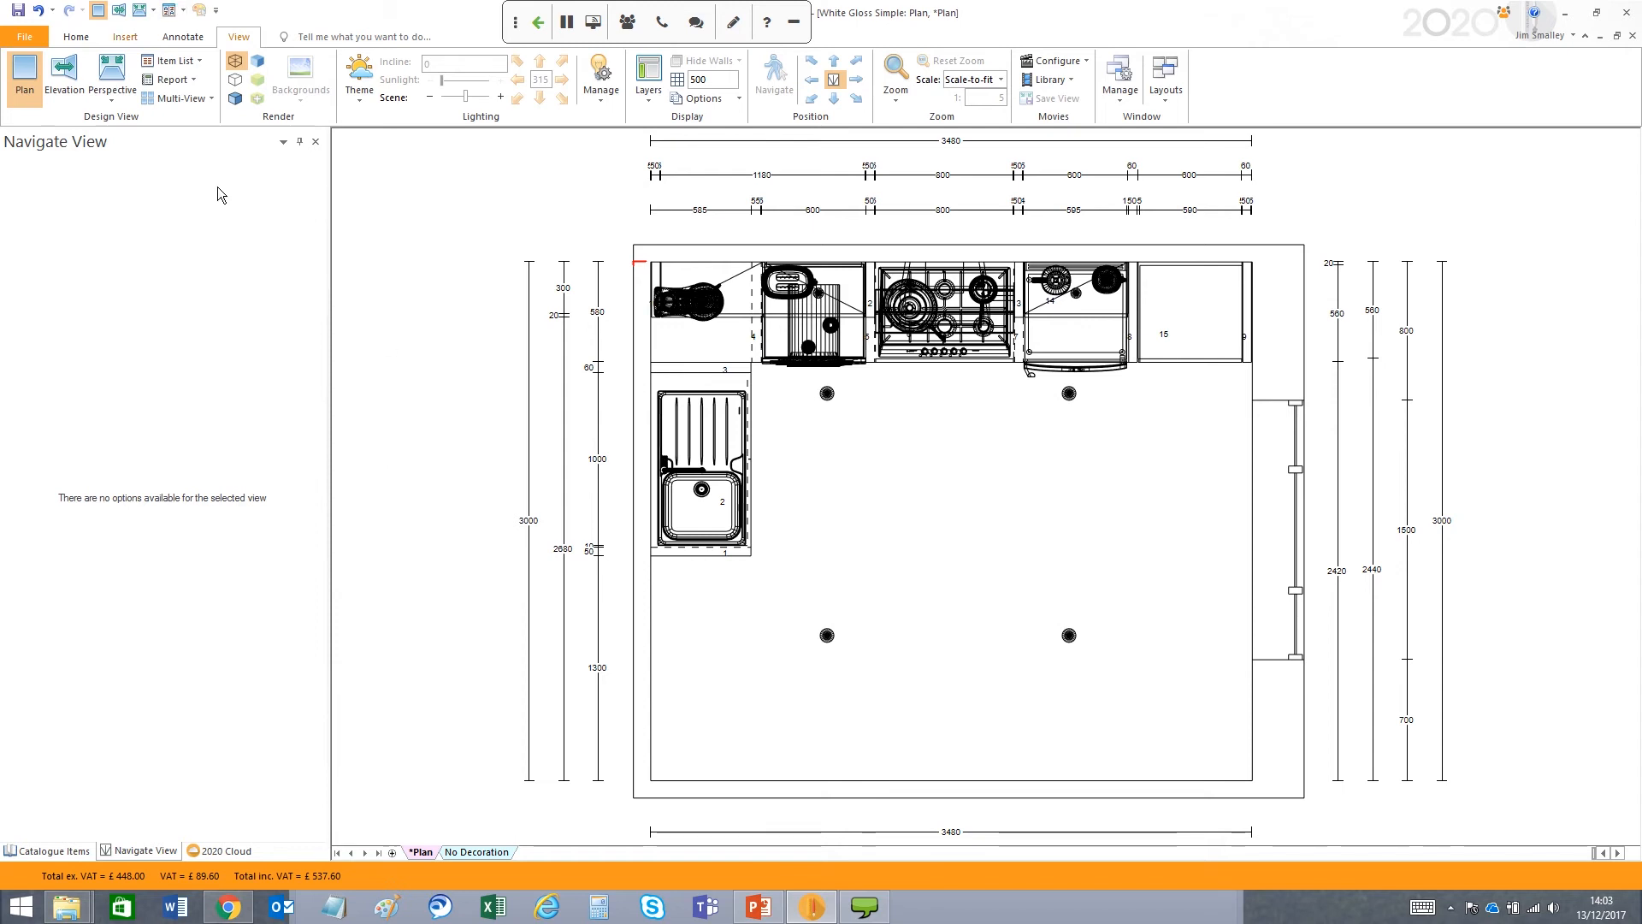
- Open the perspective view of the kitchen design
{"action": "left_click", "coordinate": [120, 84]}
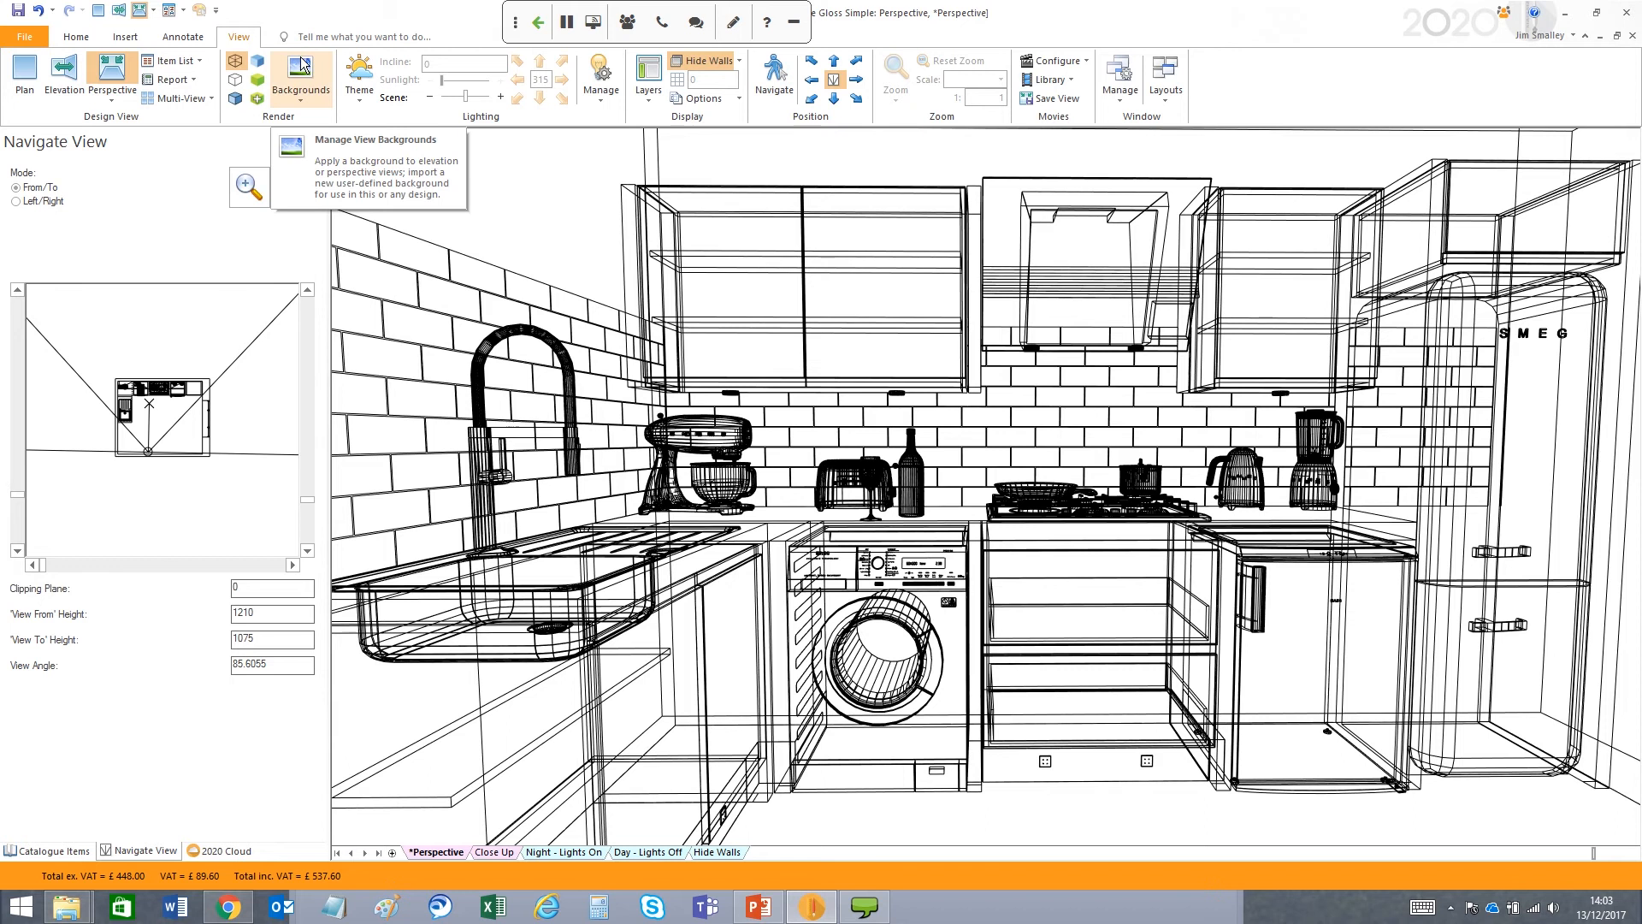
{"action": "right_click", "coordinate": [237, 70]}
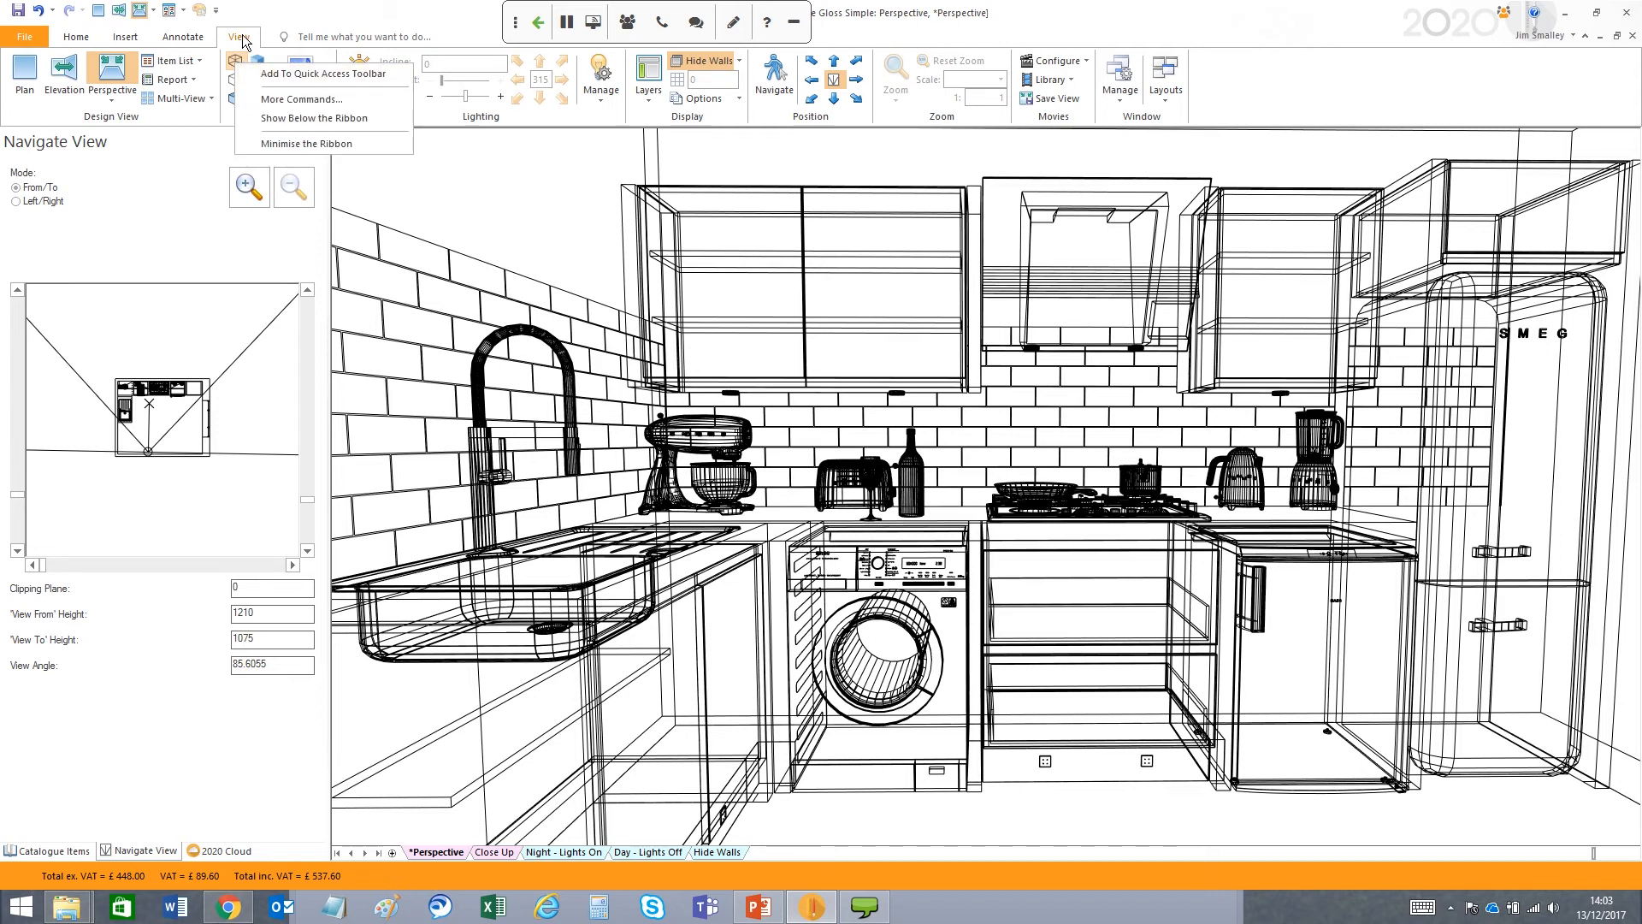
{"action": "left_click", "coordinate": [244, 41]}
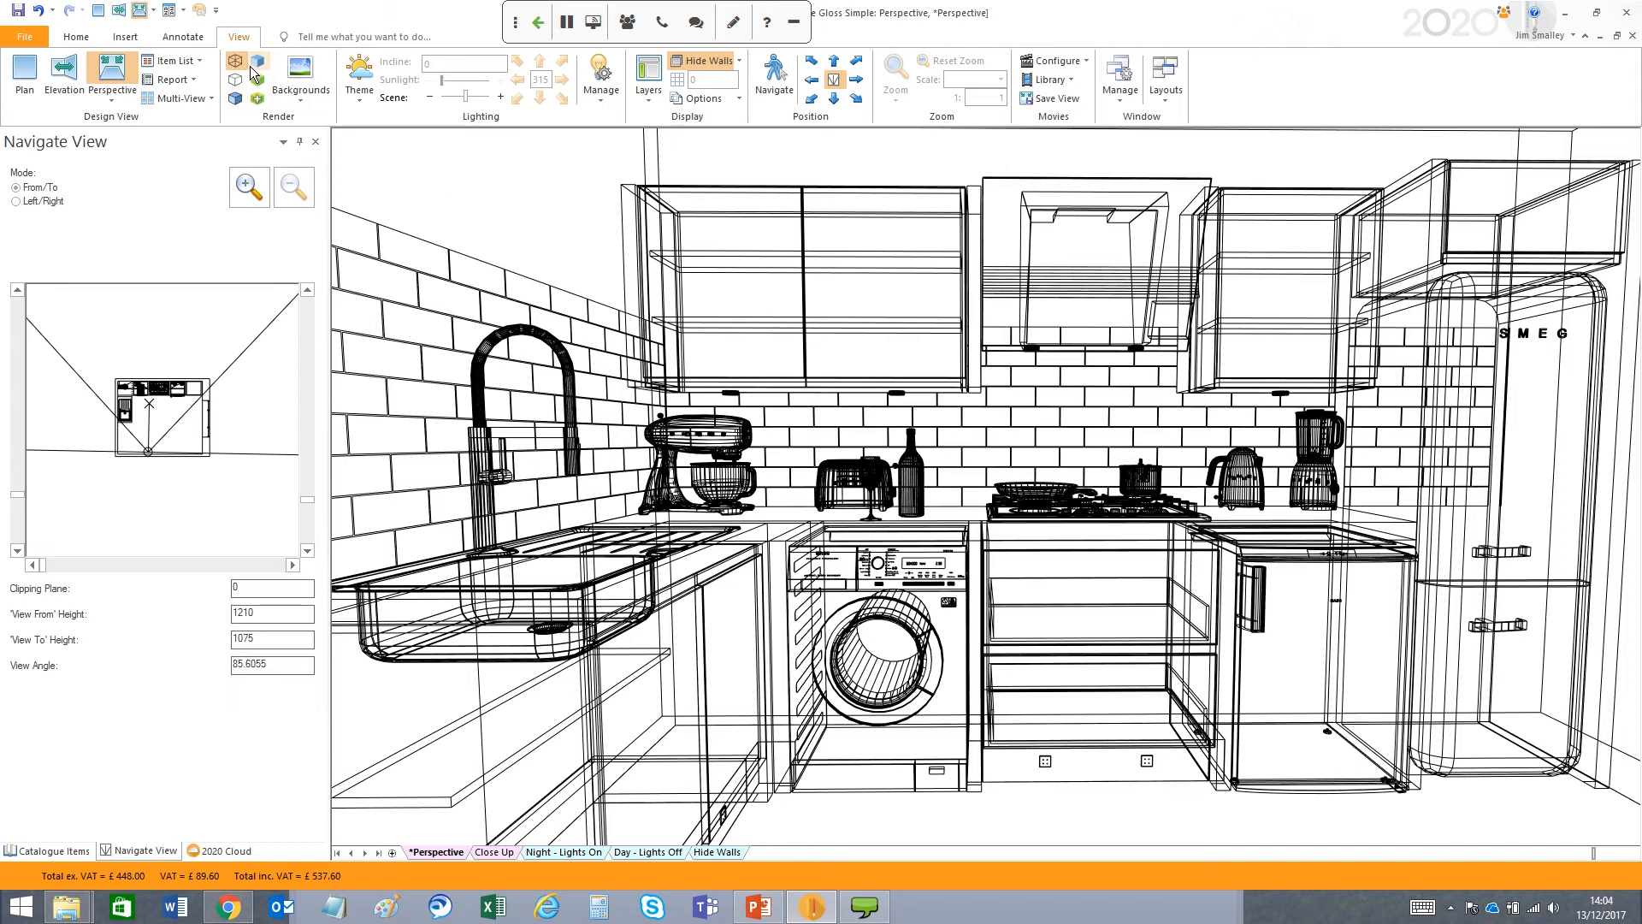
- Return to the plan view and render it as hidden lines, as Colour Fill, and as colour without outlines
{"action": "left_click", "coordinate": [19, 85]}
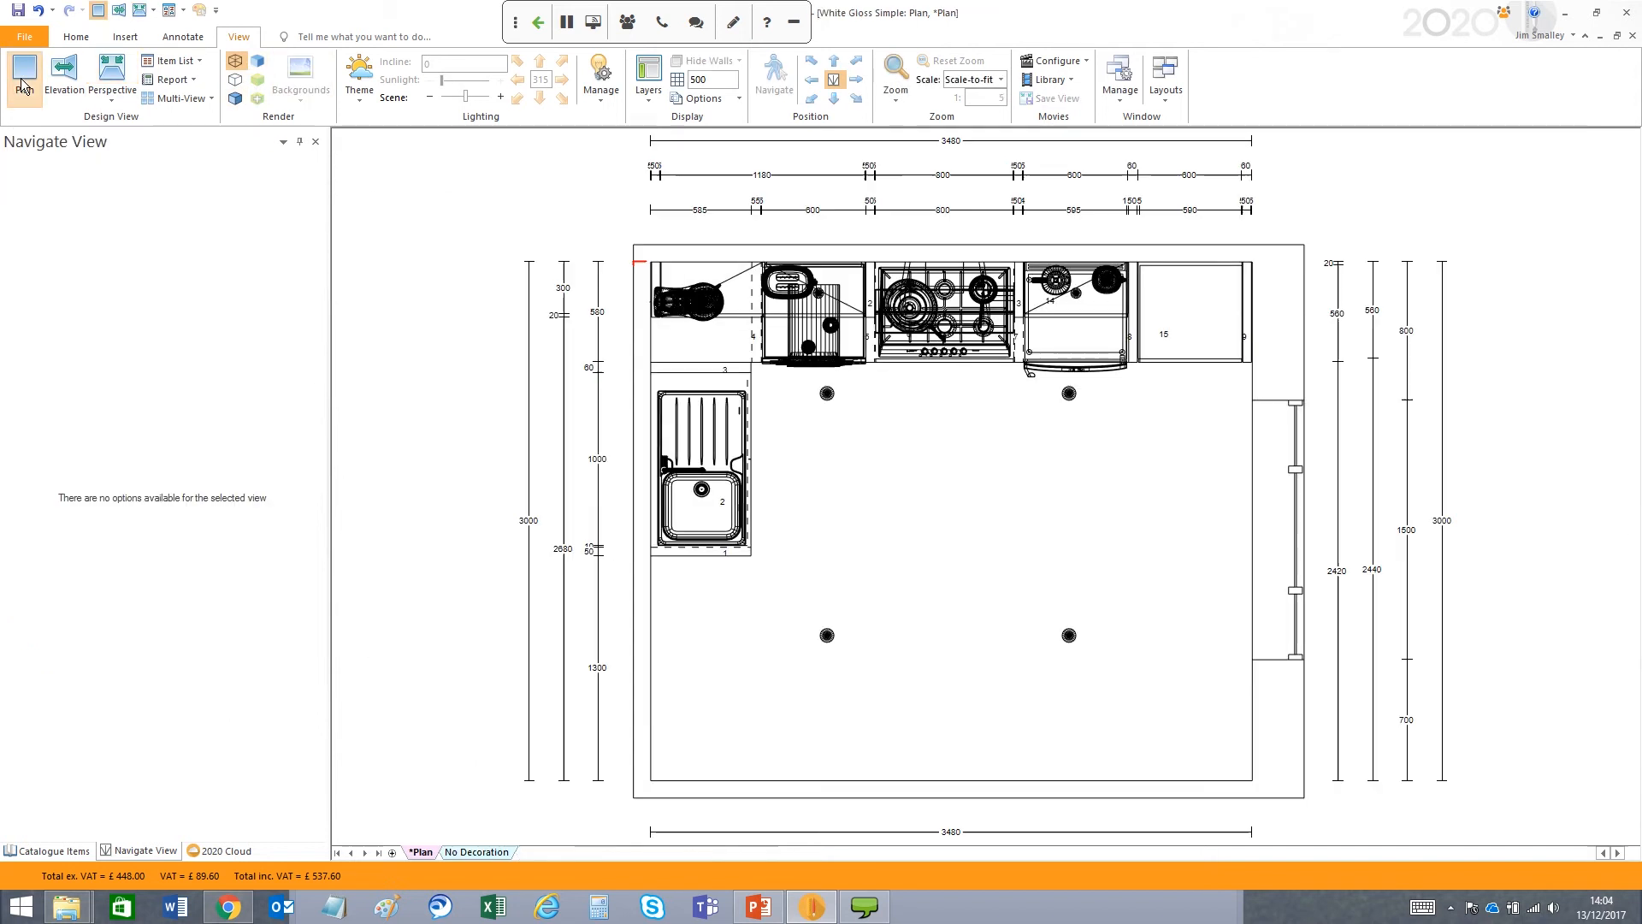
{"action": "left_click", "coordinate": [235, 82]}
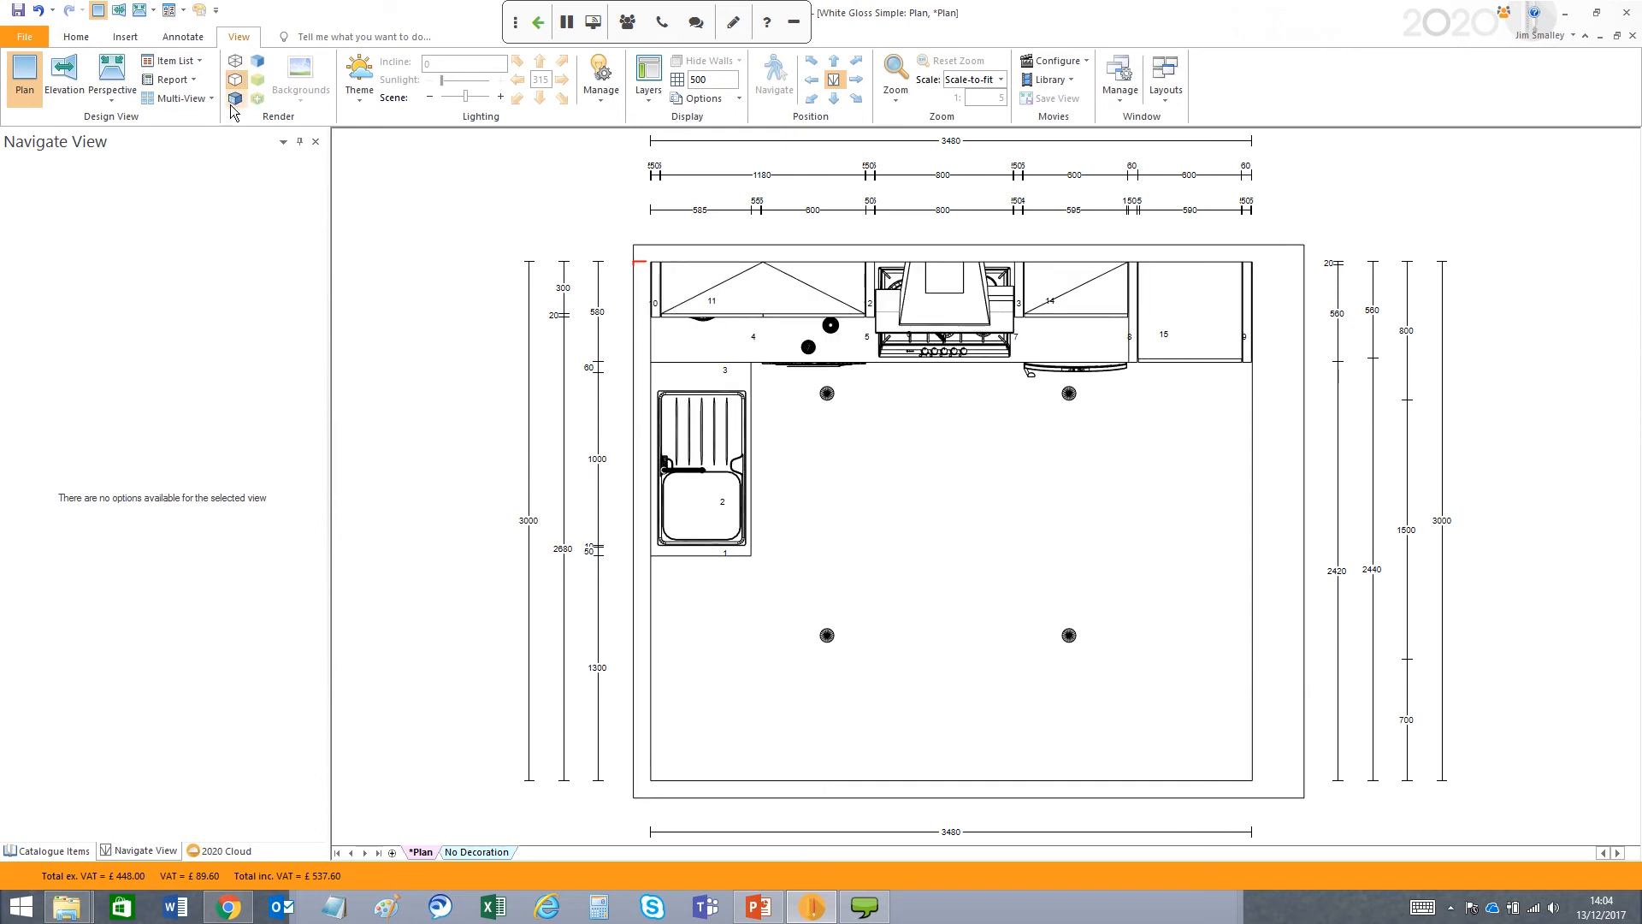
{"action": "left_click", "coordinate": [235, 99]}
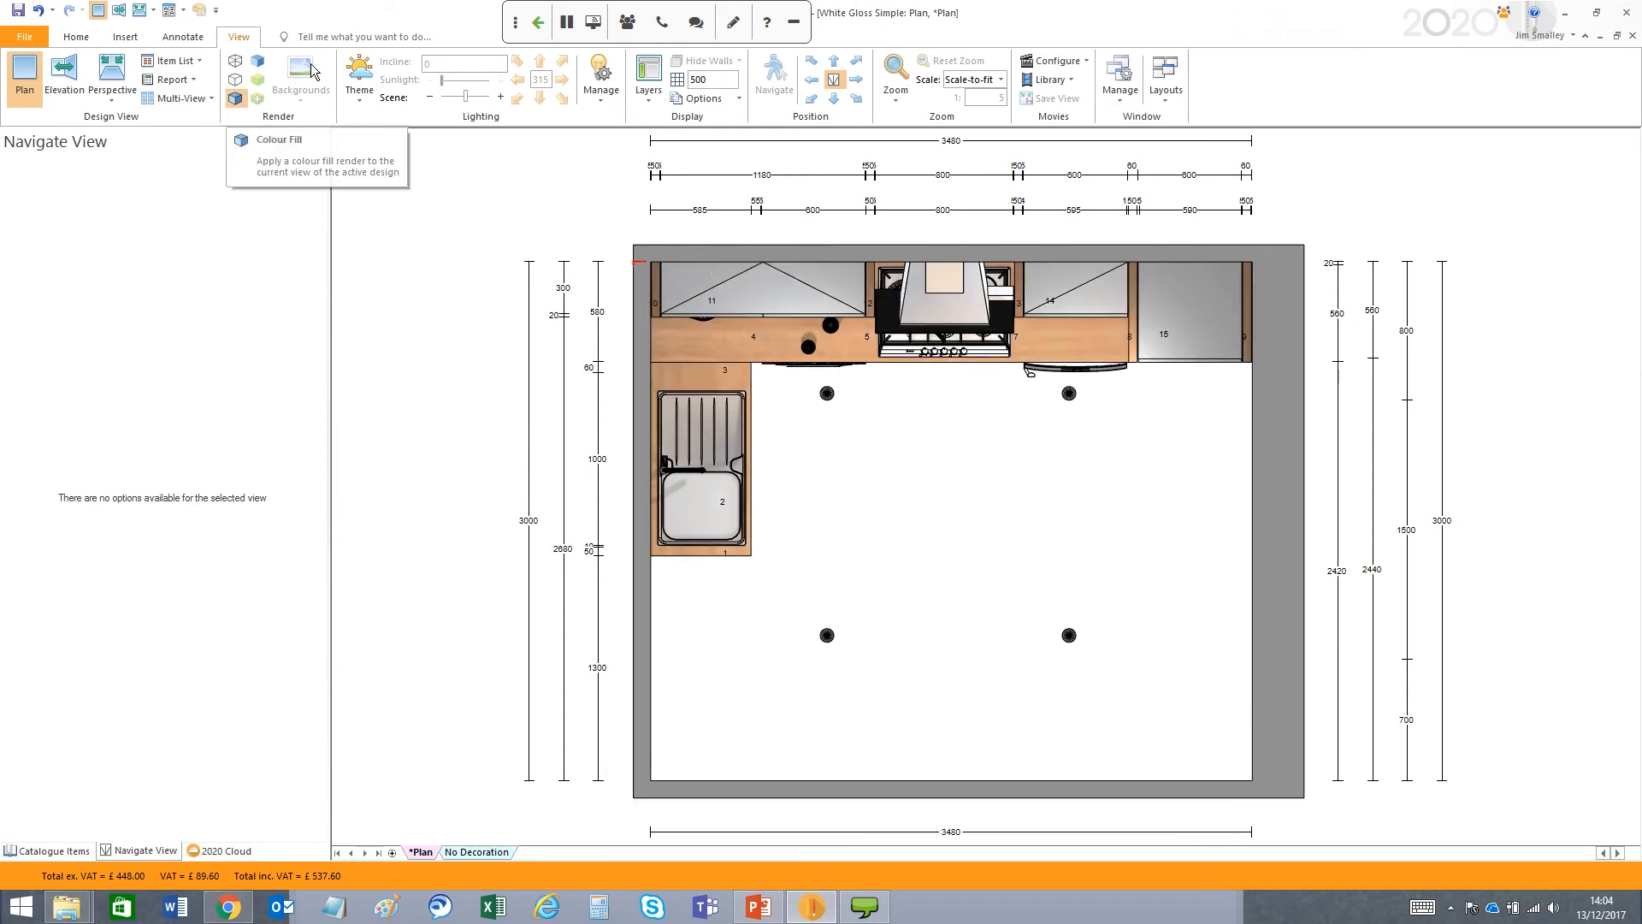
{"action": "left_click", "coordinate": [258, 66]}
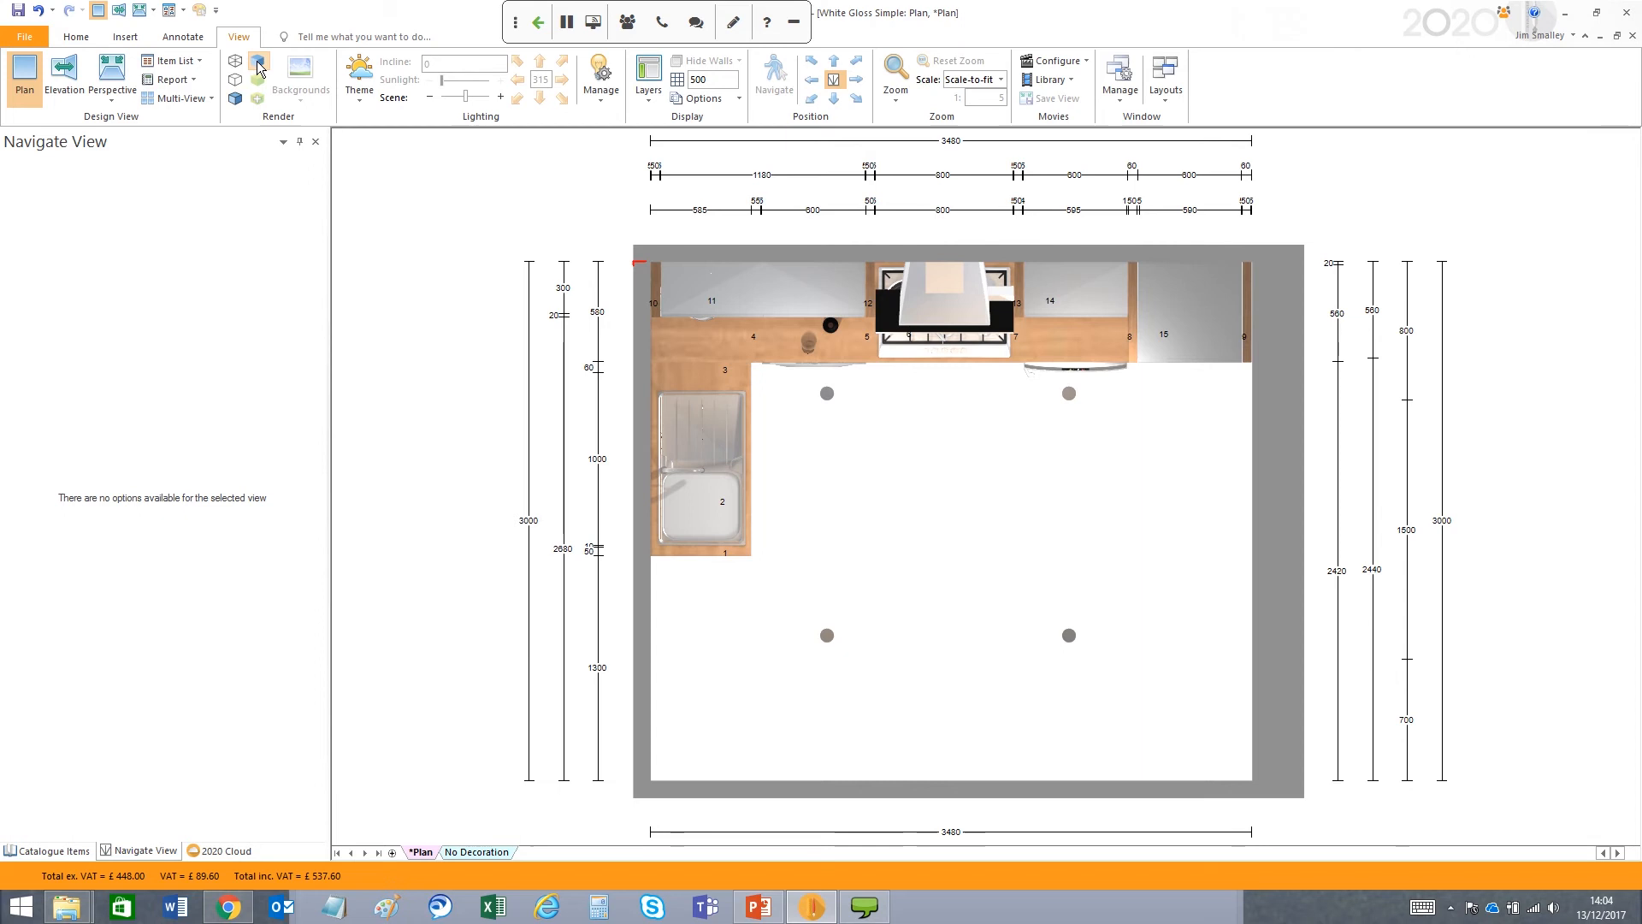
- Look at the perspective and Wall 1 elevation views, then apply a Presentation render to the perspective view
{"action": "left_click", "coordinate": [112, 77]}
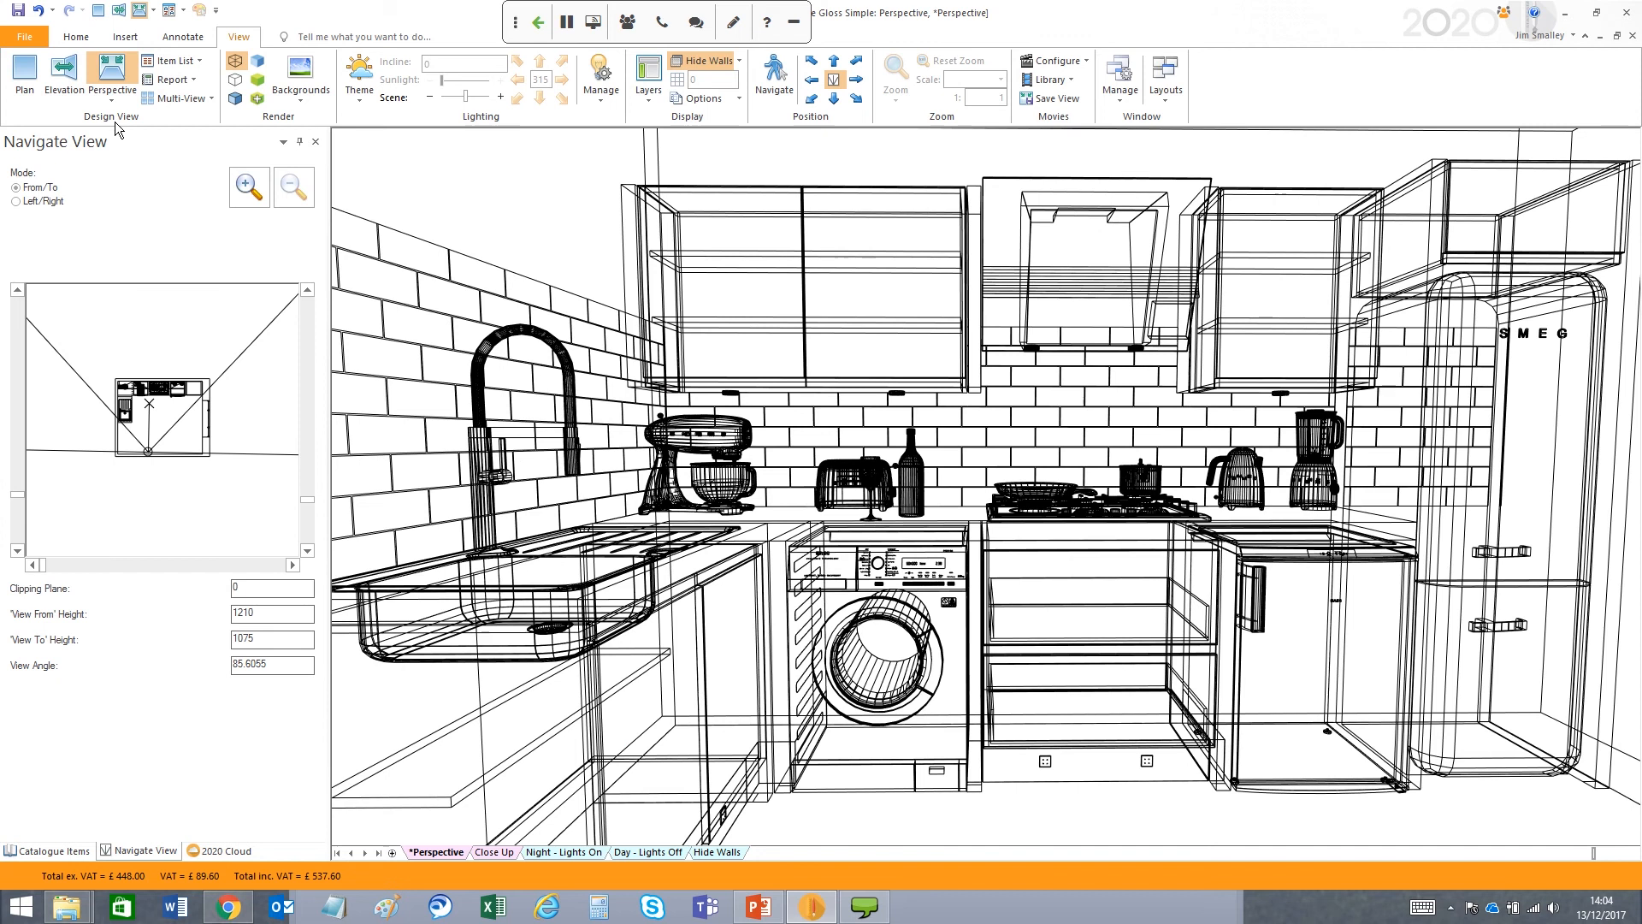
{"action": "left_click", "coordinate": [67, 82]}
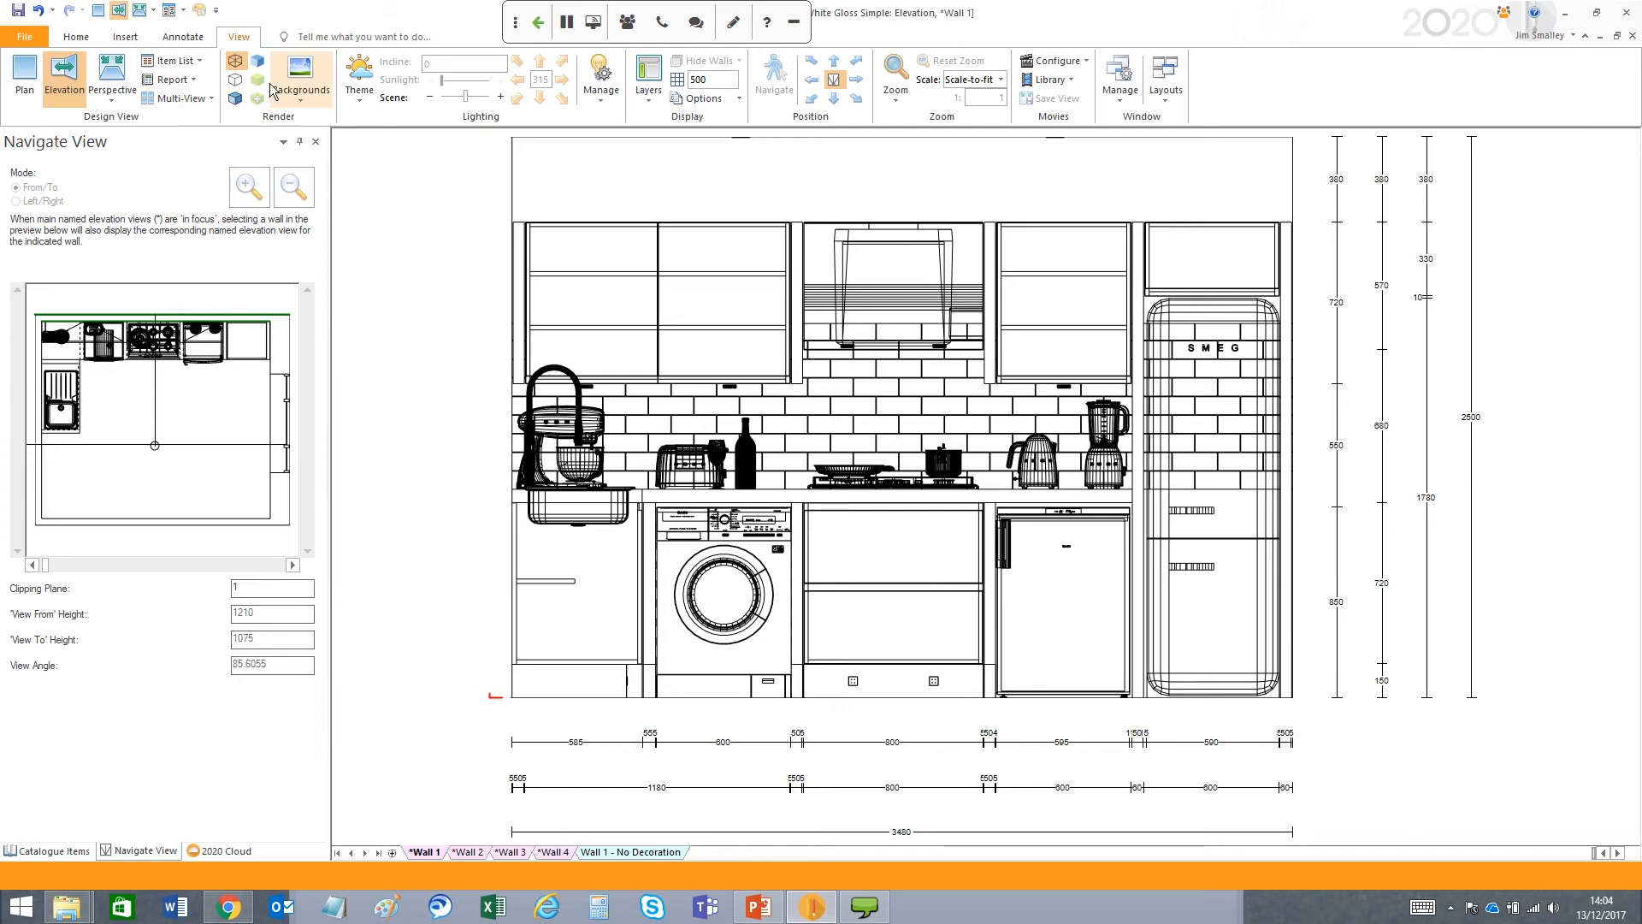
{"action": "left_click", "coordinate": [130, 83]}
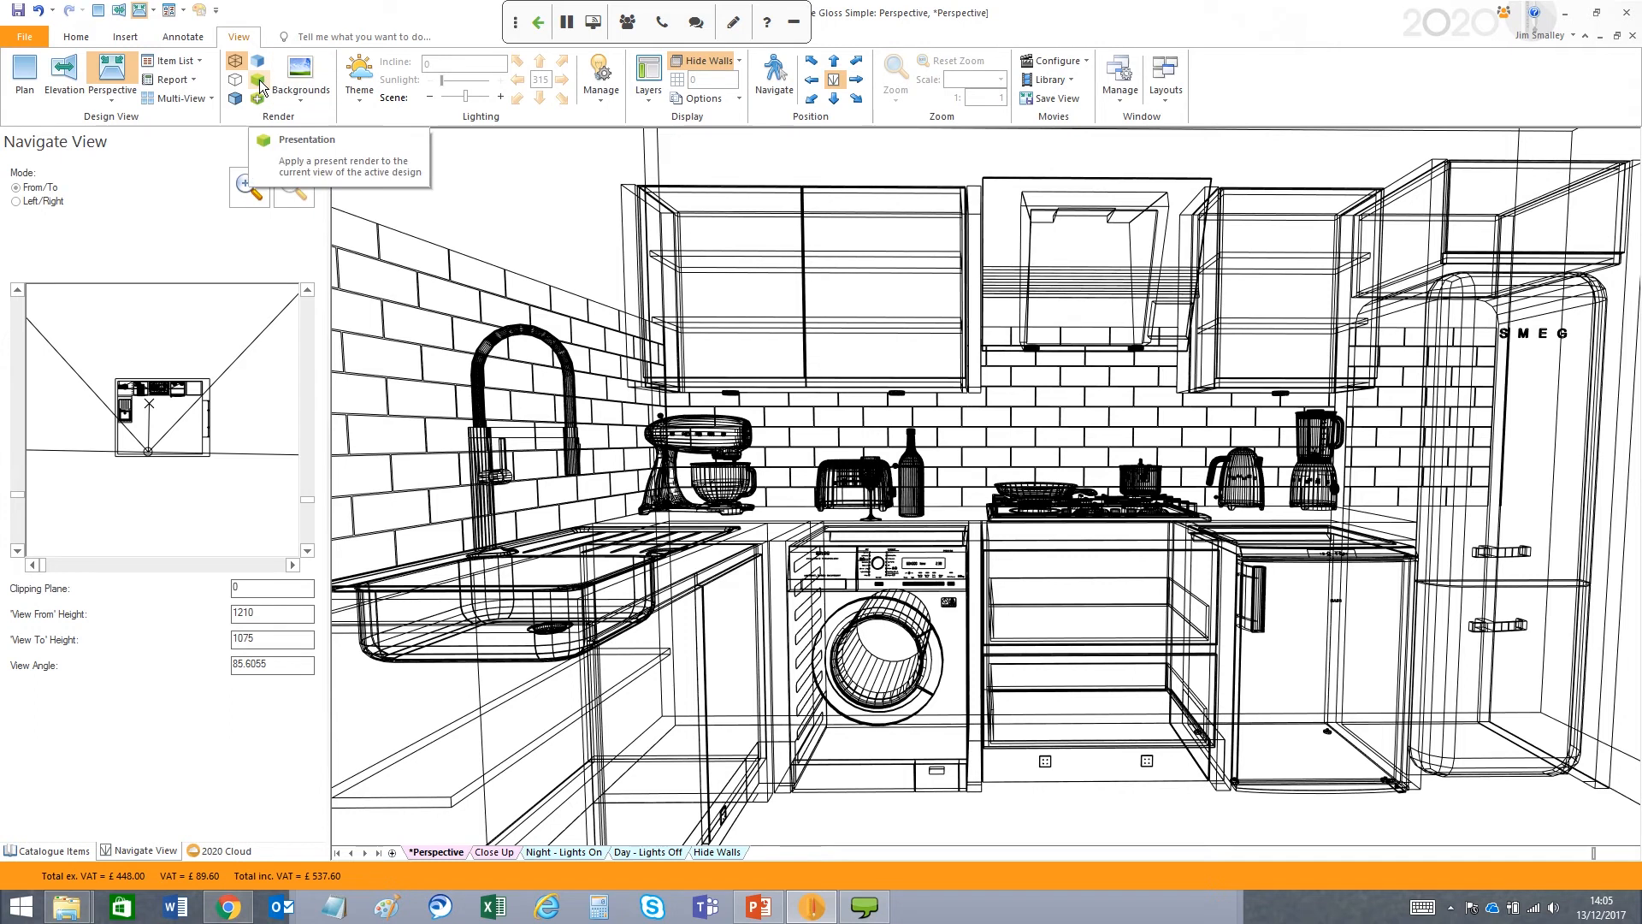
{"action": "left_click", "coordinate": [259, 79]}
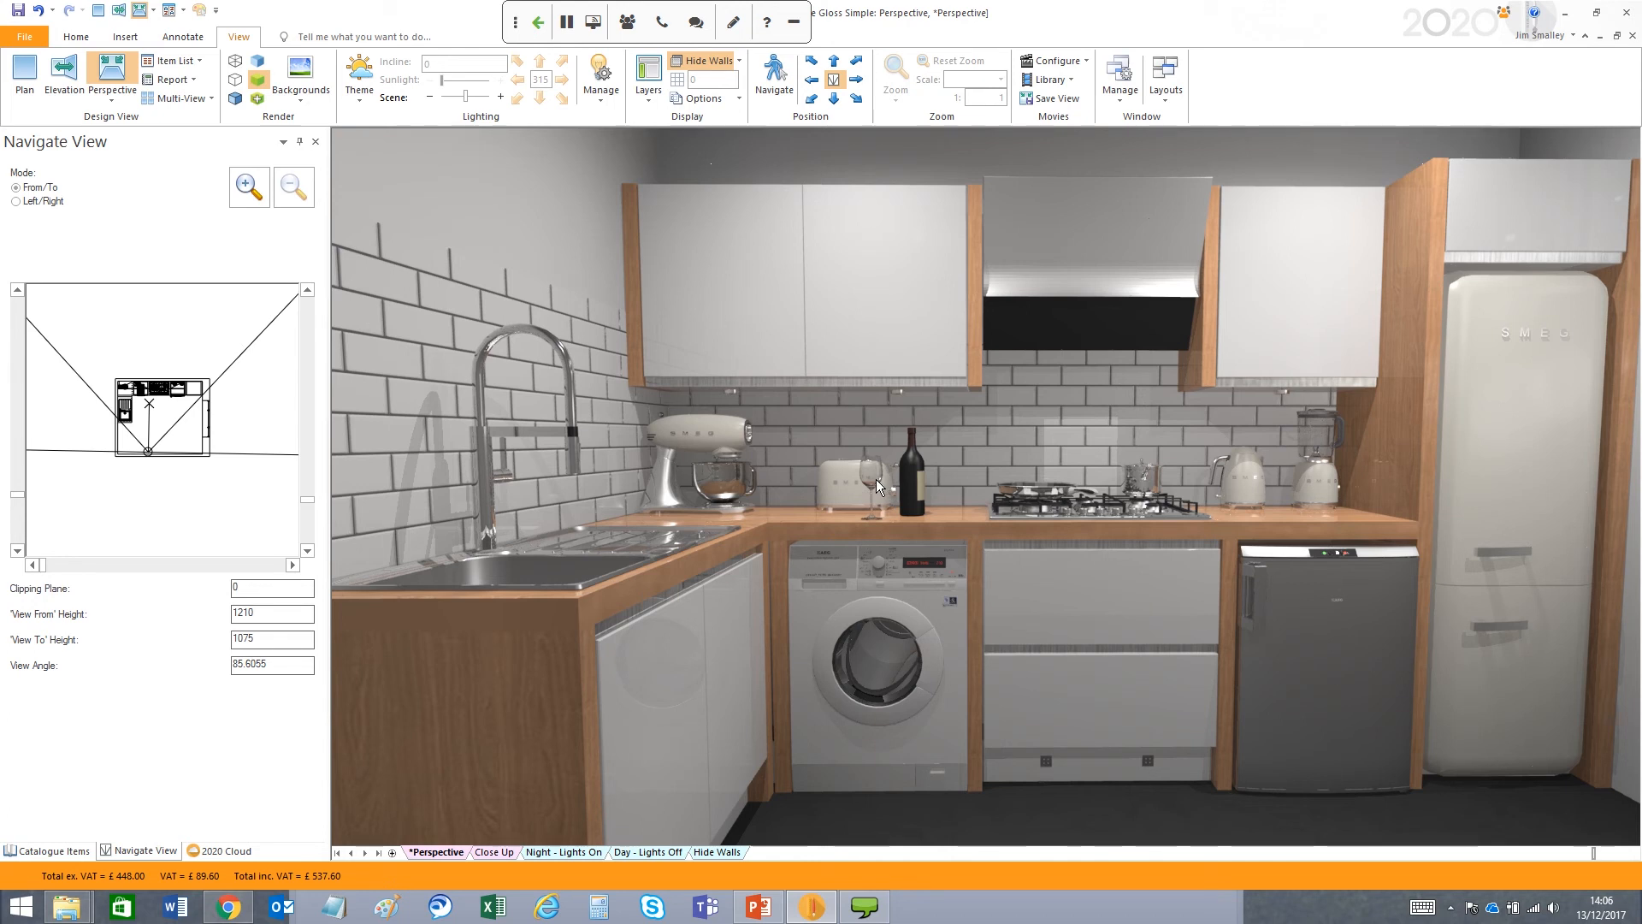
- Show the Close Up view, switch to Night - Lights On and restart its lit render from wireframe
{"action": "left_click", "coordinate": [491, 851]}
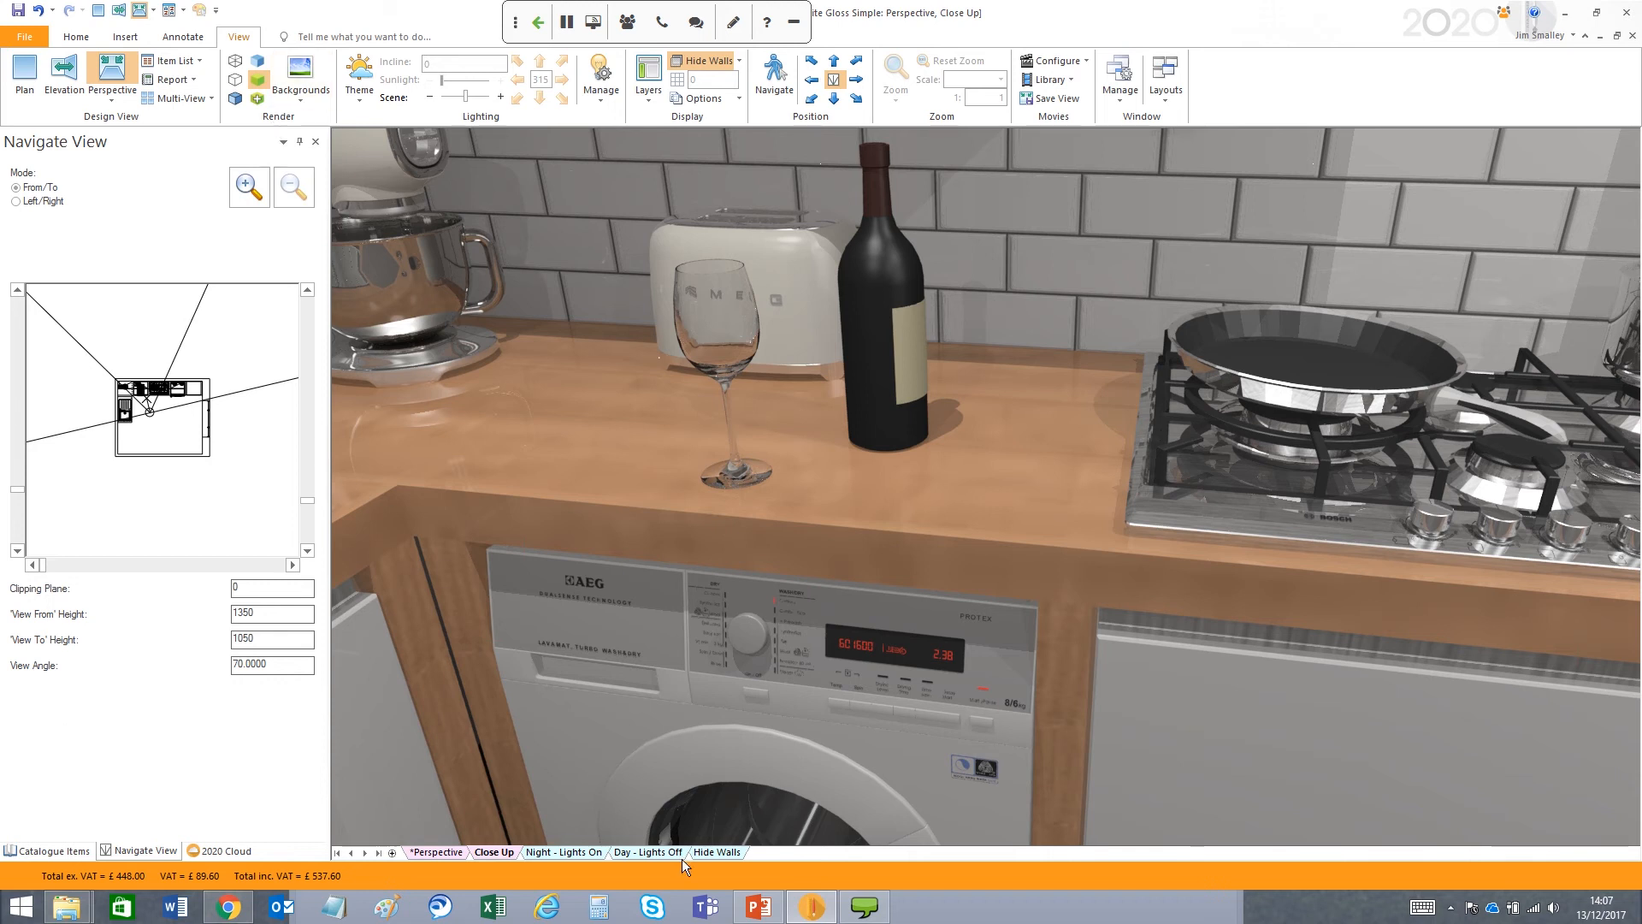
{"action": "left_click", "coordinate": [546, 853]}
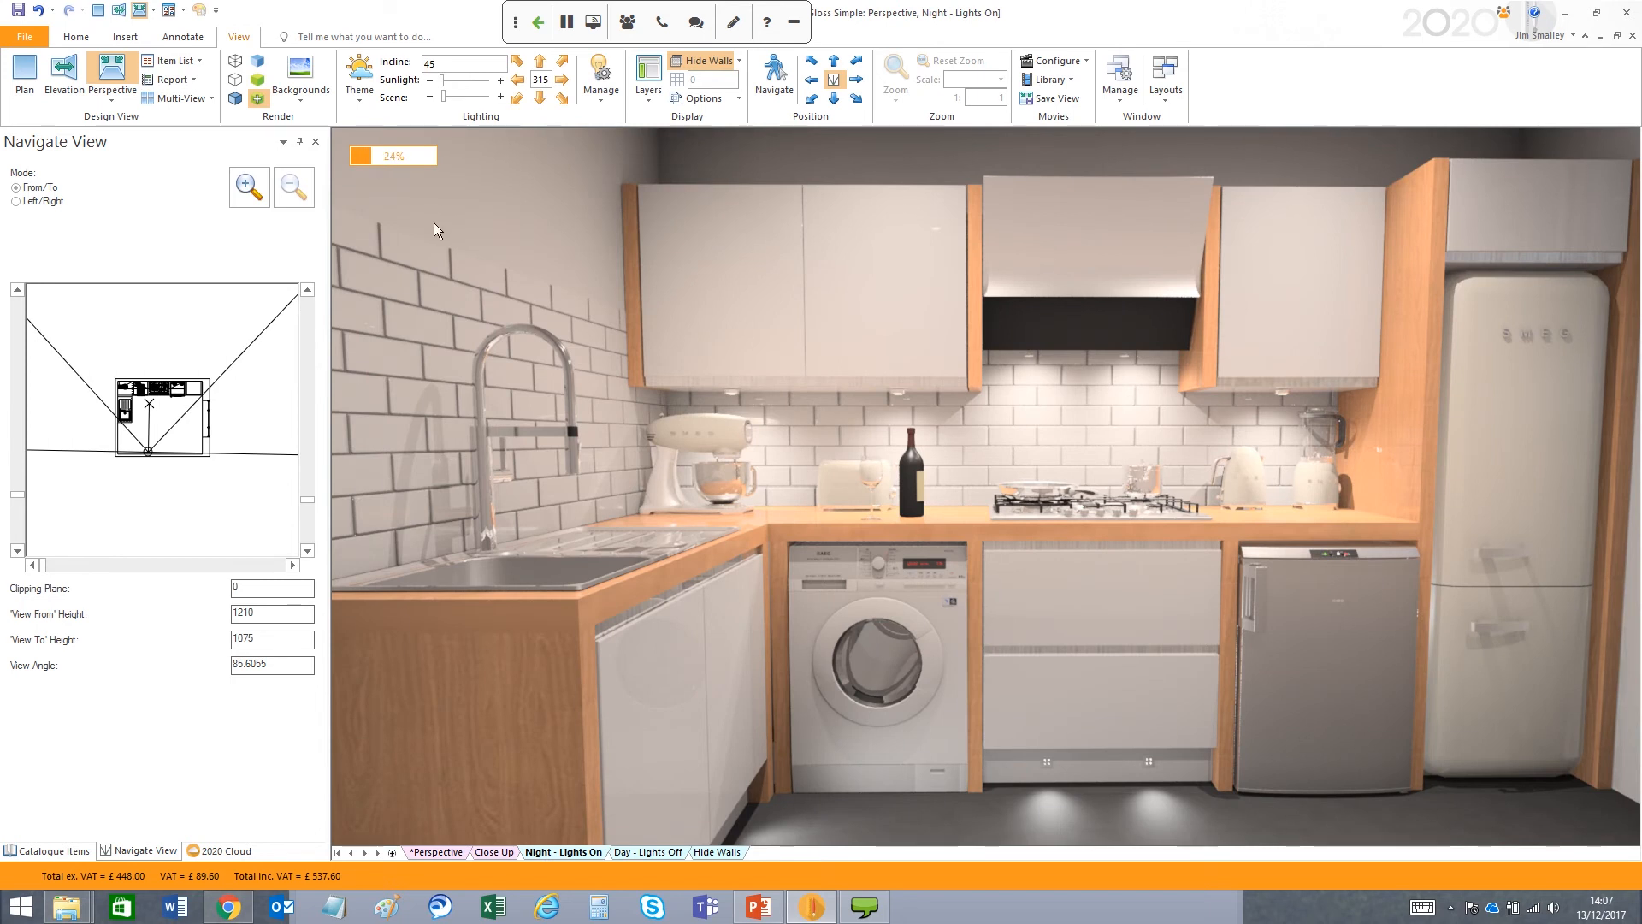
{"action": "left_click", "coordinate": [235, 64]}
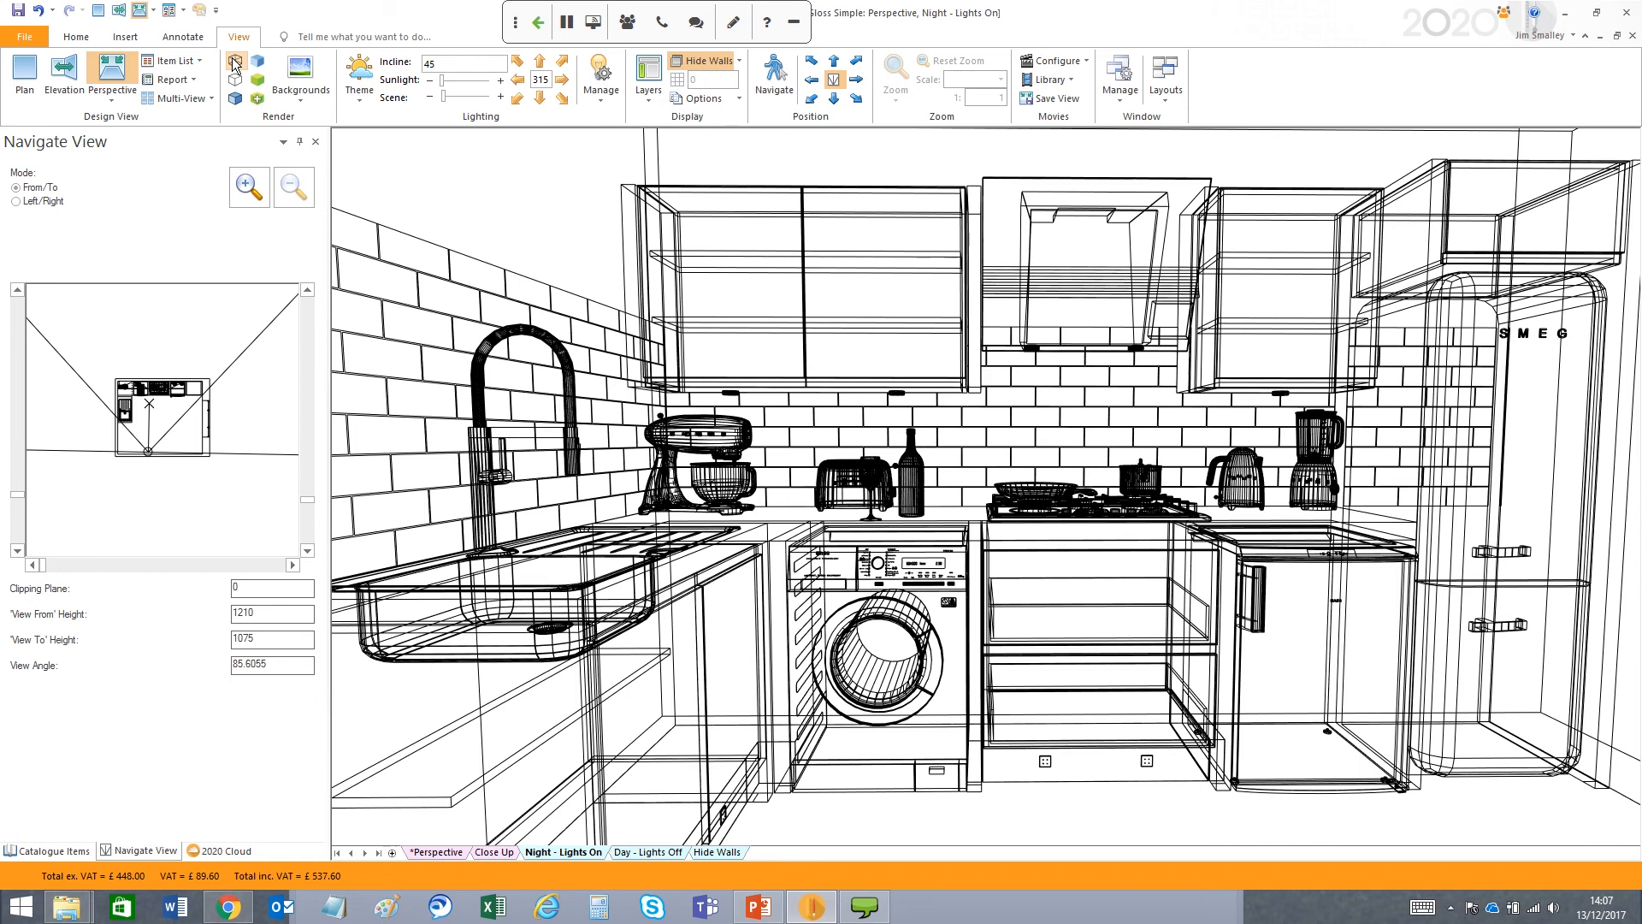
{"action": "left_click", "coordinate": [256, 98]}
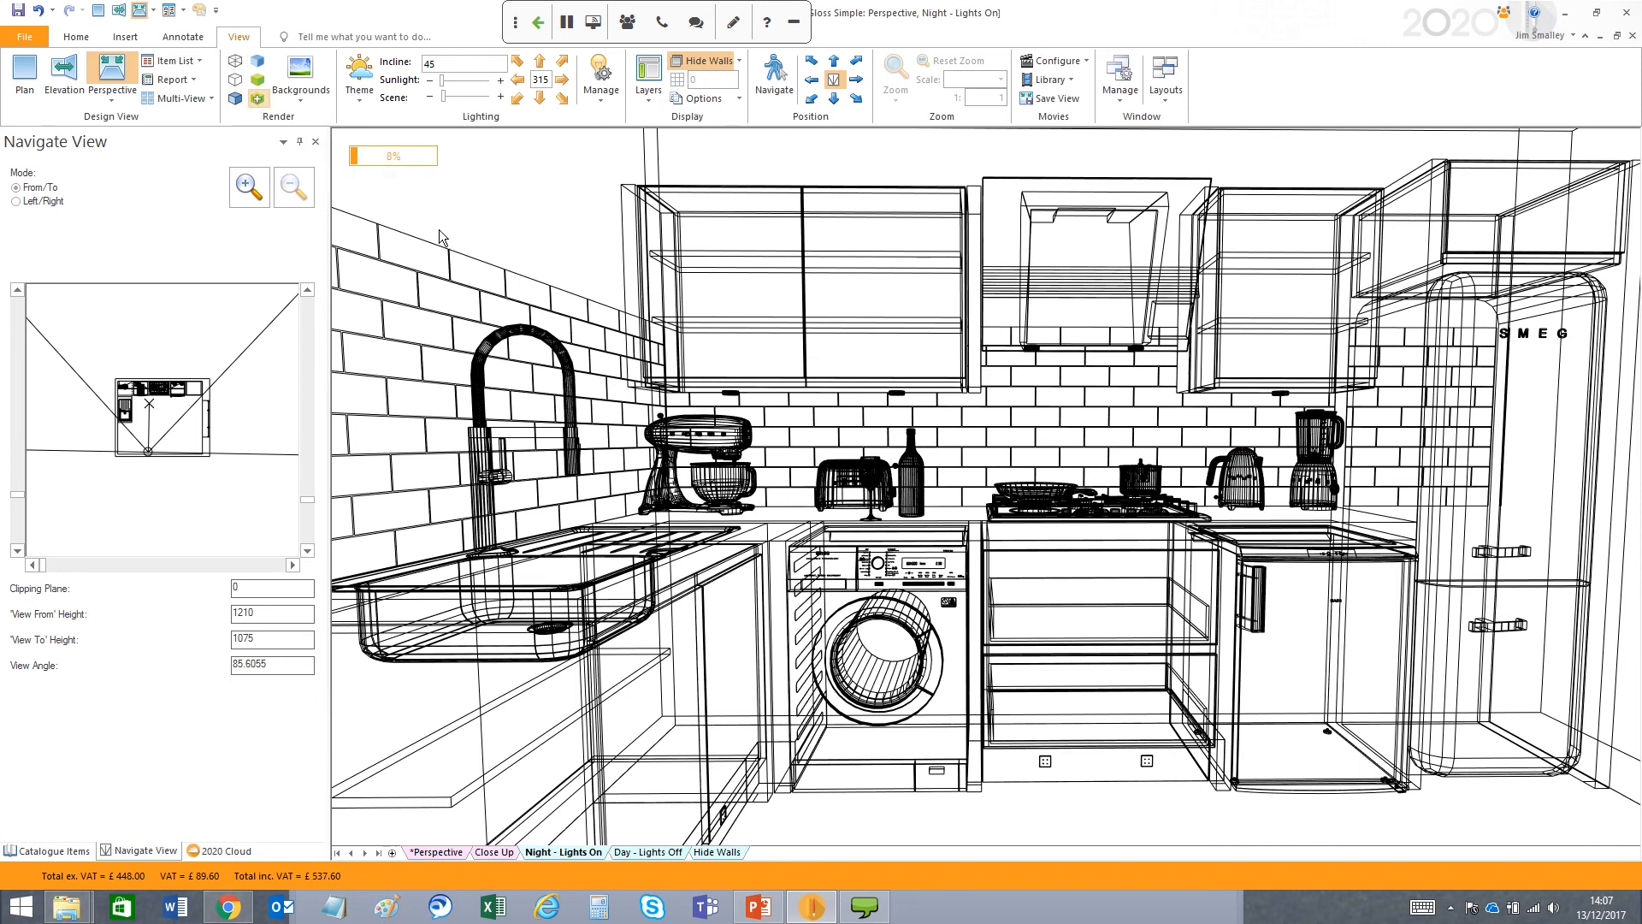
- While the render runs, switch to the plan view, set it to wireframe and return to the perspective view
{"action": "left_click", "coordinate": [183, 39]}
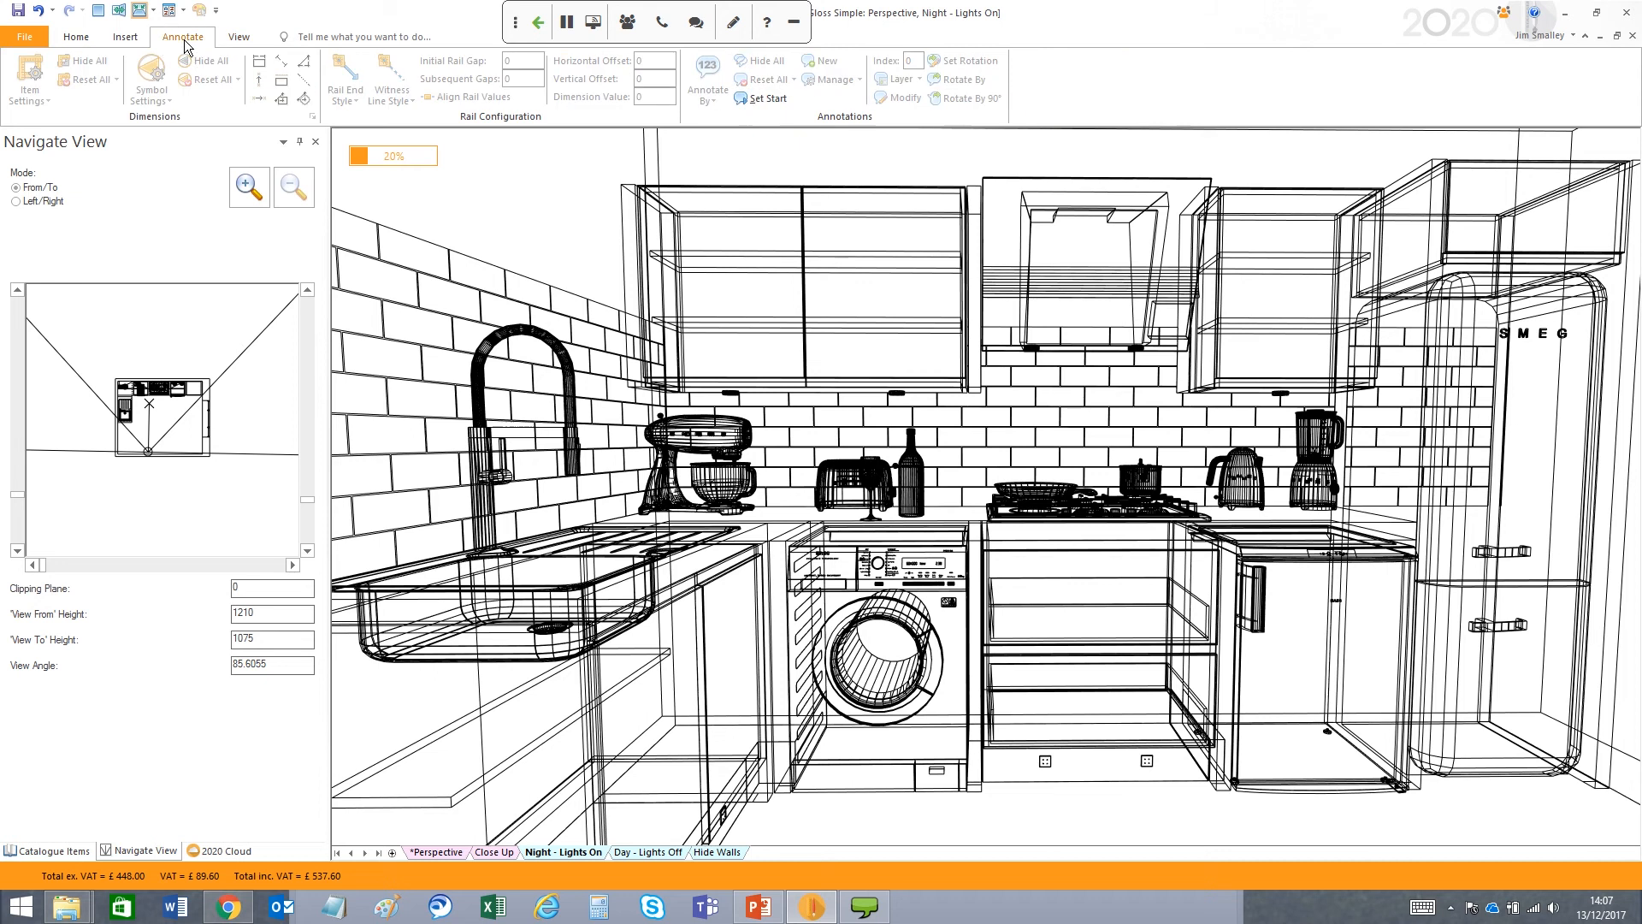
{"action": "left_click", "coordinate": [122, 35]}
{"action": "left_click", "coordinate": [83, 40]}
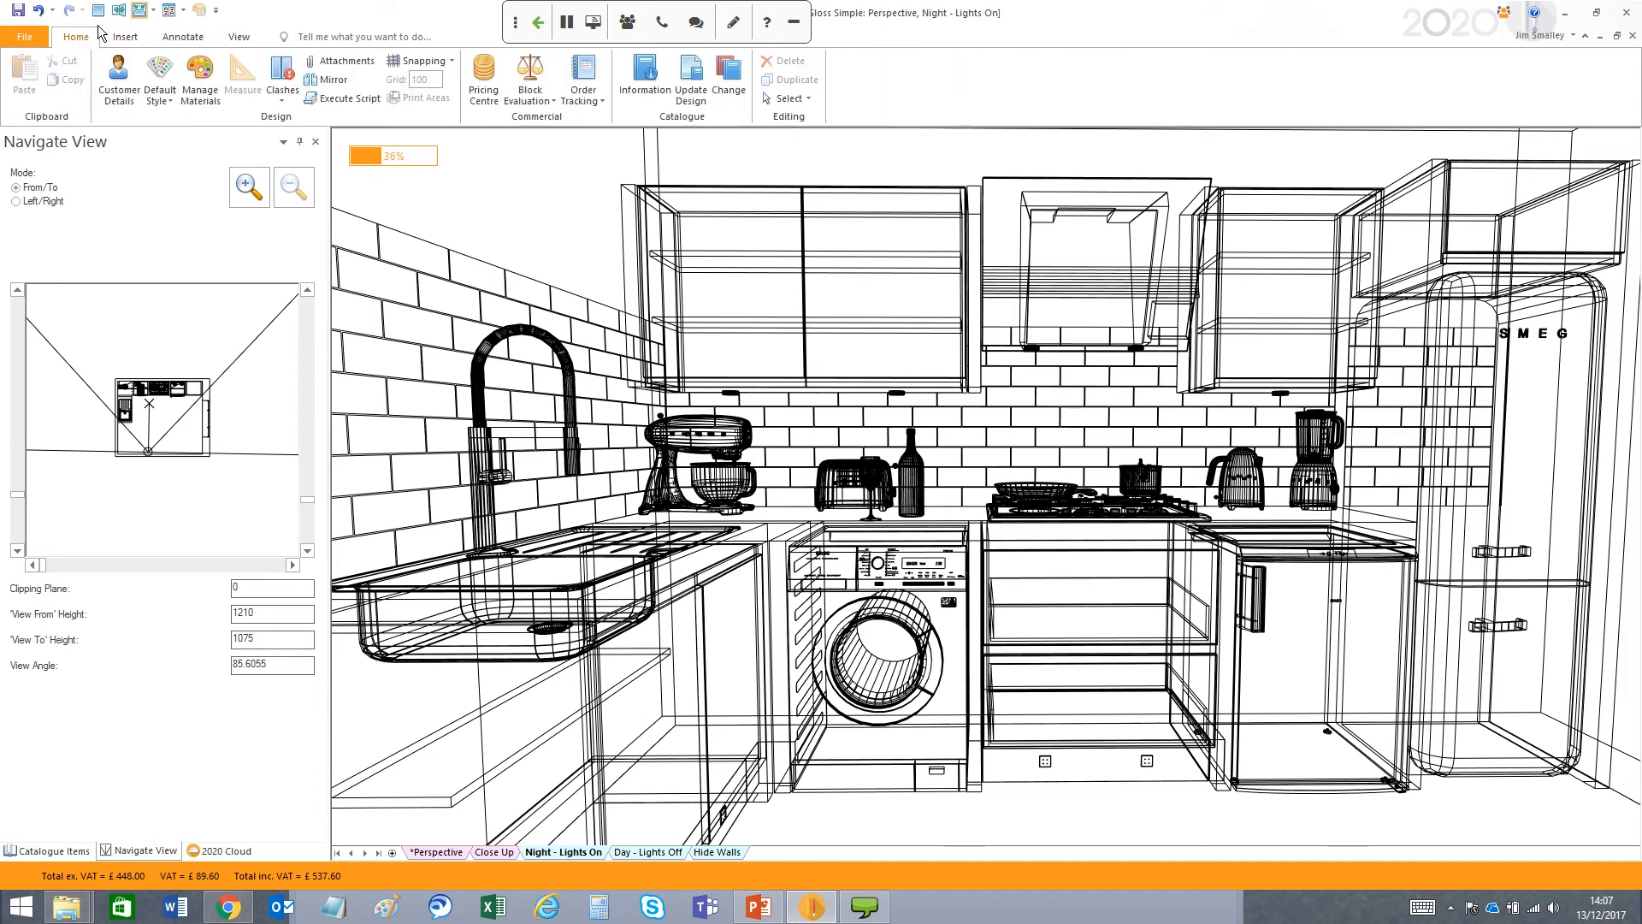
{"action": "left_click", "coordinate": [97, 11]}
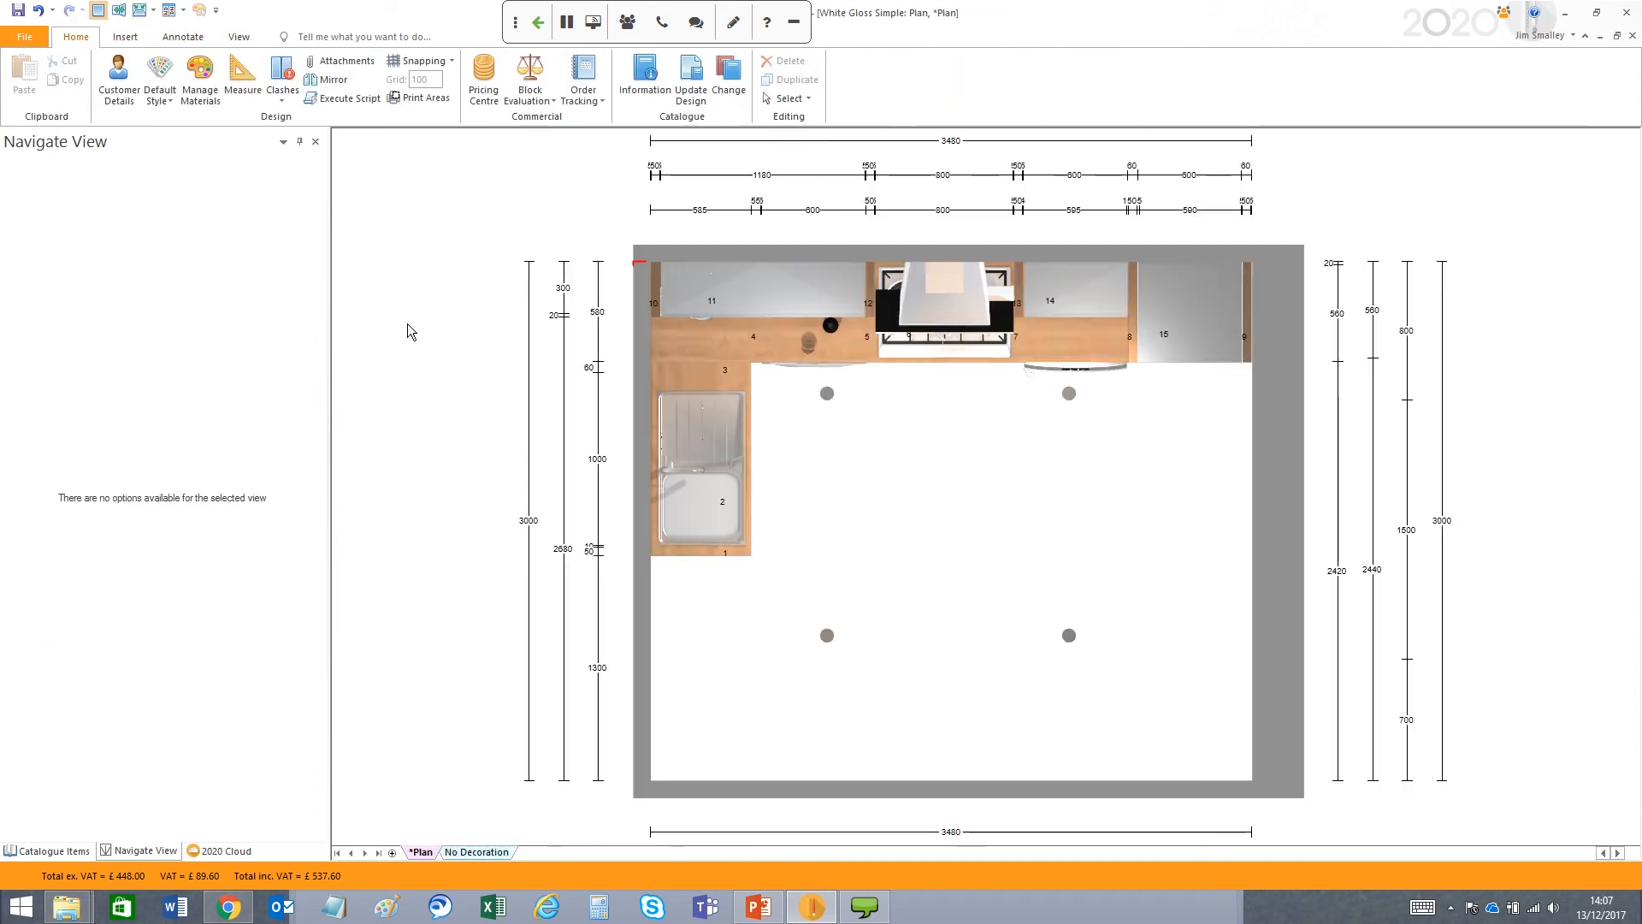
{"action": "left_click", "coordinate": [239, 37]}
{"action": "left_click", "coordinate": [232, 66]}
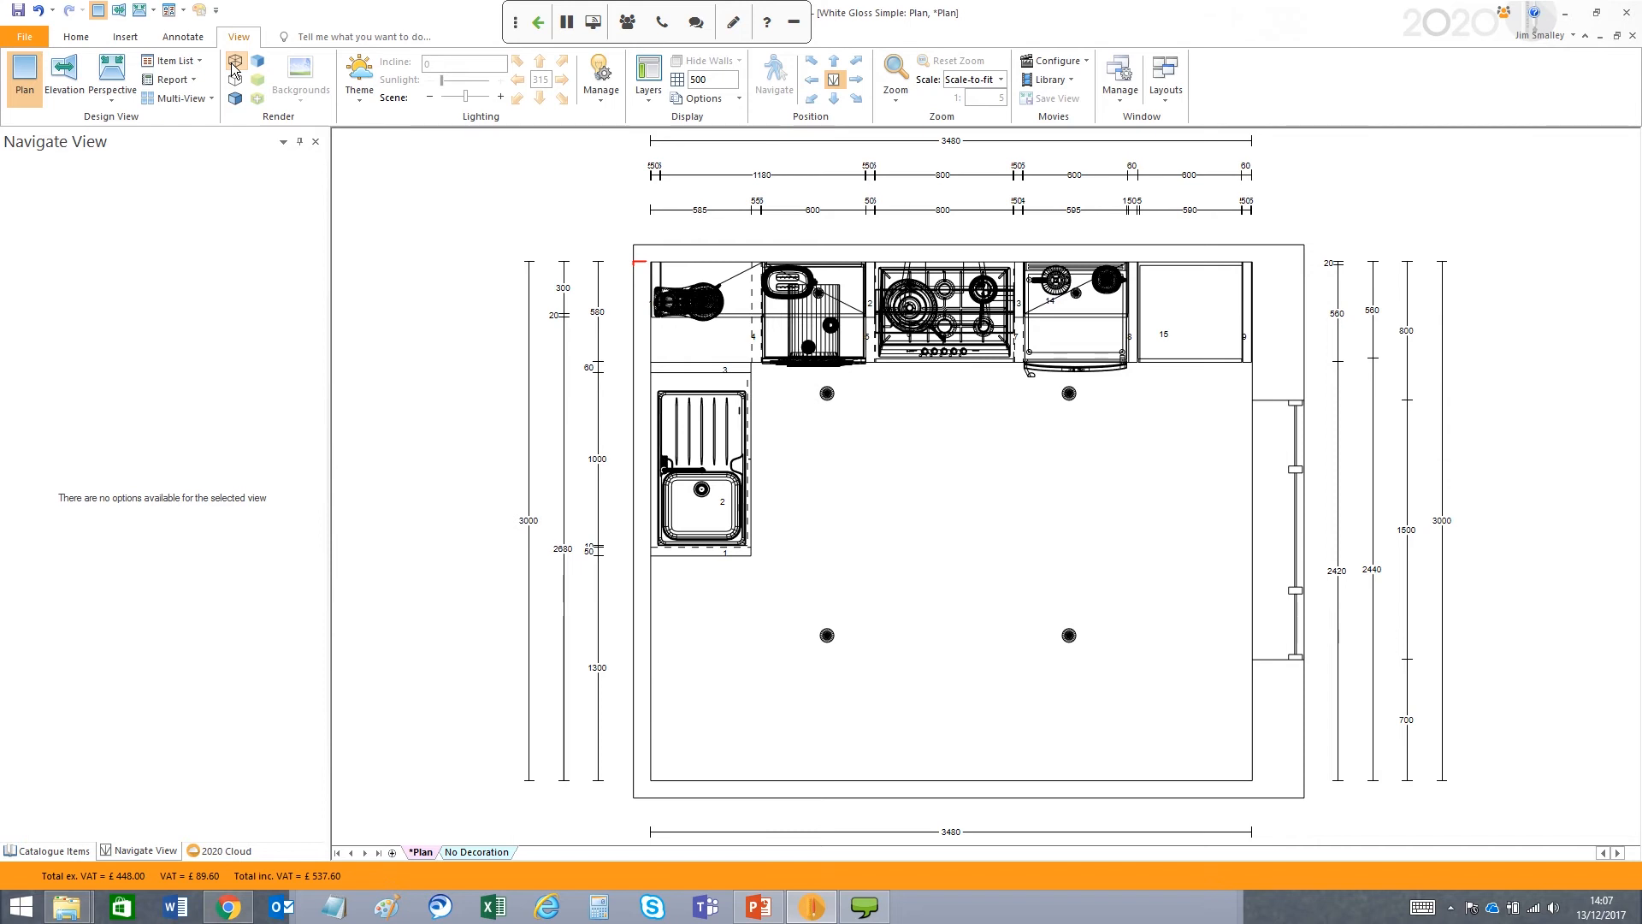
{"action": "left_click", "coordinate": [114, 80]}
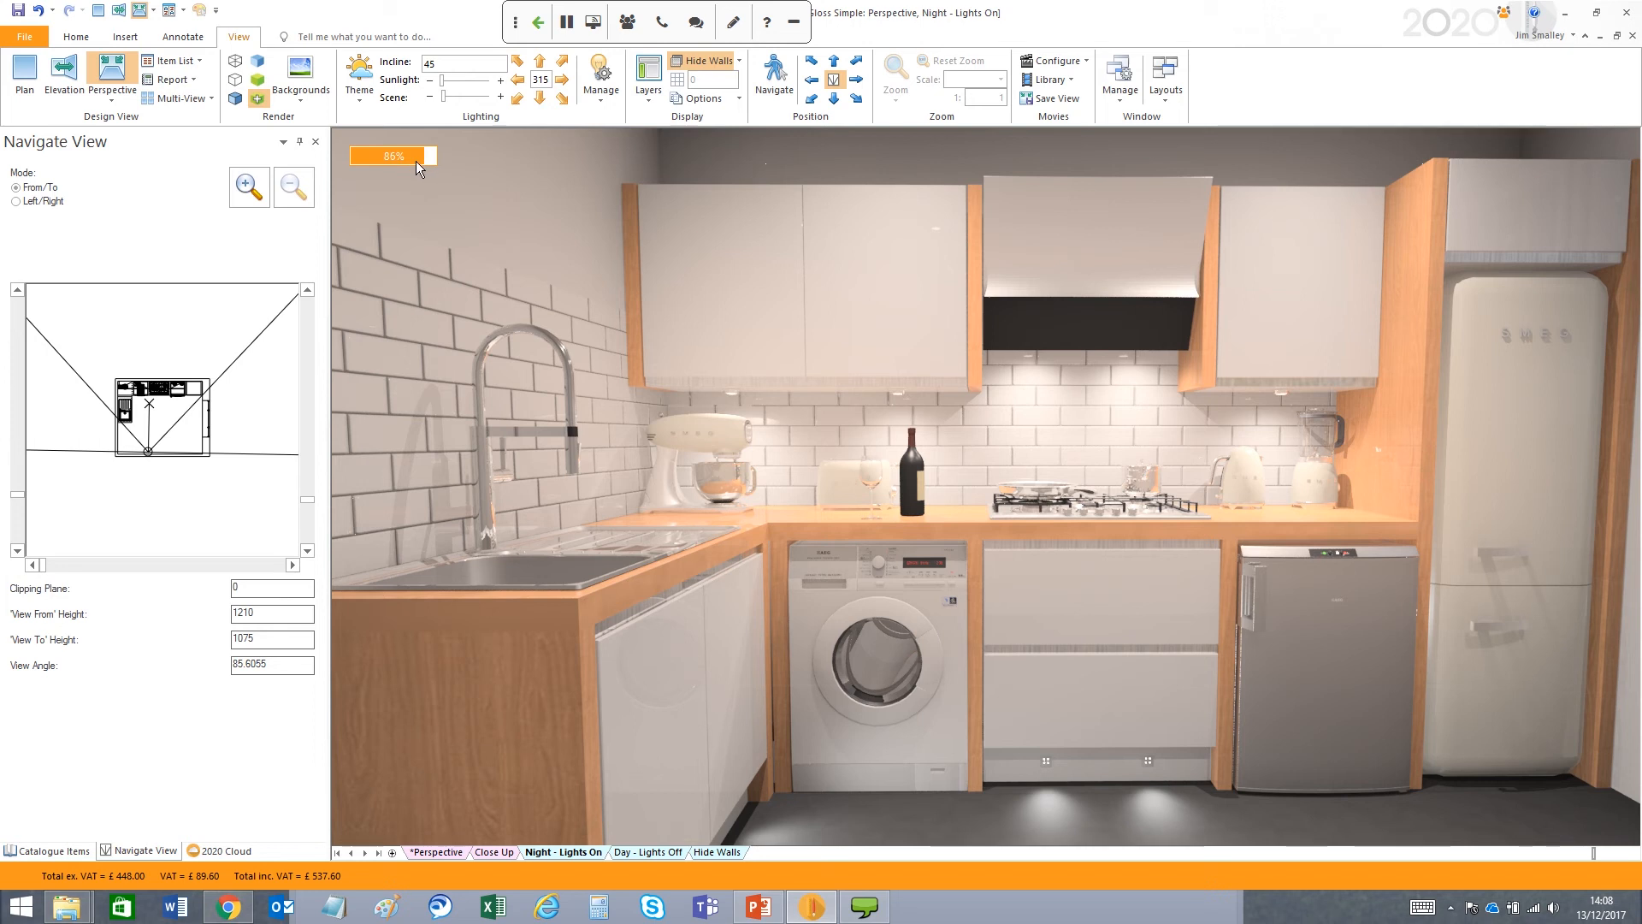
- Apply the Dual Perspective layout and show the main *Perspective view in the second window as wireframe
{"action": "left_click", "coordinate": [1163, 104]}
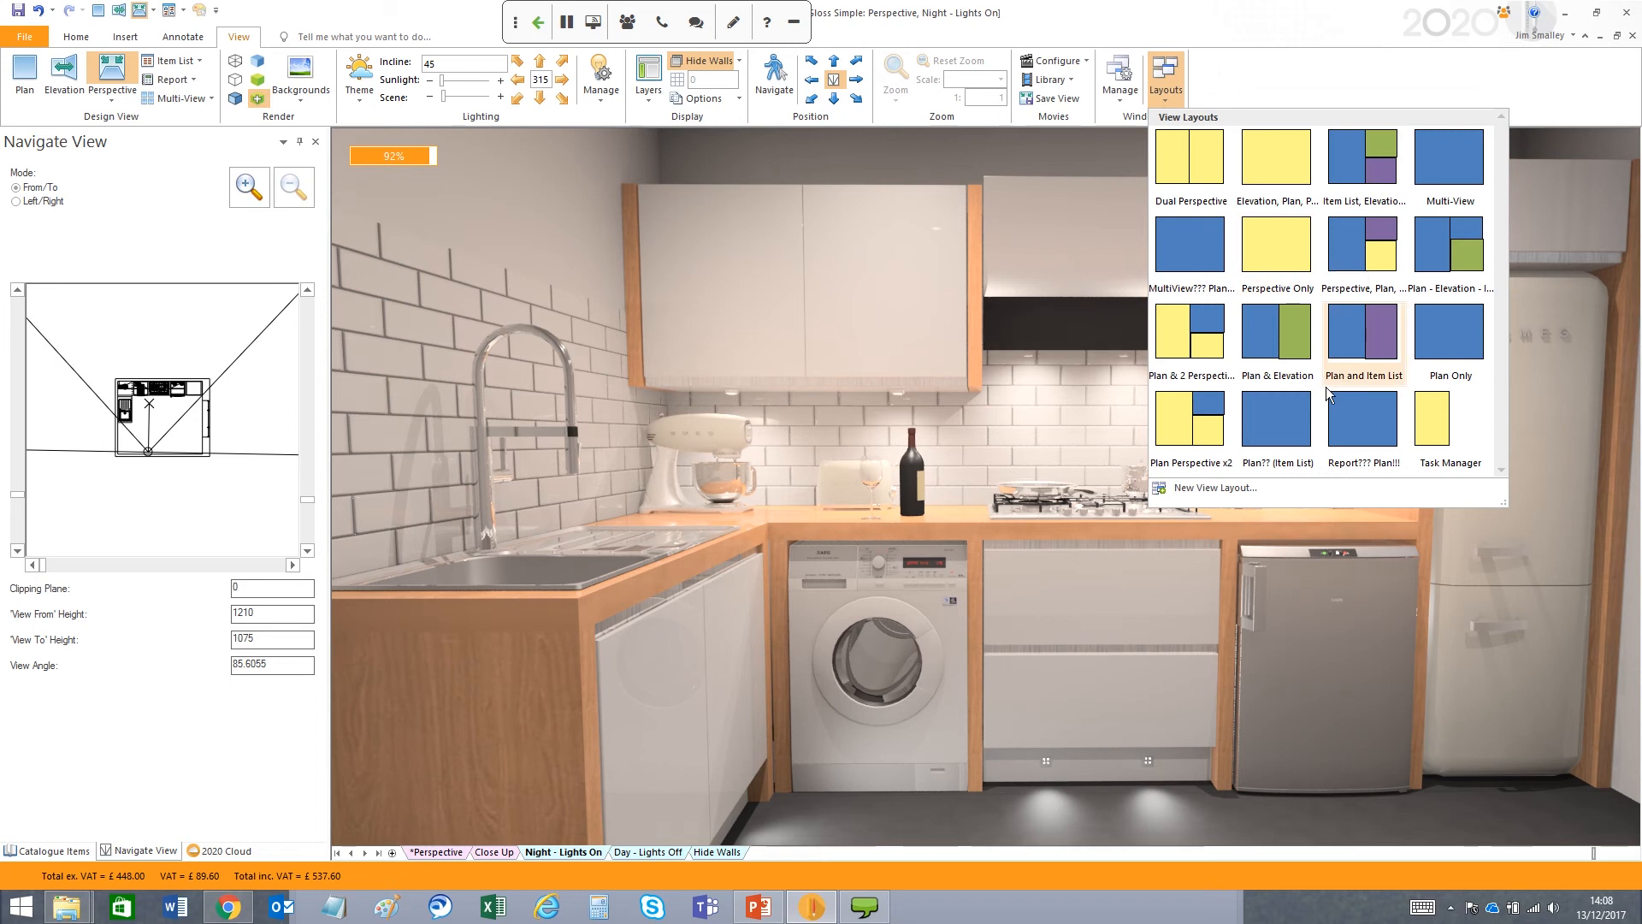
{"action": "left_click", "coordinate": [1187, 176]}
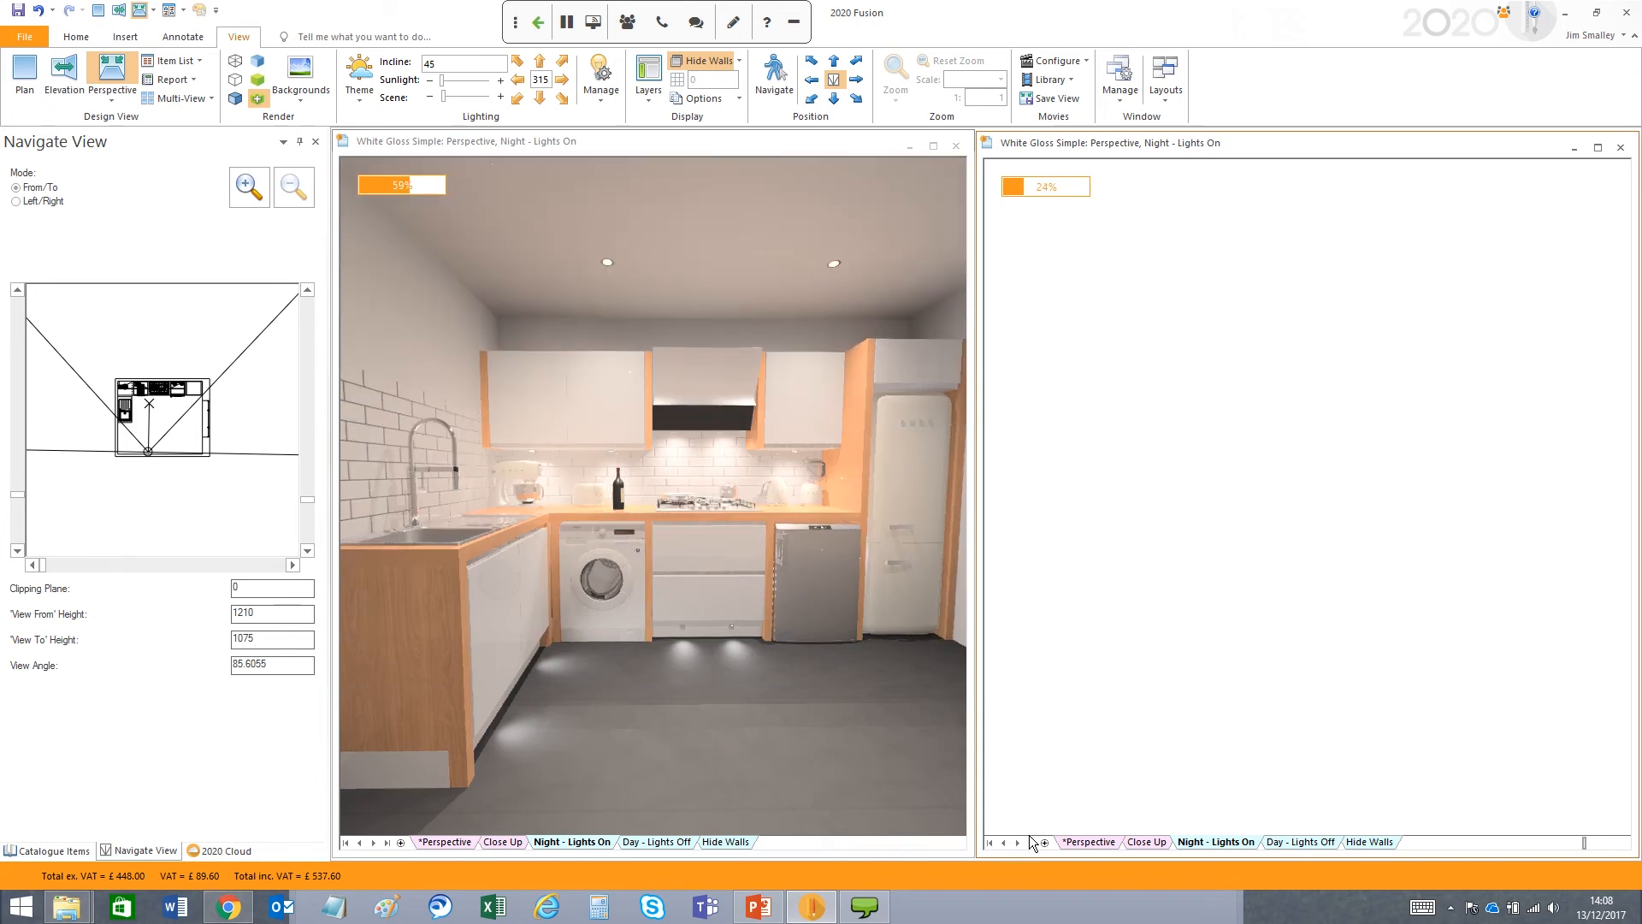
{"action": "left_click", "coordinate": [1083, 843]}
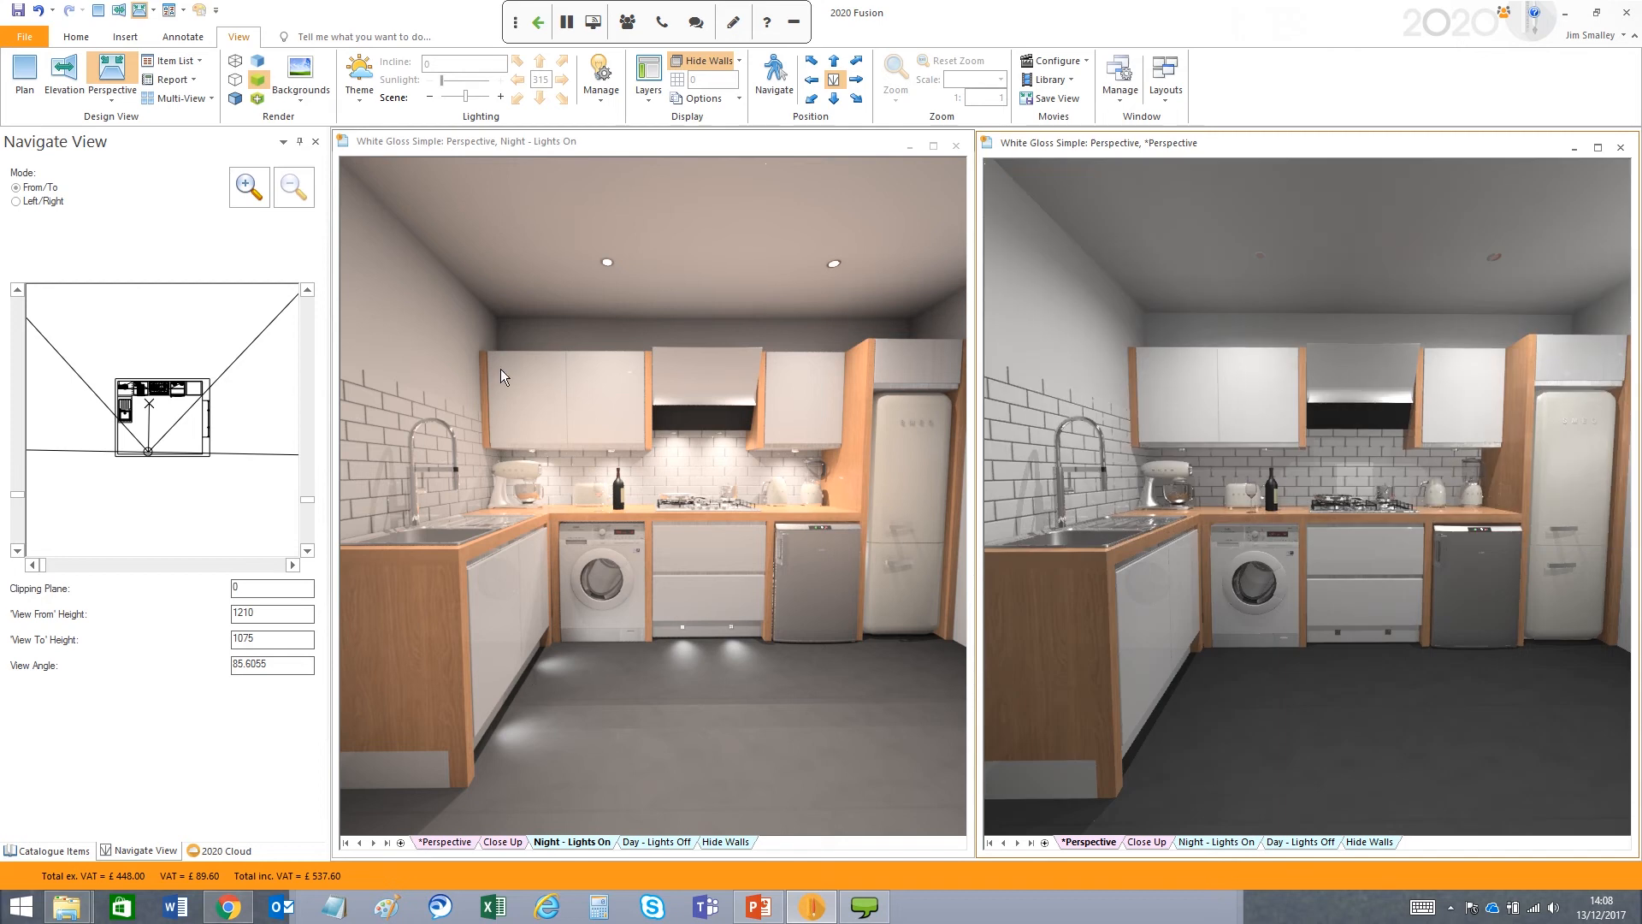
{"action": "left_click", "coordinate": [234, 81]}
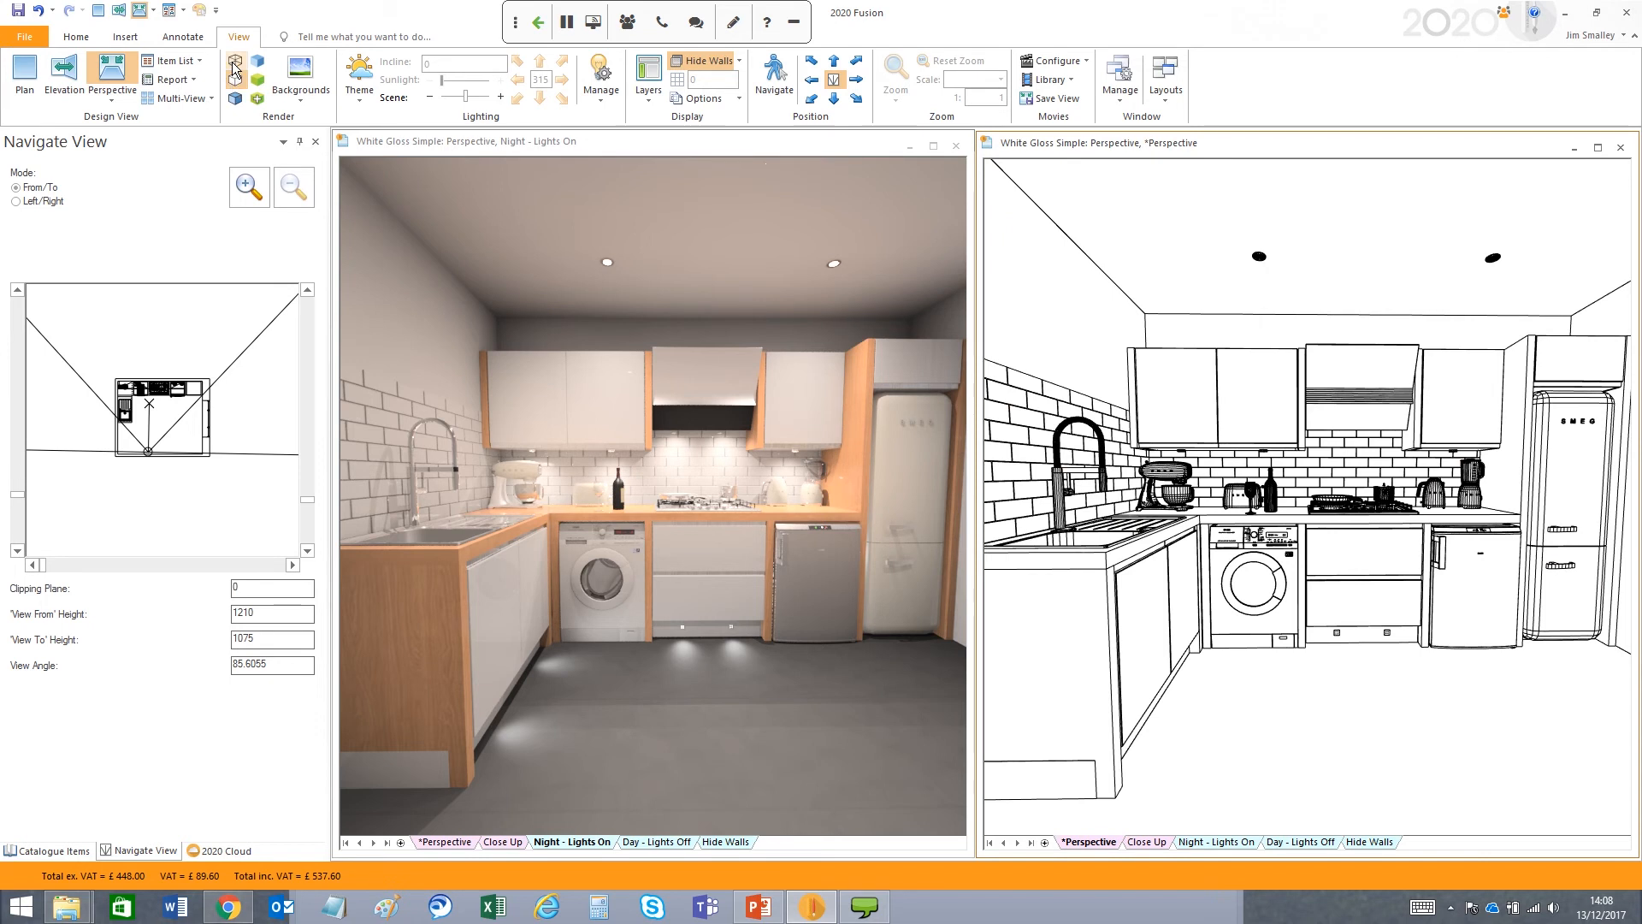
{"action": "left_click", "coordinate": [234, 65]}
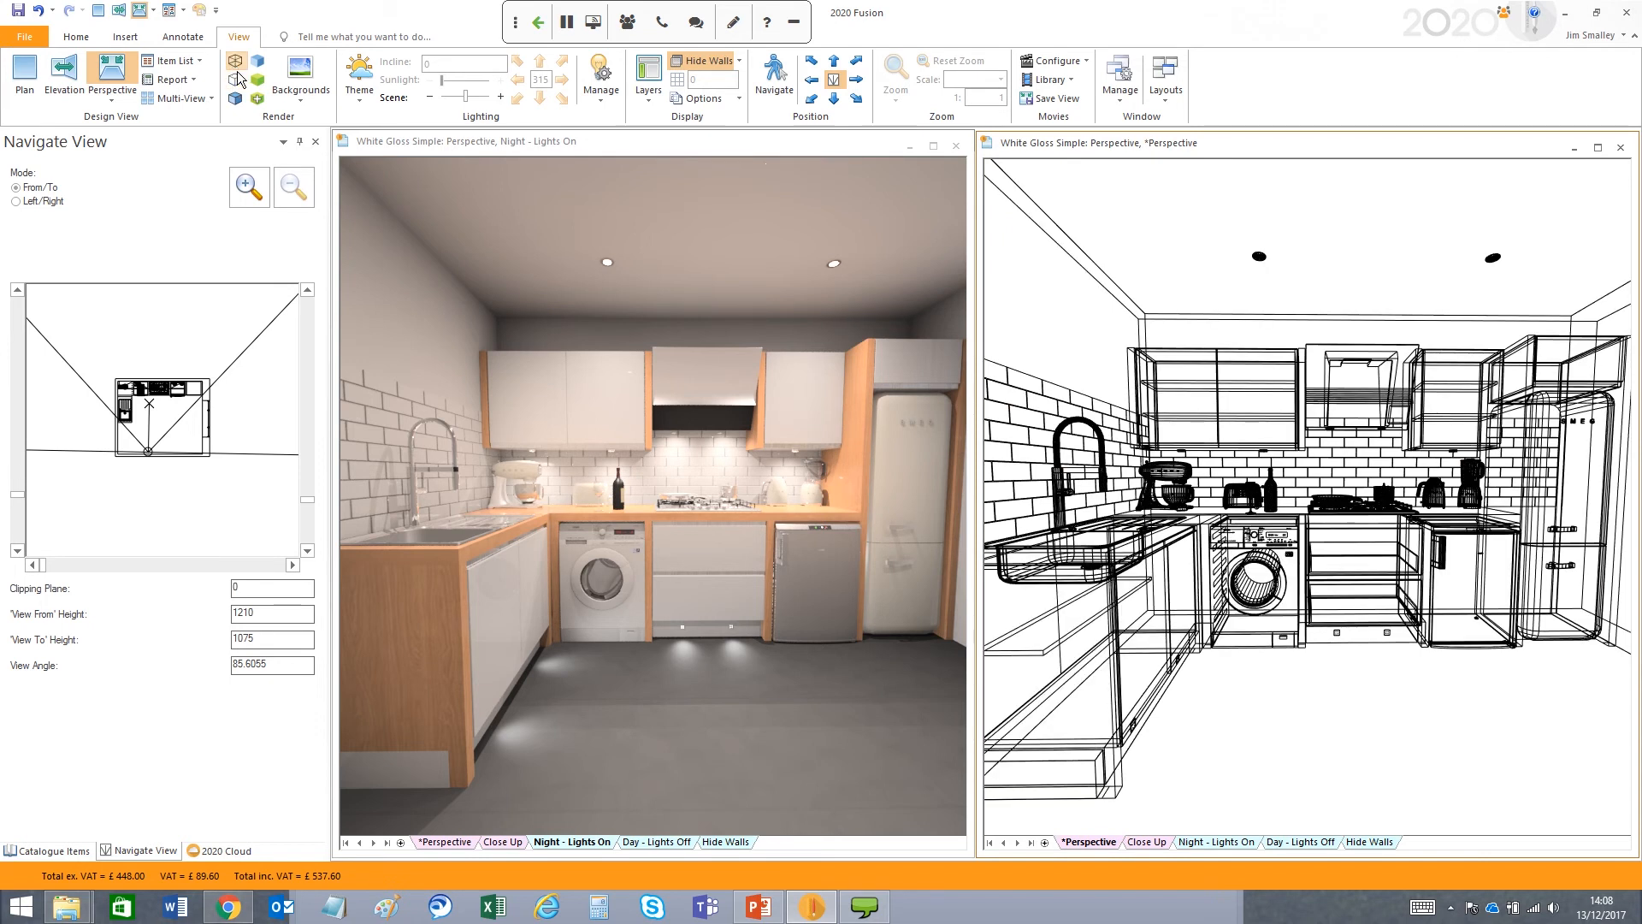
- Shift the viewing target of Night - Lights On towards the window wall, and show Day - Lights Off in the other window
{"action": "left_click", "coordinate": [563, 151]}
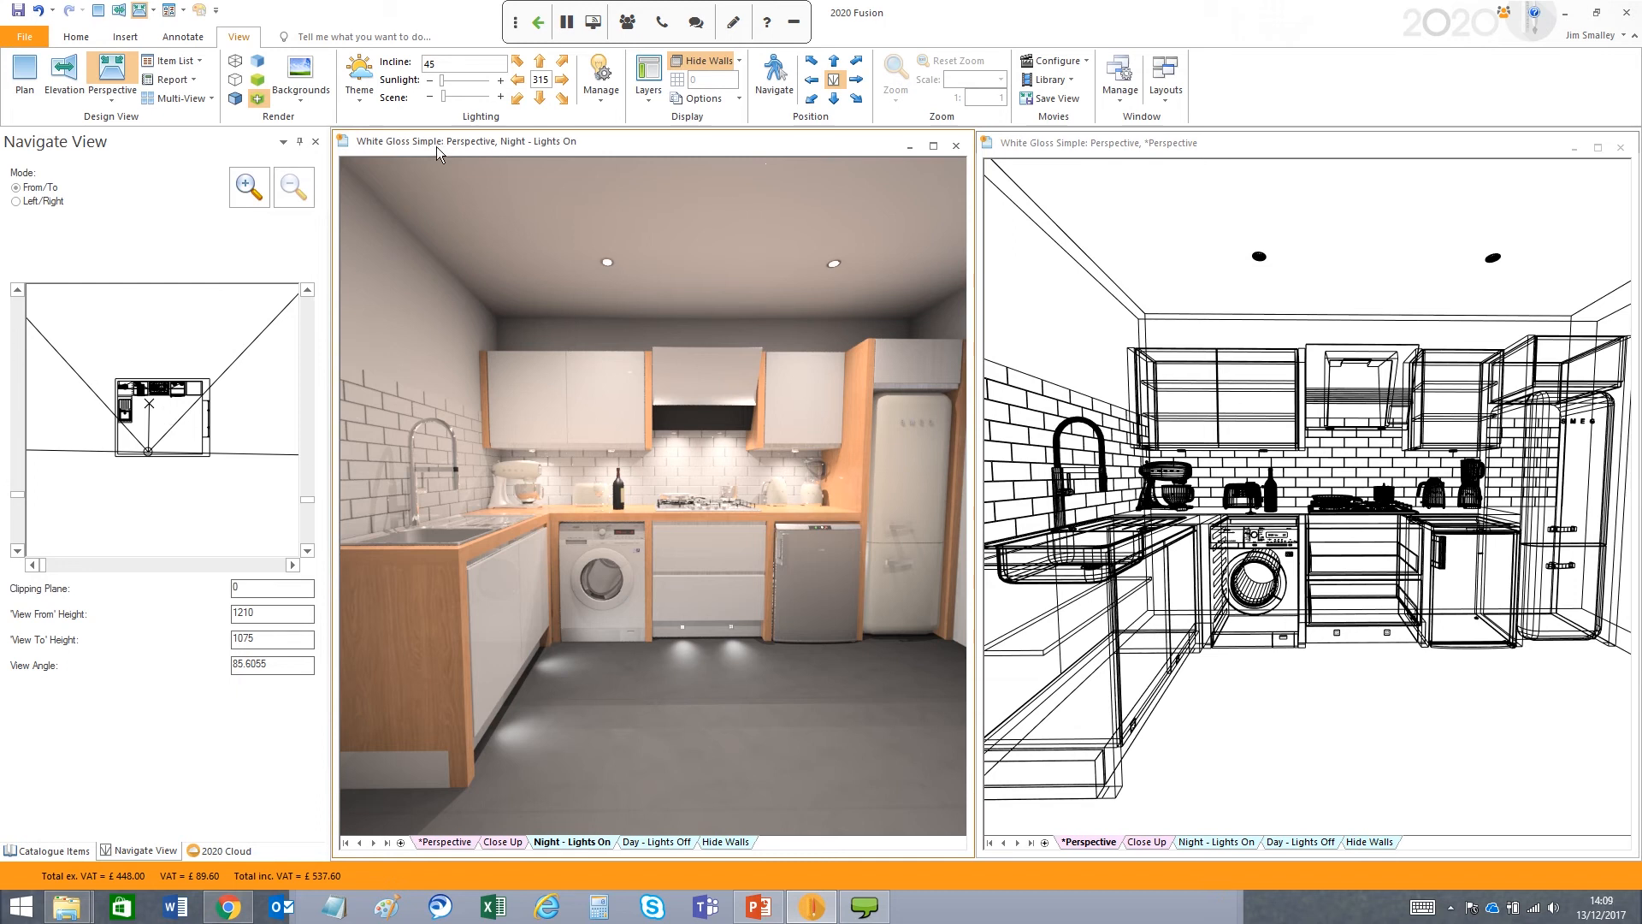
{"action": "left_click", "coordinate": [155, 406]}
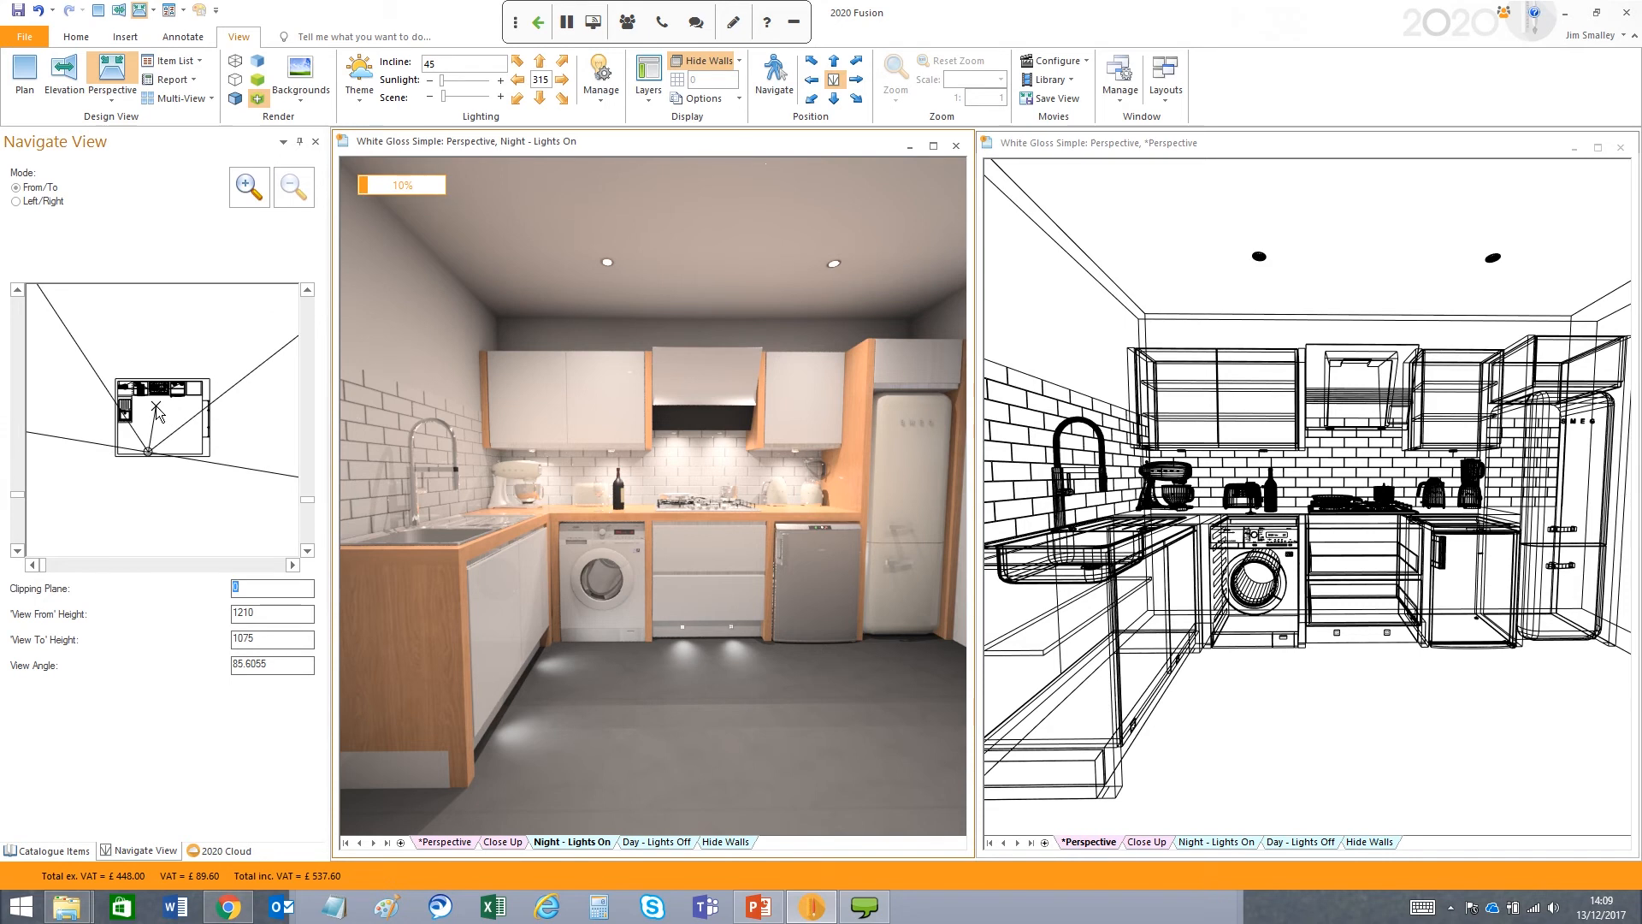
{"action": "left_click", "coordinate": [1075, 147]}
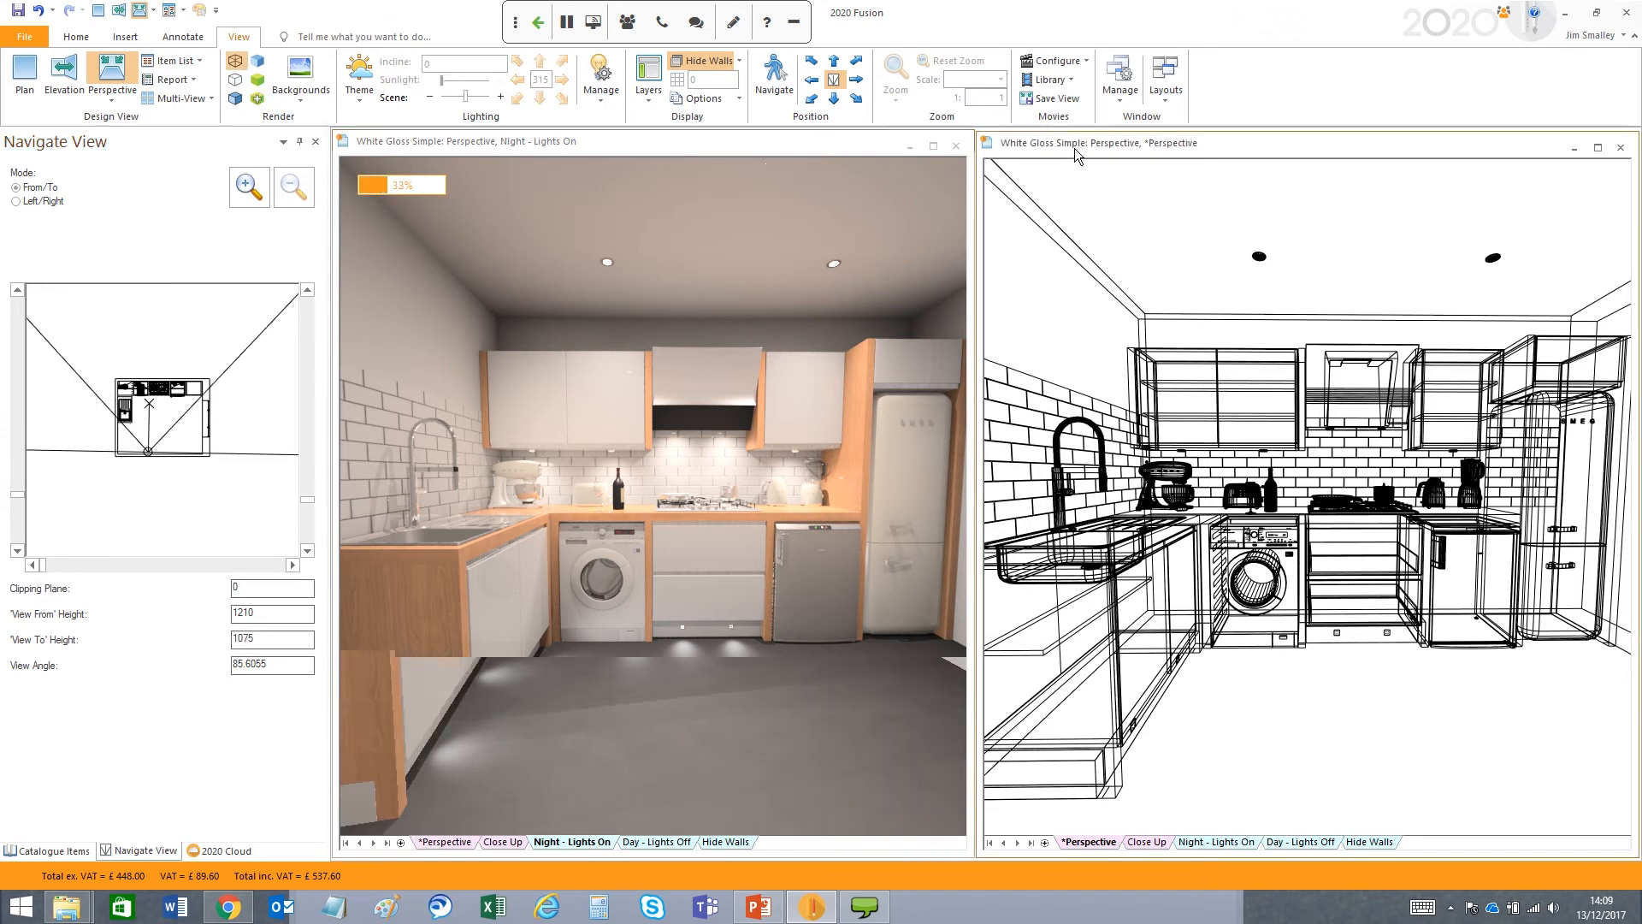
{"action": "left_click", "coordinate": [1302, 842]}
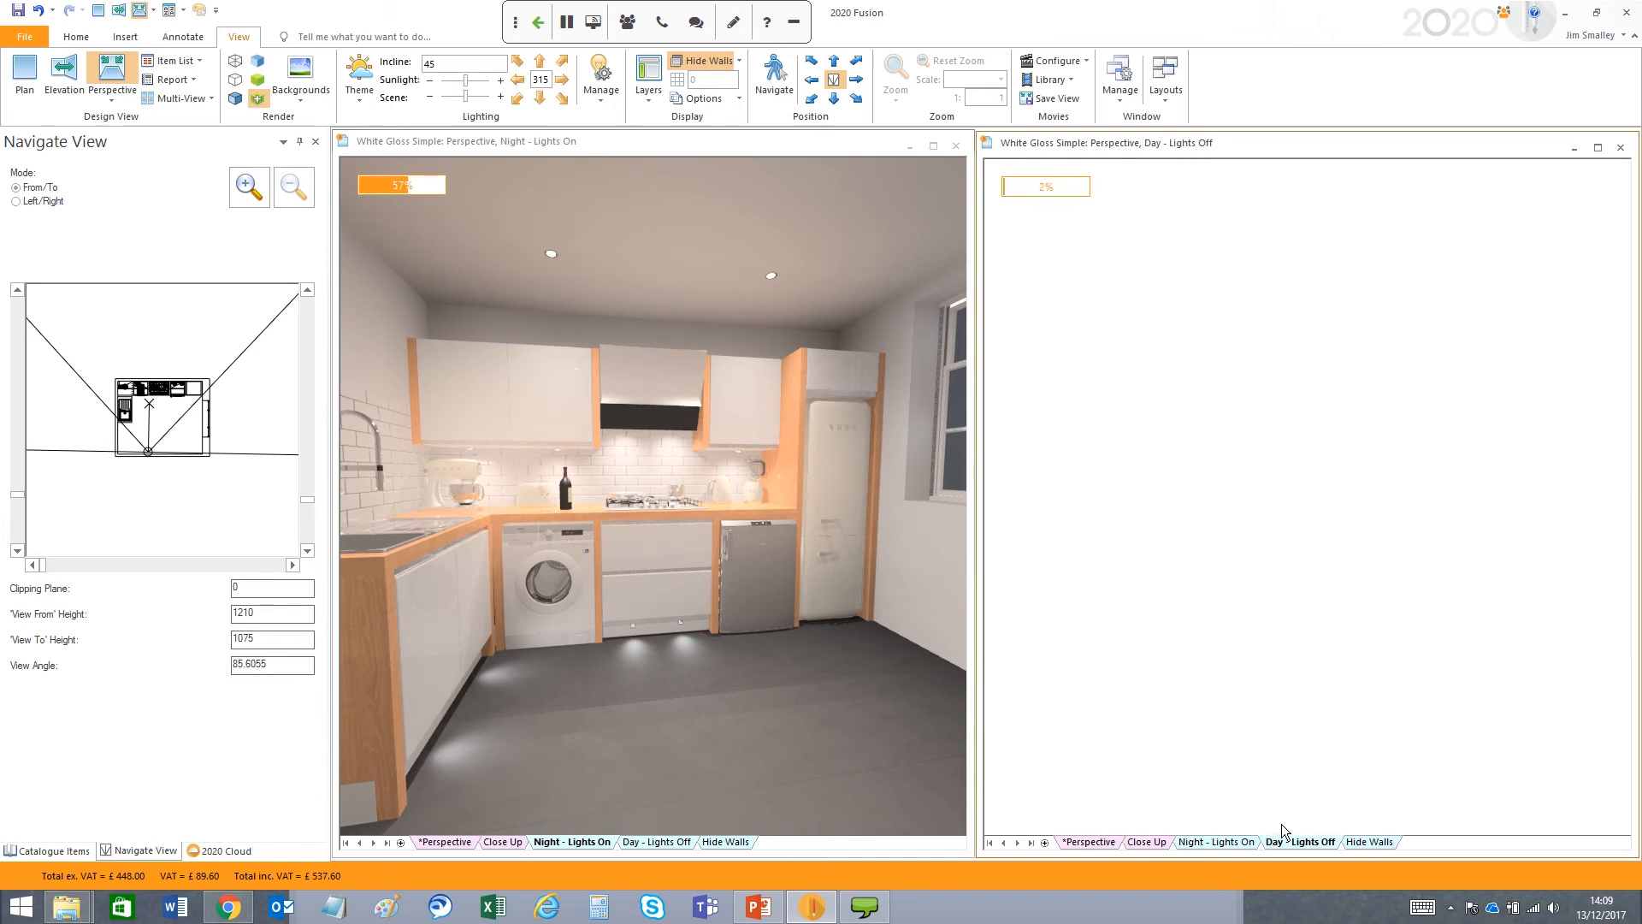
- Undo the viewing direction change in the Night - Lights On view
{"action": "left_click", "coordinate": [541, 150]}
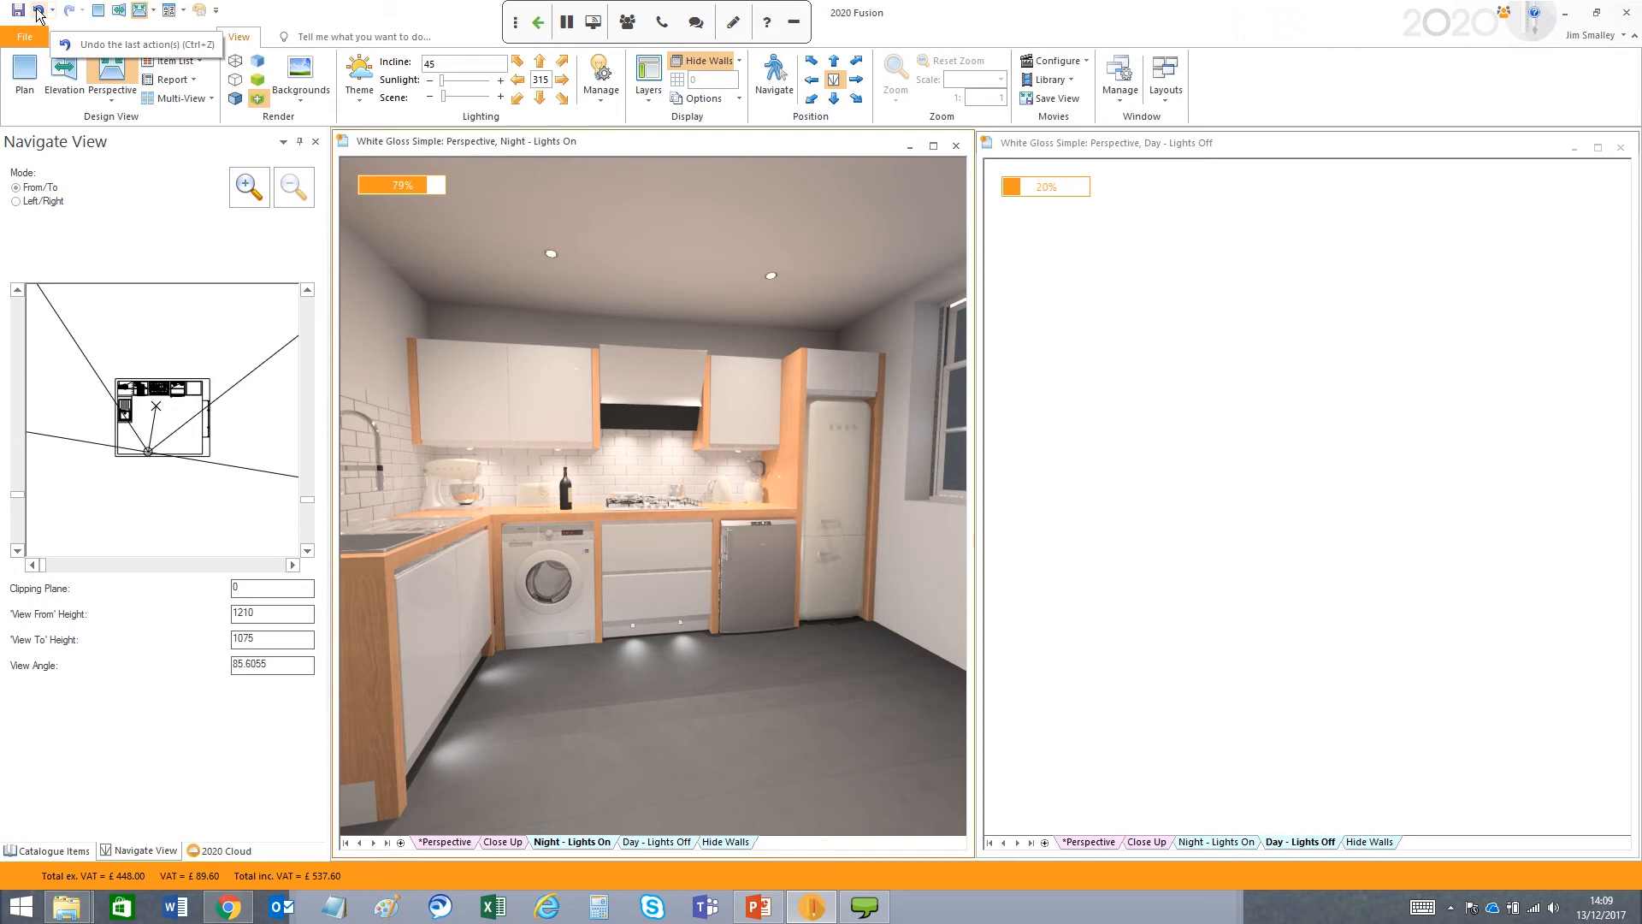
{"action": "left_click", "coordinate": [38, 13]}
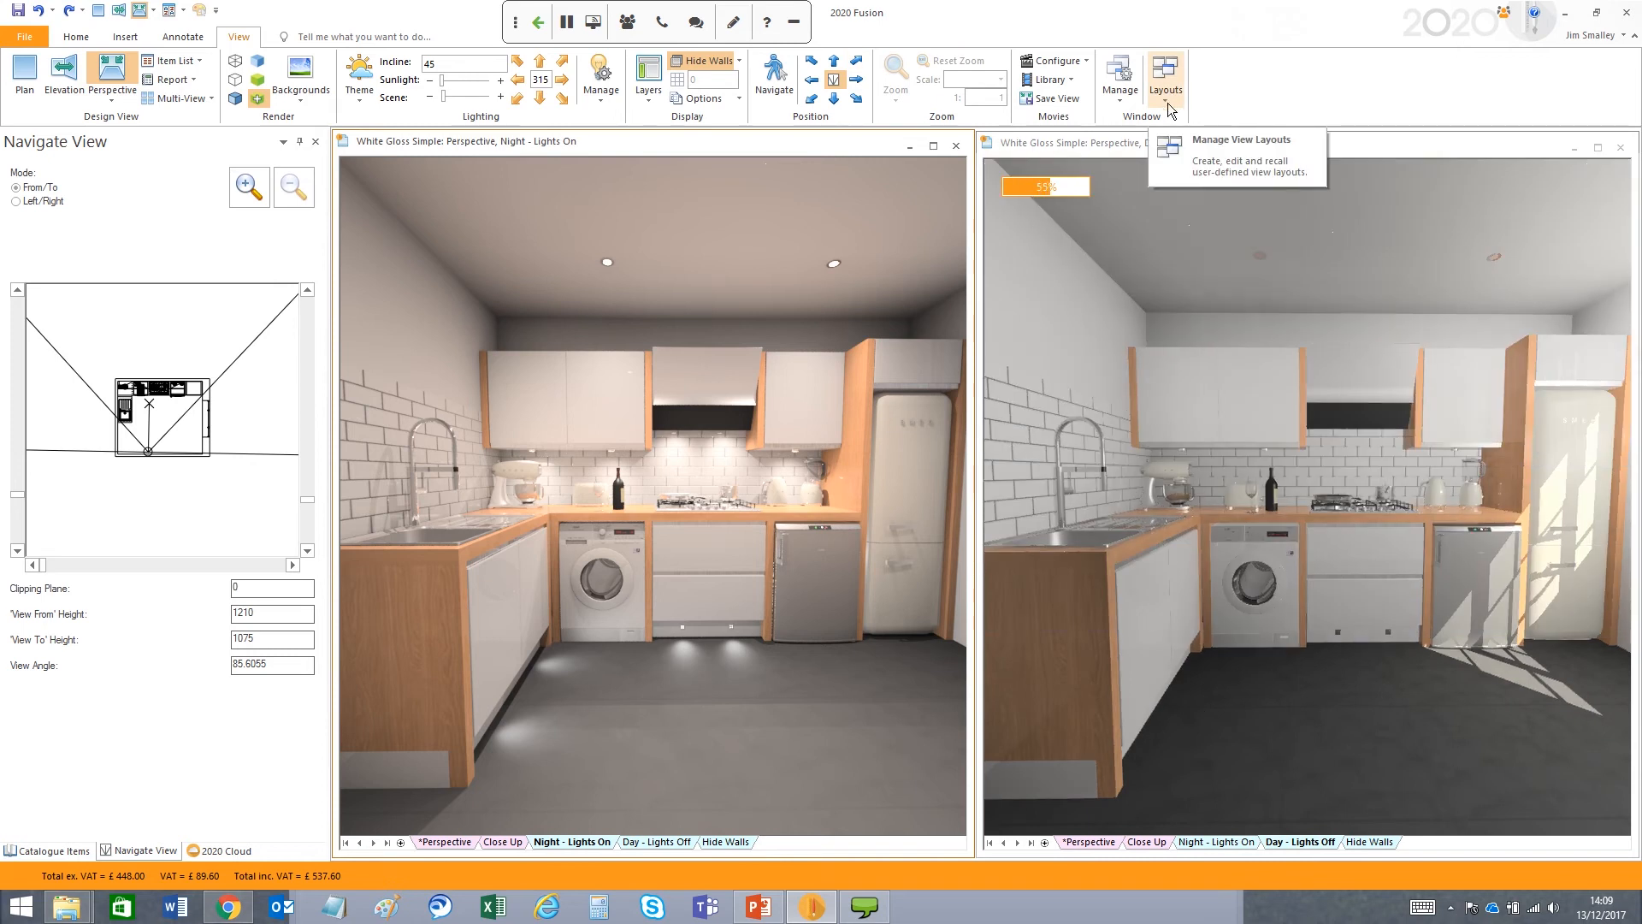
- Apply the Task Manager view layout, examine the running processes in Windows Task Manager and close it
{"action": "left_click", "coordinate": [1168, 103]}
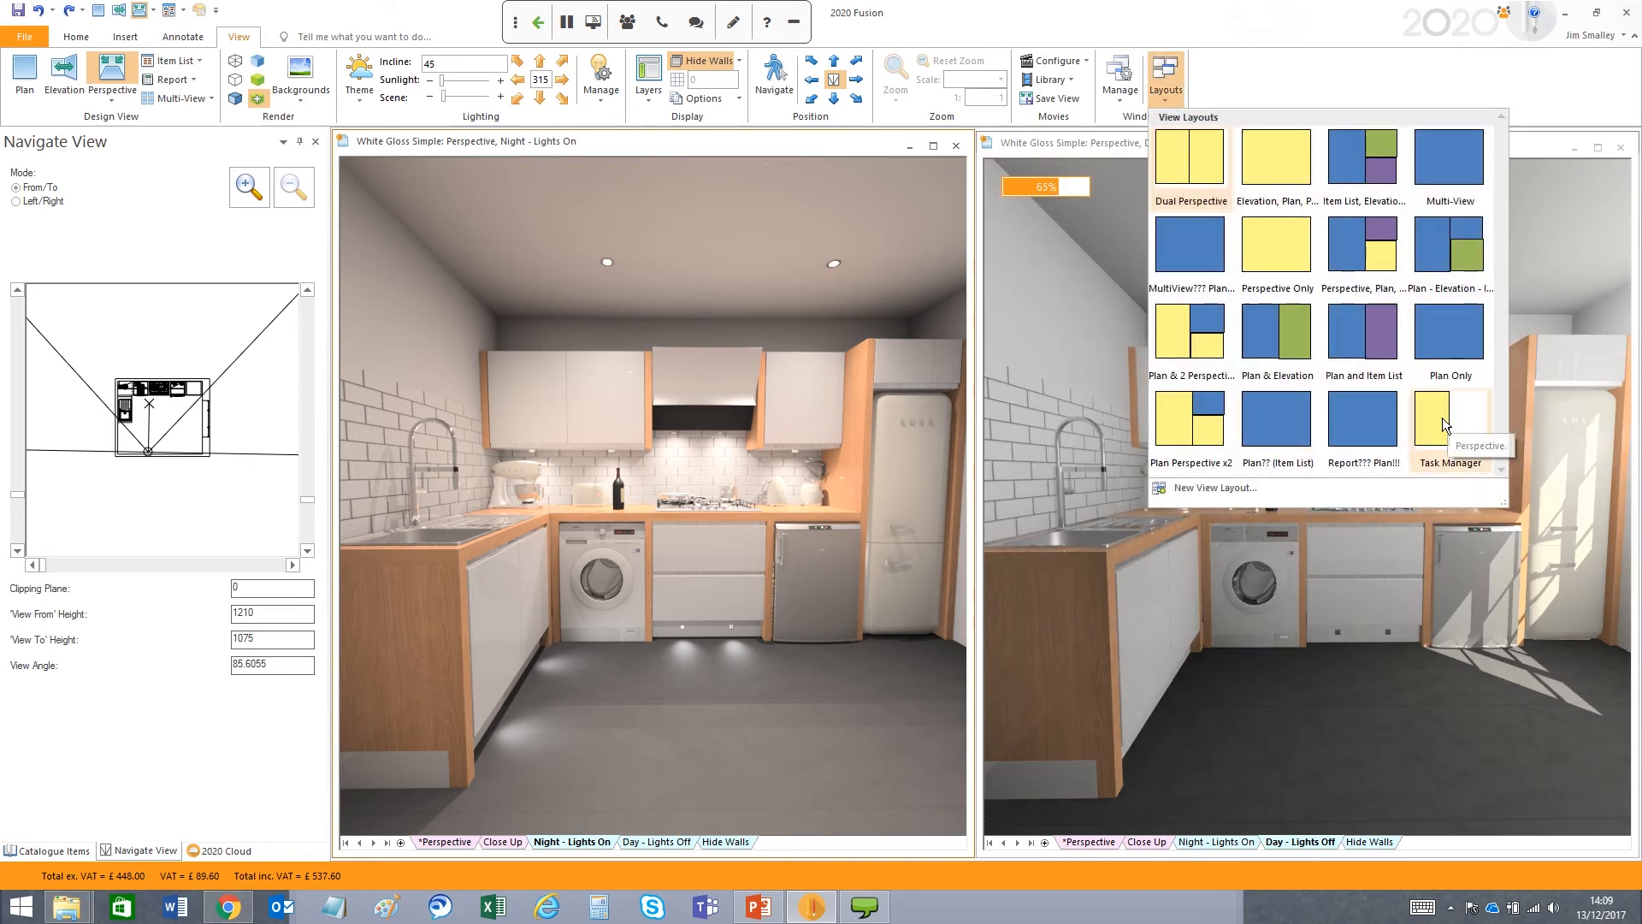
{"action": "left_click", "coordinate": [1443, 421]}
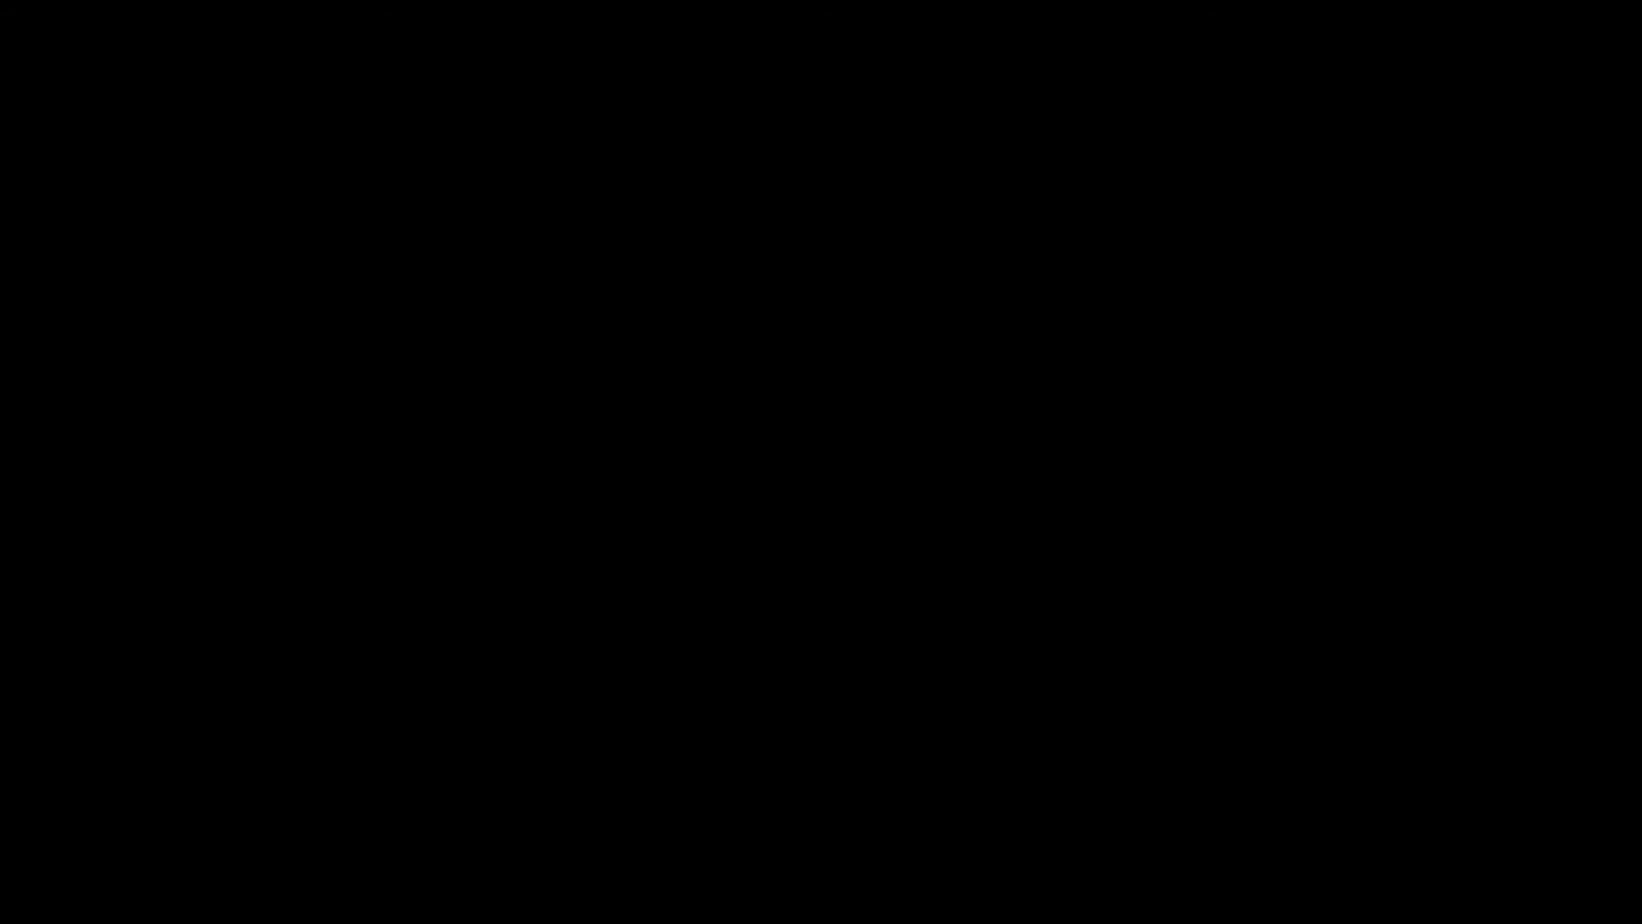
{"action": "left_click", "coordinate": [857, 455]}
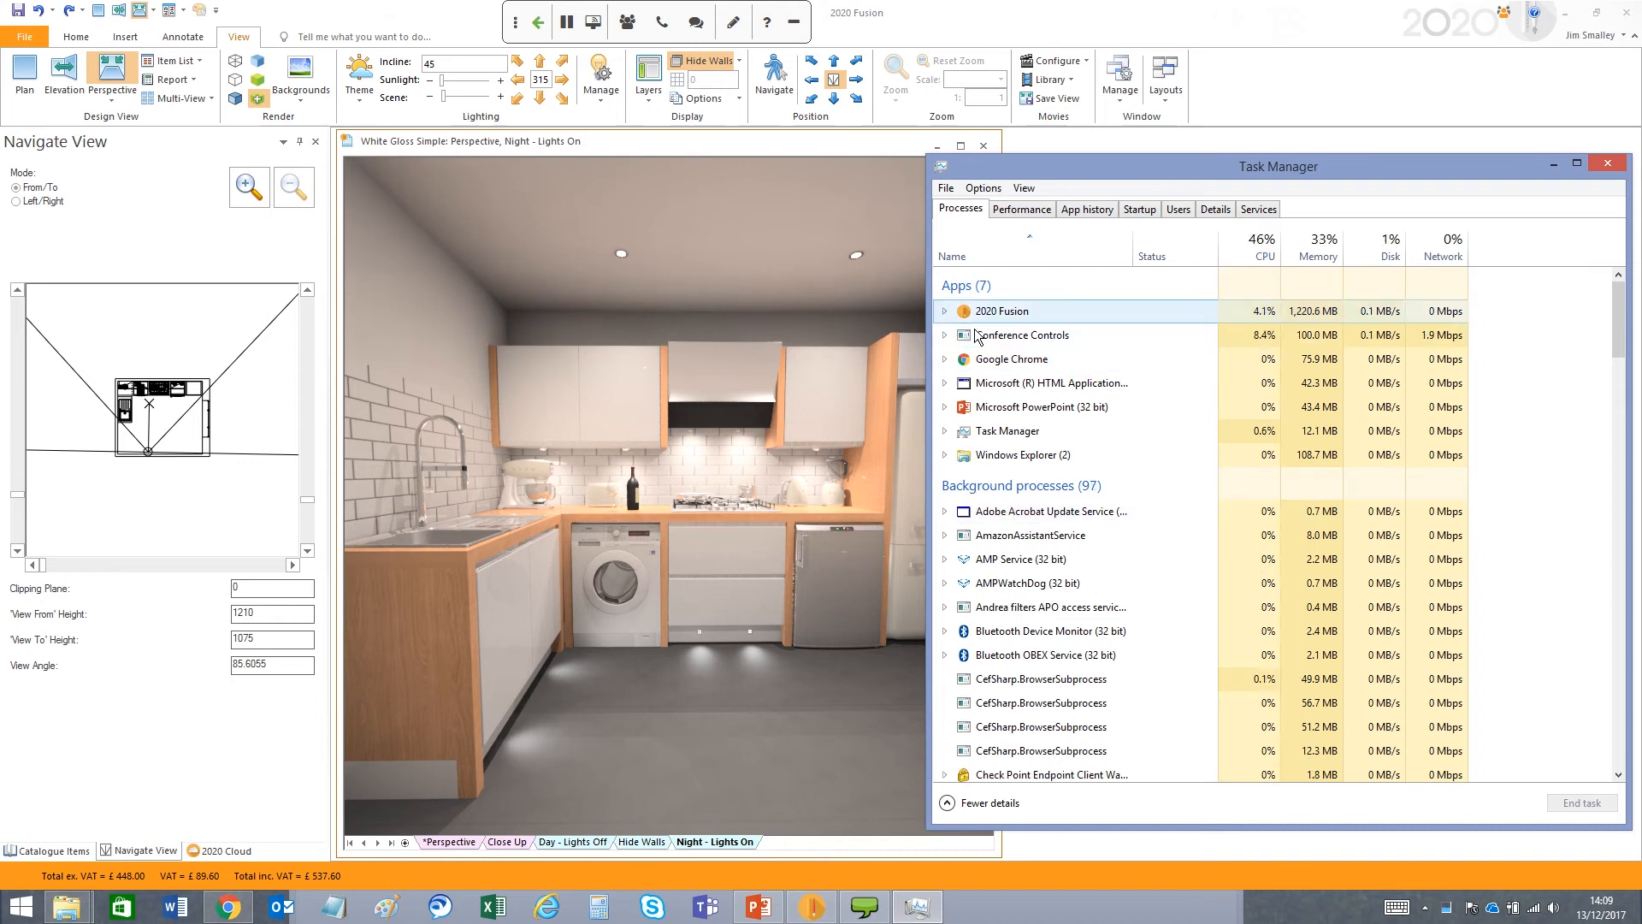
{"action": "left_click", "coordinate": [1609, 165]}
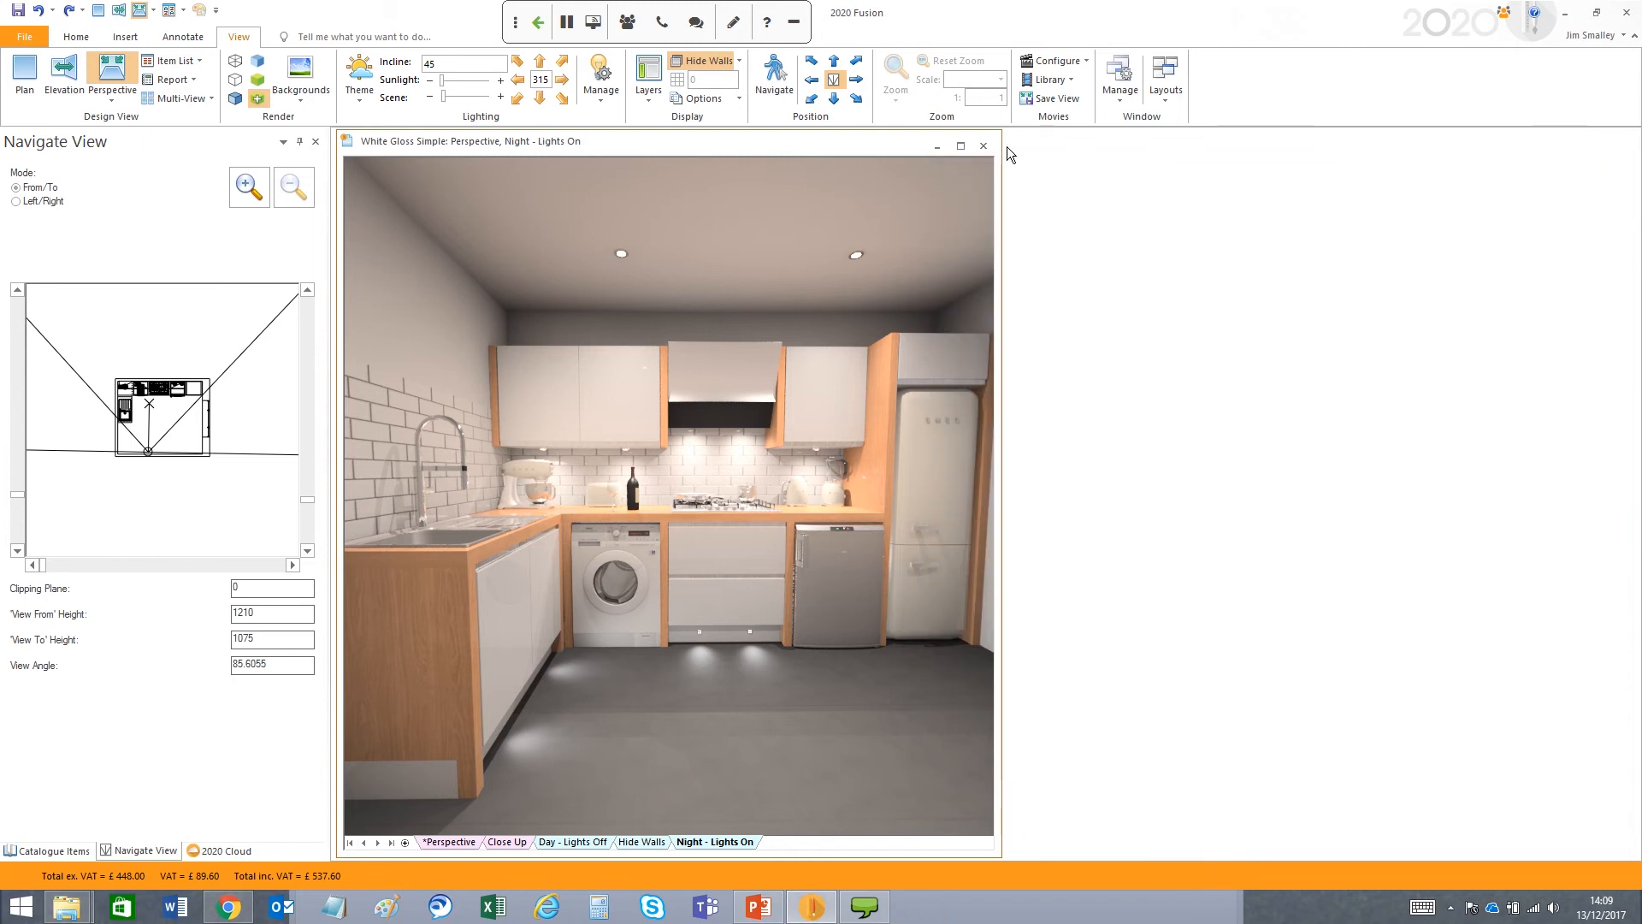
- Maximise the Night - Lights On view, turn its viewing direction slightly towards the window wall and undo that turn
{"action": "left_click", "coordinate": [960, 145]}
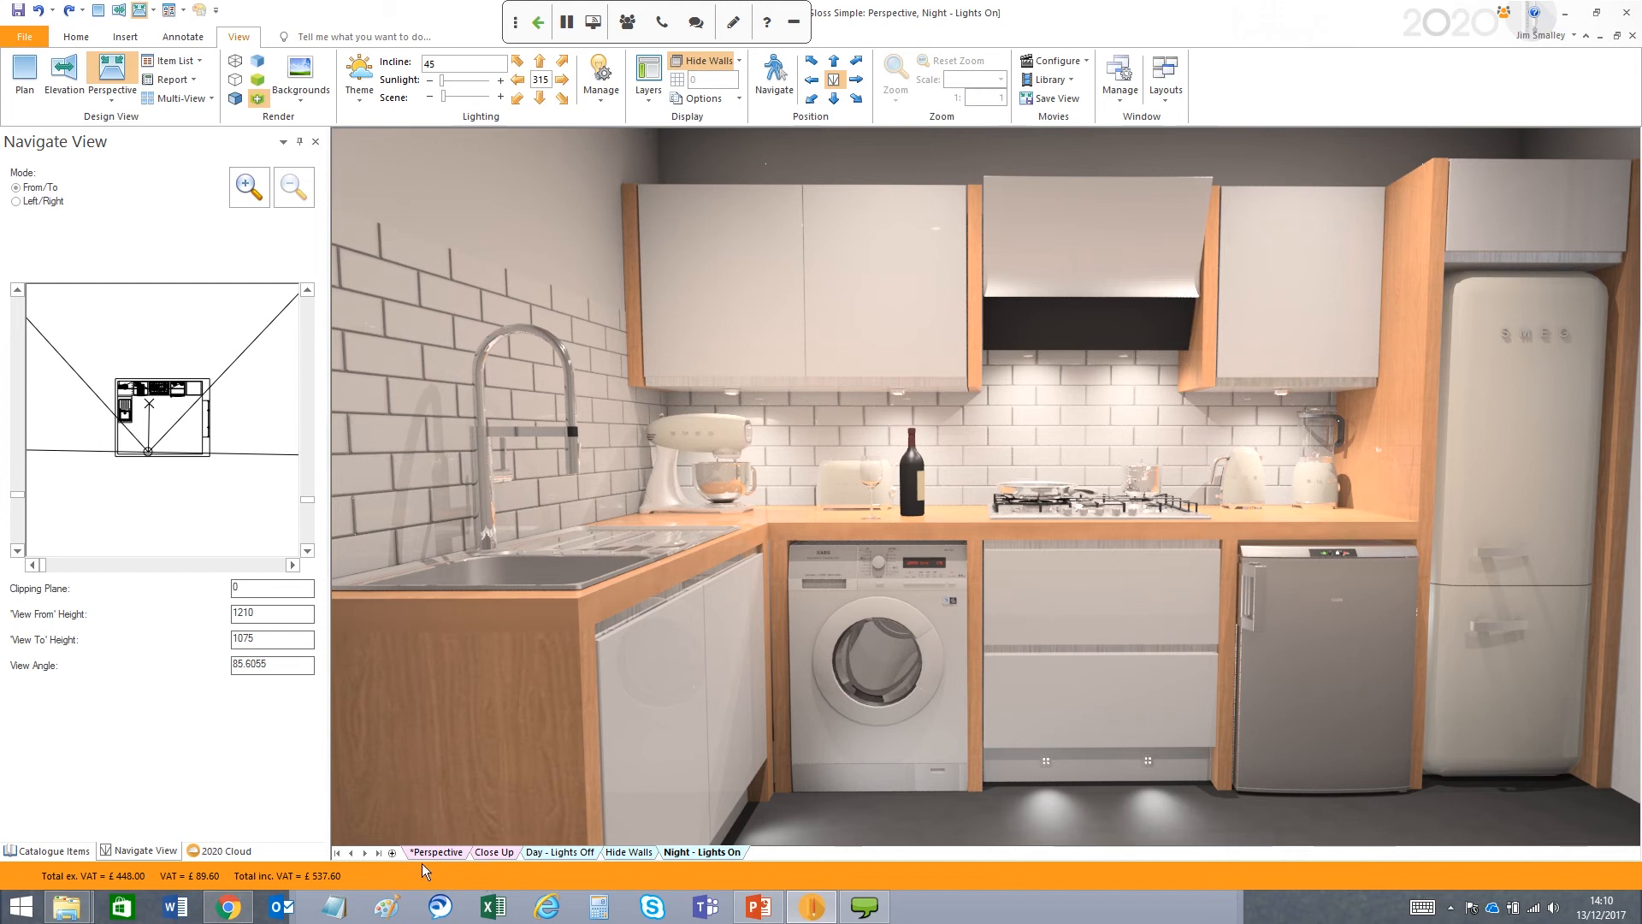
{"action": "left_click", "coordinate": [156, 404]}
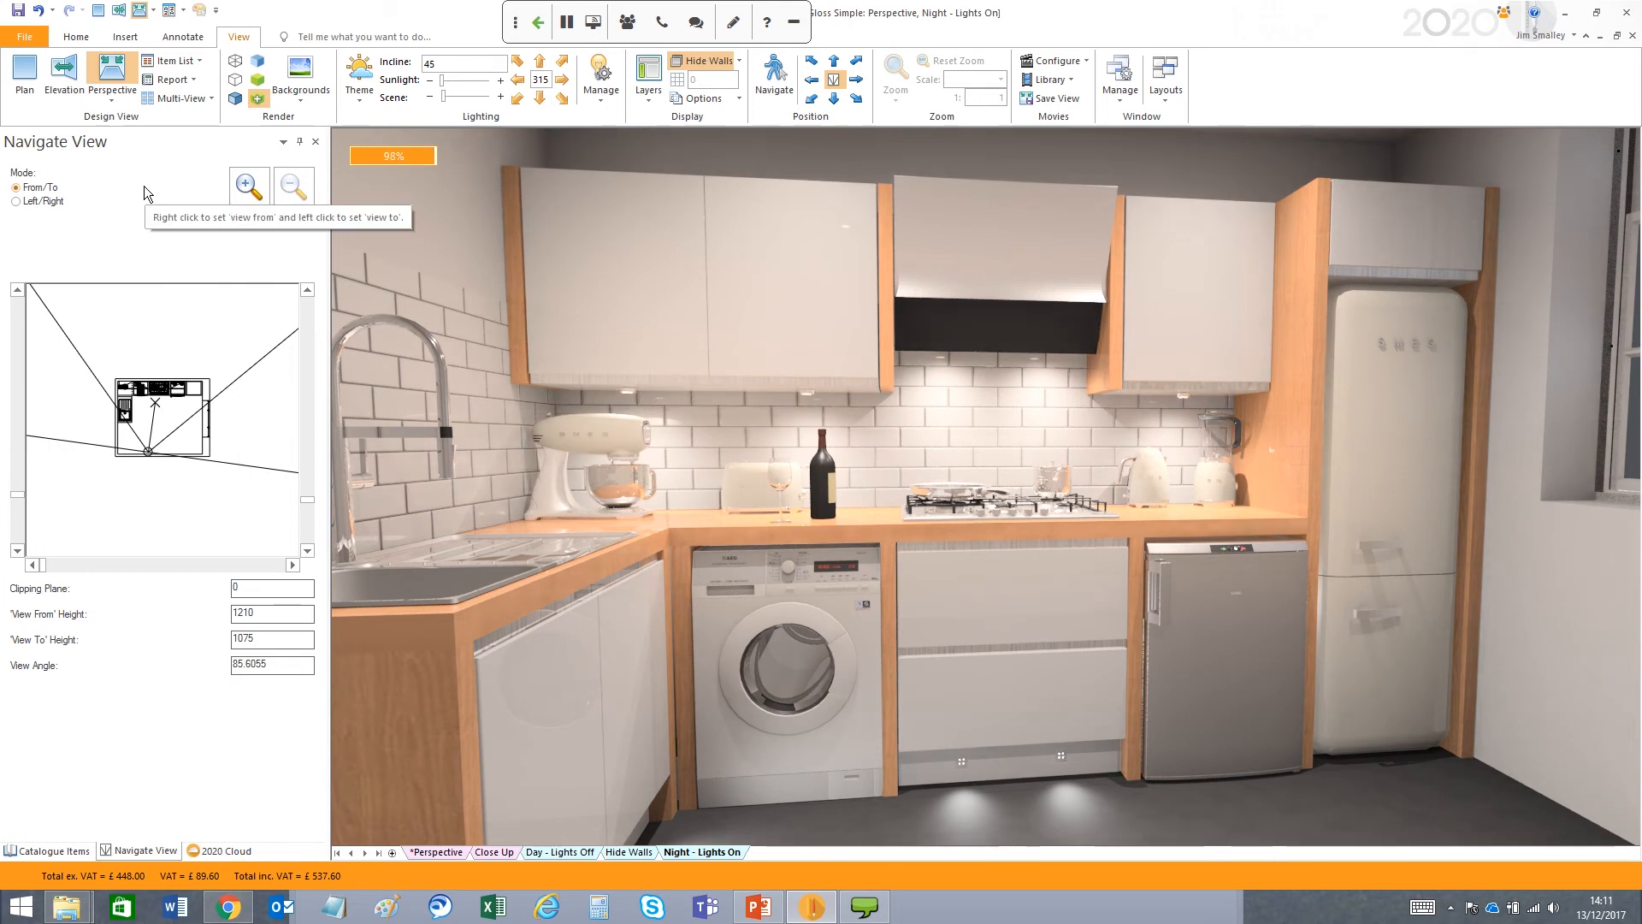
{"action": "left_click", "coordinate": [37, 11]}
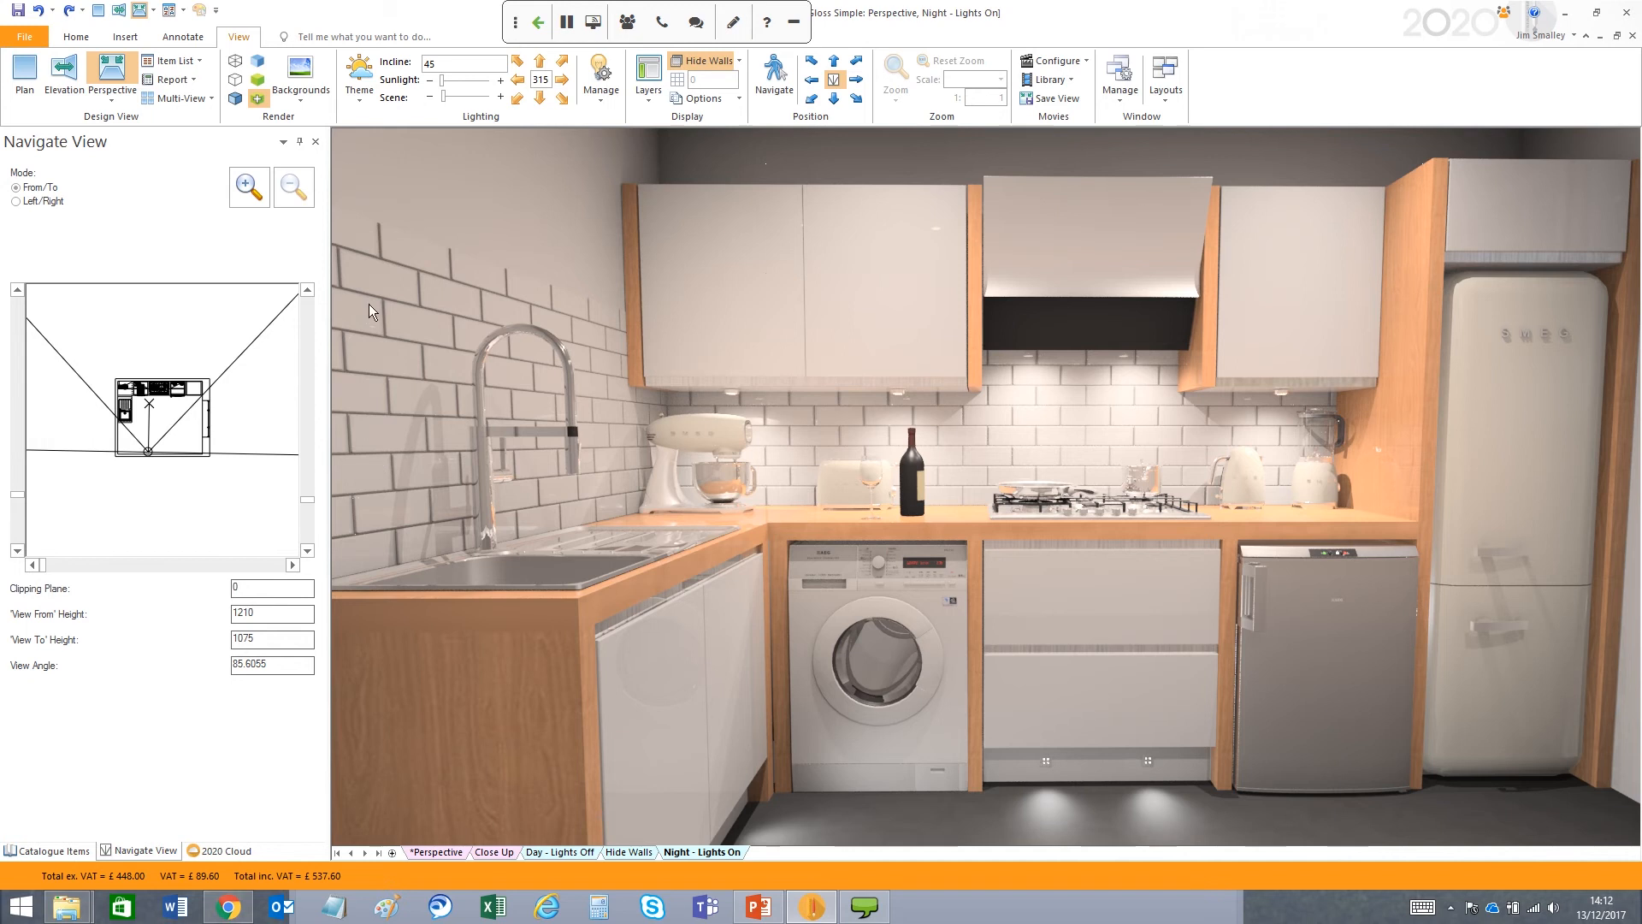
- Show the main *Perspective view and examine the available perspective view types
{"action": "left_click", "coordinate": [435, 852]}
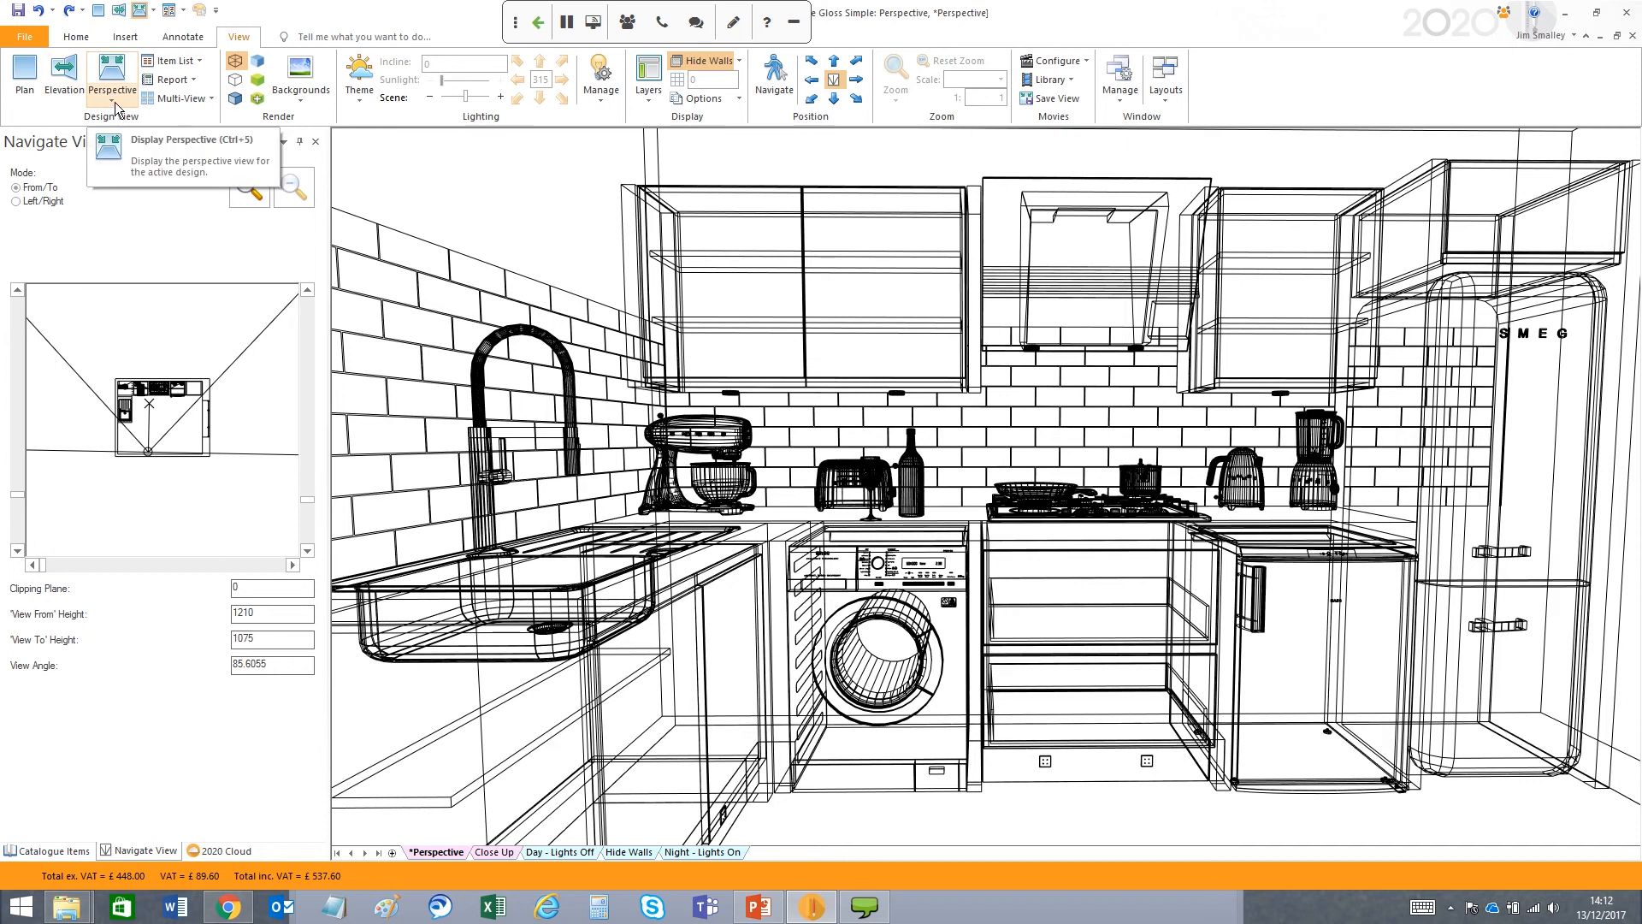
{"action": "left_click", "coordinate": [114, 100]}
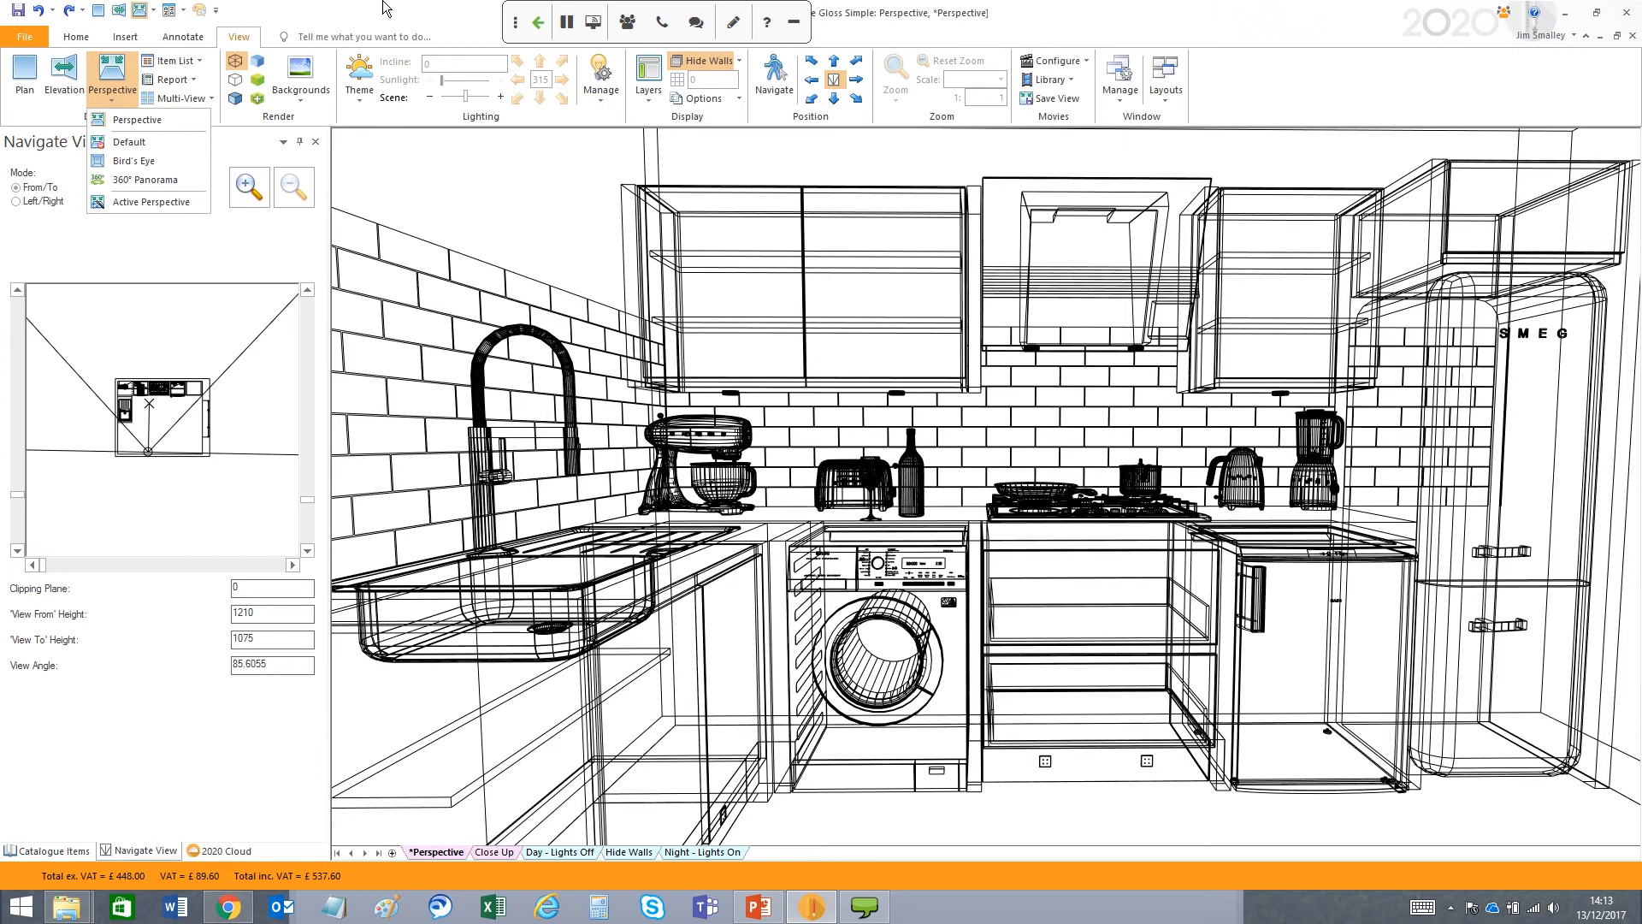
{"action": "left_click", "coordinate": [751, 192]}
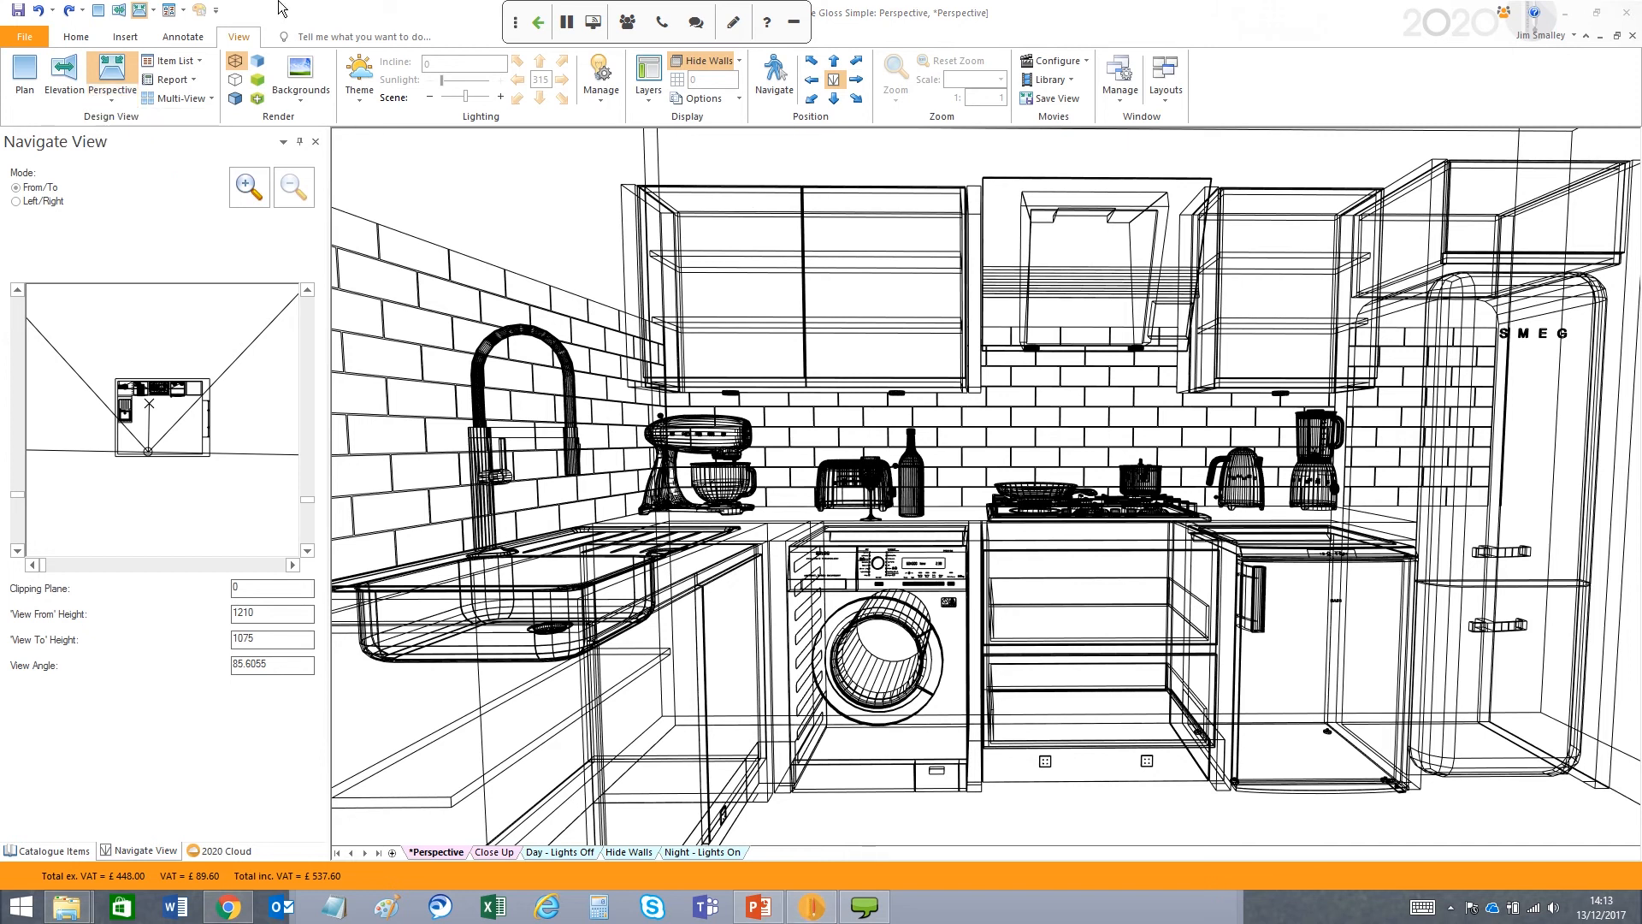
- Display the main plan, the *Wall 1 elevation and the main perspective view one after another
{"action": "left_click", "coordinate": [22, 77]}
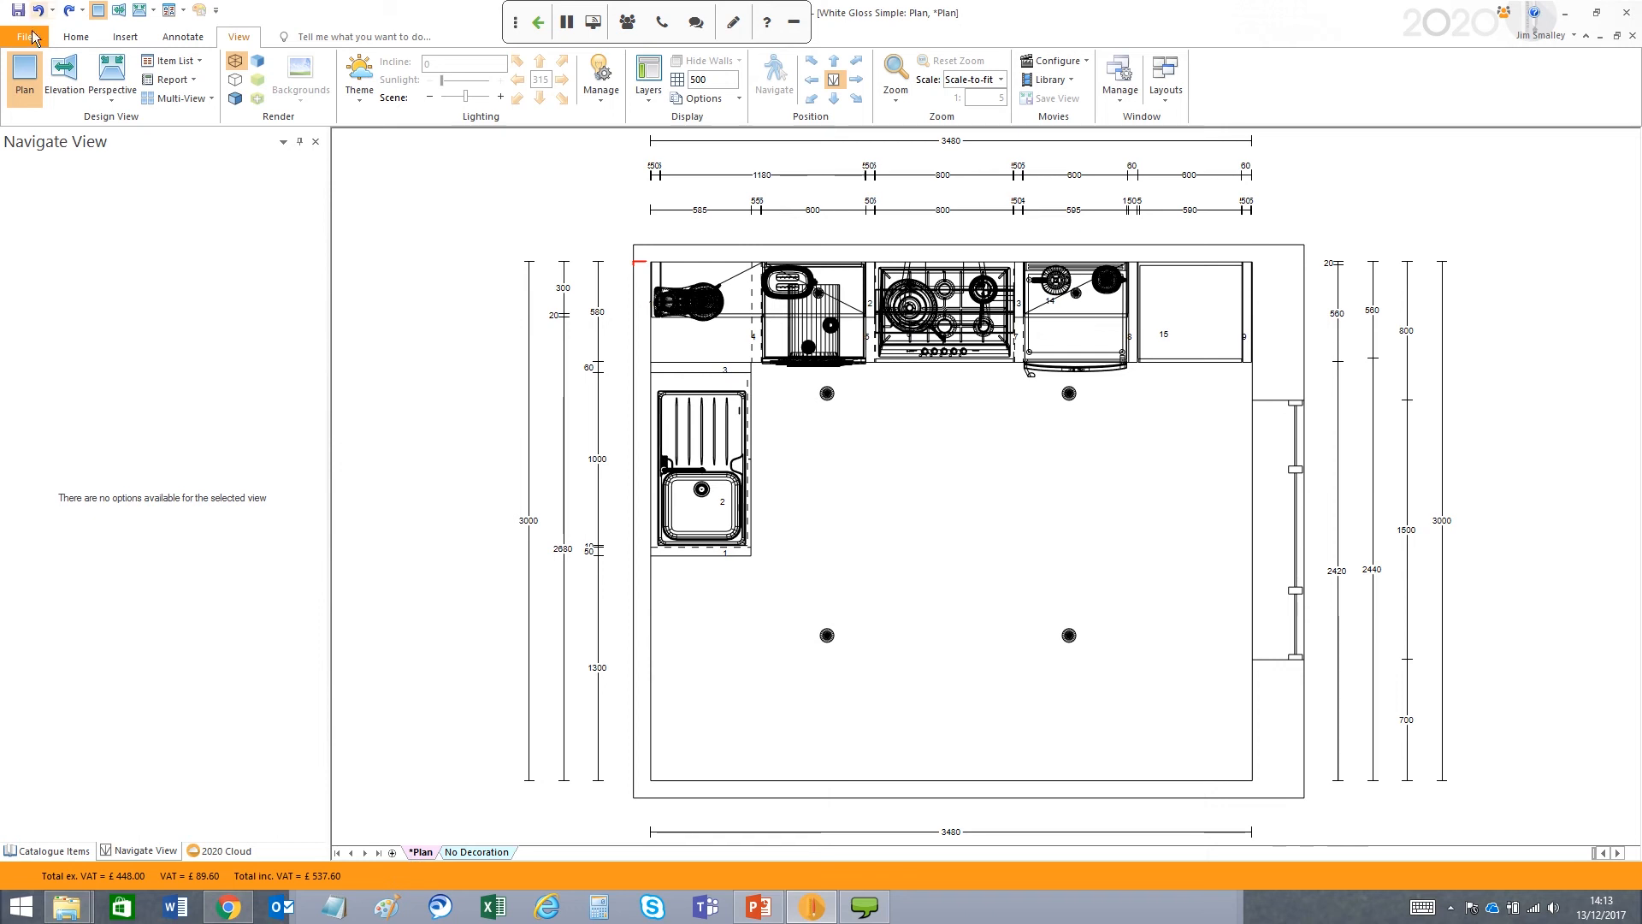
{"action": "left_click", "coordinate": [61, 83]}
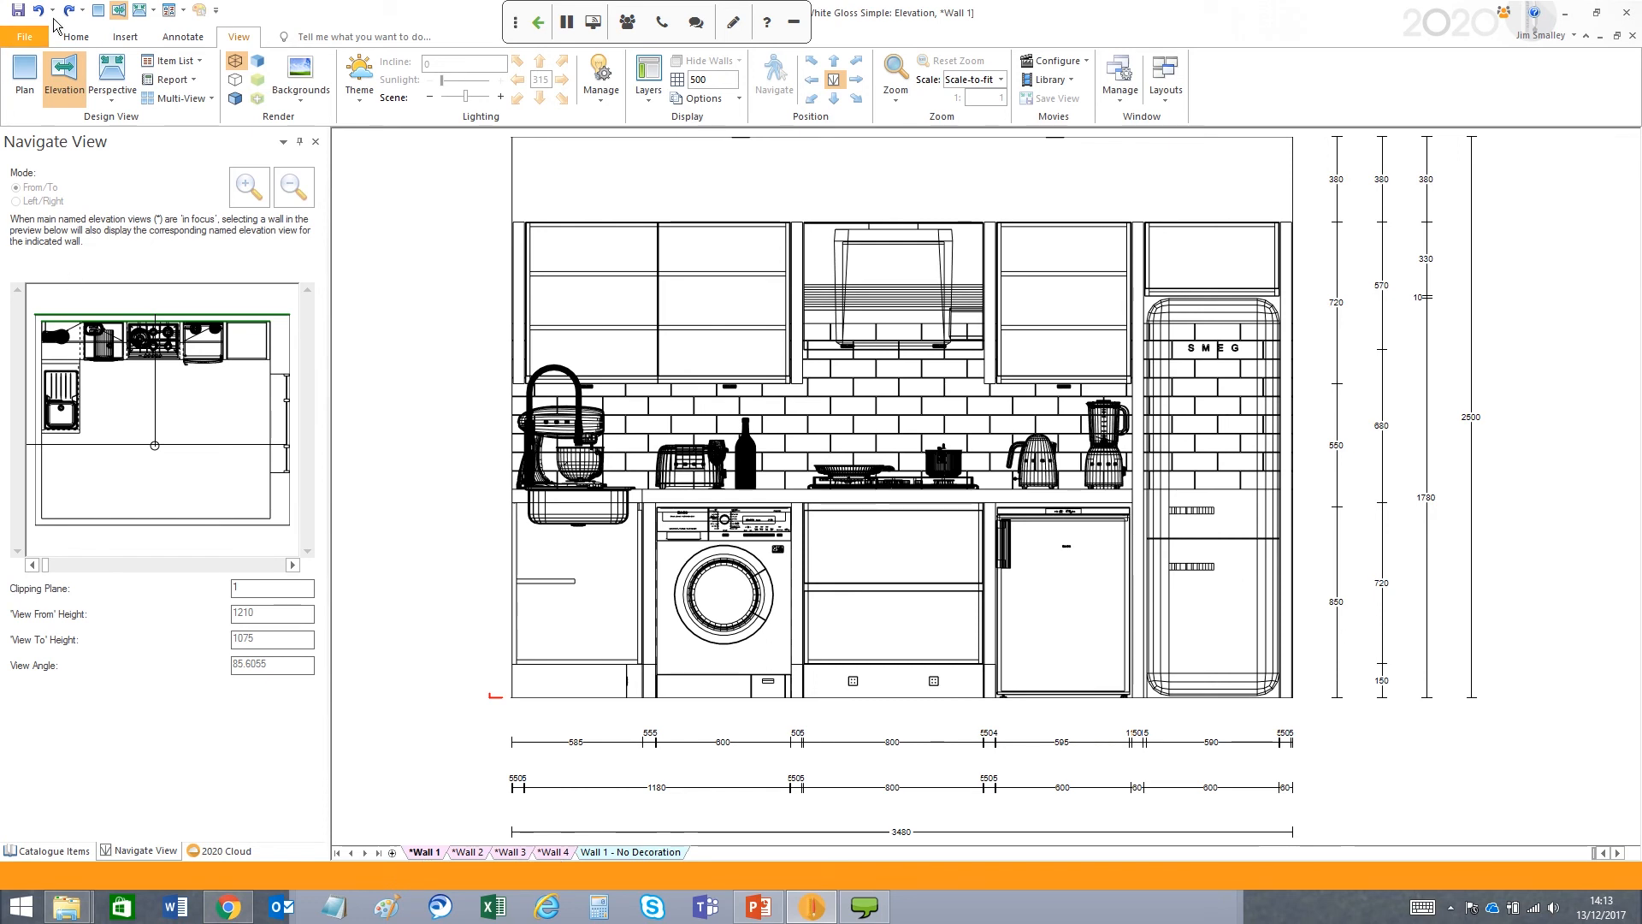
{"action": "left_click", "coordinate": [110, 74]}
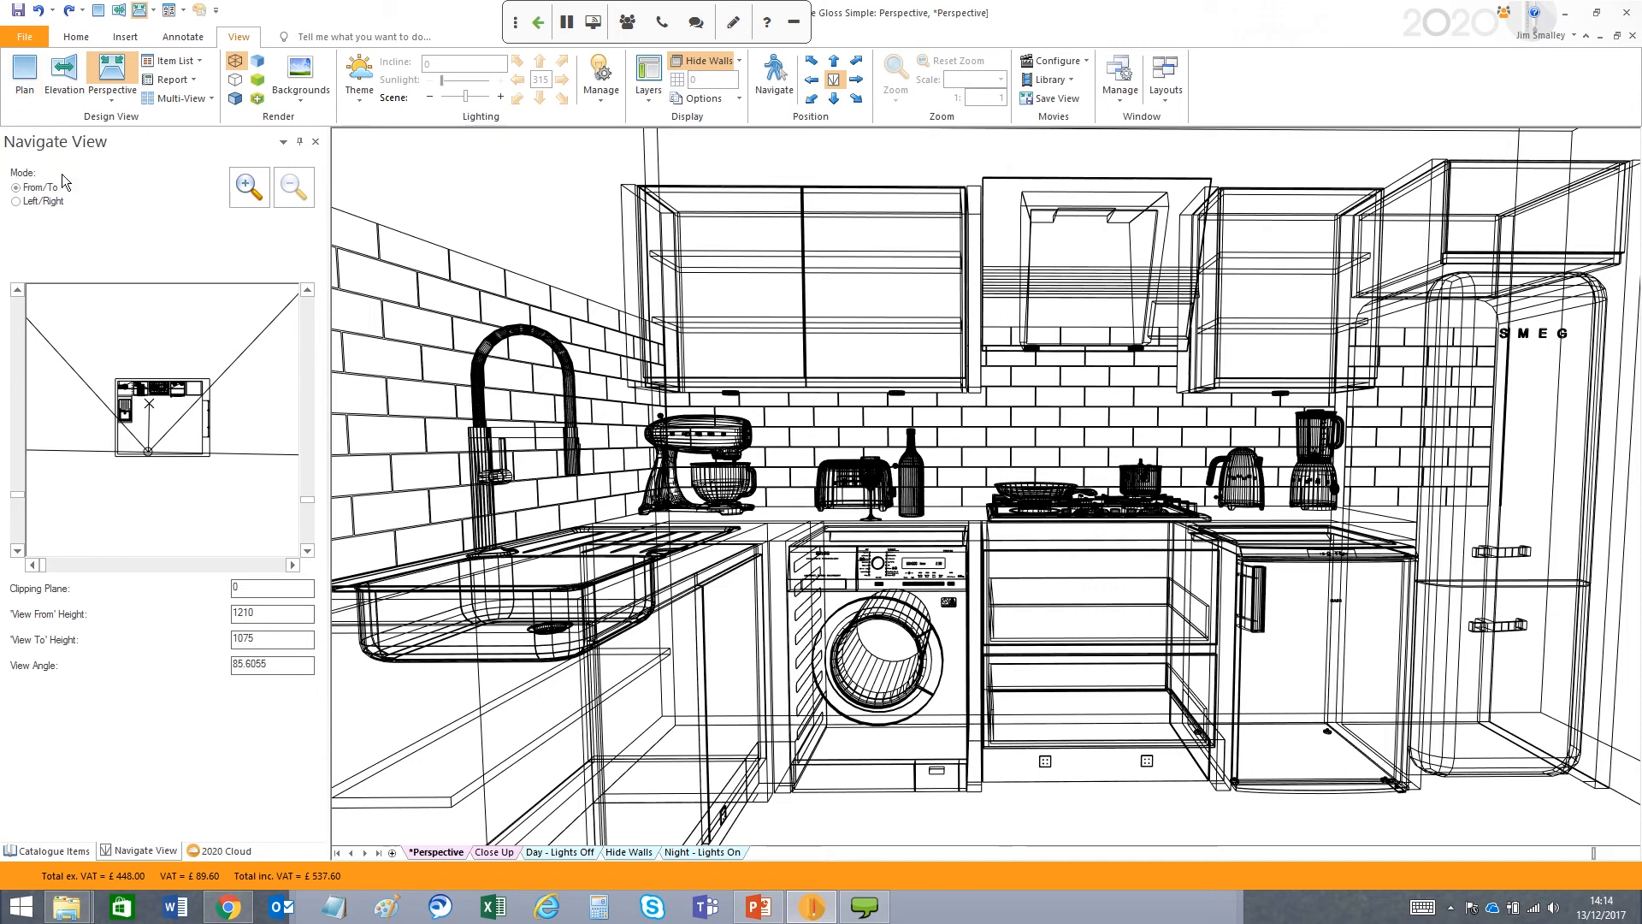
- Hide all layers from the main *Plan view
{"action": "left_click", "coordinate": [26, 79]}
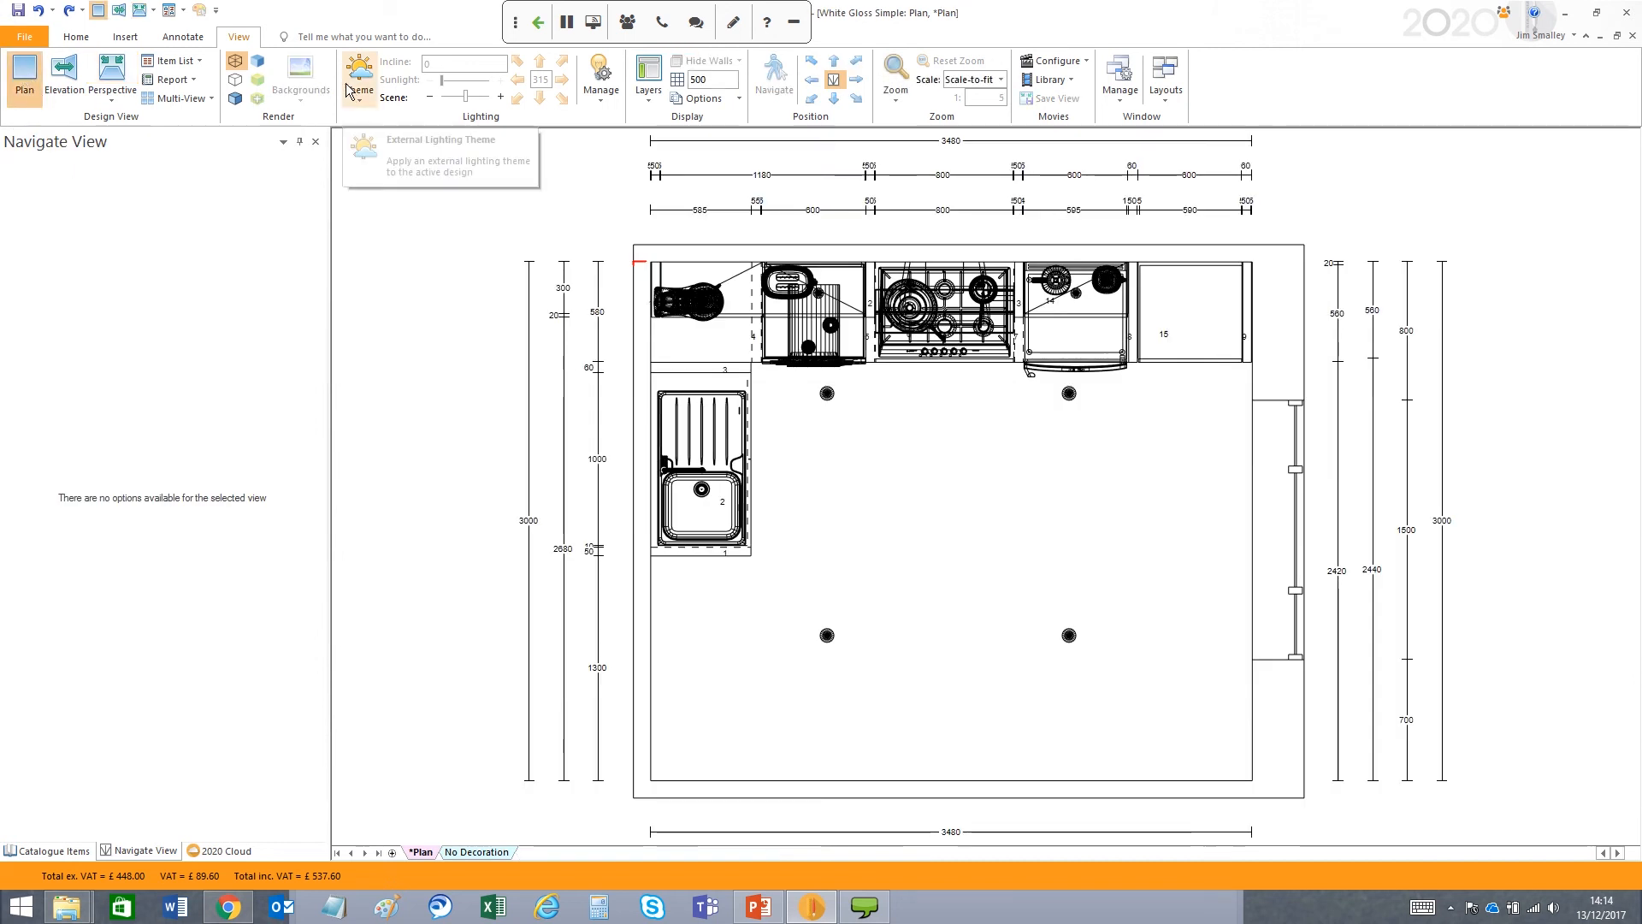
{"action": "left_click", "coordinate": [647, 100]}
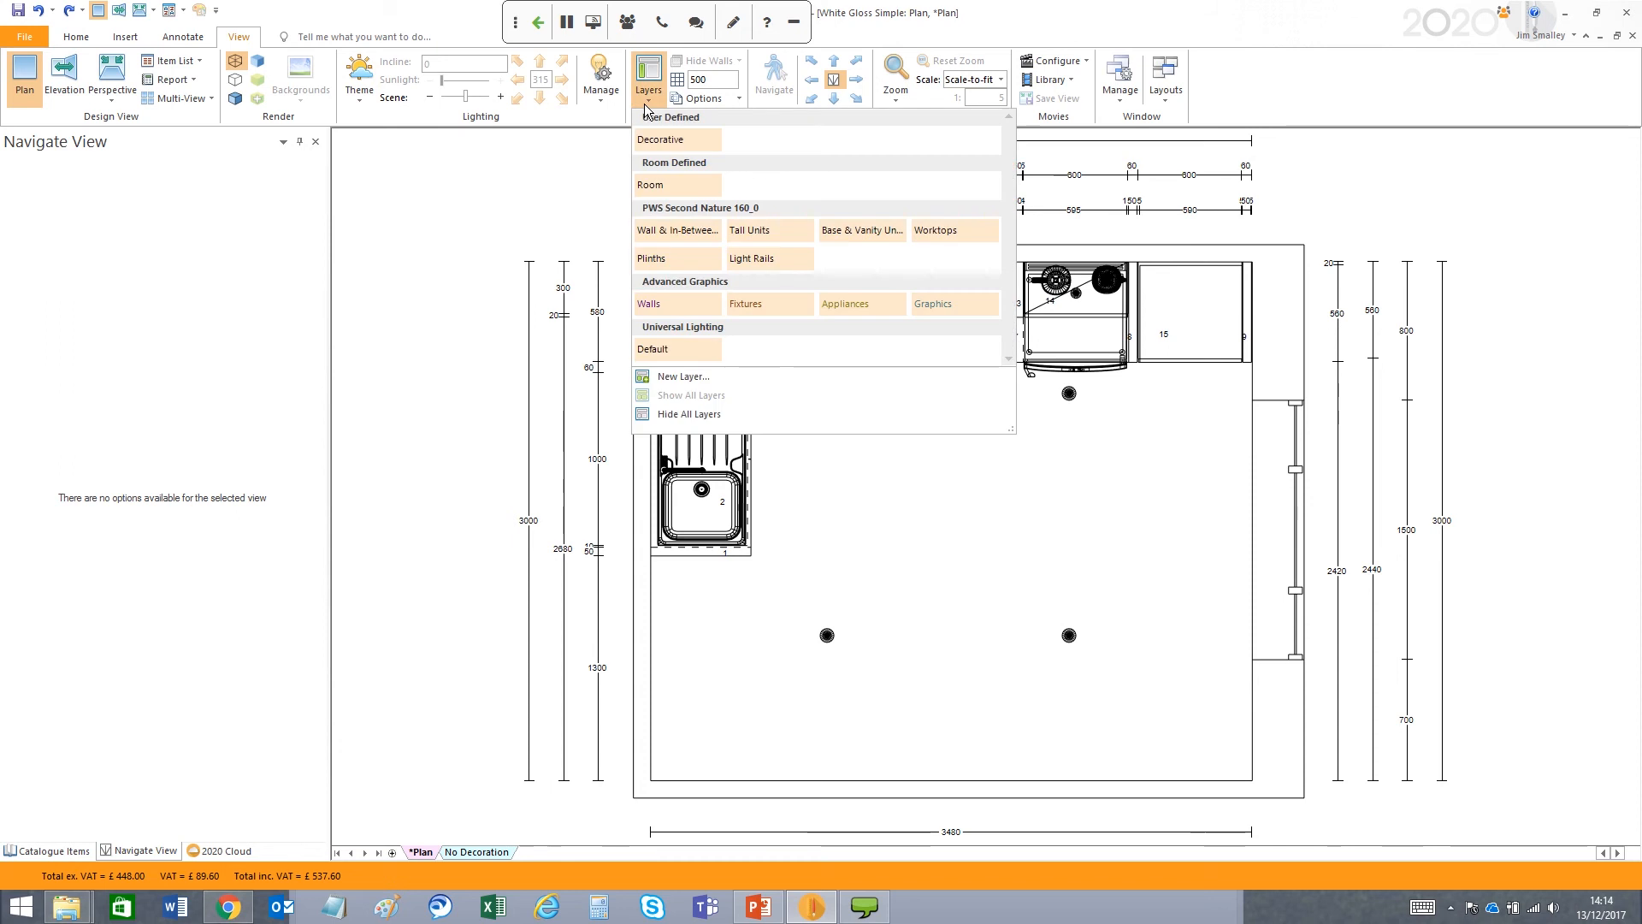
{"action": "left_click", "coordinate": [707, 413]}
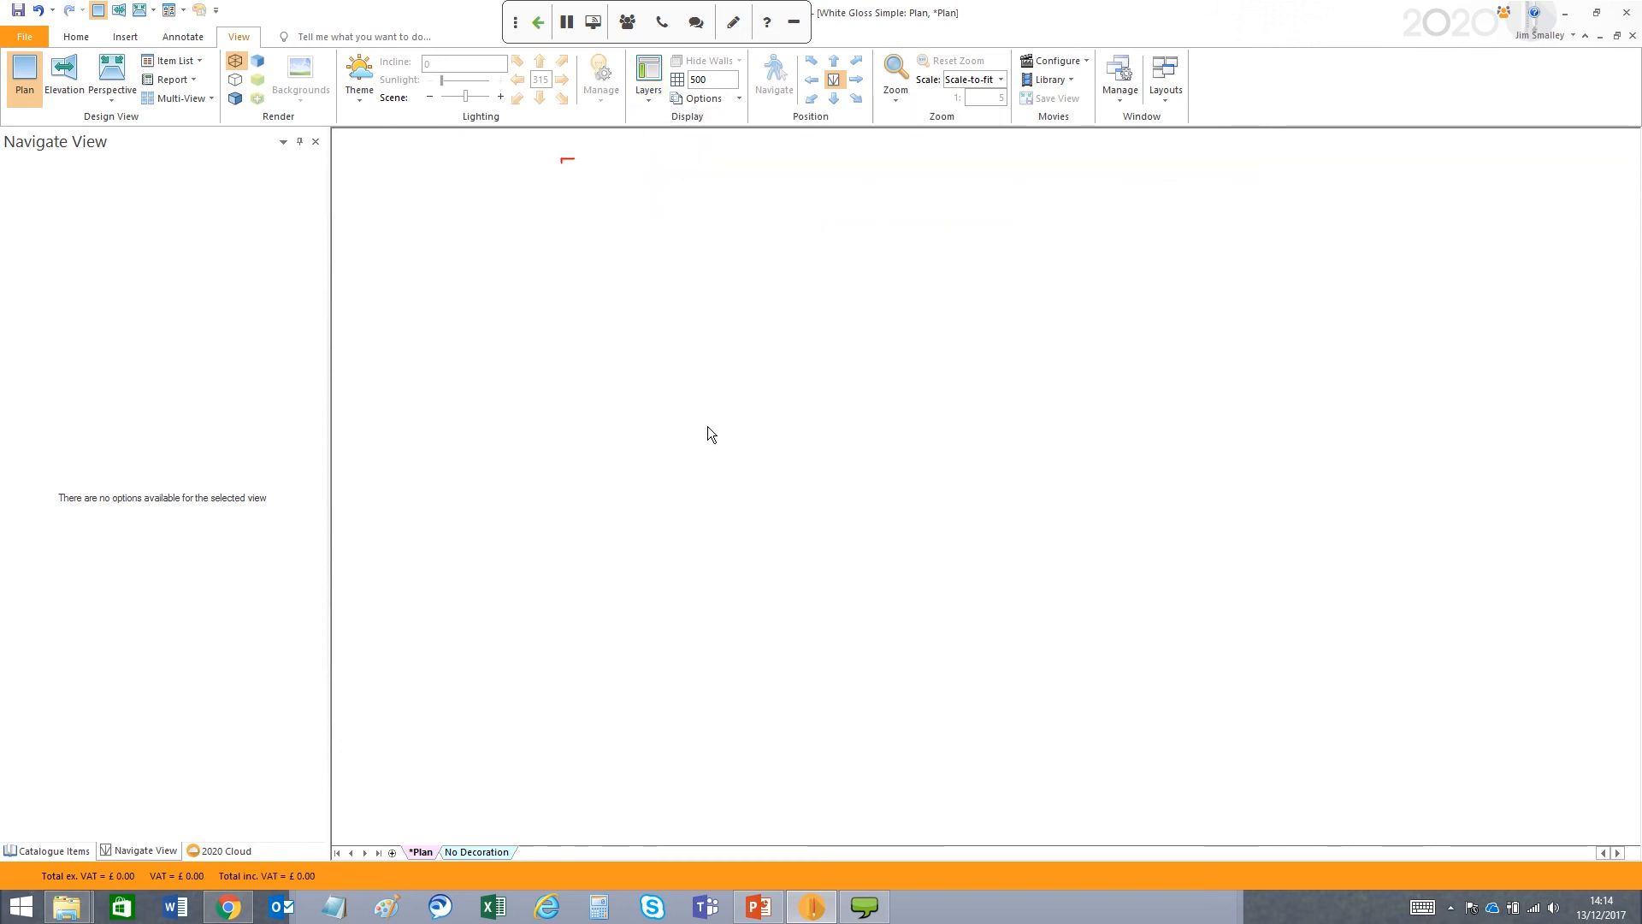
- Check the *Wall 1 to *Wall 4 elevations and the main *Perspective view for the effect of the hidden layers
{"action": "left_click", "coordinate": [64, 75]}
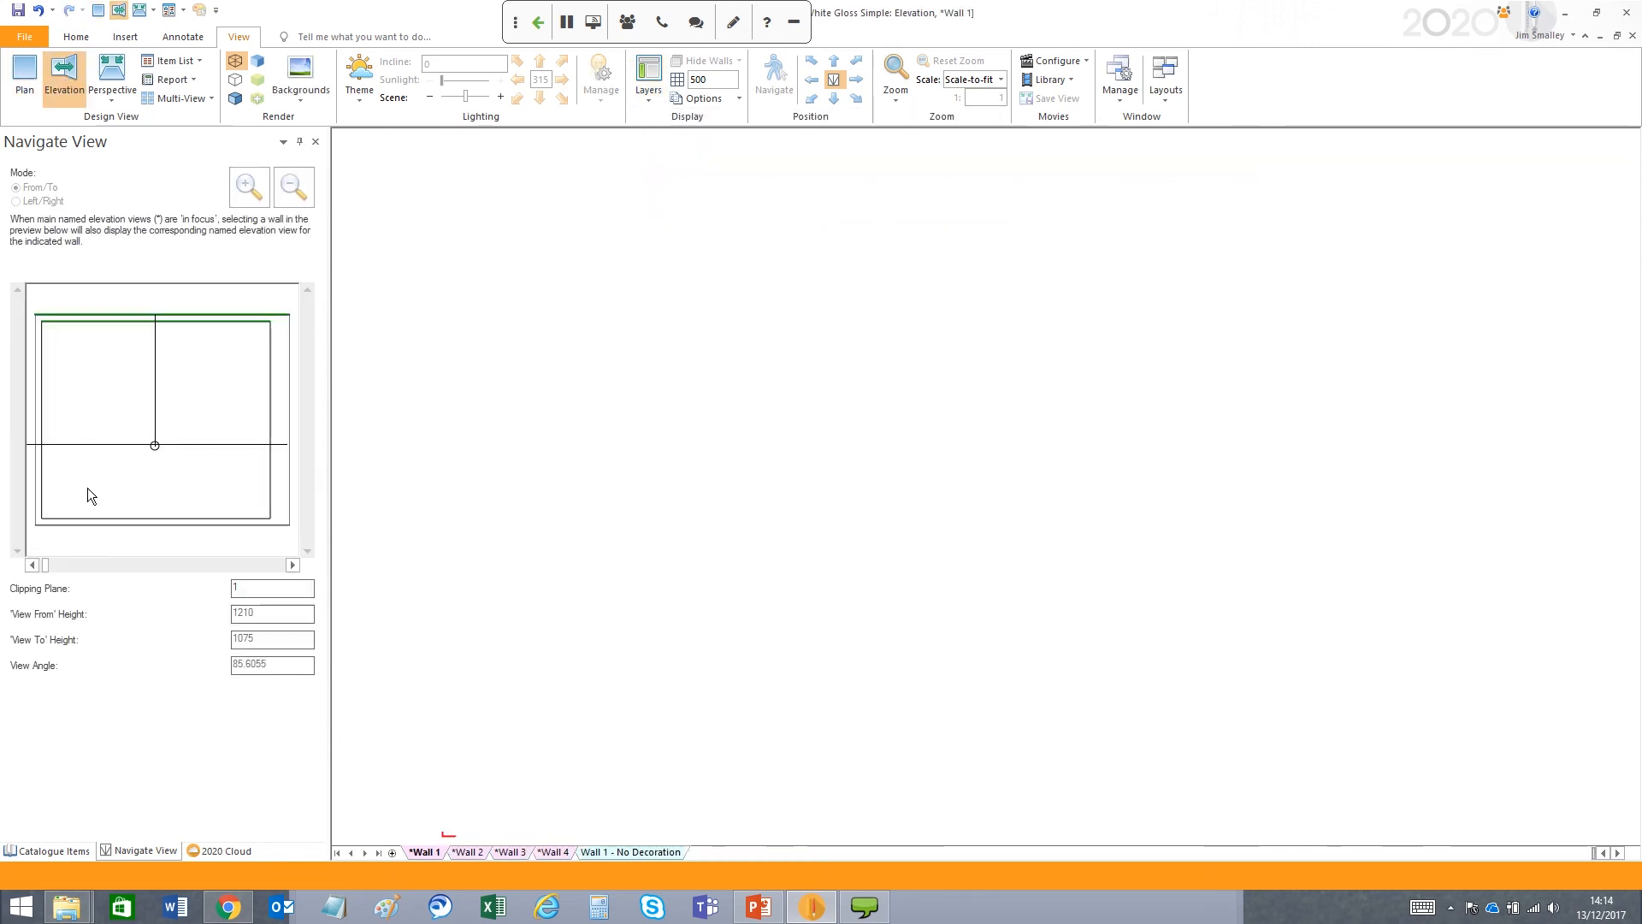
{"action": "left_click", "coordinate": [460, 854]}
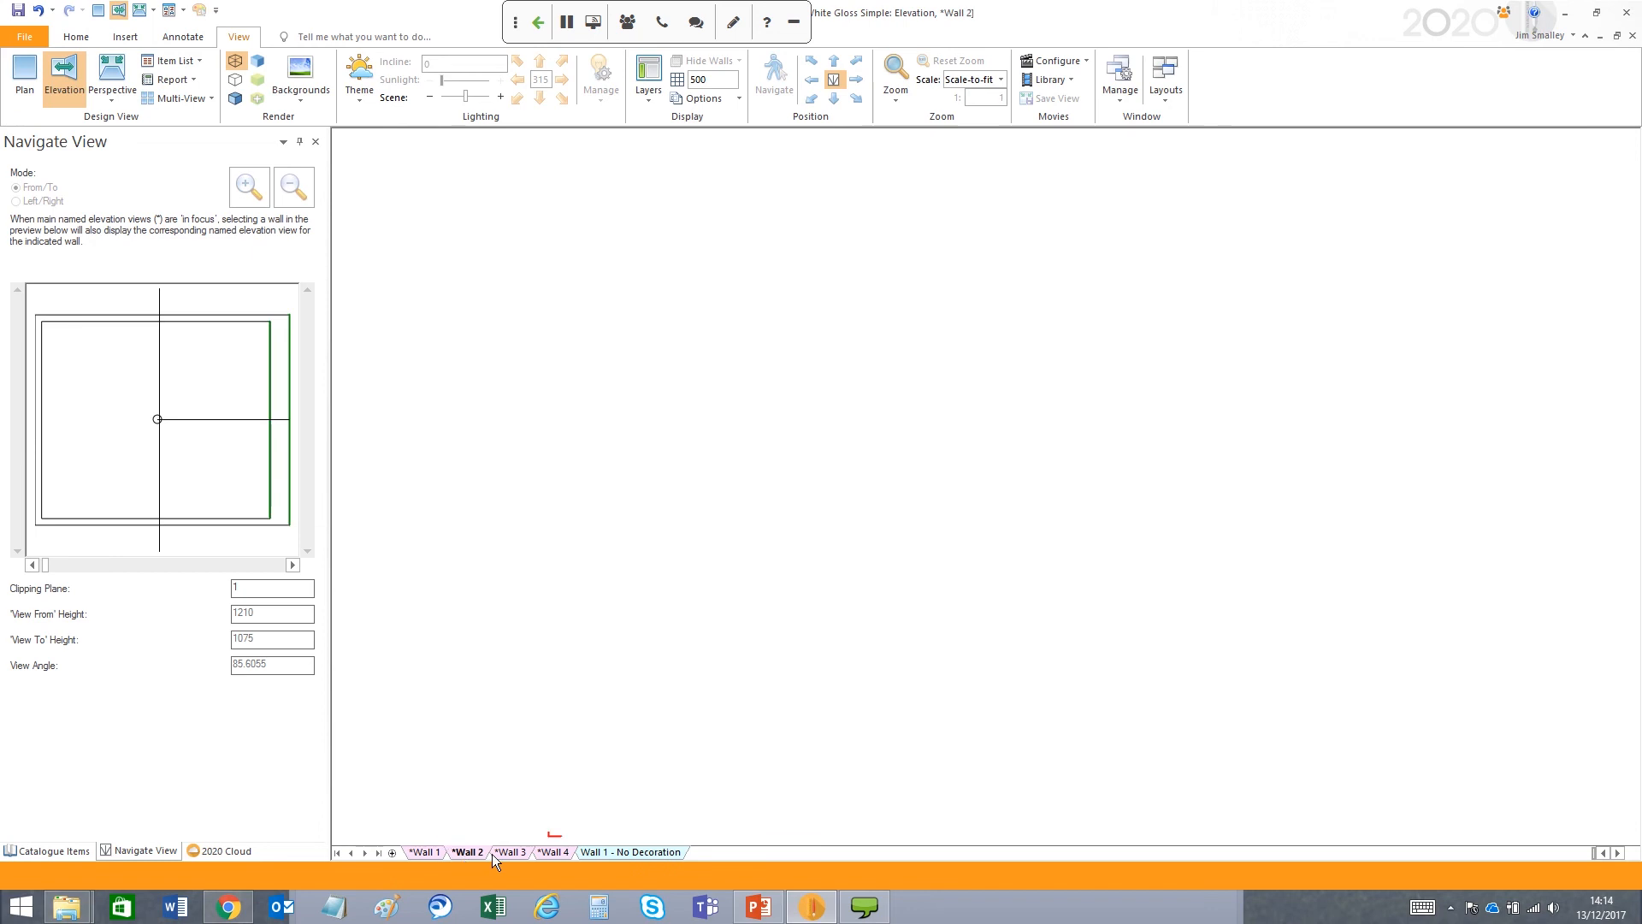
{"action": "left_click", "coordinate": [506, 853]}
{"action": "left_click", "coordinate": [553, 853]}
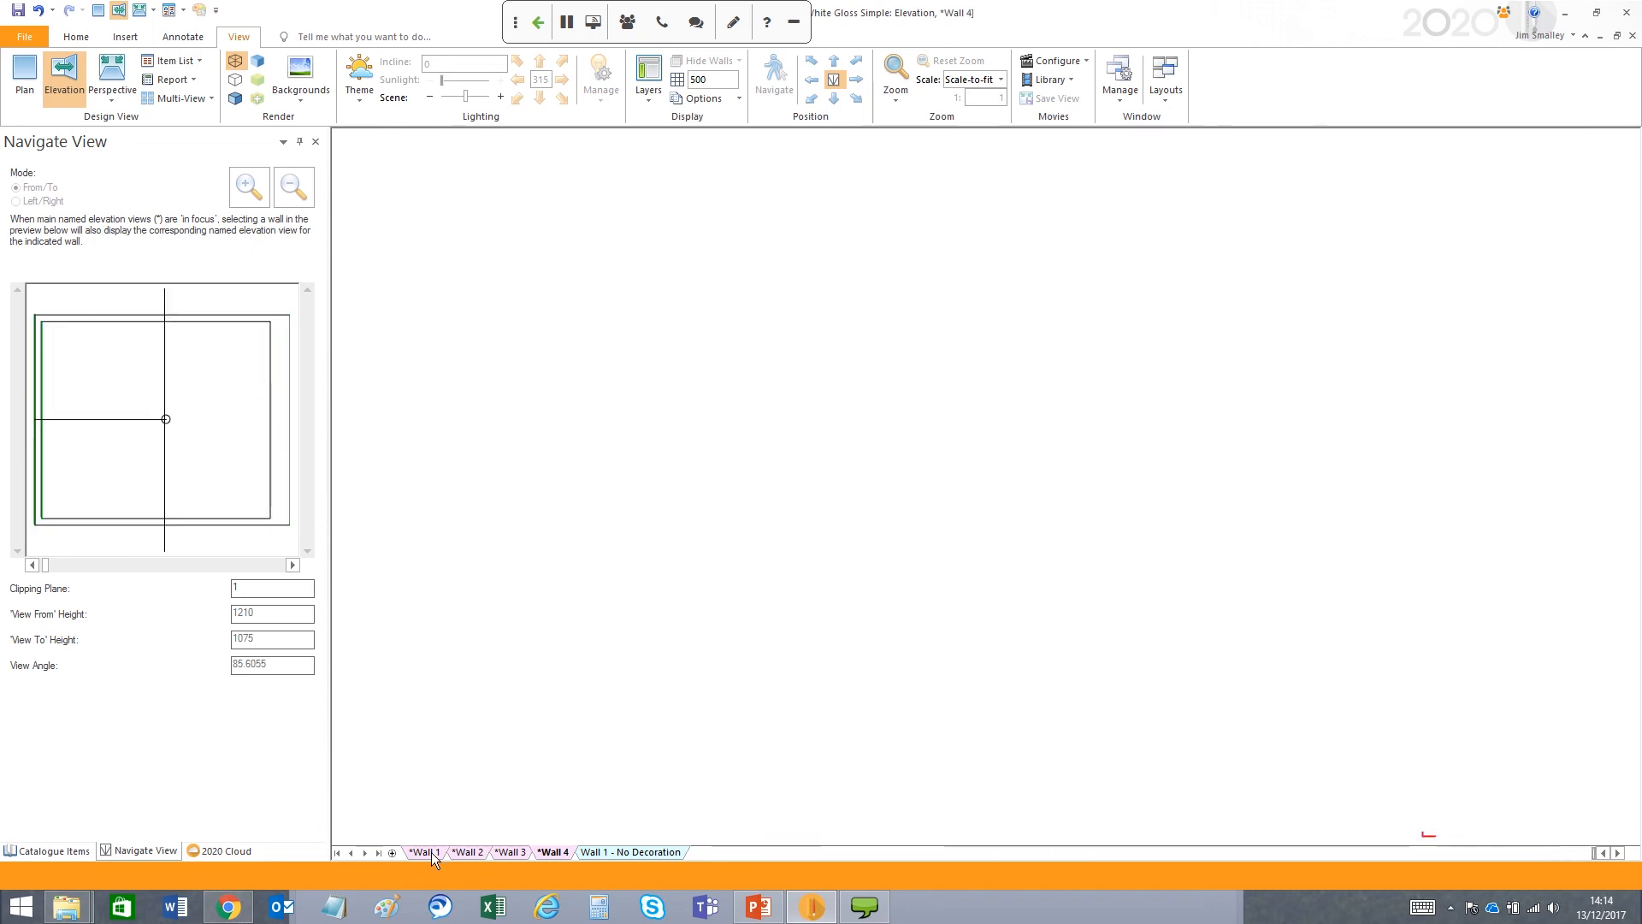
{"action": "left_click", "coordinate": [431, 852]}
{"action": "left_click", "coordinate": [109, 81]}
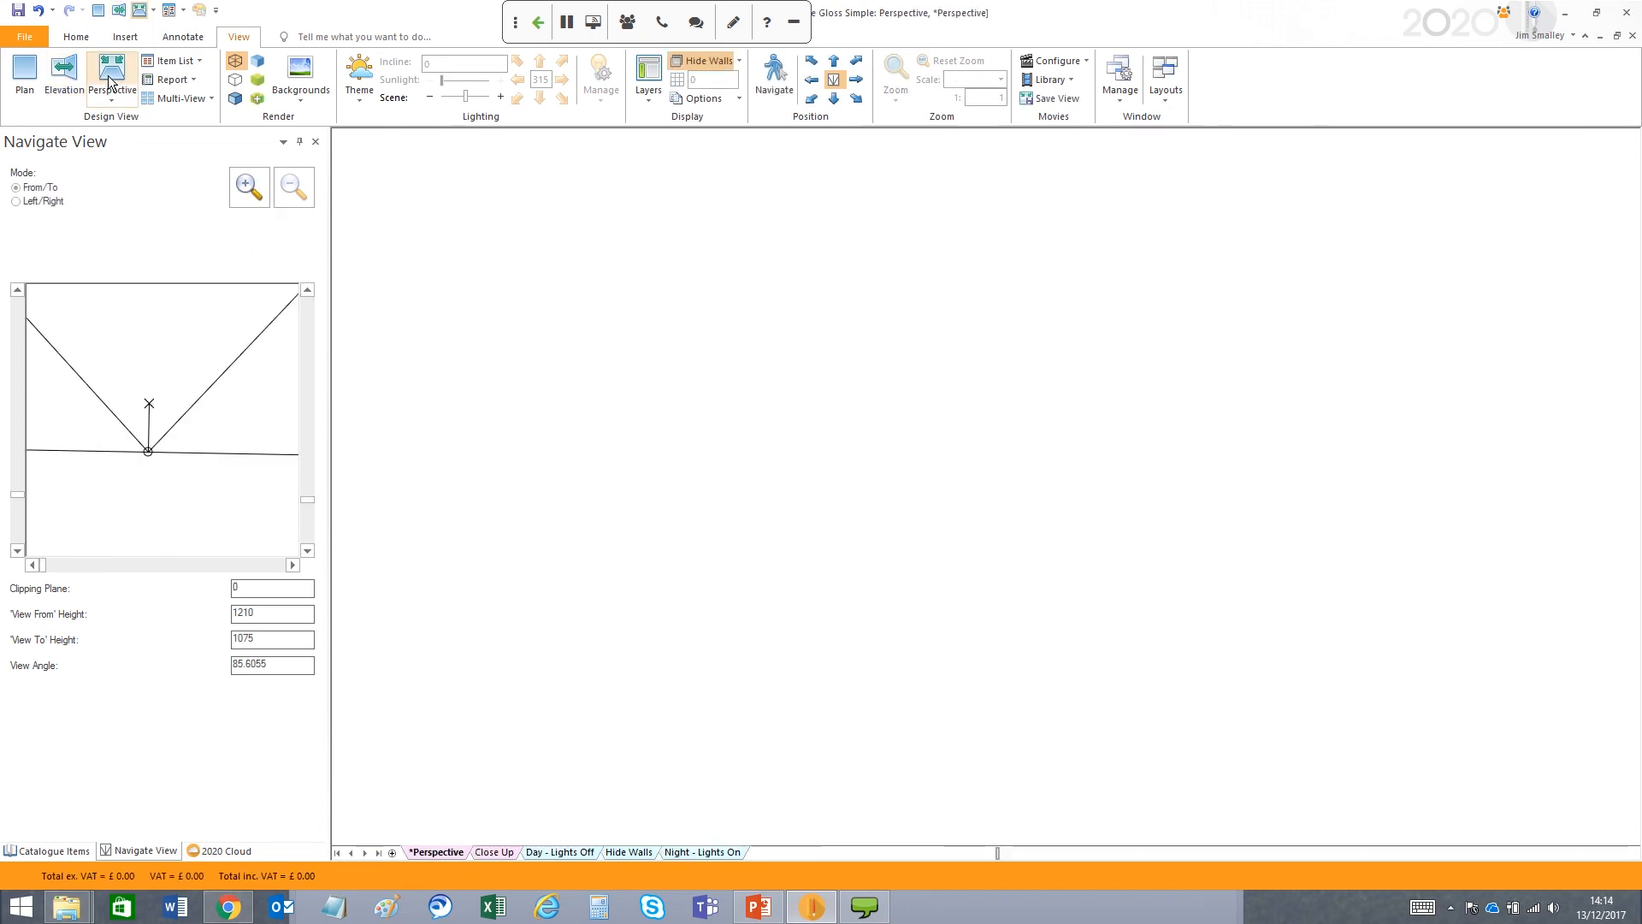
- Show all layers again from the main *Perspective view and check the *Wall 1 elevation and the *Plan view
{"action": "left_click", "coordinate": [656, 101]}
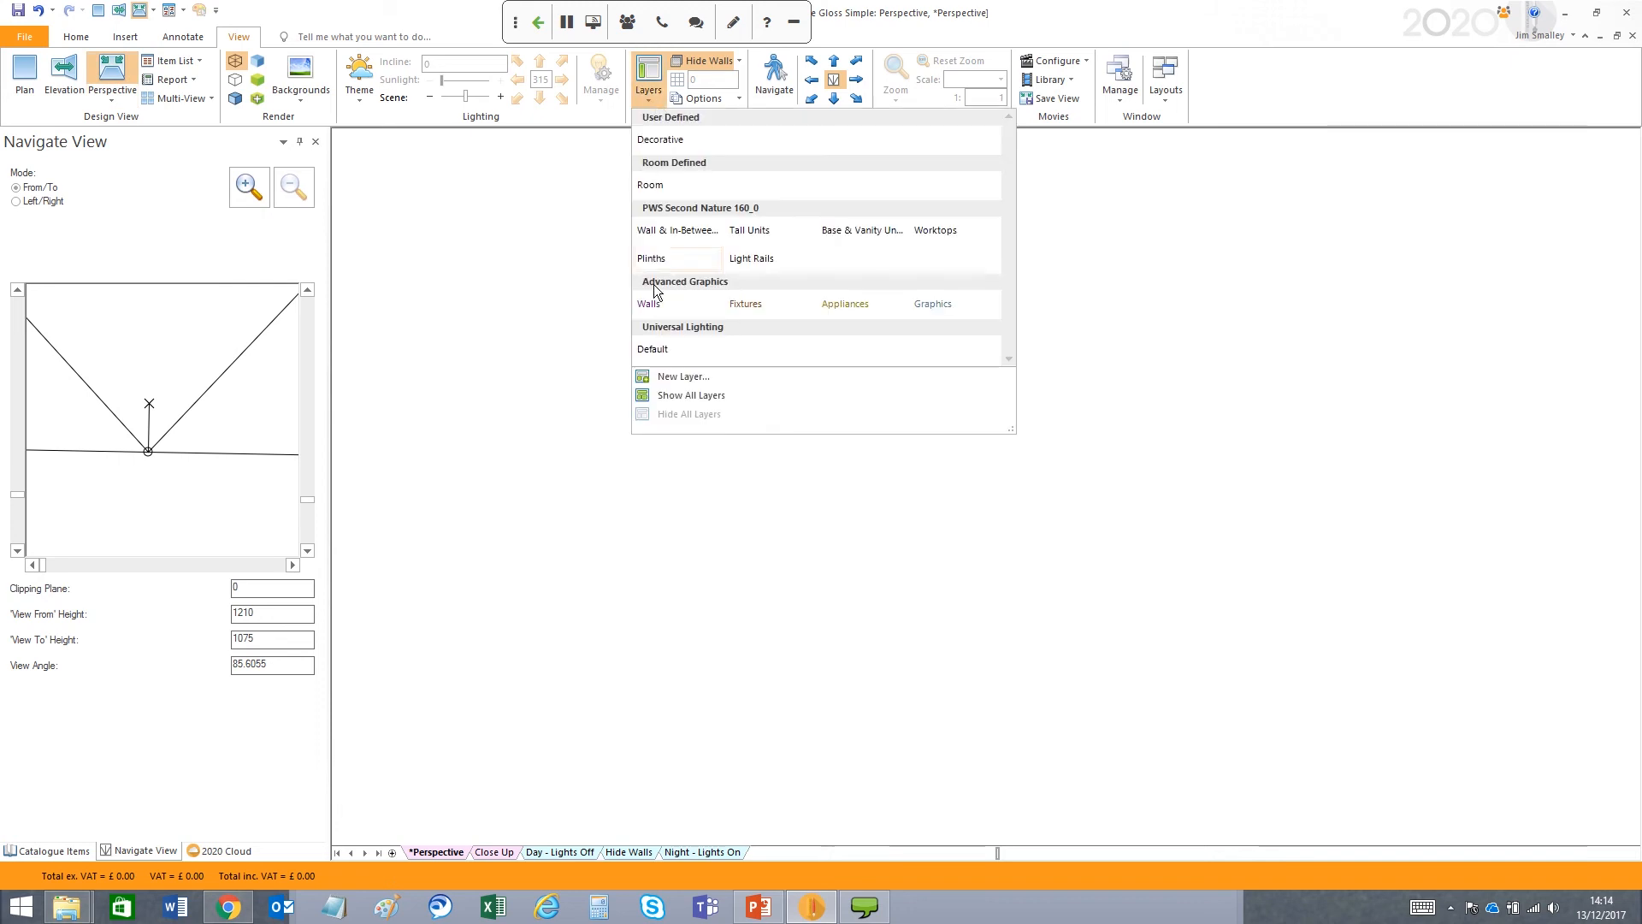
{"action": "left_click", "coordinate": [690, 396]}
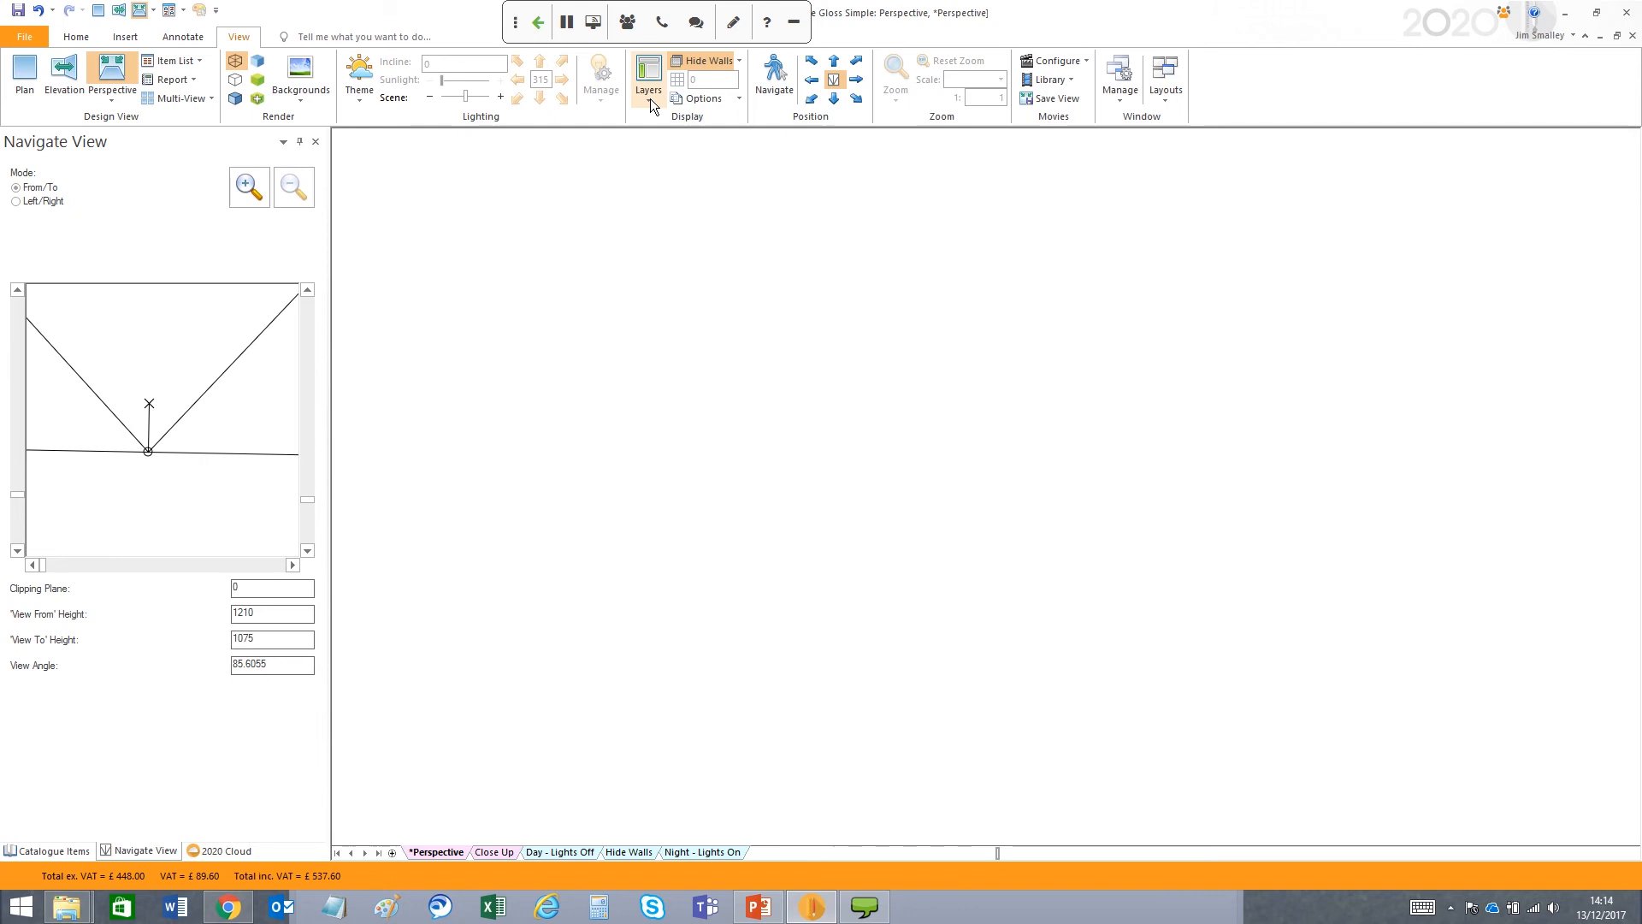
{"action": "left_click", "coordinate": [65, 77]}
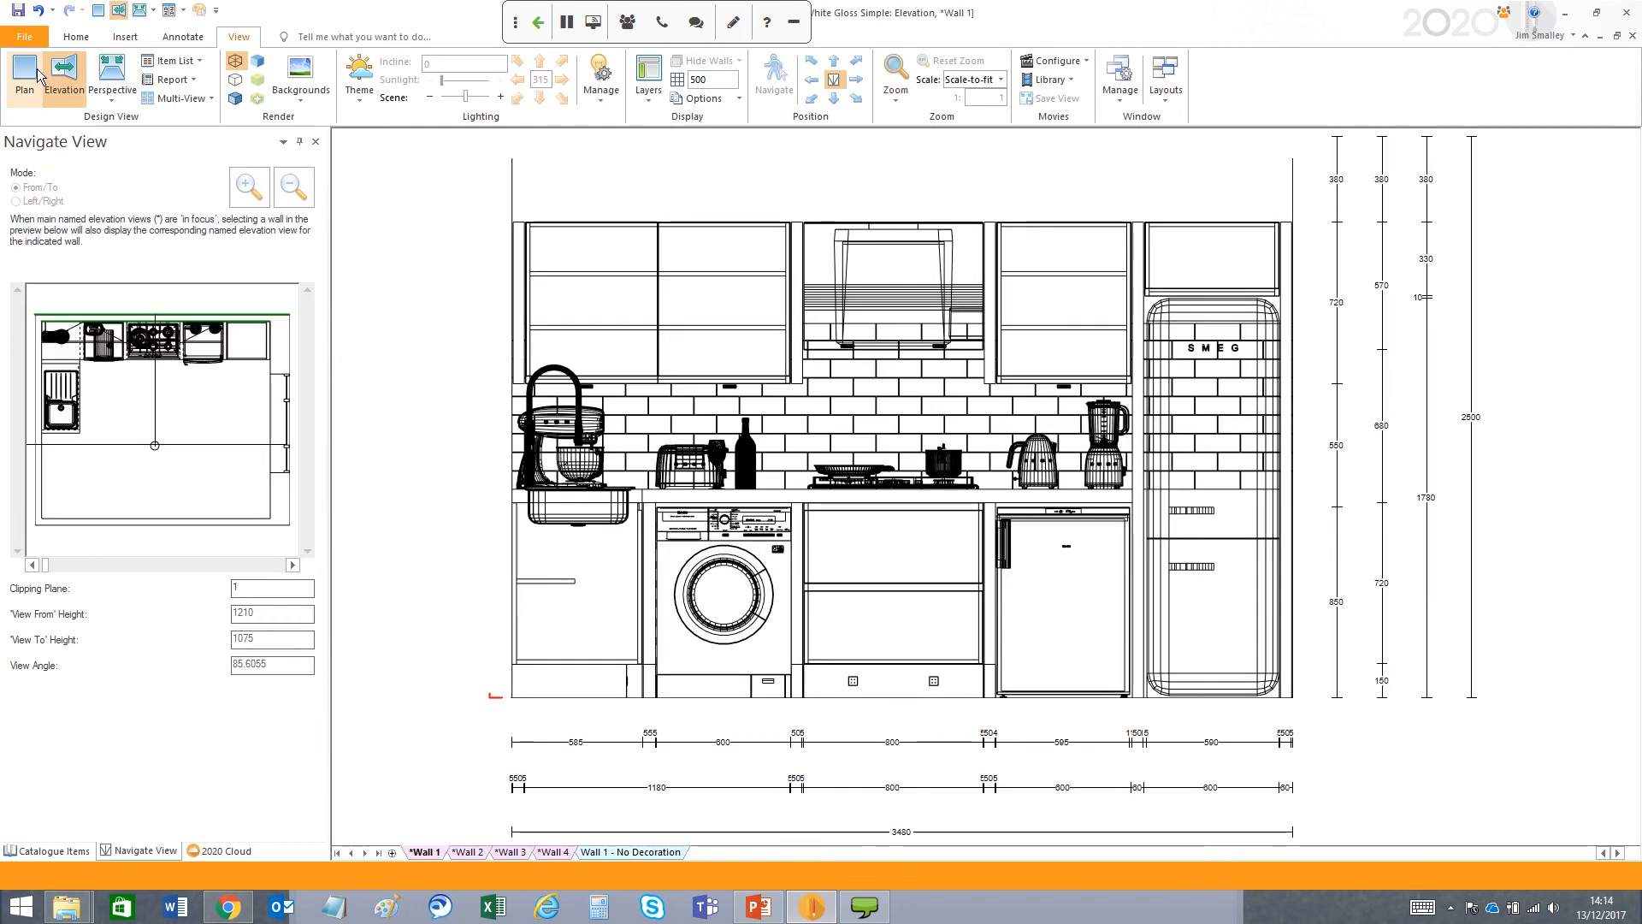
{"action": "left_click", "coordinate": [23, 85]}
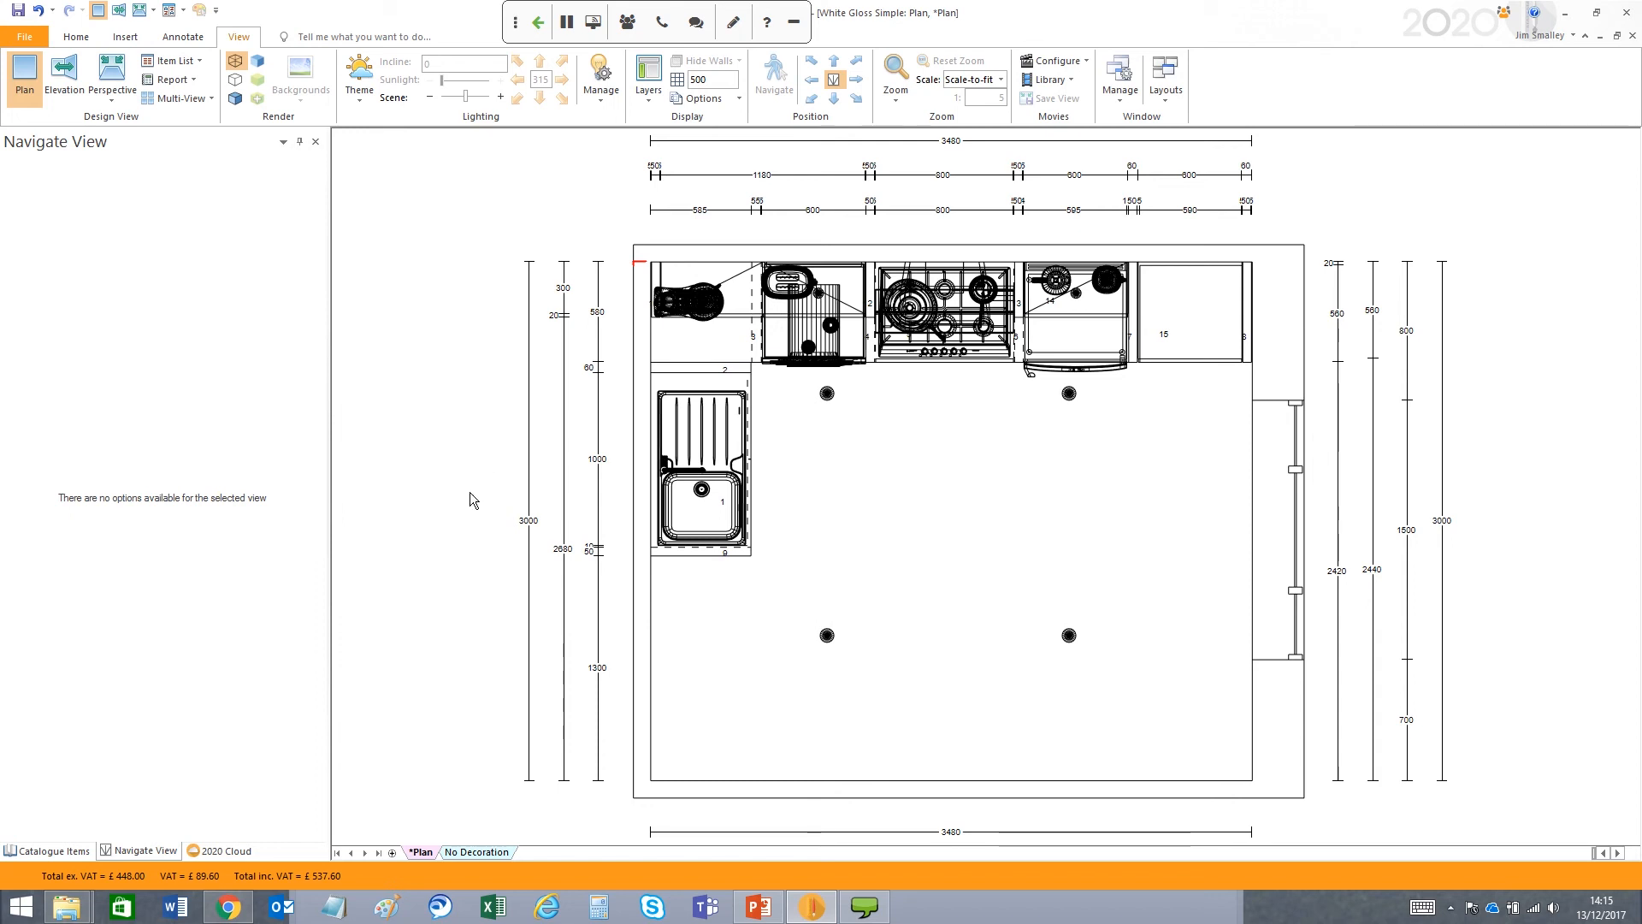
- Add a new named plan view and hide all layers in it
{"action": "left_click", "coordinate": [392, 854]}
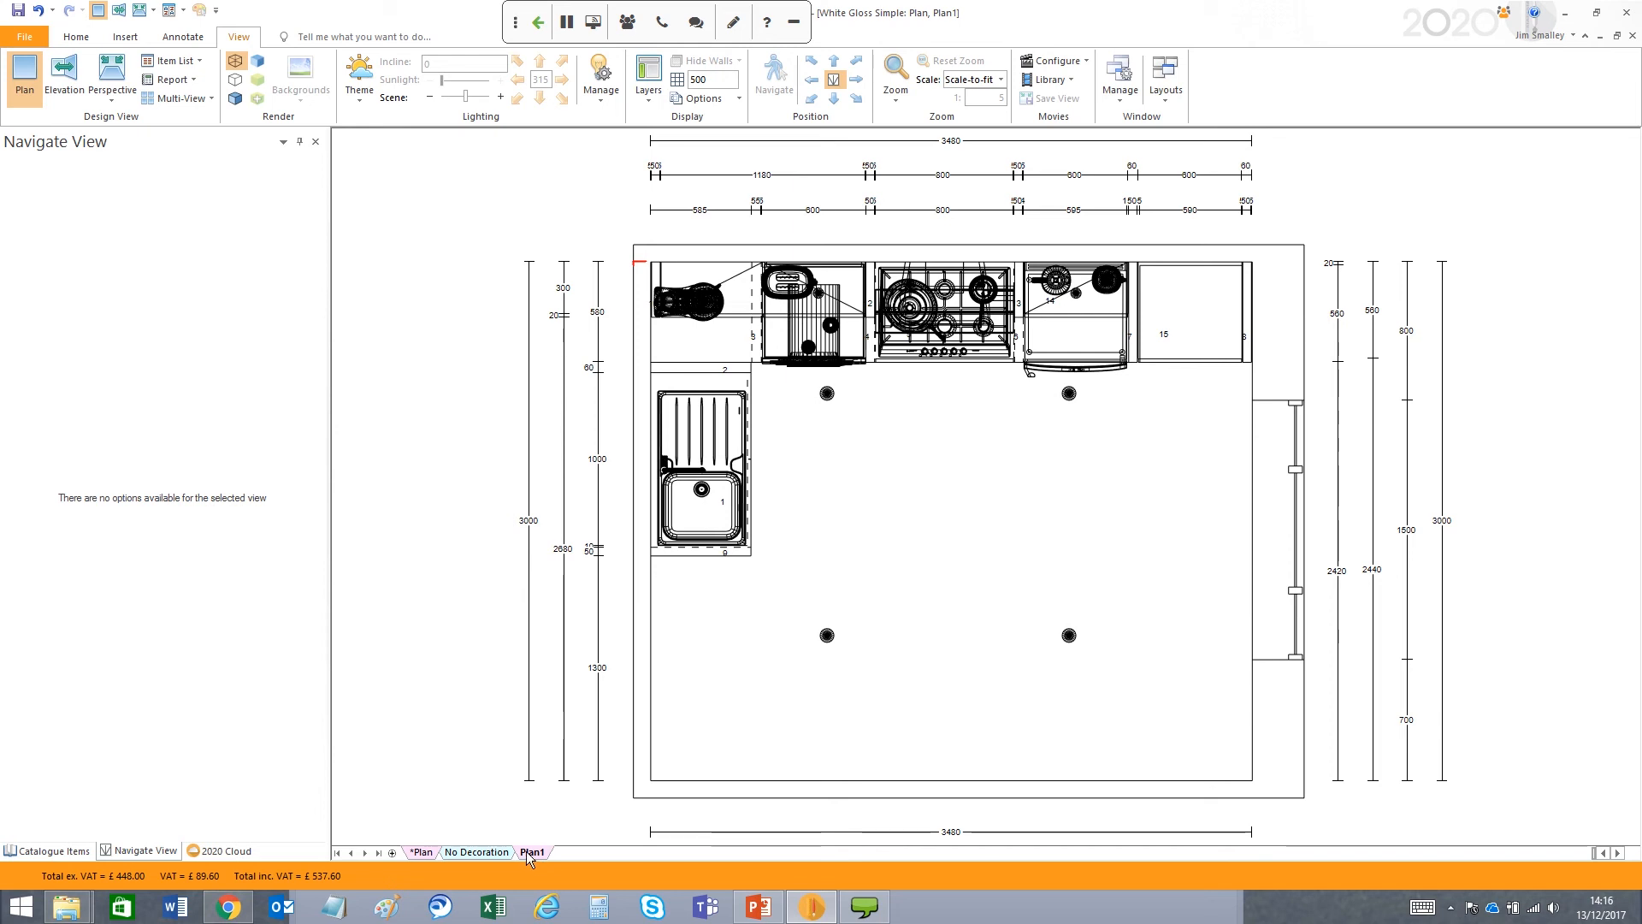
{"action": "left_click", "coordinate": [650, 103]}
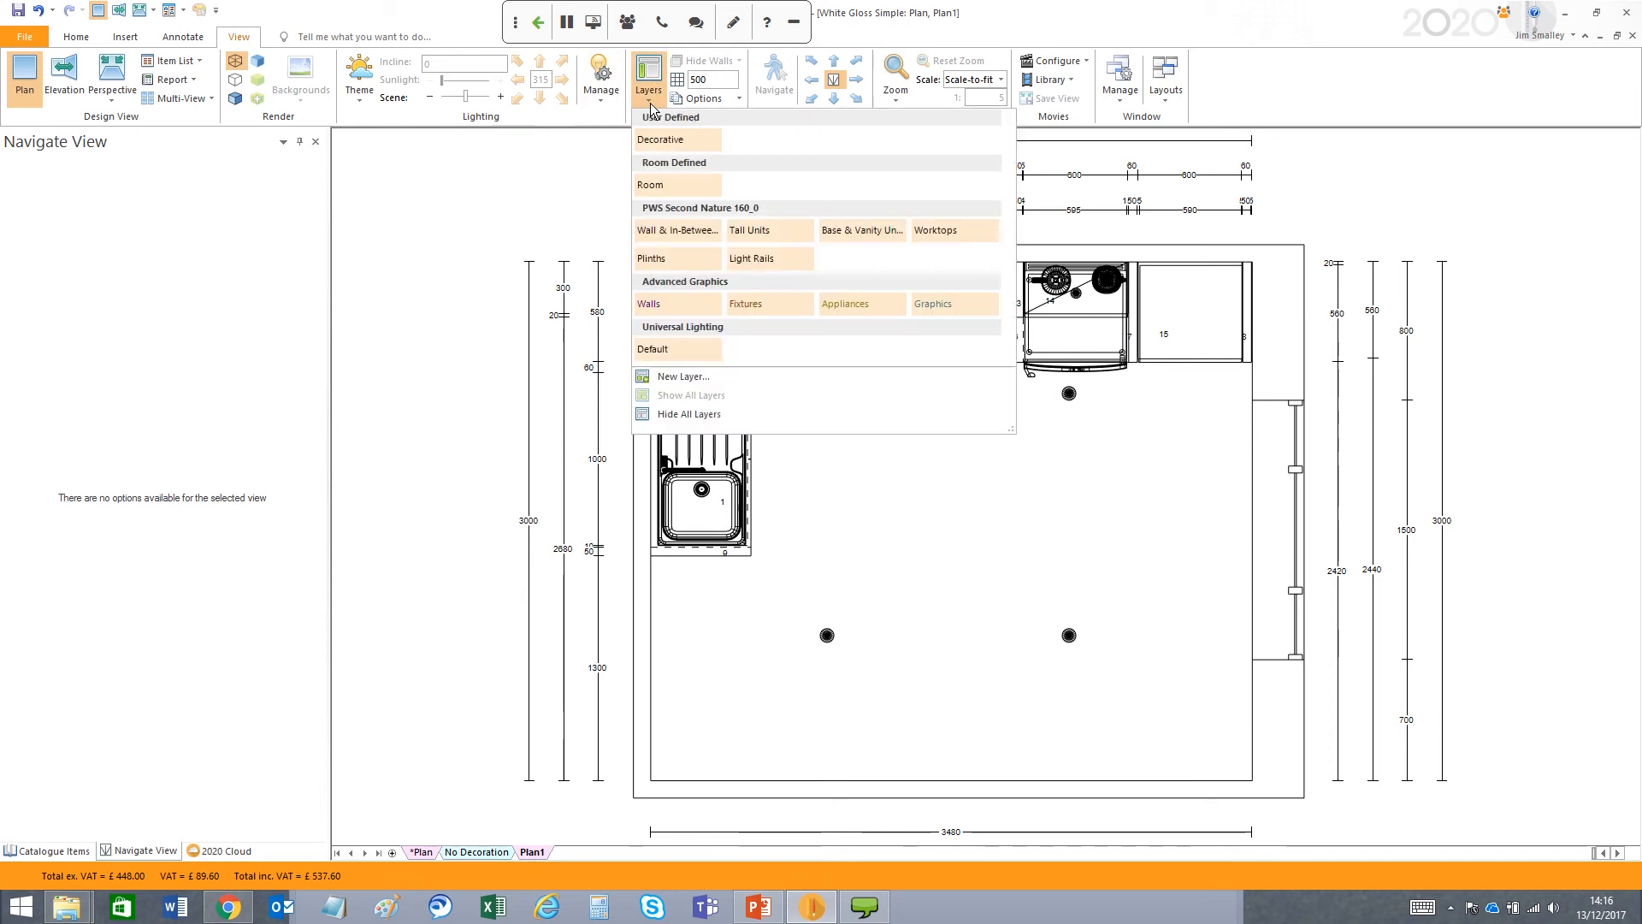
{"action": "left_click", "coordinate": [671, 415]}
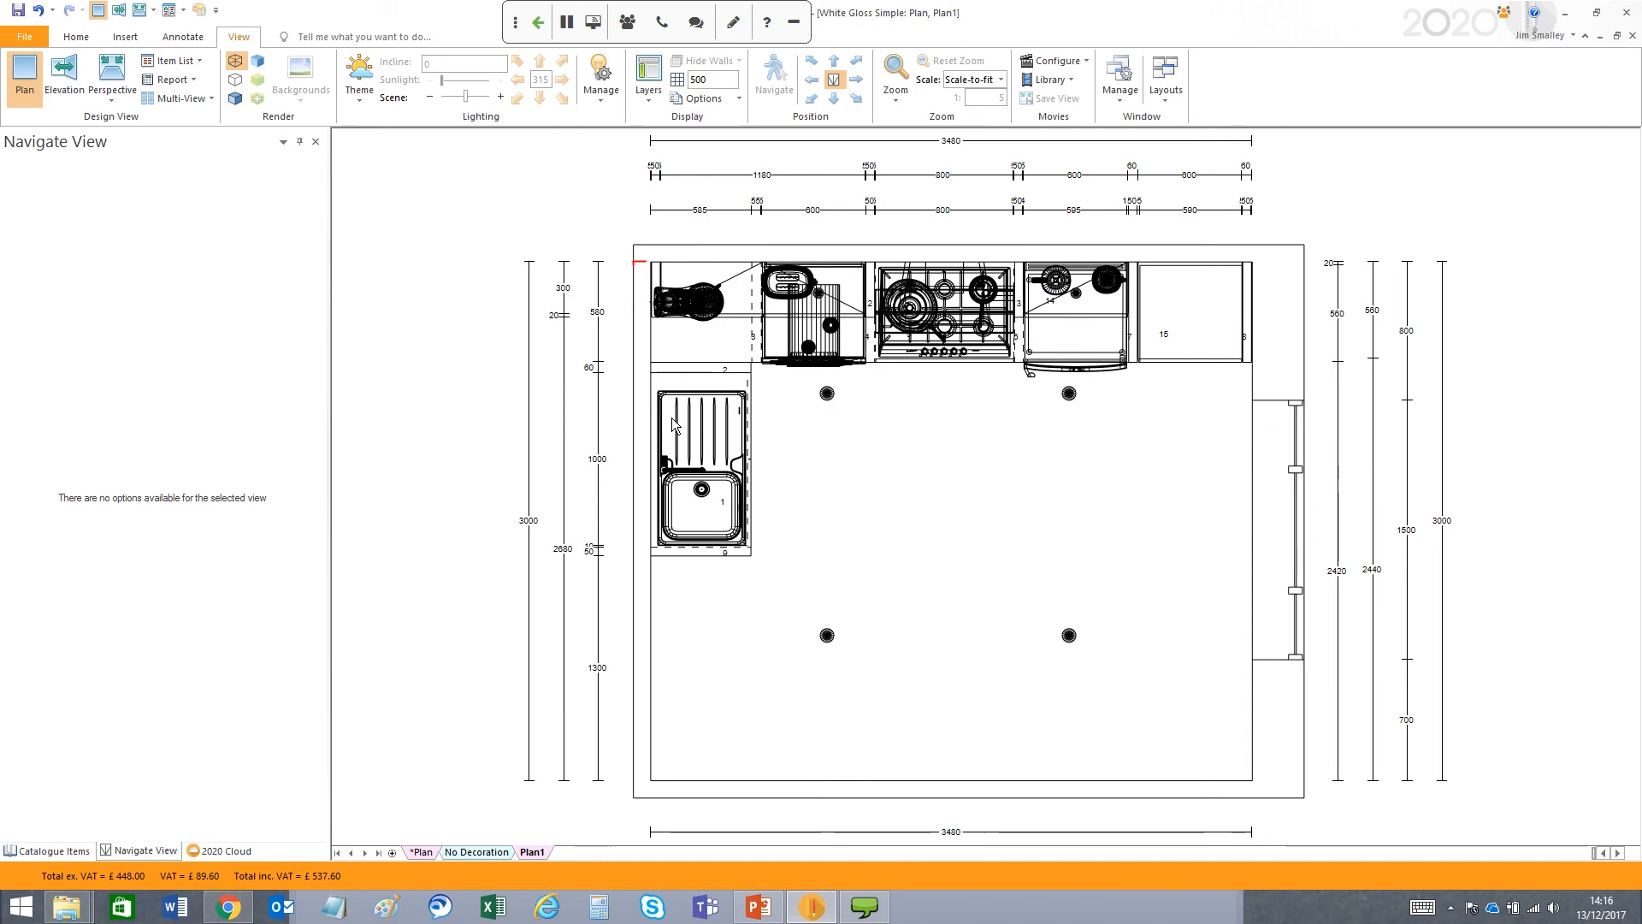
- Compare the main *Plan view with the new Plan1 view and show all layers again from Plan1
{"action": "left_click", "coordinate": [418, 854]}
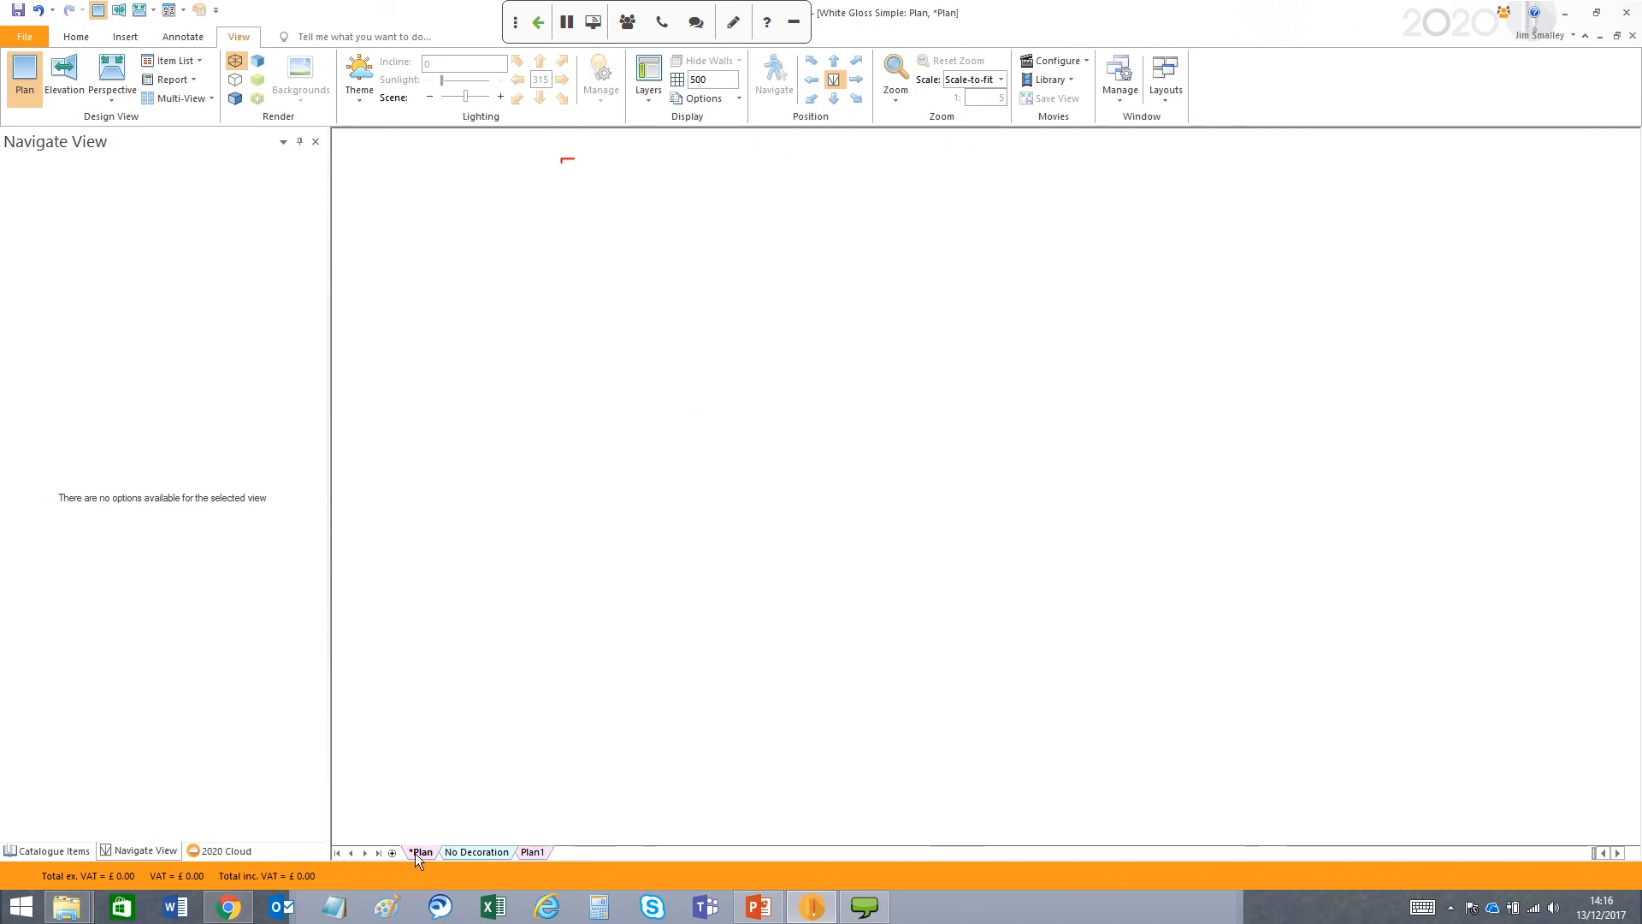
{"action": "left_click", "coordinate": [534, 853]}
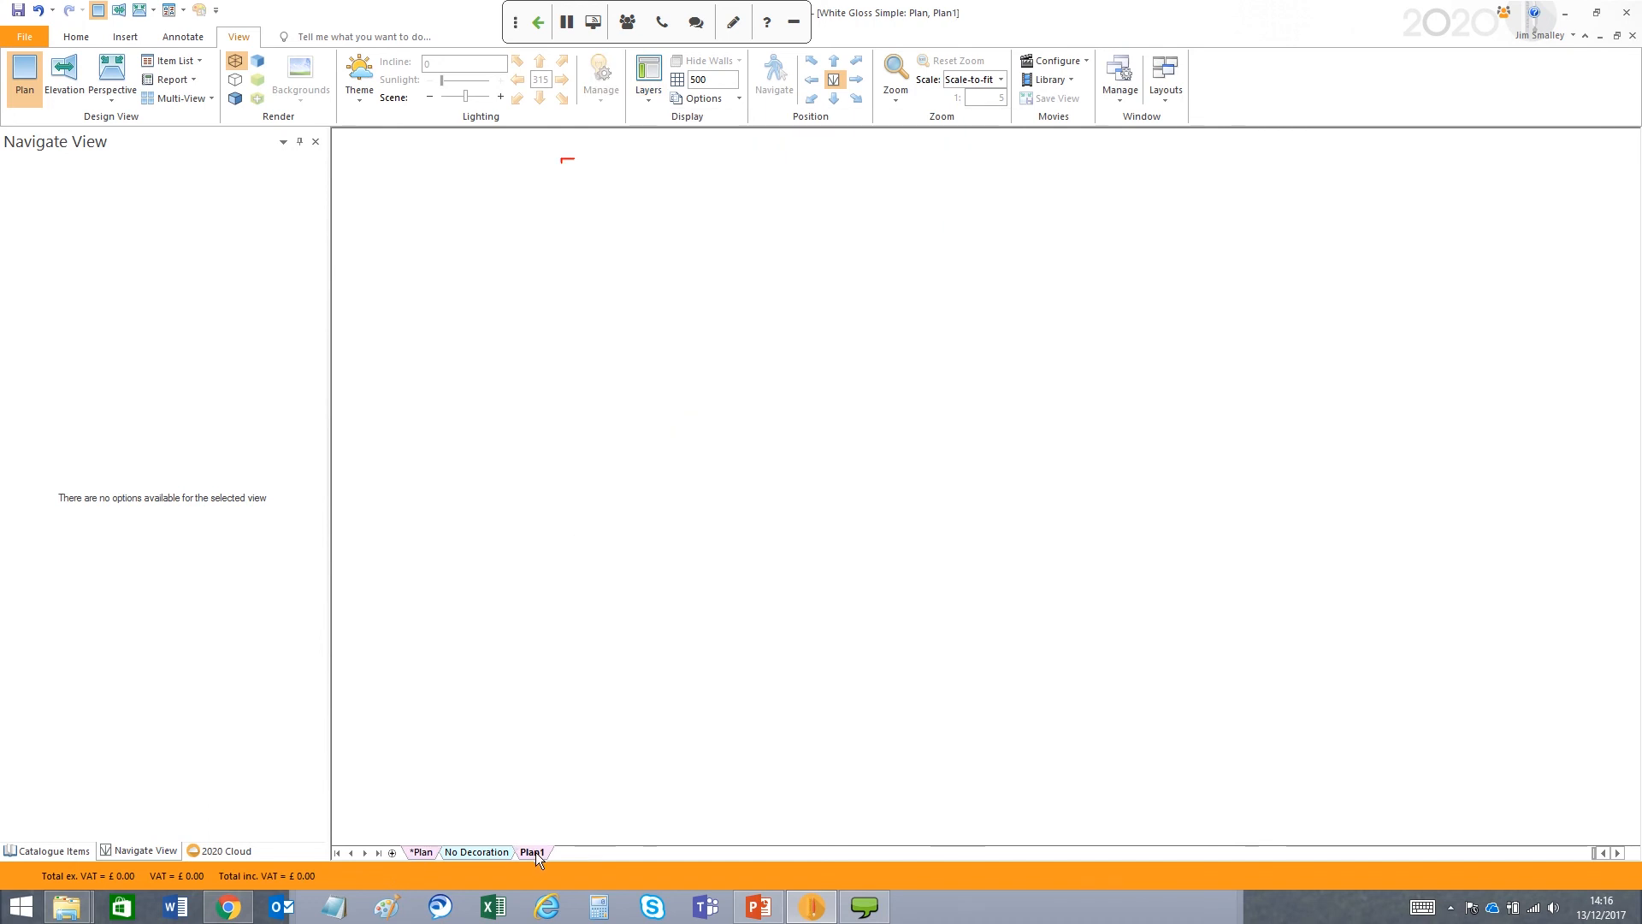
{"action": "left_click", "coordinate": [647, 101]}
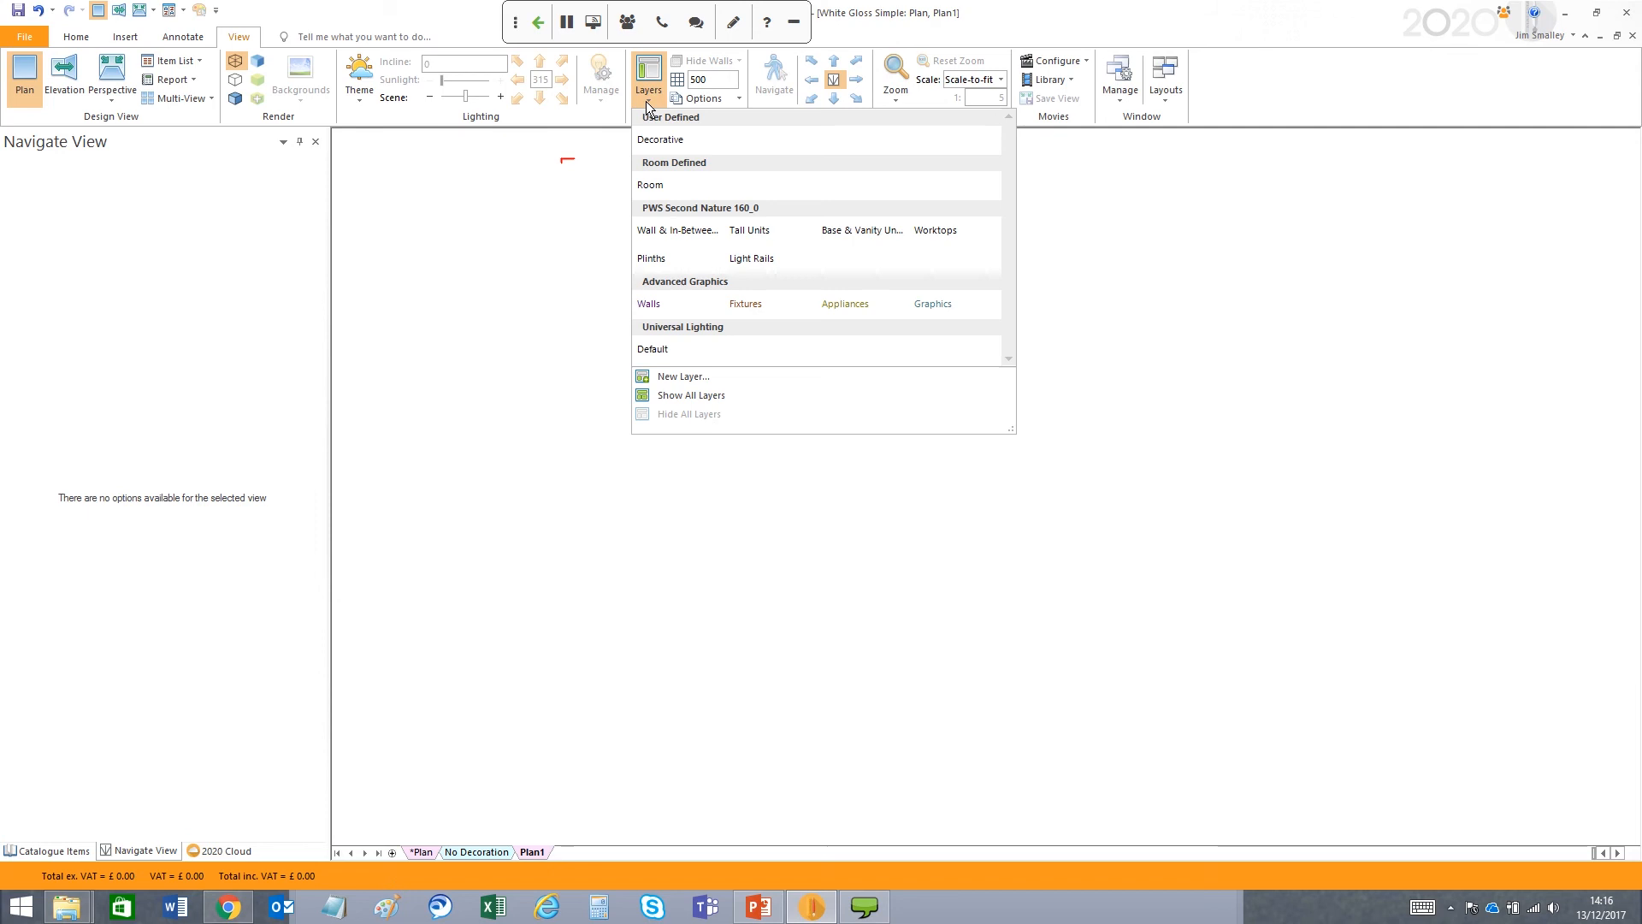
{"action": "left_click", "coordinate": [682, 395]}
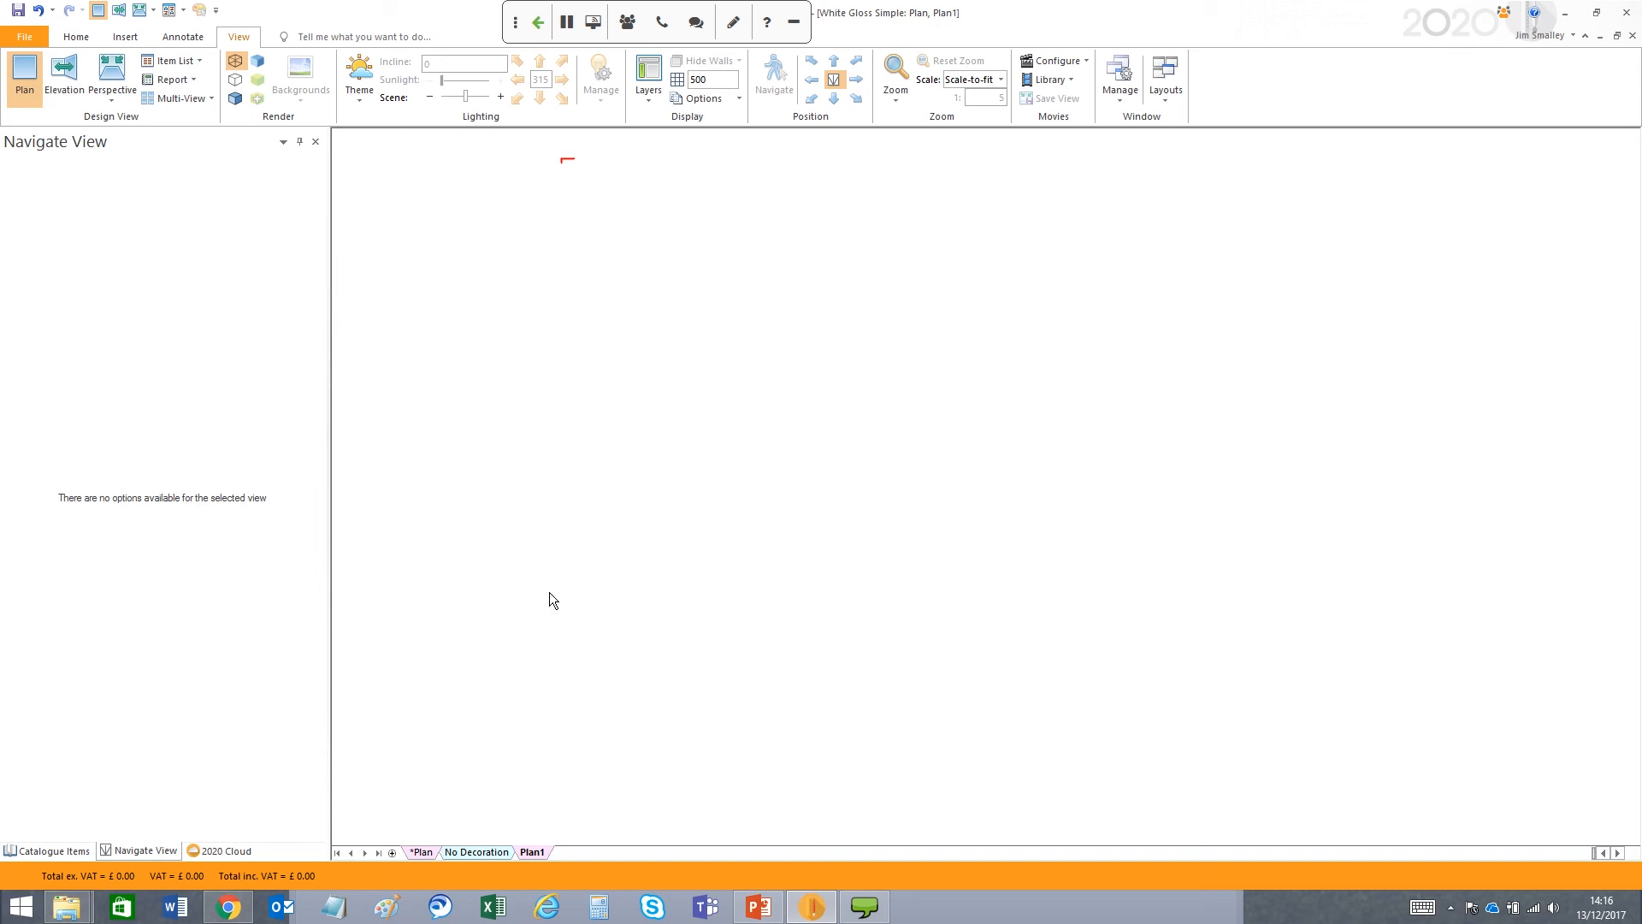
{"action": "left_click", "coordinate": [648, 100]}
{"action": "left_click", "coordinate": [979, 527]}
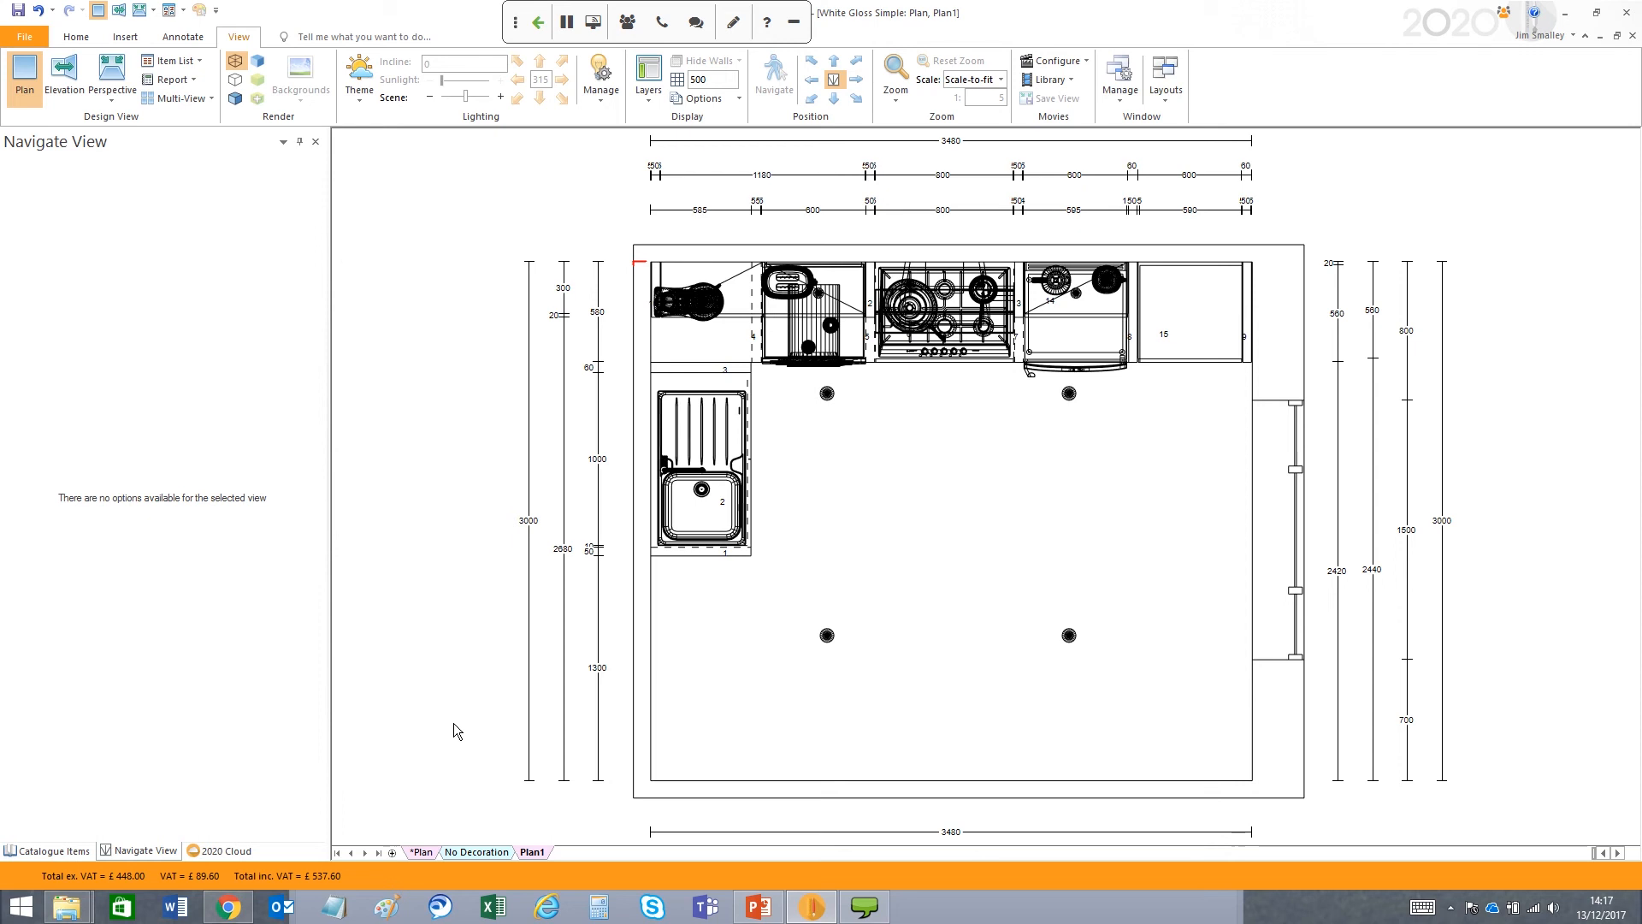
- Examine the lighting and layer sharing options of the Plan1 view and the No Decoration view
{"action": "right_click", "coordinate": [535, 851]}
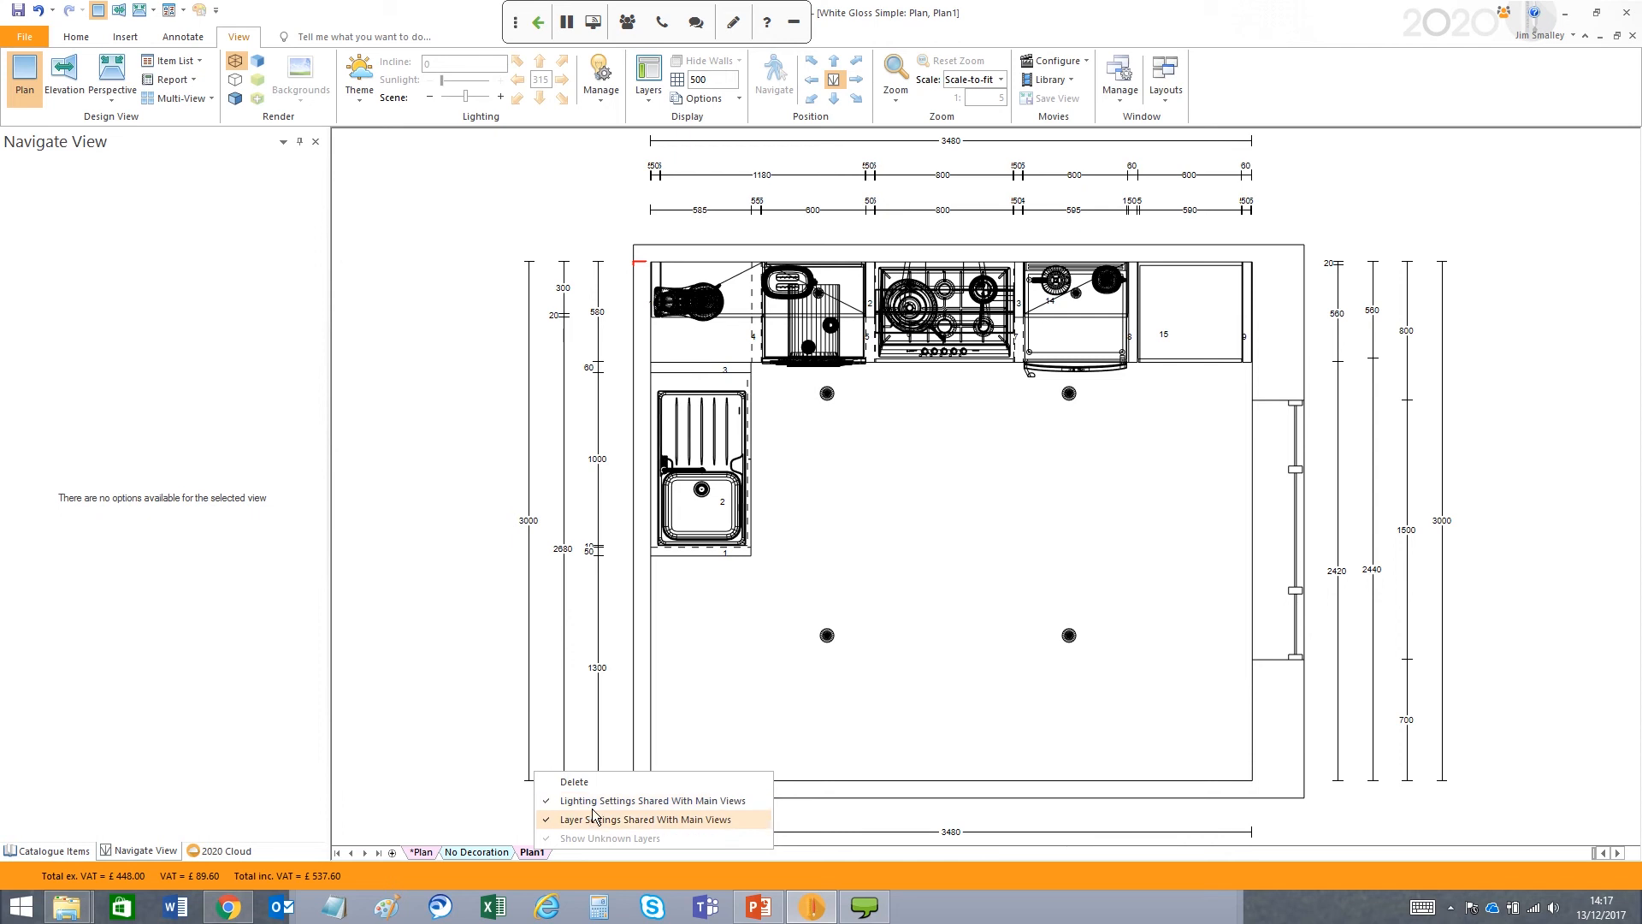
{"action": "left_click", "coordinate": [467, 852]}
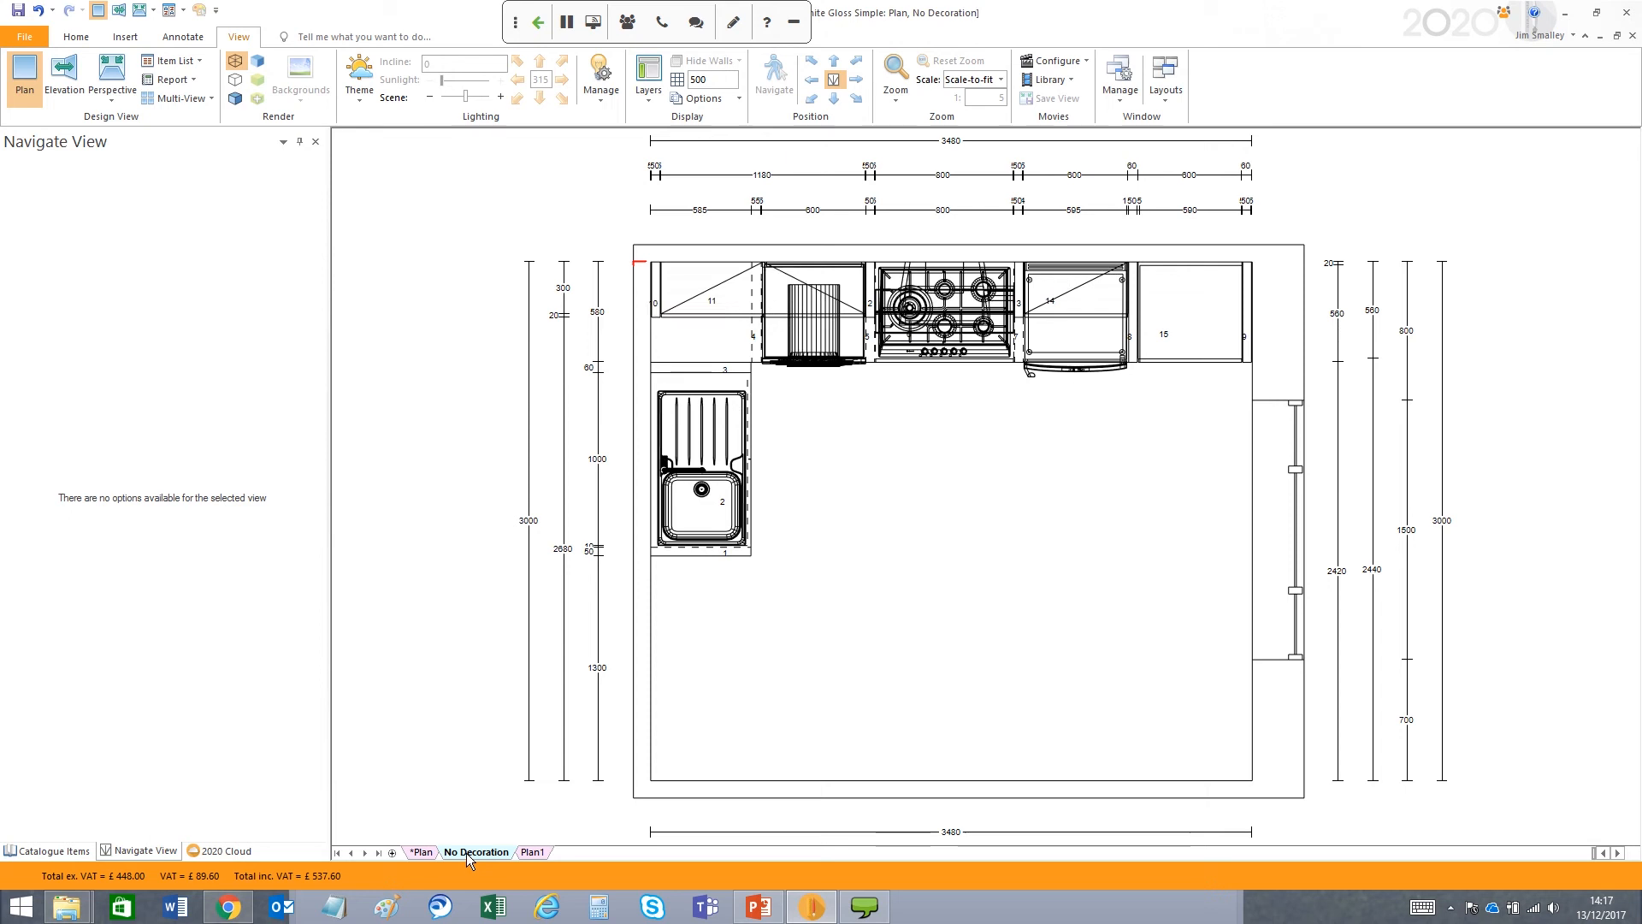
{"action": "right_click", "coordinate": [467, 854]}
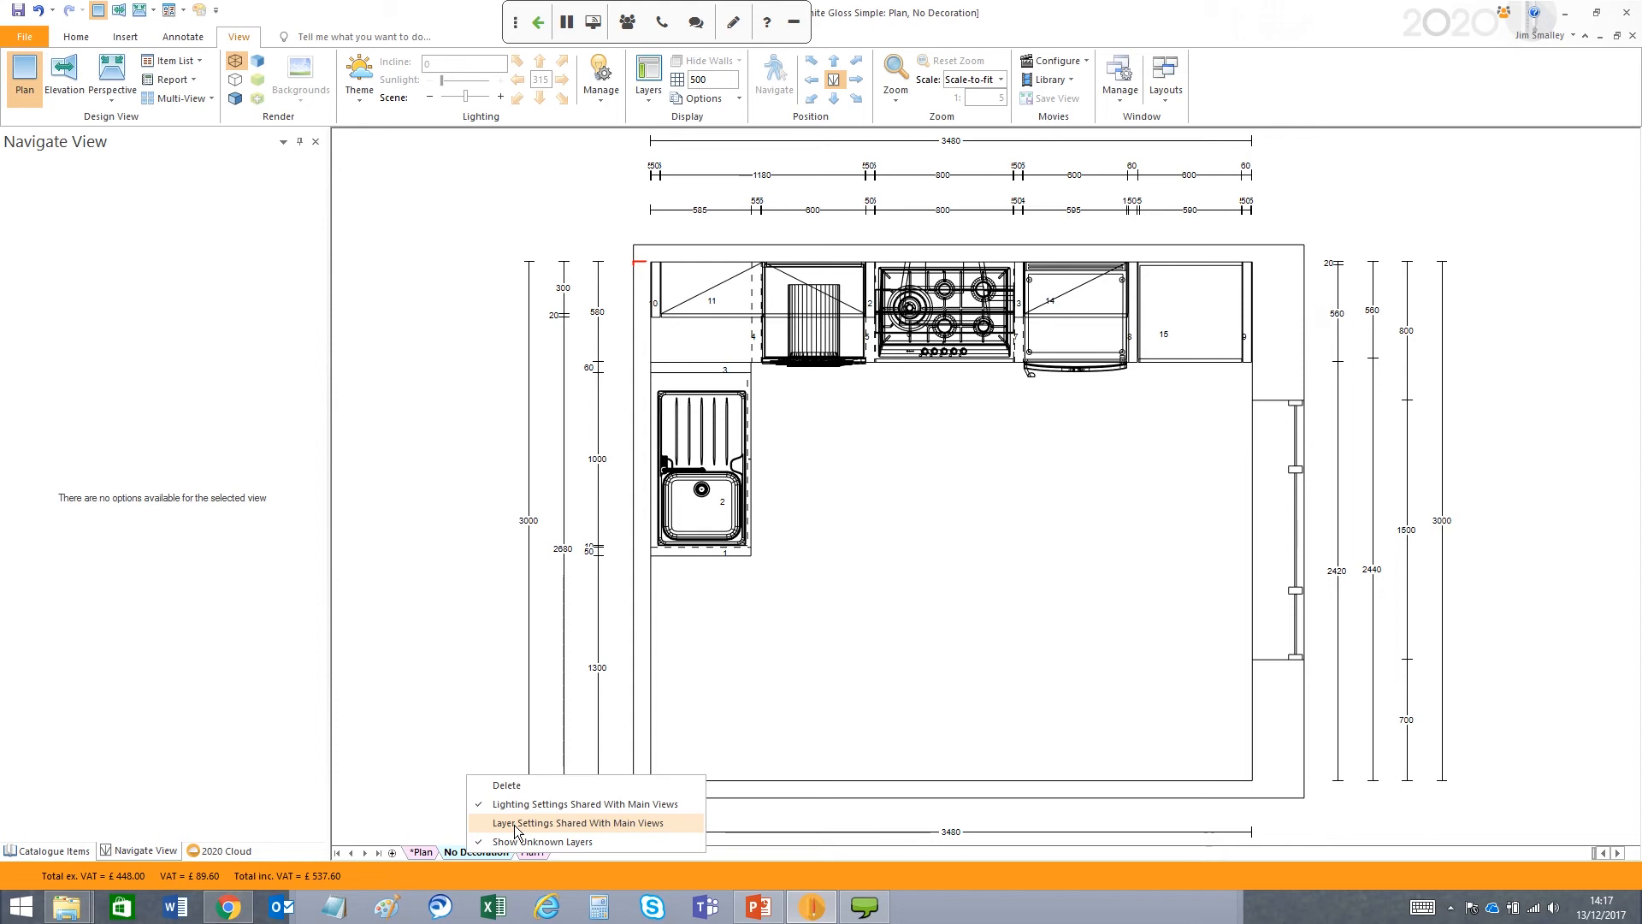
{"action": "left_click", "coordinate": [412, 852]}
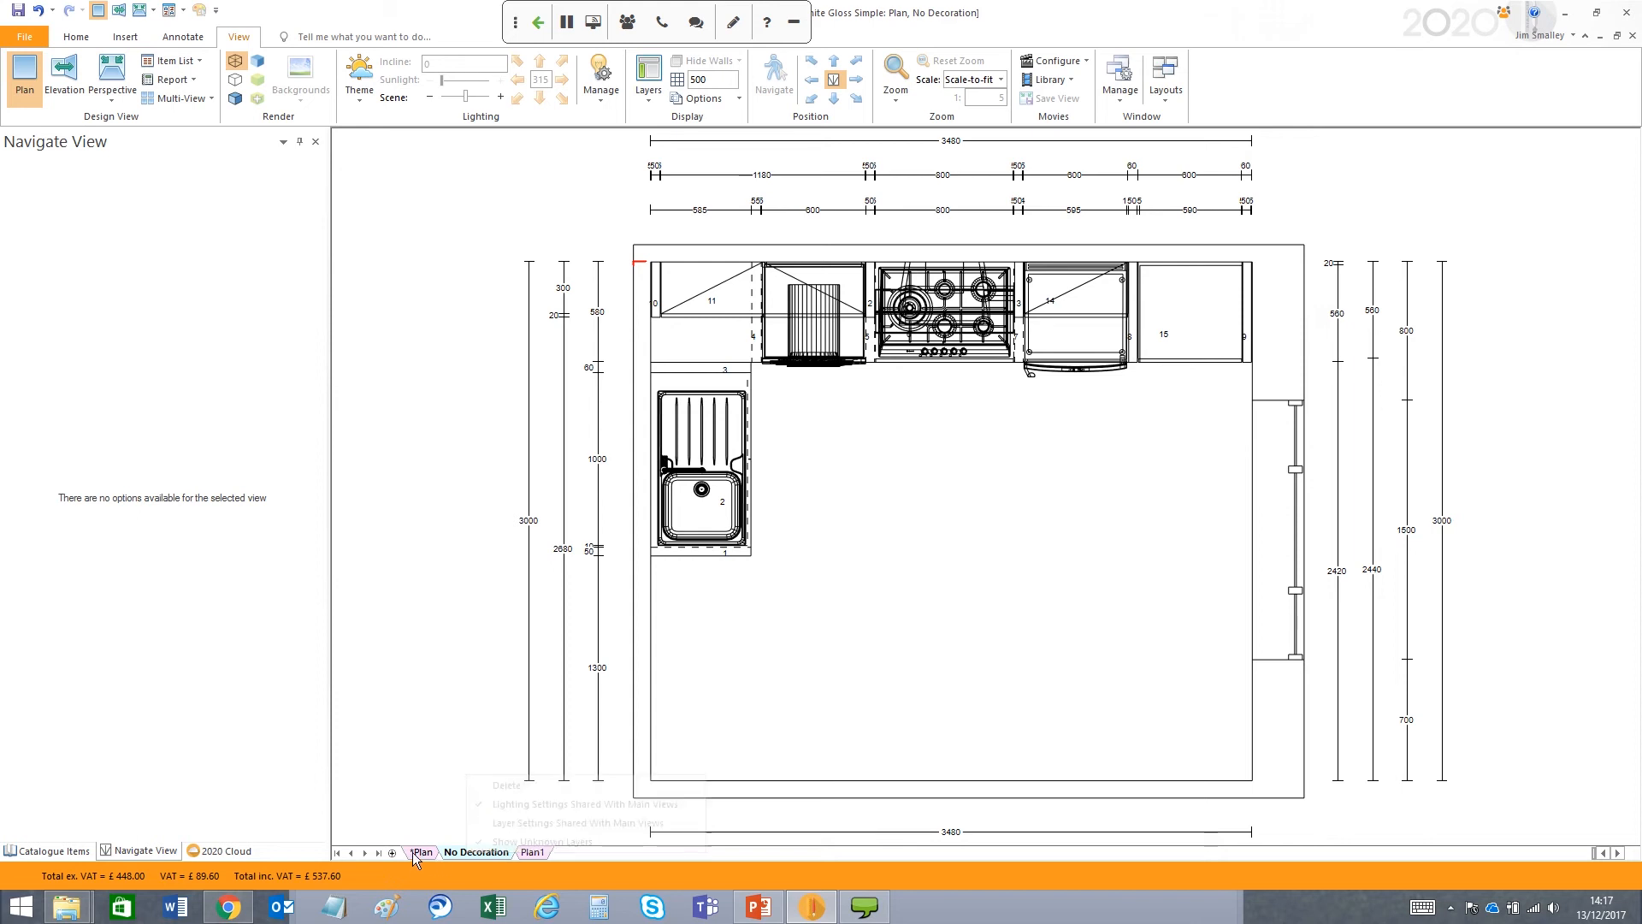
{"action": "left_click", "coordinate": [466, 852]}
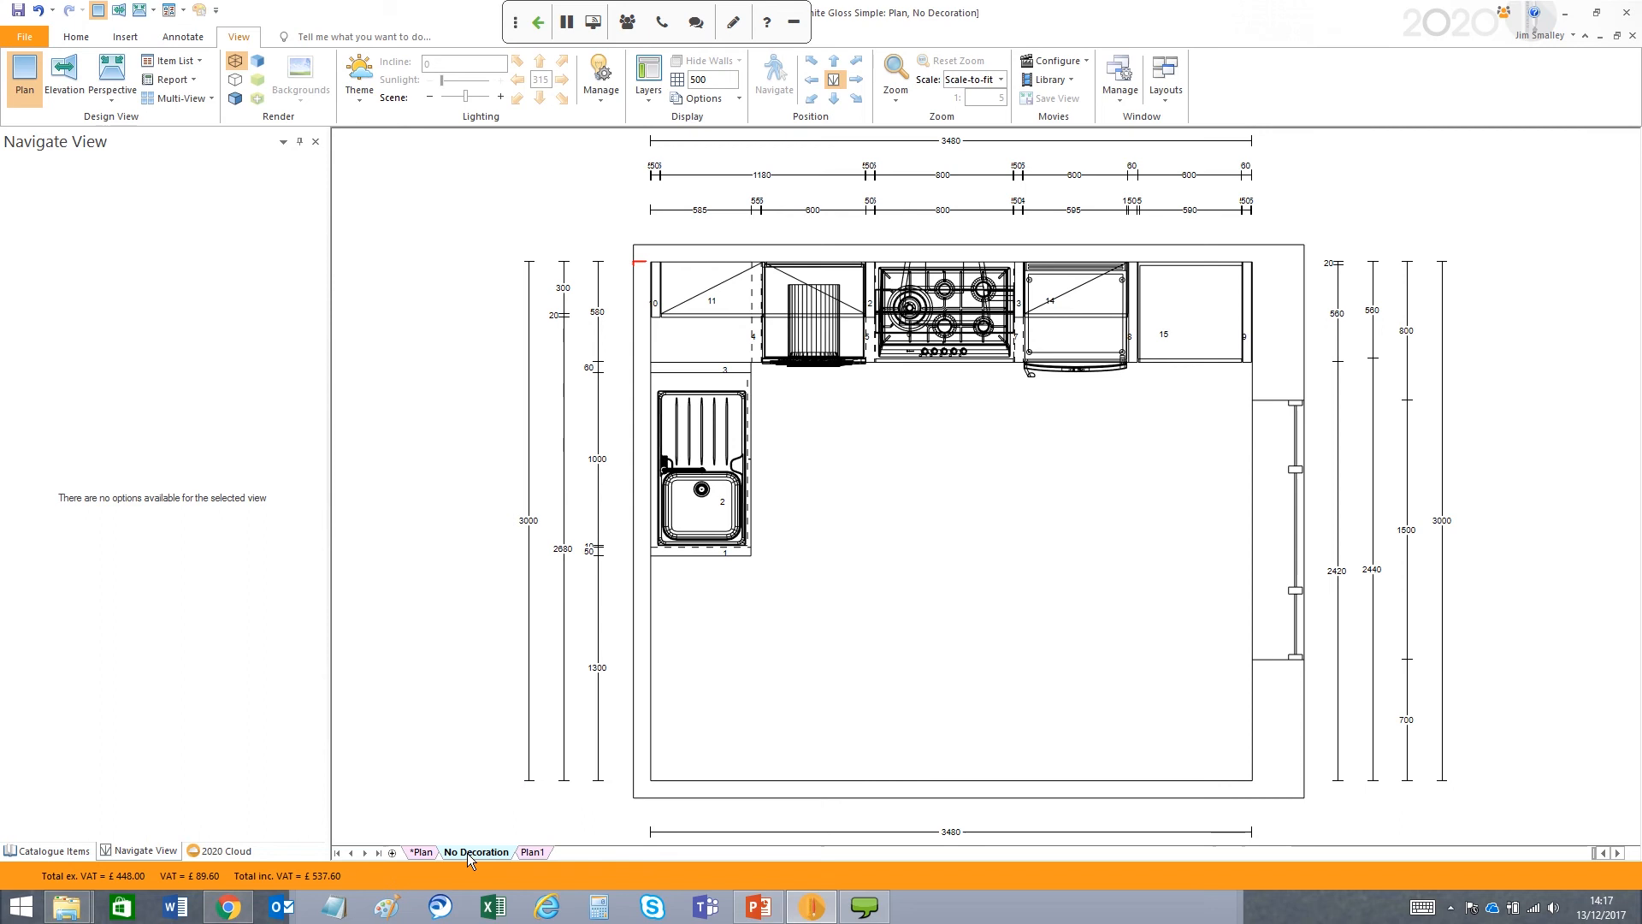
{"action": "right_click", "coordinate": [467, 854]}
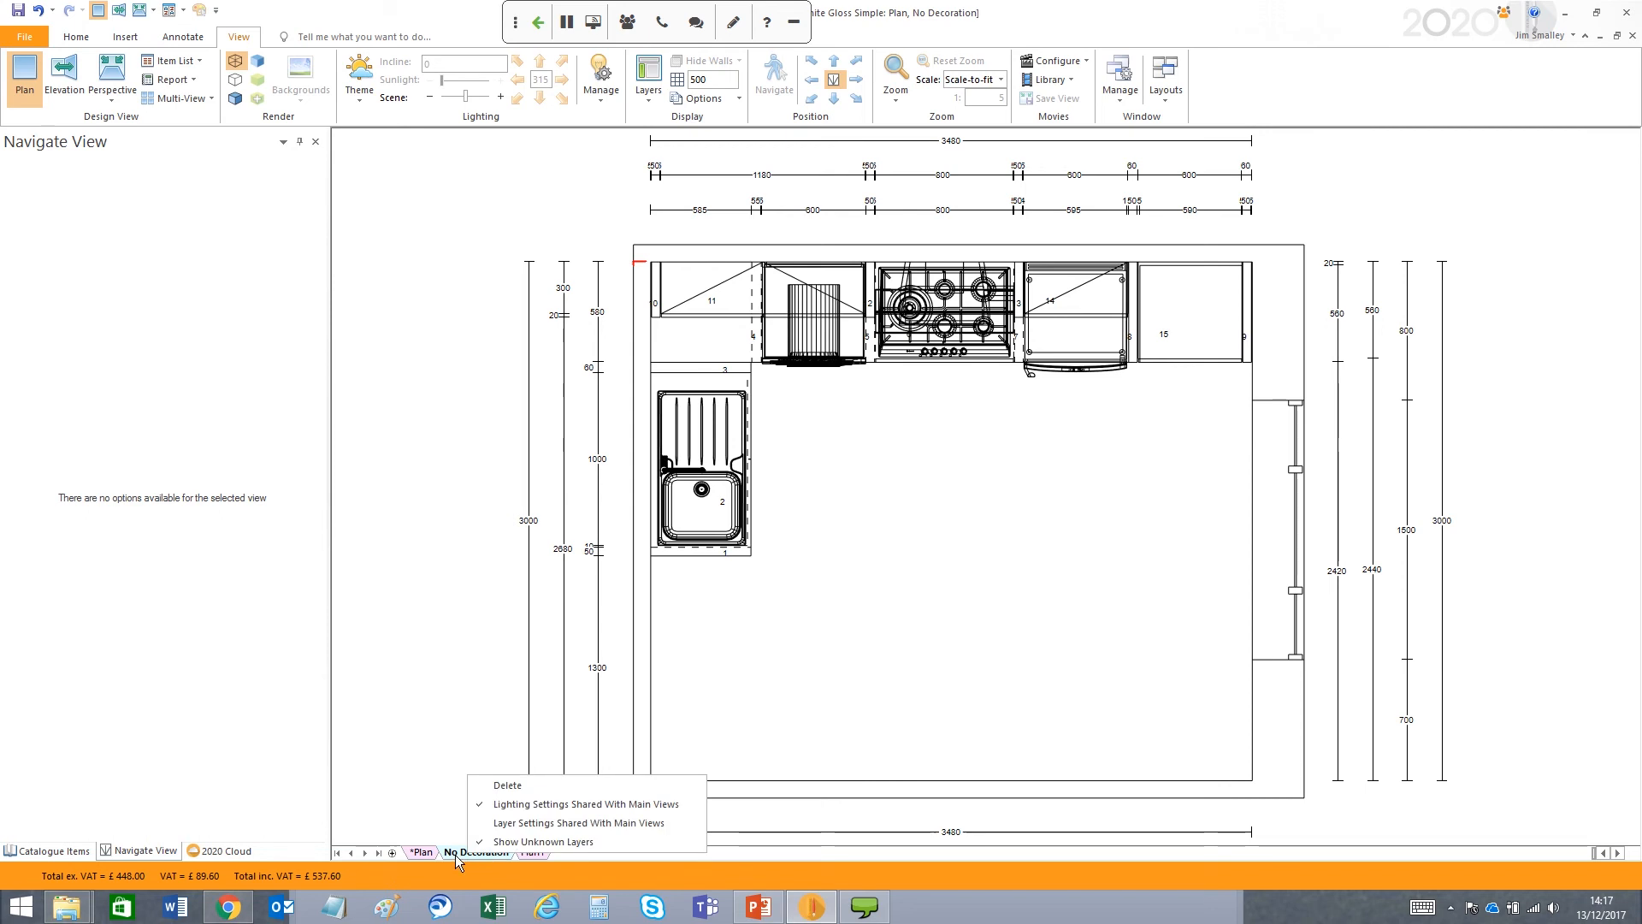
{"action": "left_click", "coordinate": [455, 855]}
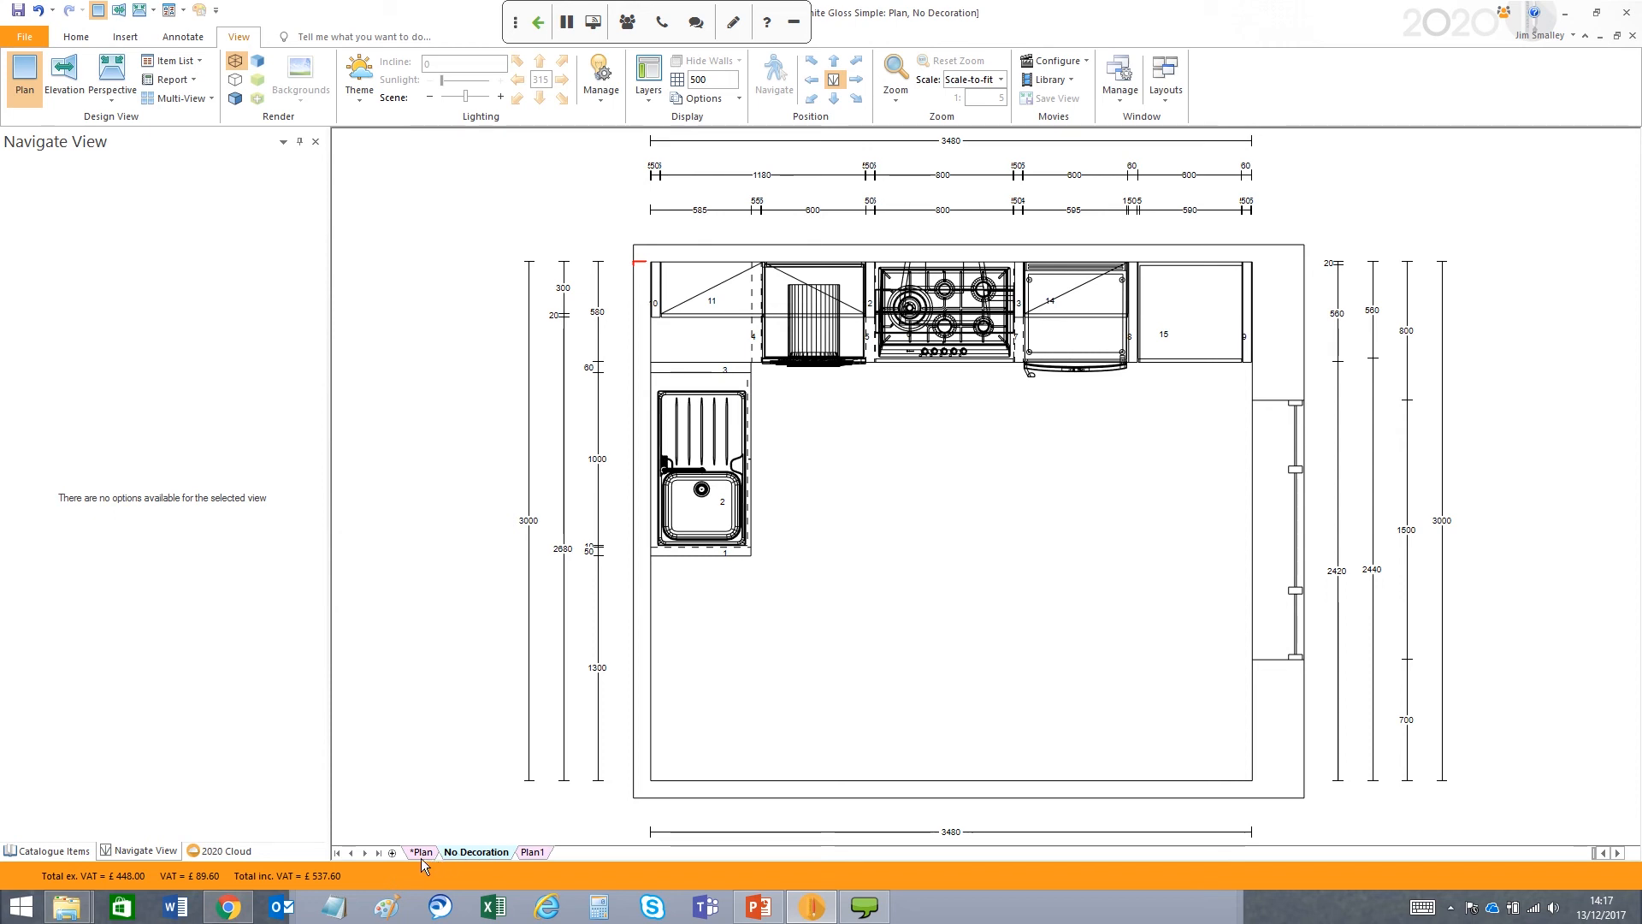
- Compare which layers are shown in the *Plan, No Decoration and Plan1 views
{"action": "left_click", "coordinate": [421, 853]}
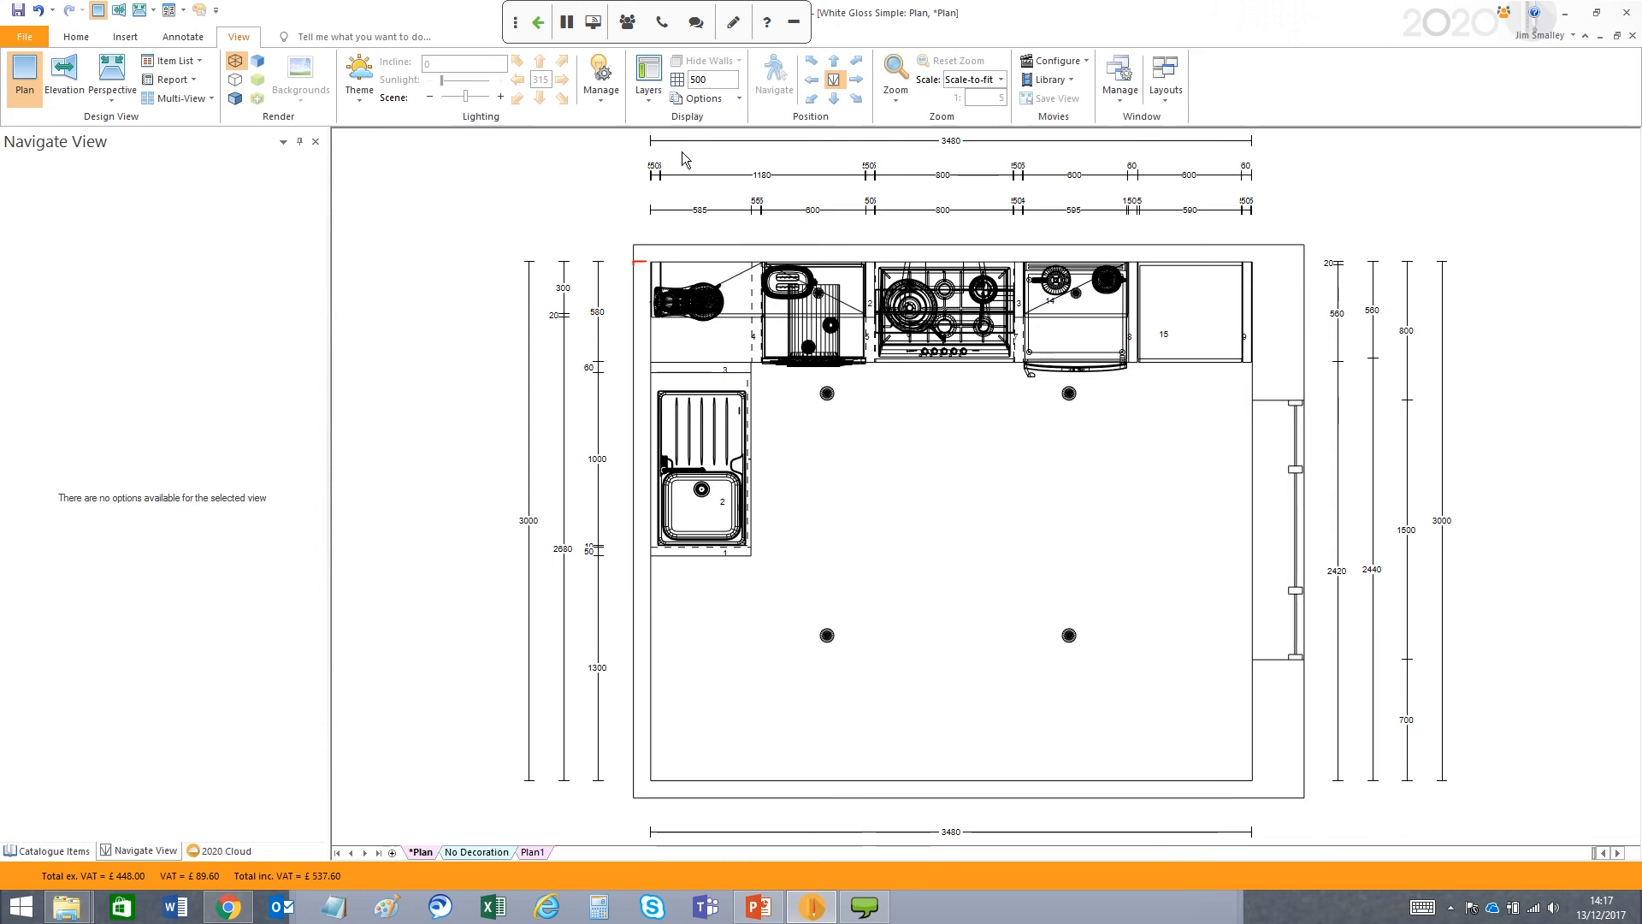
{"action": "left_click", "coordinate": [650, 101]}
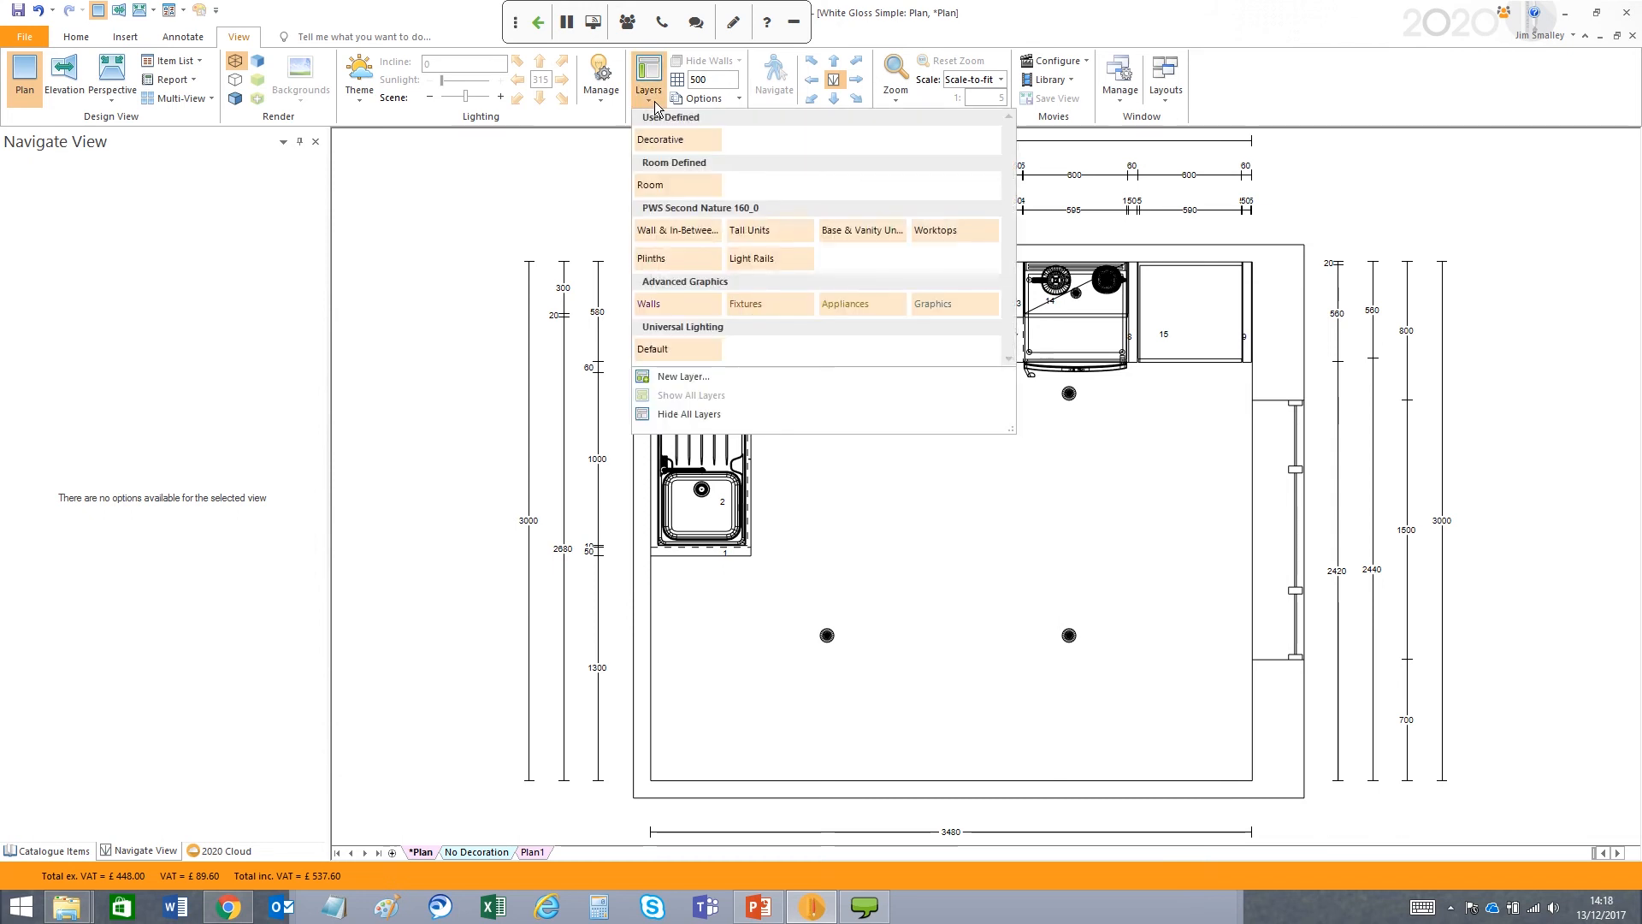
{"action": "left_click", "coordinate": [1136, 24]}
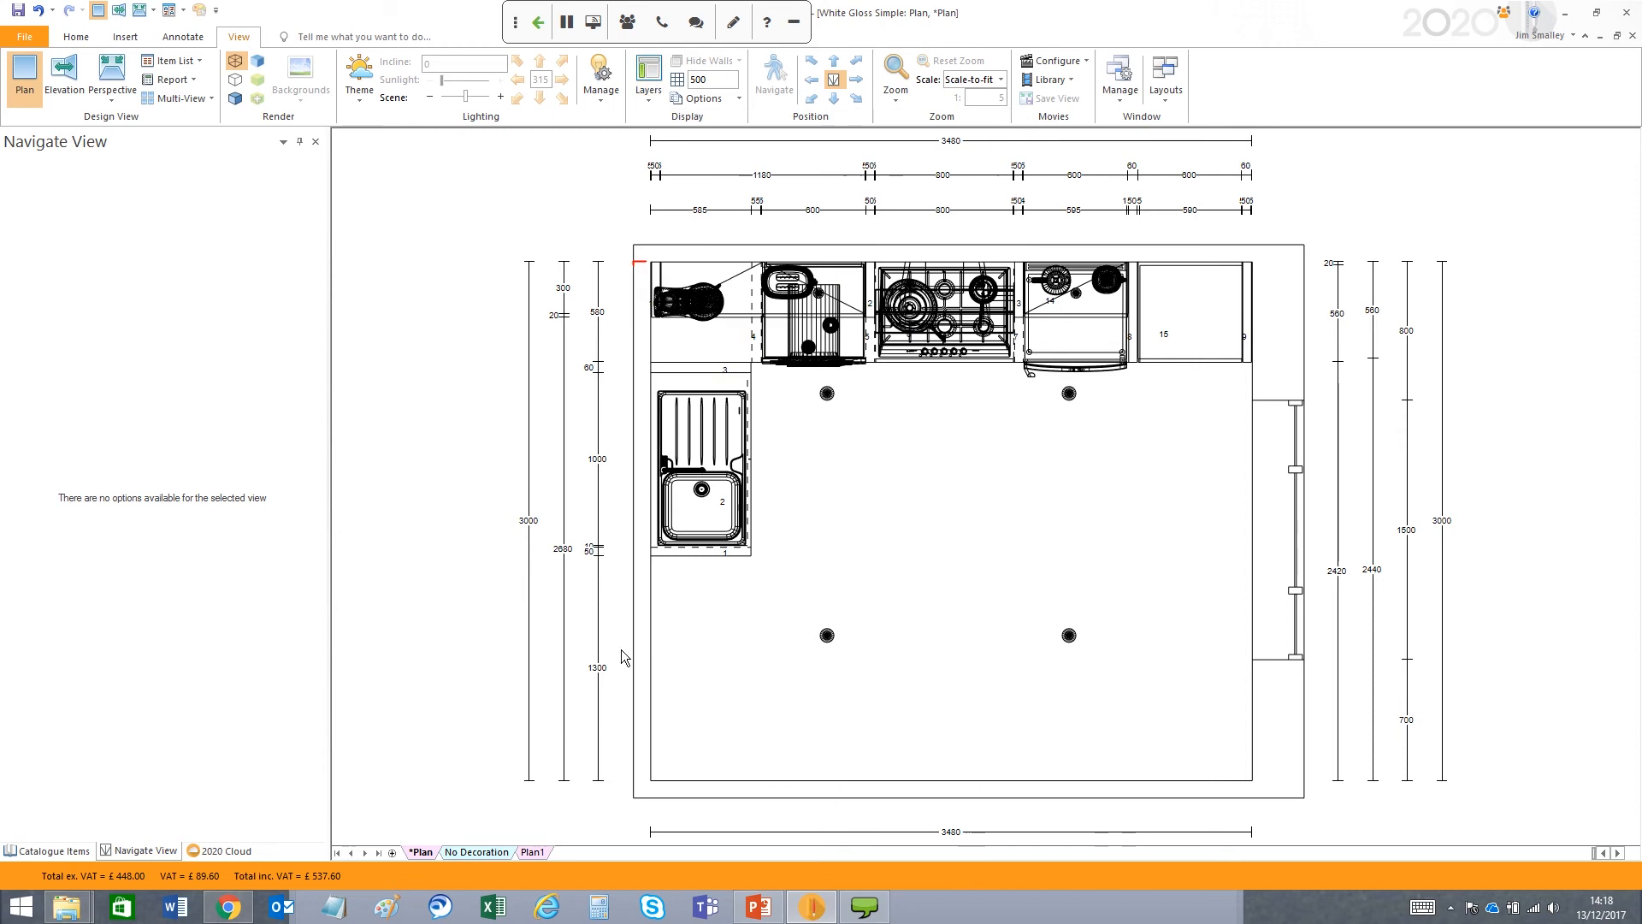
{"action": "left_click", "coordinate": [476, 853]}
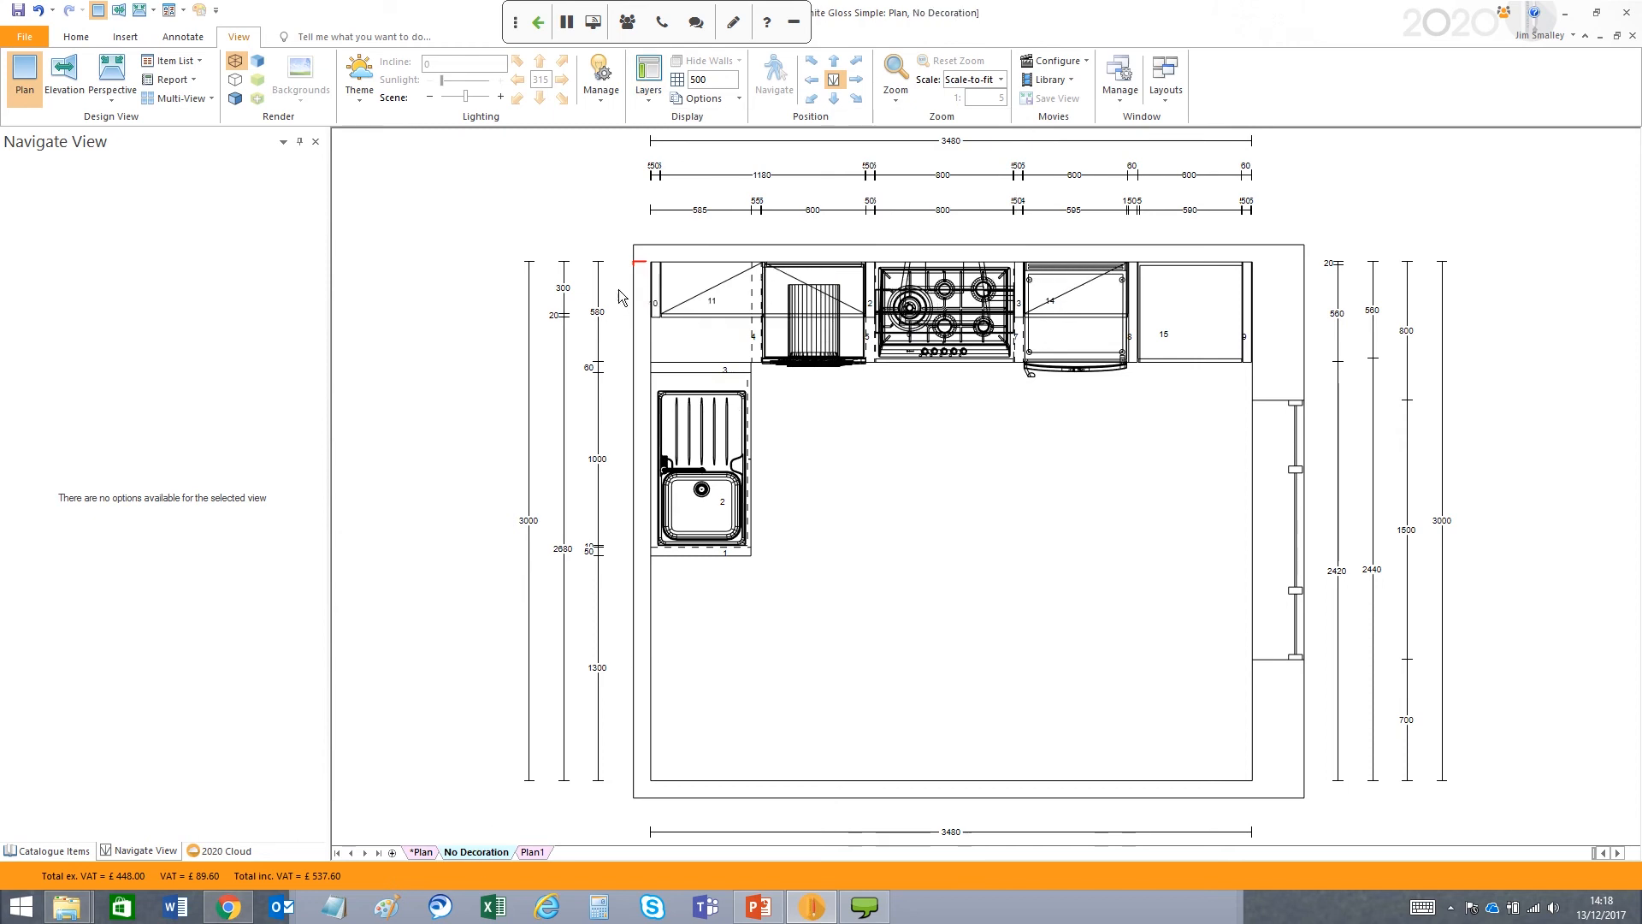
{"action": "left_click", "coordinate": [650, 102]}
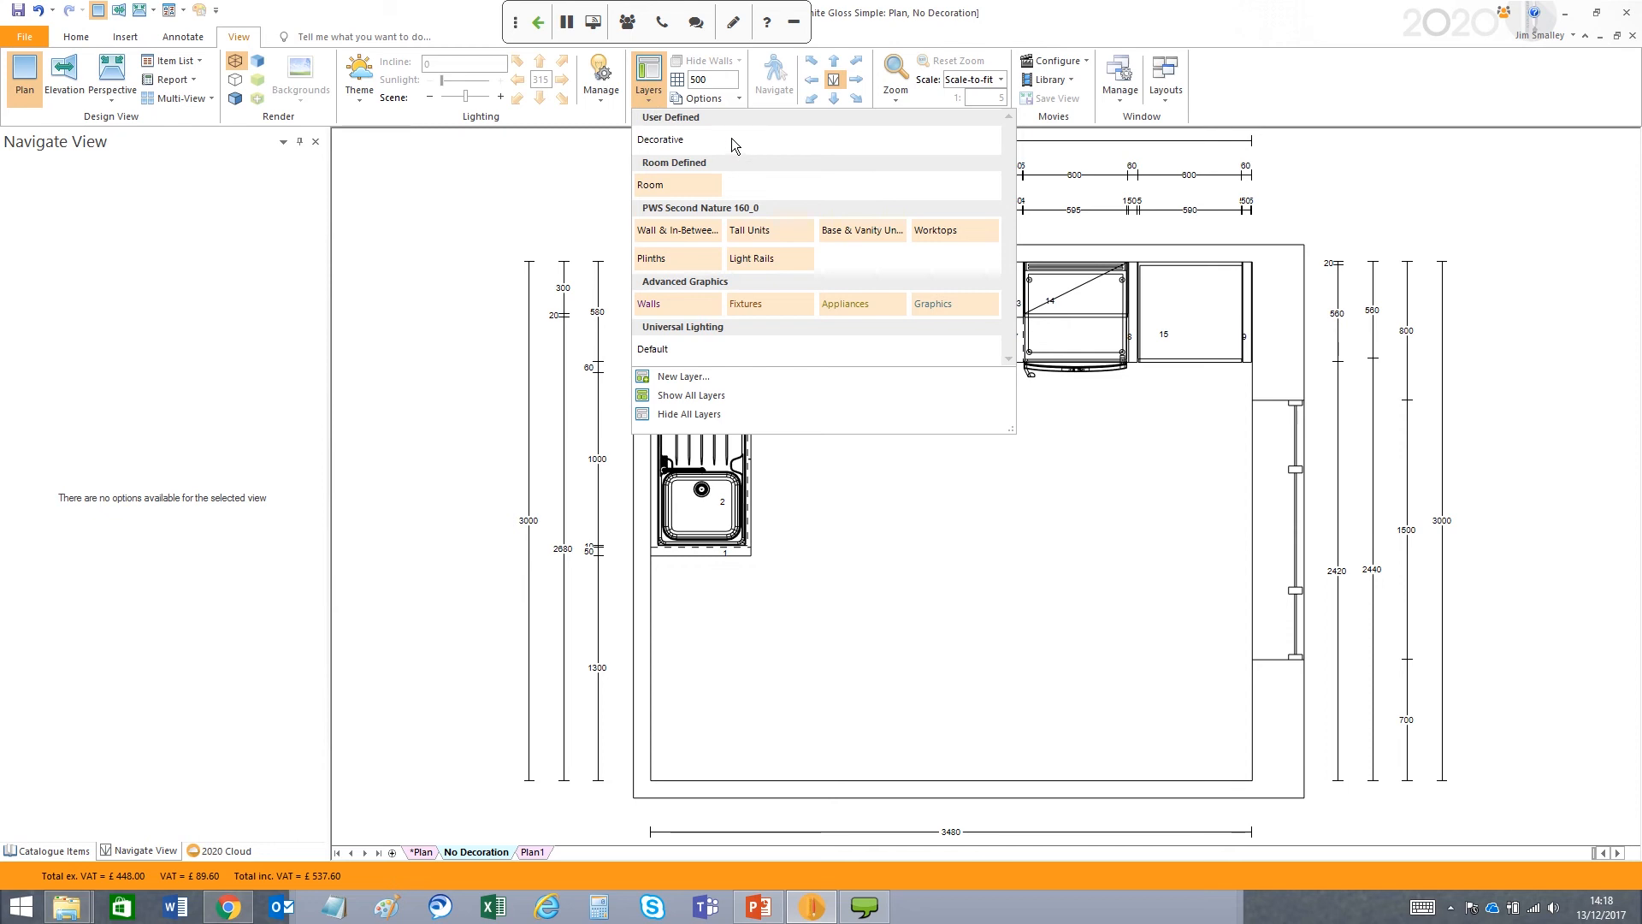
{"action": "left_click", "coordinate": [1119, 10]}
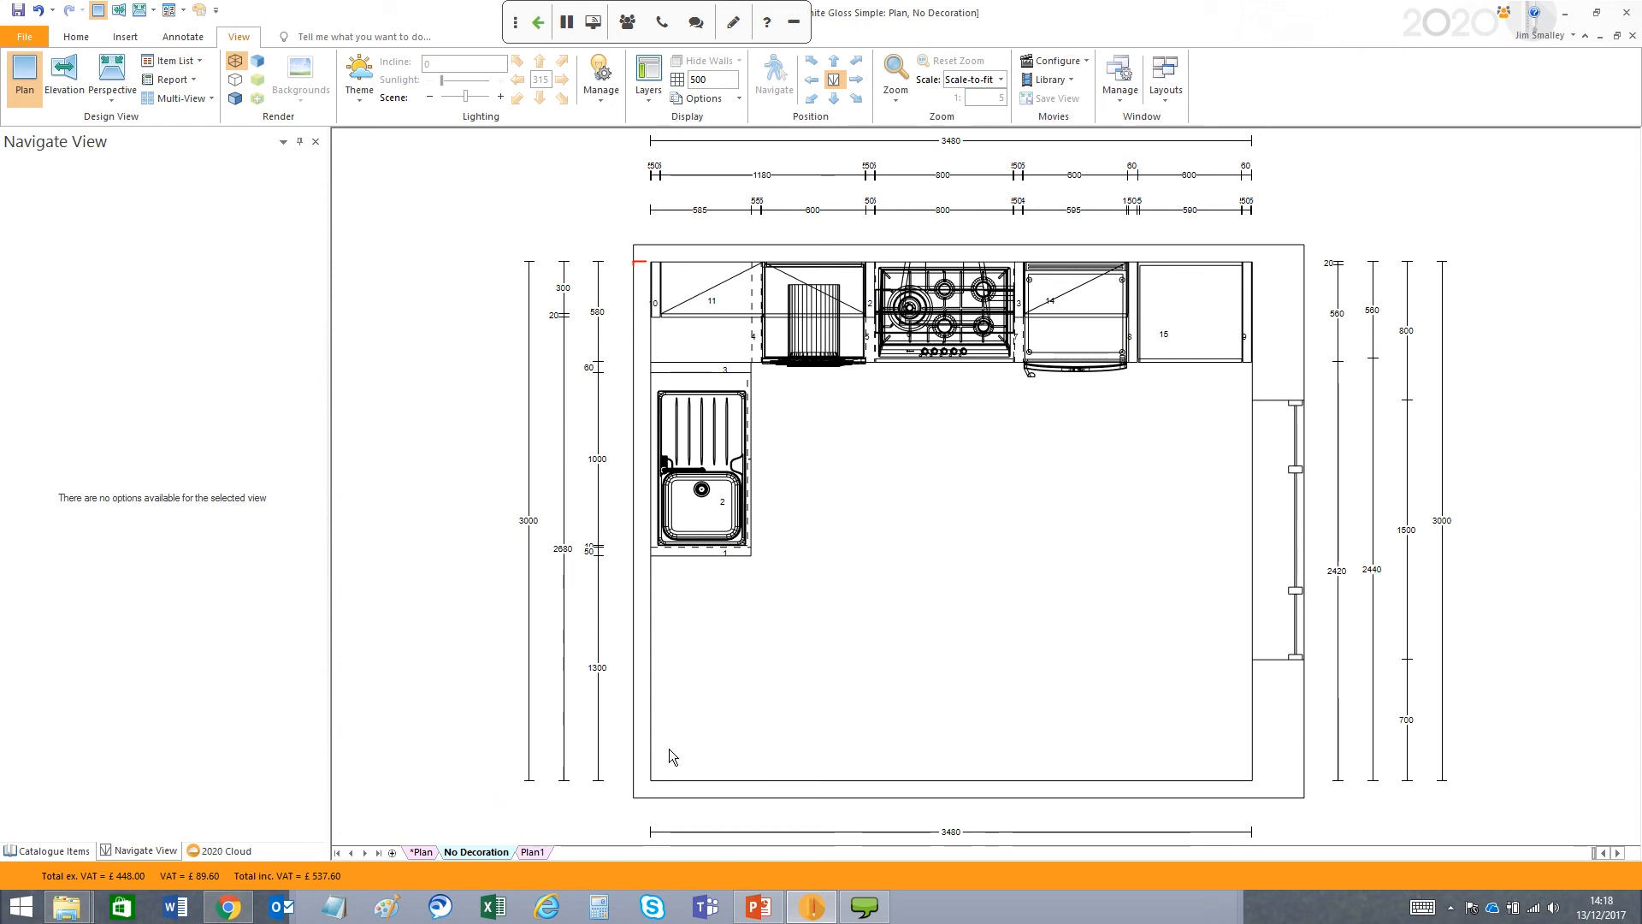
{"action": "left_click", "coordinate": [534, 852]}
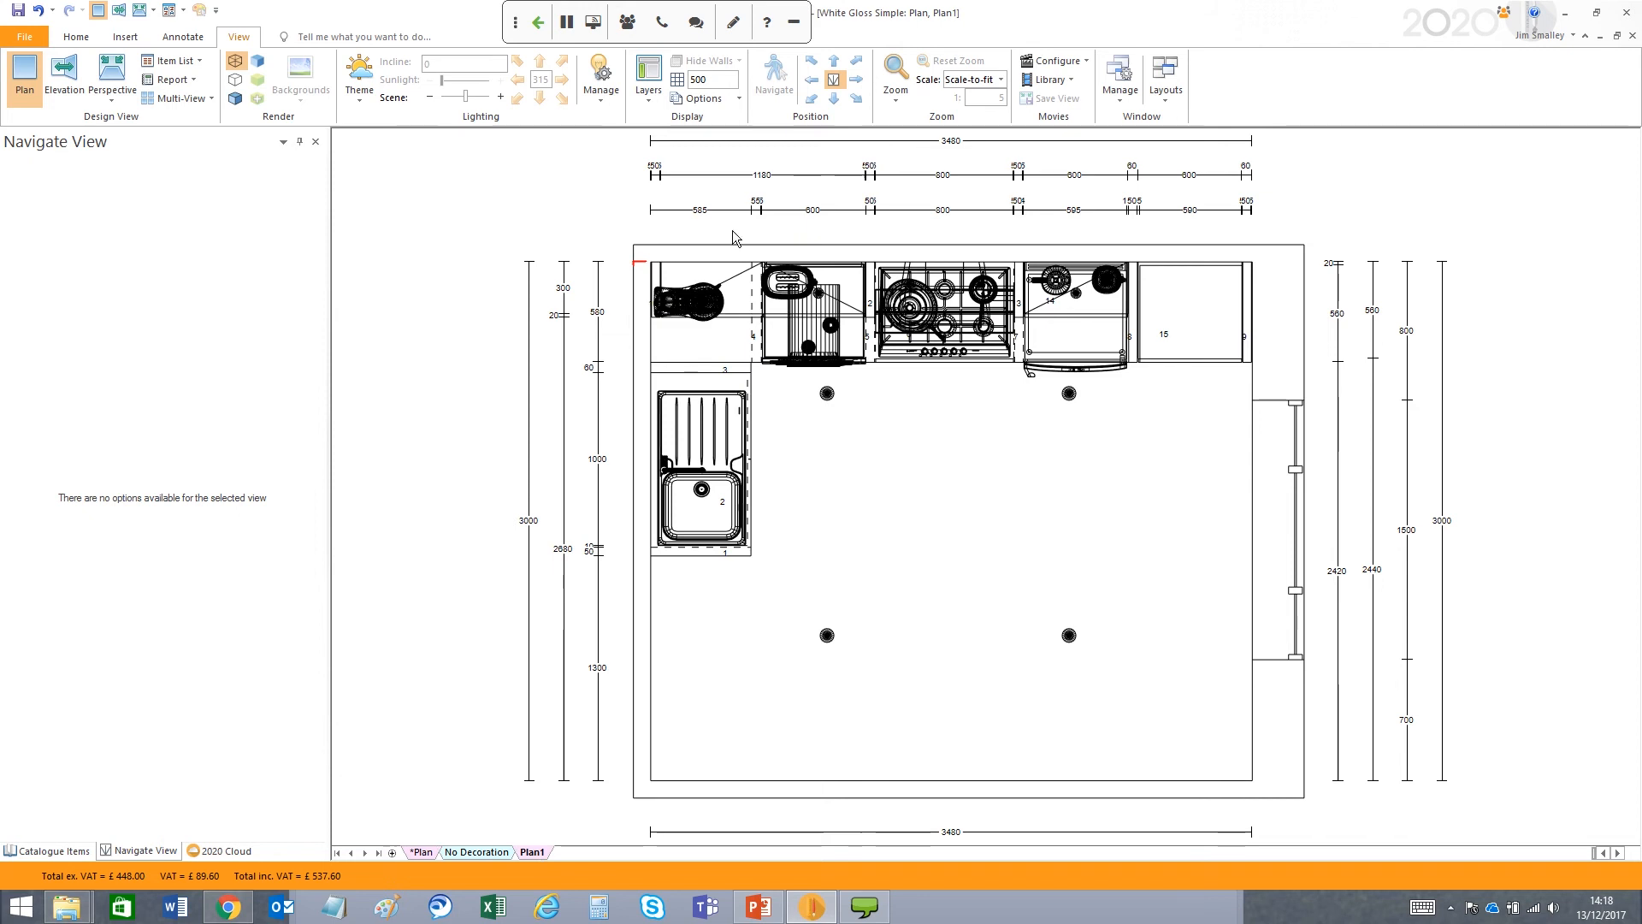
{"action": "left_click", "coordinate": [650, 103]}
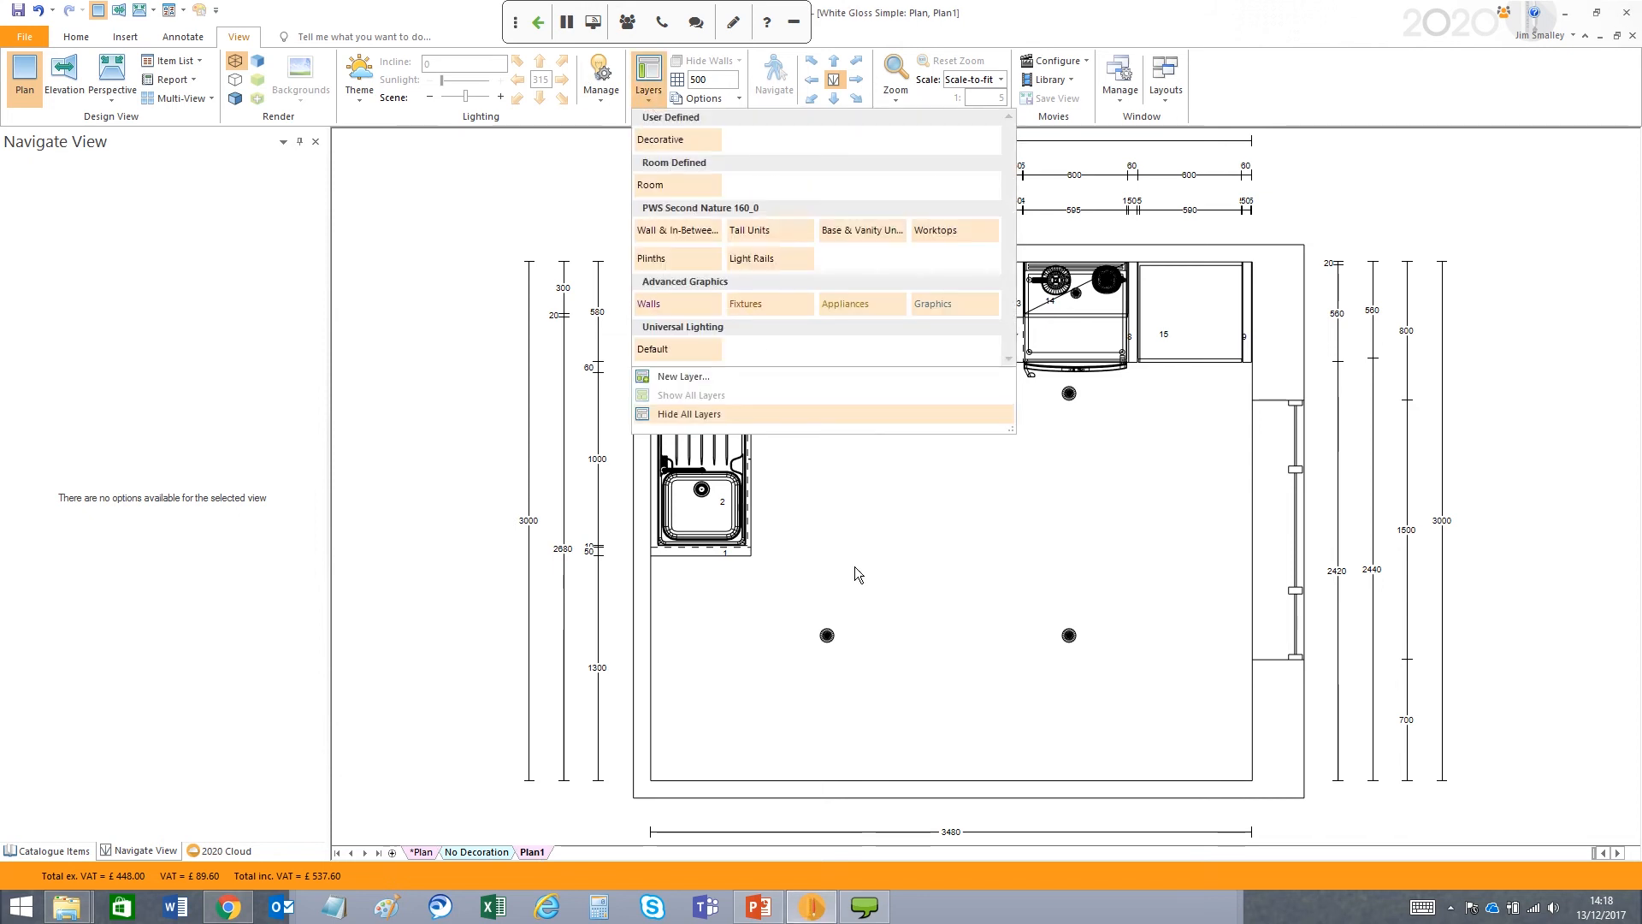
{"action": "left_click", "coordinate": [773, 712]}
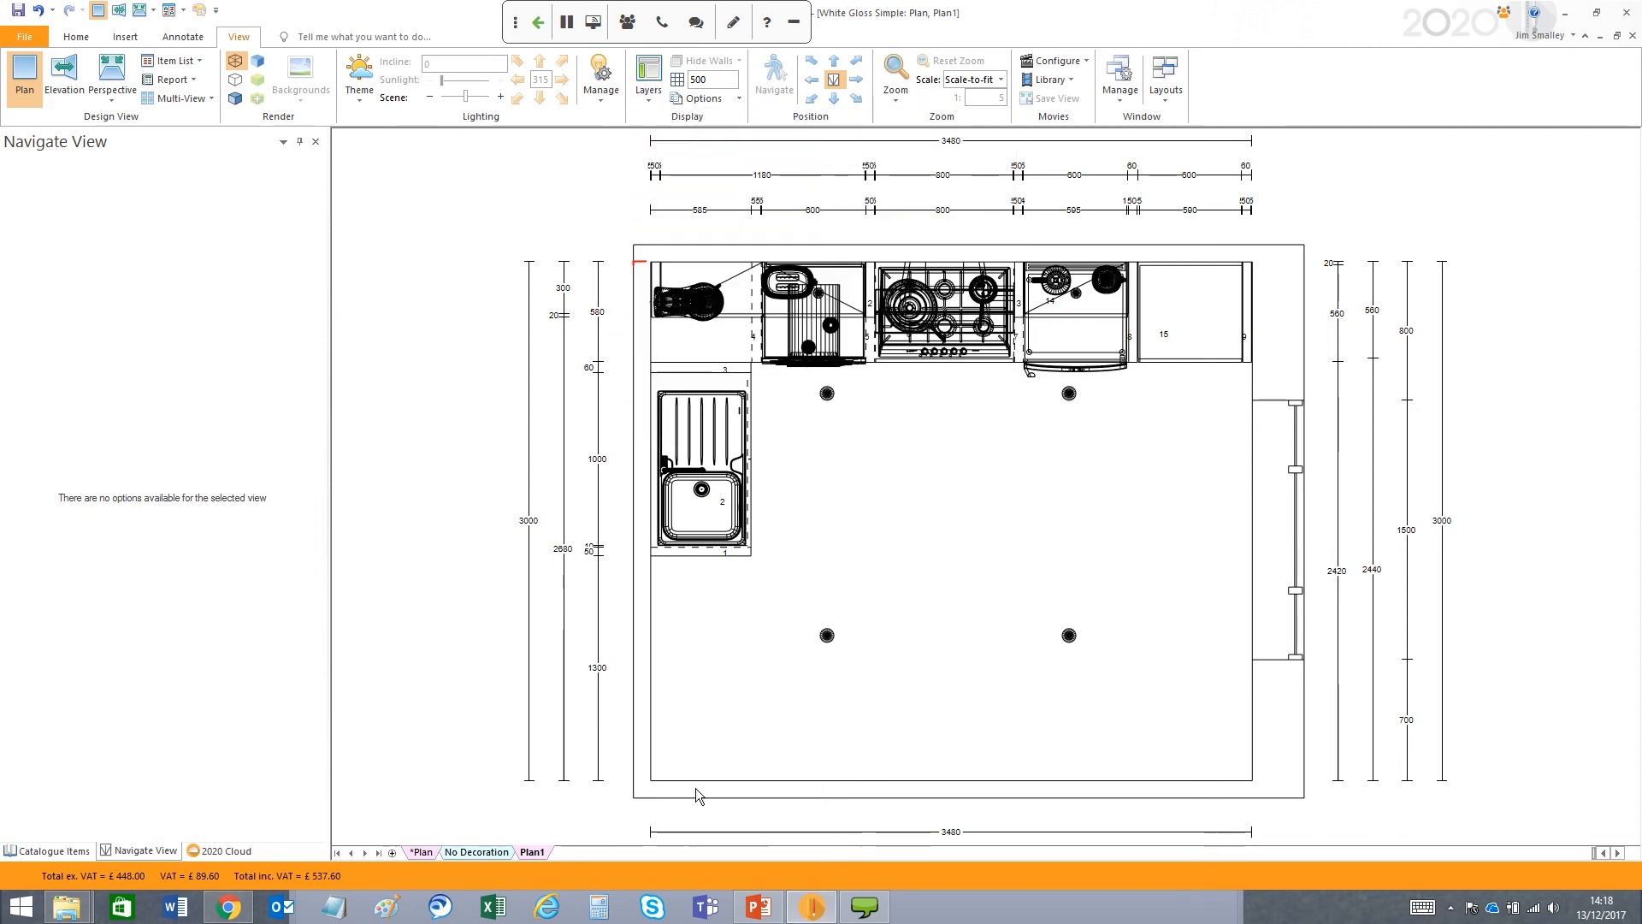
- Stop Plan1 sharing lighting and layers, and hide its Decorative, Wall & In-Between, Tall, Base & Vanity, Light Rails, Plinths and Default lighting layers
{"action": "right_click", "coordinate": [536, 853]}
{"action": "left_click", "coordinate": [592, 826]}
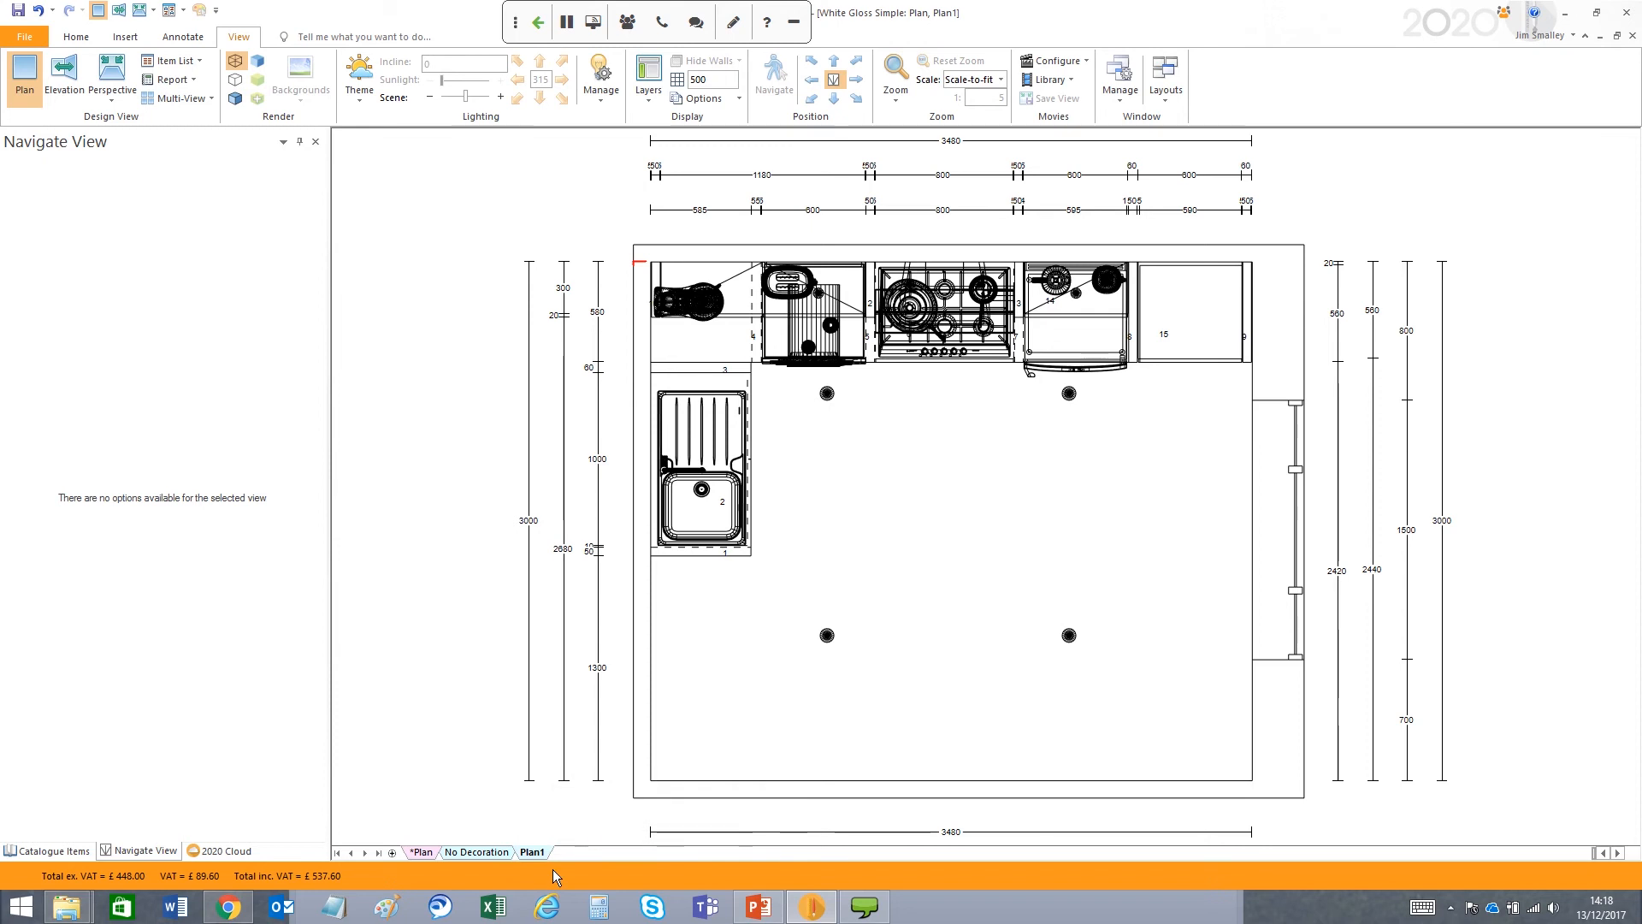
{"action": "left_click", "coordinate": [648, 96]}
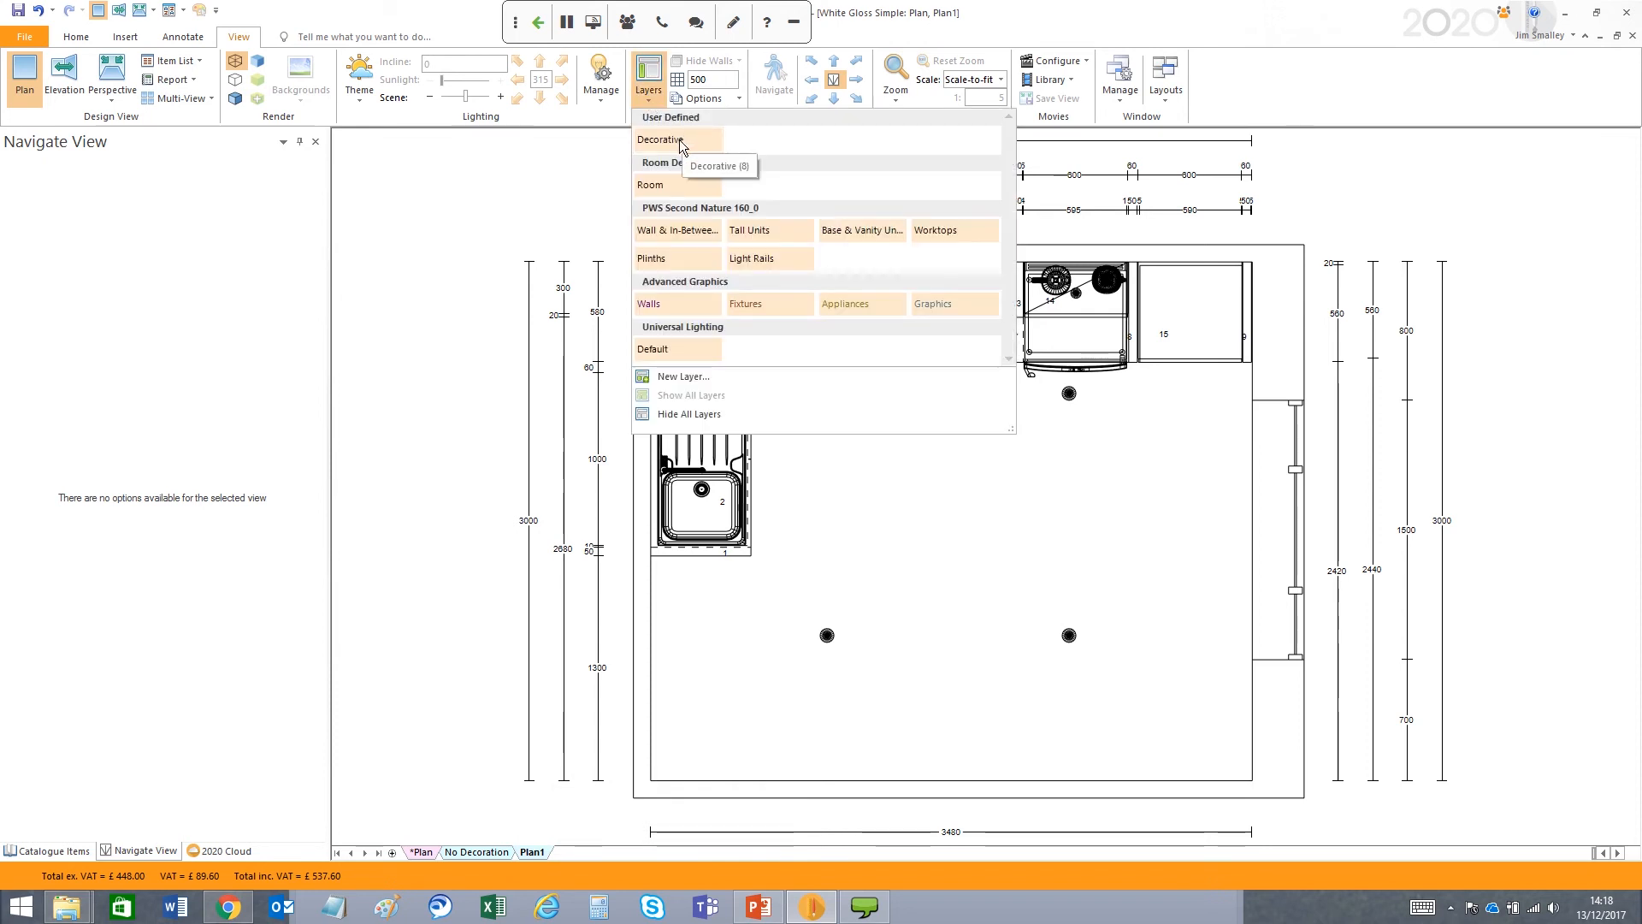
{"action": "left_click", "coordinate": [681, 139]}
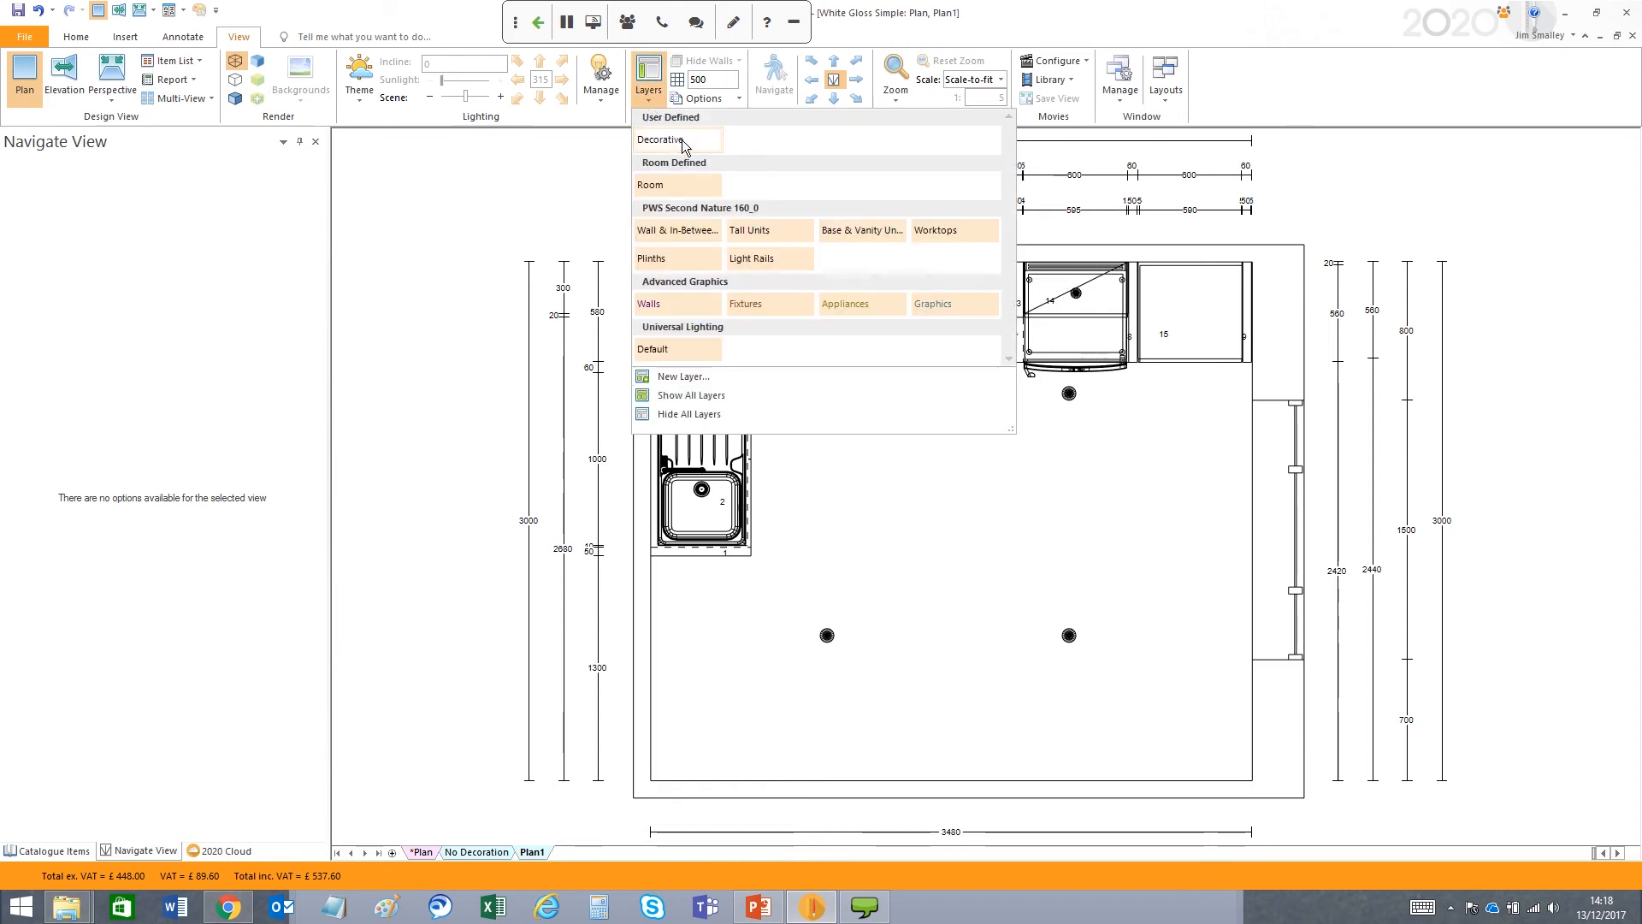
{"action": "left_click", "coordinate": [685, 234]}
{"action": "left_click", "coordinate": [743, 232]}
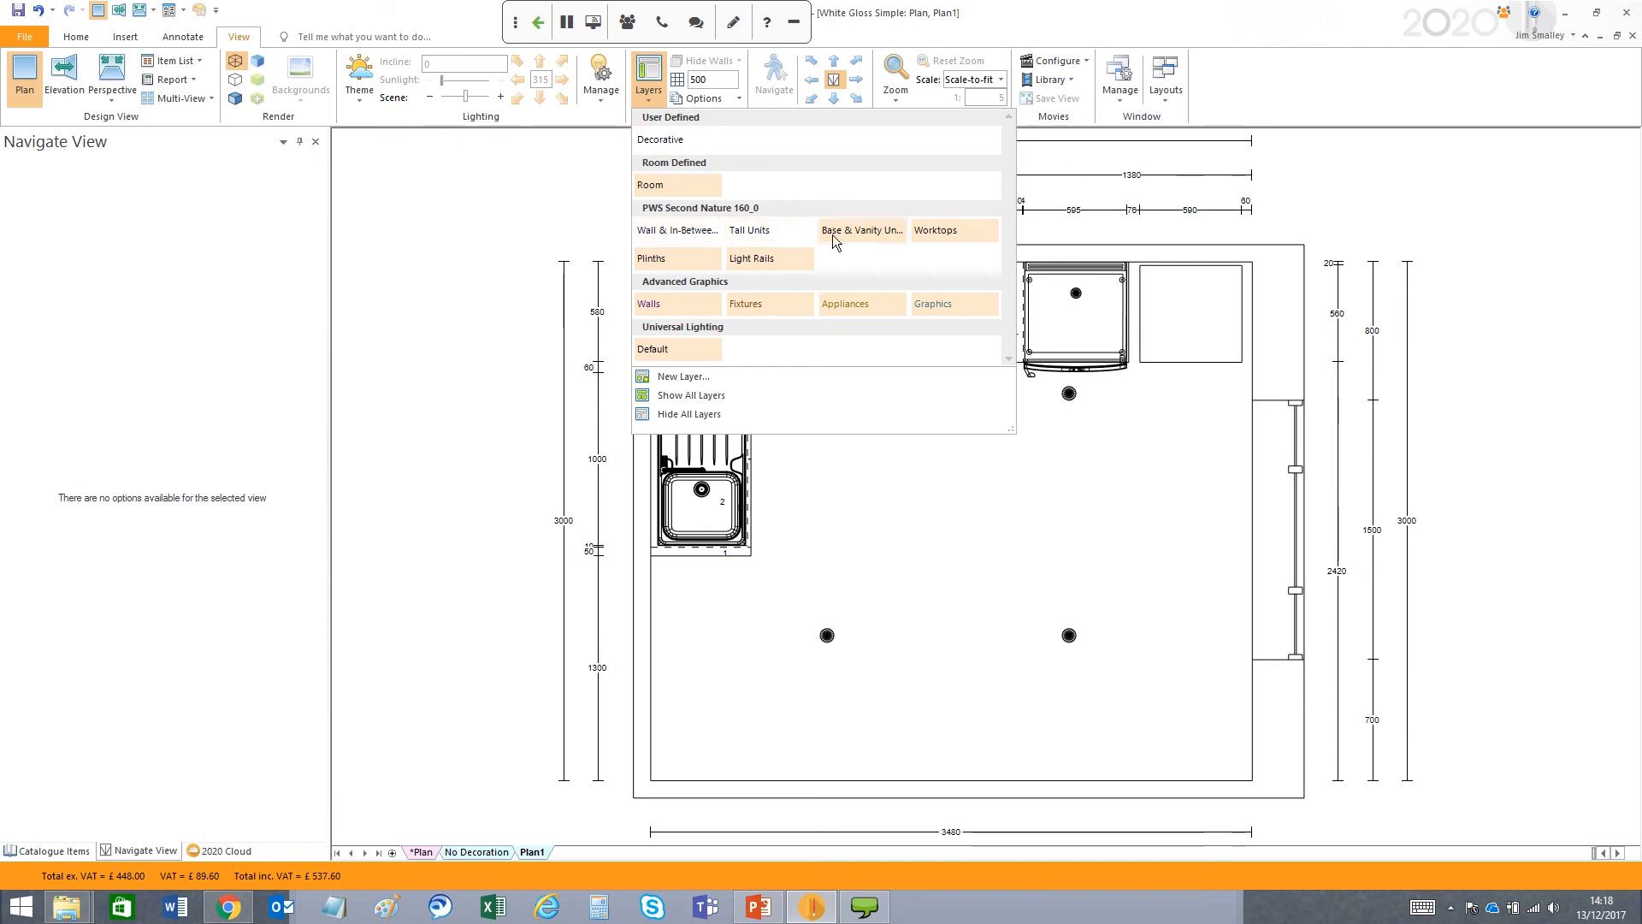
{"action": "left_click", "coordinate": [872, 235]}
{"action": "left_click", "coordinate": [762, 260]}
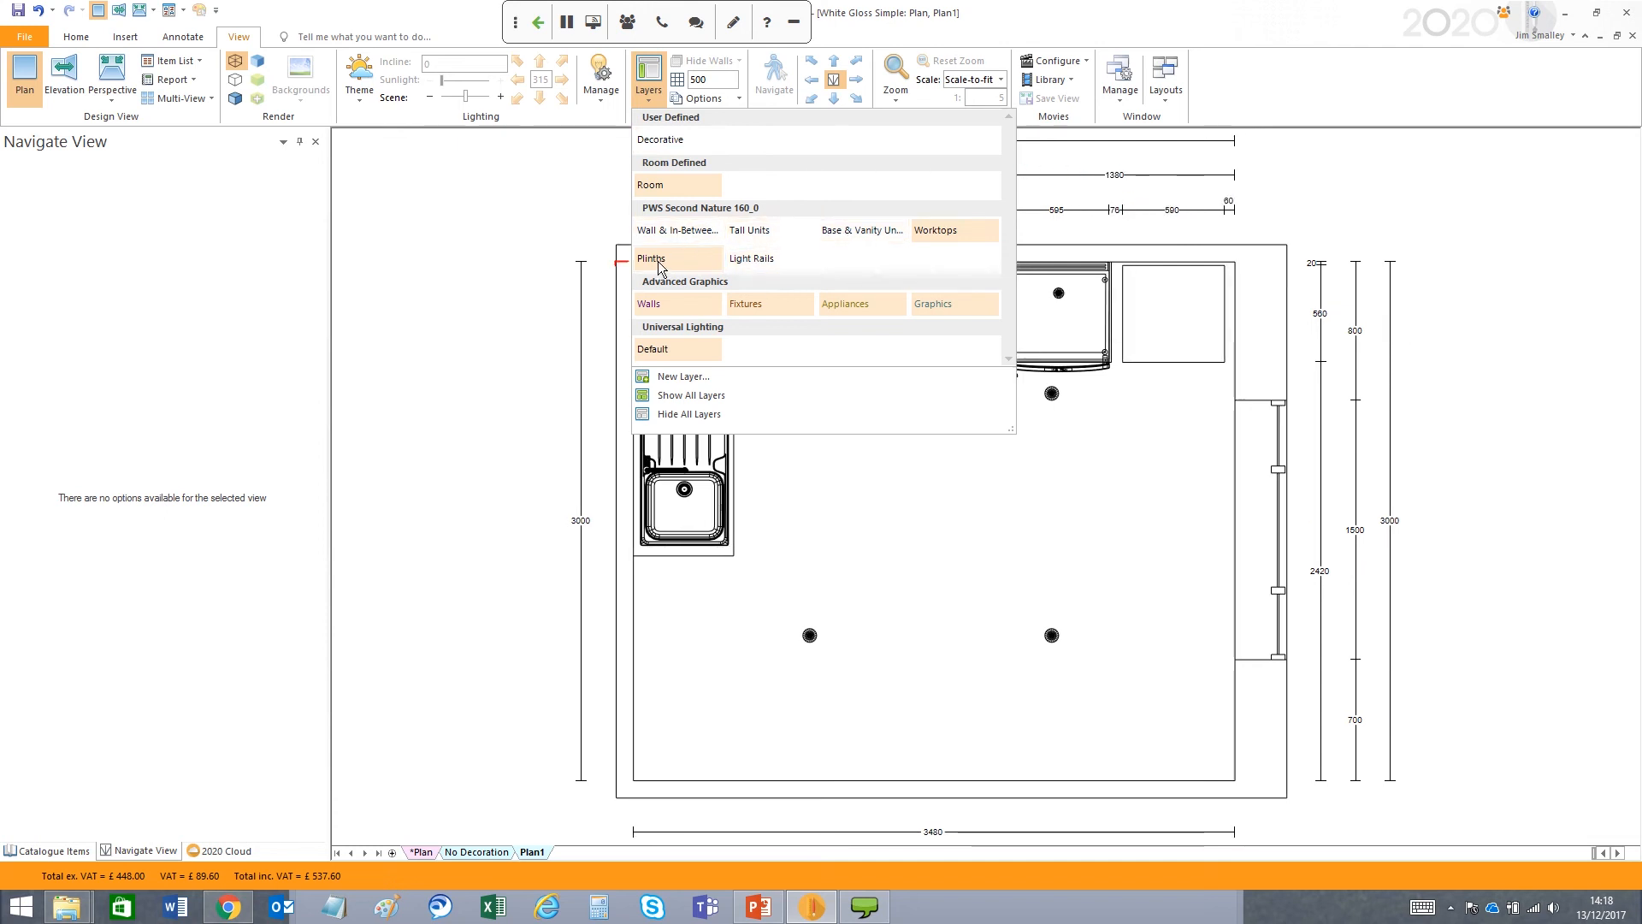
{"action": "left_click", "coordinate": [663, 260]}
{"action": "left_click", "coordinate": [685, 350]}
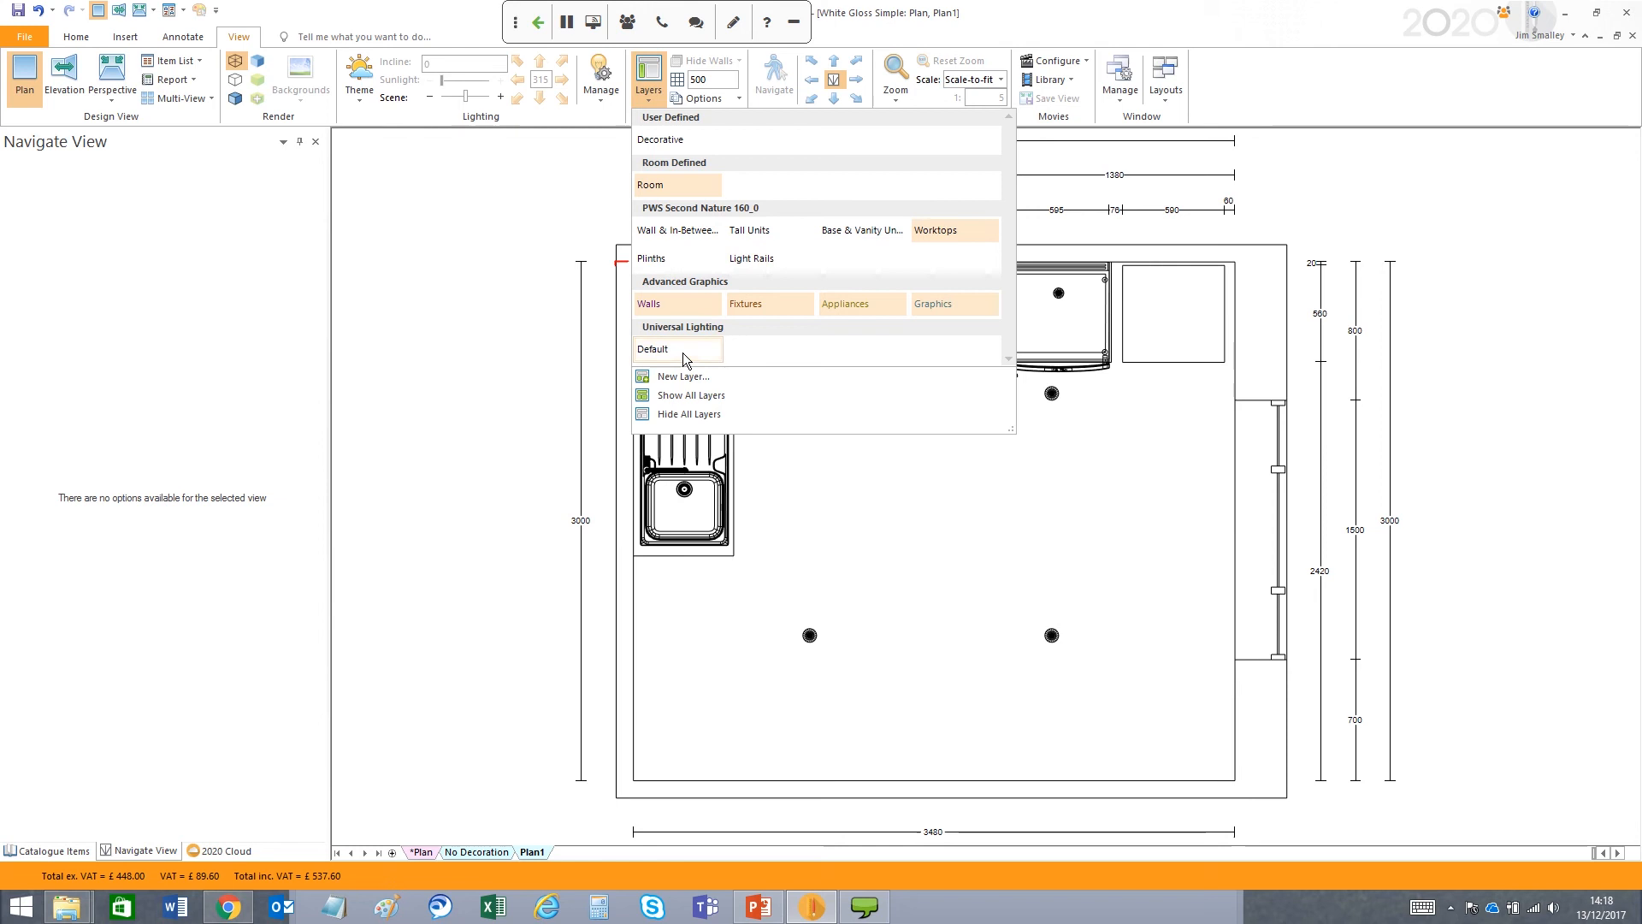
{"action": "left_click", "coordinate": [929, 516]}
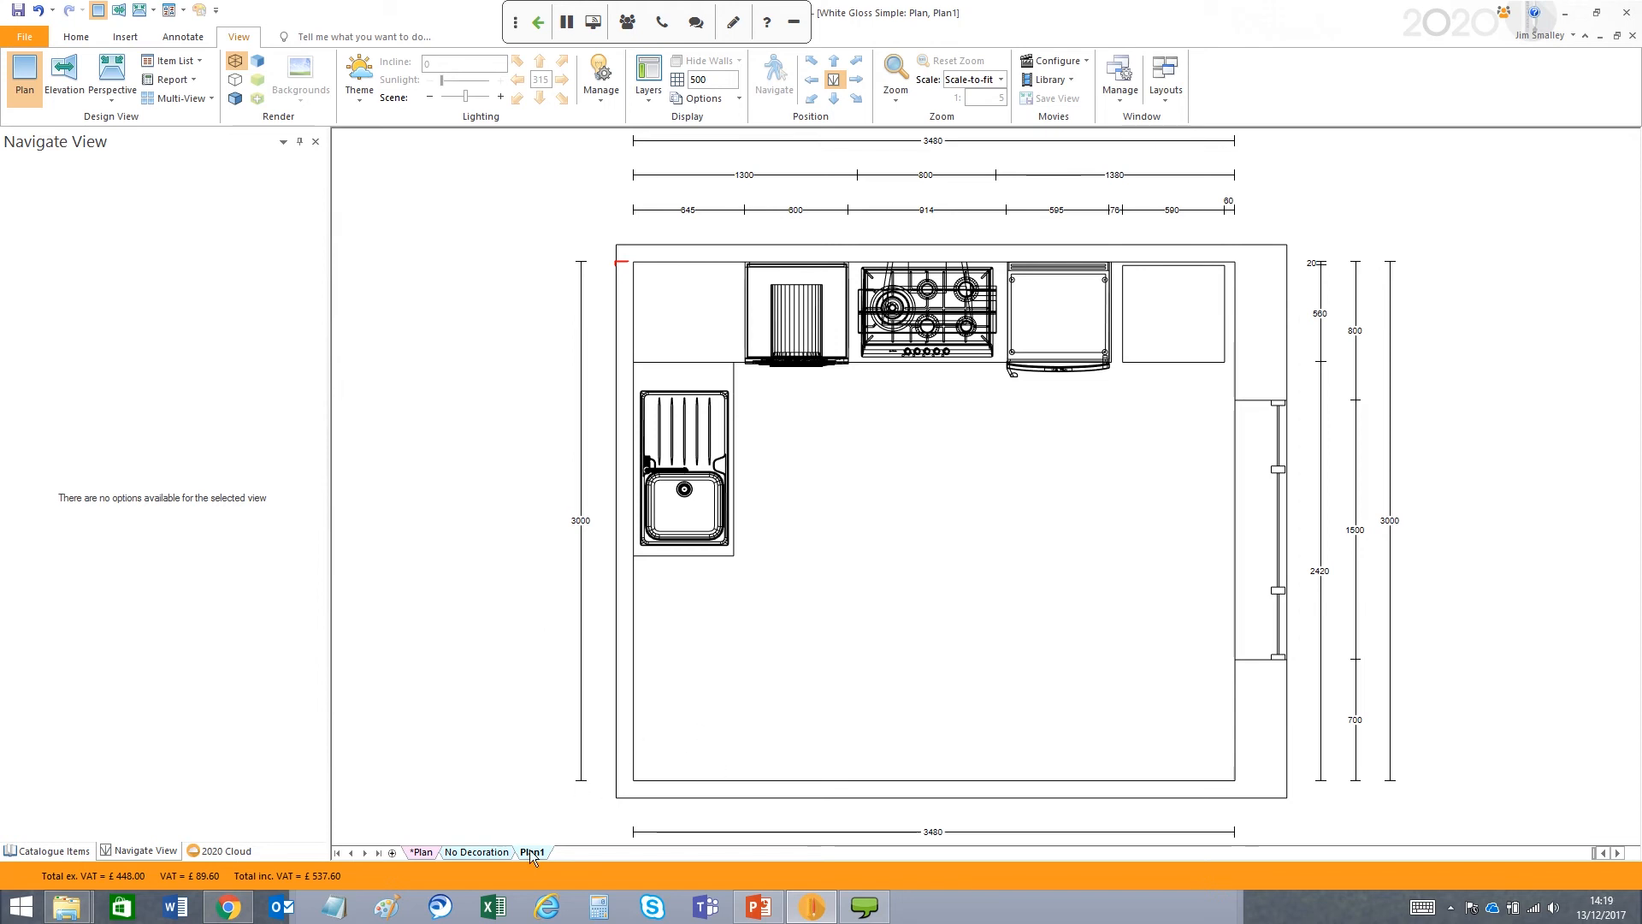
- Check the No Decoration and *Plan plan views, and compare the *Wall 1 elevation with Wall 1 - No Decoration
{"action": "left_click", "coordinate": [485, 852]}
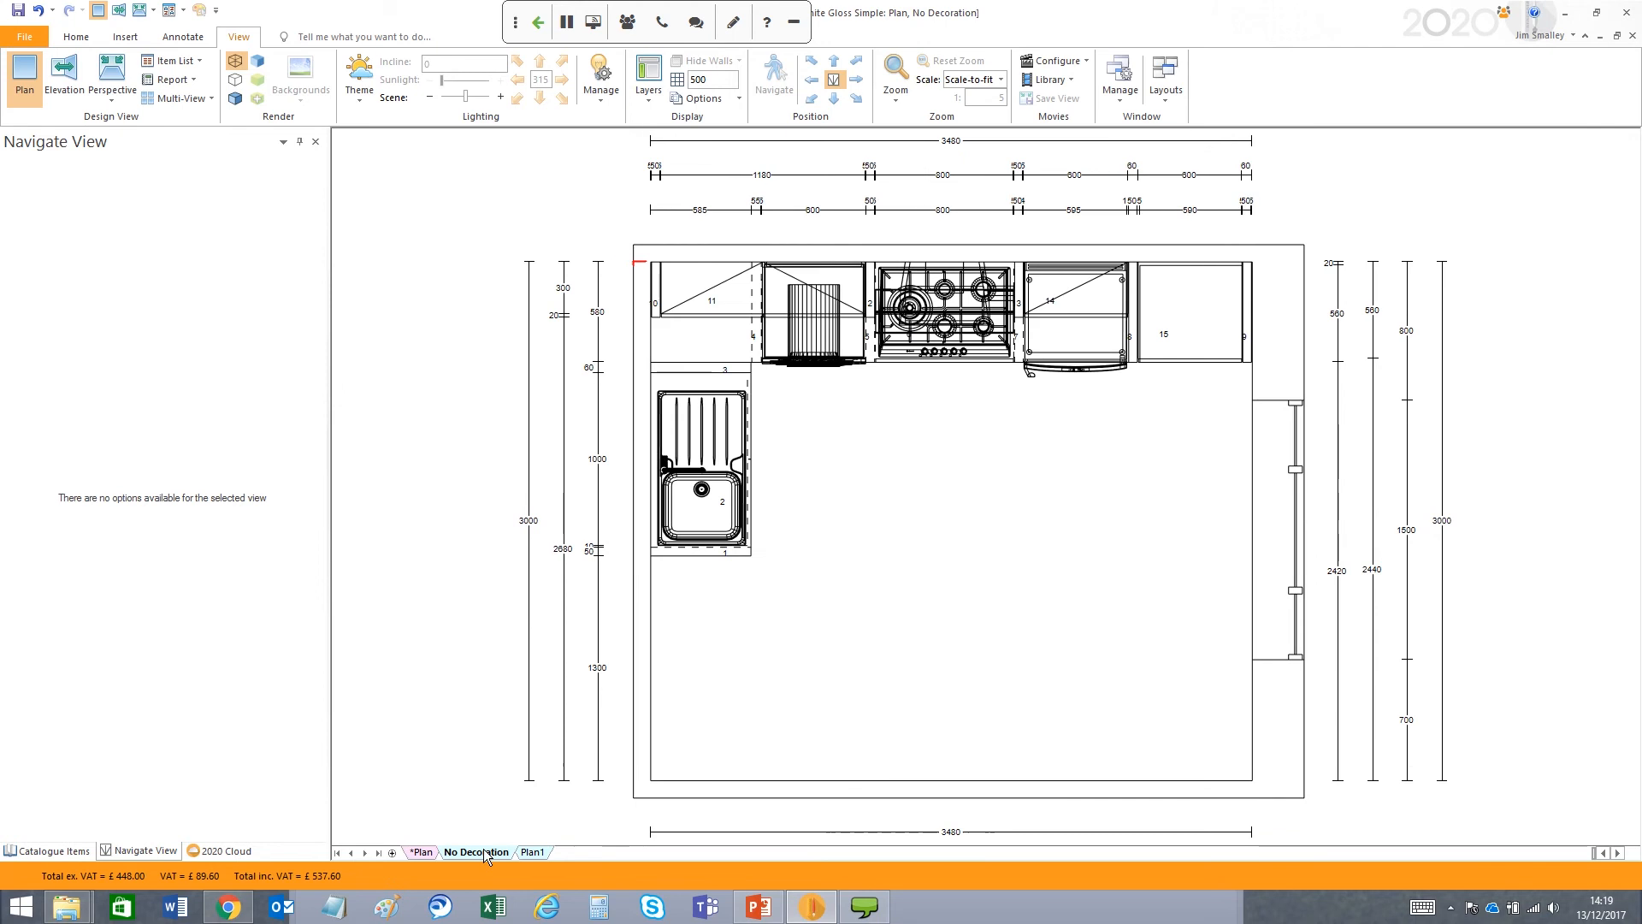
{"action": "left_click", "coordinate": [418, 852]}
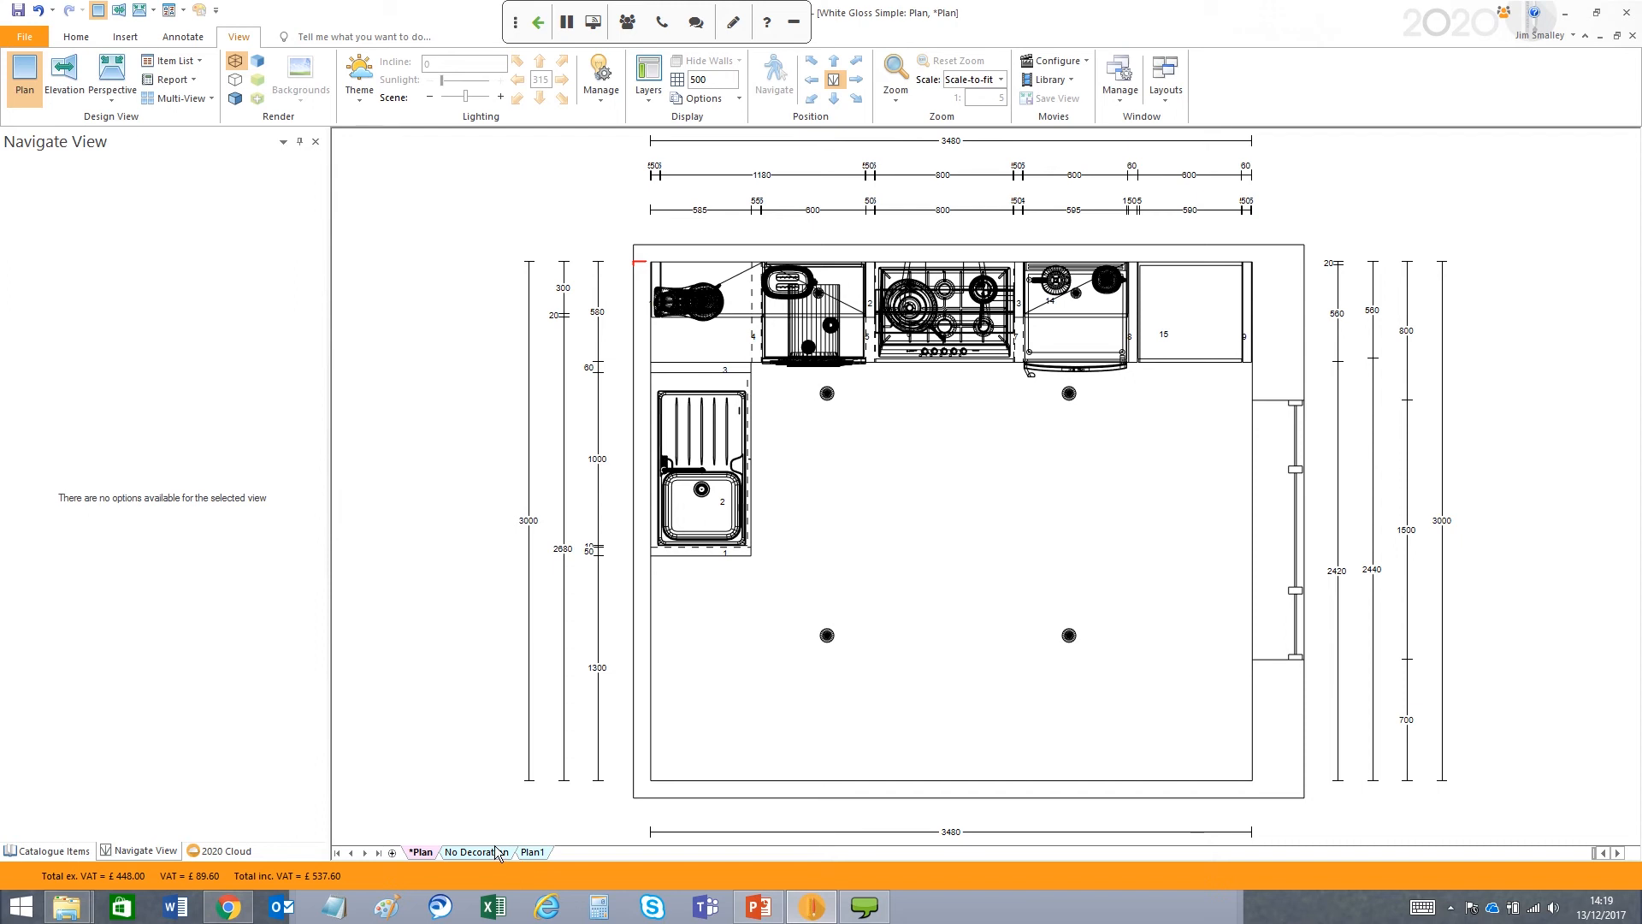
{"action": "left_click", "coordinate": [65, 85]}
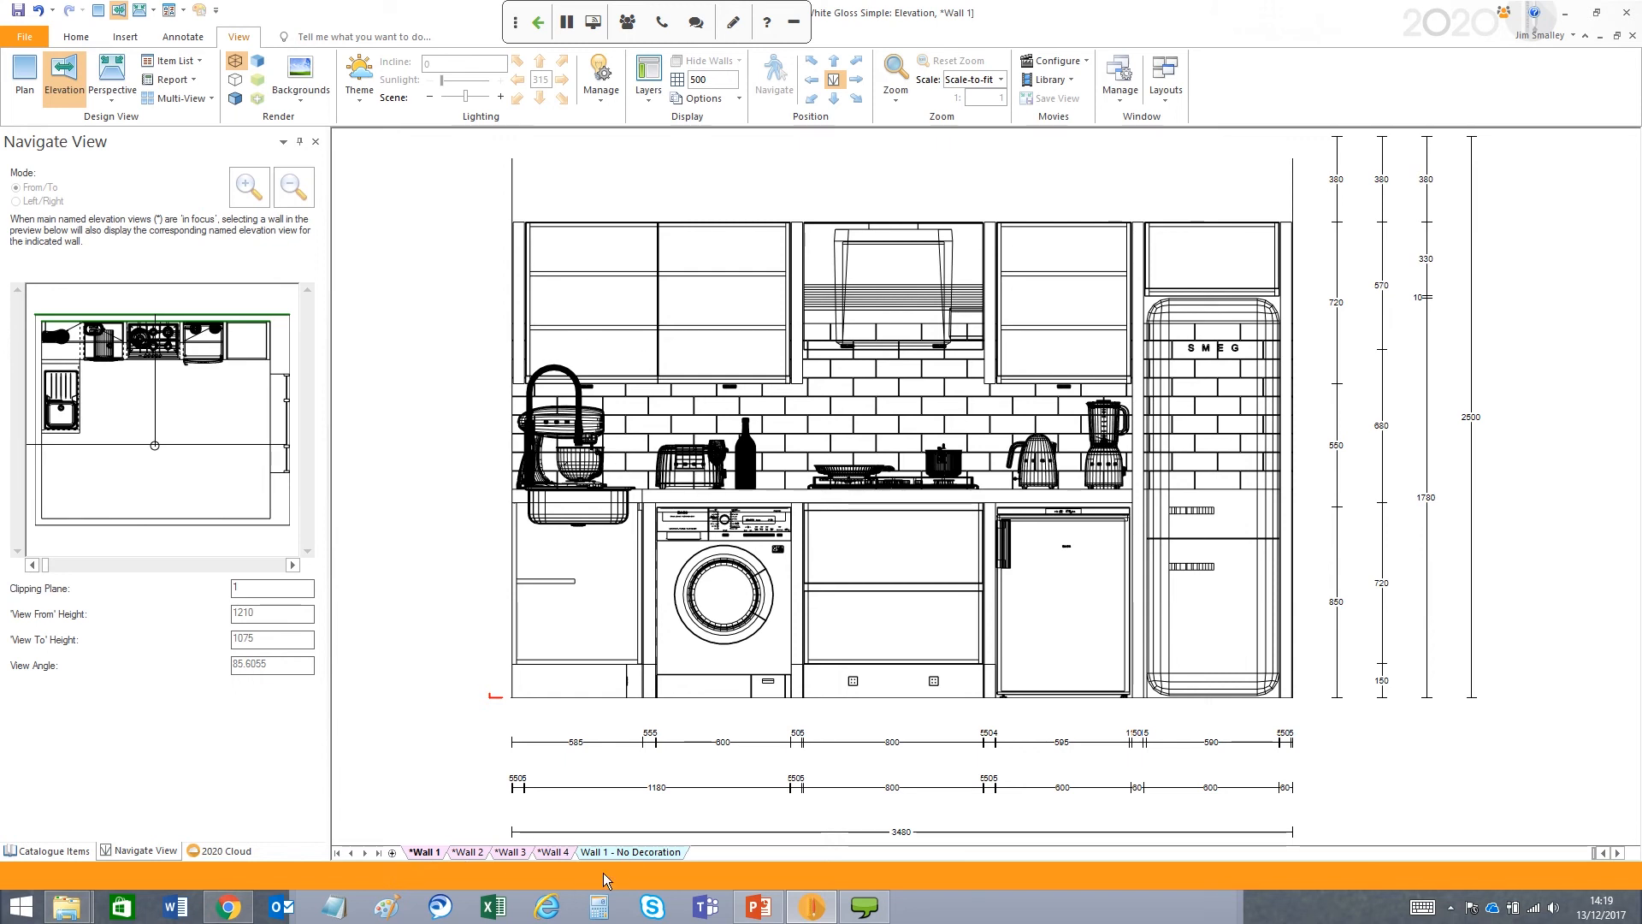
{"action": "left_click", "coordinate": [618, 853]}
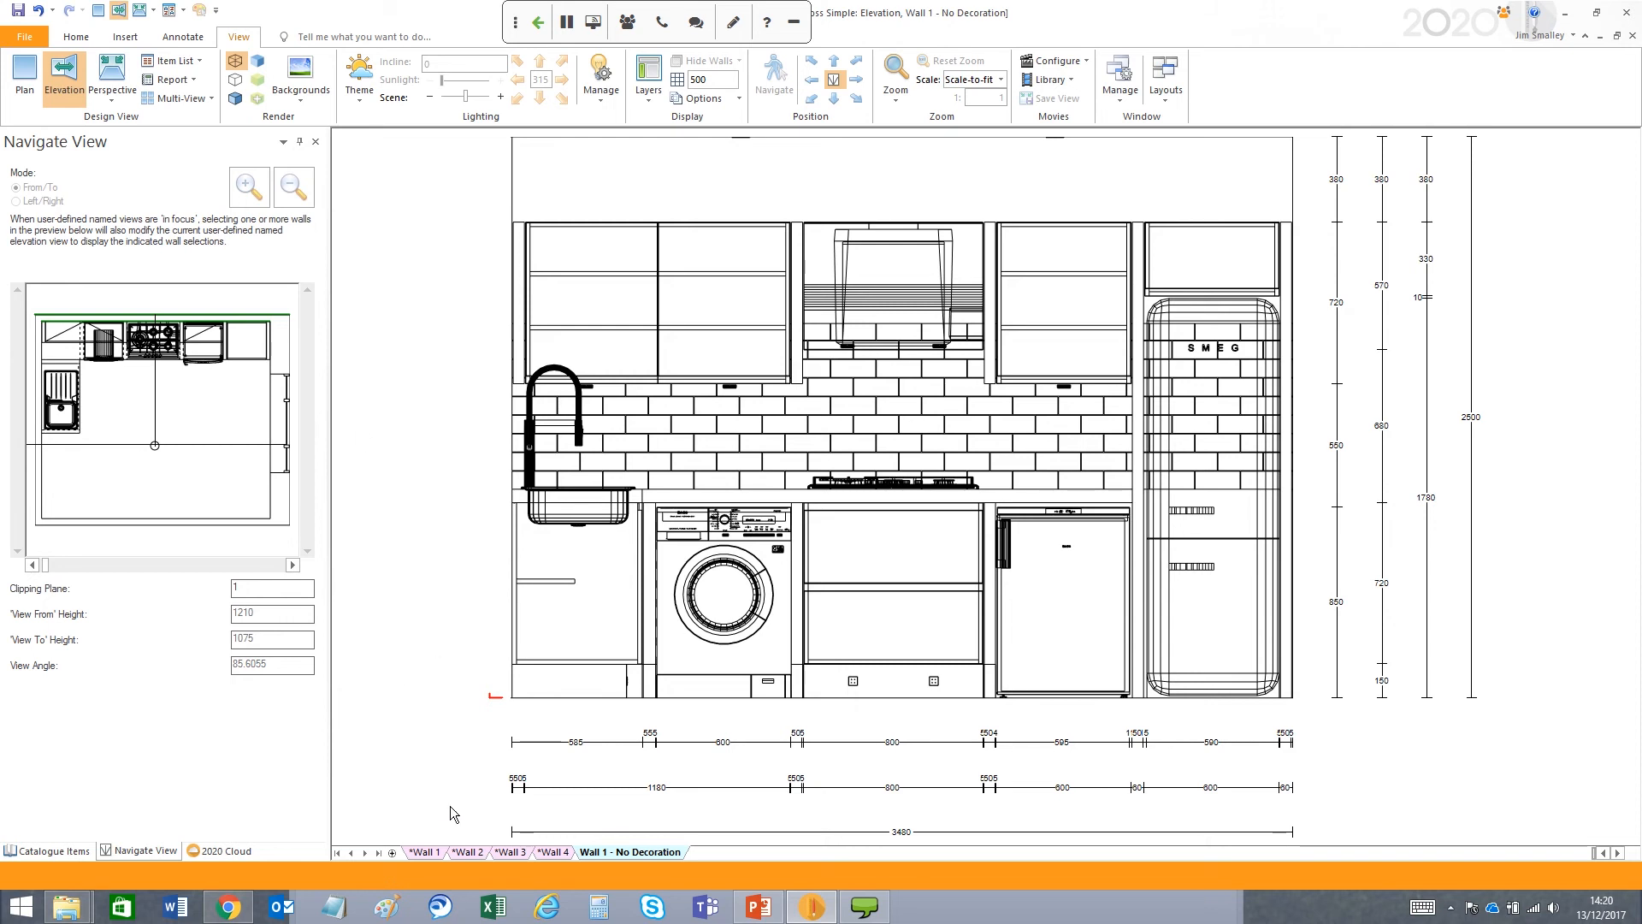
{"action": "left_click", "coordinate": [419, 853]}
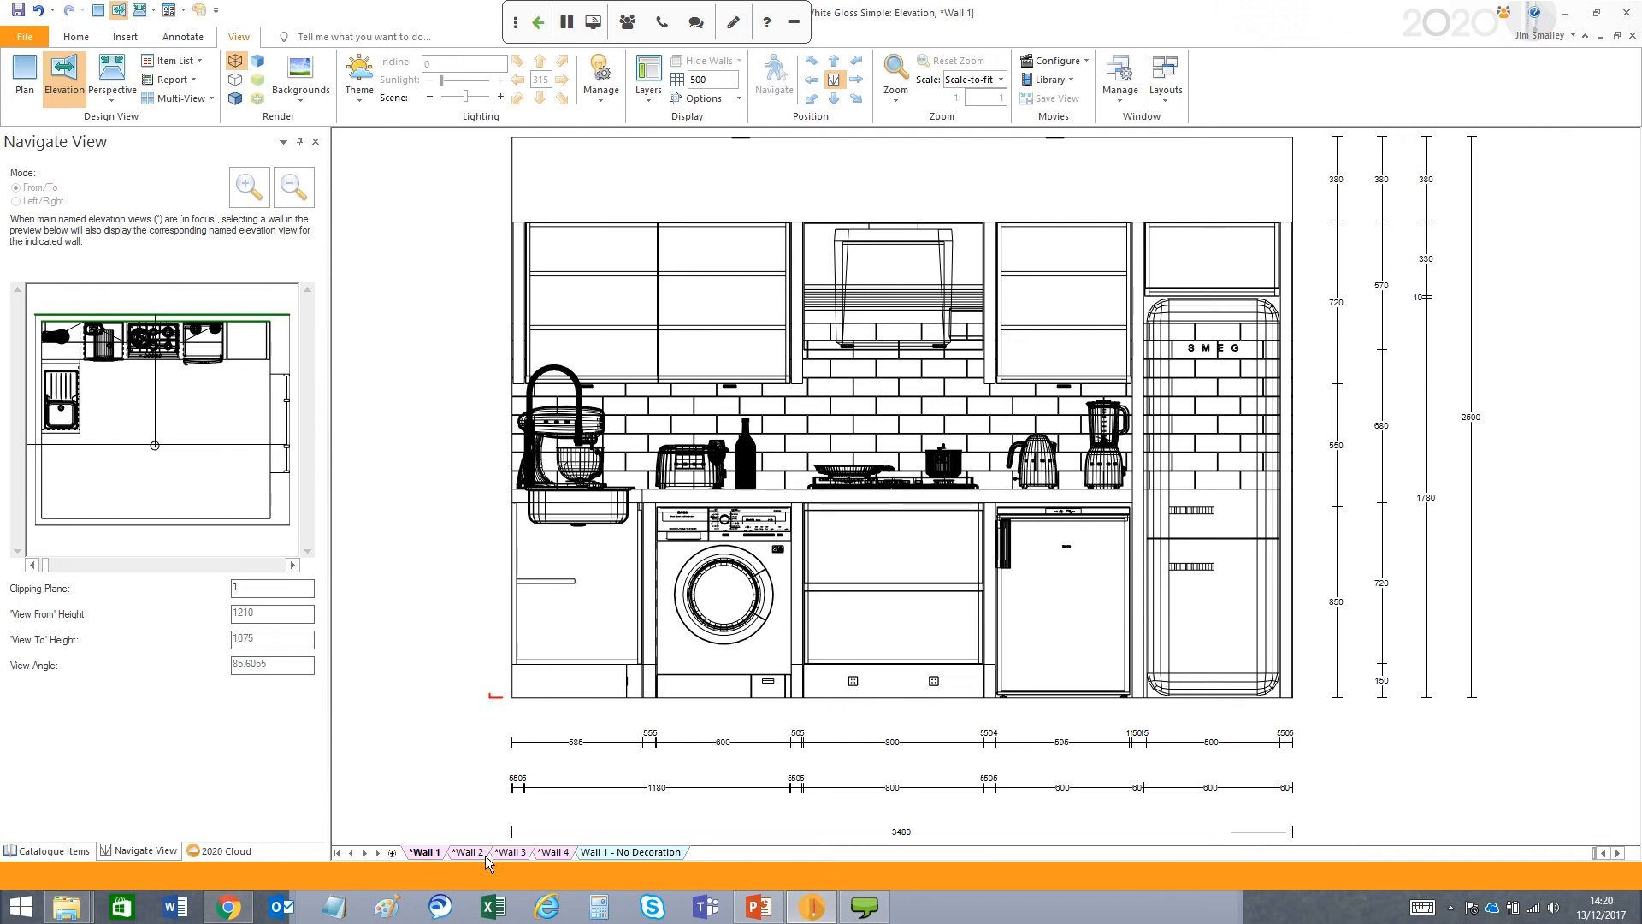
- Go through the main elevations of walls 2, 3, 4 and 1 using the plan preview, and view Wall 1 - No Decoration
{"action": "left_click", "coordinate": [283, 356]}
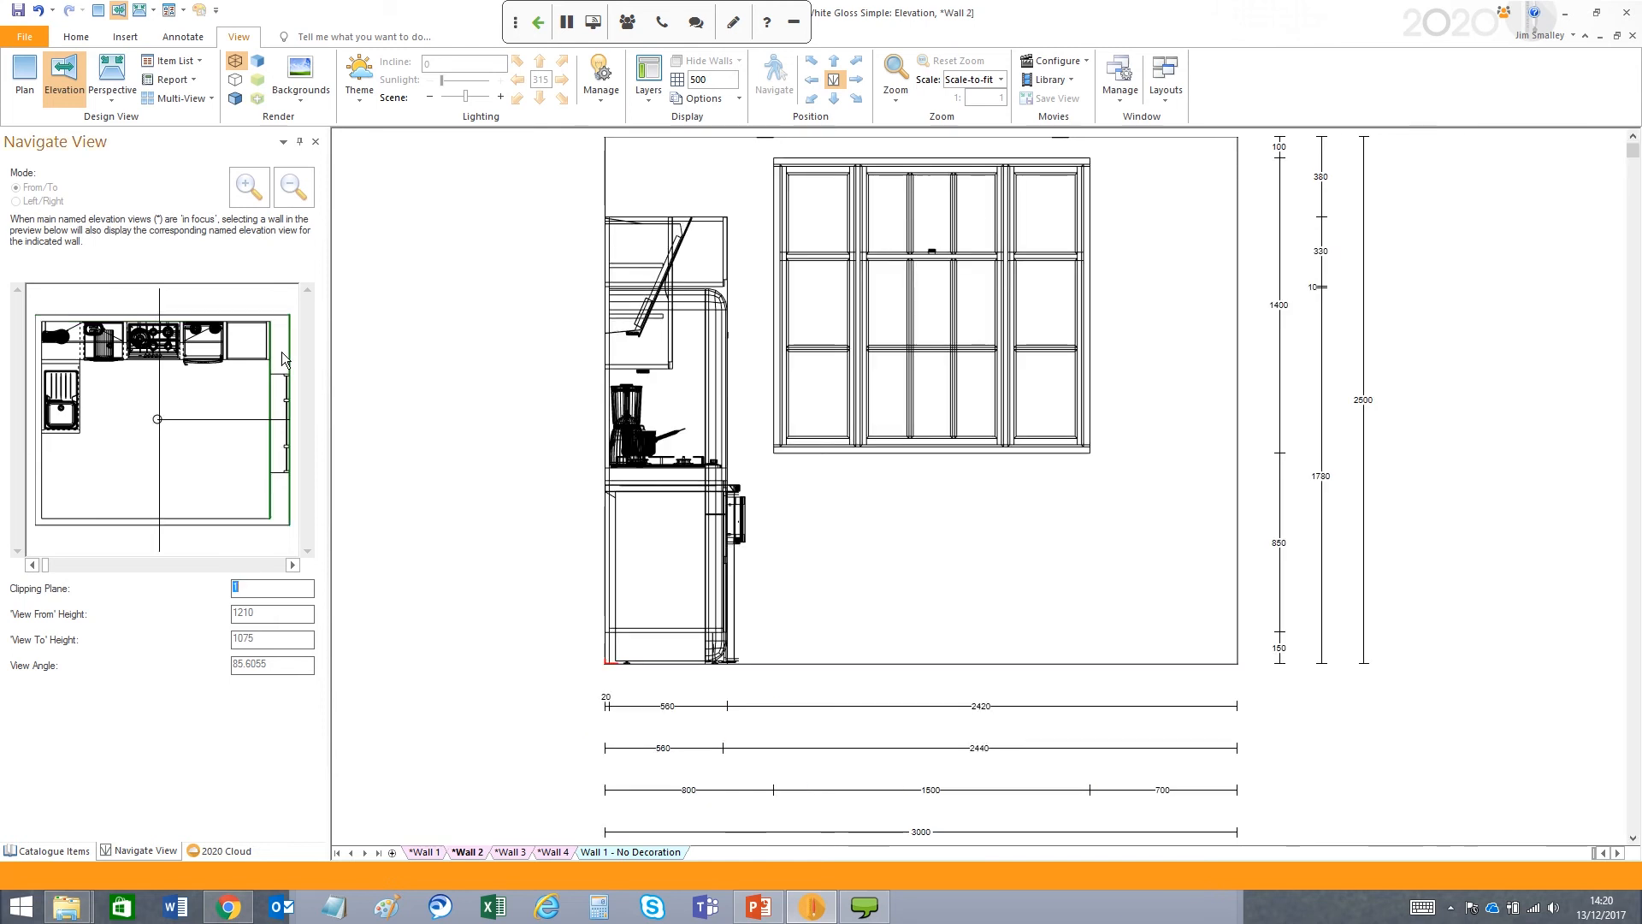
{"action": "left_click", "coordinate": [189, 521]}
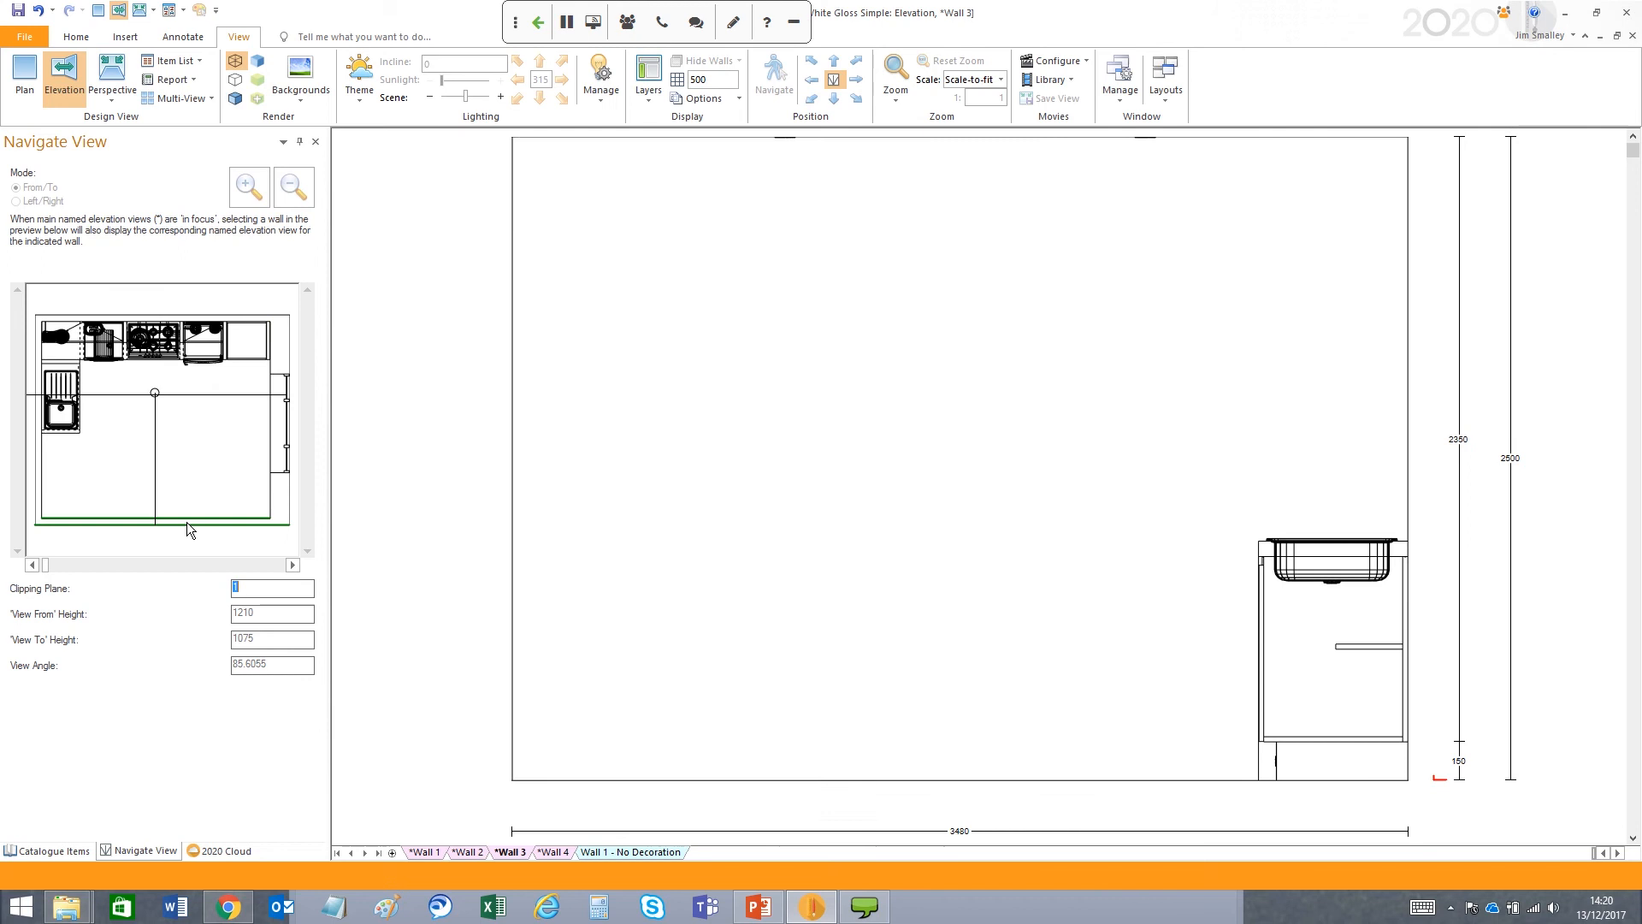
{"action": "left_click", "coordinate": [39, 448]}
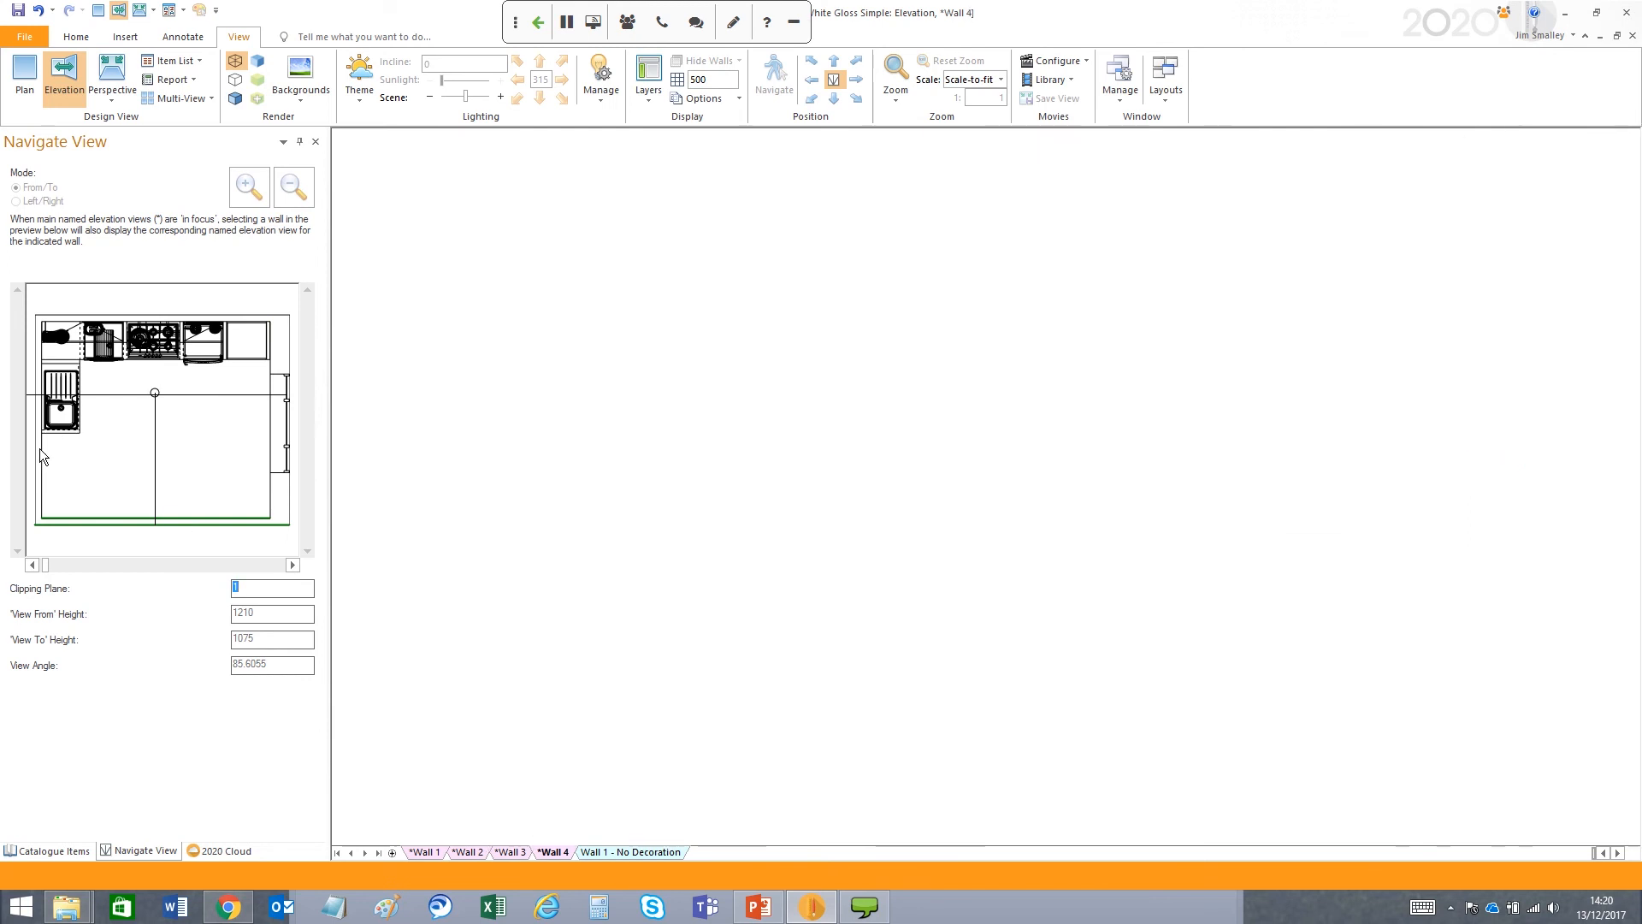
{"action": "left_click", "coordinate": [135, 316]}
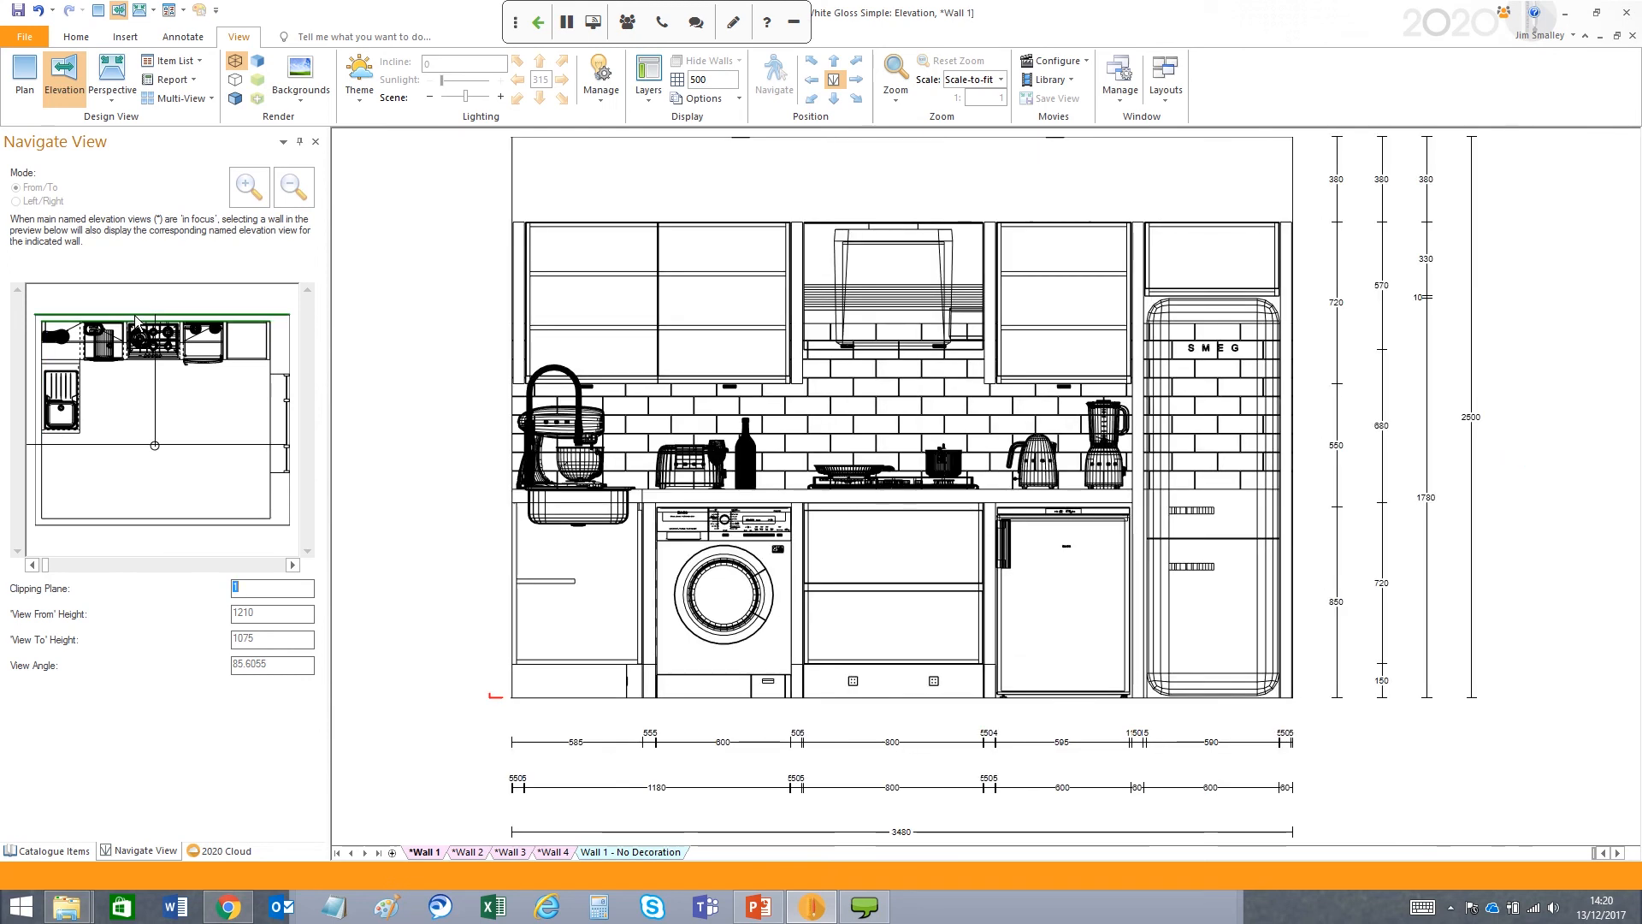
{"action": "left_click", "coordinate": [608, 854]}
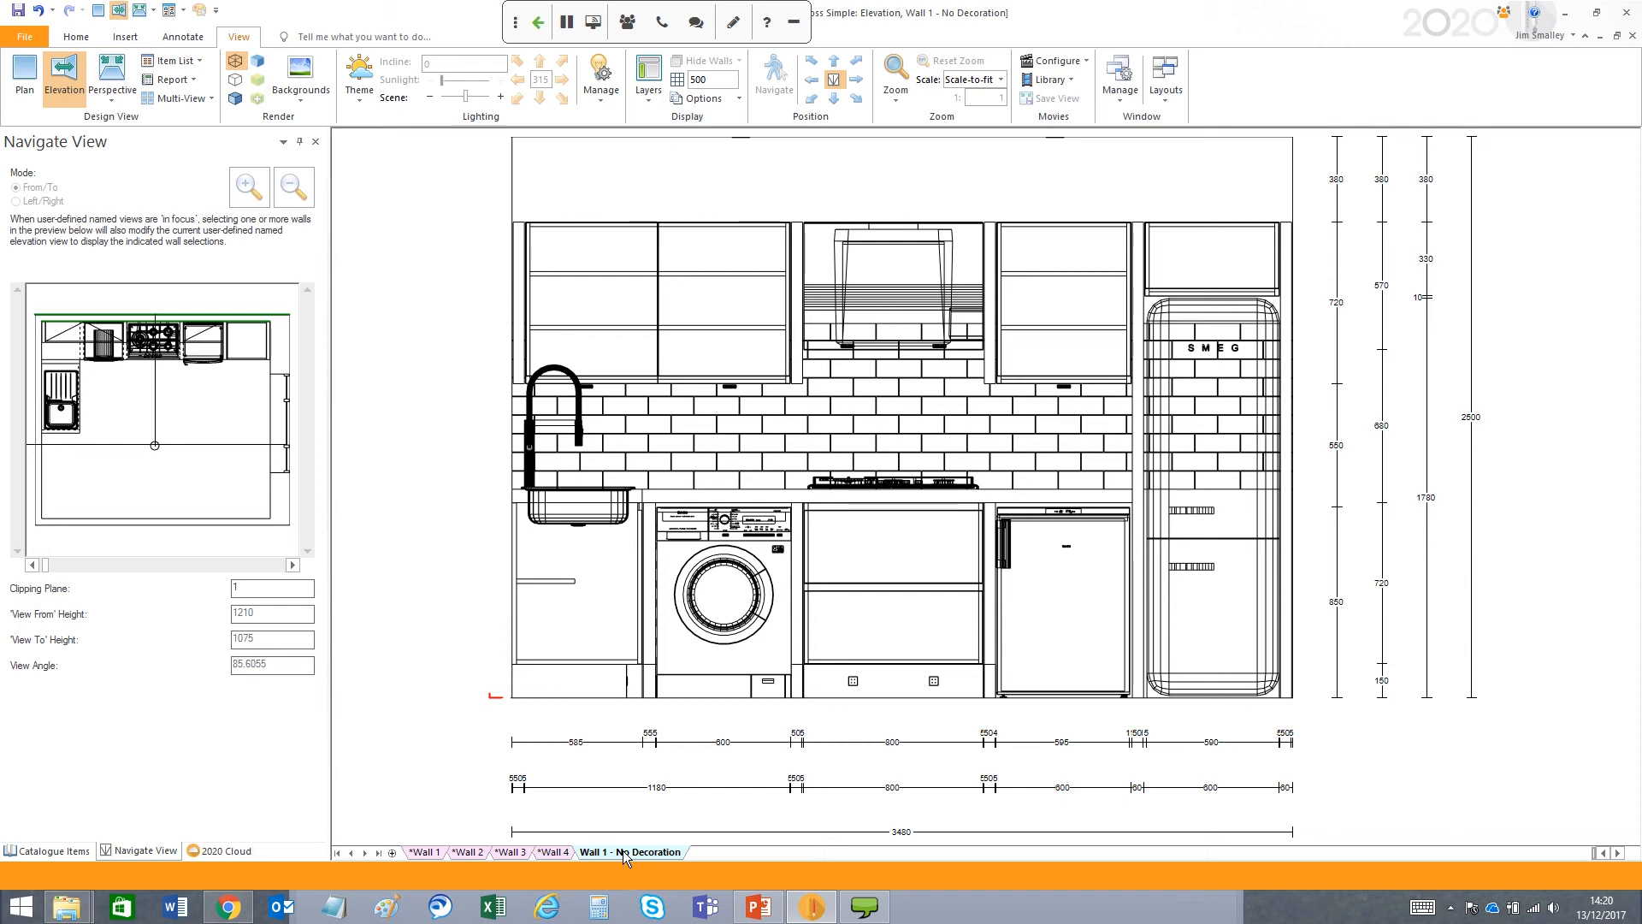
- Switch to the main *Perspective view and examine the available lighting themes without applying one
{"action": "left_click", "coordinate": [114, 76]}
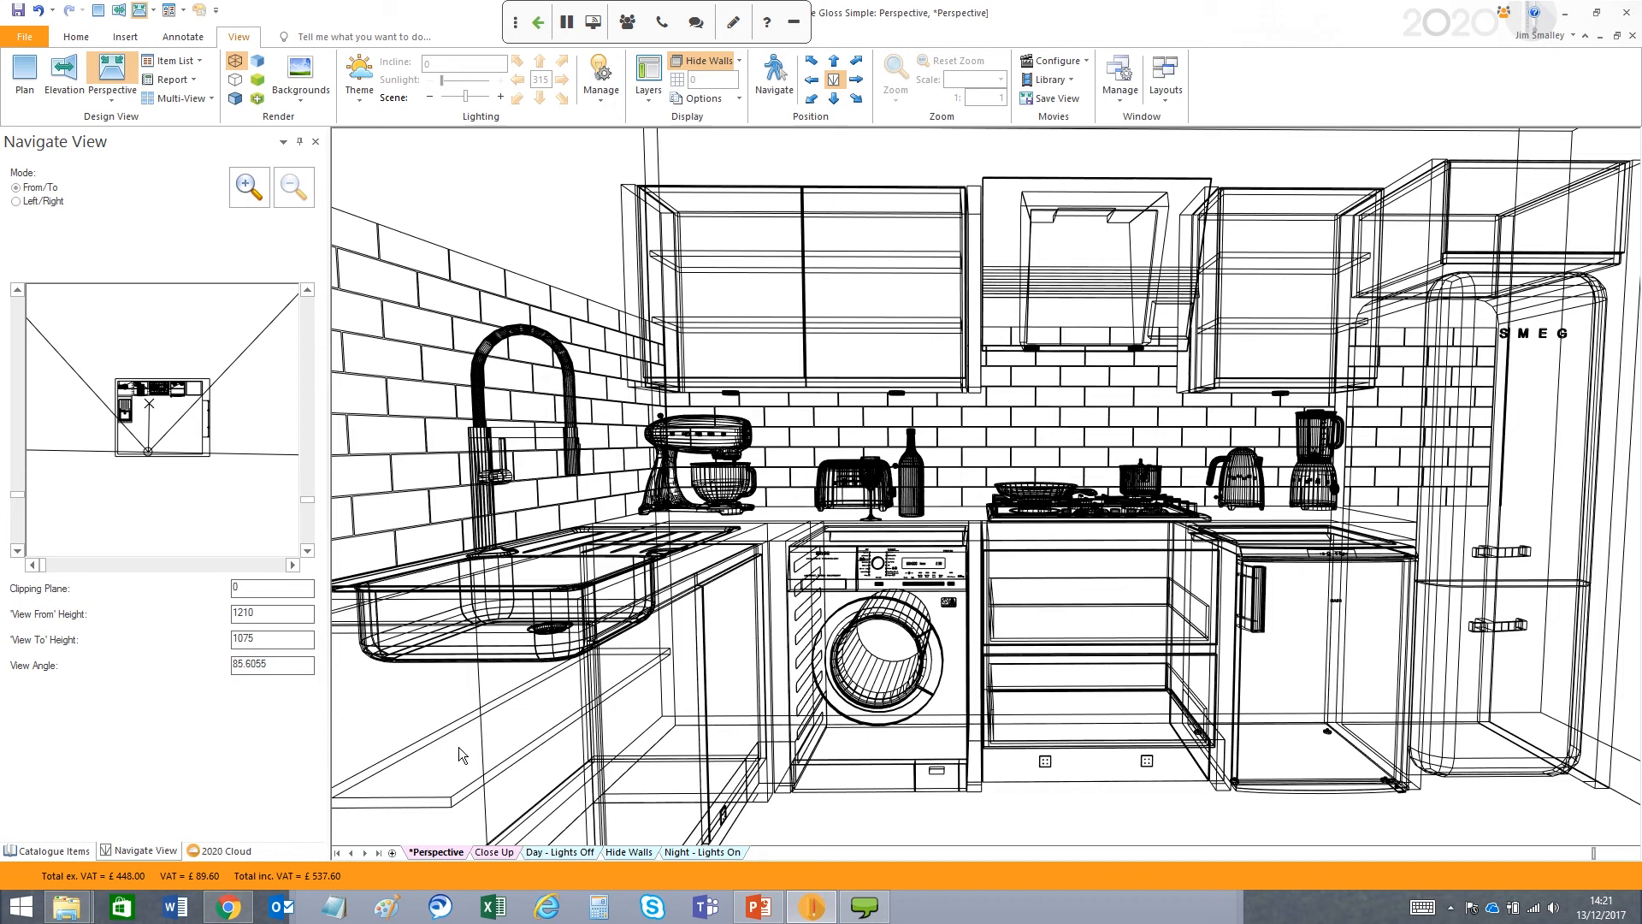
{"action": "left_click", "coordinate": [360, 101]}
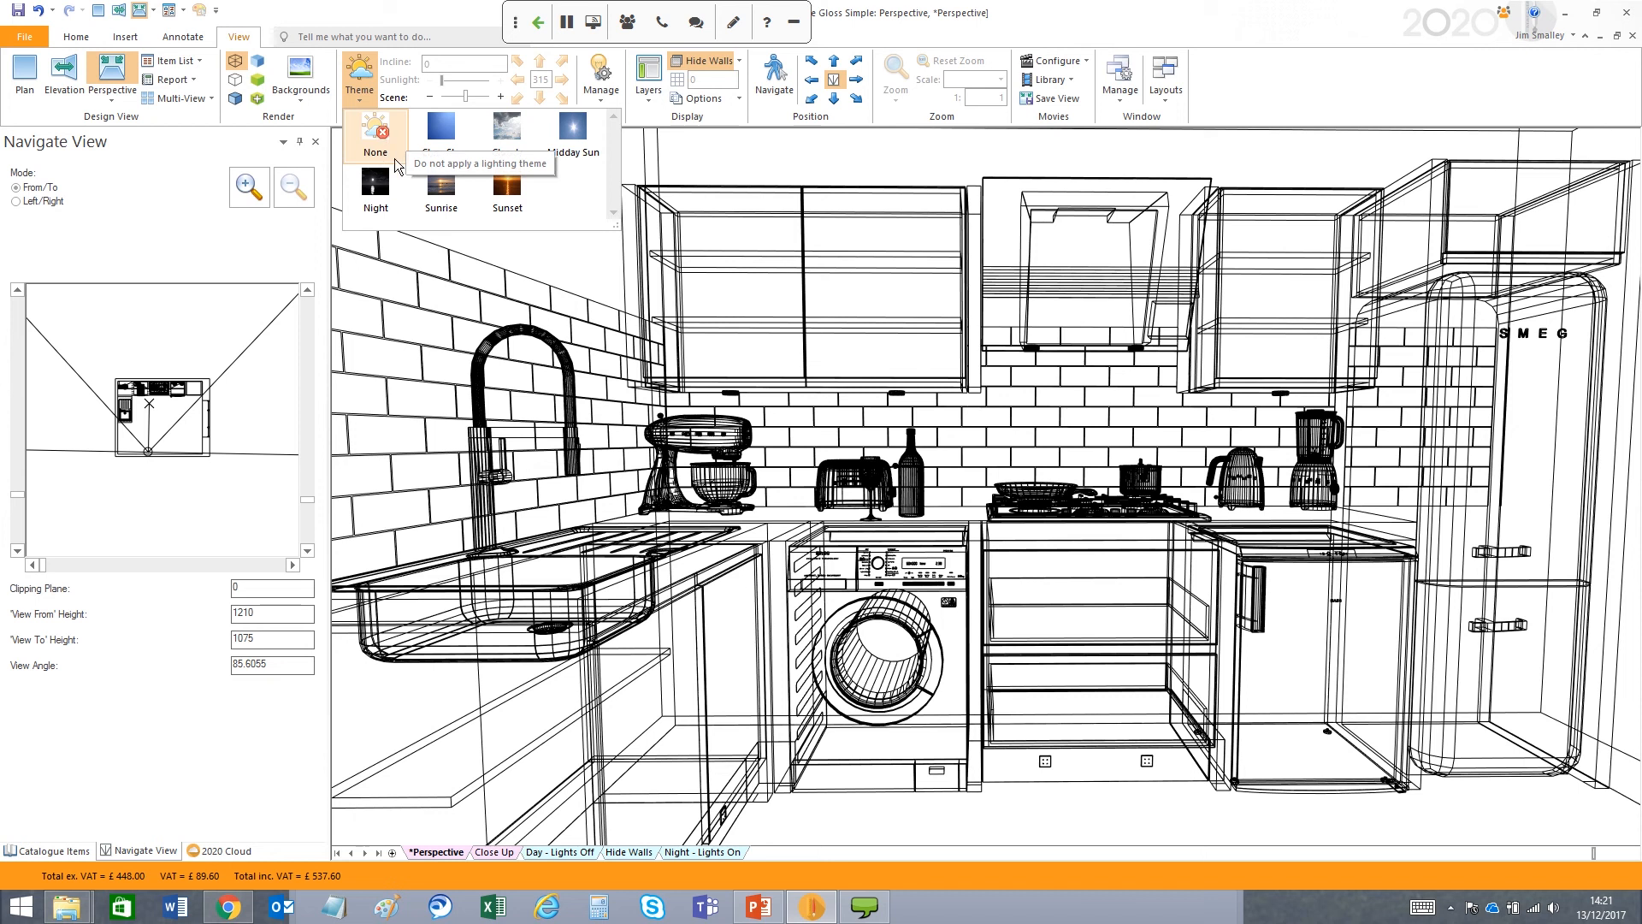
{"action": "left_click", "coordinate": [362, 6]}
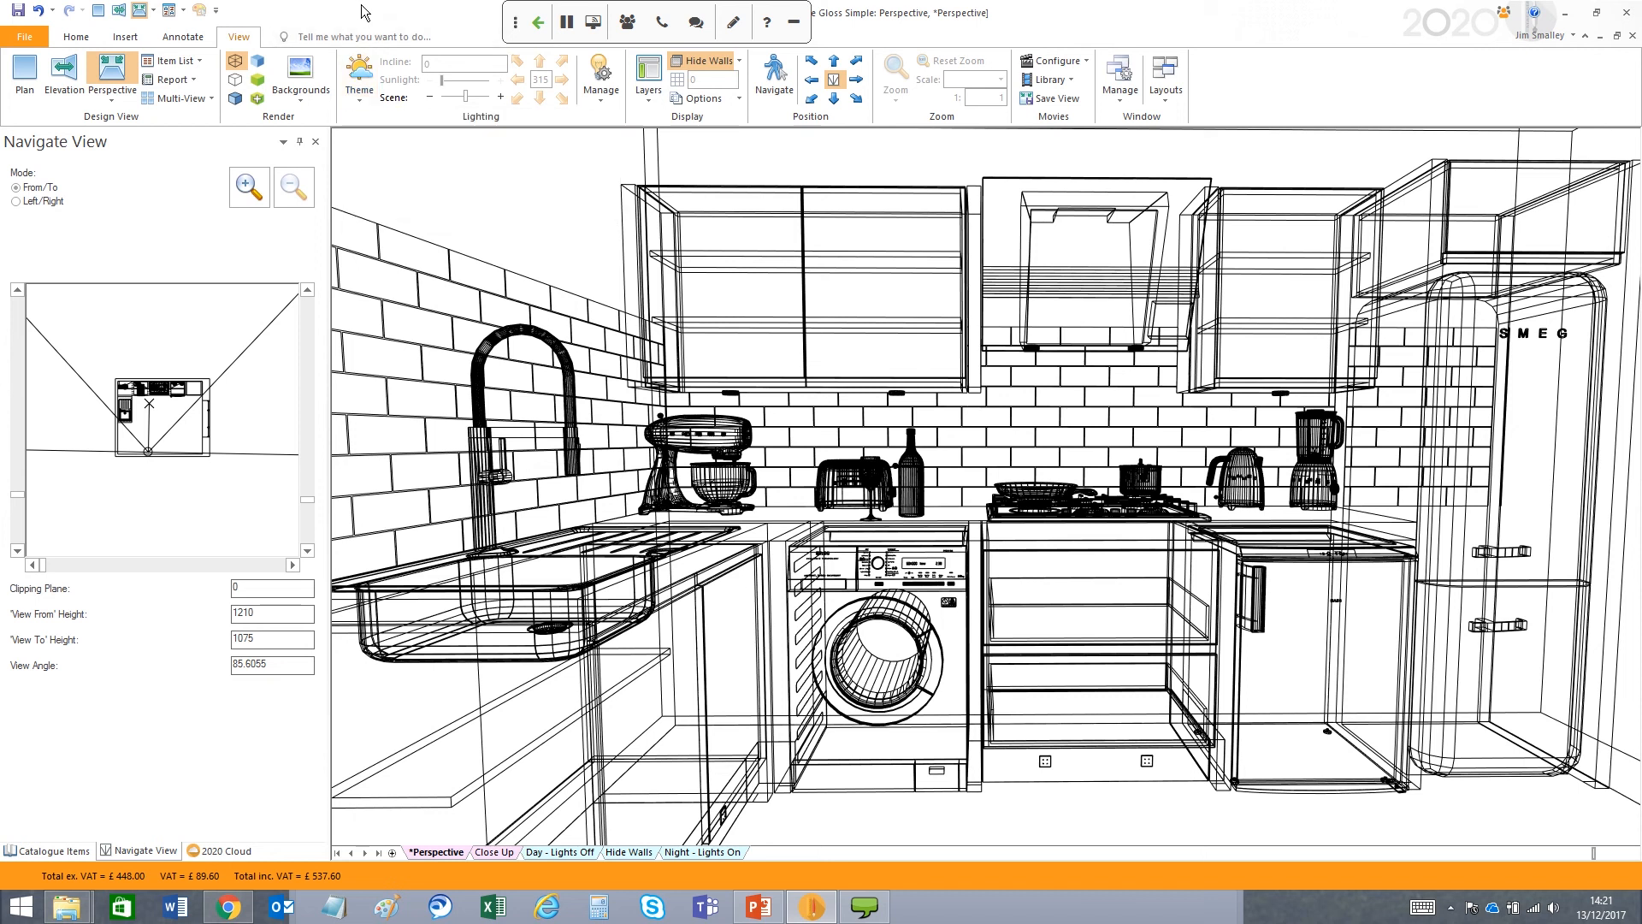
{"action": "left_click", "coordinate": [358, 103]}
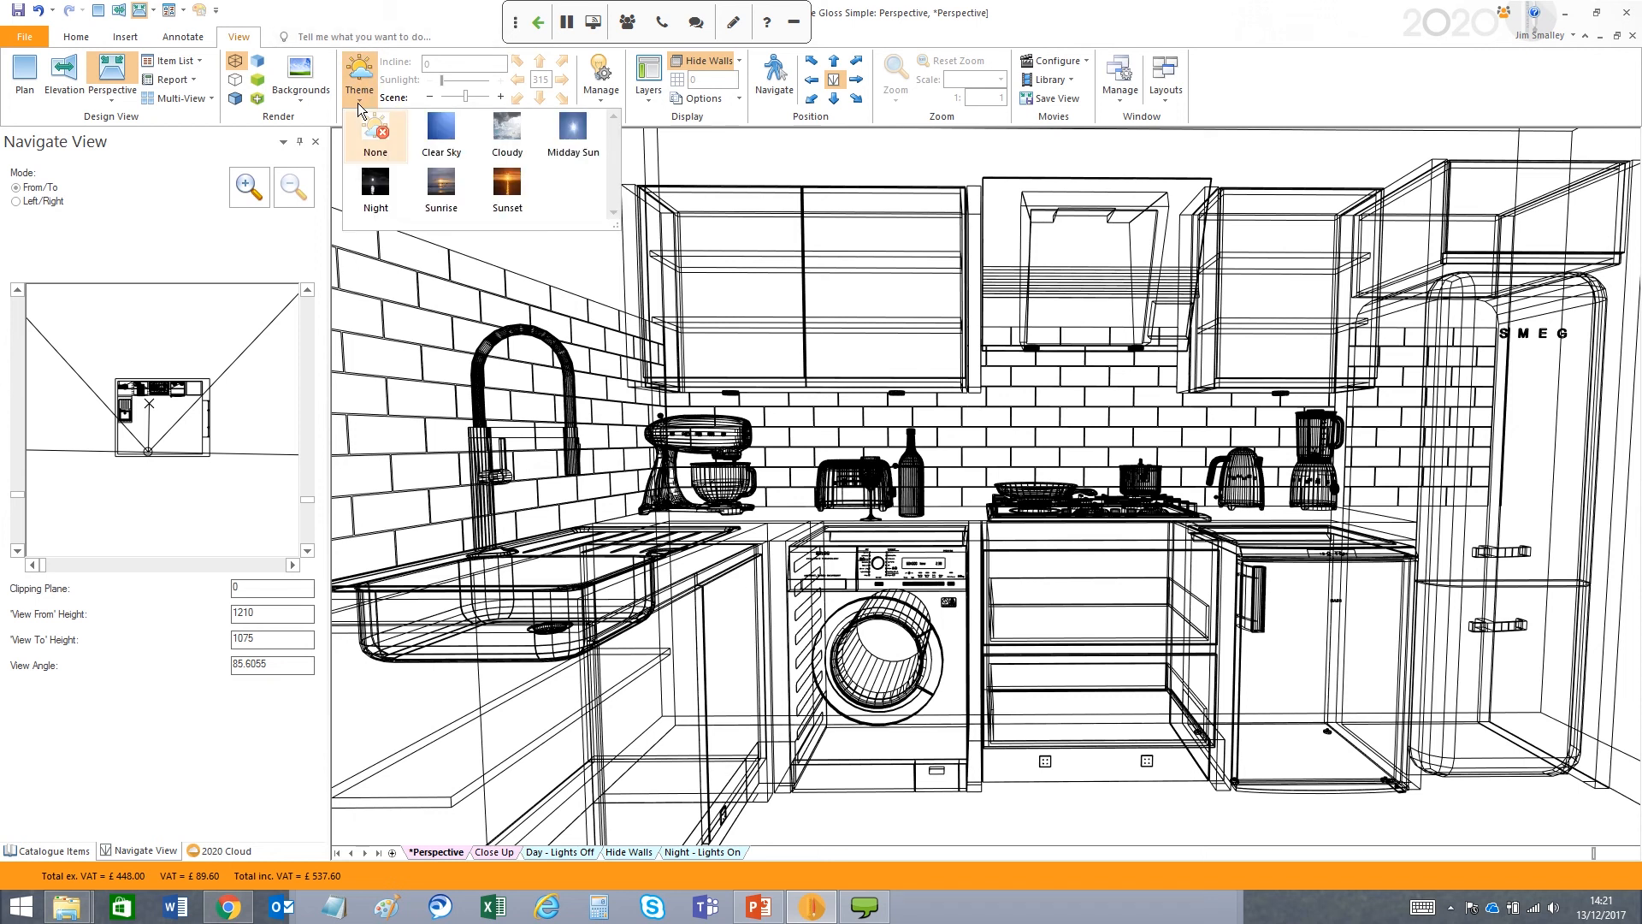
{"action": "left_click", "coordinate": [396, 26]}
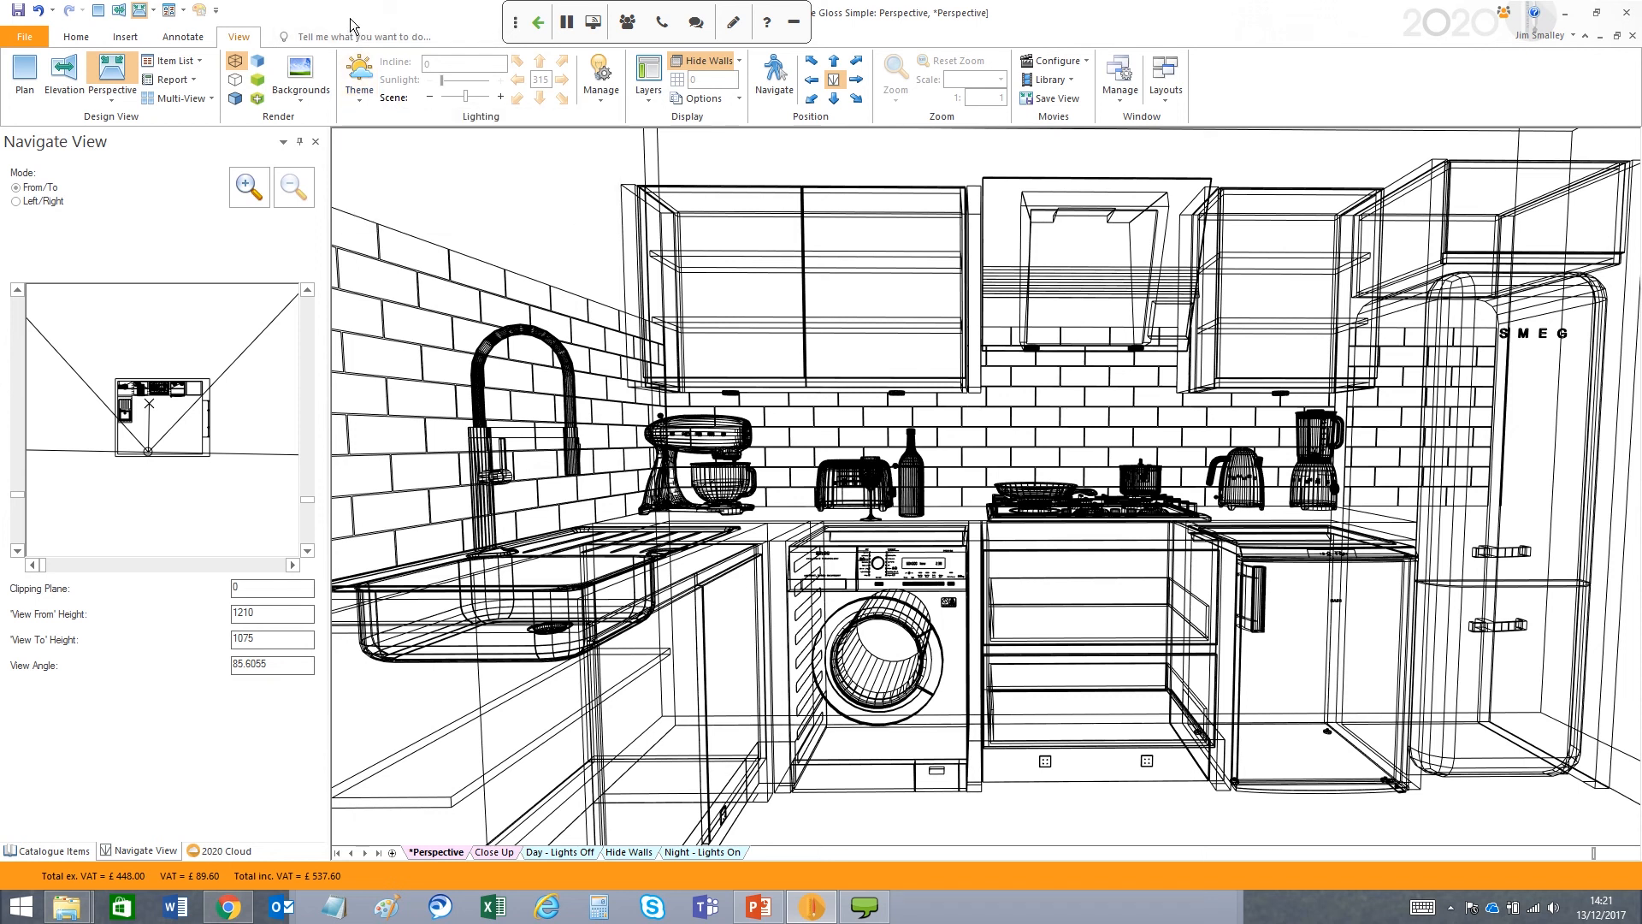
- Render the *Perspective view realistically with materials and shadows, check its lighting theme, and view the Close Up view
{"action": "left_click", "coordinate": [258, 81]}
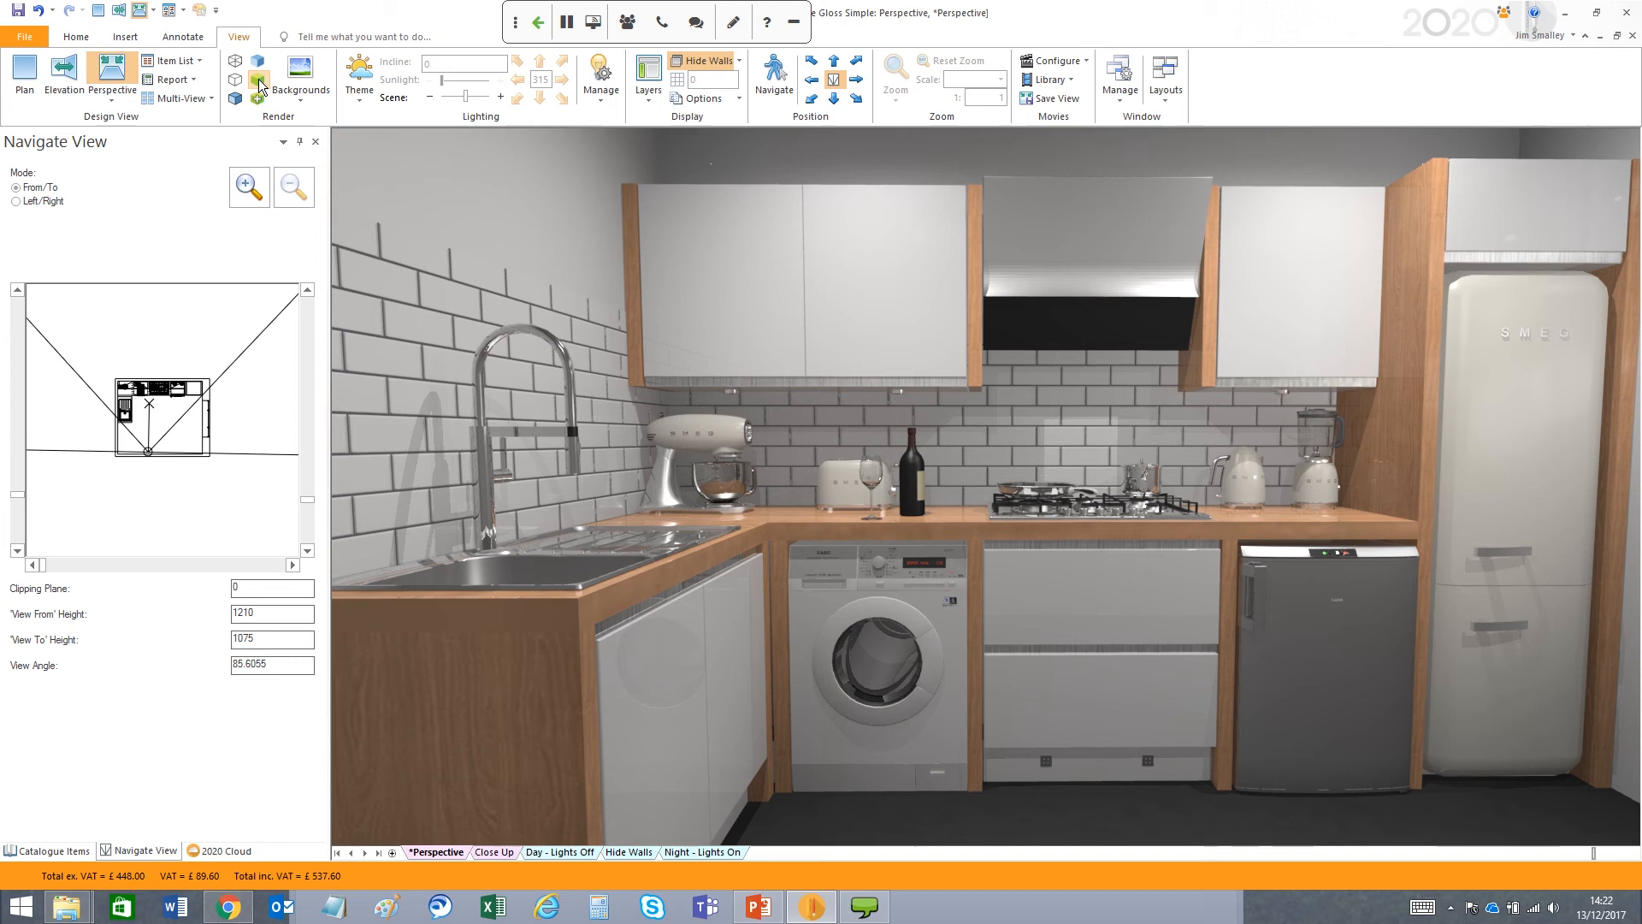
{"action": "left_click", "coordinate": [358, 103]}
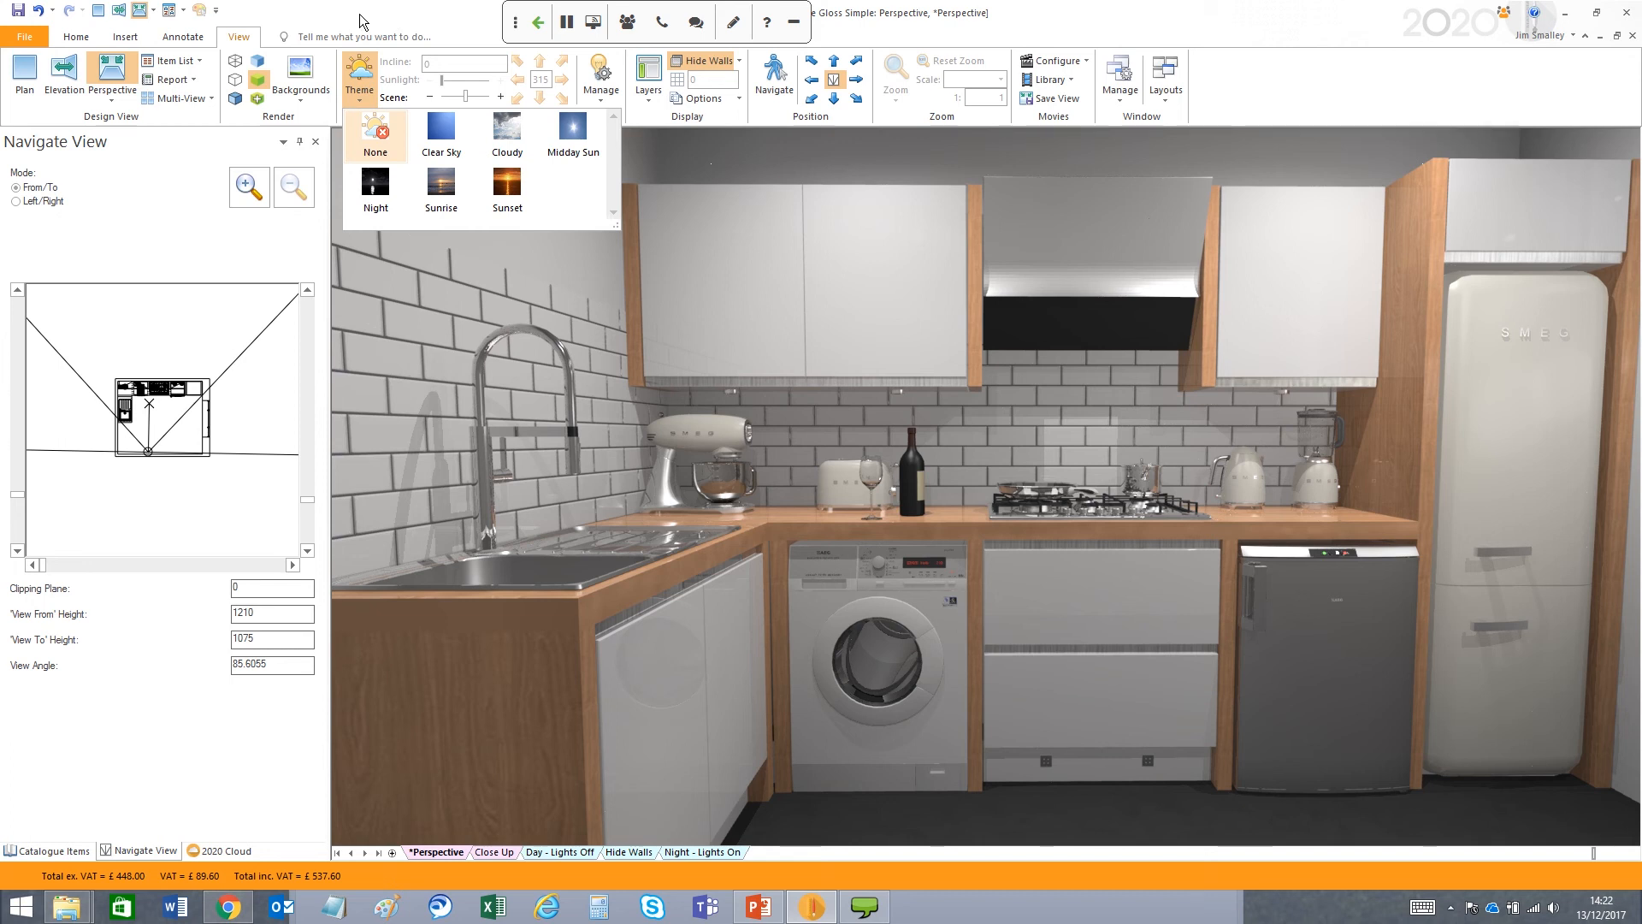
{"action": "left_click", "coordinate": [360, 14]}
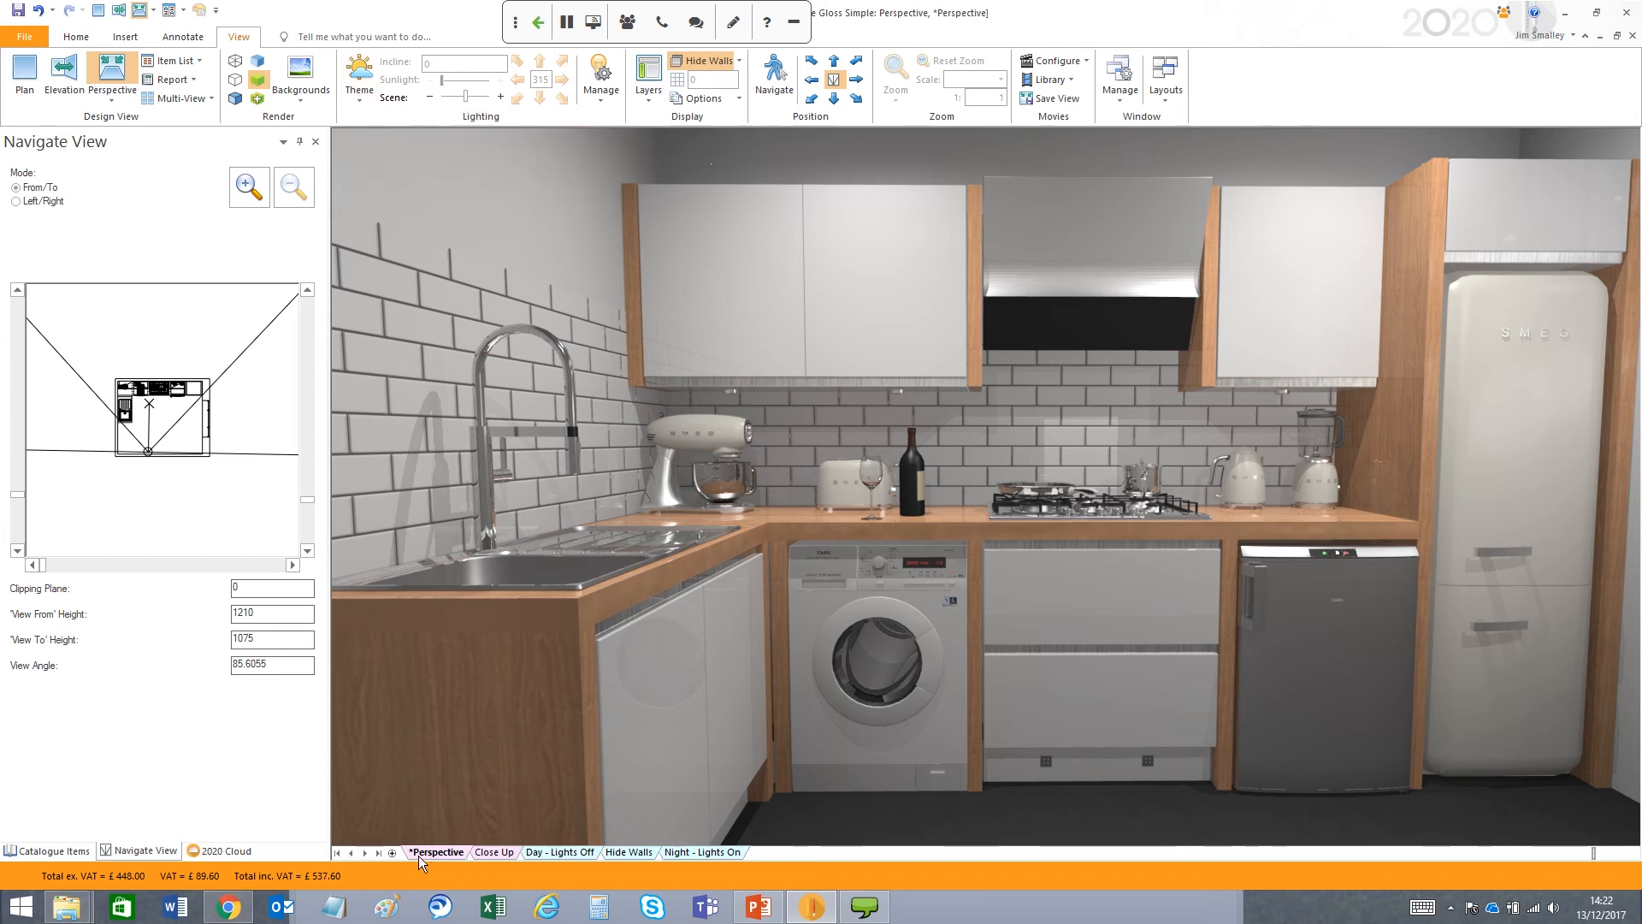
{"action": "left_click", "coordinate": [492, 853]}
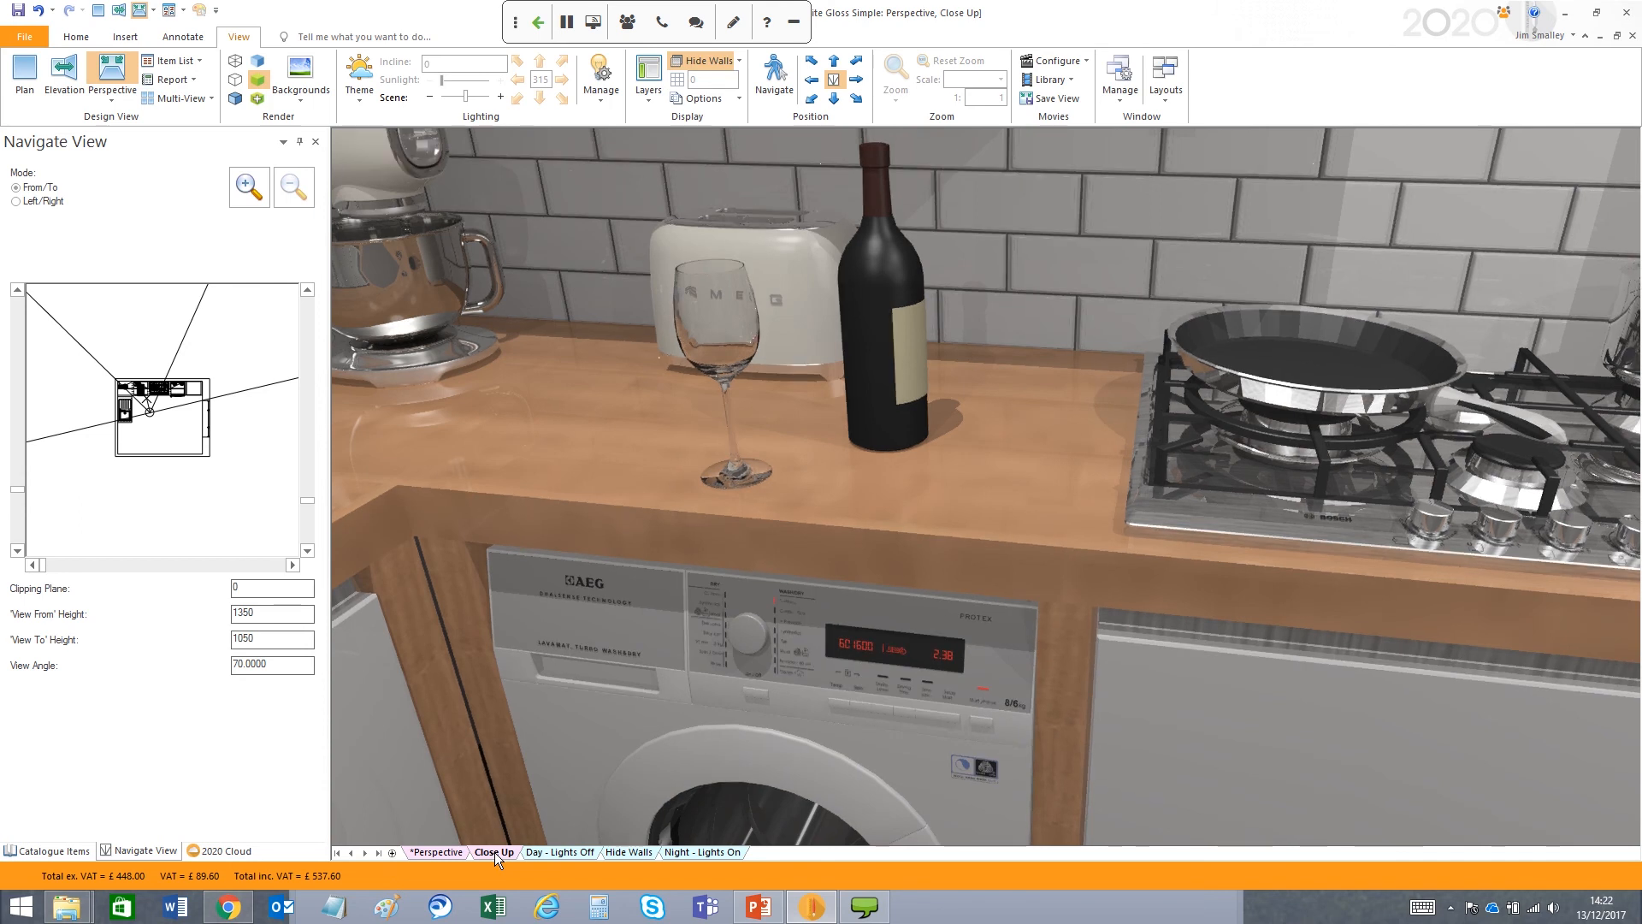
- Check the lighting and layer sharing settings of the Close Up and Night - Lights On perspective views
{"action": "right_click", "coordinate": [494, 852]}
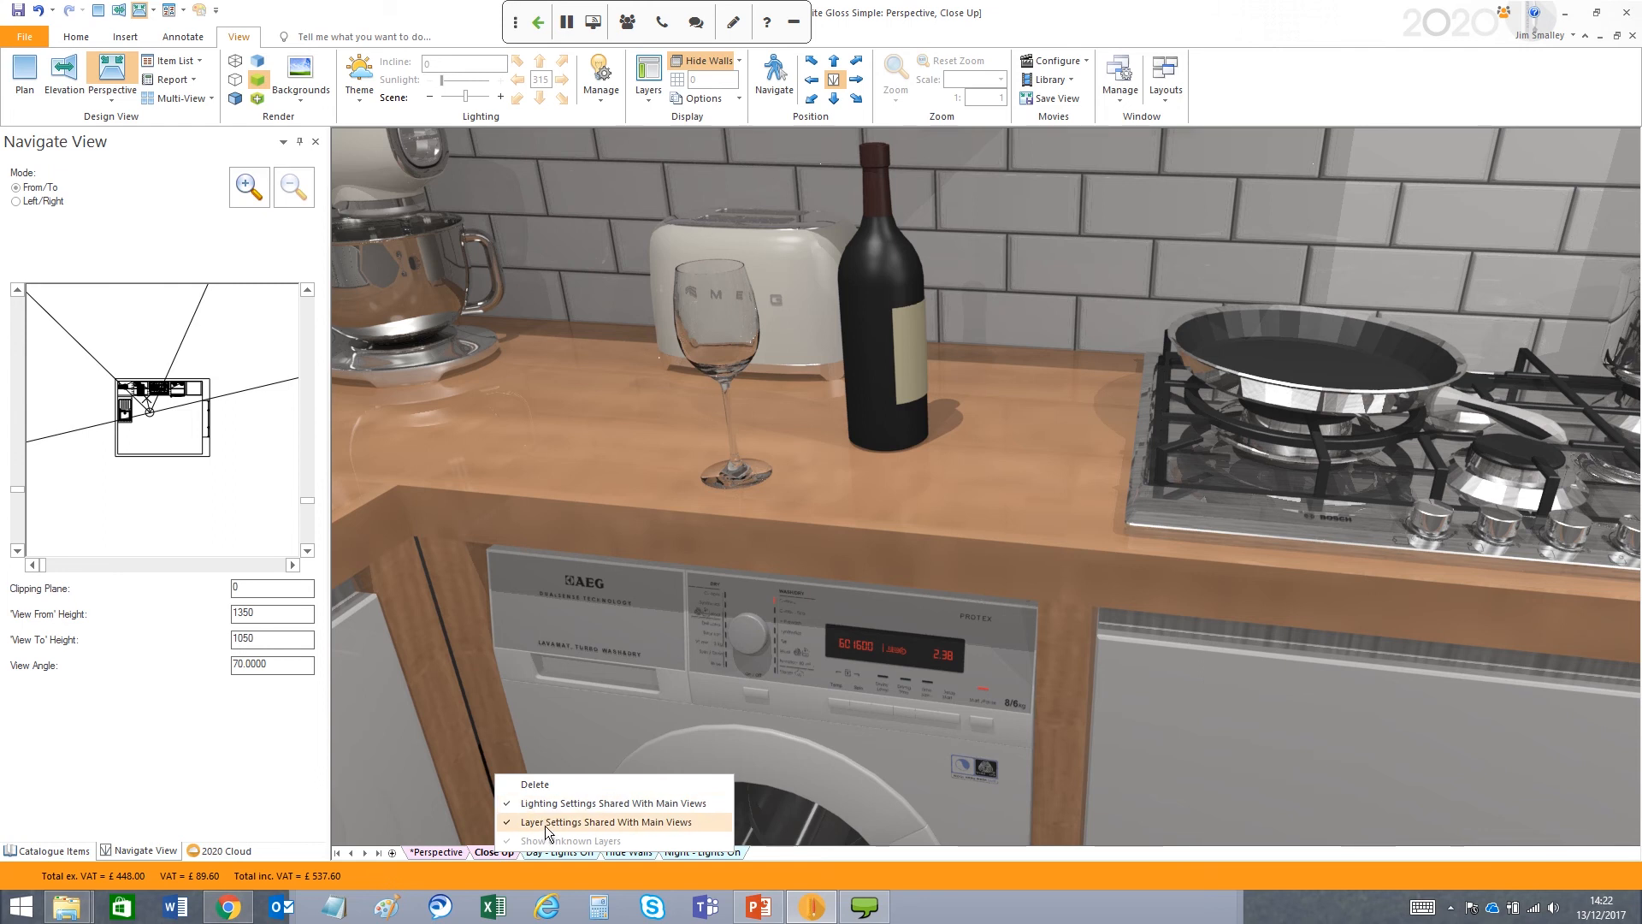
{"action": "left_click", "coordinate": [496, 870]}
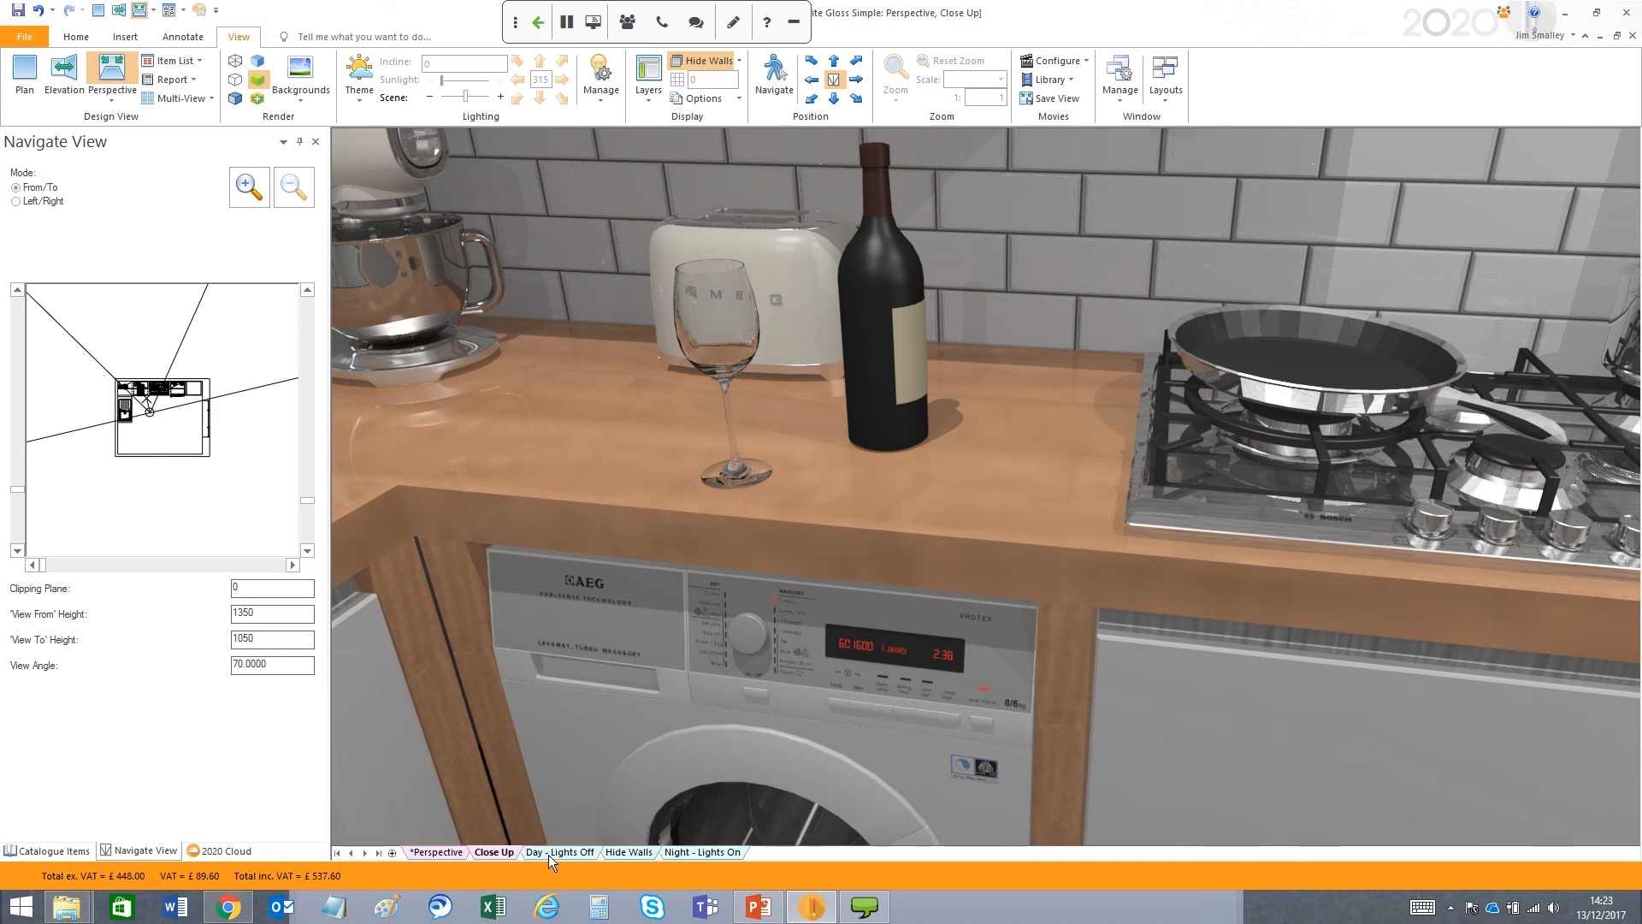
{"action": "left_click", "coordinate": [671, 853]}
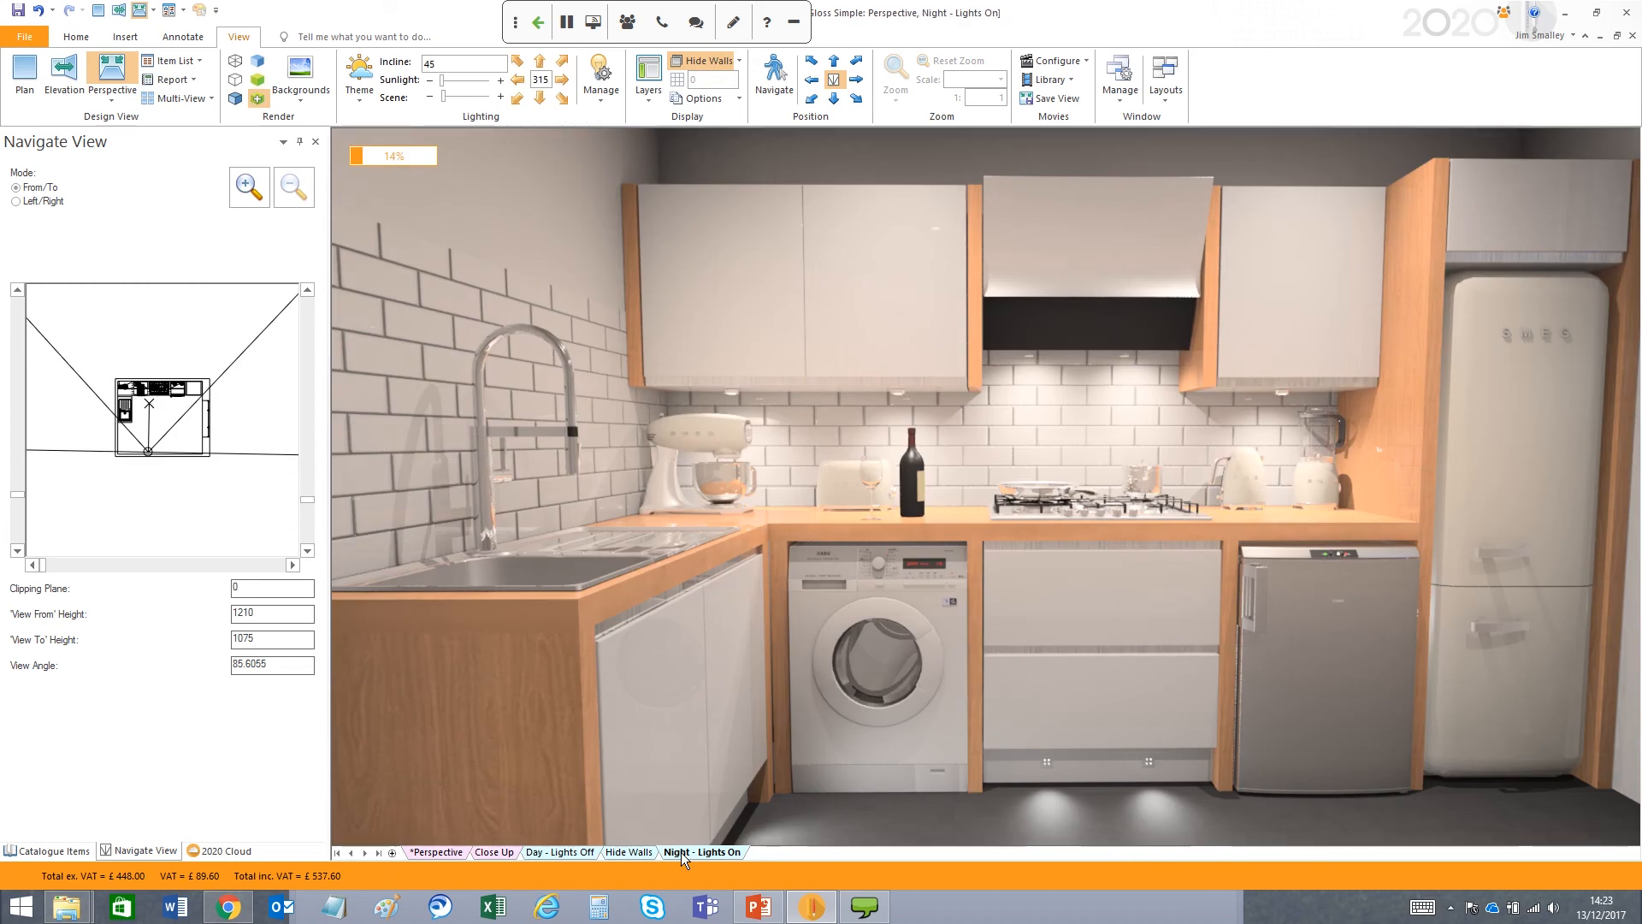
{"action": "right_click", "coordinate": [681, 852]}
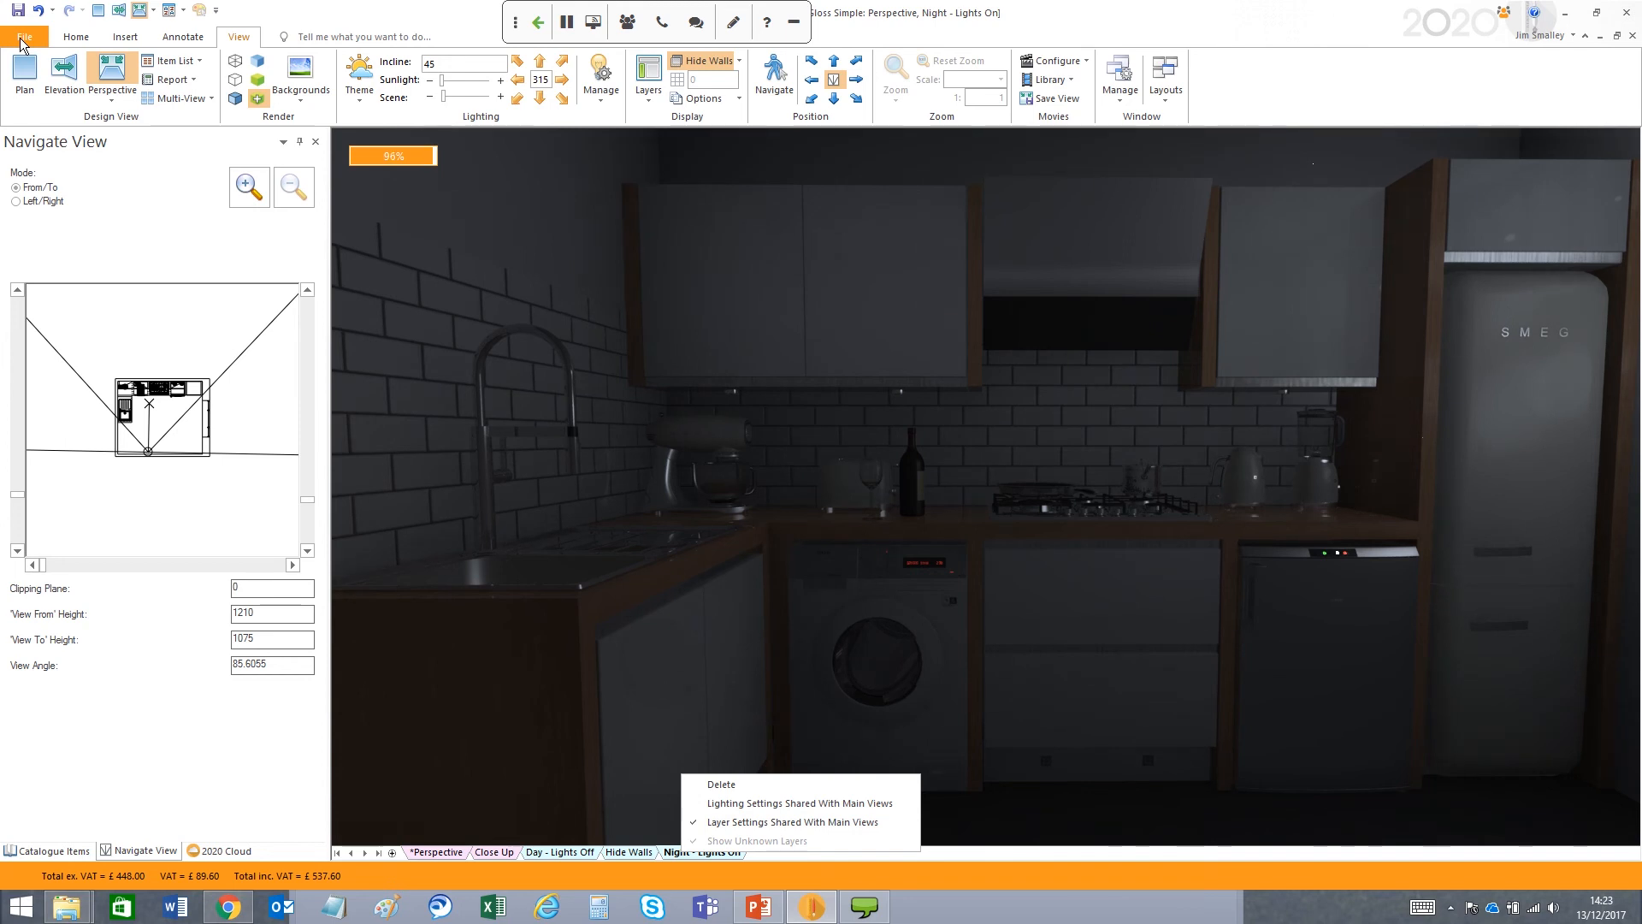
- Open the recent design Fairford Cashmere and compare its Sunset - No Lights, Lighting Rig Only, Night With Lights and Midday Sun - No Lights views
{"action": "left_click", "coordinate": [21, 40]}
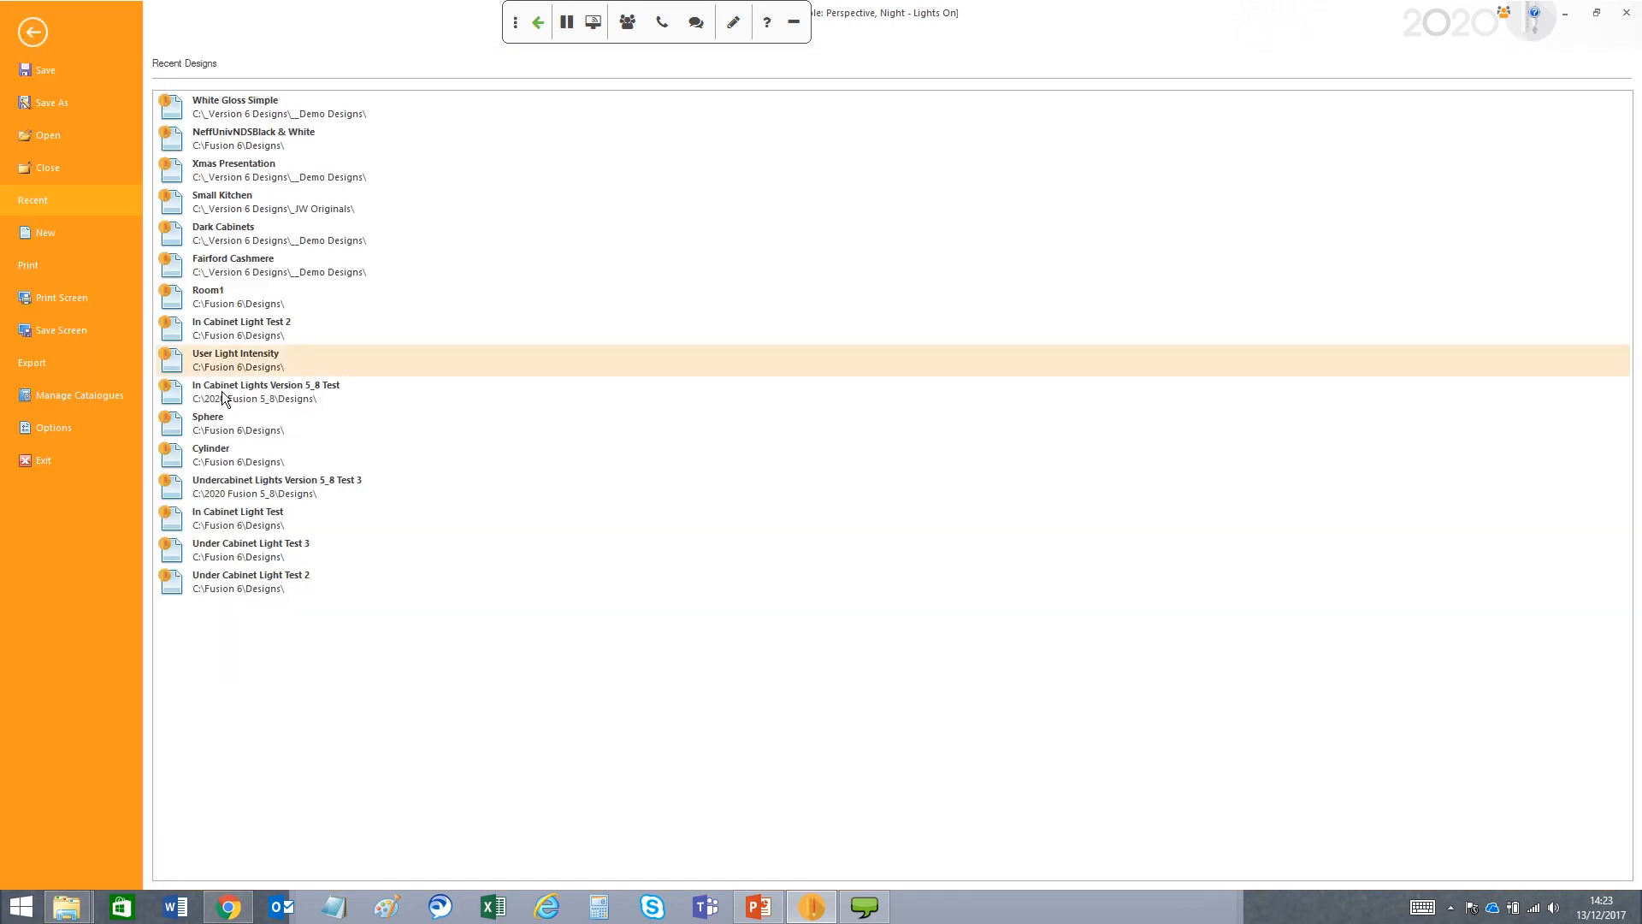
{"action": "left_click", "coordinate": [243, 265]}
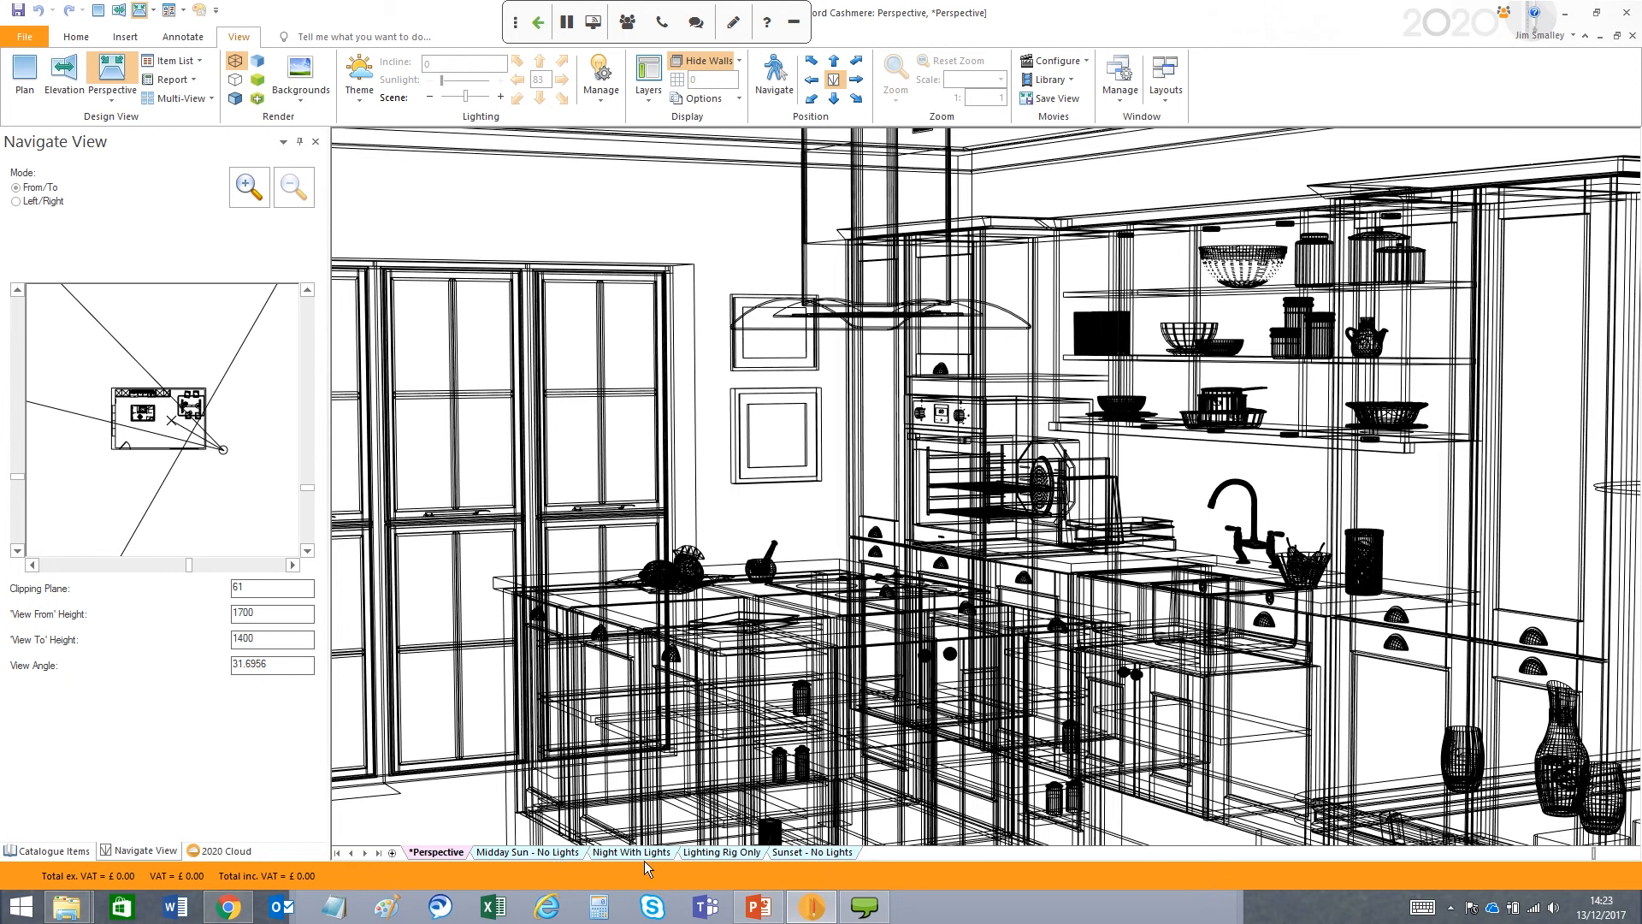
{"action": "left_click", "coordinate": [794, 855]}
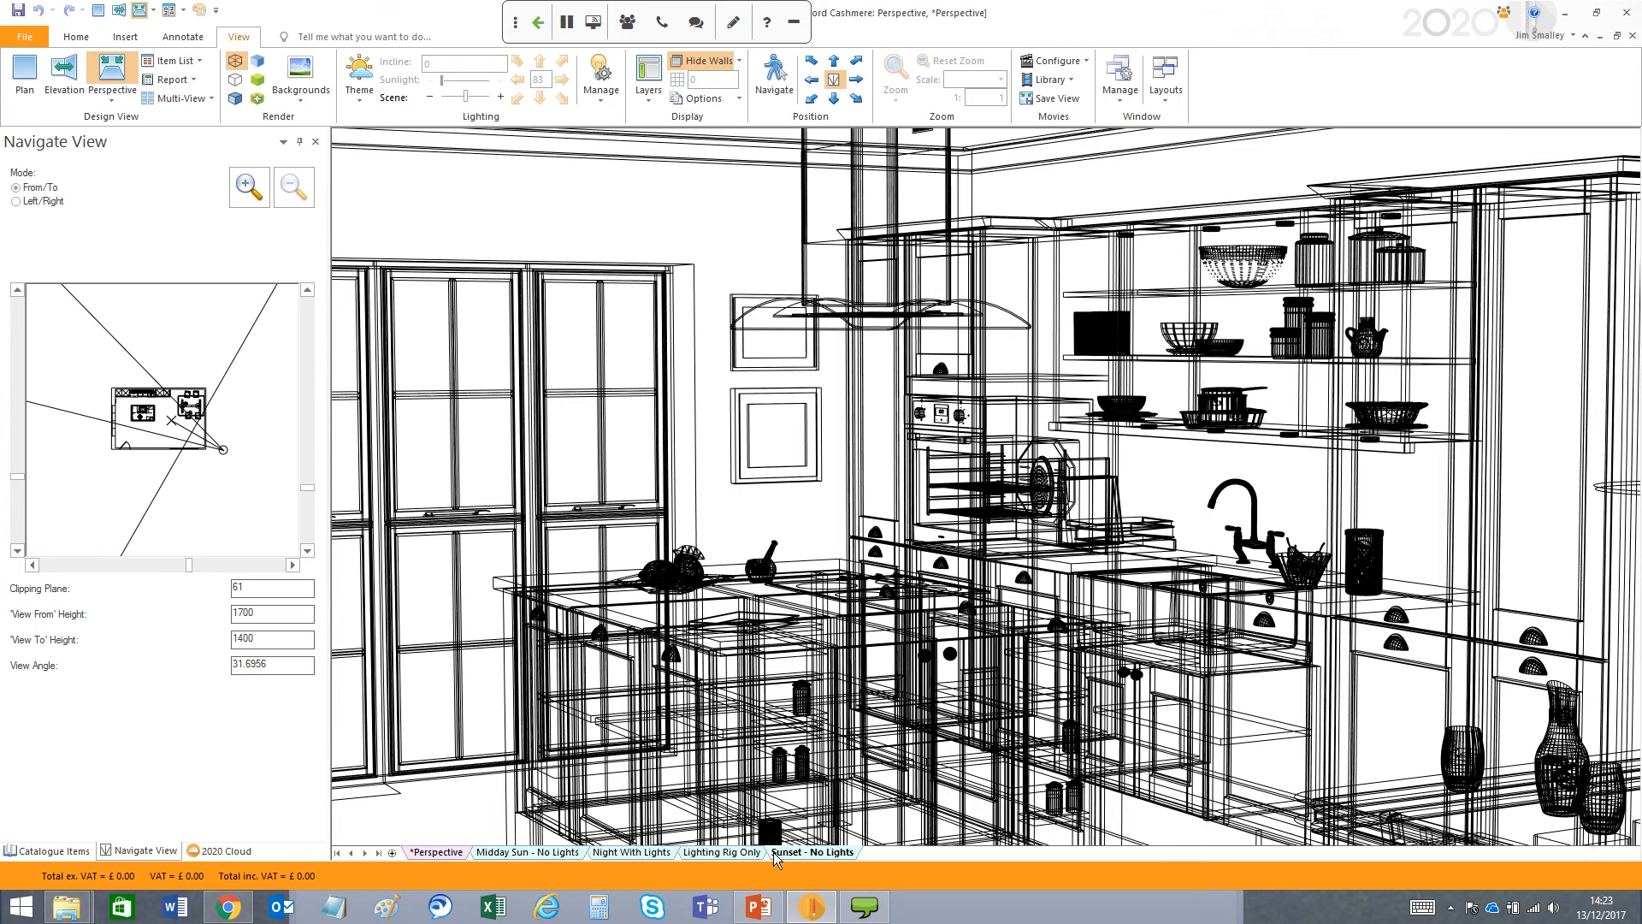
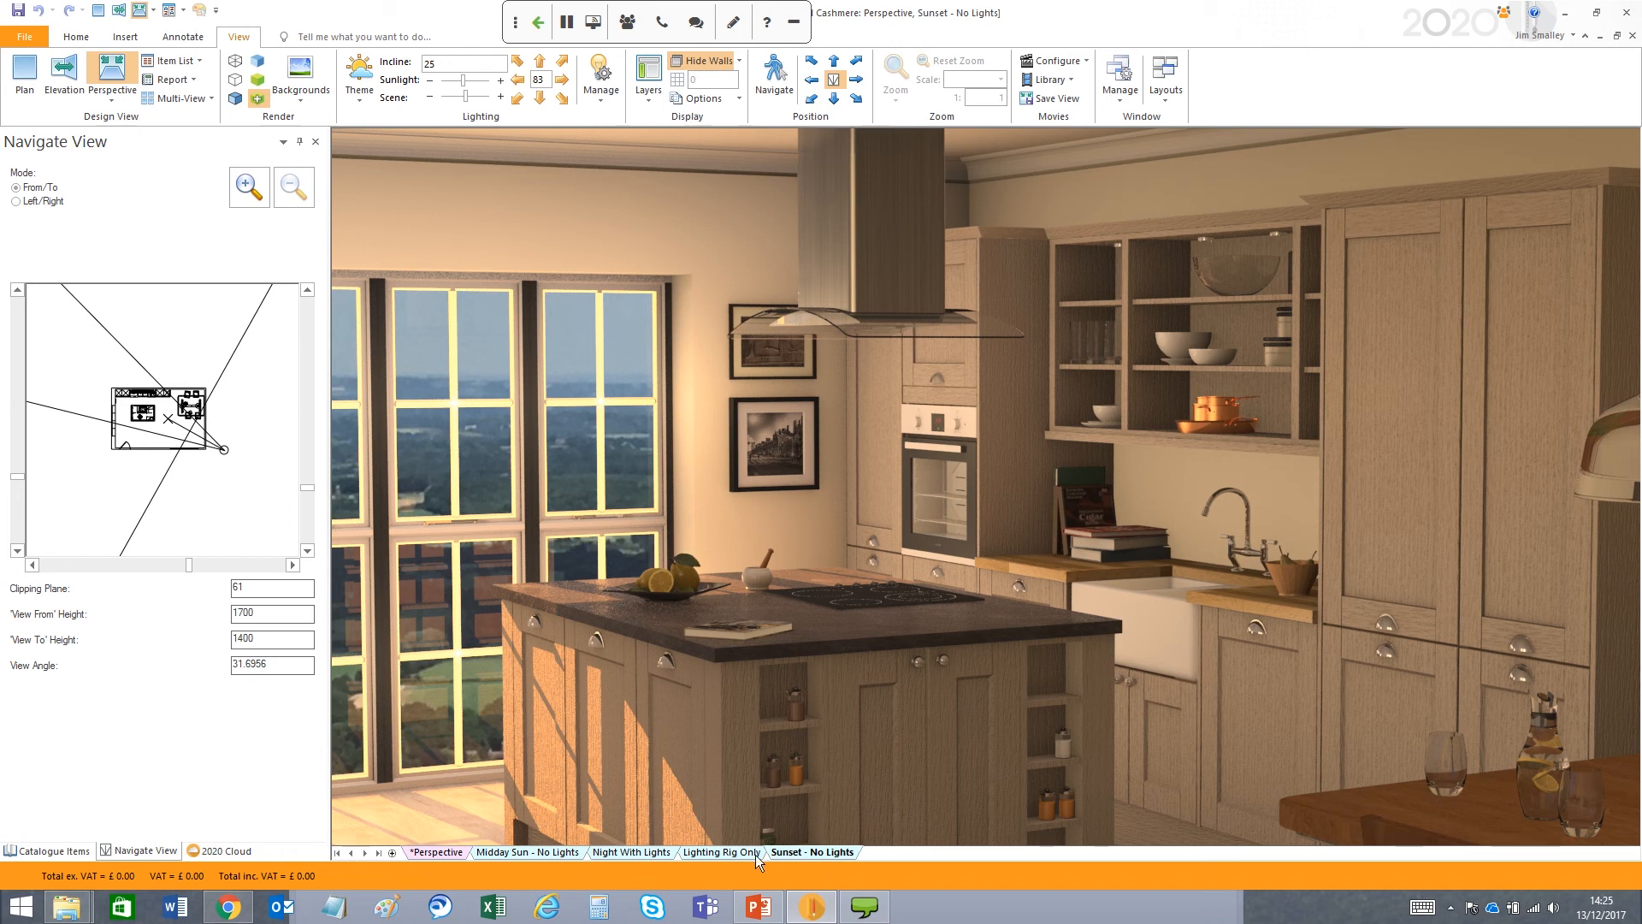
{"action": "left_click", "coordinate": [715, 855]}
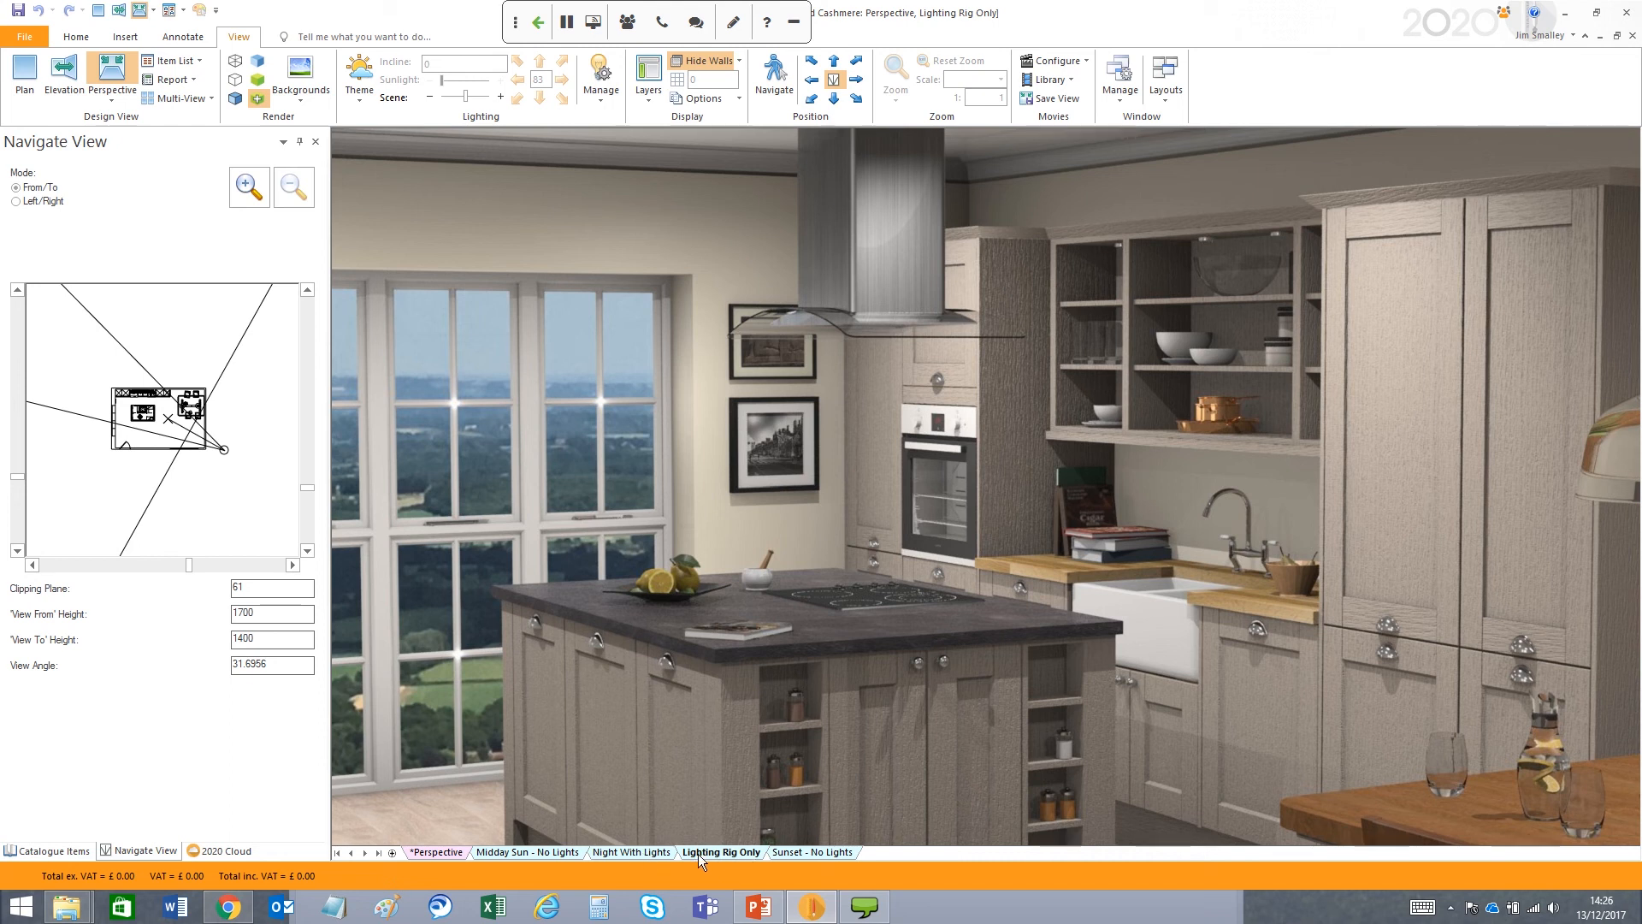
{"action": "left_click", "coordinate": [642, 852]}
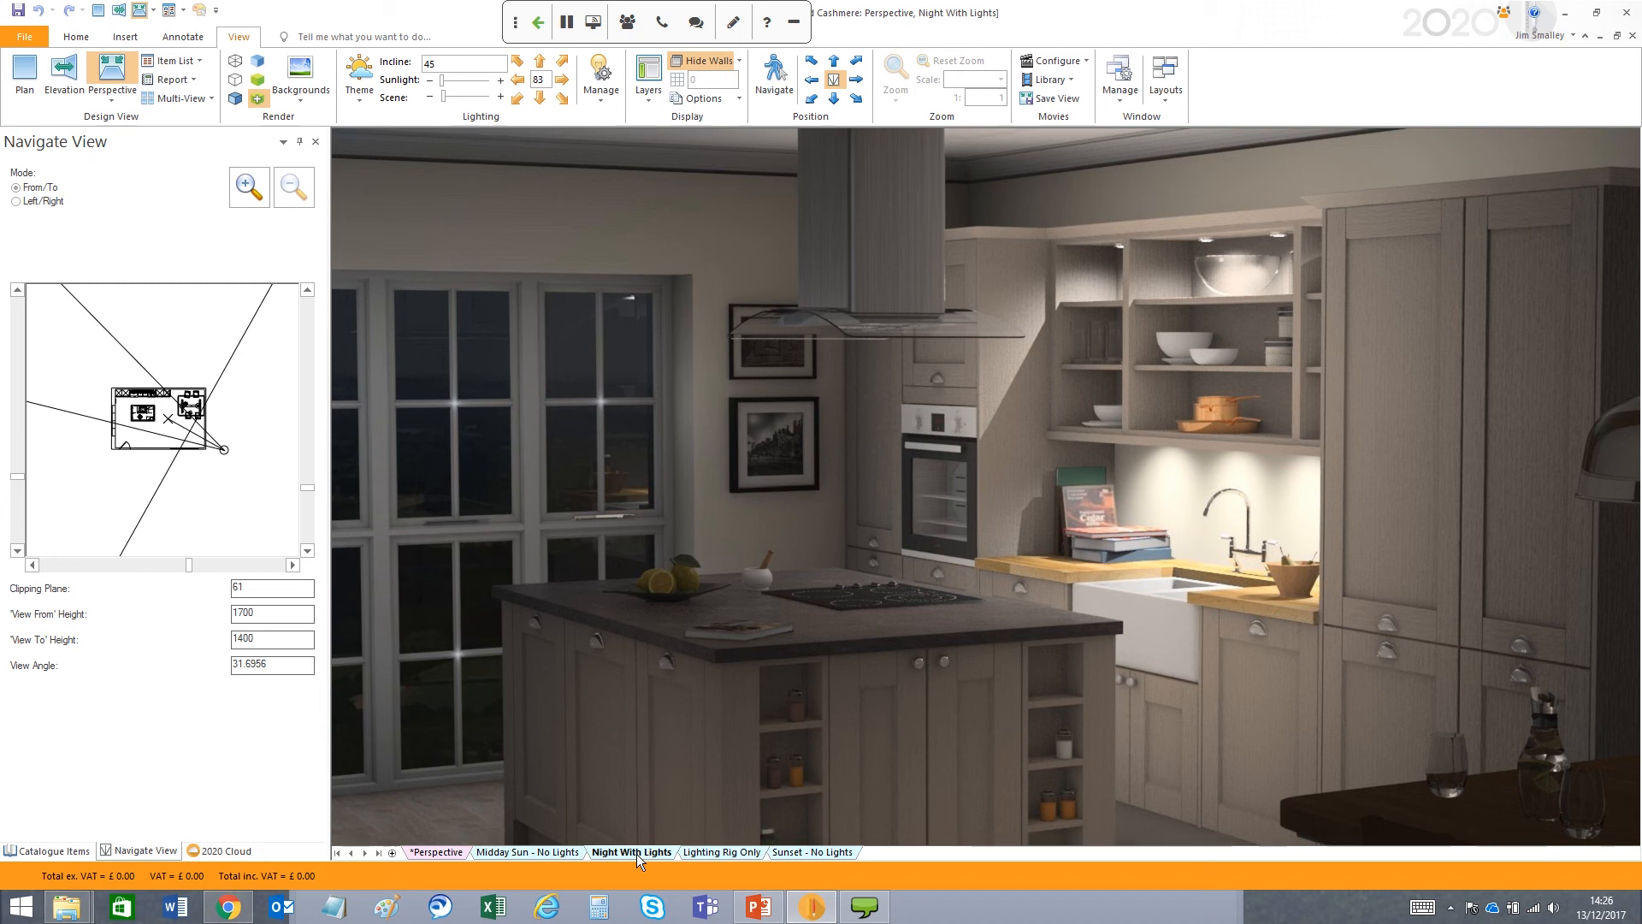
{"action": "left_click", "coordinate": [536, 853]}
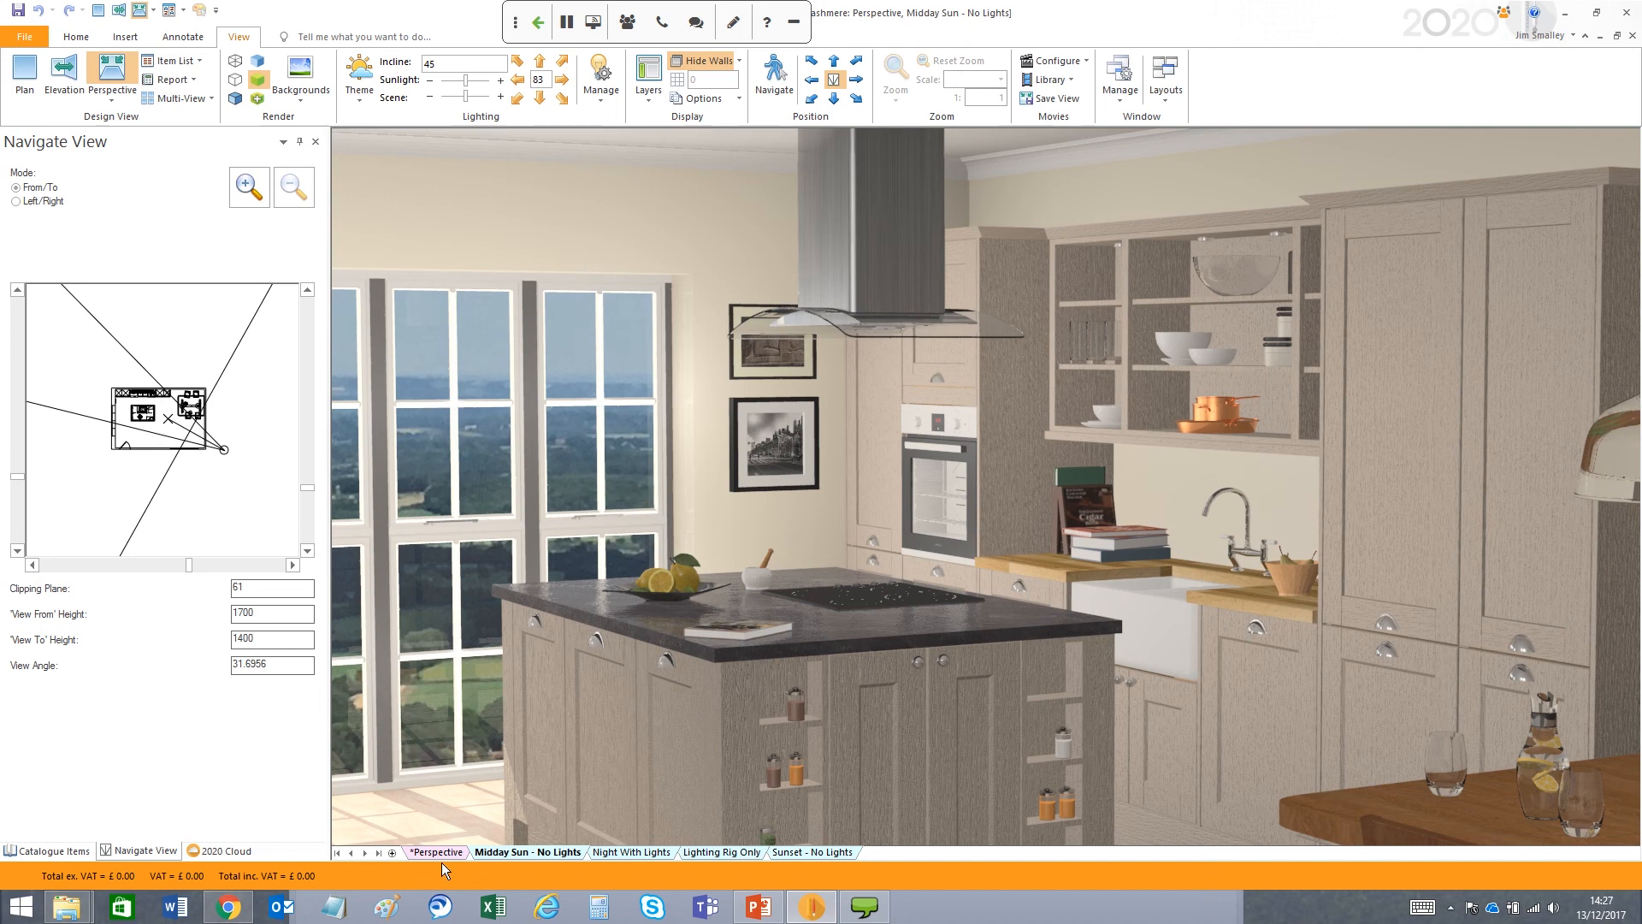
- Show the *Perspective view of Fairford Cashmere as a hidden-line drawing, a colour fill and a realistic render with materials and shadows
{"action": "left_click", "coordinate": [435, 853]}
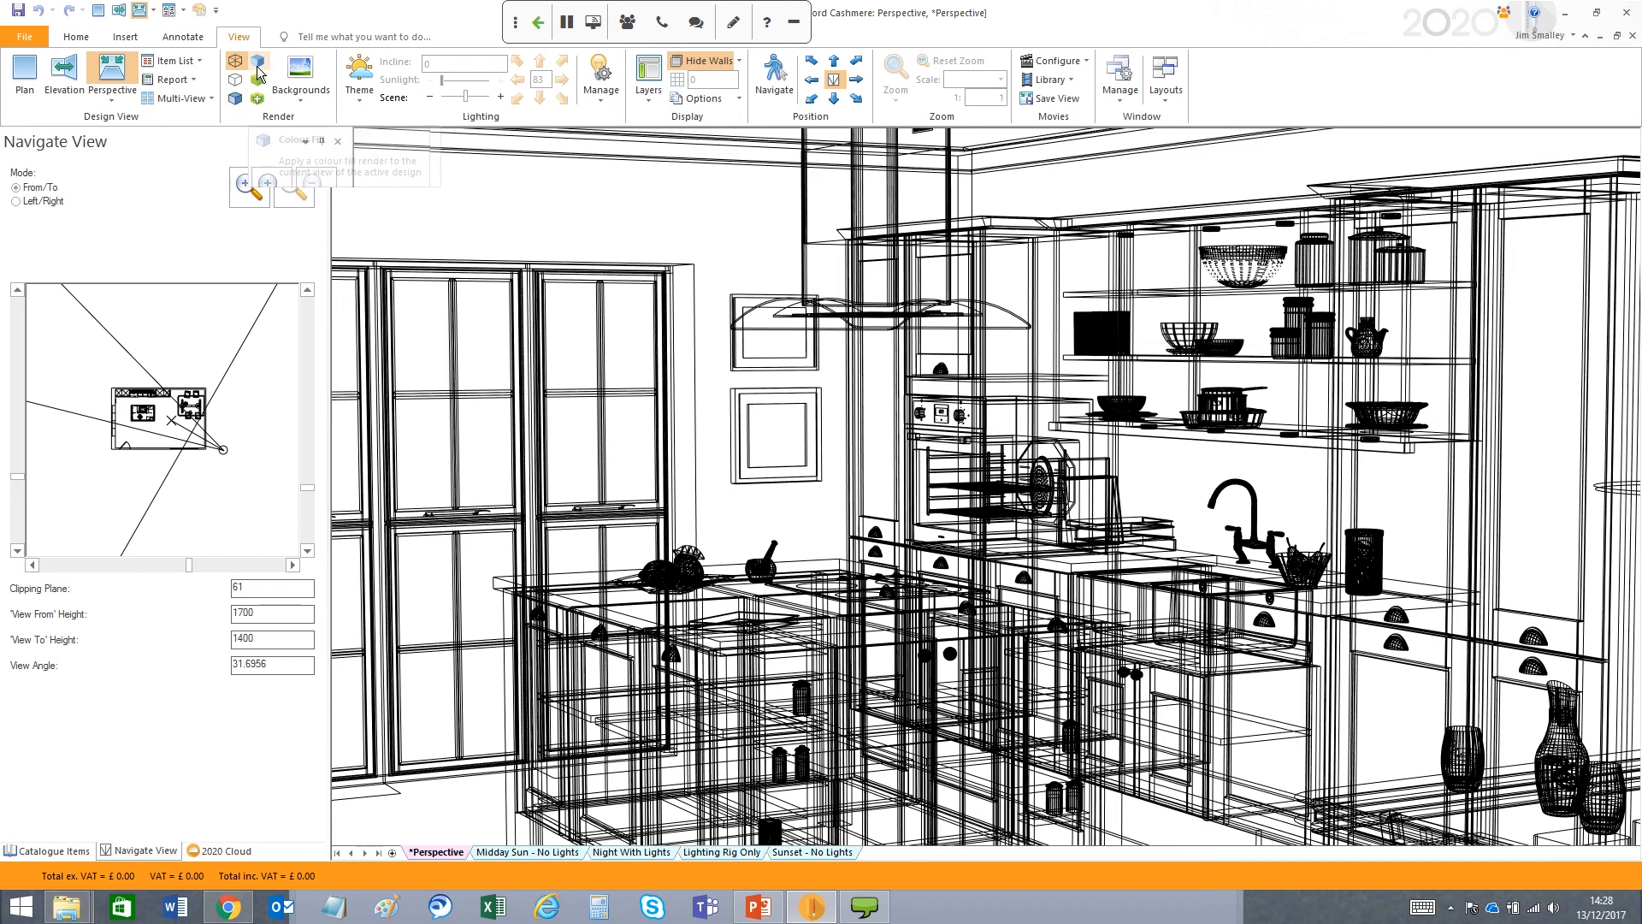
{"action": "left_click", "coordinate": [236, 80]}
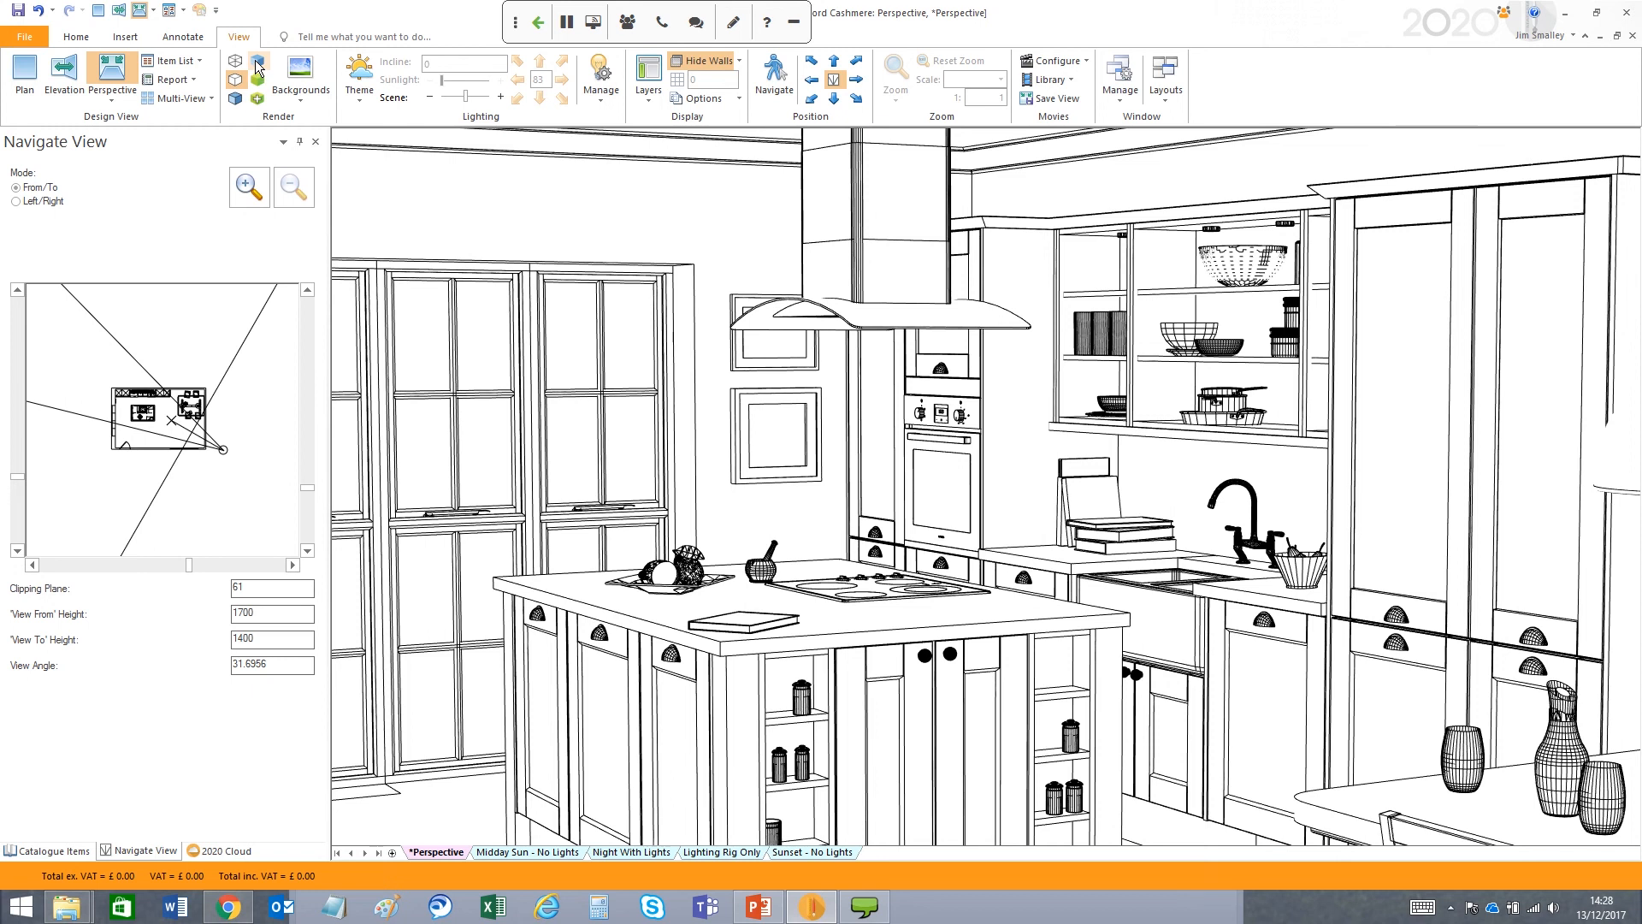
{"action": "left_click", "coordinate": [258, 66]}
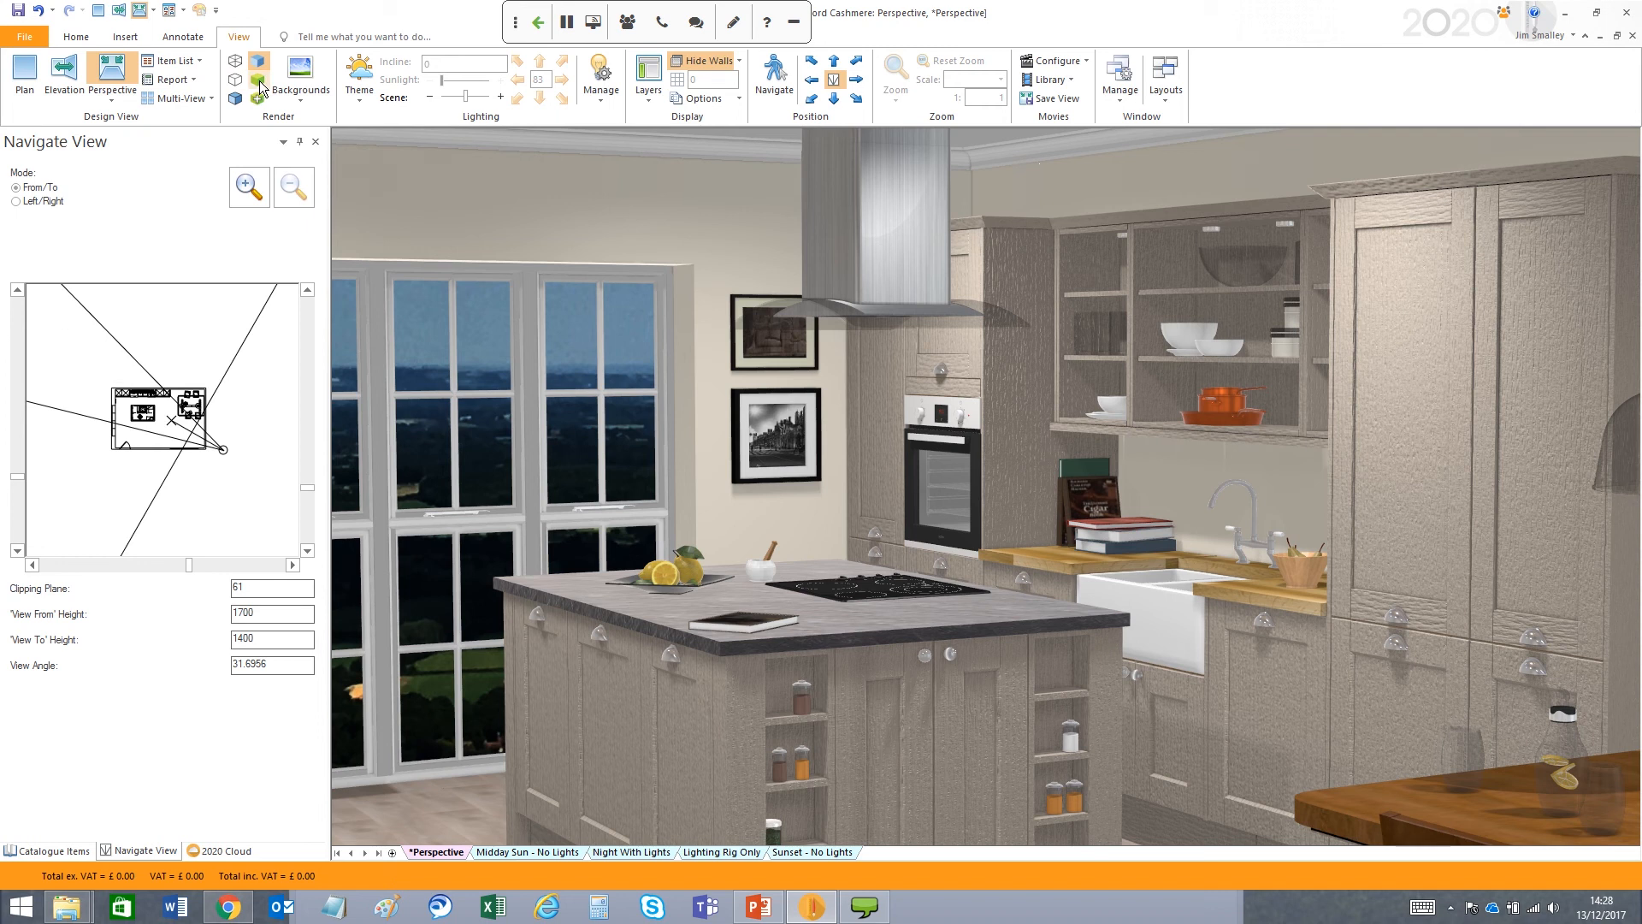
{"action": "left_click", "coordinate": [259, 81]}
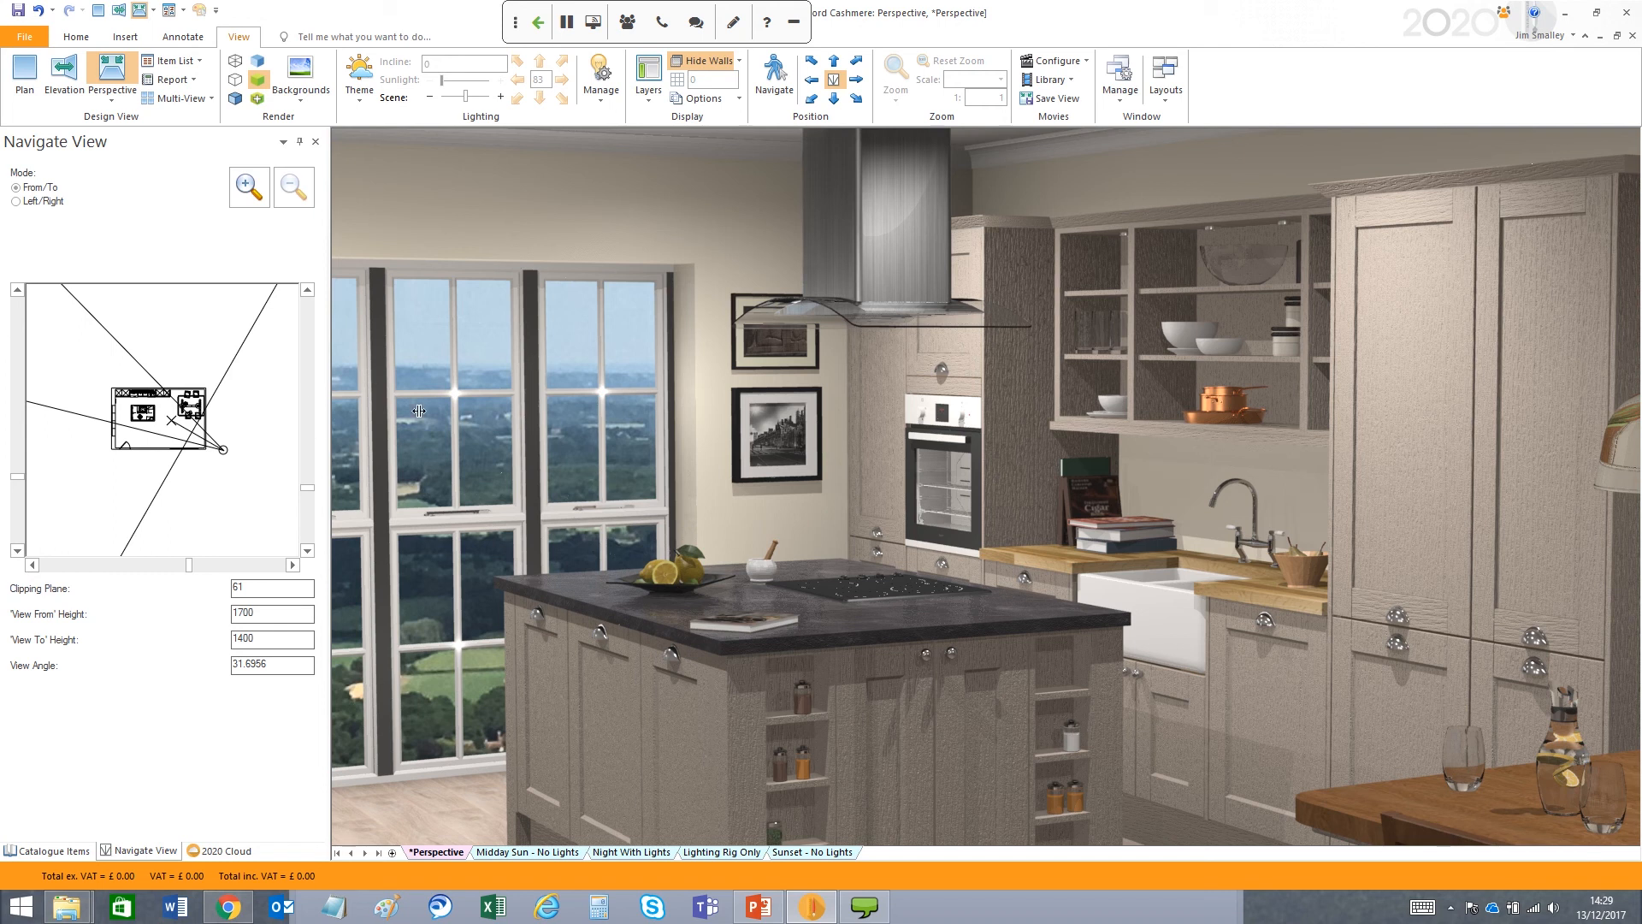
- Move the *Perspective viewpoint farther away from the kitchen twice and undo both moves
{"action": "left_click", "coordinate": [269, 474]}
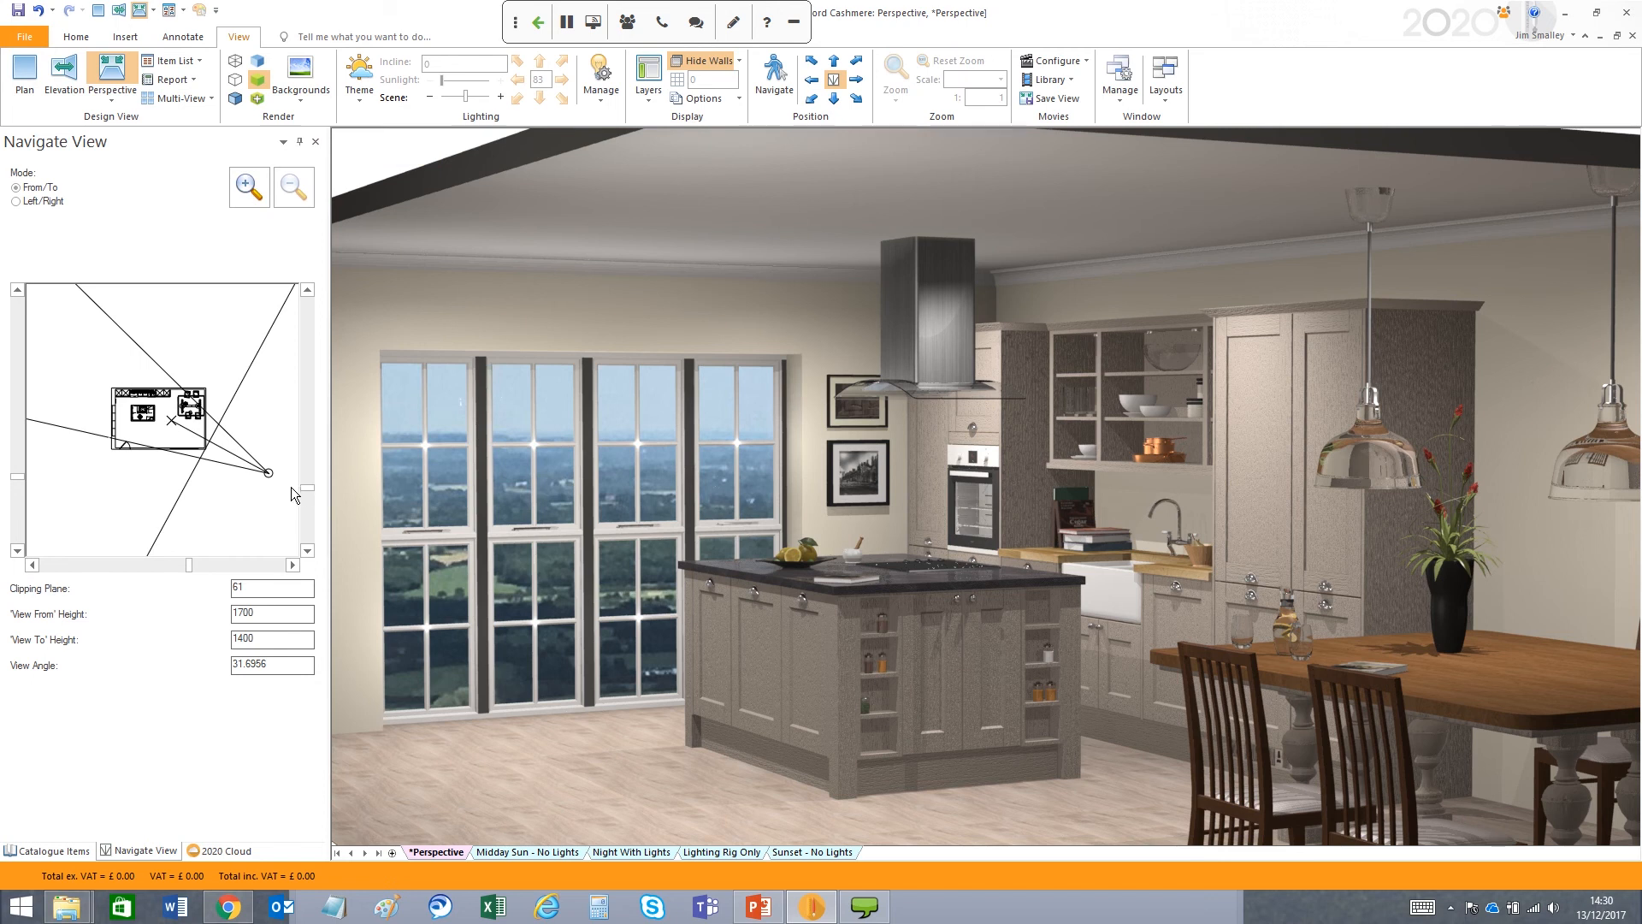
{"action": "left_click", "coordinate": [290, 483]}
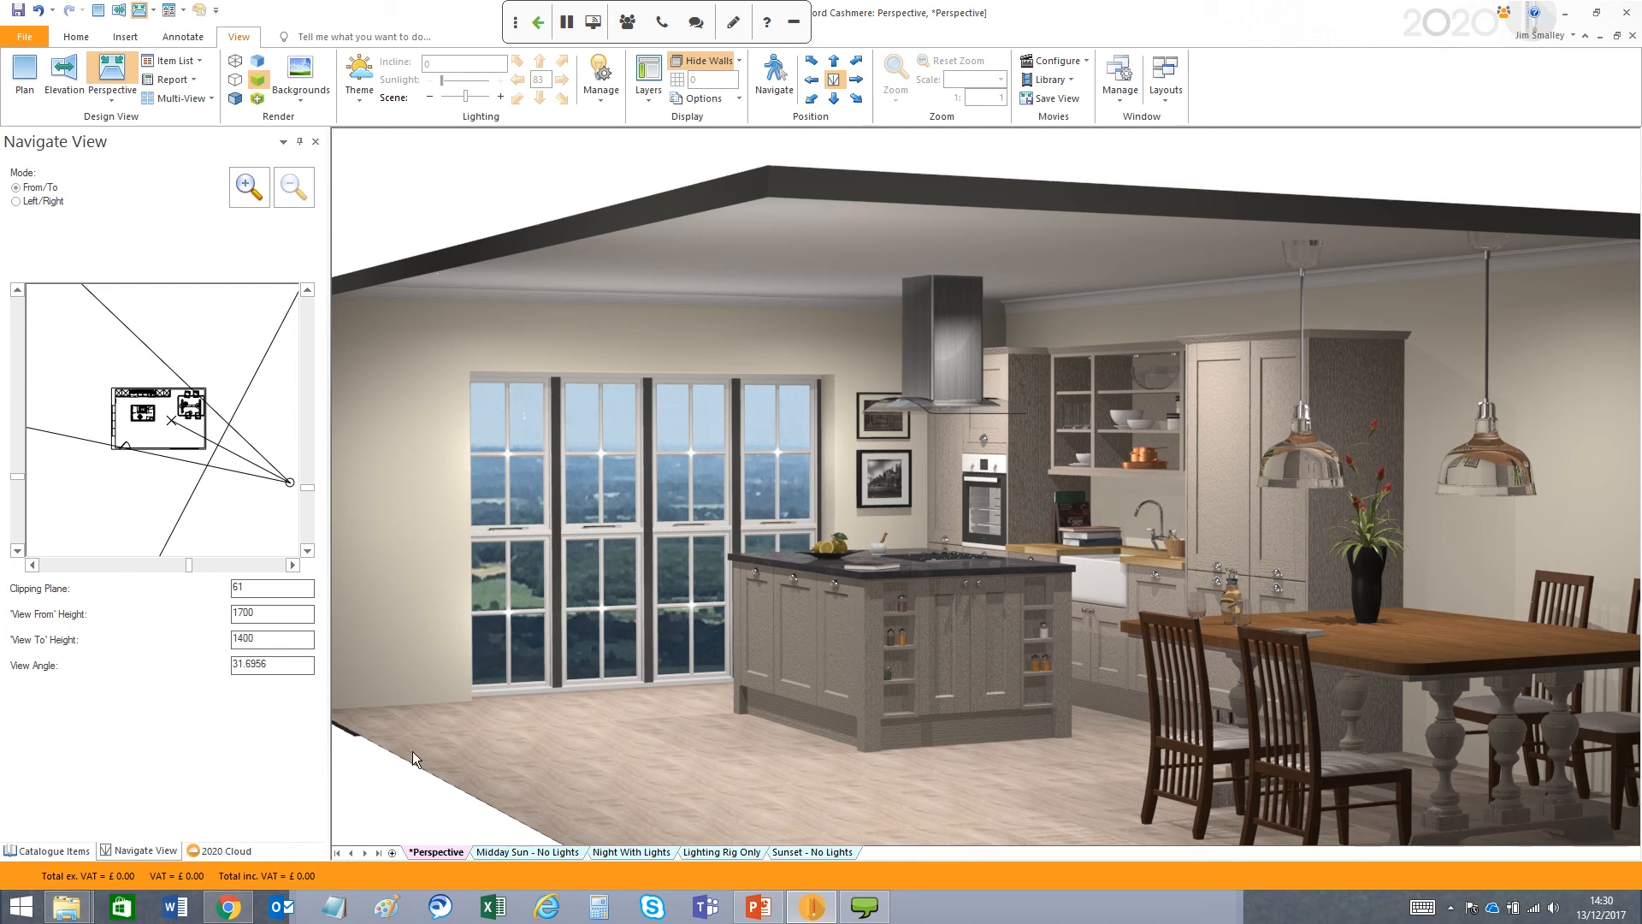
{"action": "left_click", "coordinate": [38, 11]}
{"action": "left_click", "coordinate": [38, 17]}
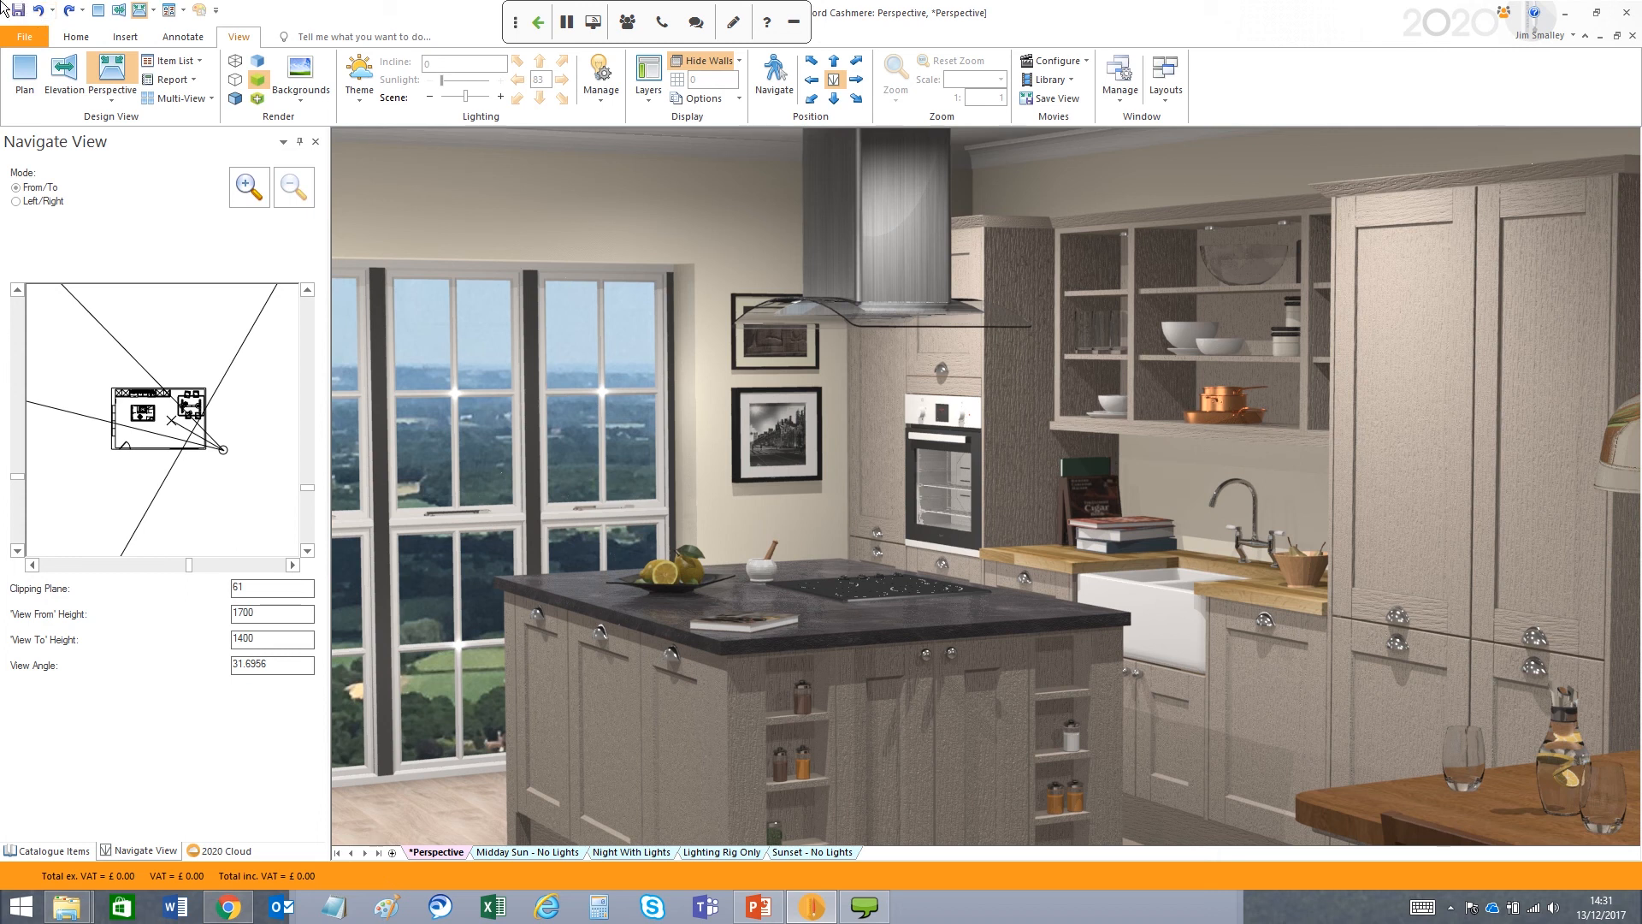
- Close Fairford Cashmere from its plan view without saving, and view the *Perspective and *Plan views of White Gloss Simple
{"action": "left_click", "coordinate": [23, 75]}
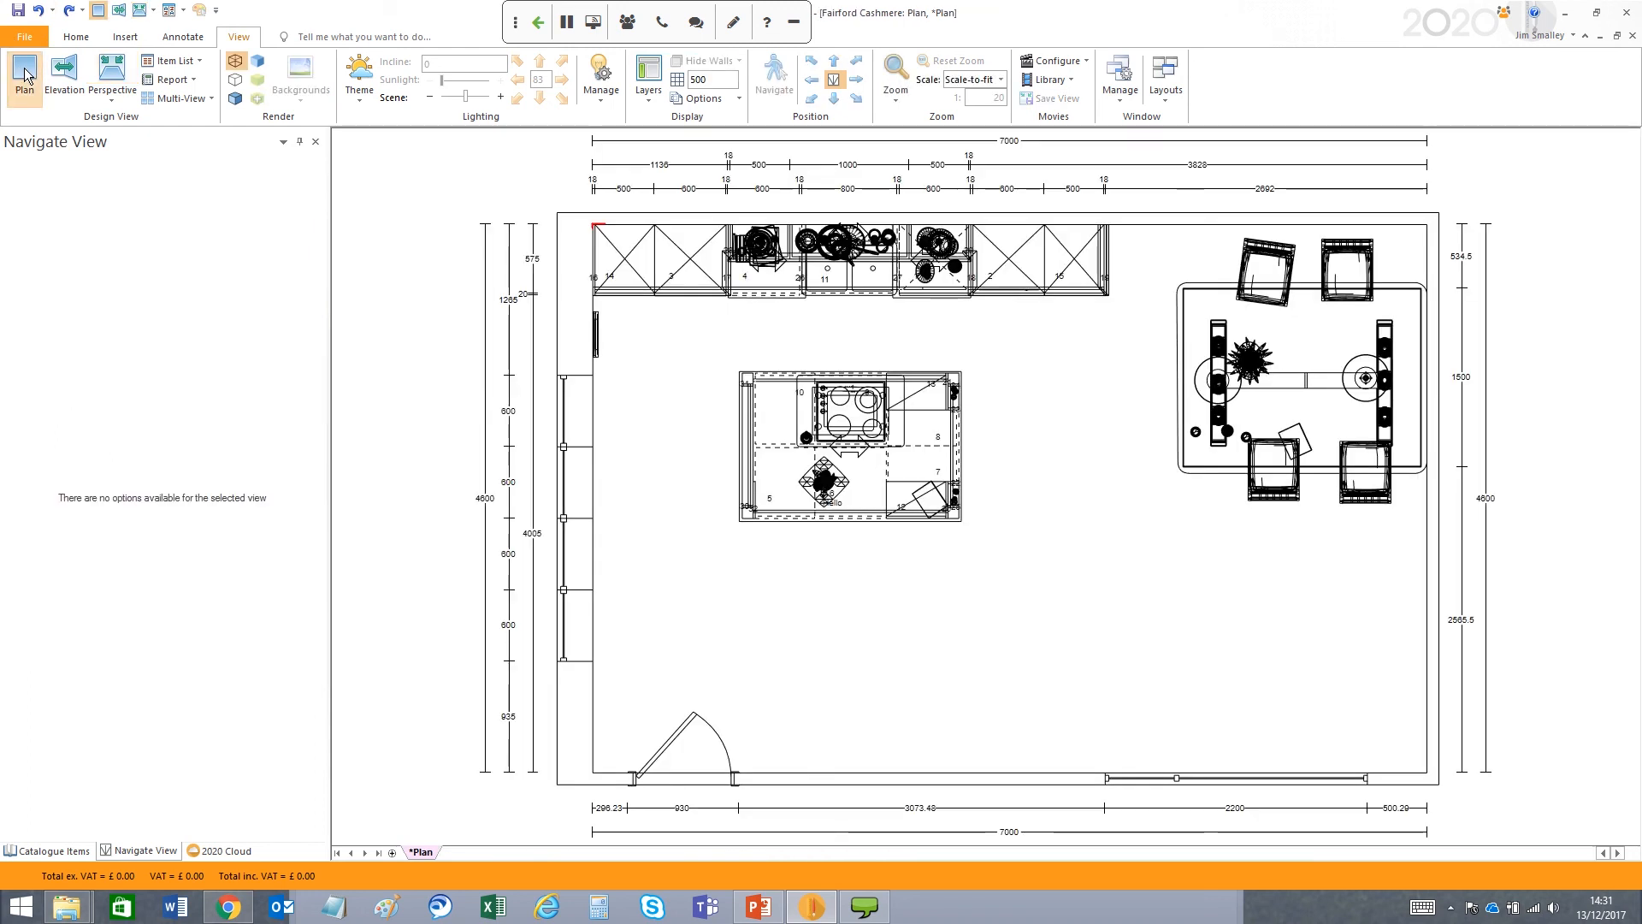
{"action": "left_click", "coordinate": [1634, 40]}
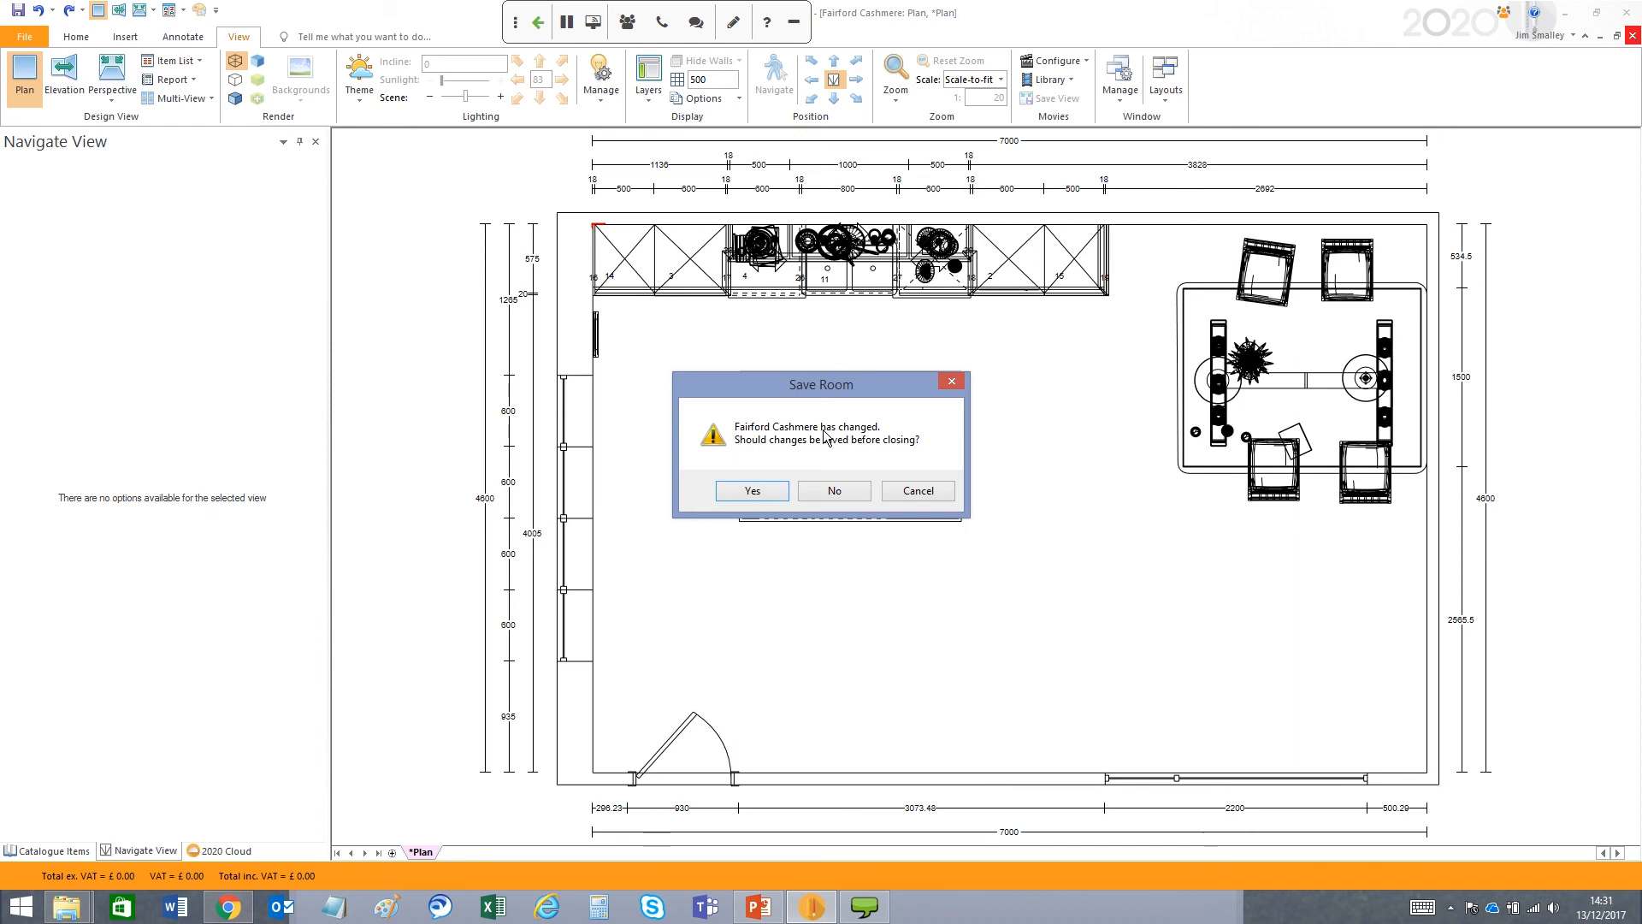
{"action": "left_click", "coordinate": [831, 492]}
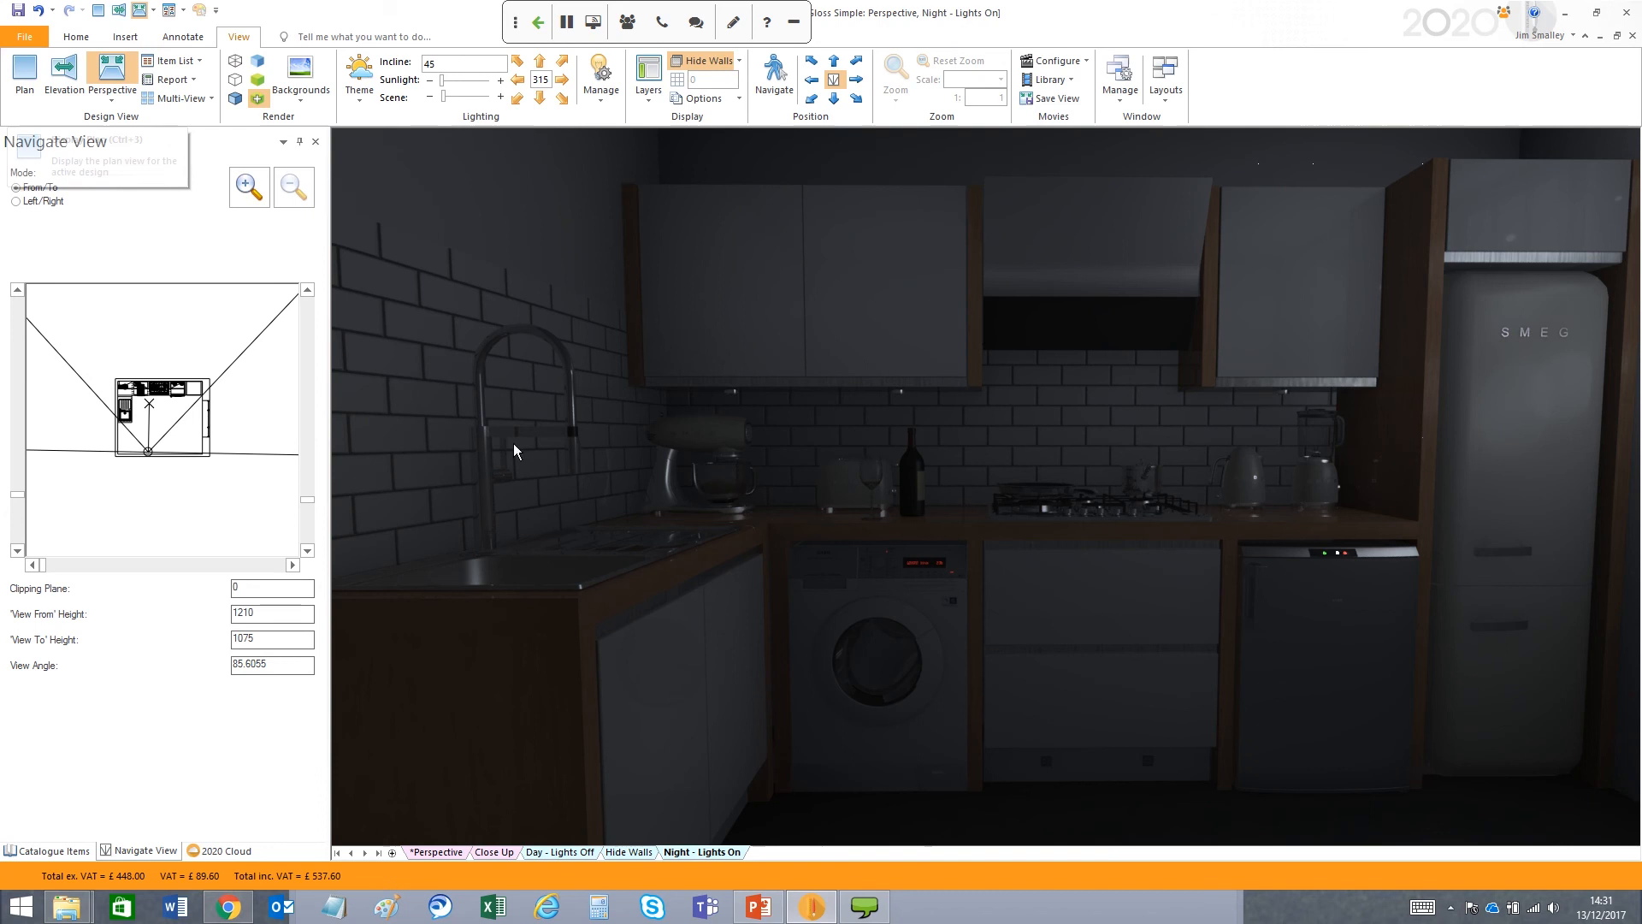
{"action": "left_click", "coordinate": [432, 852]}
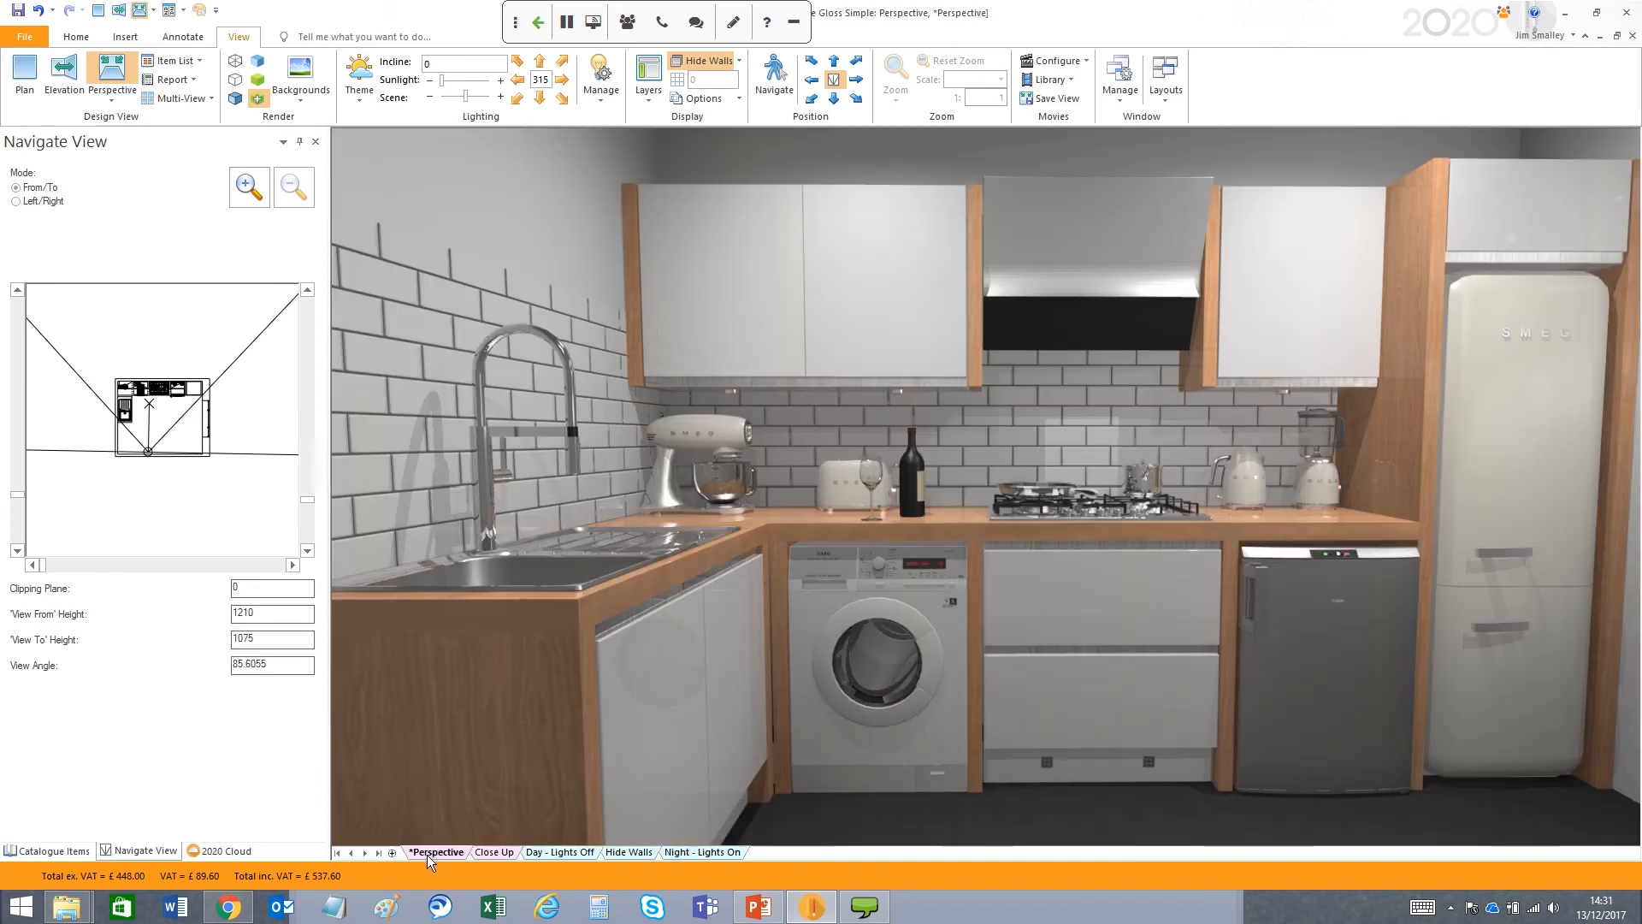
{"action": "left_click", "coordinate": [23, 74]}
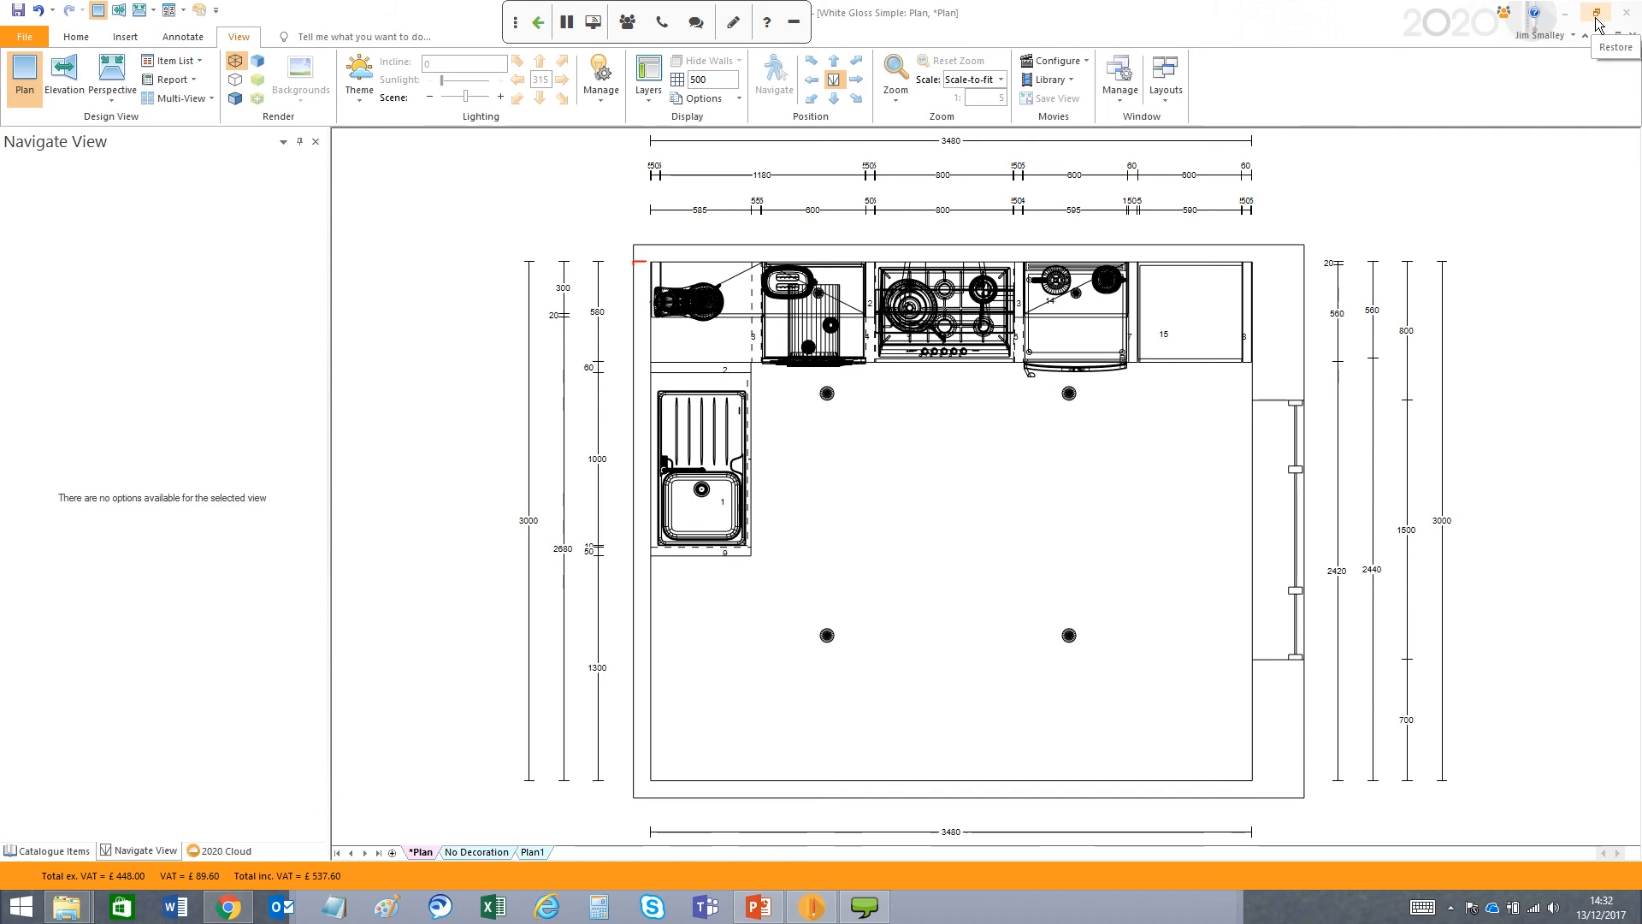
- Search the program's commands for "st" and look at the Default Style options among the suggestions
{"action": "left_click", "coordinate": [332, 37]}
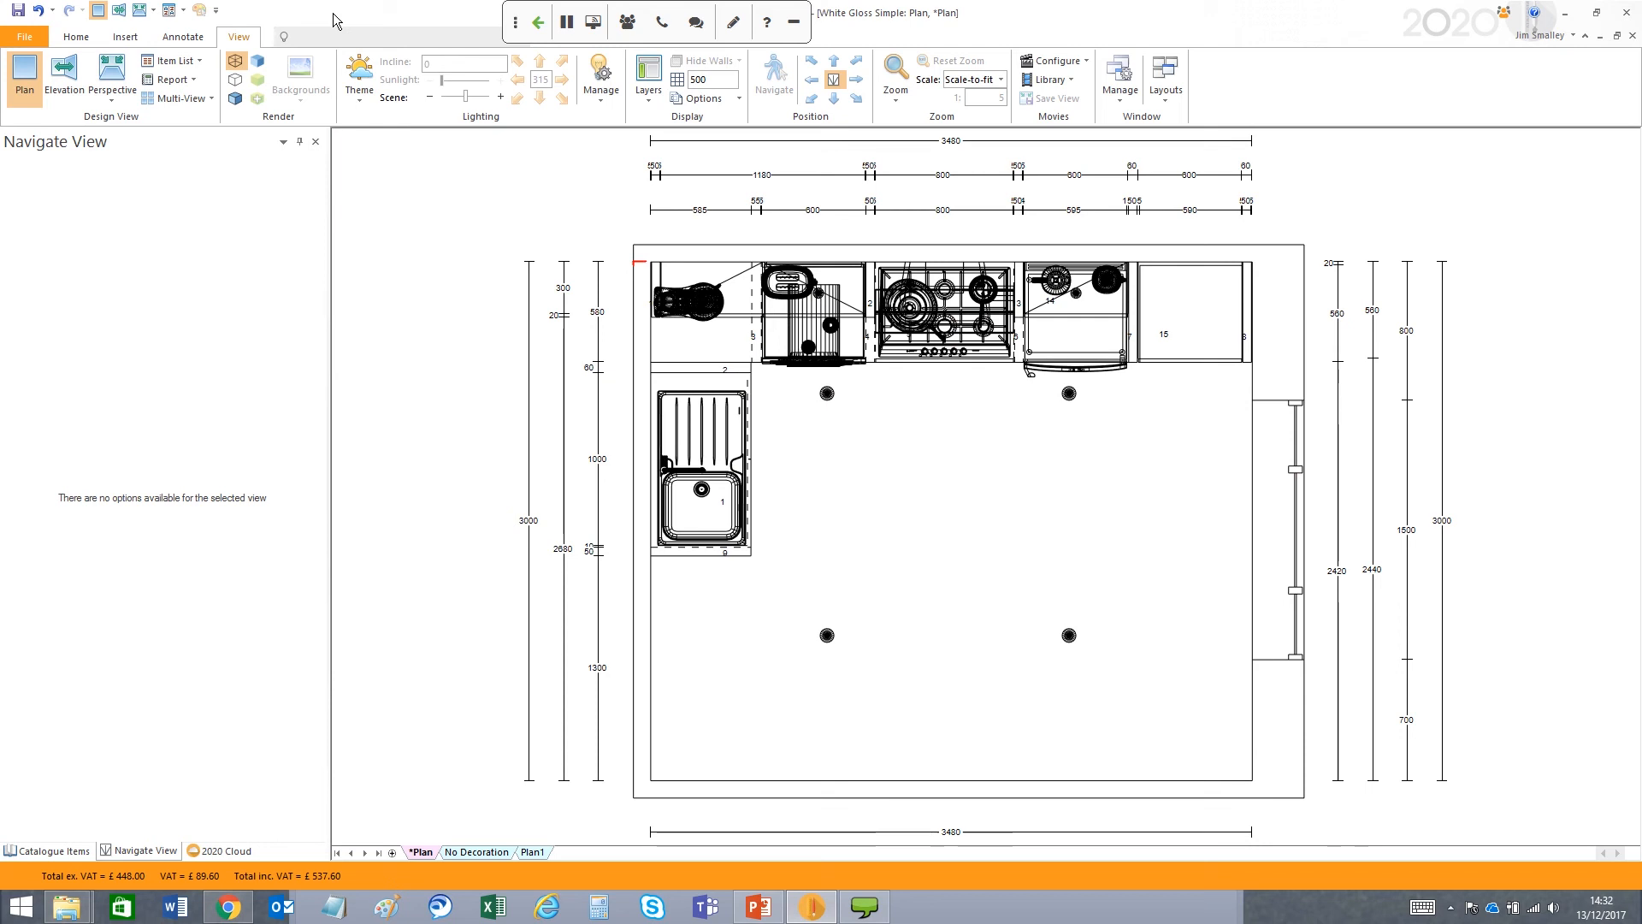
{"action": "type", "text": "stl"}
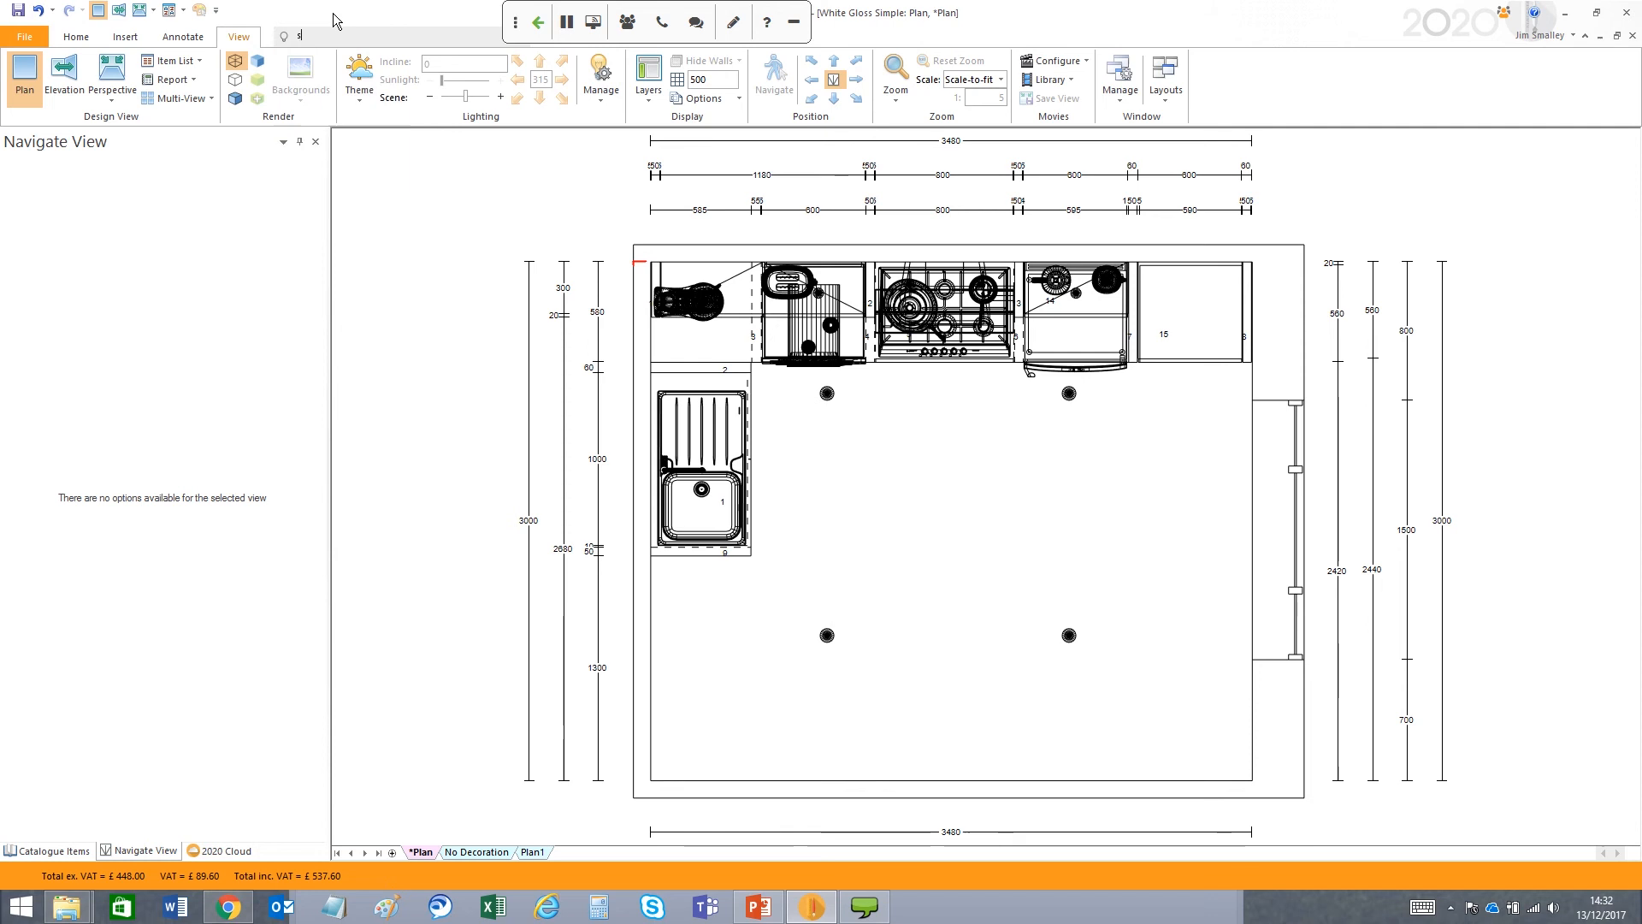
{"action": "key", "text": "BackSpace"}
{"action": "key", "text": "BackSpace"}
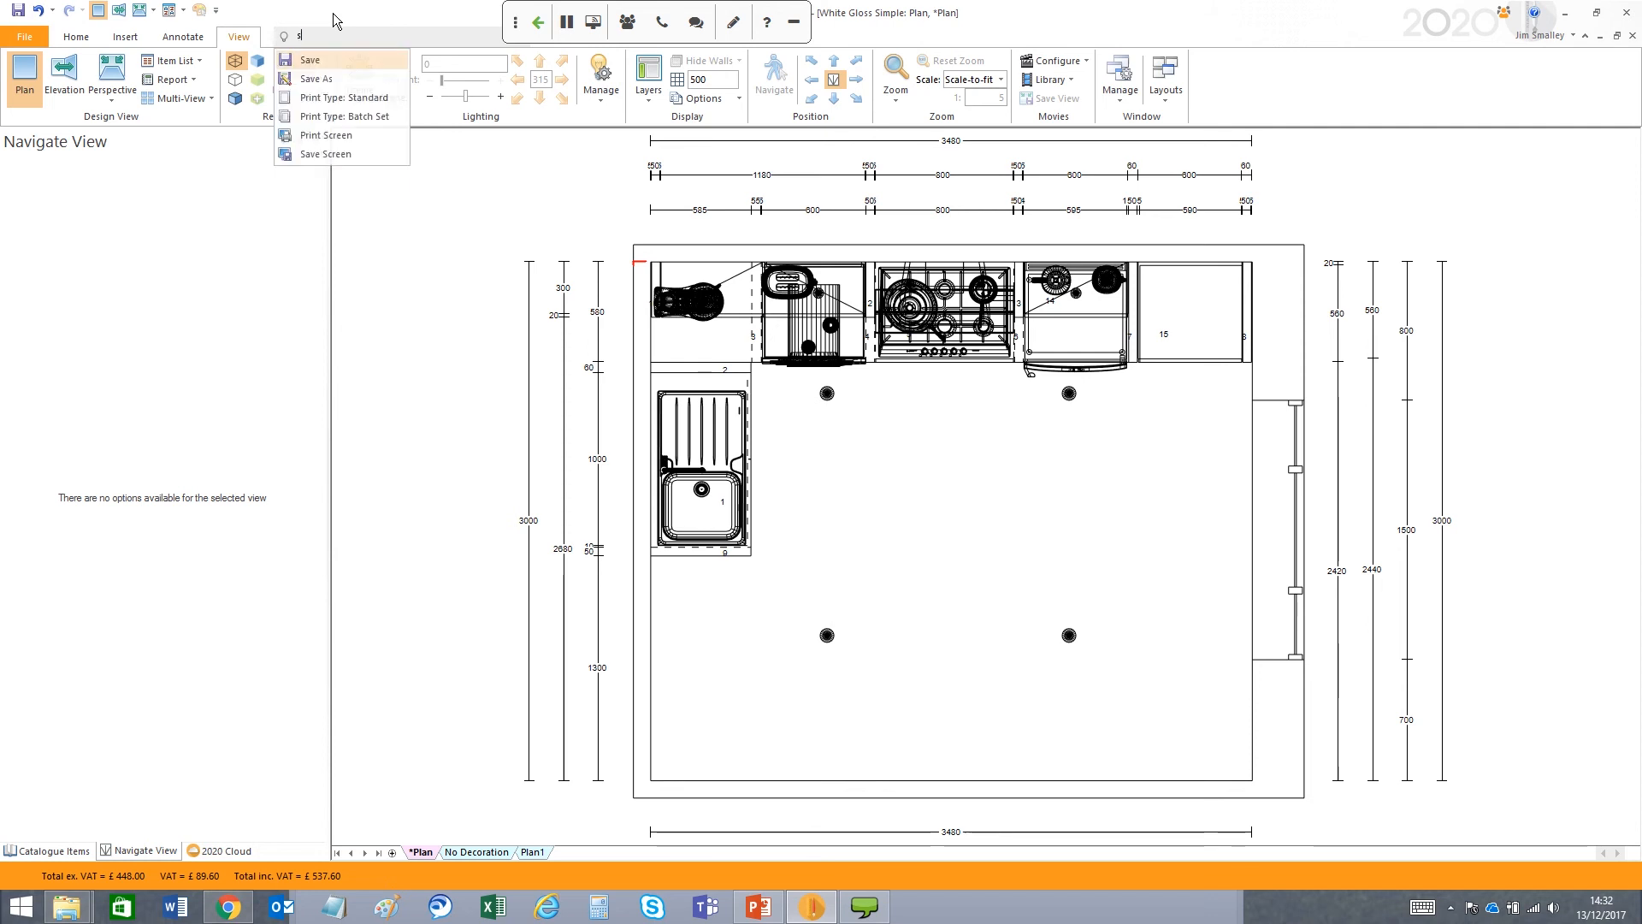
{"action": "type", "text": "tly"}
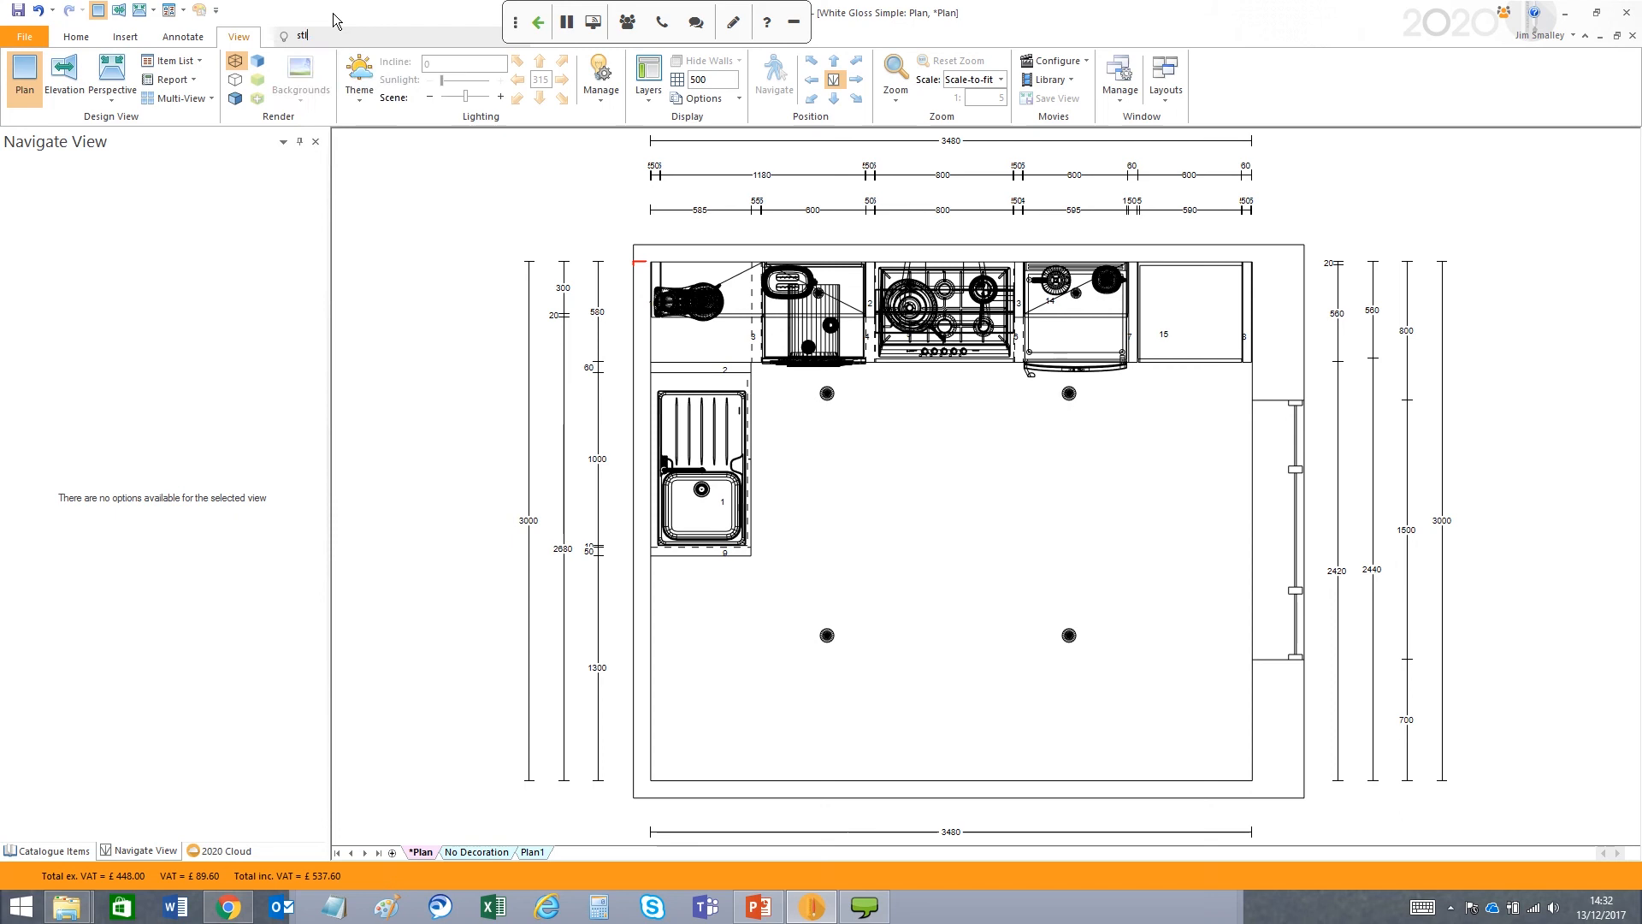
{"action": "key", "text": "BackSpace"}
{"action": "key", "text": "BackSpace"}
{"action": "type", "text": "y"}
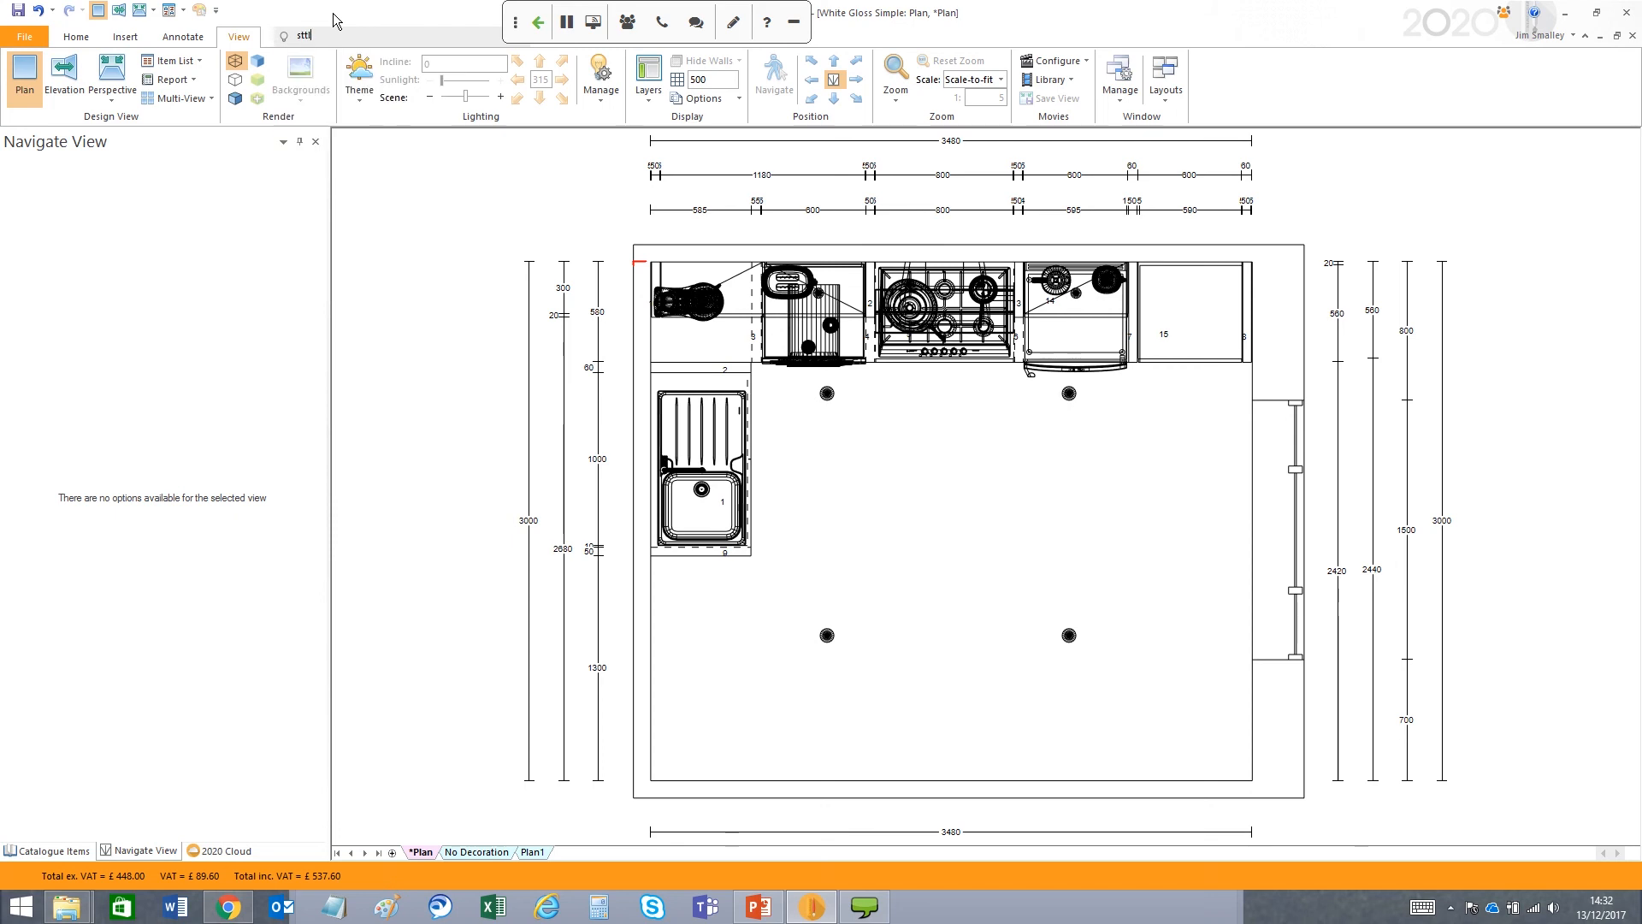
{"action": "key", "text": "BackSpace"}
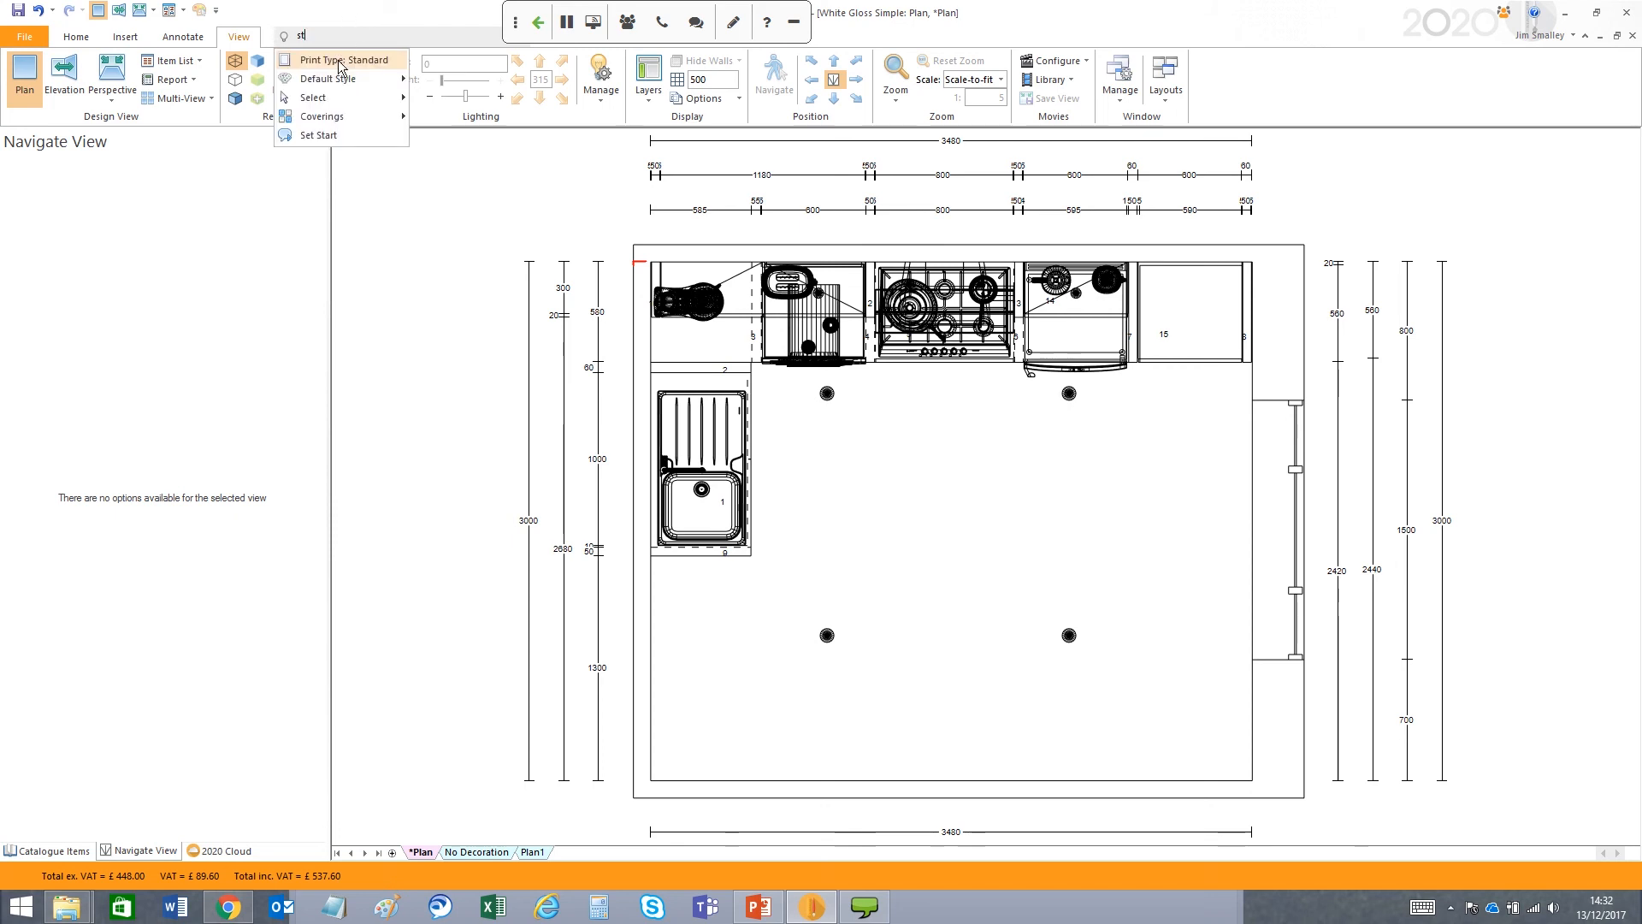
{"action": "mouse_move", "coordinate": [340, 80]}
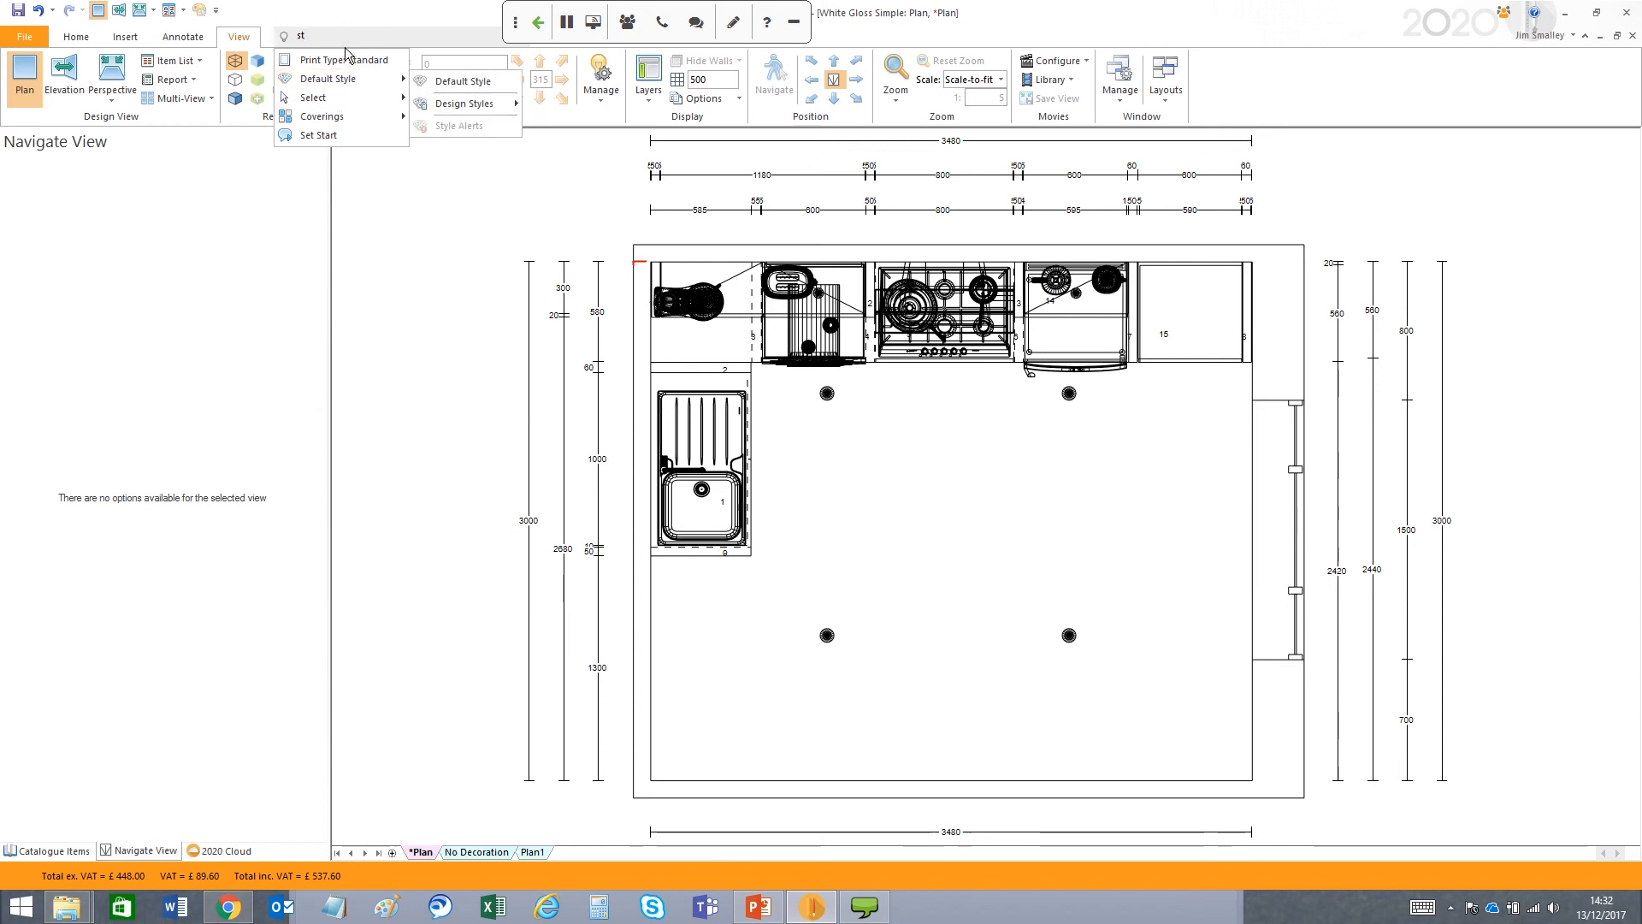
- Refine the command search to "style", look at the Default Style options and leave the search without running a command
{"action": "type", "text": "yle"}
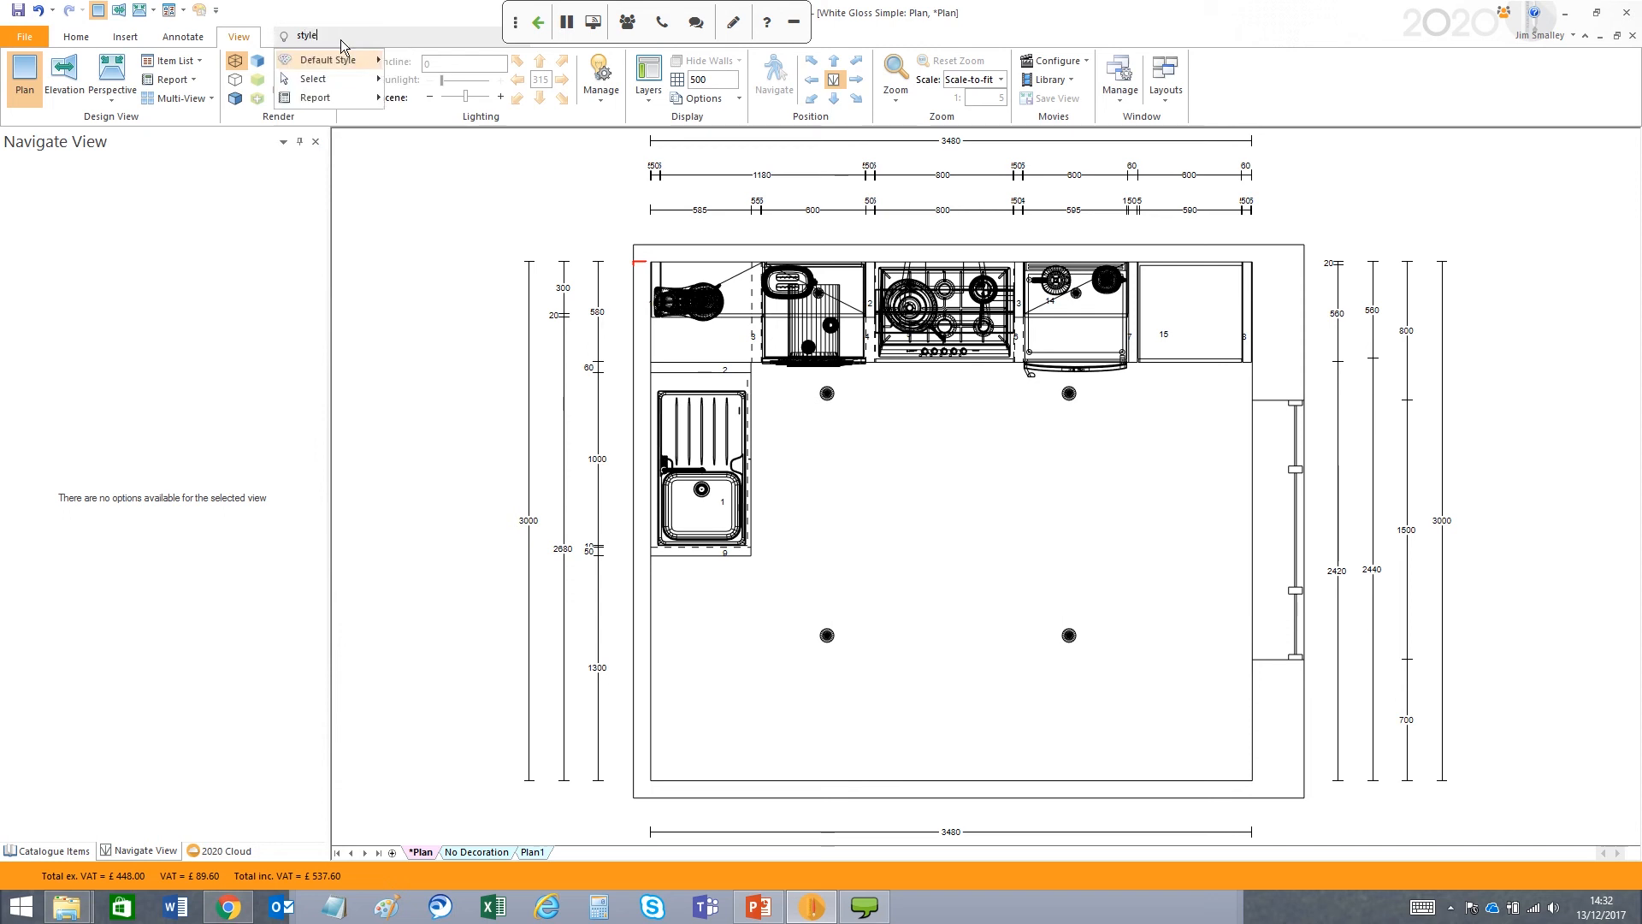
{"action": "mouse_move", "coordinate": [377, 60]}
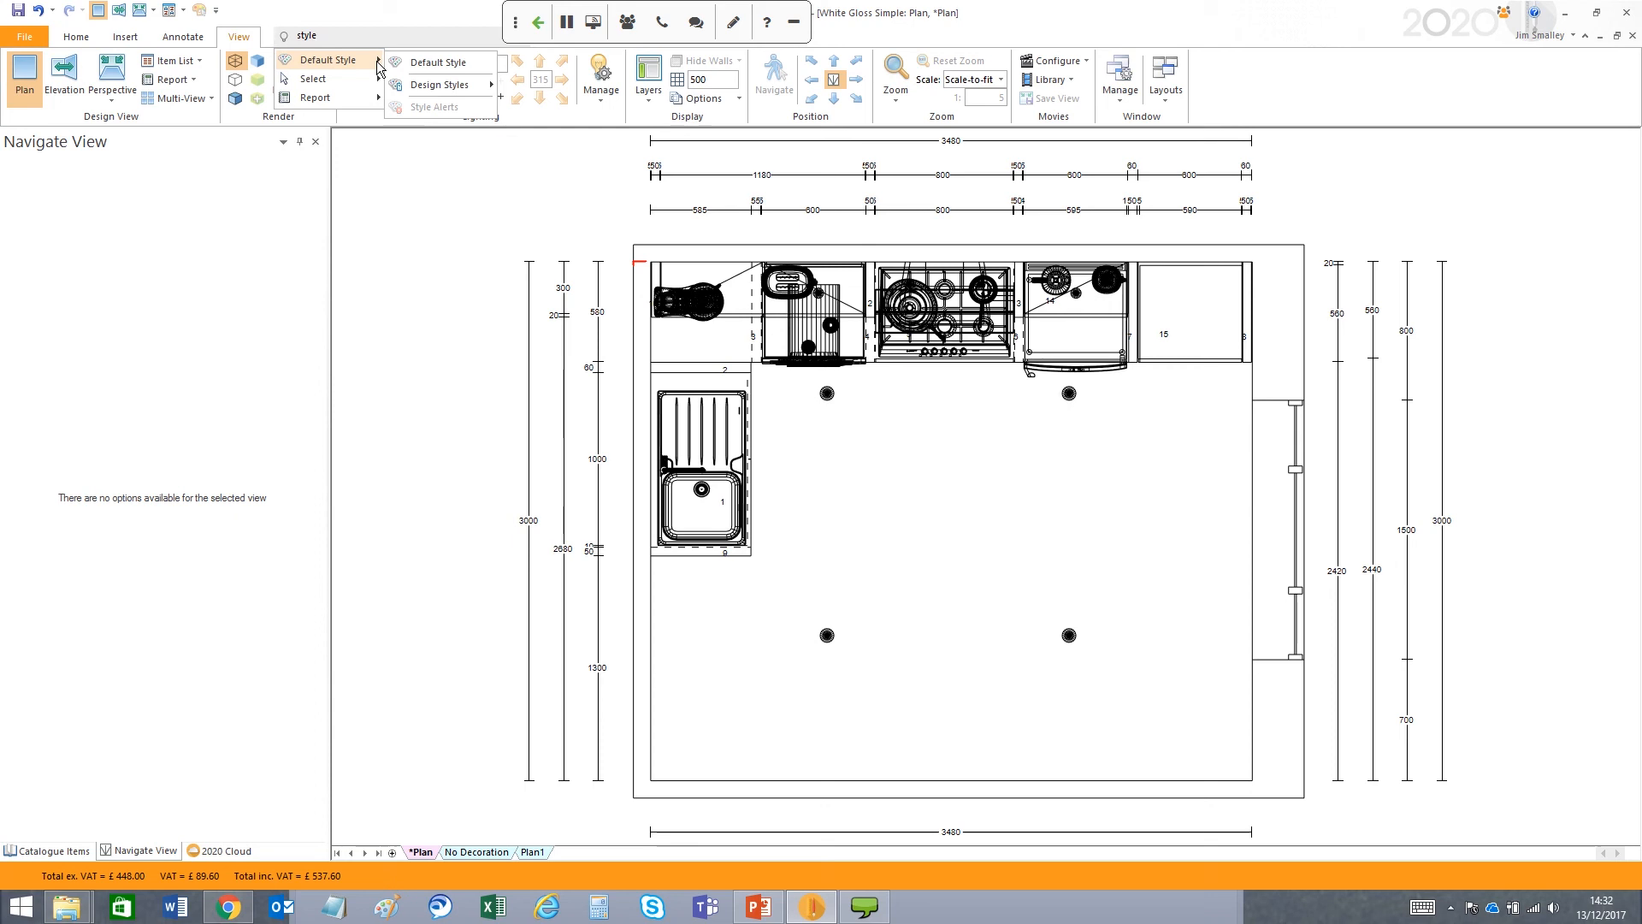
{"action": "left_click", "coordinate": [336, 24]}
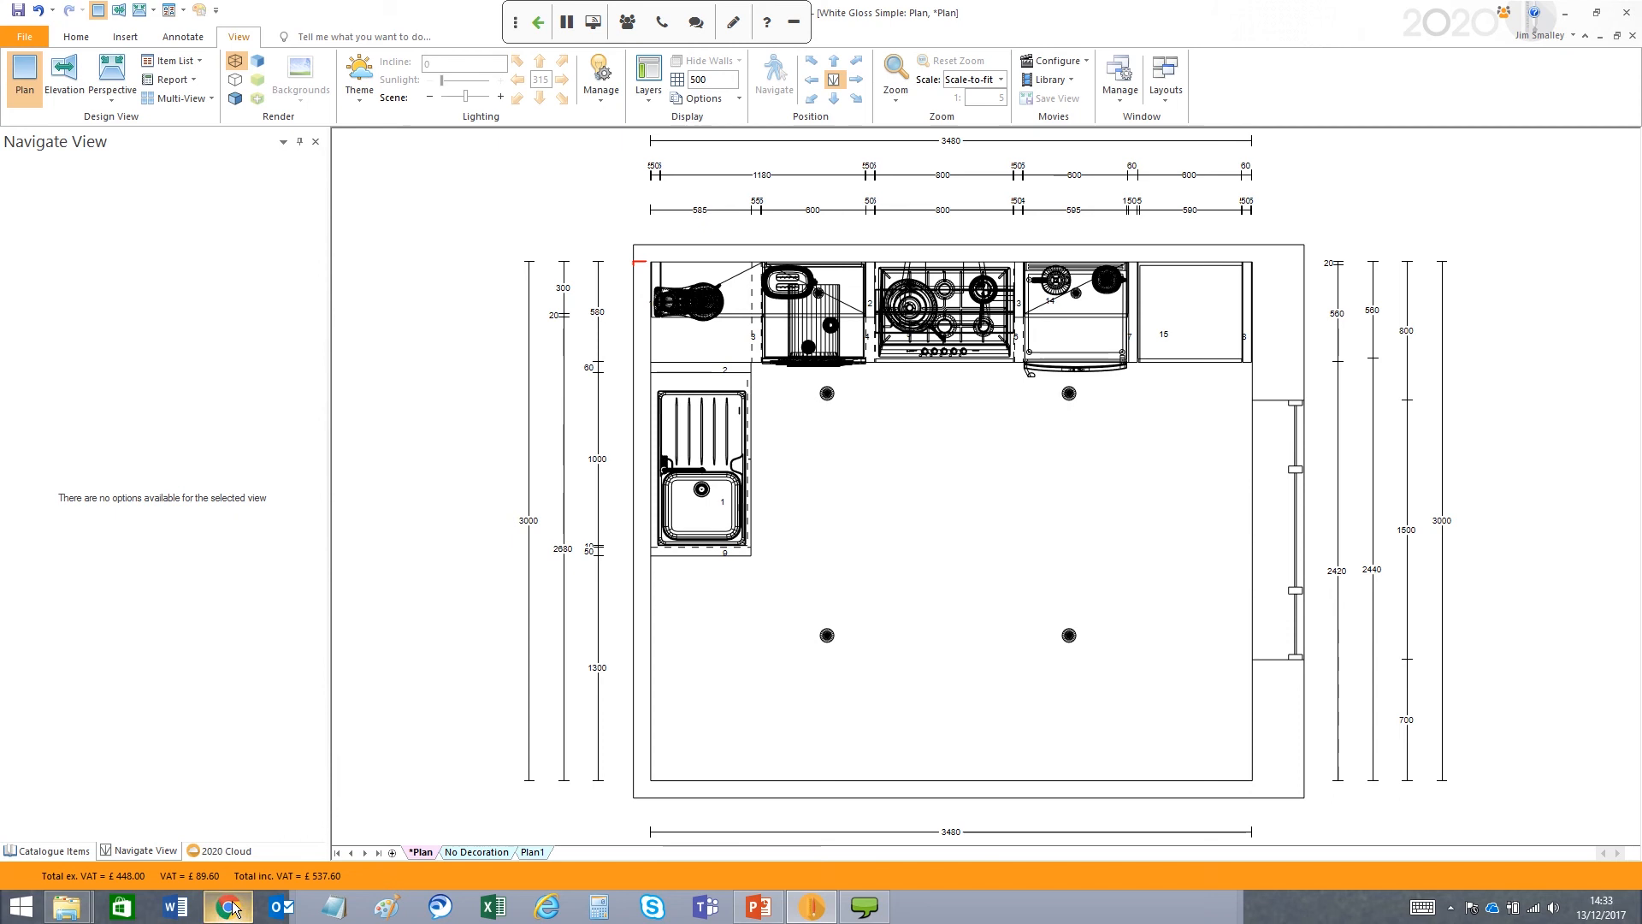
- Switch to the 2020 Fusion help in Chrome, clear its search words and return to the topic on named view annotations for walls
{"action": "mouse_move", "coordinate": [234, 909]}
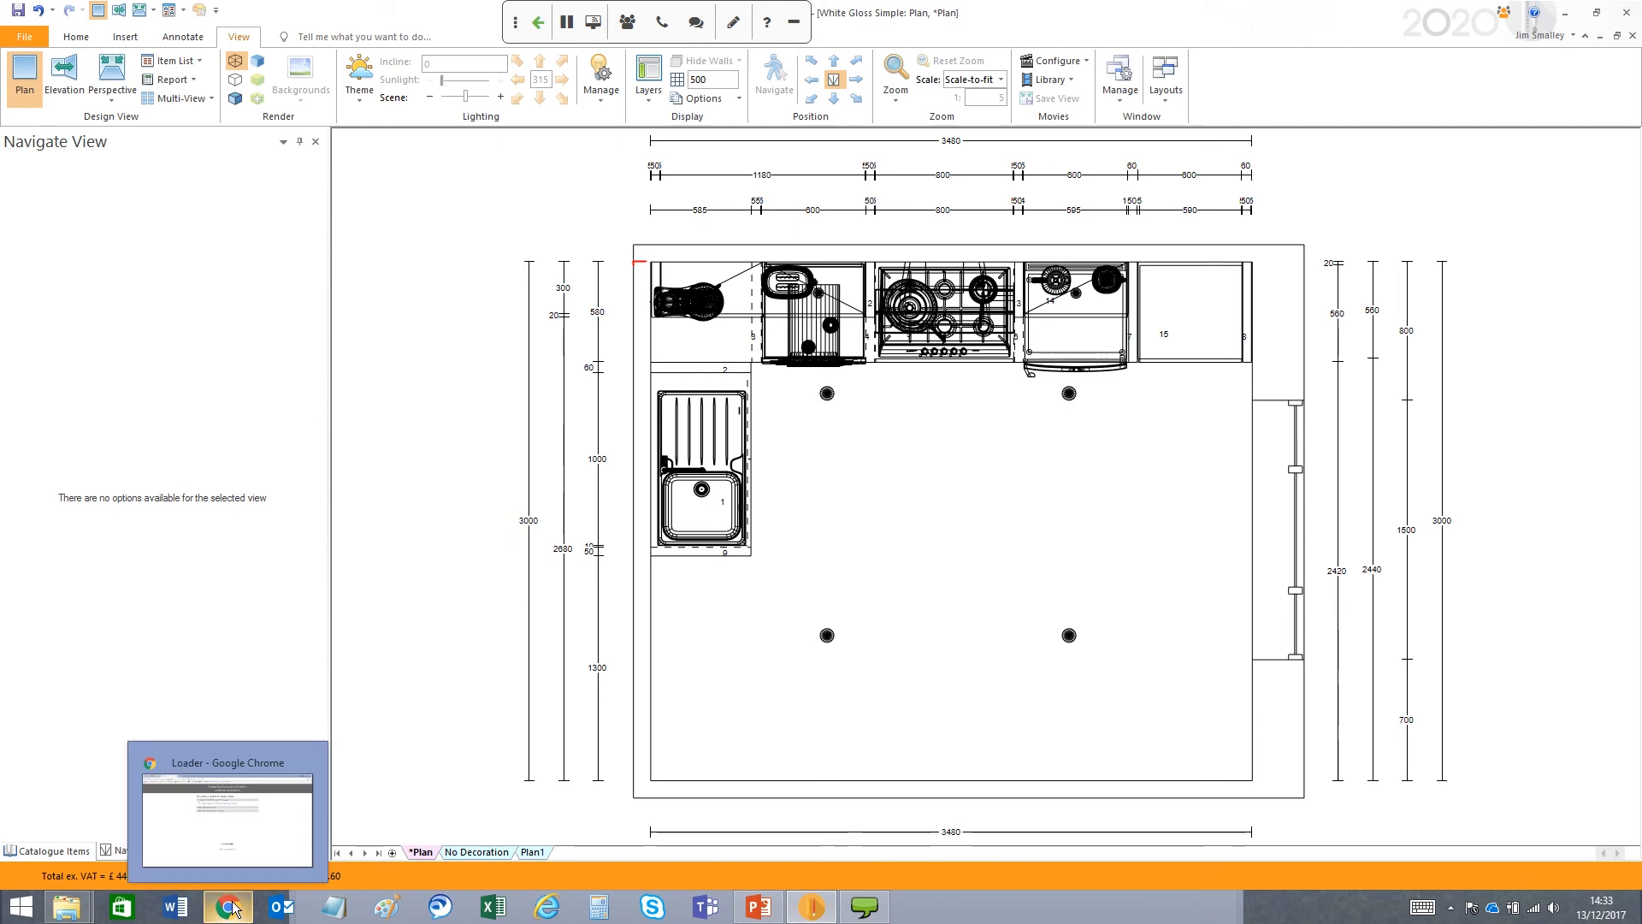
{"action": "left_click", "coordinate": [233, 909]}
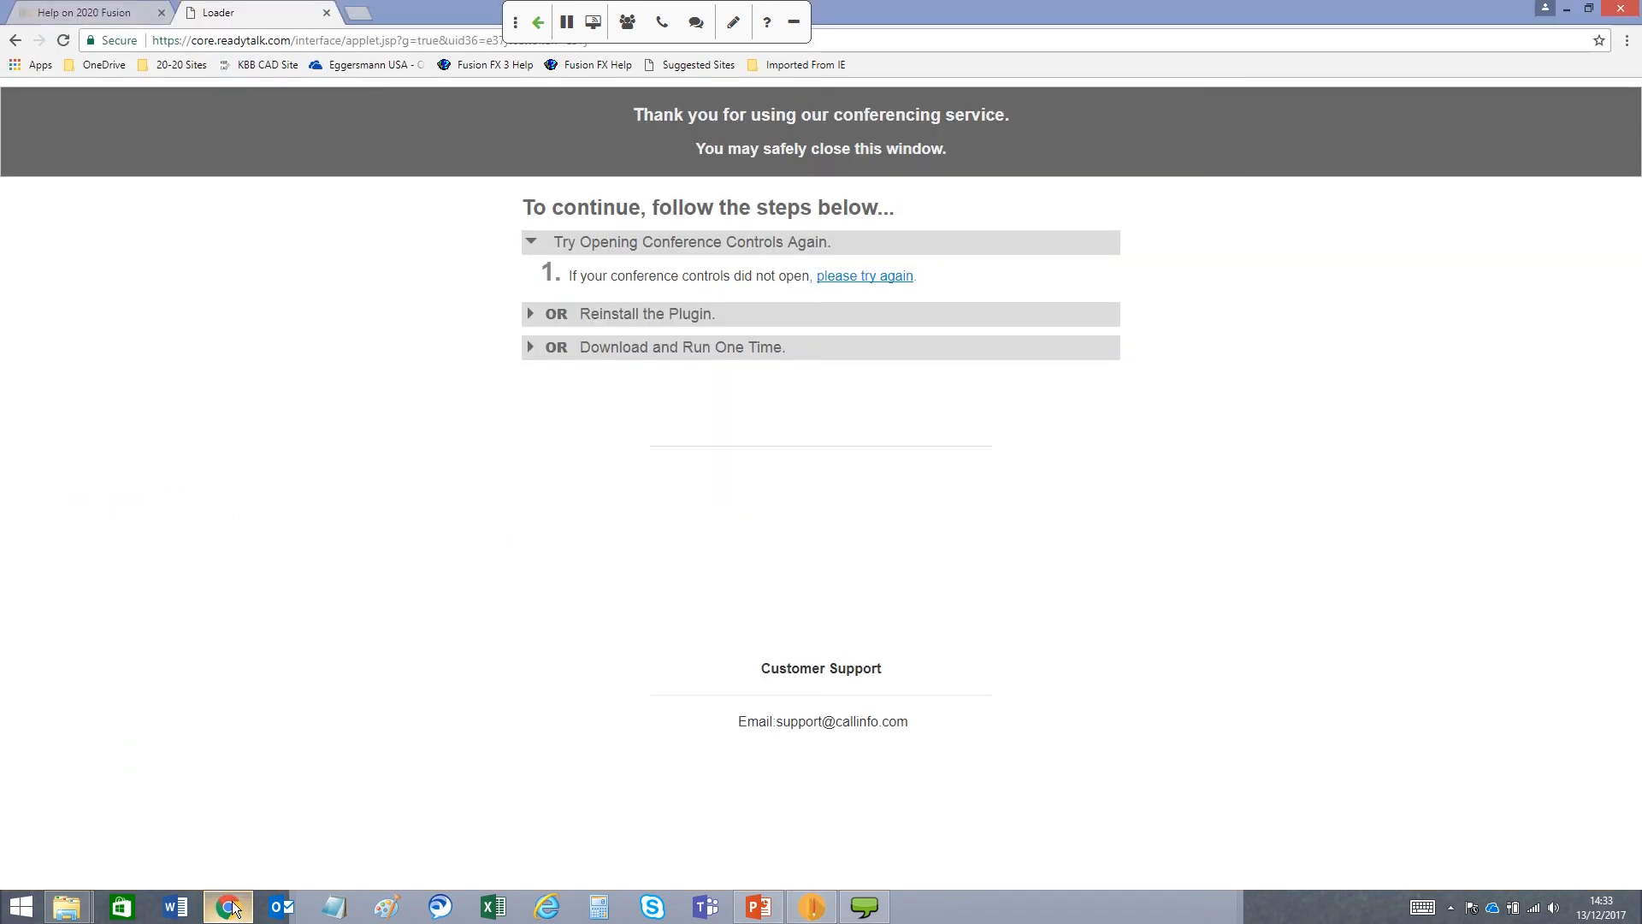
{"action": "left_click", "coordinate": [83, 17]}
{"action": "left_click_drag", "start_coordinate": [61, 159], "coordinate": [3, 165]}
{"action": "key", "text": "BackSpace"}
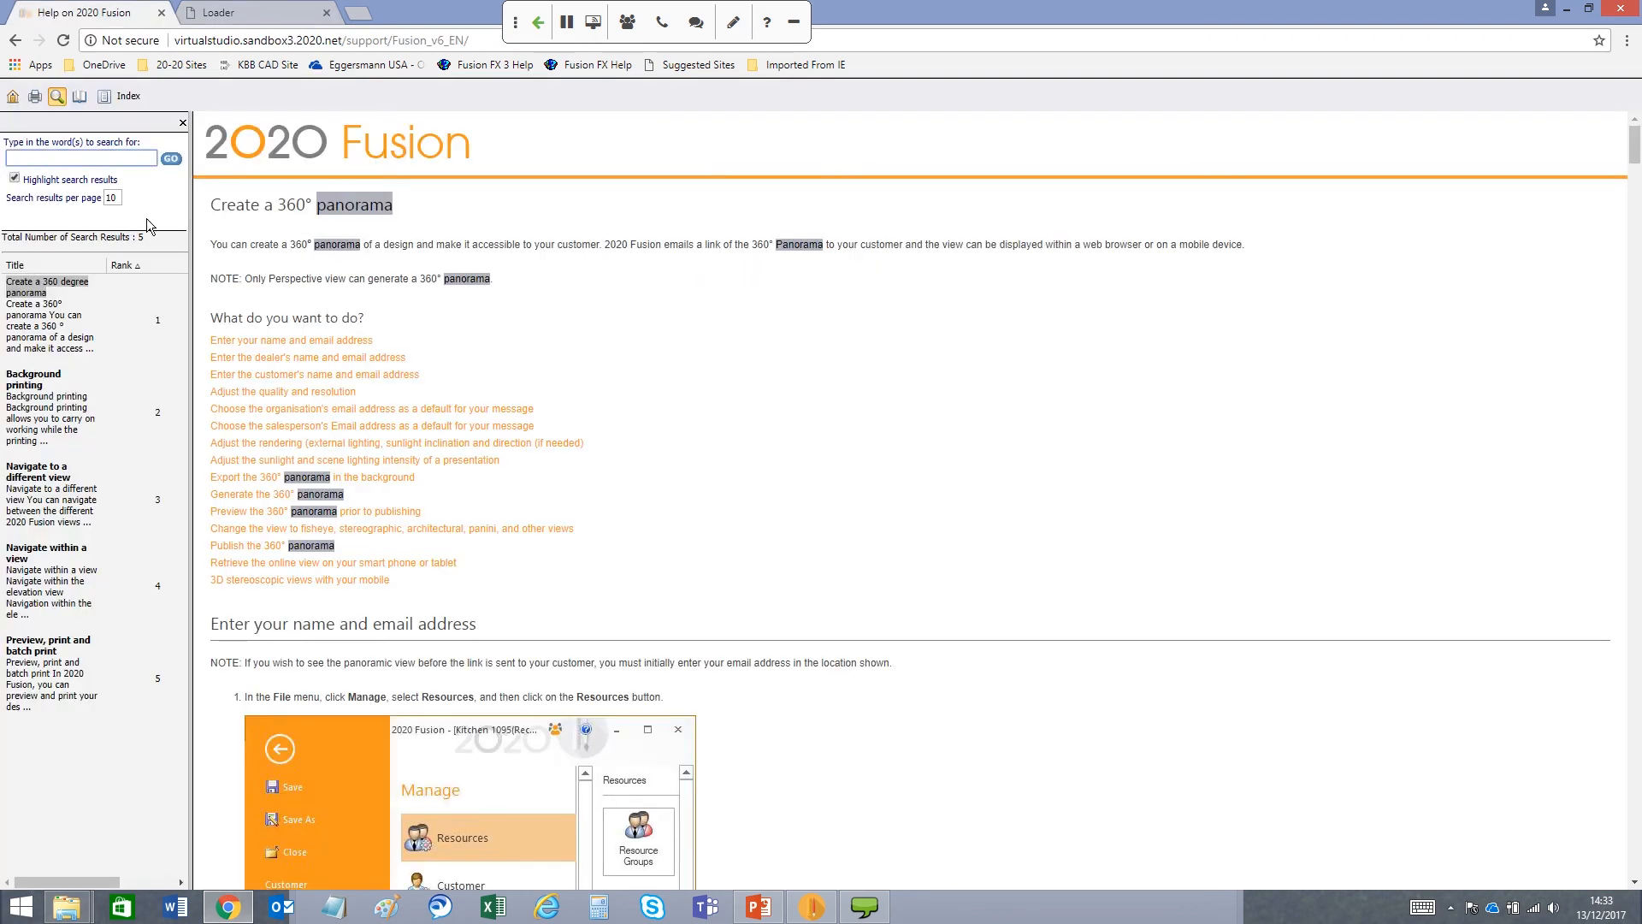
{"action": "left_click", "coordinate": [15, 41]}
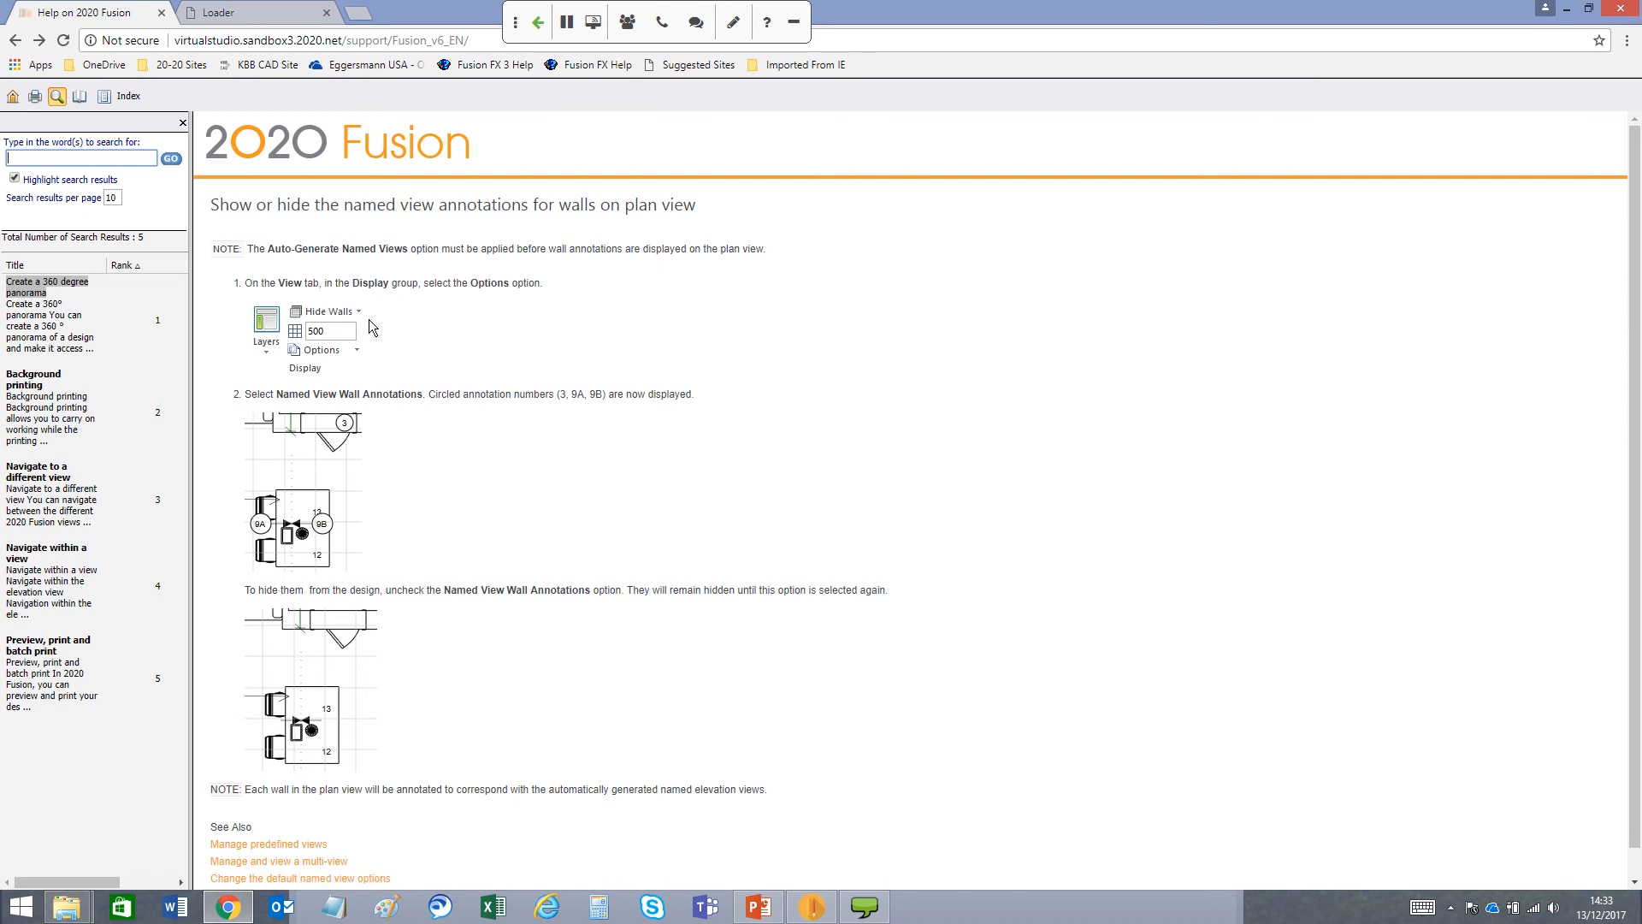
- Open the related help topic Manage predefined views and read its sections on main views and named views
{"action": "left_click", "coordinate": [290, 843]}
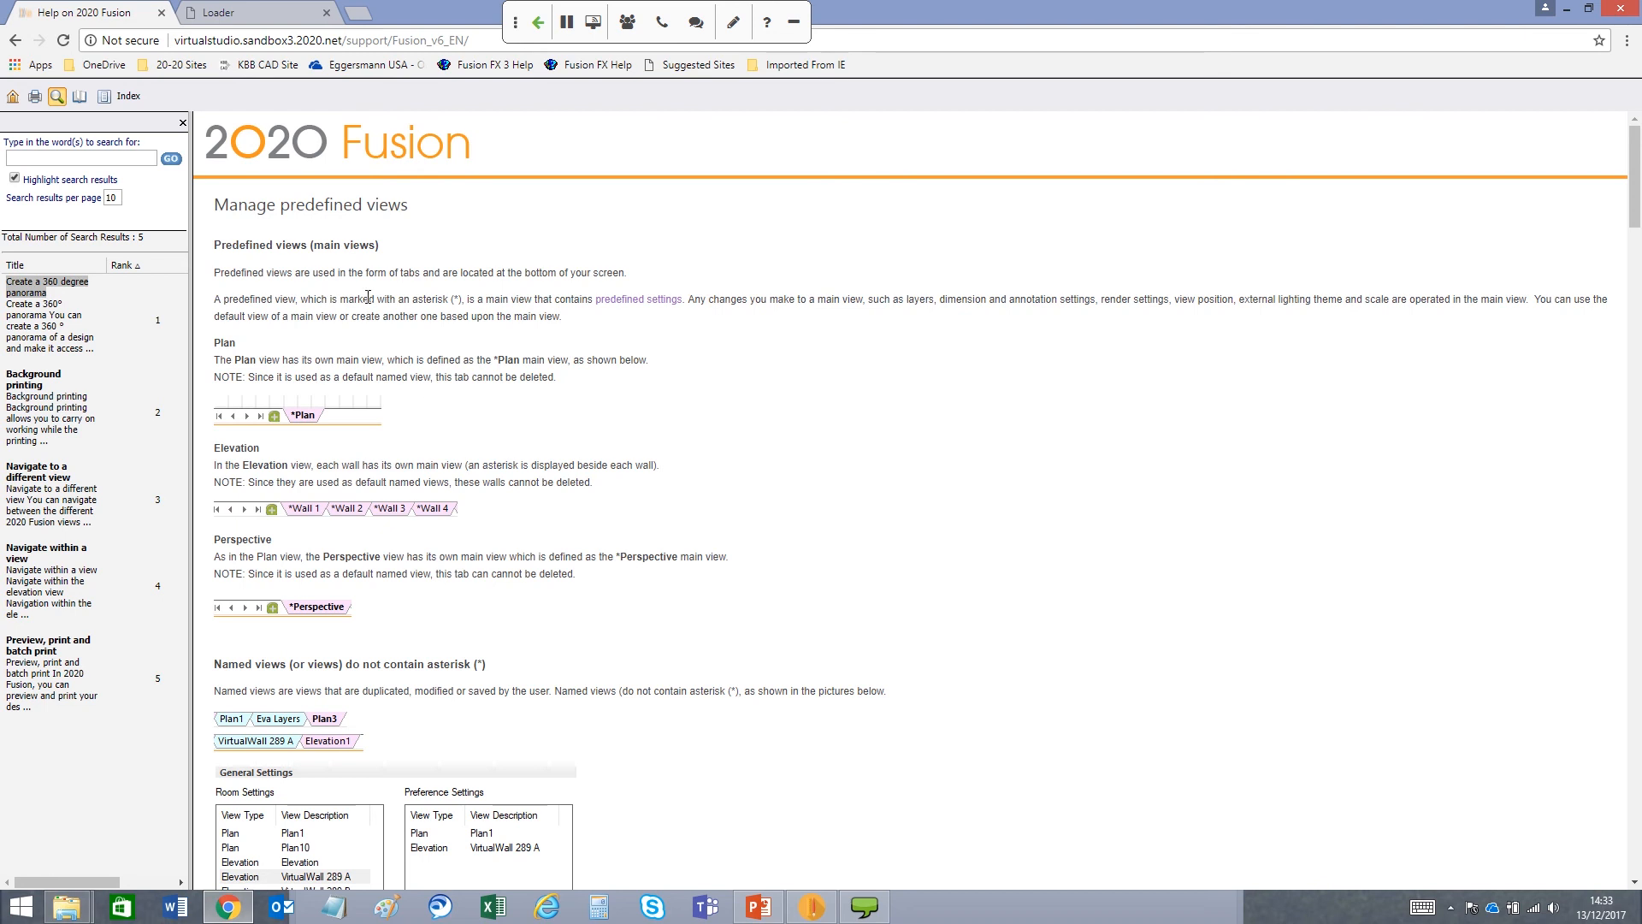
{"action": "scroll", "coordinate": [398, 438], "scroll_direction": "down", "scroll_amount": 1}
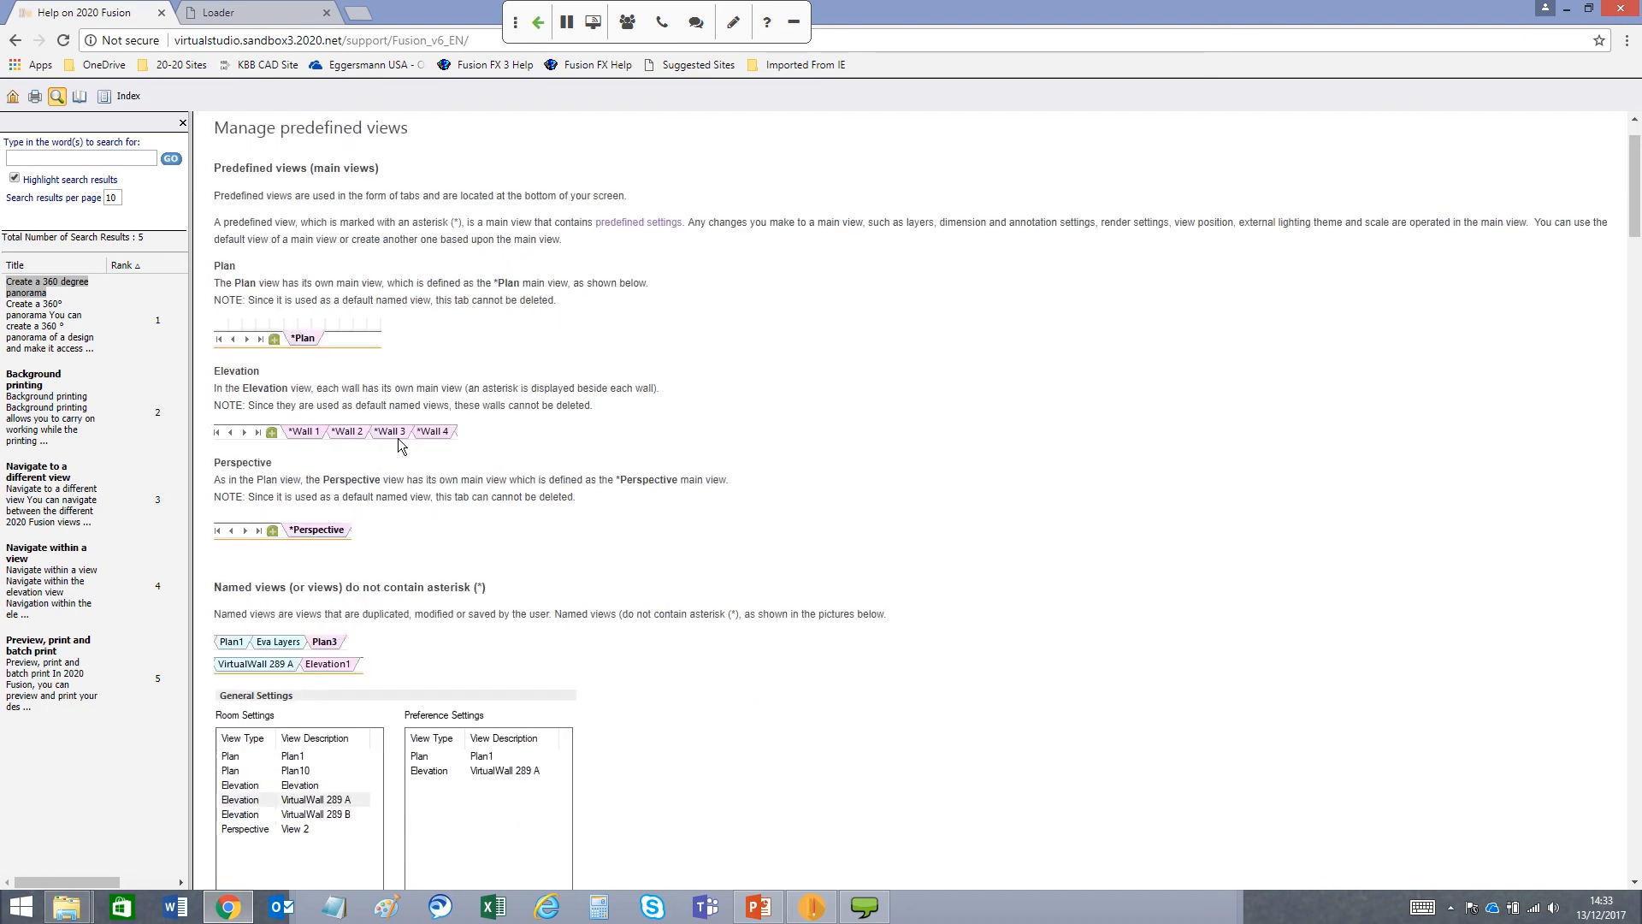
{"action": "scroll", "coordinate": [398, 439], "scroll_direction": "down", "scroll_amount": 1}
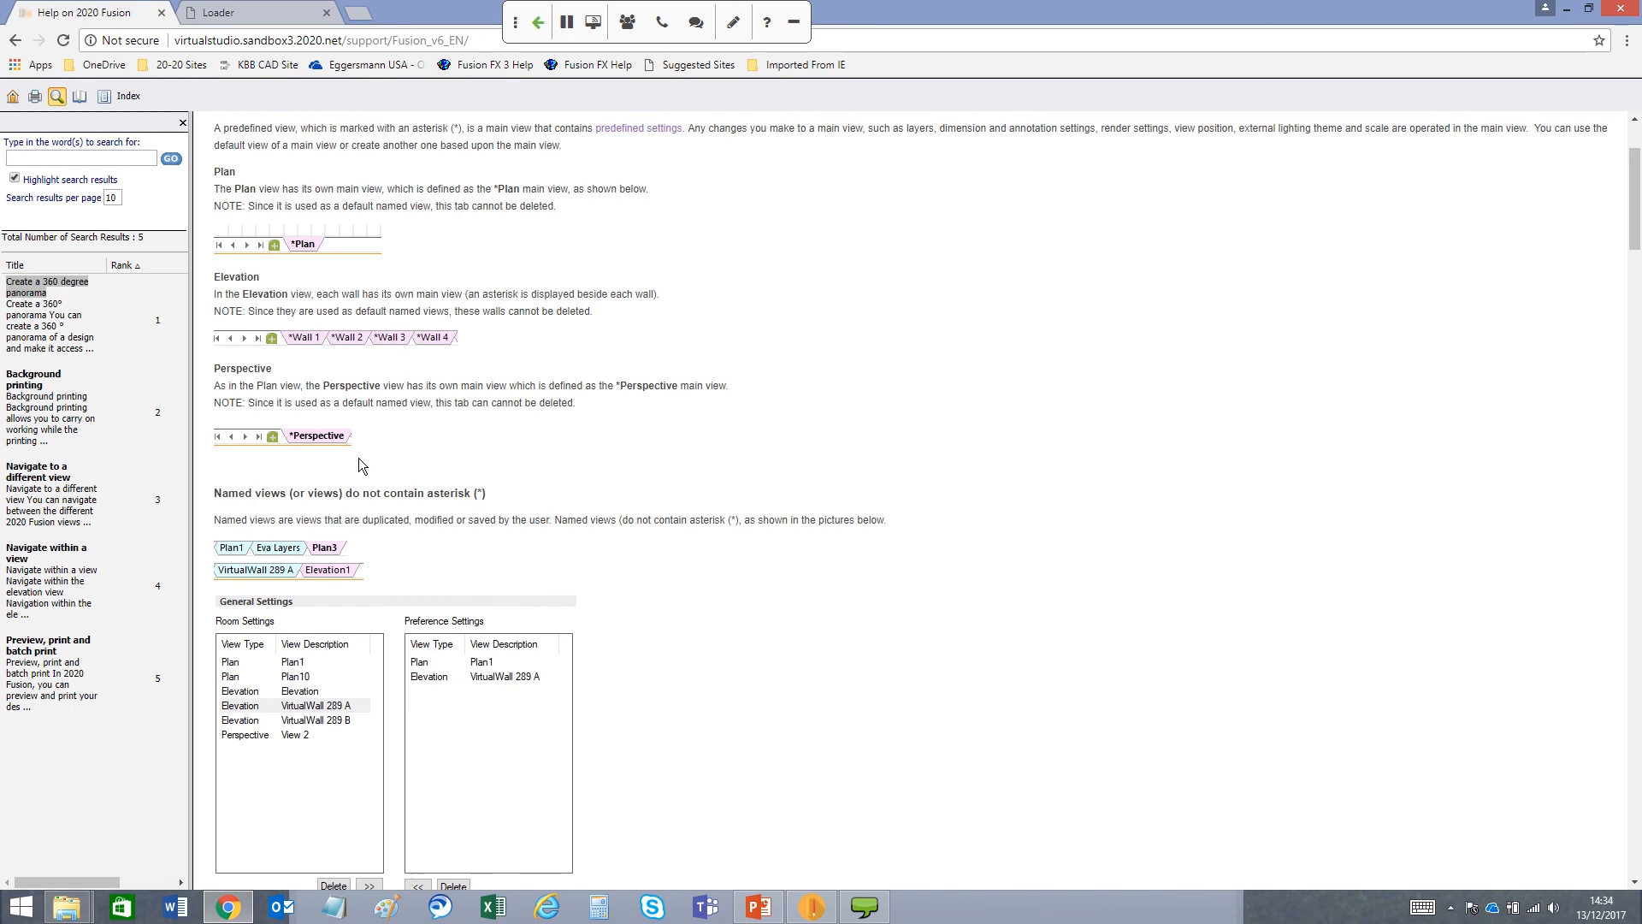
{"action": "scroll", "coordinate": [359, 460], "scroll_direction": "down", "scroll_amount": 1}
{"action": "scroll", "coordinate": [358, 460], "scroll_direction": "up", "scroll_amount": 3}
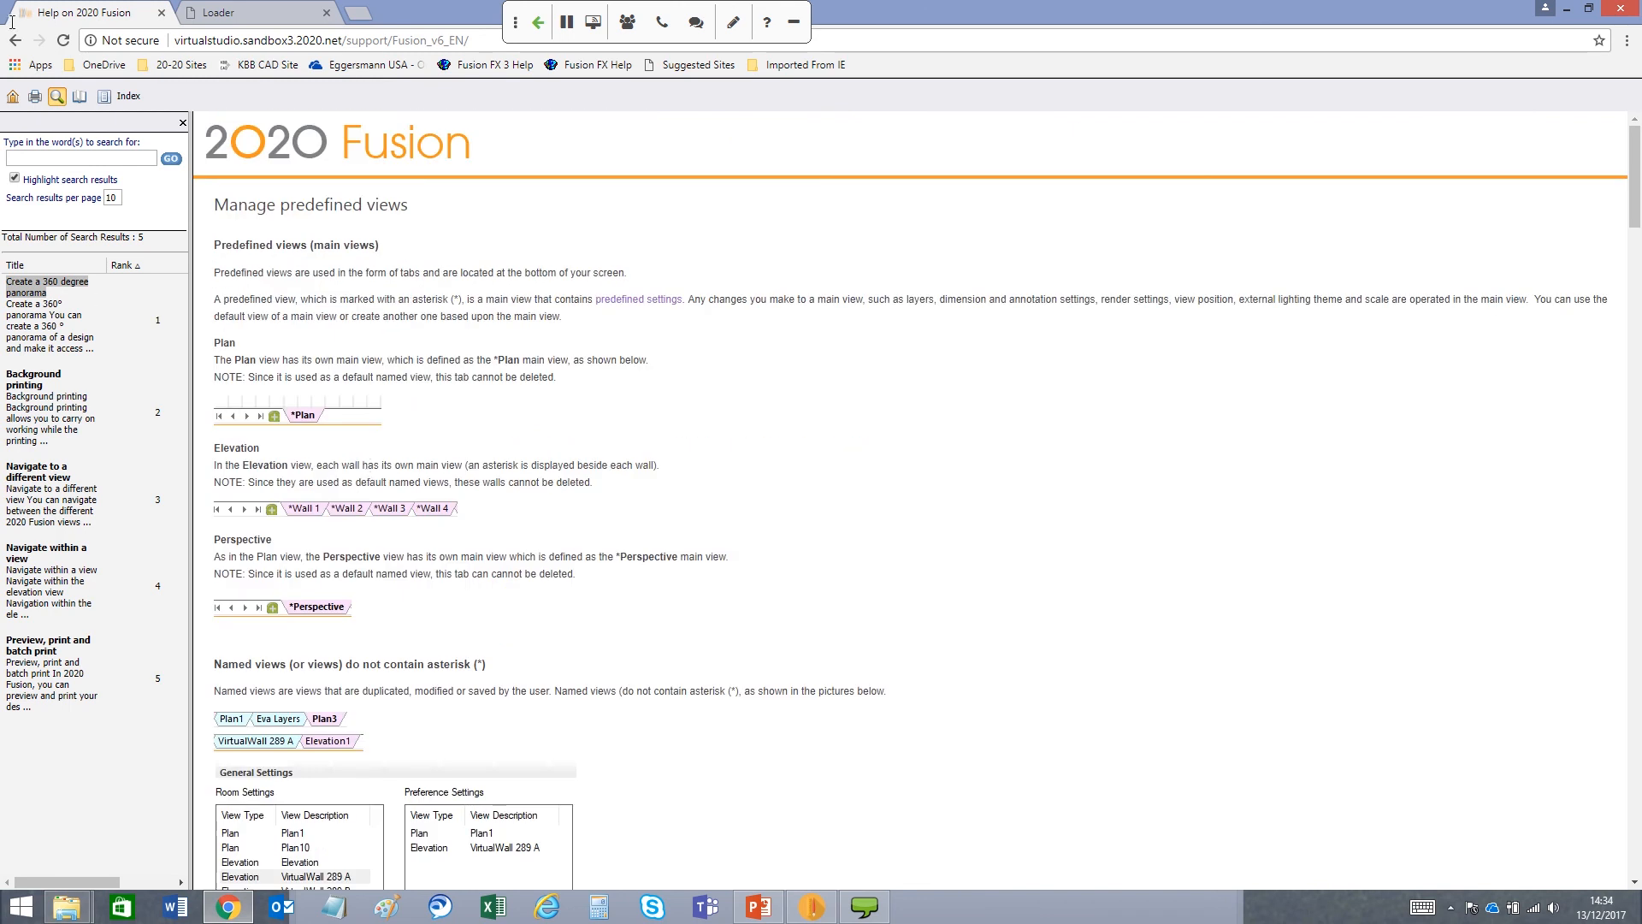
- Return to the help home page and look through its links for basics, 2020 Cloud and other 2020 Fusion information
{"action": "left_click", "coordinate": [12, 96]}
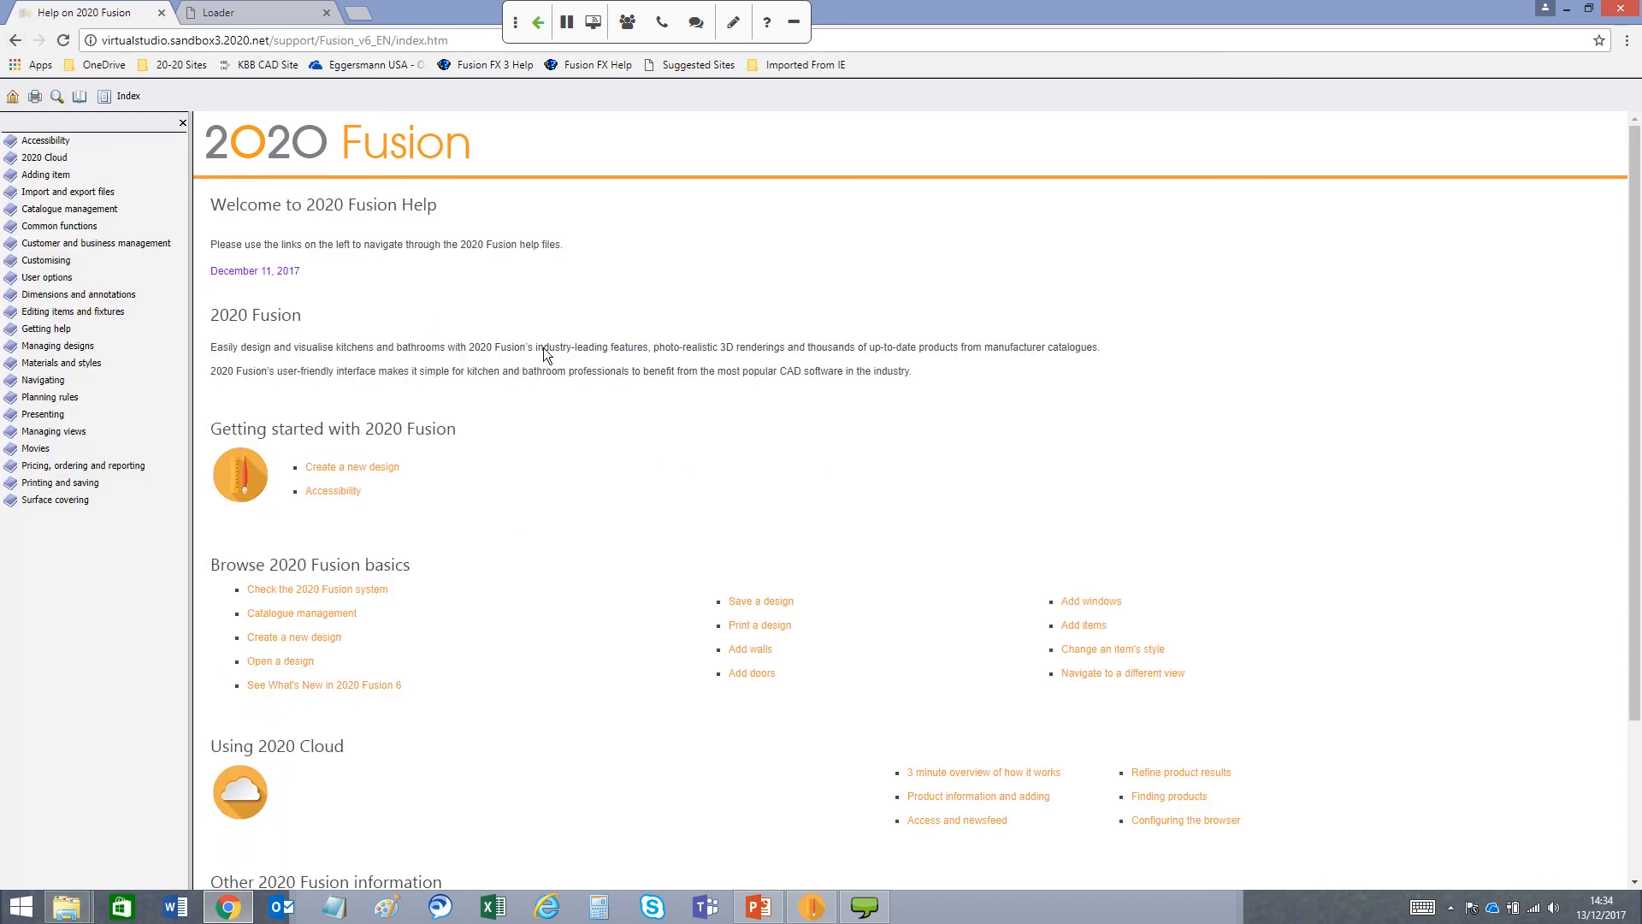
{"action": "scroll", "coordinate": [276, 520], "scroll_direction": "down", "scroll_amount": 1}
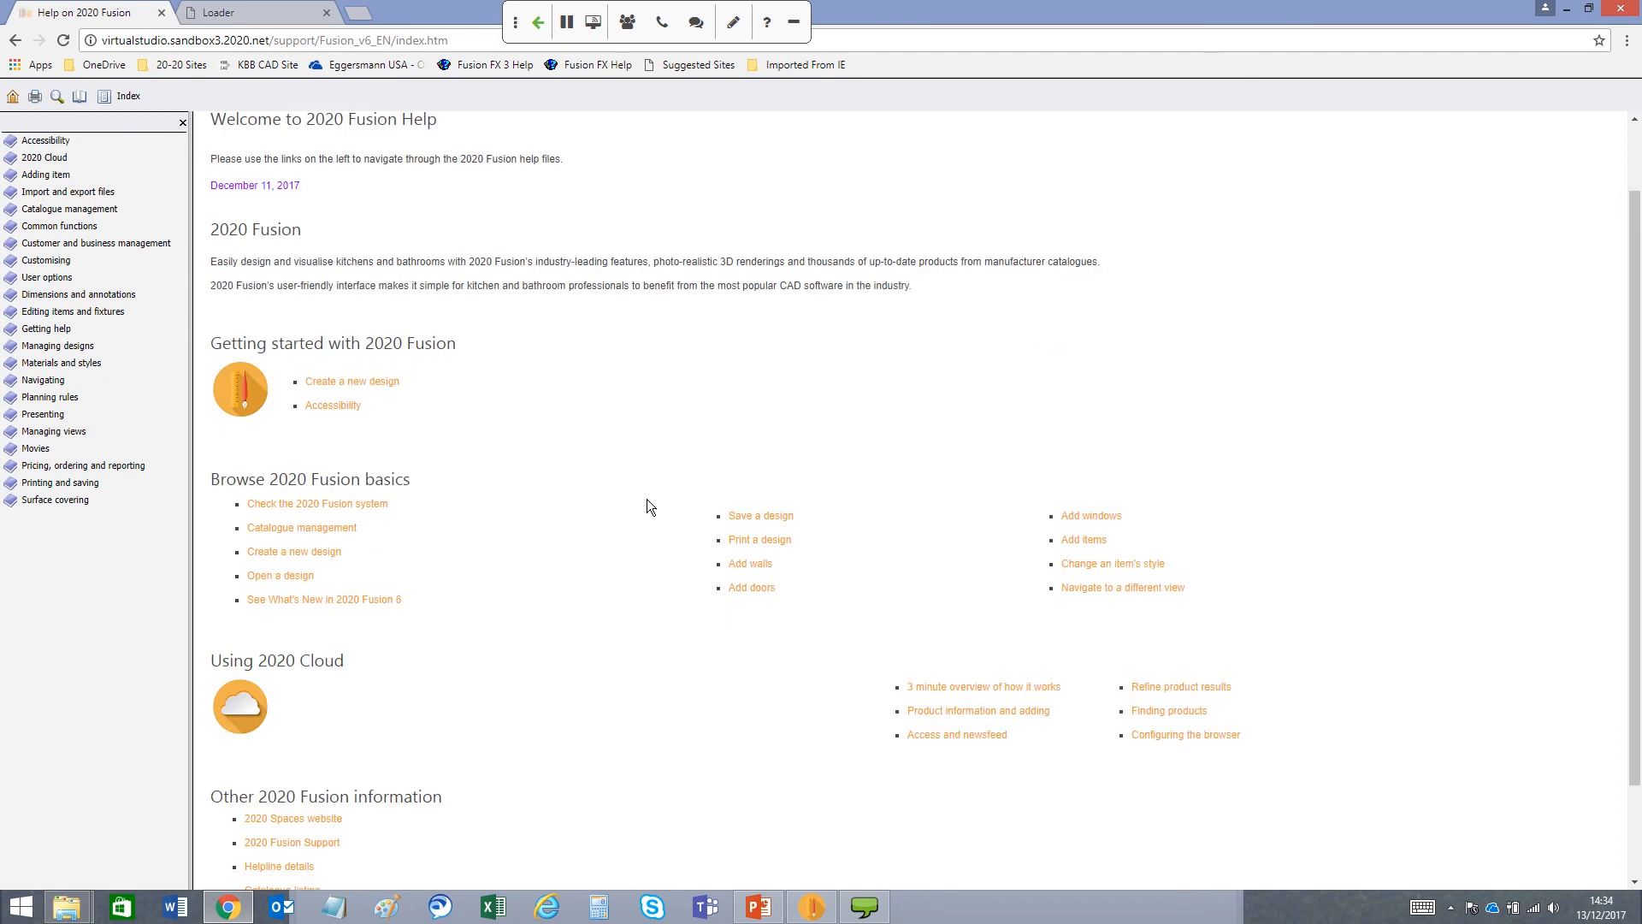
{"action": "scroll", "coordinate": [484, 591], "scroll_direction": "down", "scroll_amount": 1}
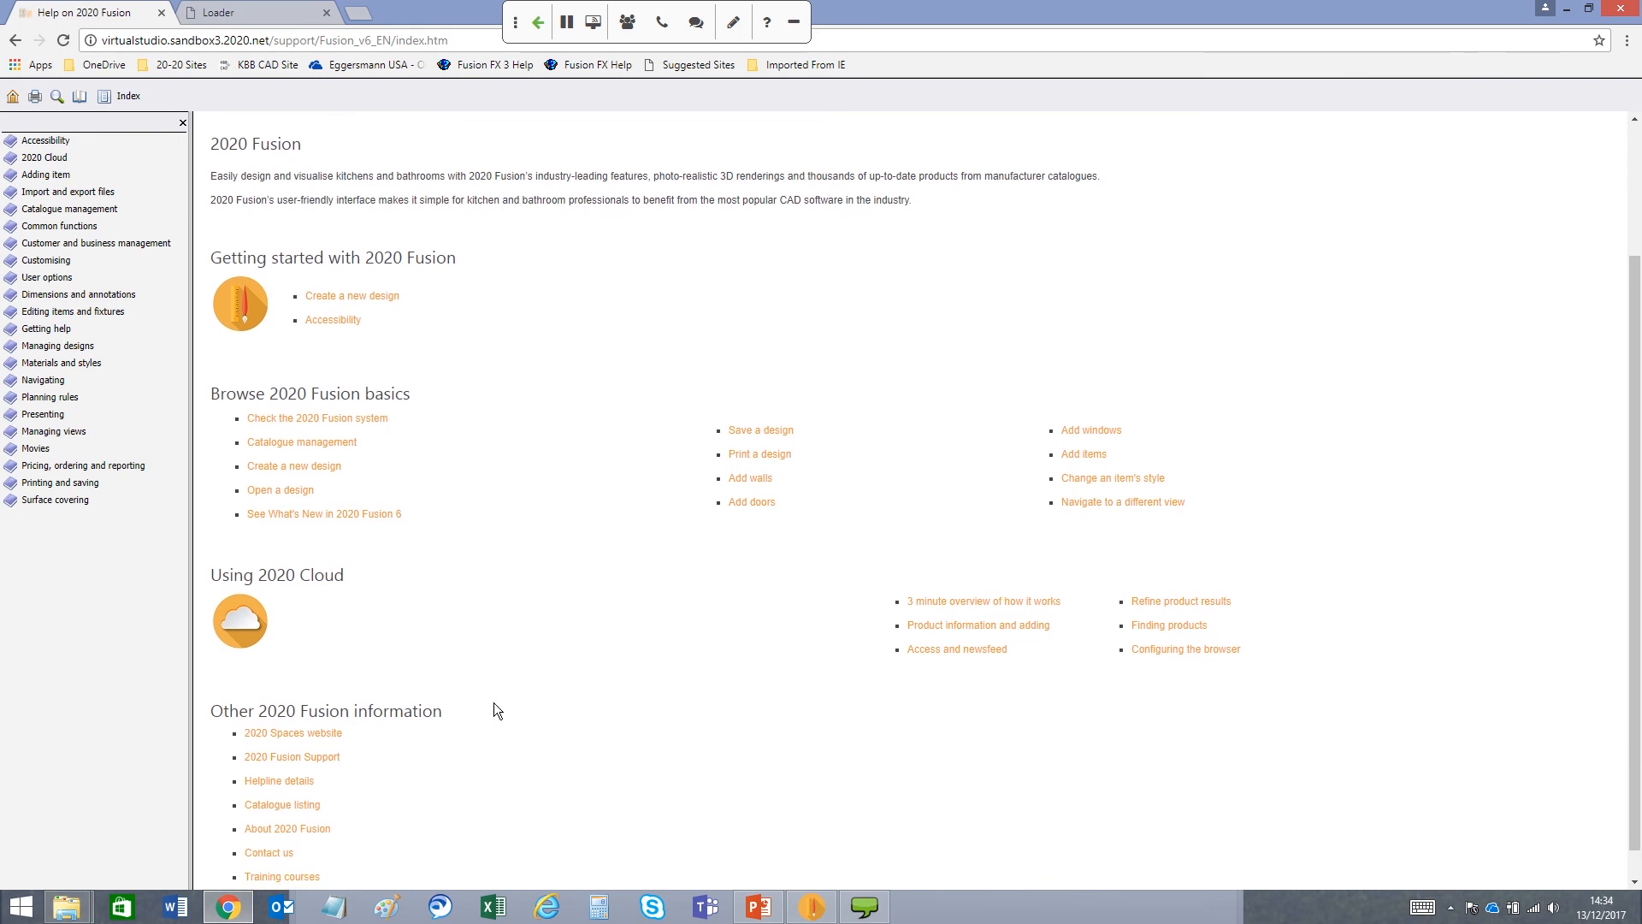
{"action": "scroll", "coordinate": [494, 703], "scroll_direction": "down", "scroll_amount": 1}
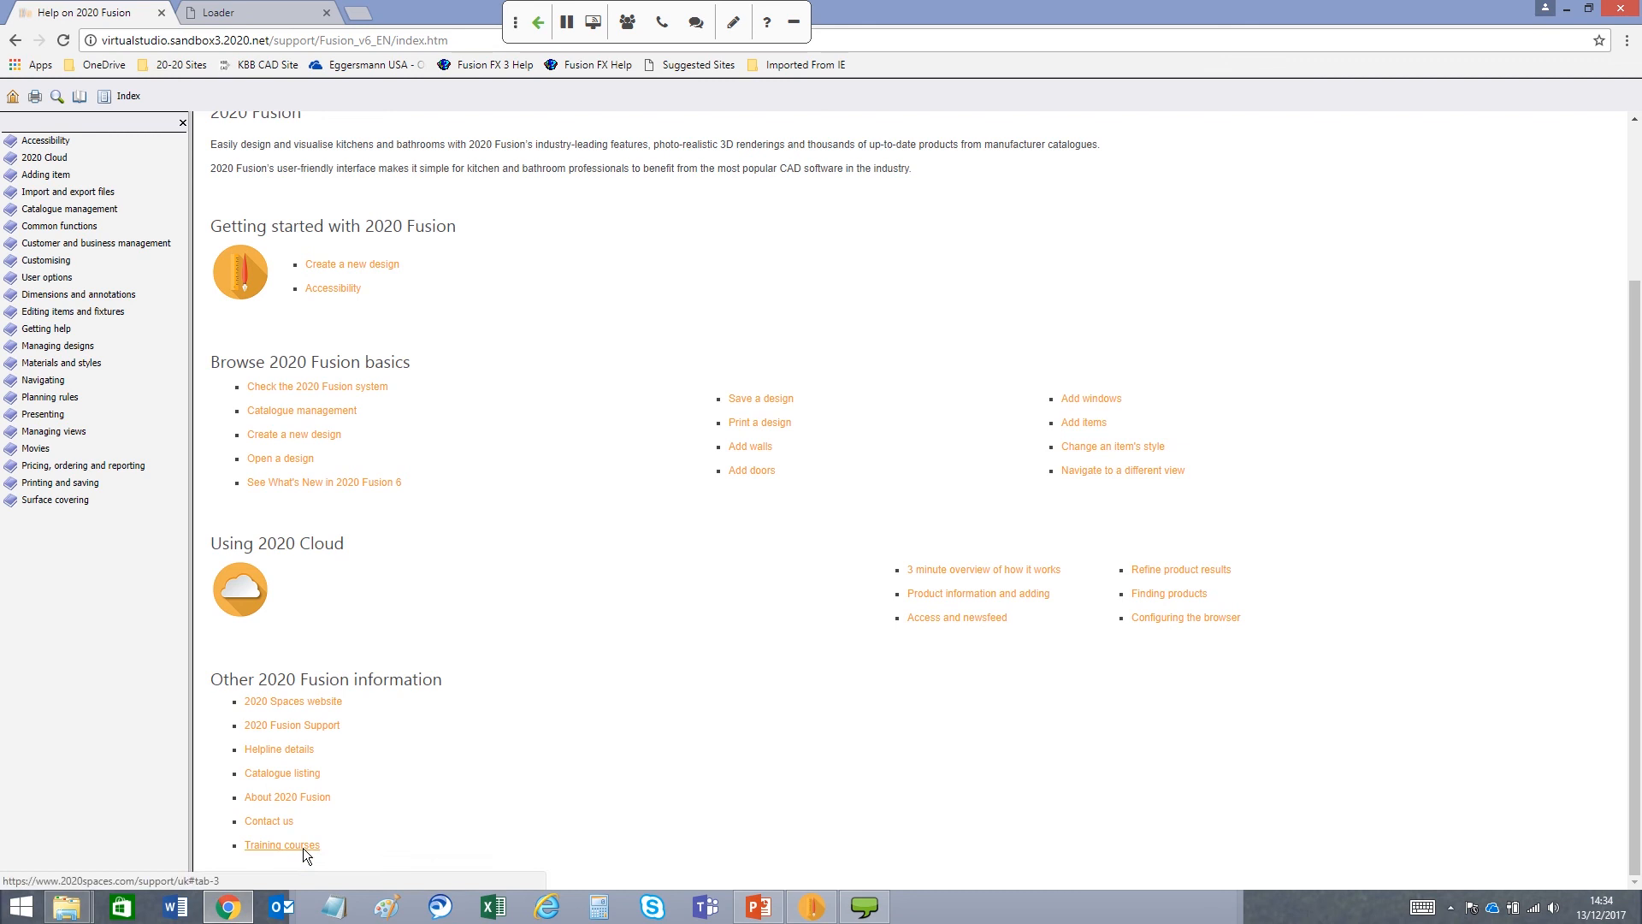
{"action": "scroll", "coordinate": [612, 643], "scroll_direction": "up", "scroll_amount": 1}
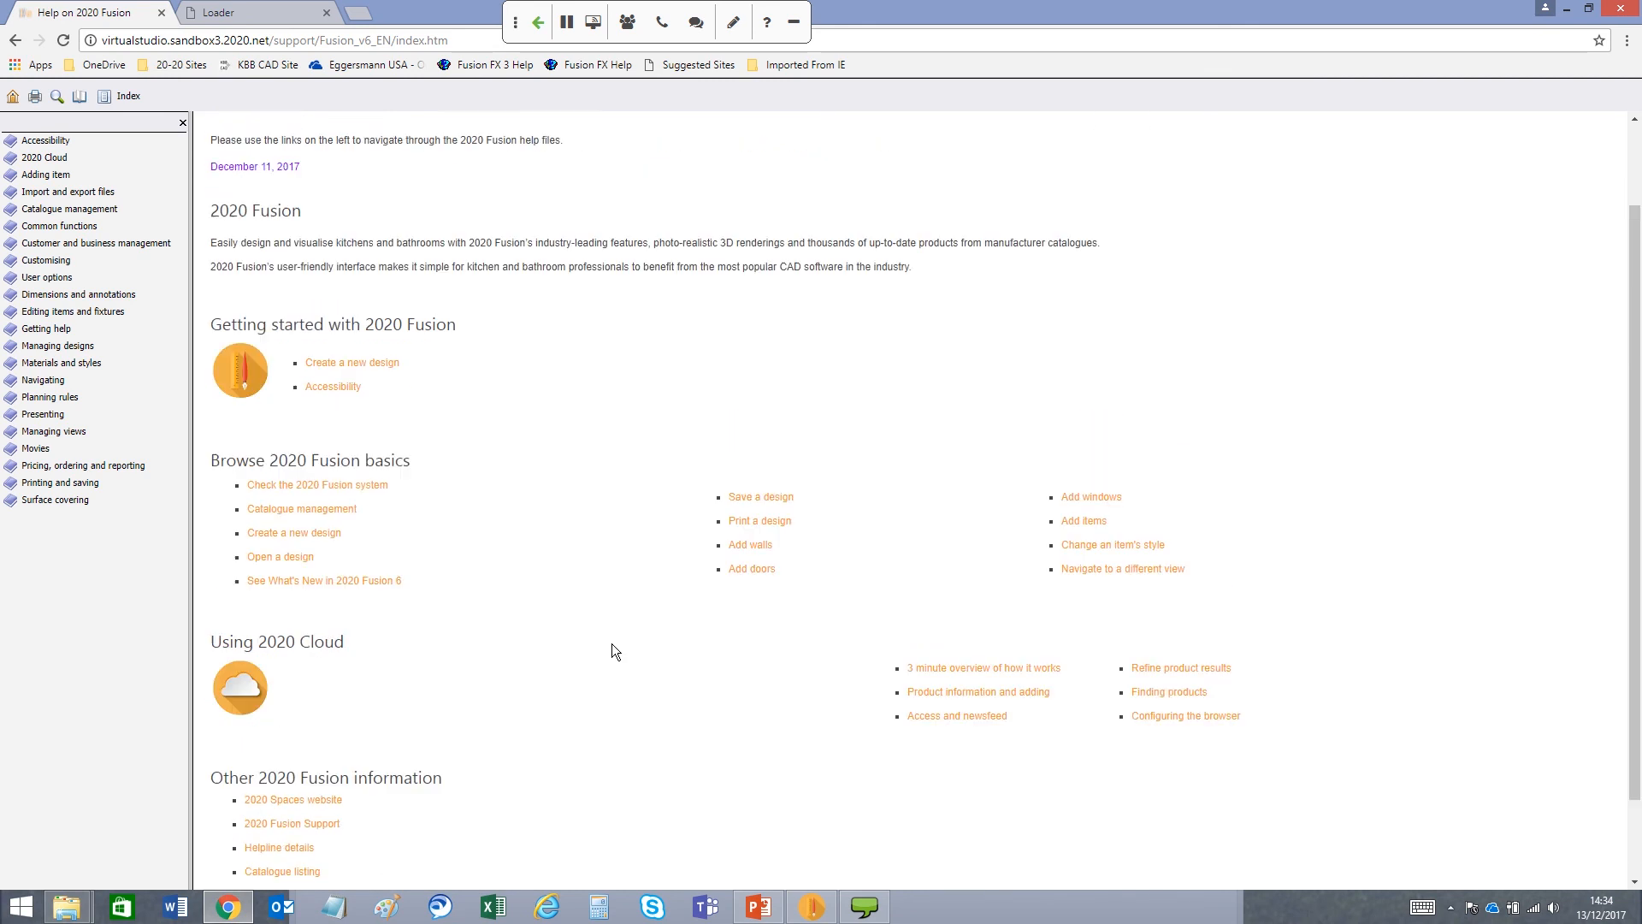
{"action": "scroll", "coordinate": [613, 643], "scroll_direction": "up", "scroll_amount": 1}
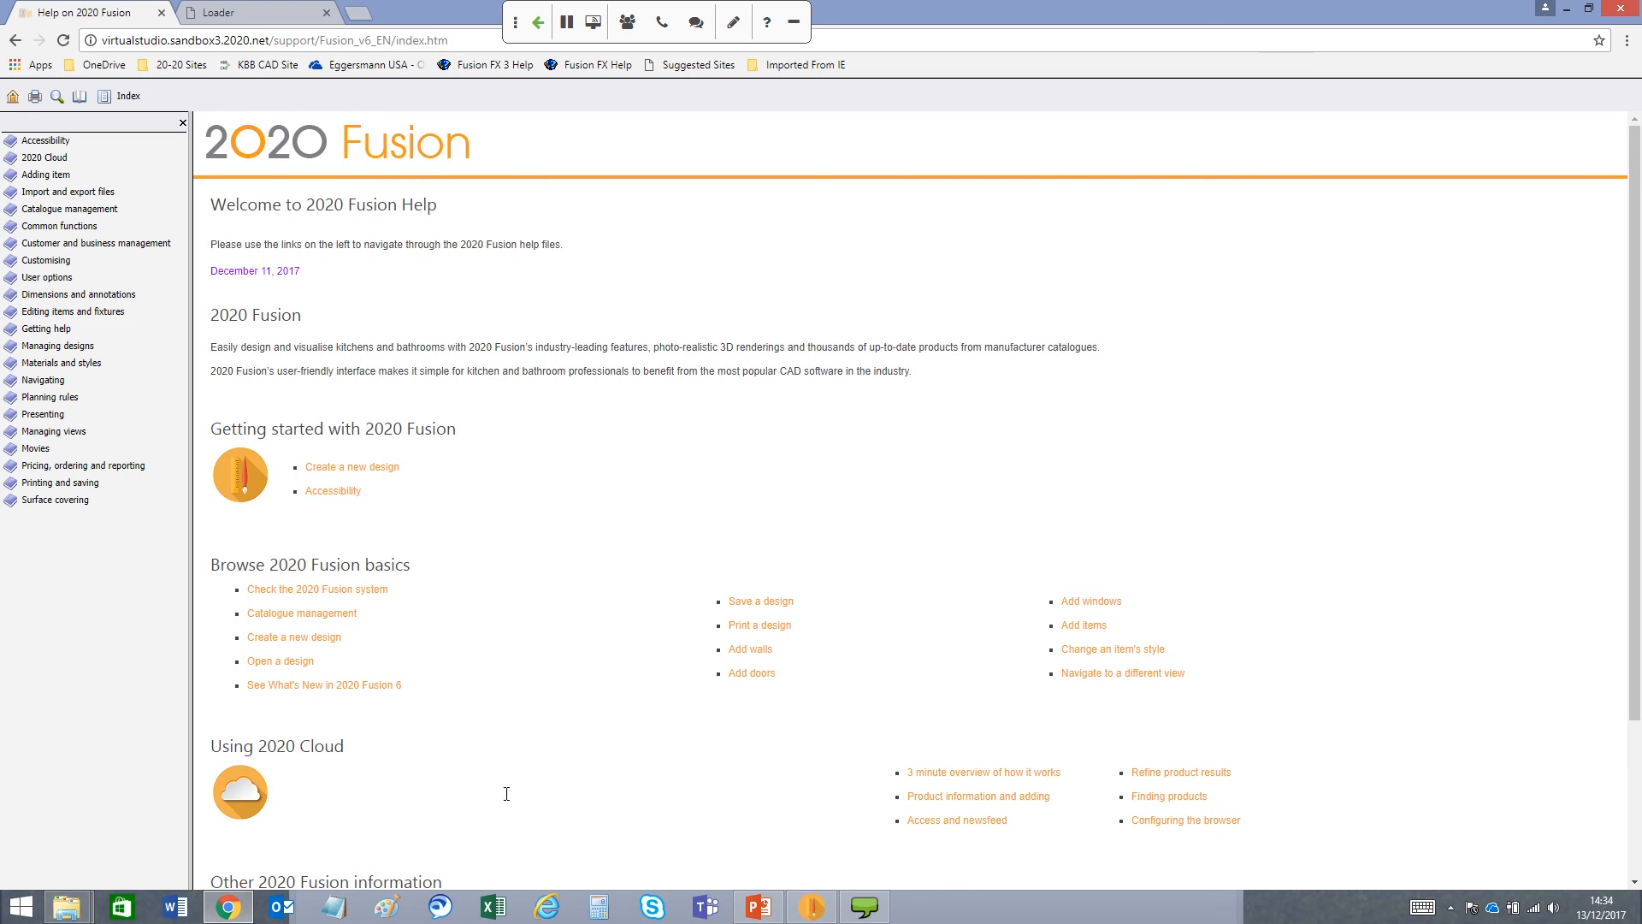
- Switch back to 2020 Fusion and show the Wall 1 - No Decoration elevation of White Gloss Simple
{"action": "mouse_move", "coordinate": [810, 913]}
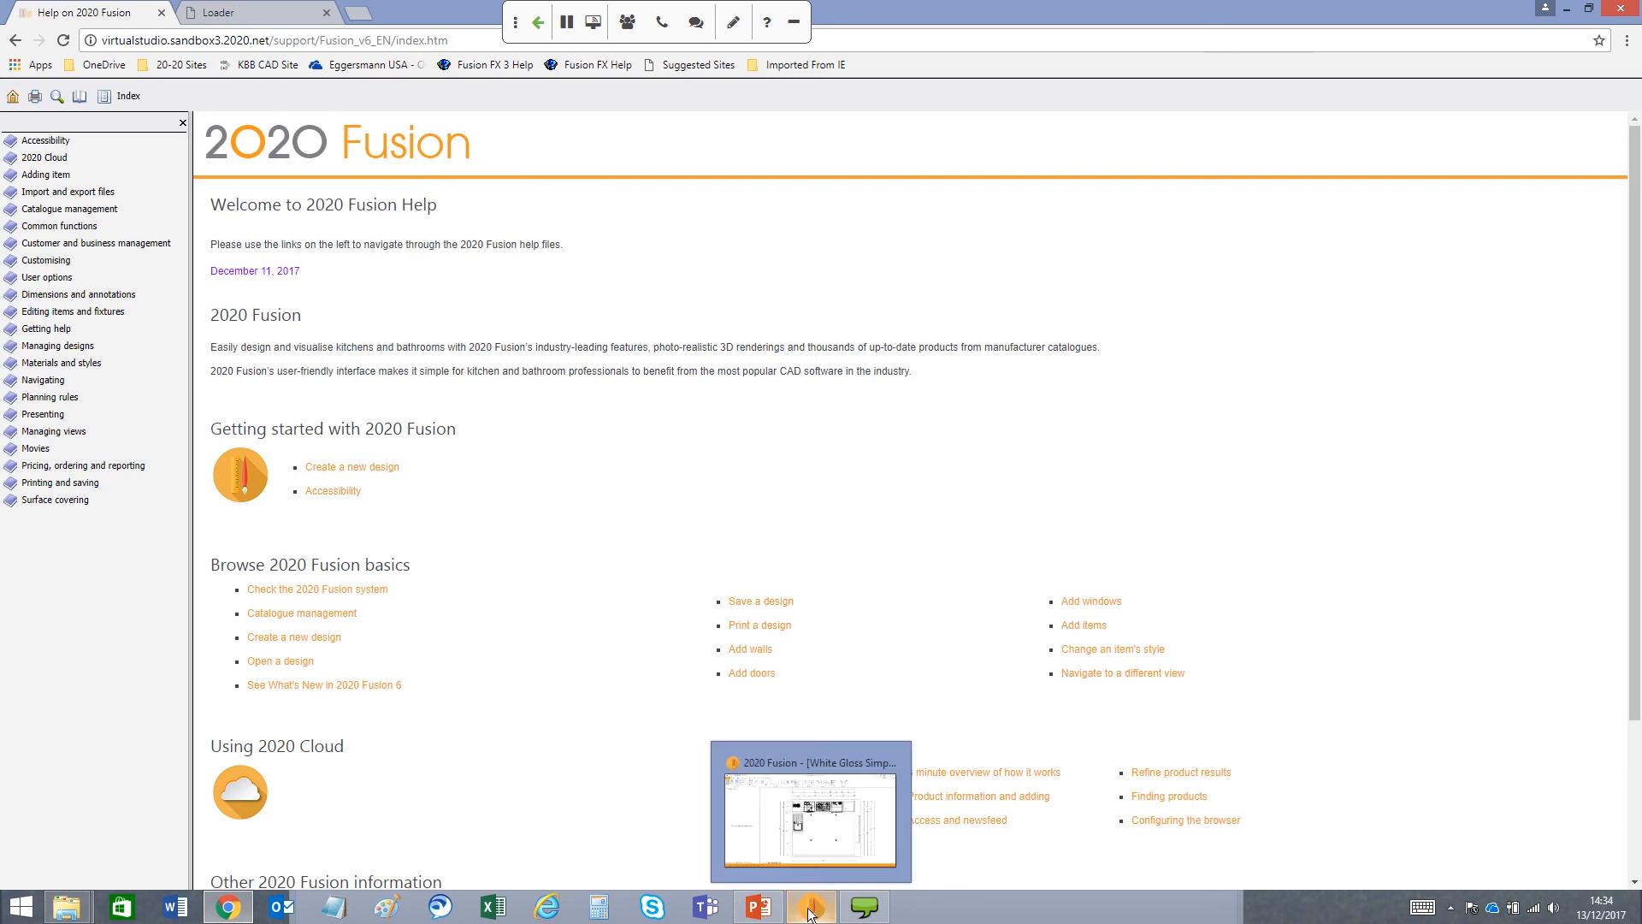
{"action": "left_click", "coordinate": [810, 911]}
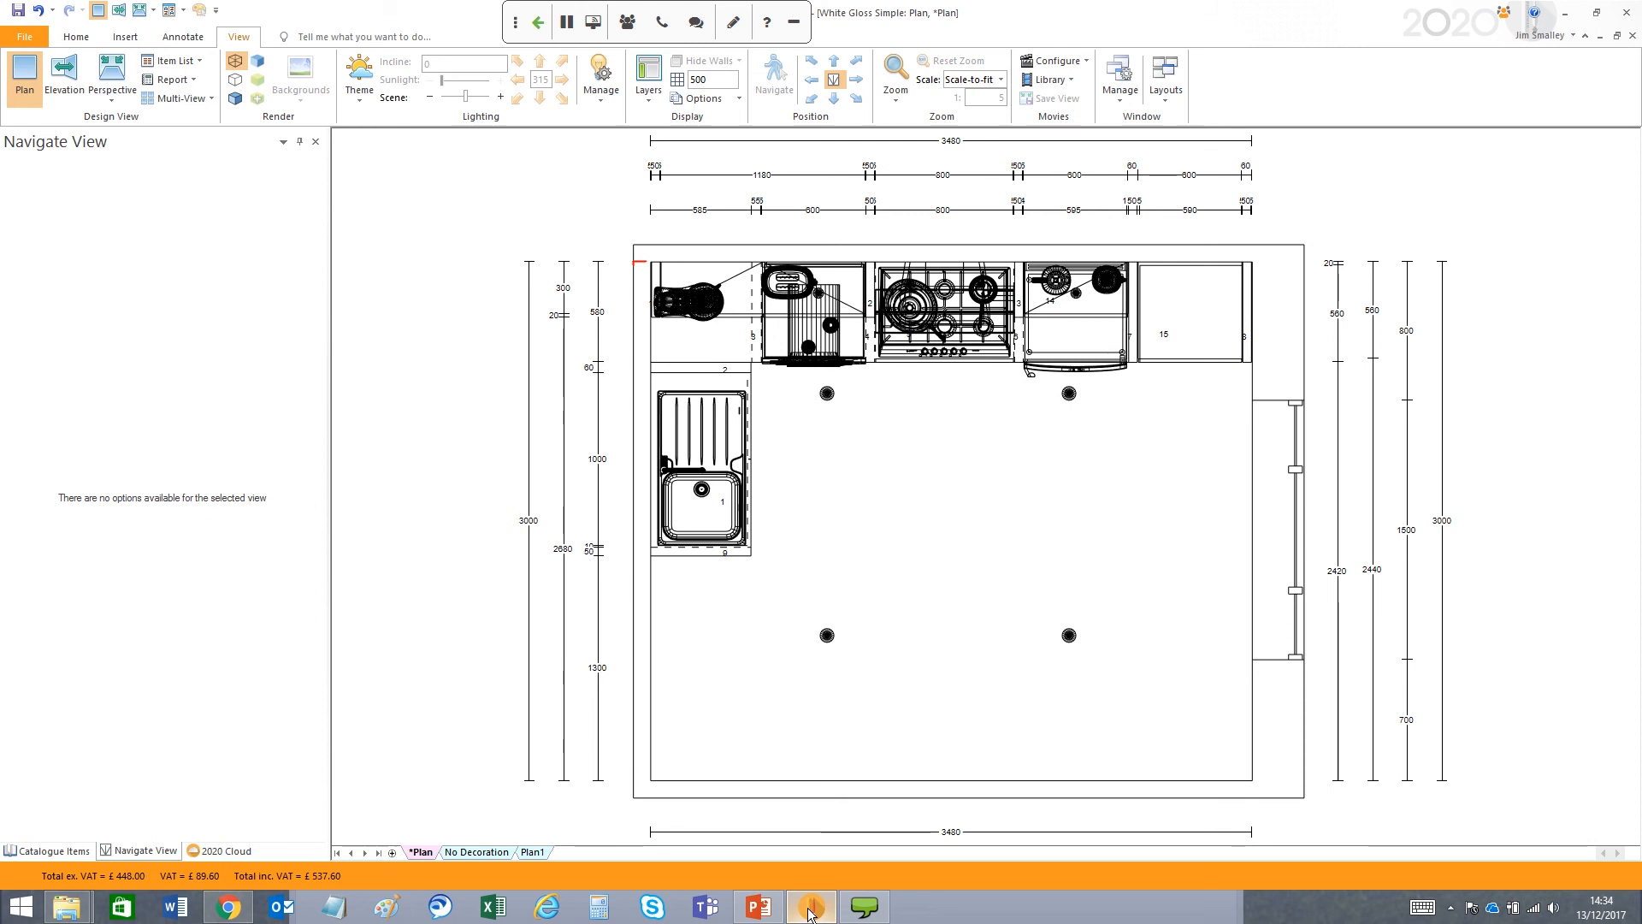
{"action": "left_click", "coordinate": [64, 75]}
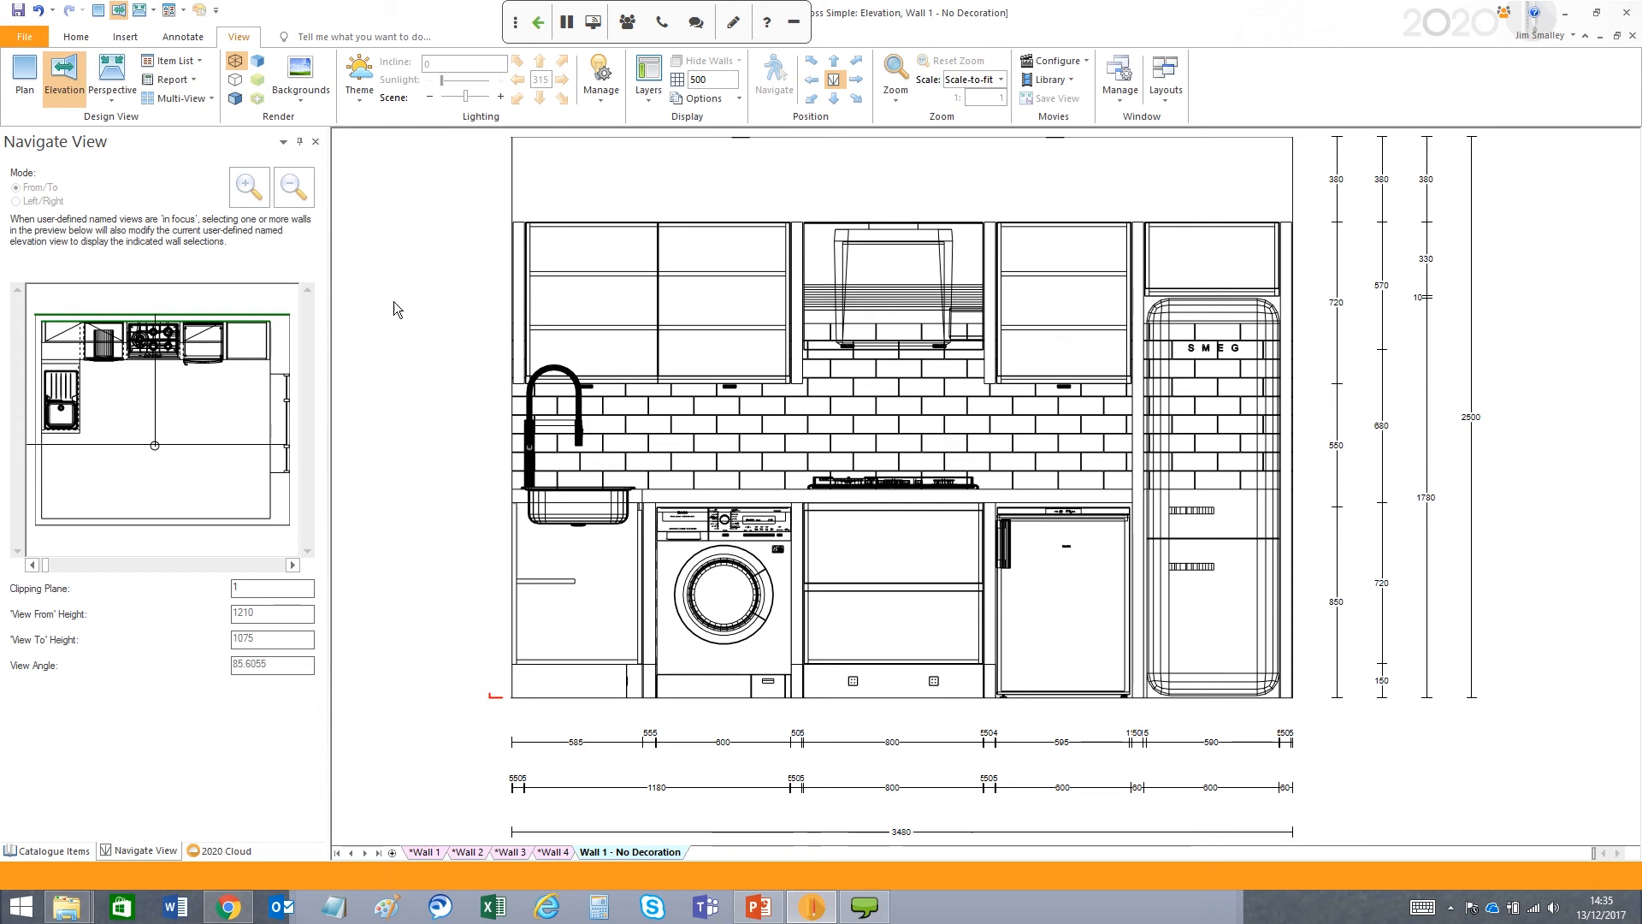
- Set the height of the two wall units on either side of the extractor to 700 and undo the change
{"action": "left_click", "coordinate": [596, 308]}
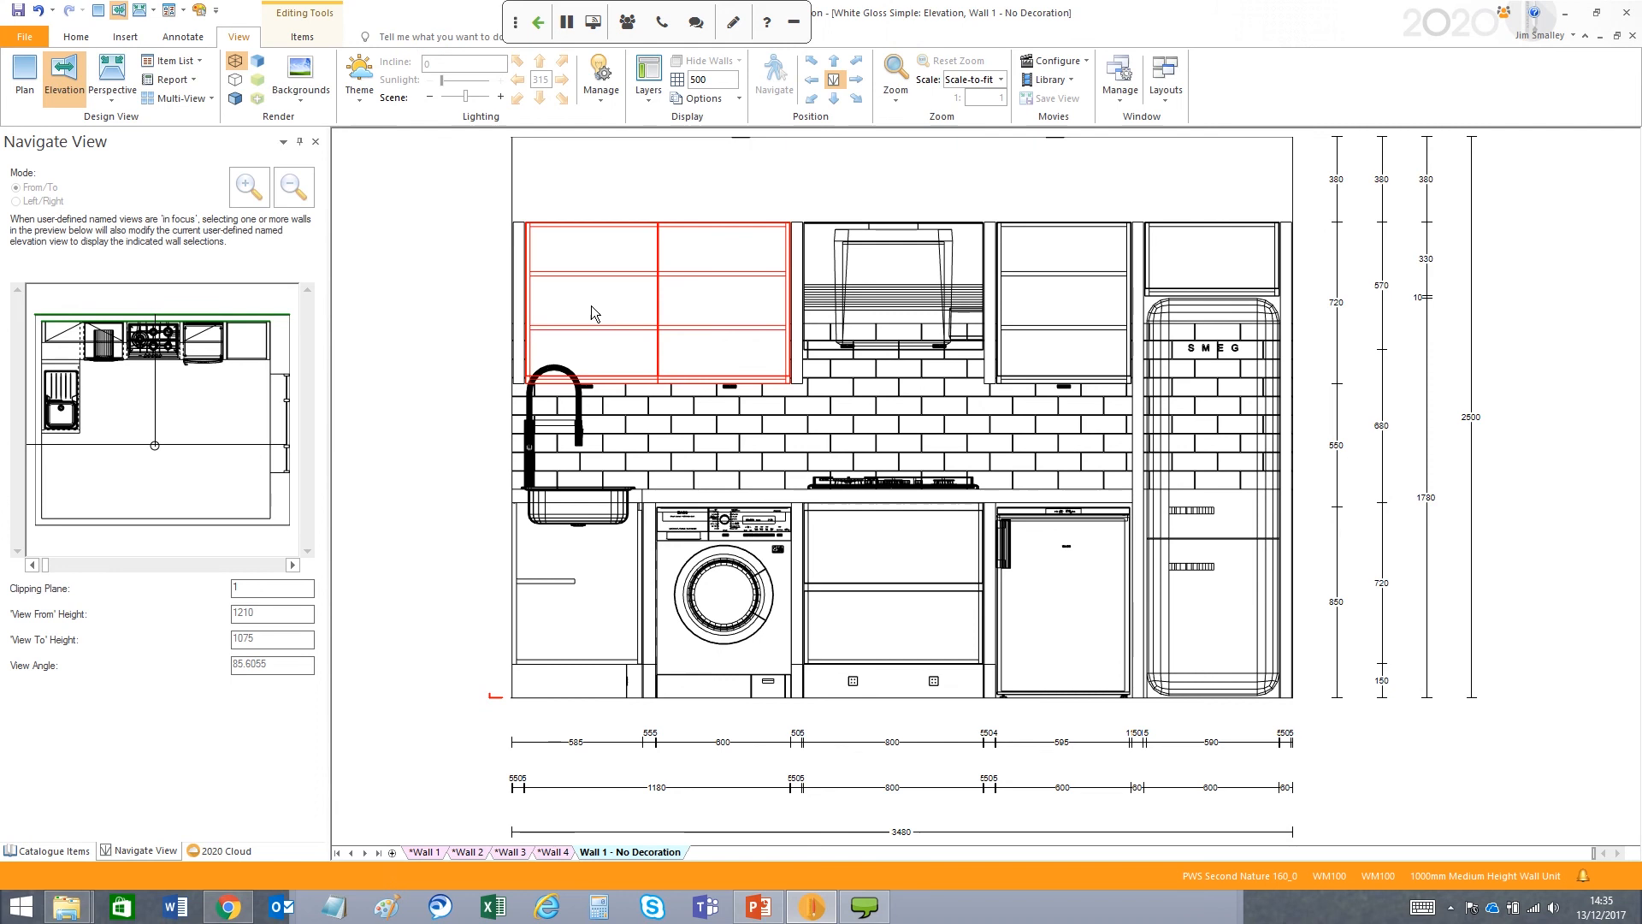
{"action": "left_click", "coordinate": [303, 38]}
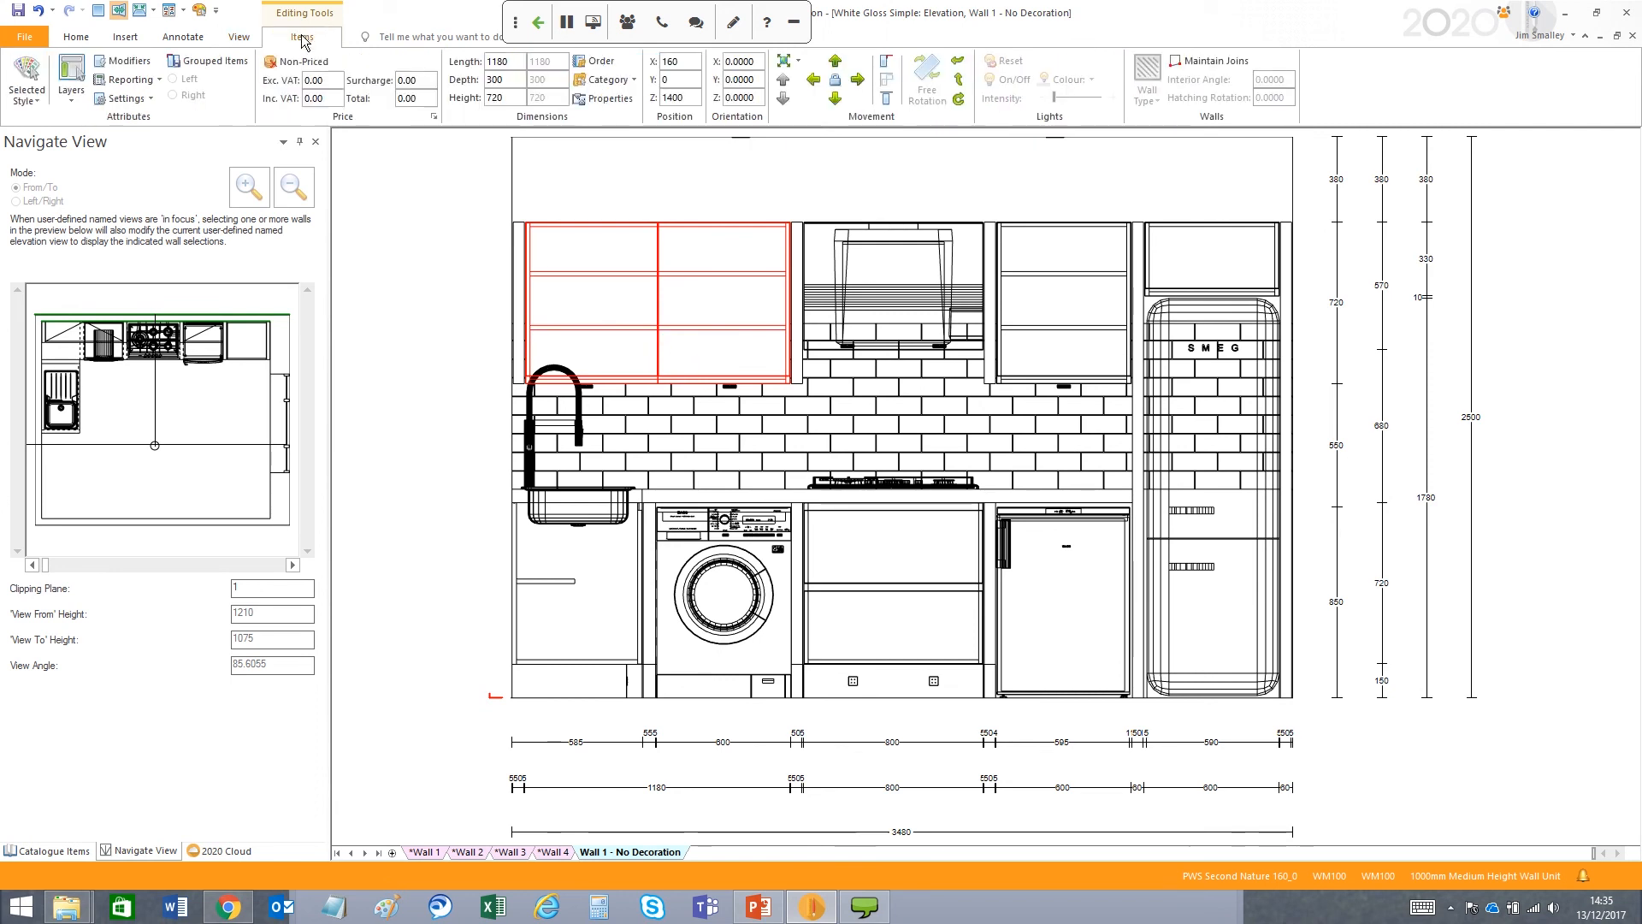
{"action": "double_click", "coordinate": [517, 97]}
{"action": "left_click", "coordinate": [1040, 304], "text": "ctrl"}
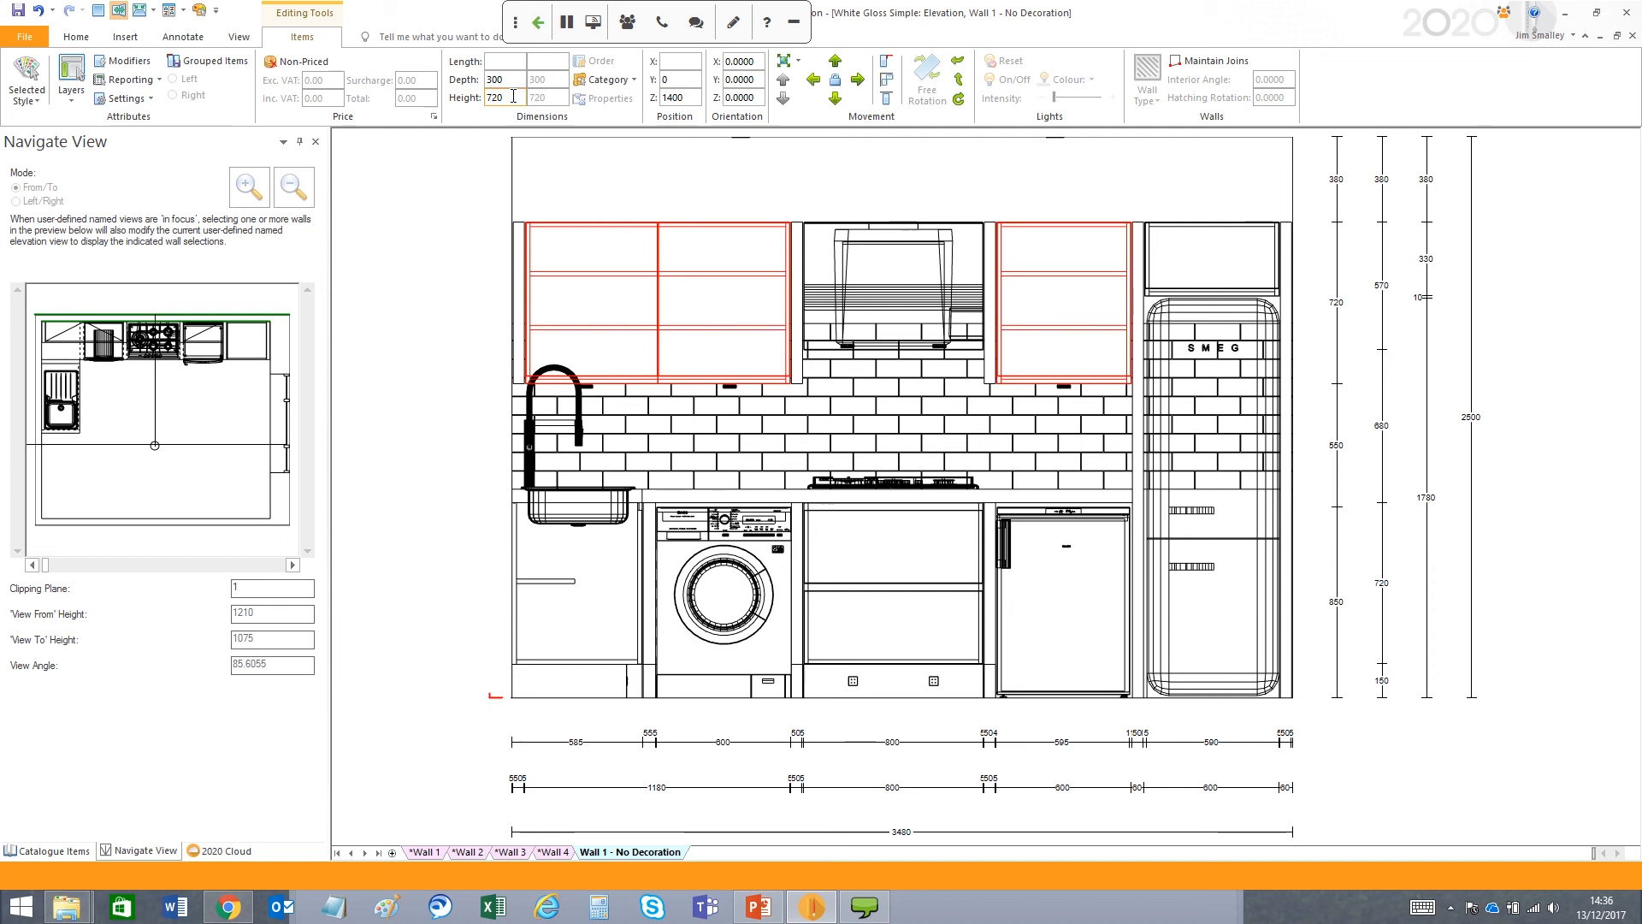
{"action": "double_click", "coordinate": [513, 97]}
{"action": "type", "text": "70"}
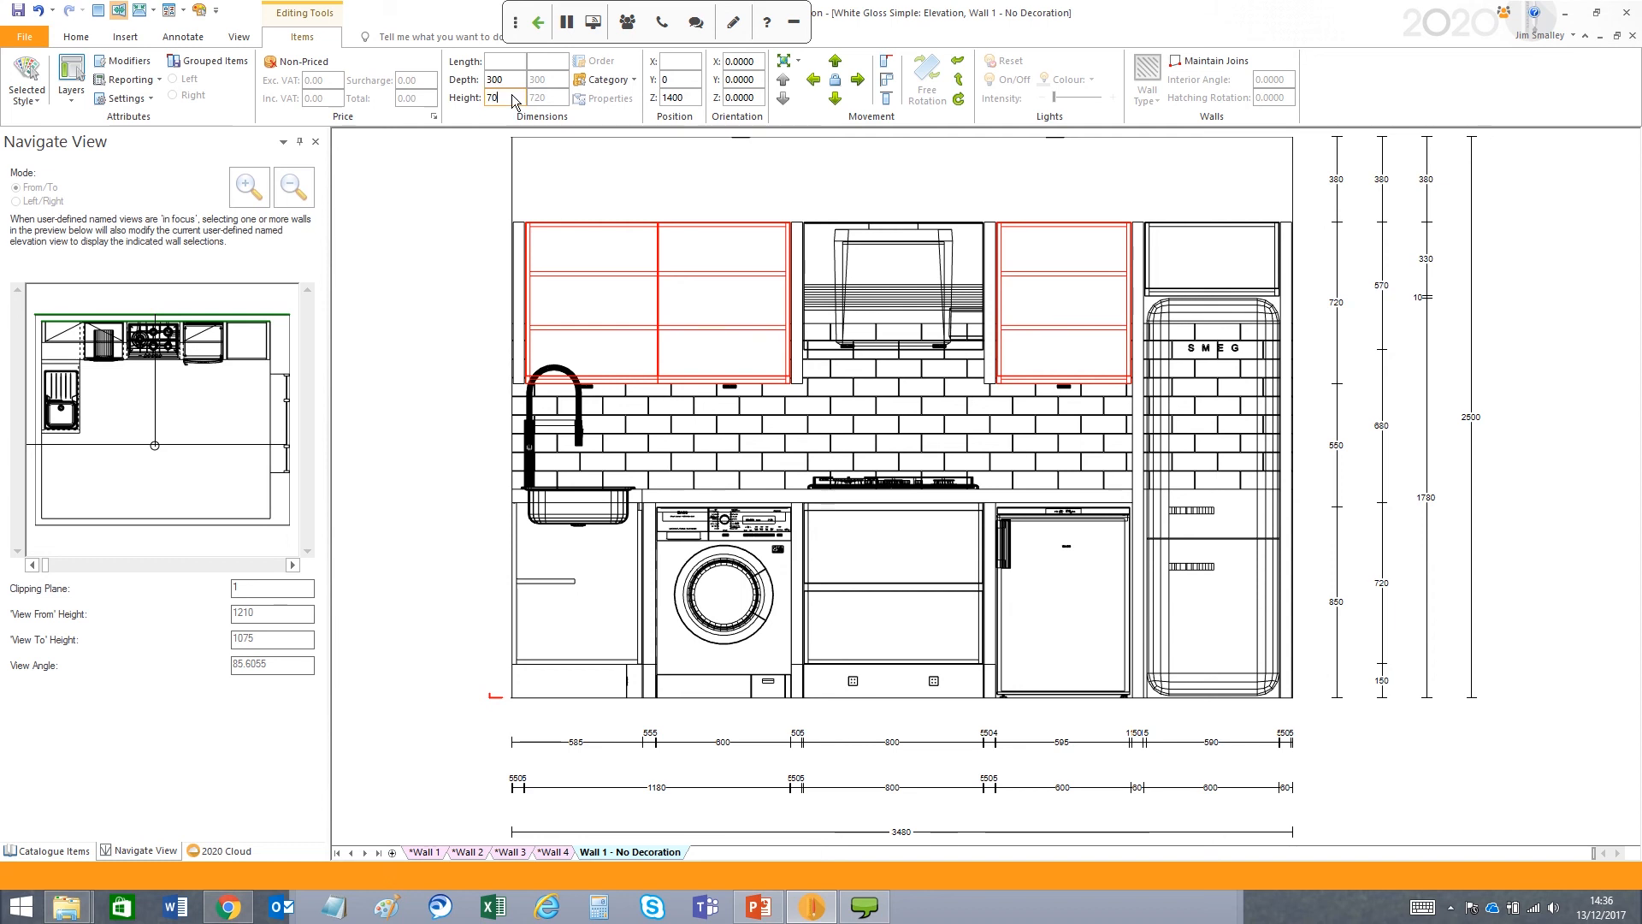
{"action": "type", "text": "0"}
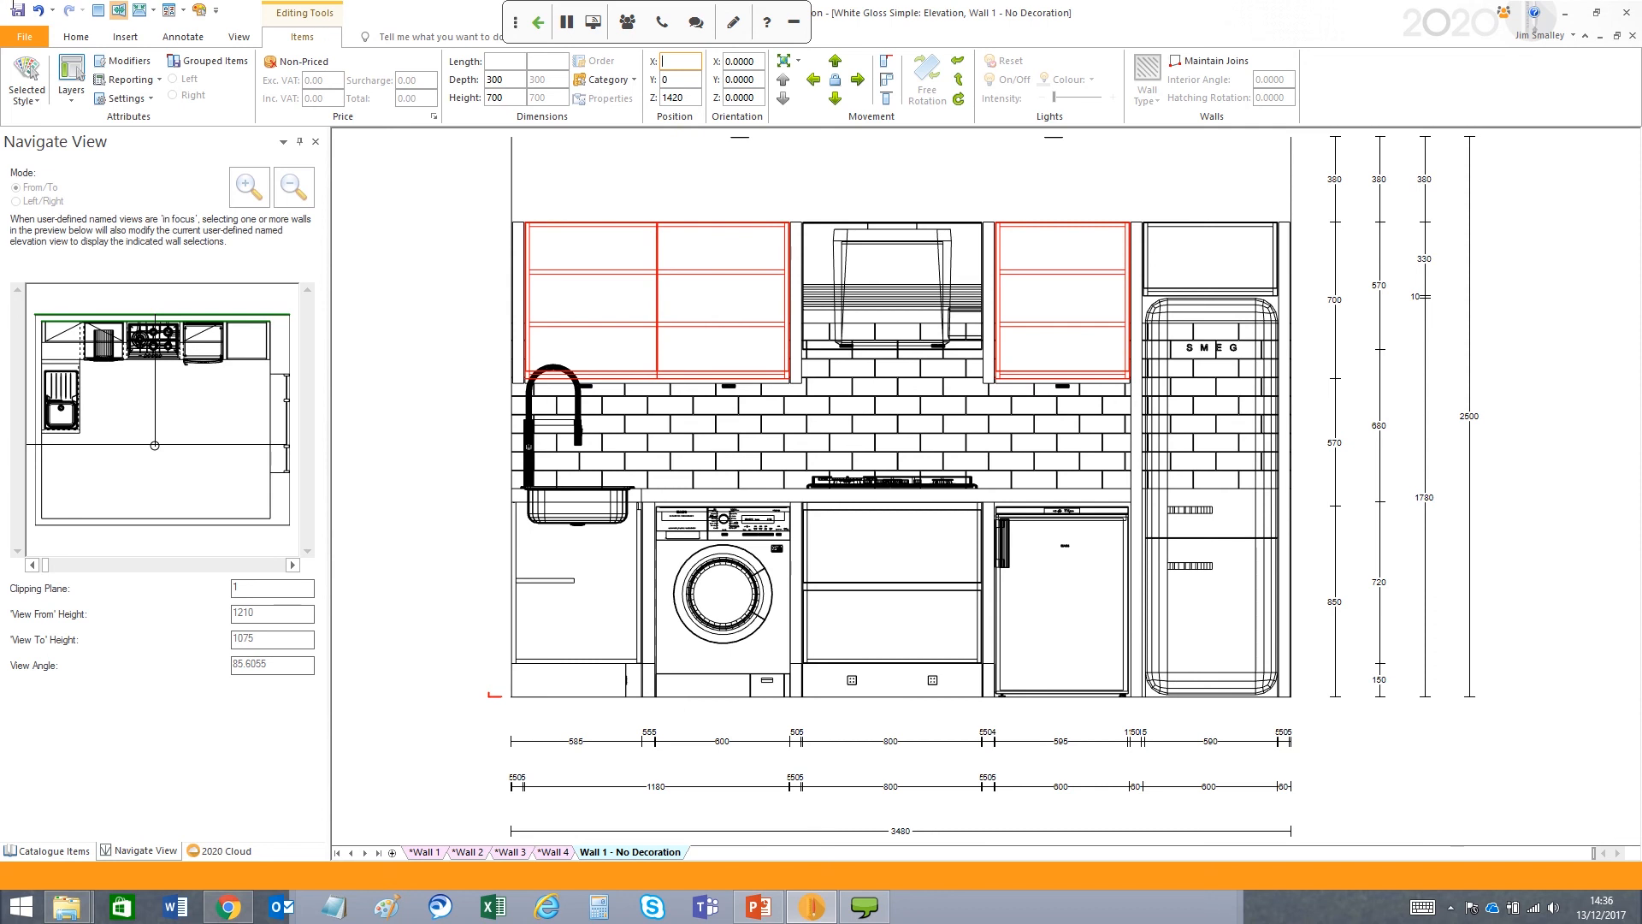
{"action": "left_click", "coordinate": [38, 11]}
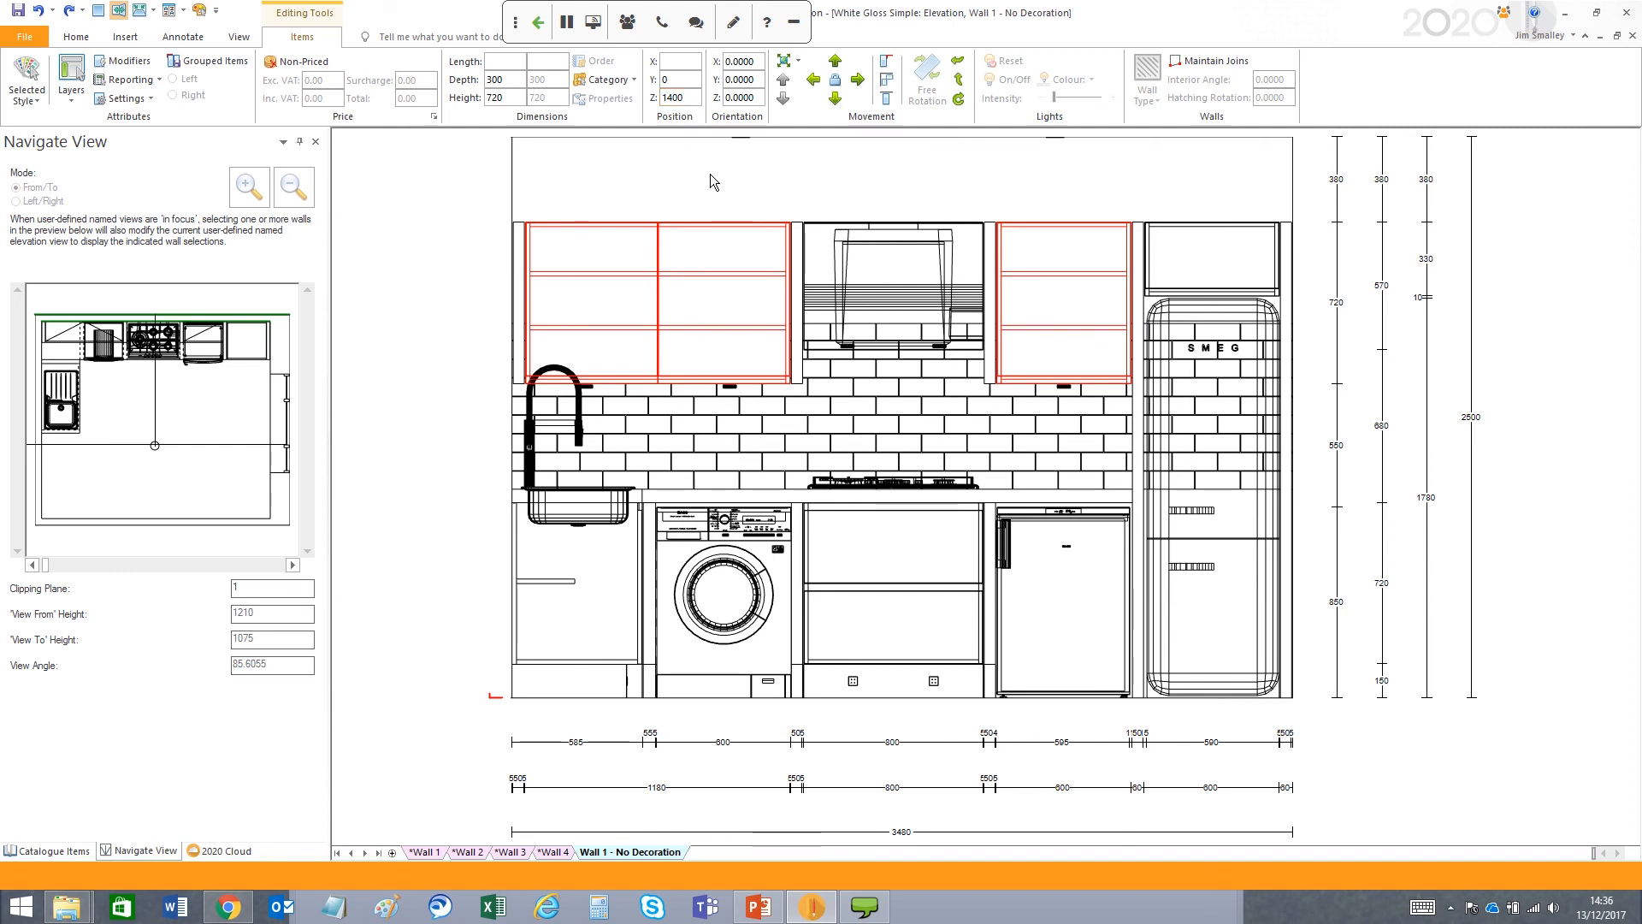
- Look at the category and item settings options for the two selected wall units, leave them unchanged and deselect the units
{"action": "left_click", "coordinate": [633, 80]}
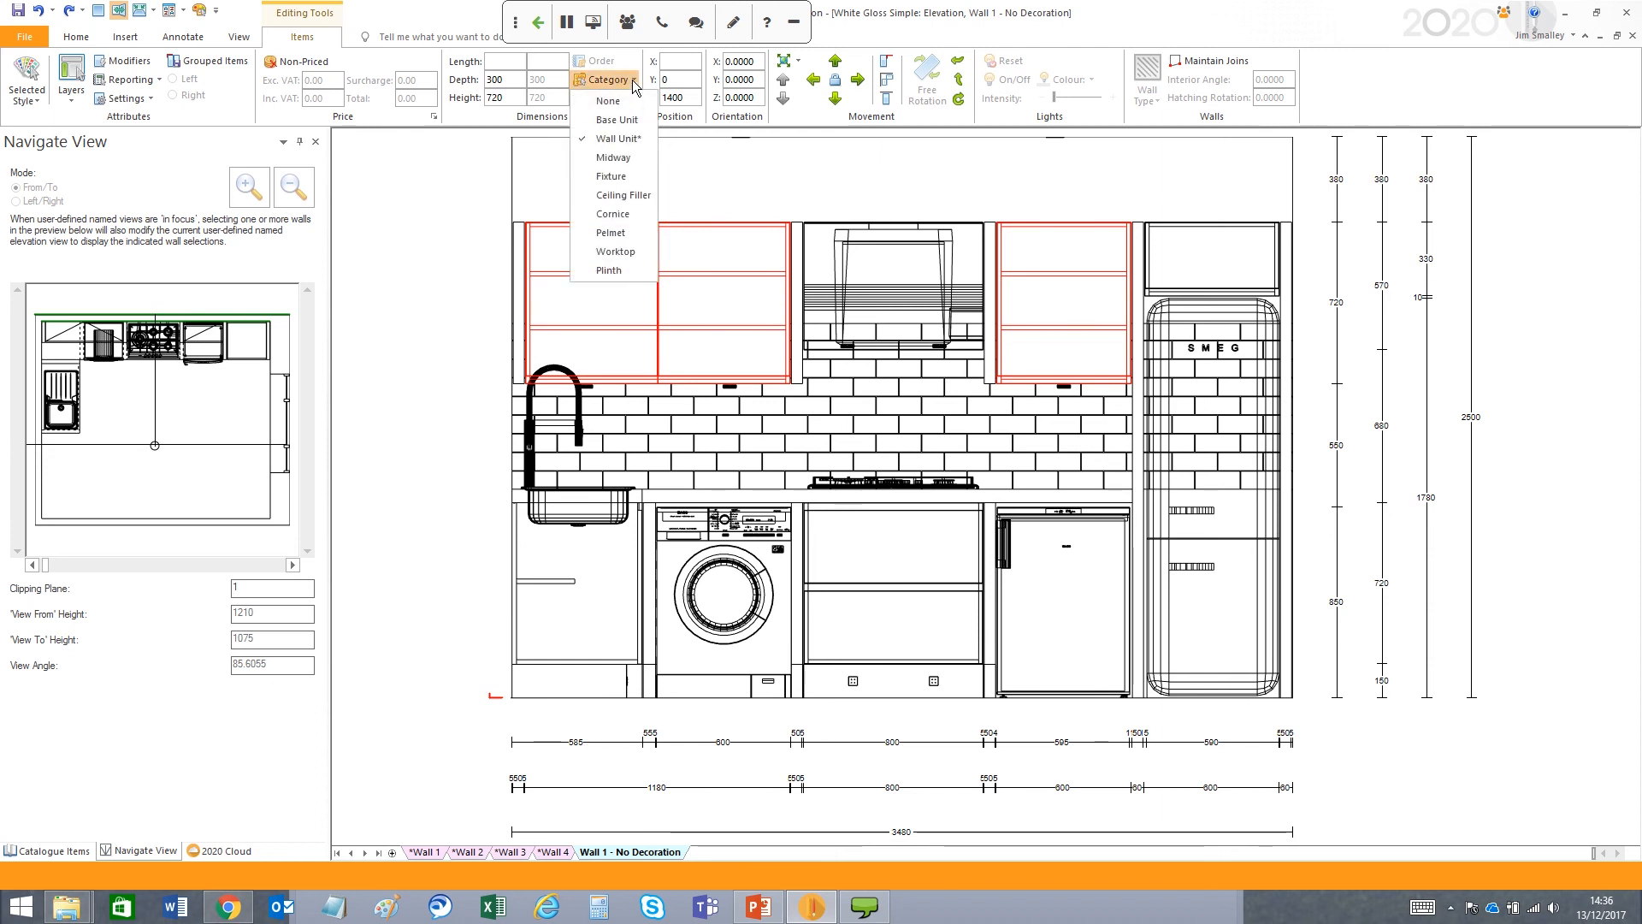
{"action": "left_click", "coordinate": [717, 161]}
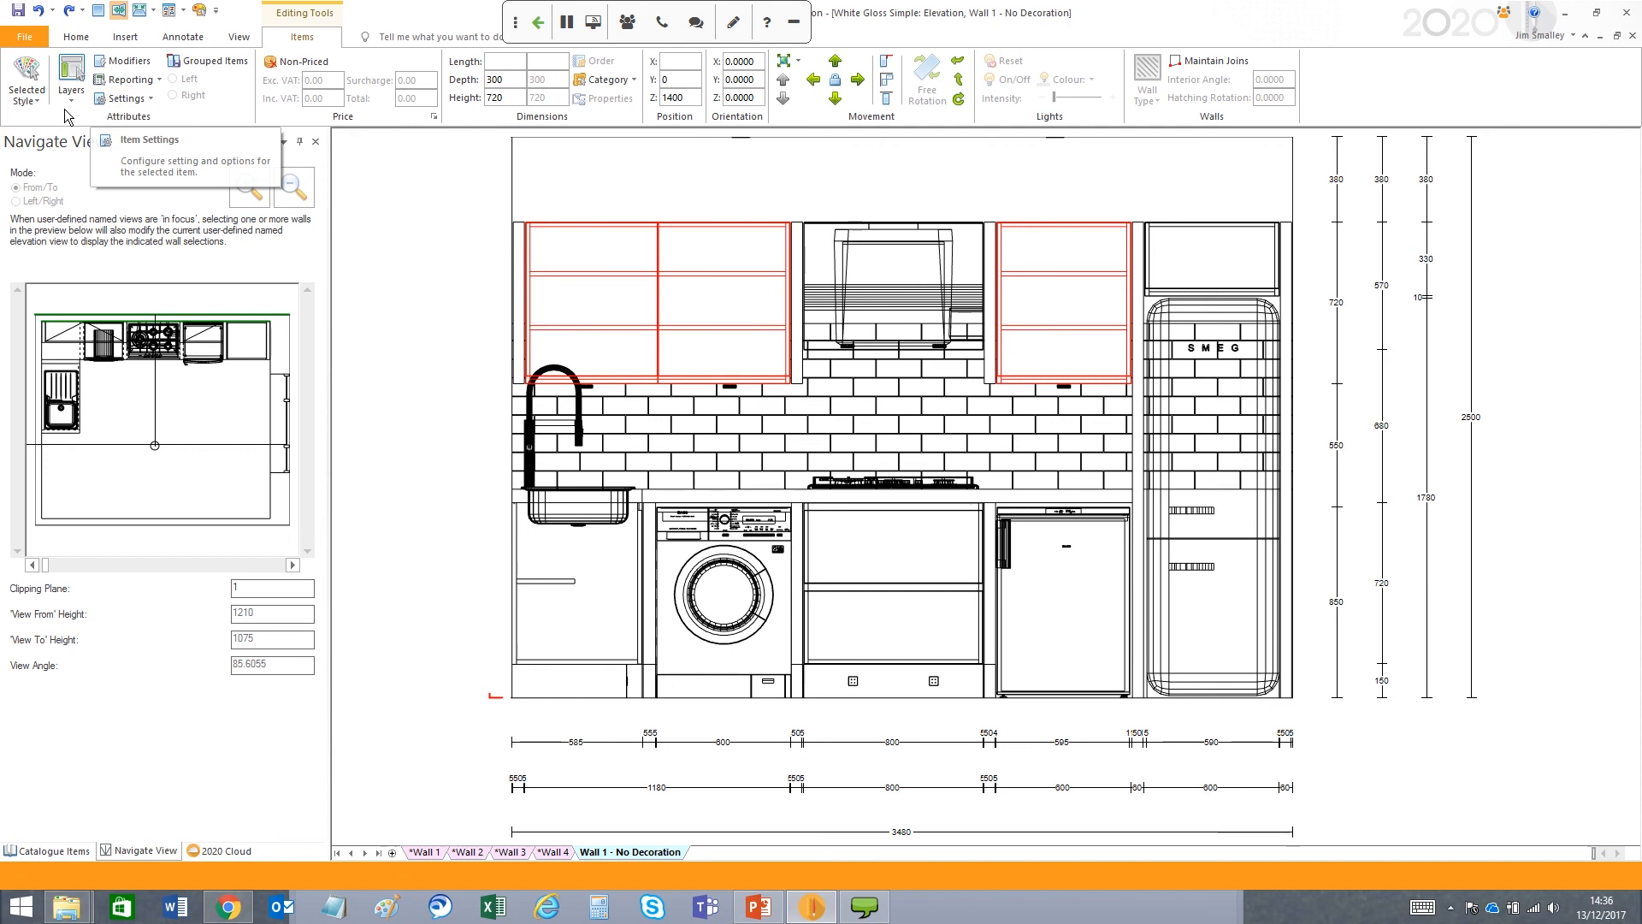
{"action": "left_click", "coordinate": [151, 99]}
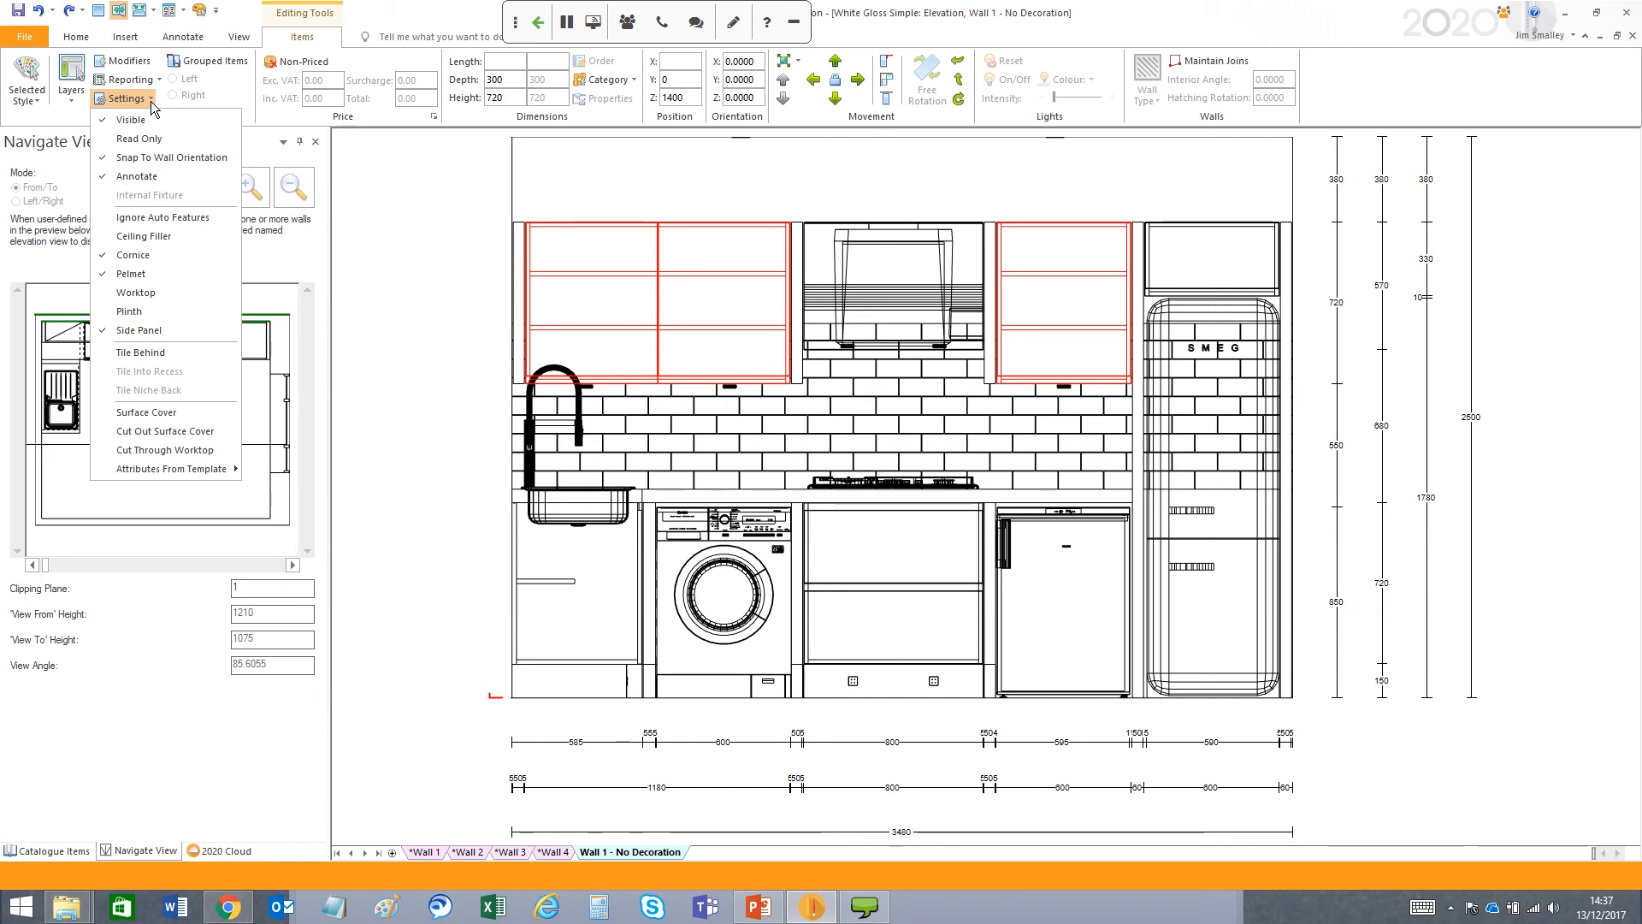
{"action": "left_click", "coordinate": [368, 54]}
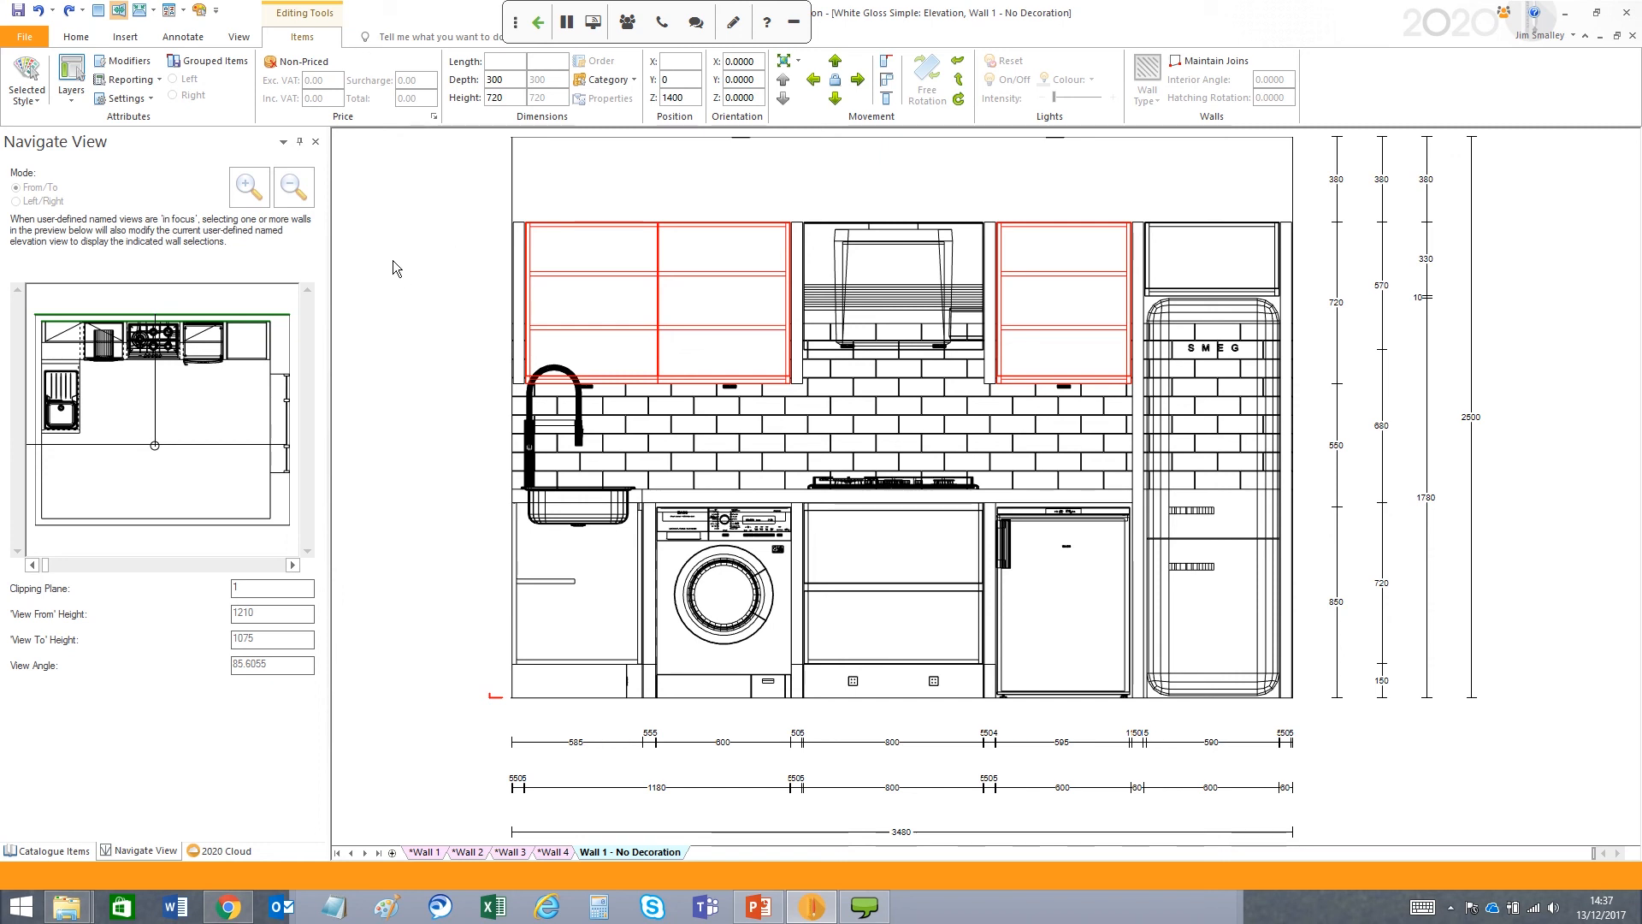
{"action": "left_click", "coordinate": [402, 287]}
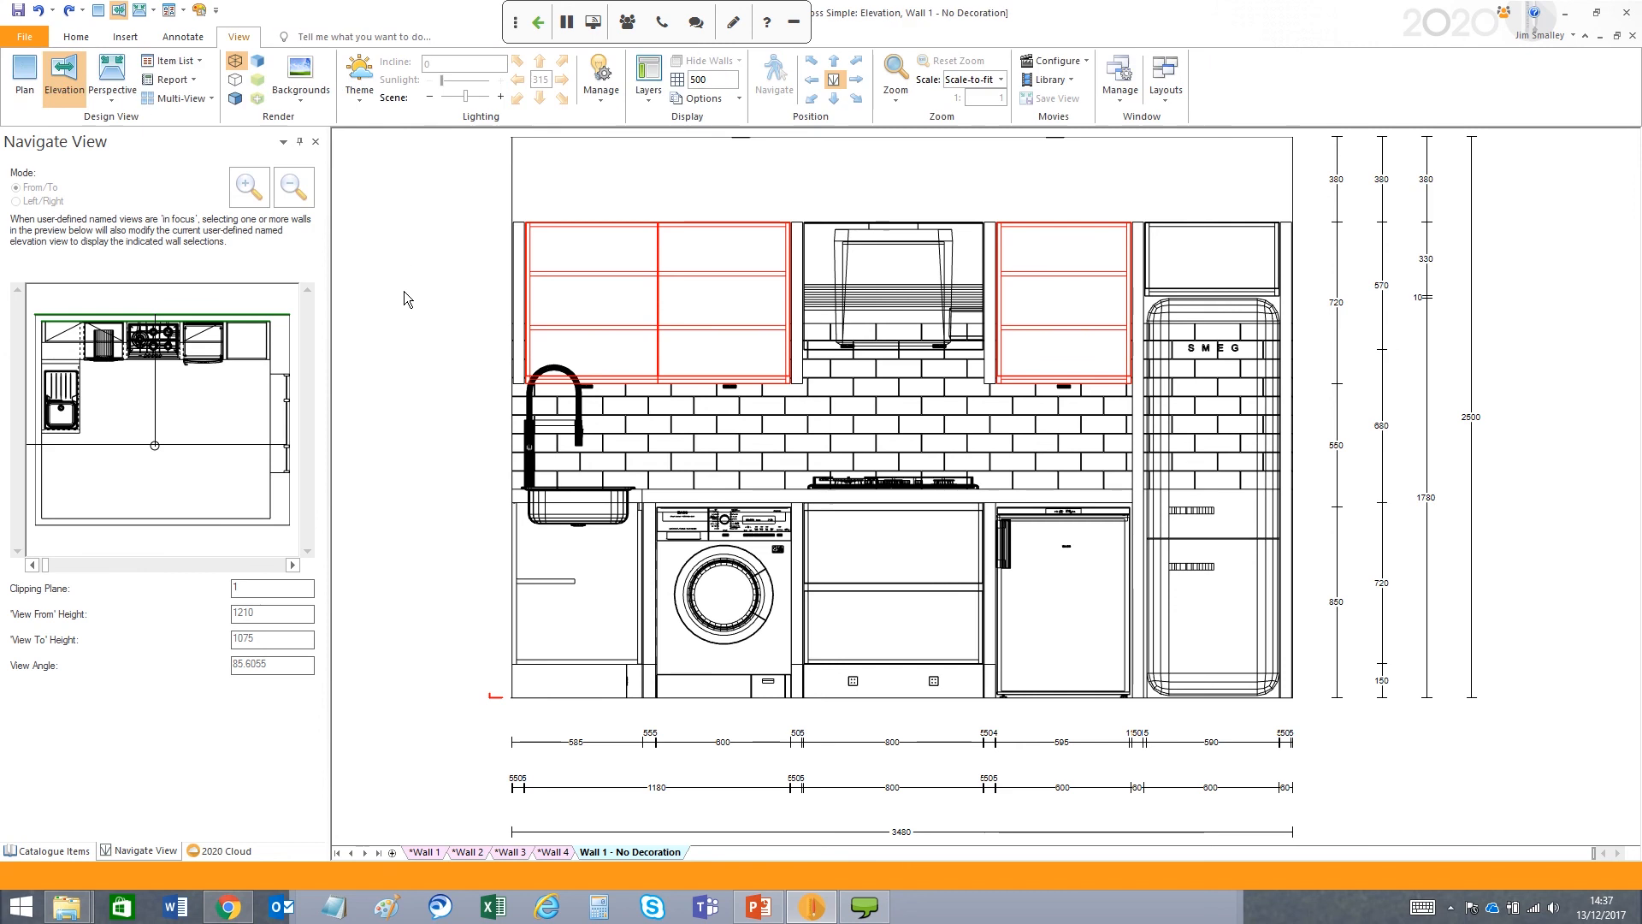
- In the No Decoration plan view, dimension the depth of the sink run along its free end and place the dimension just beyond the worktop
{"action": "left_click", "coordinate": [23, 75]}
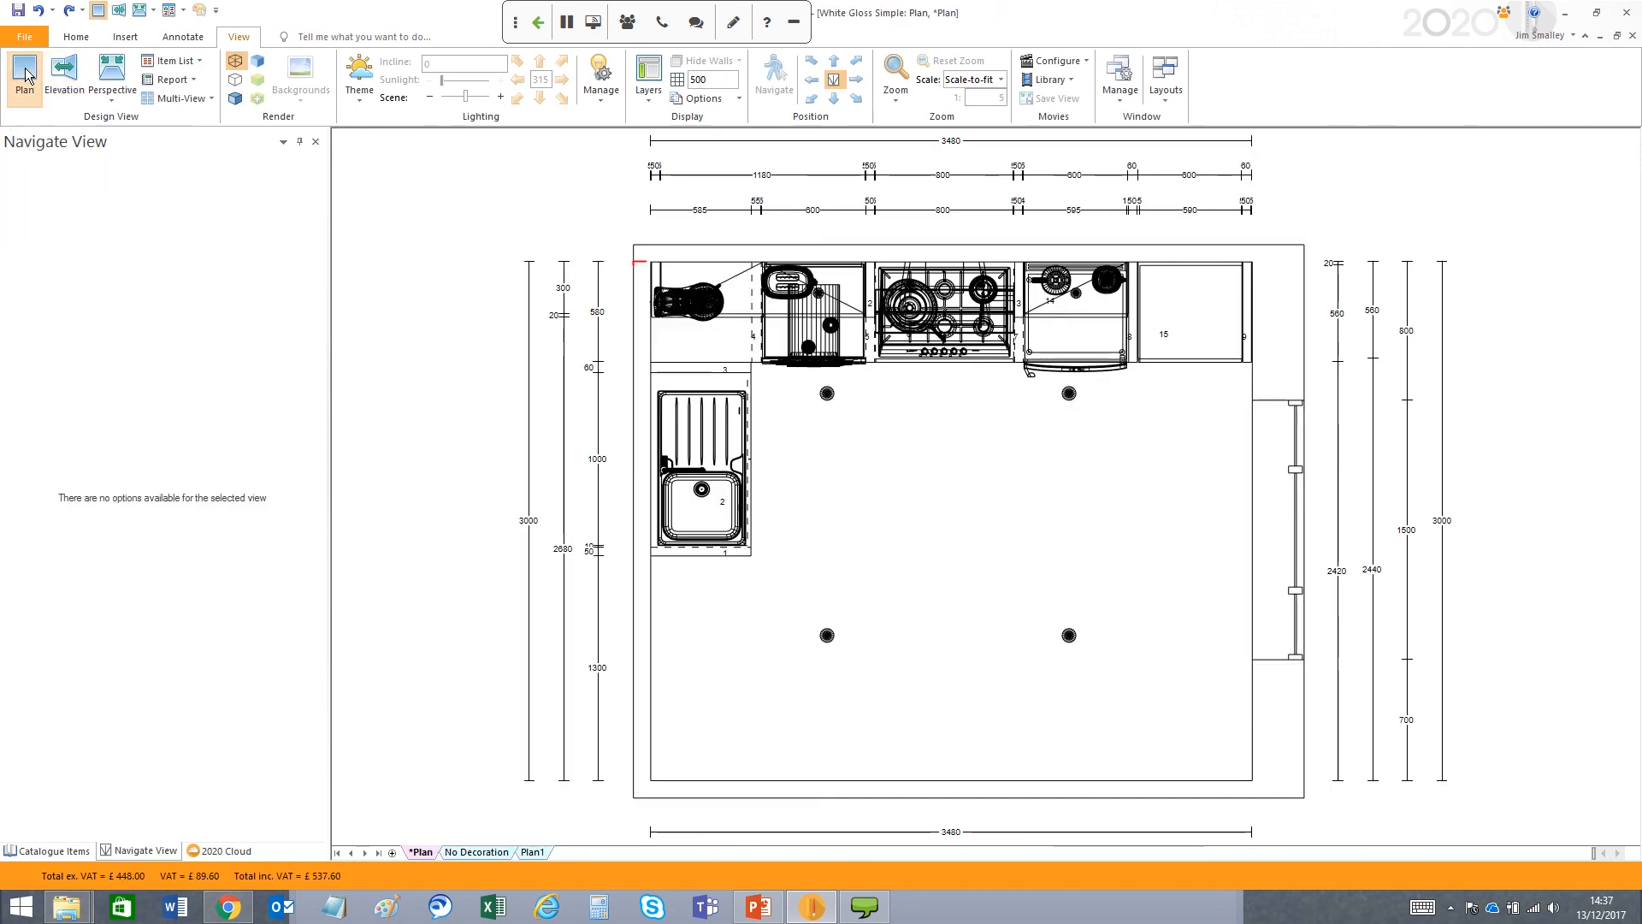
{"action": "left_click", "coordinate": [475, 853]}
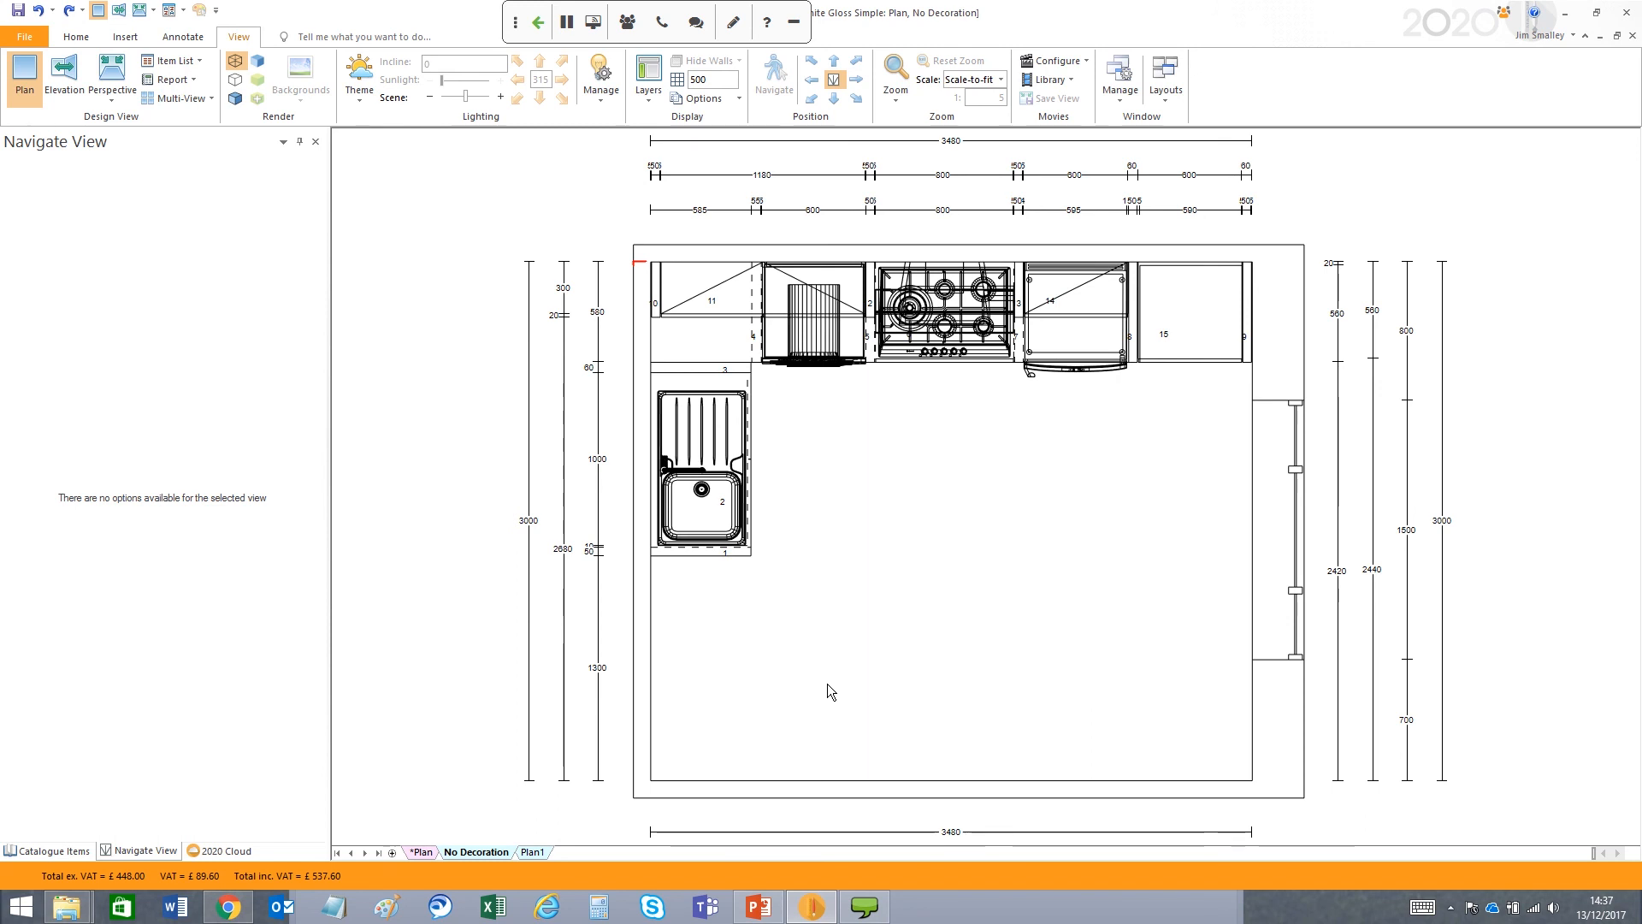
{"action": "left_click", "coordinate": [178, 38]}
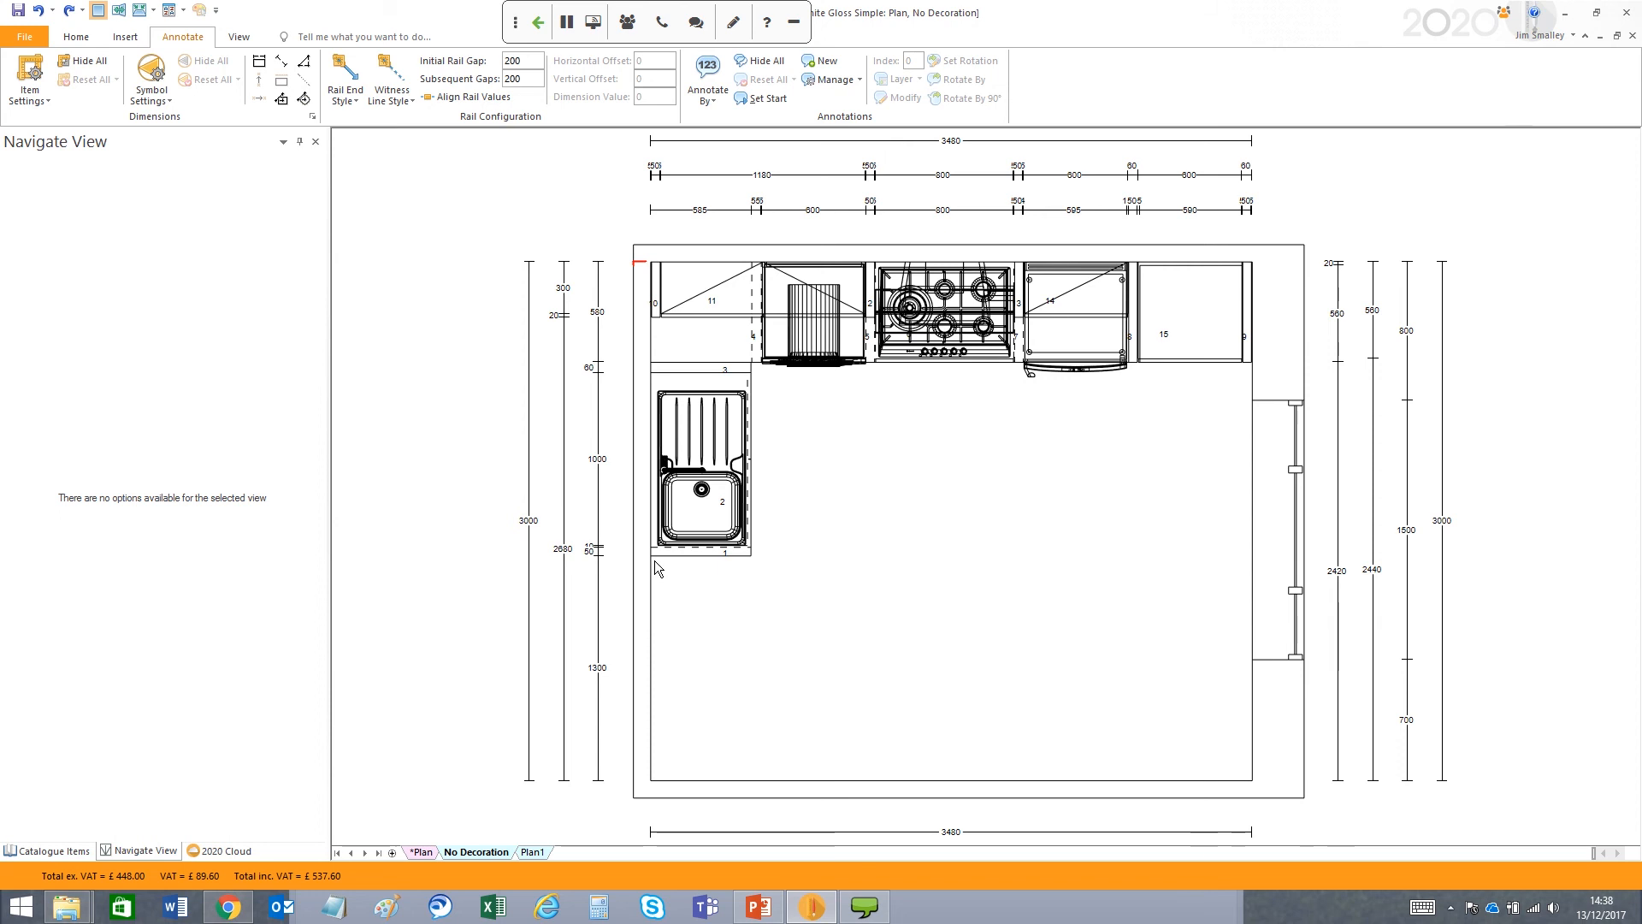
{"action": "left_click", "coordinate": [283, 68]}
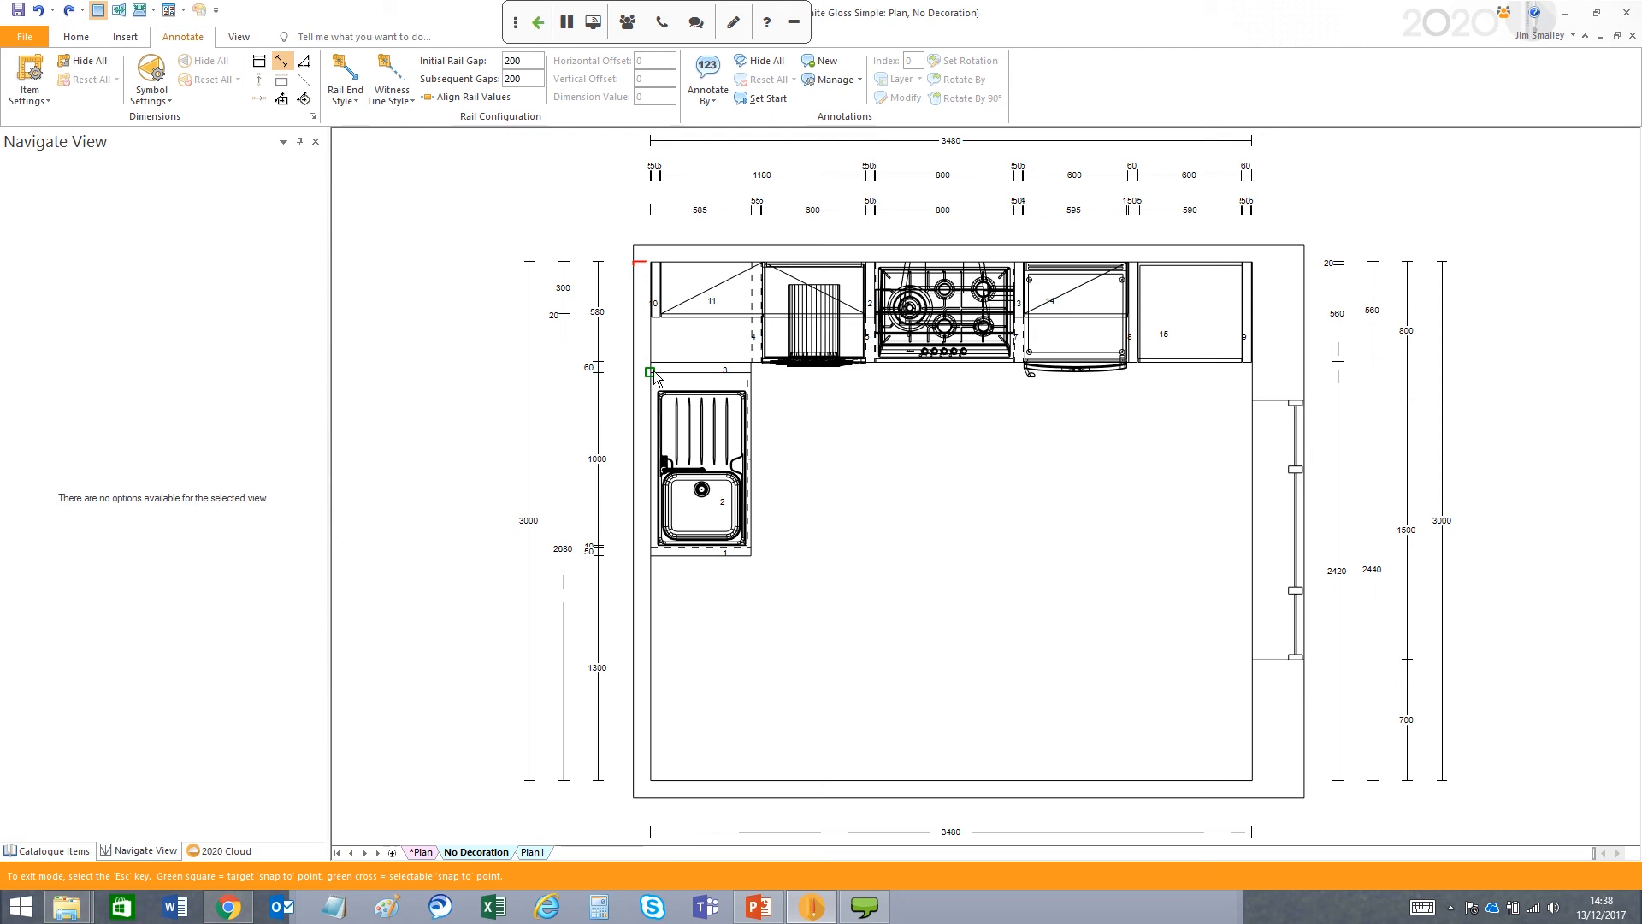
{"action": "left_click", "coordinate": [651, 555]}
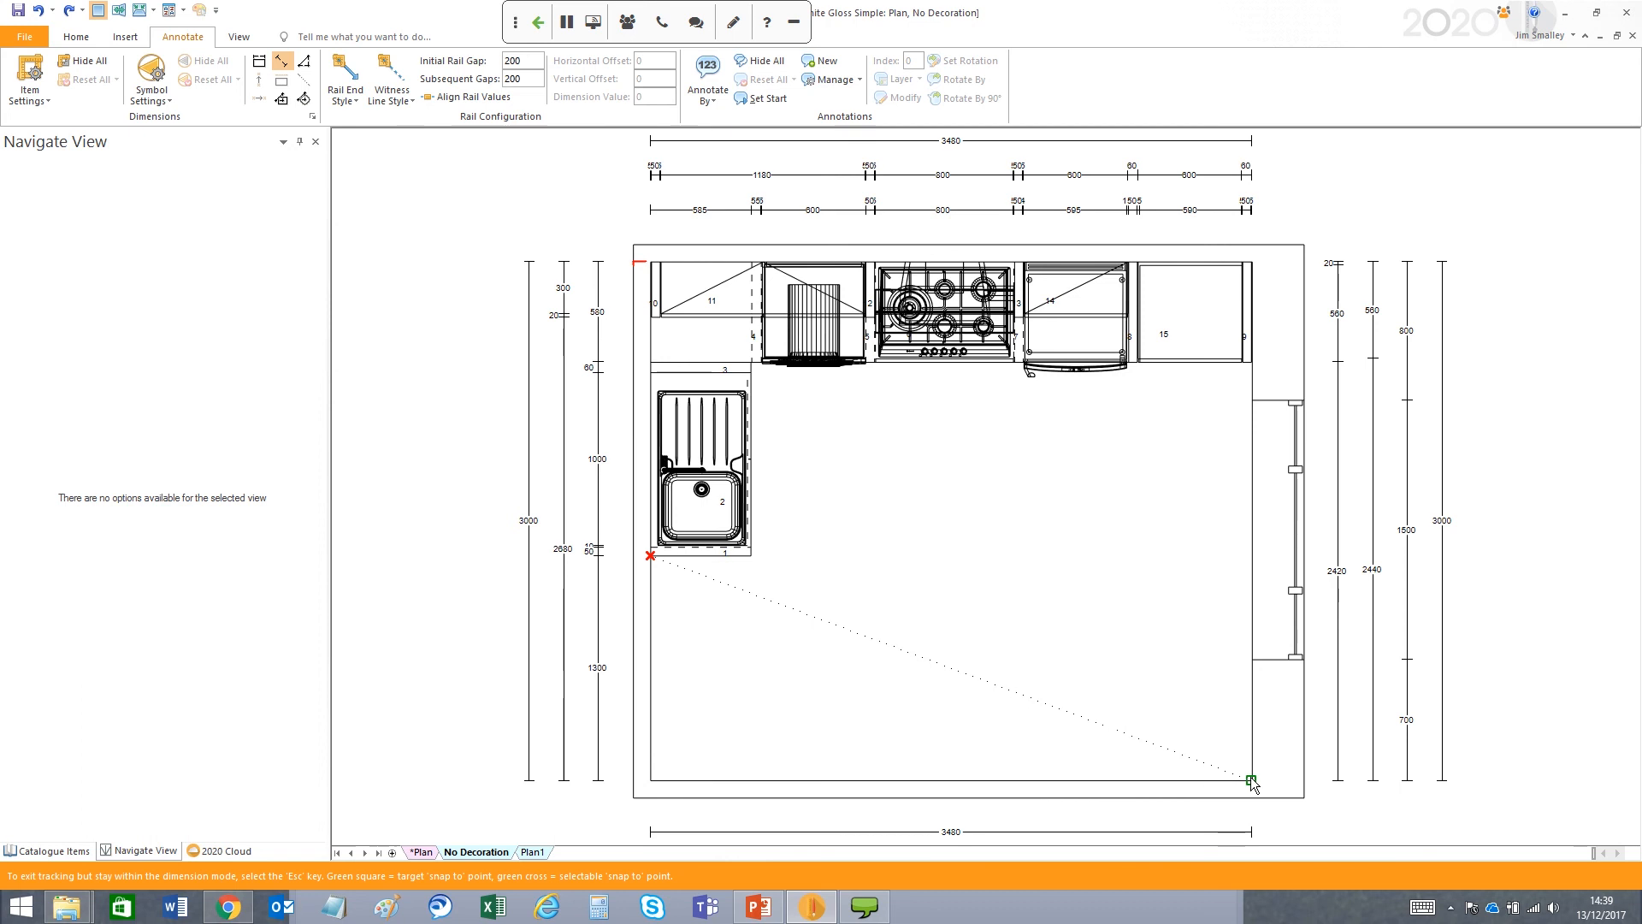
{"action": "left_click", "coordinate": [751, 556]}
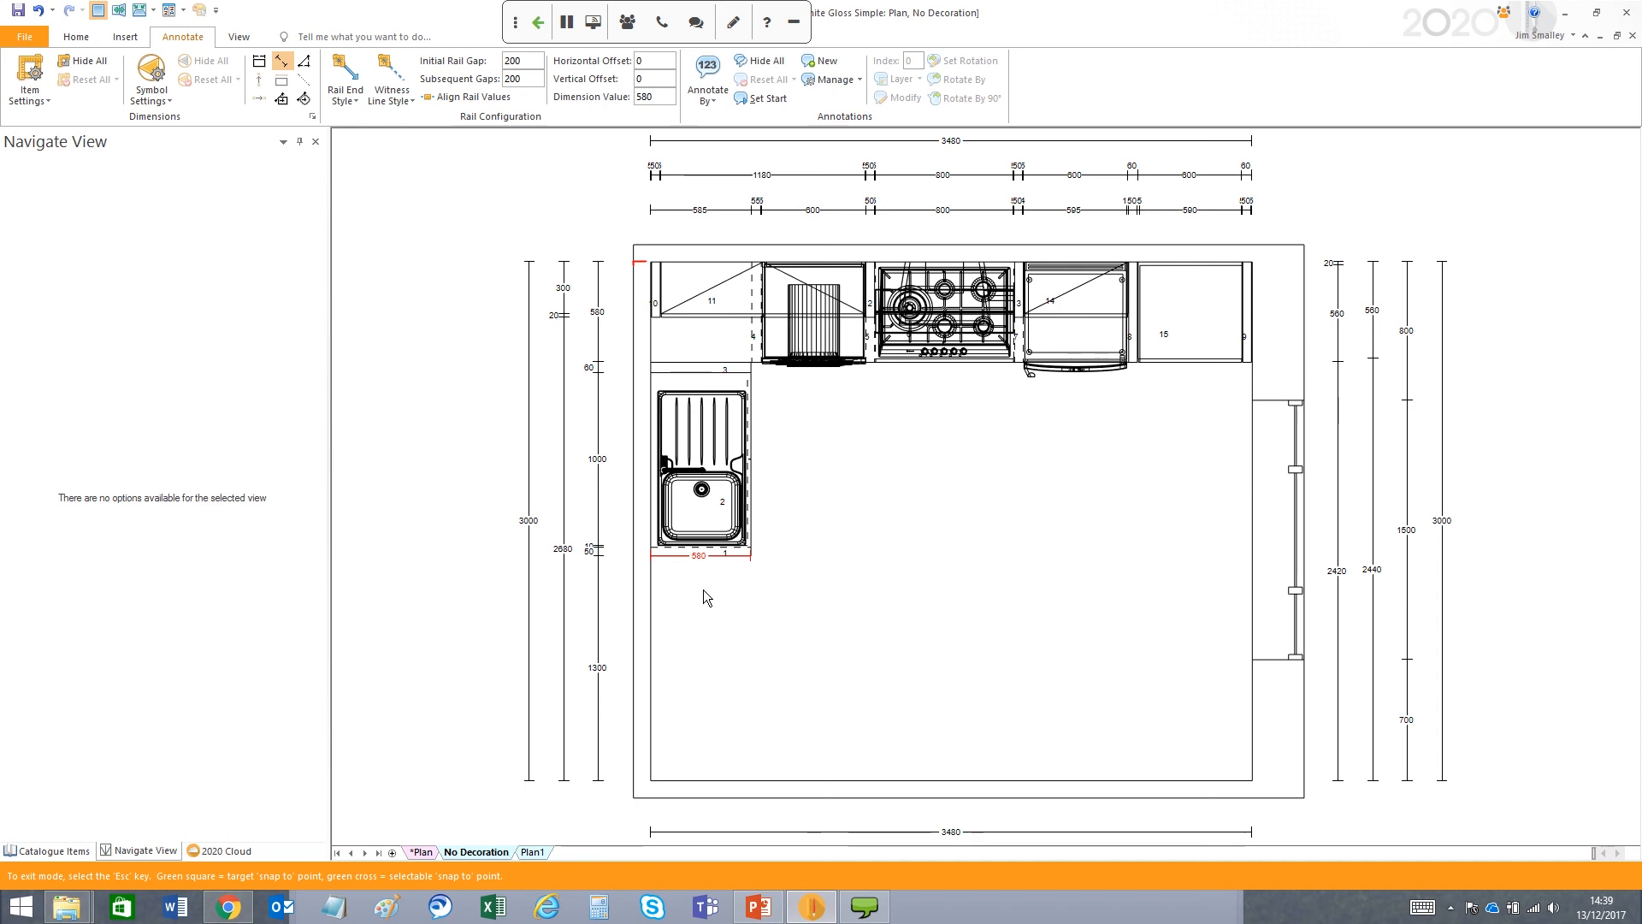
{"action": "left_click_drag", "start_coordinate": [699, 558], "coordinate": [696, 592]}
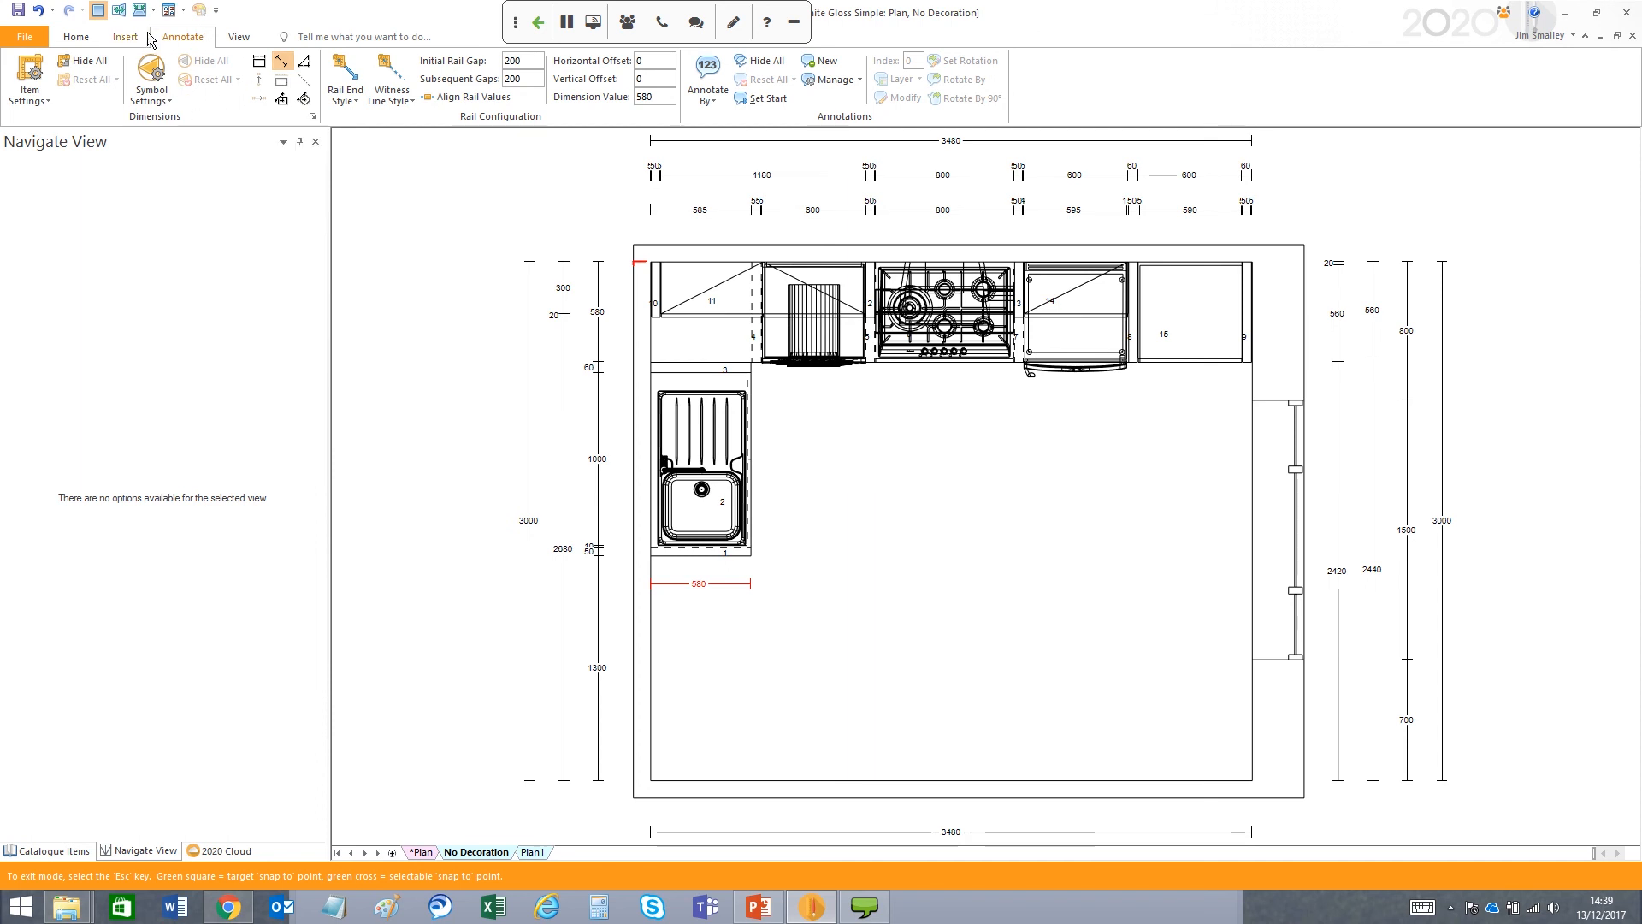
- In the item list, change the description of the ceiling down light at position 40 to "Ceiling Down Light Round Modified"
{"action": "left_click", "coordinate": [239, 37]}
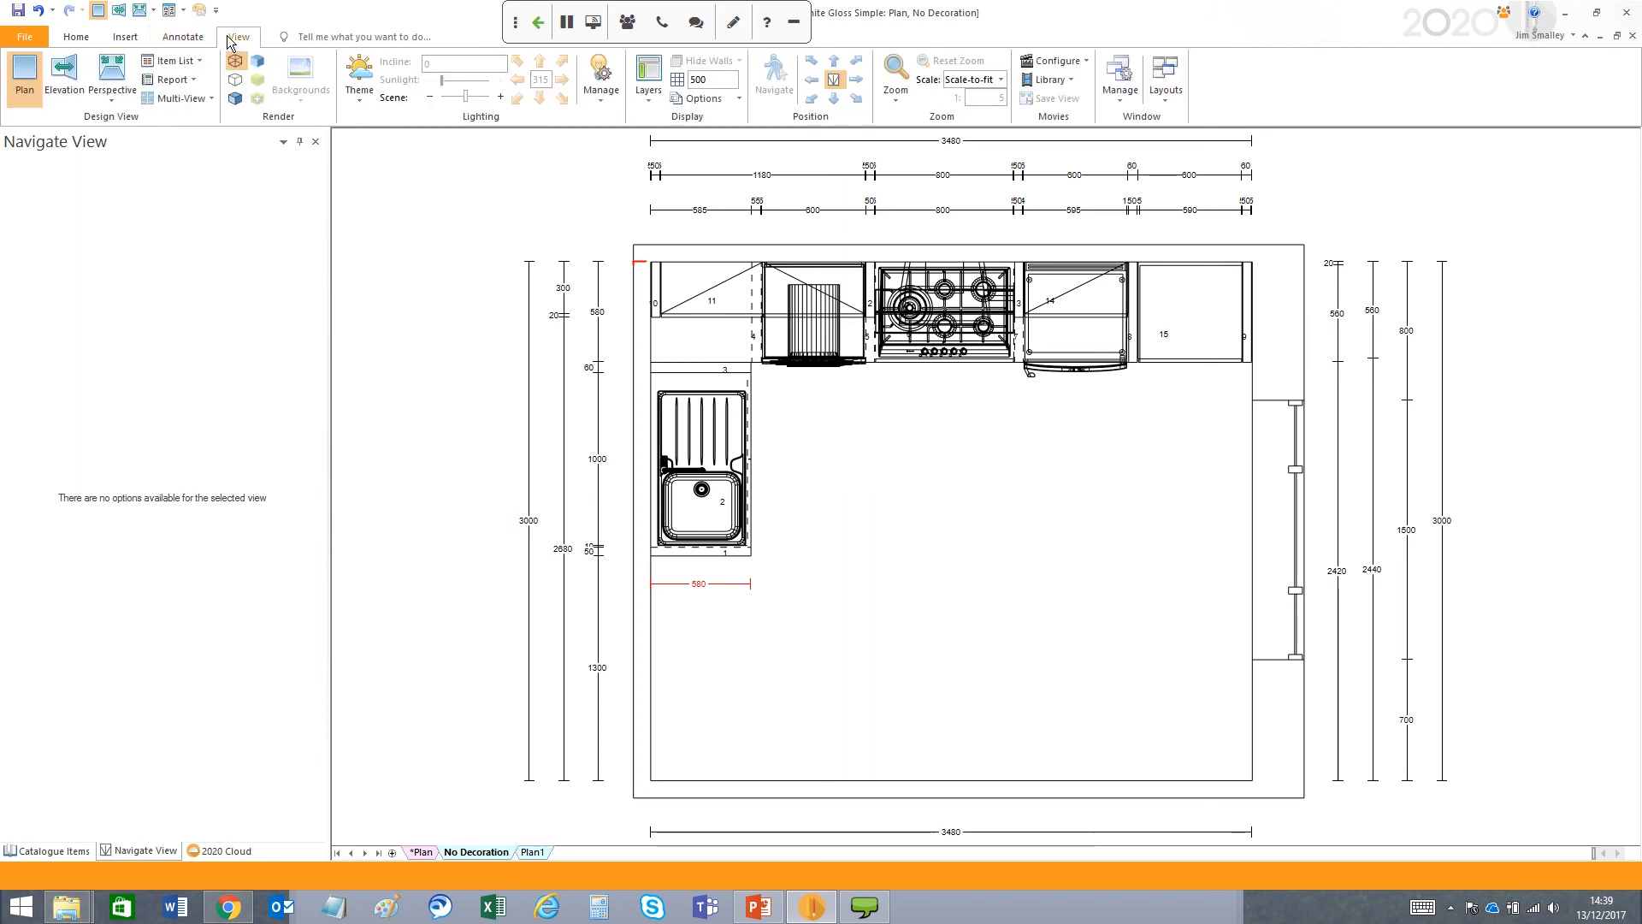
{"action": "left_click", "coordinate": [171, 60]}
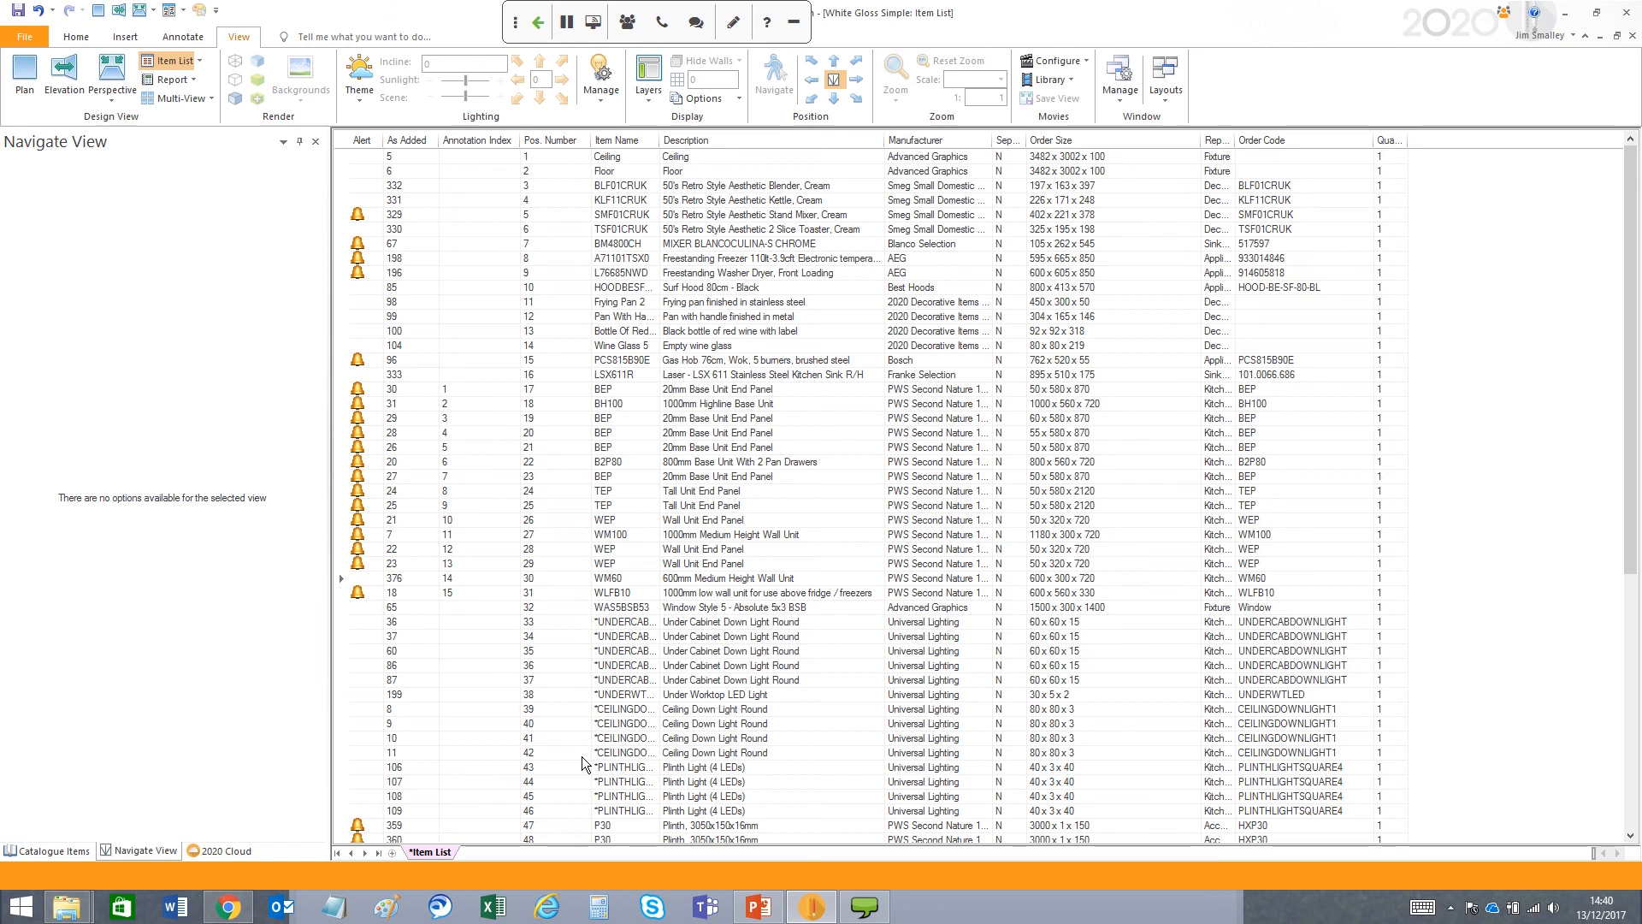
{"action": "left_click", "coordinate": [681, 726]}
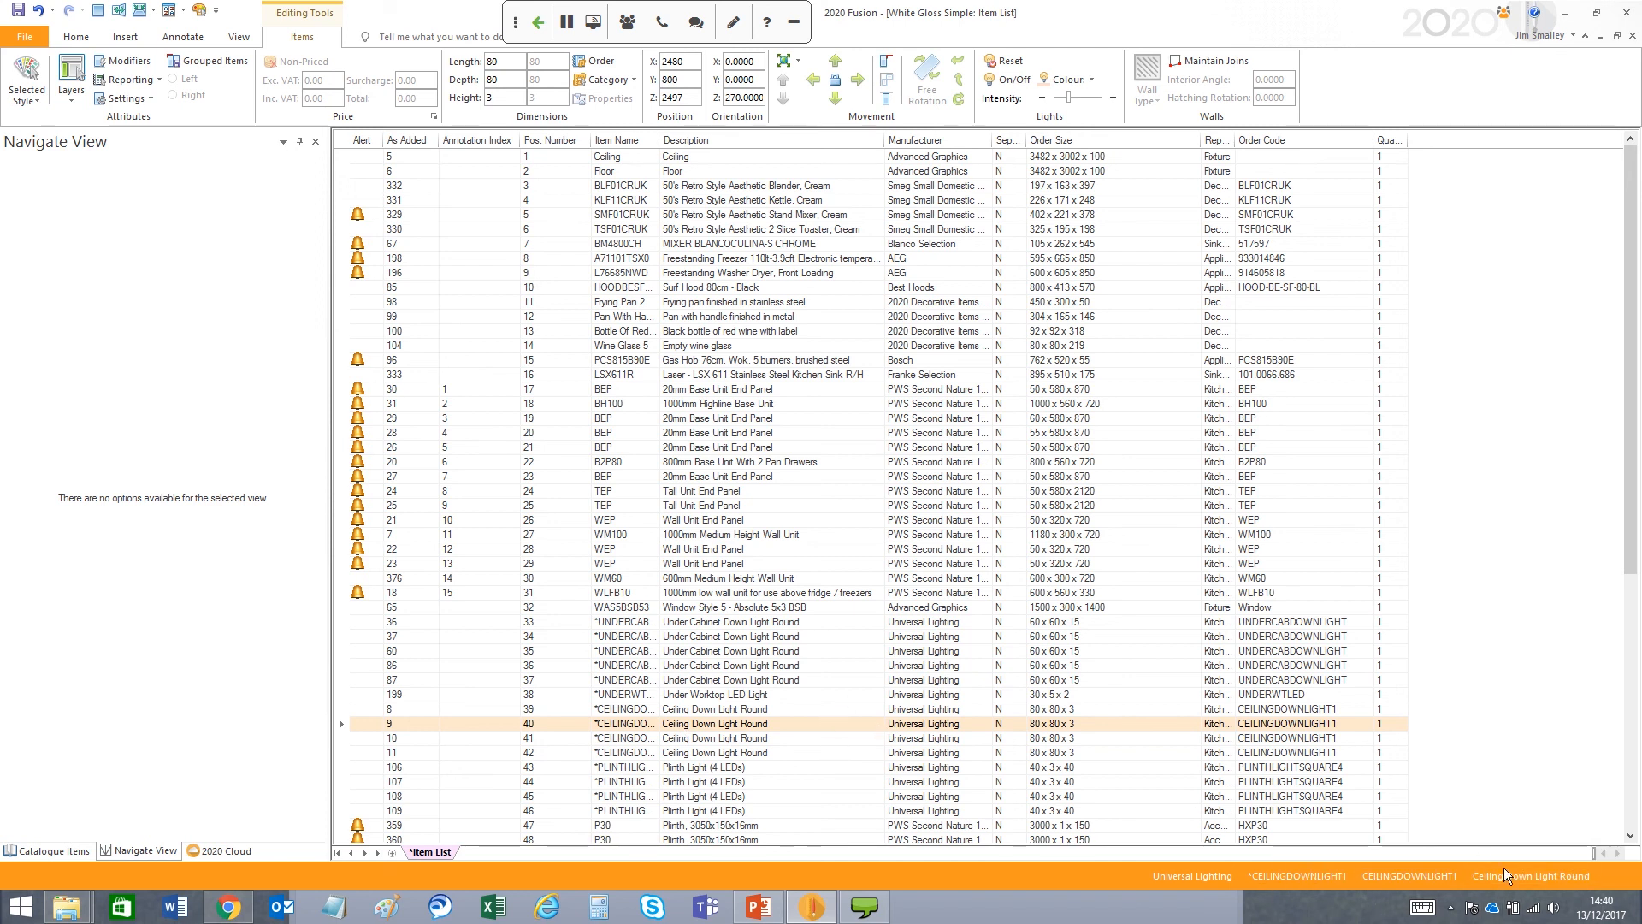
{"action": "double_click", "coordinate": [1511, 876]}
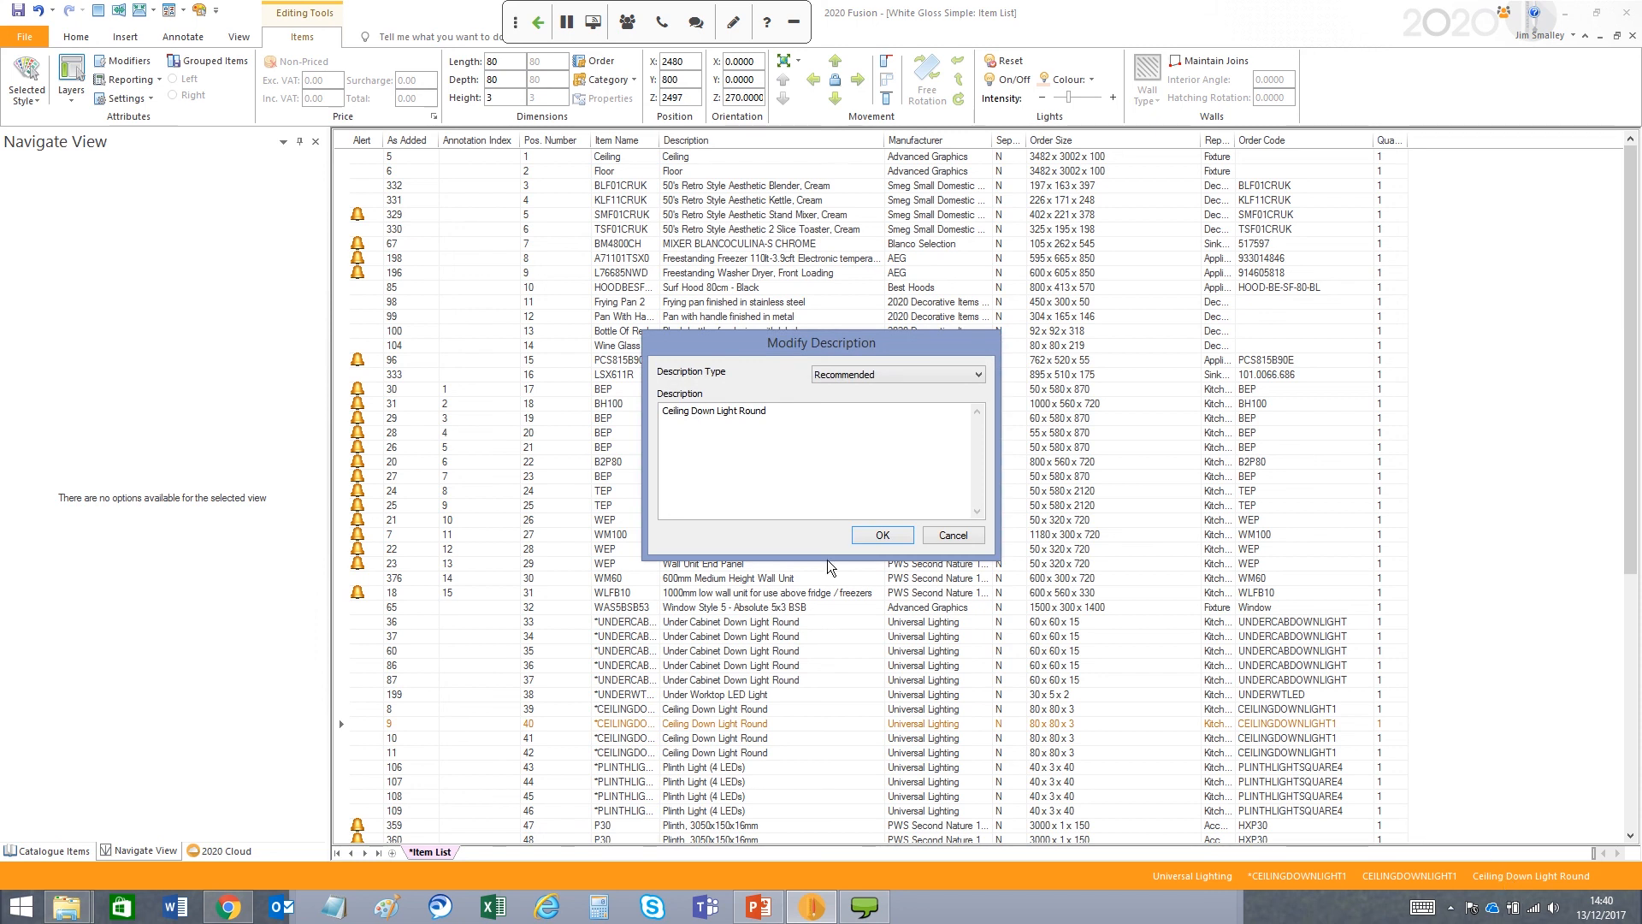
{"action": "left_click", "coordinate": [951, 537]}
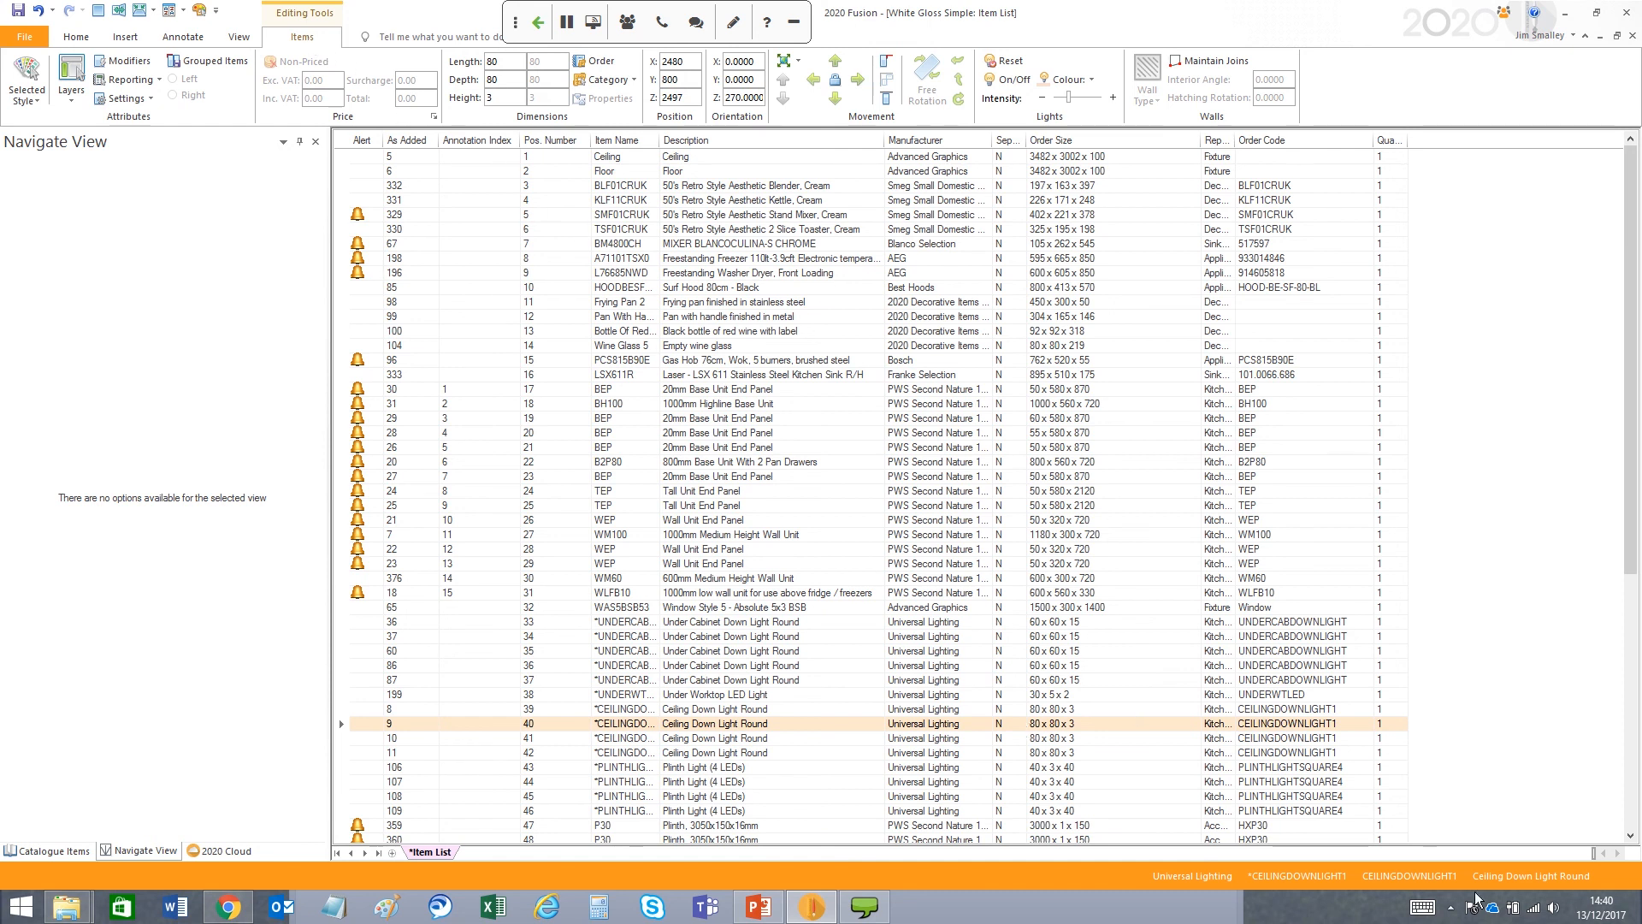
{"action": "double_click", "coordinate": [764, 727]}
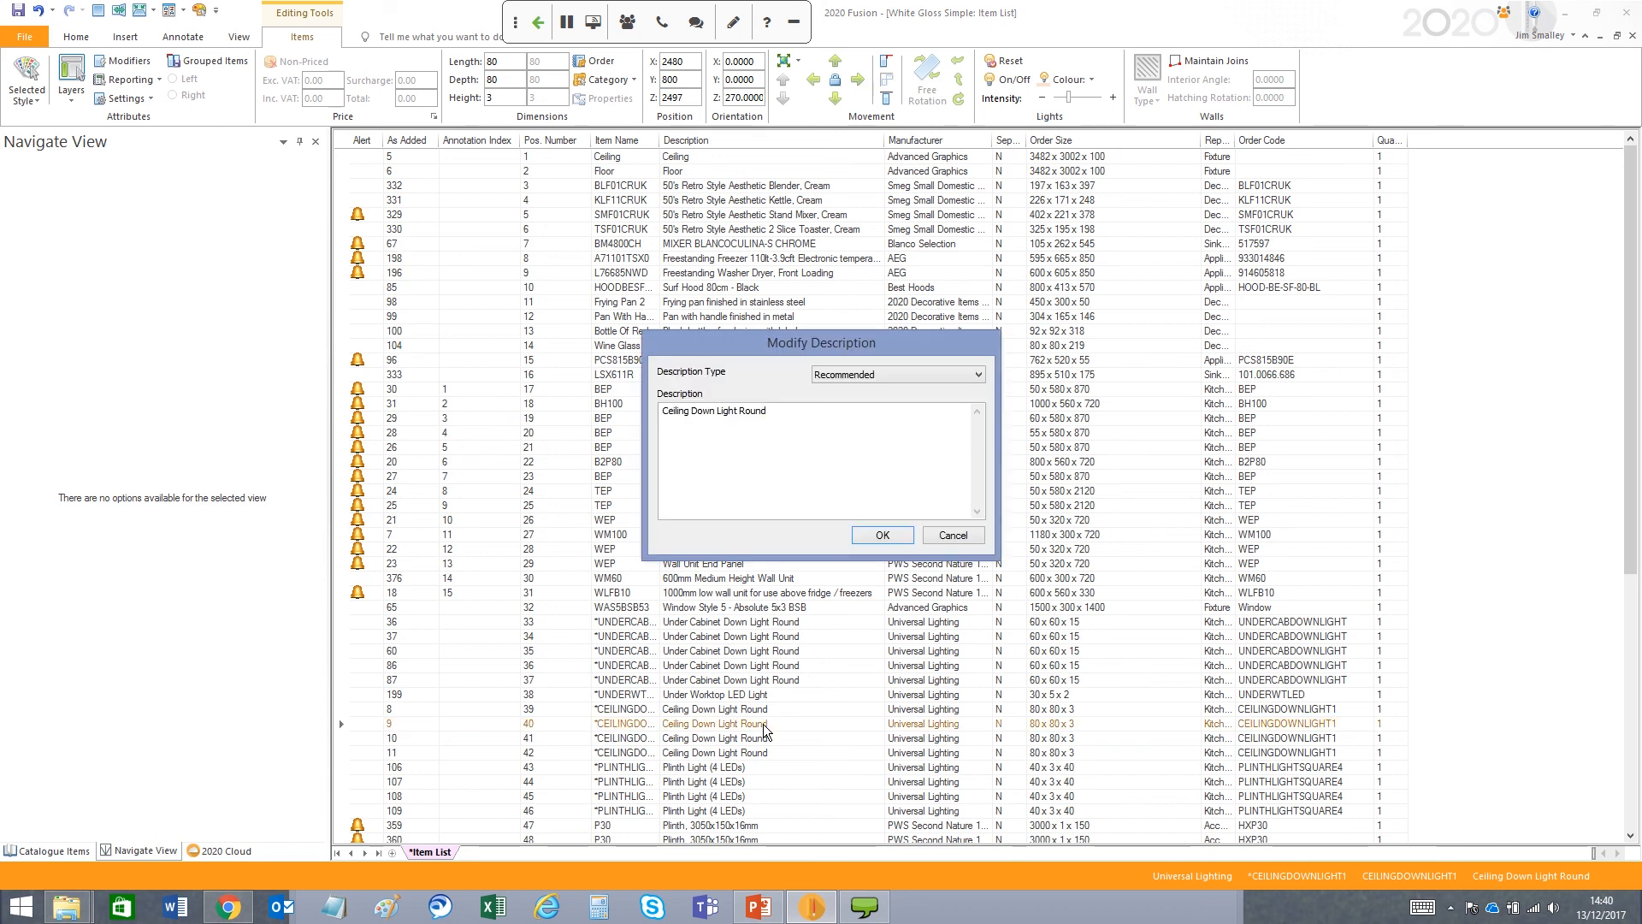
{"action": "left_click", "coordinate": [813, 418]}
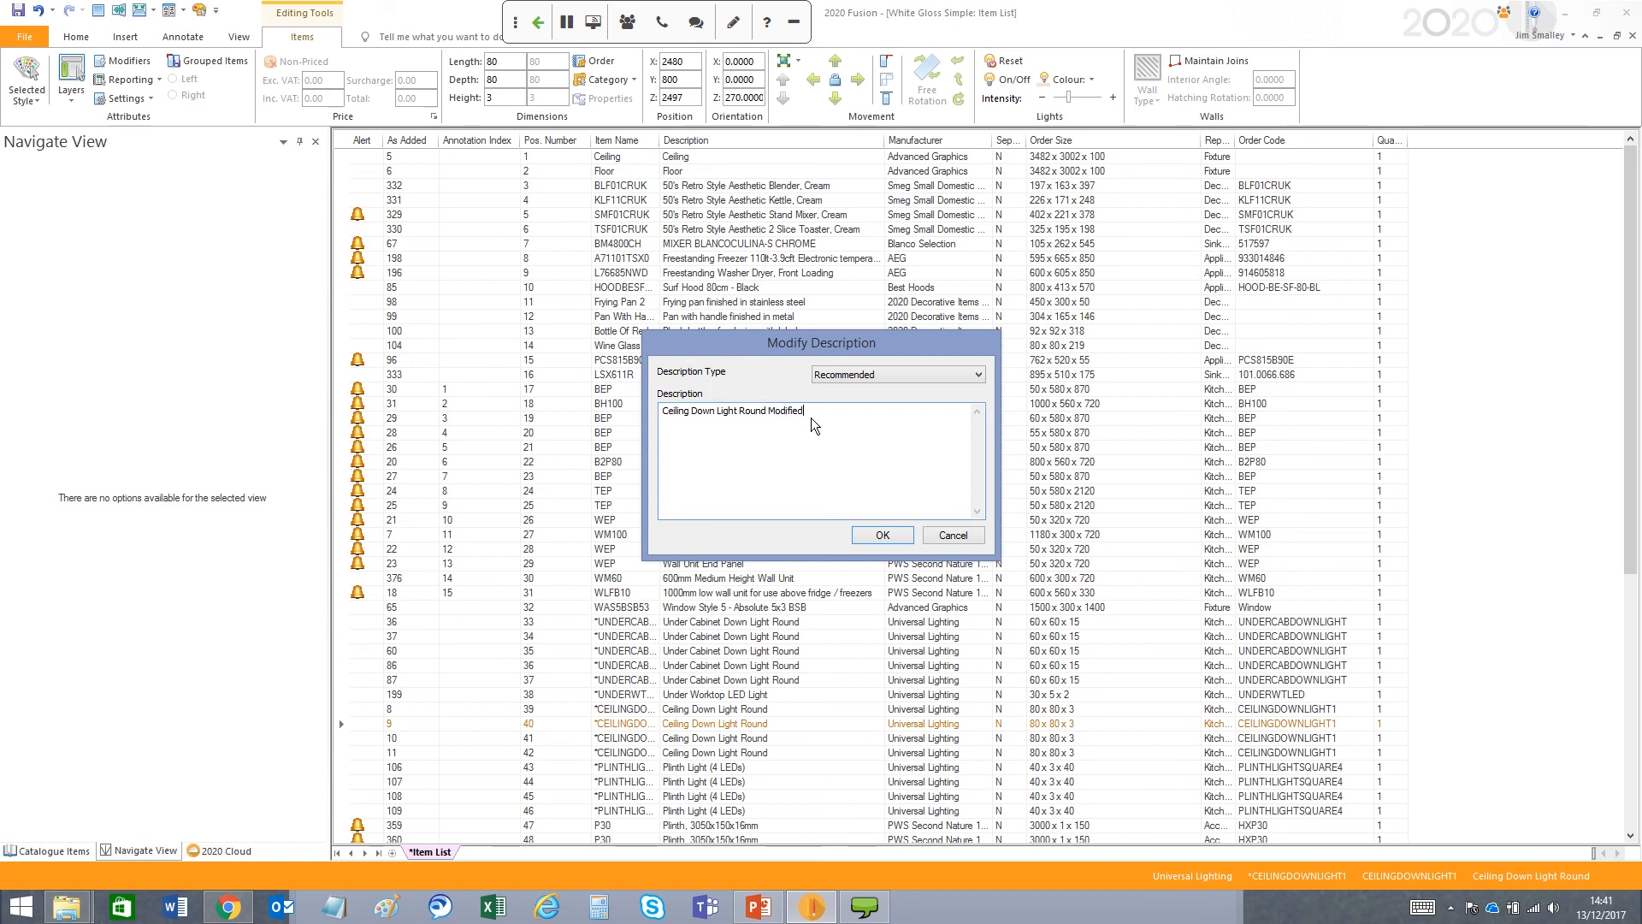
{"action": "left_click", "coordinate": [881, 534]}
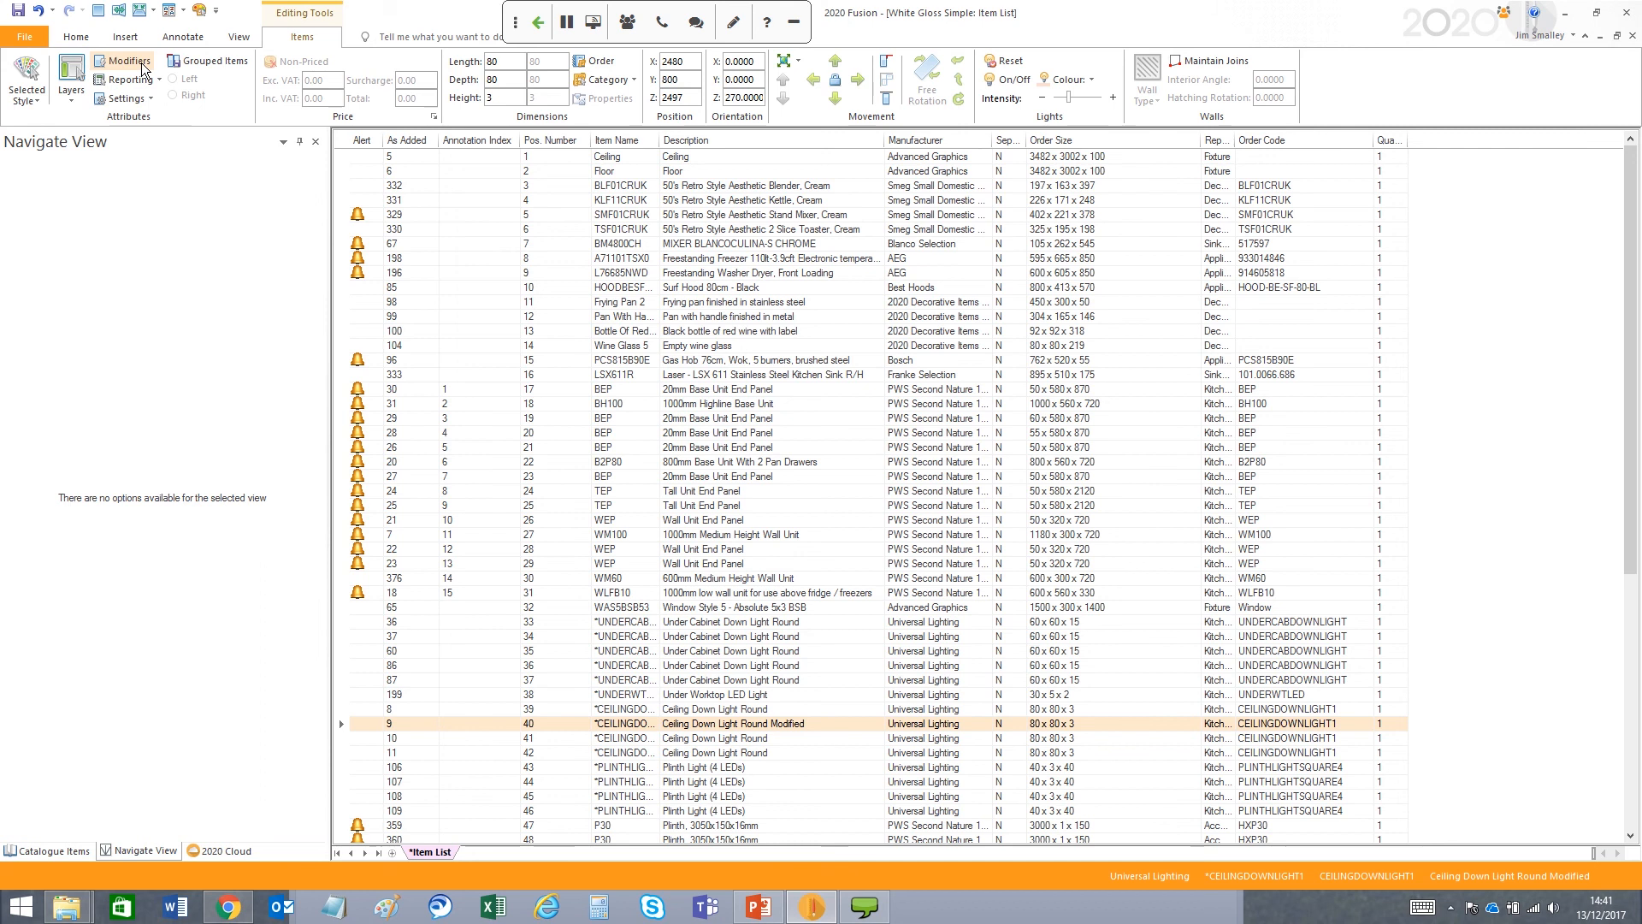
- In the Wall 1 - No Decoration elevation, select the double wall unit above the sink and display the PWS Second Nature 160_0 catalogue units
{"action": "left_click", "coordinate": [100, 13]}
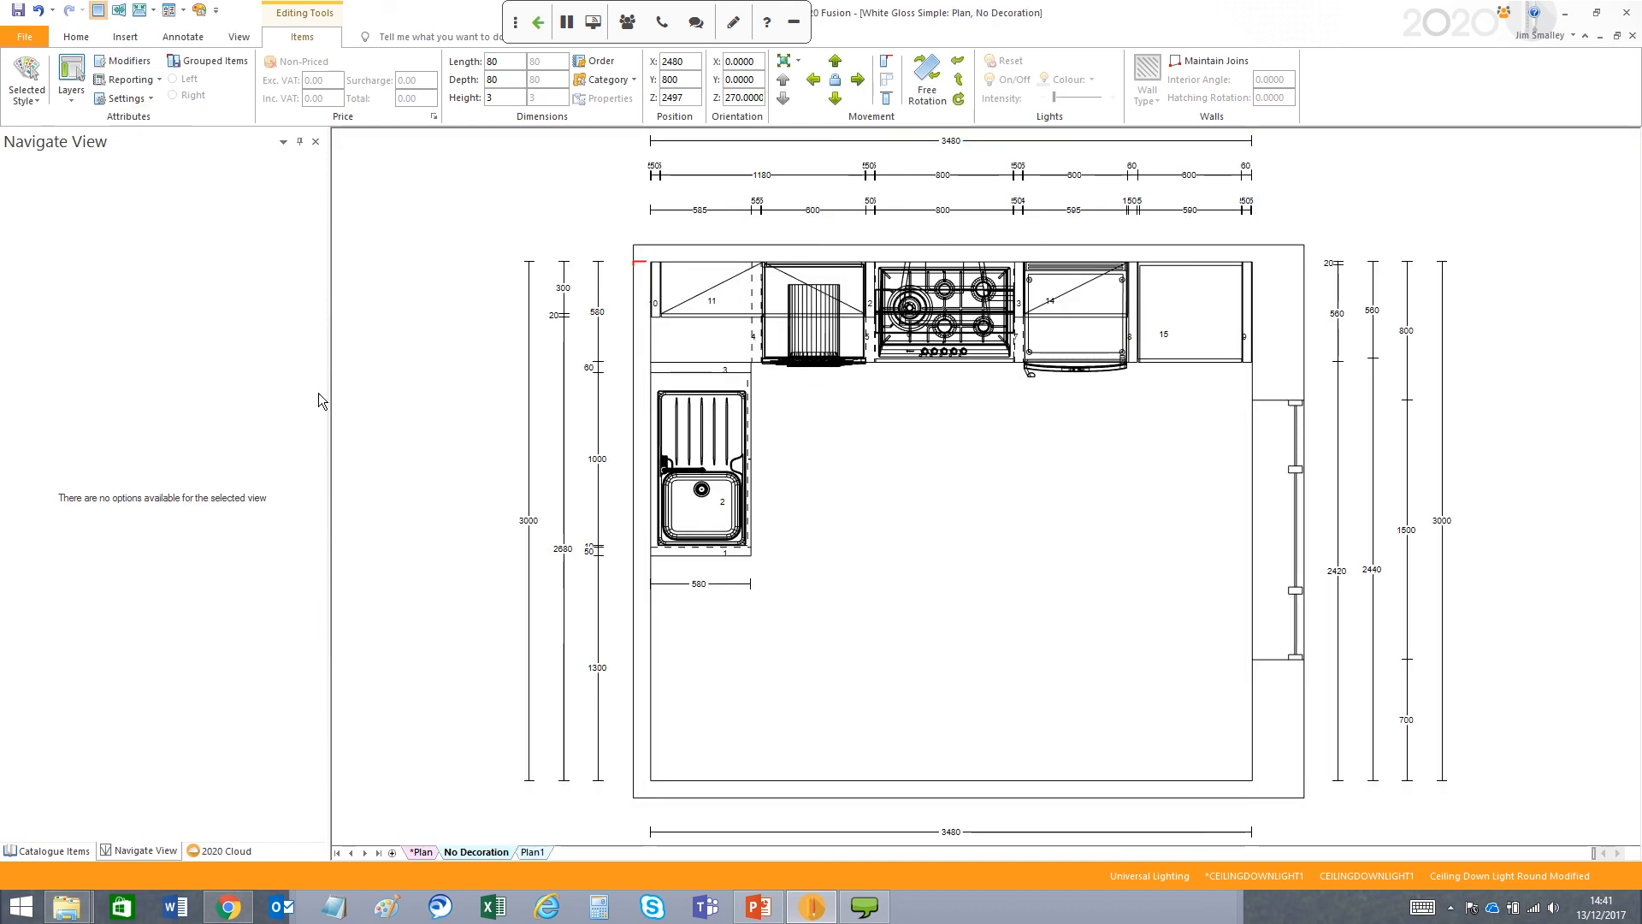
{"action": "left_click", "coordinate": [119, 13]}
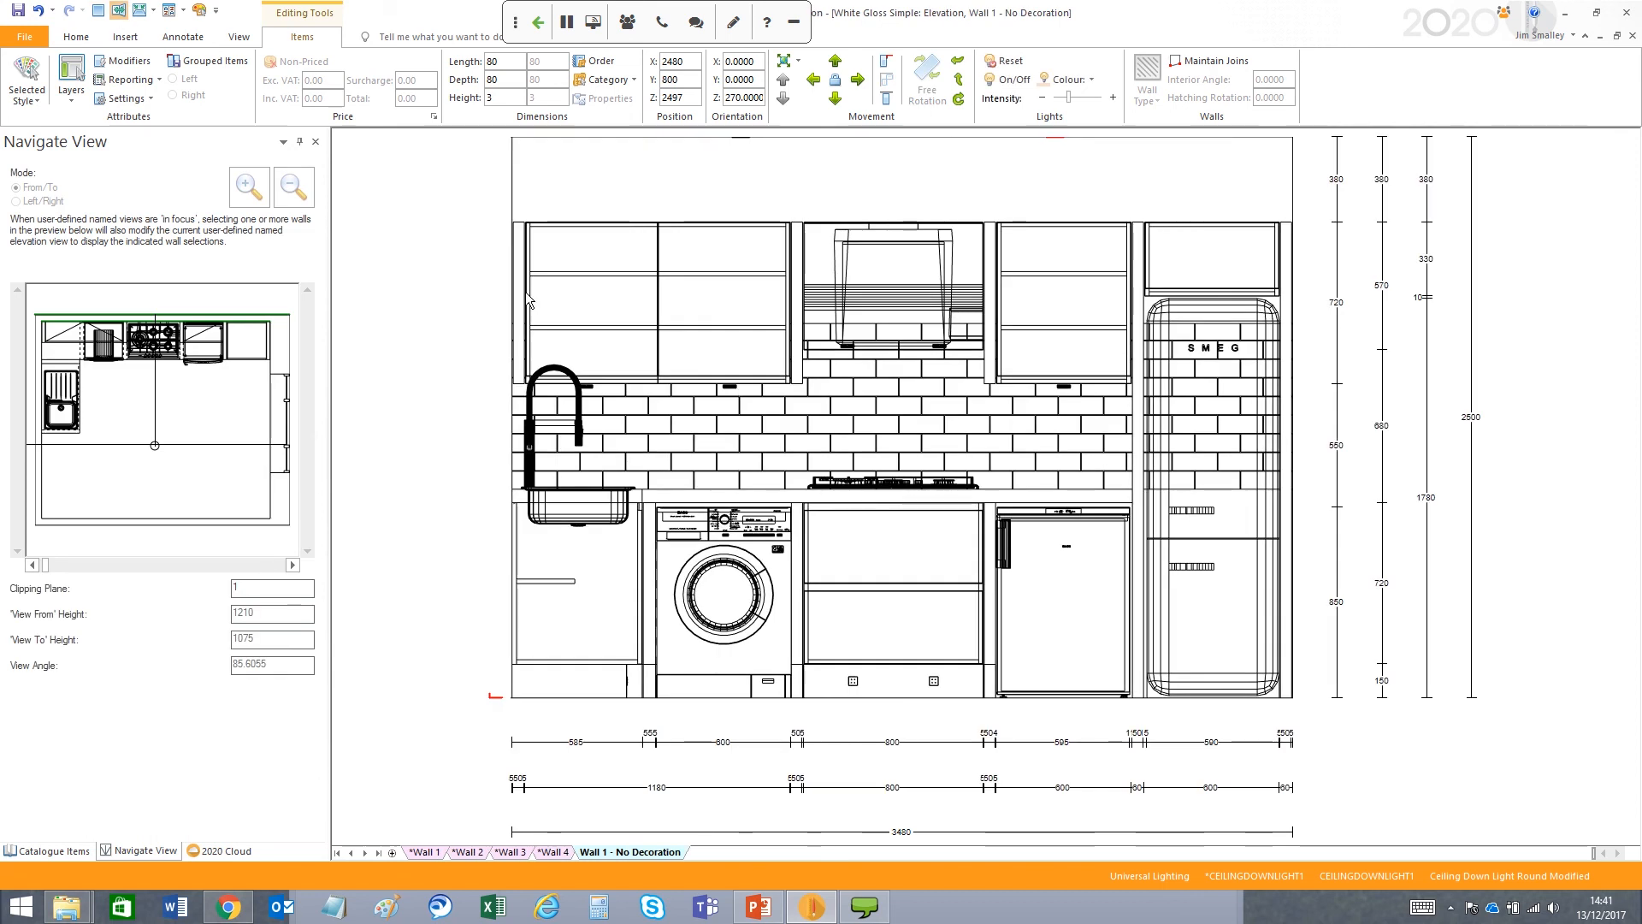
{"action": "left_click", "coordinate": [651, 326]}
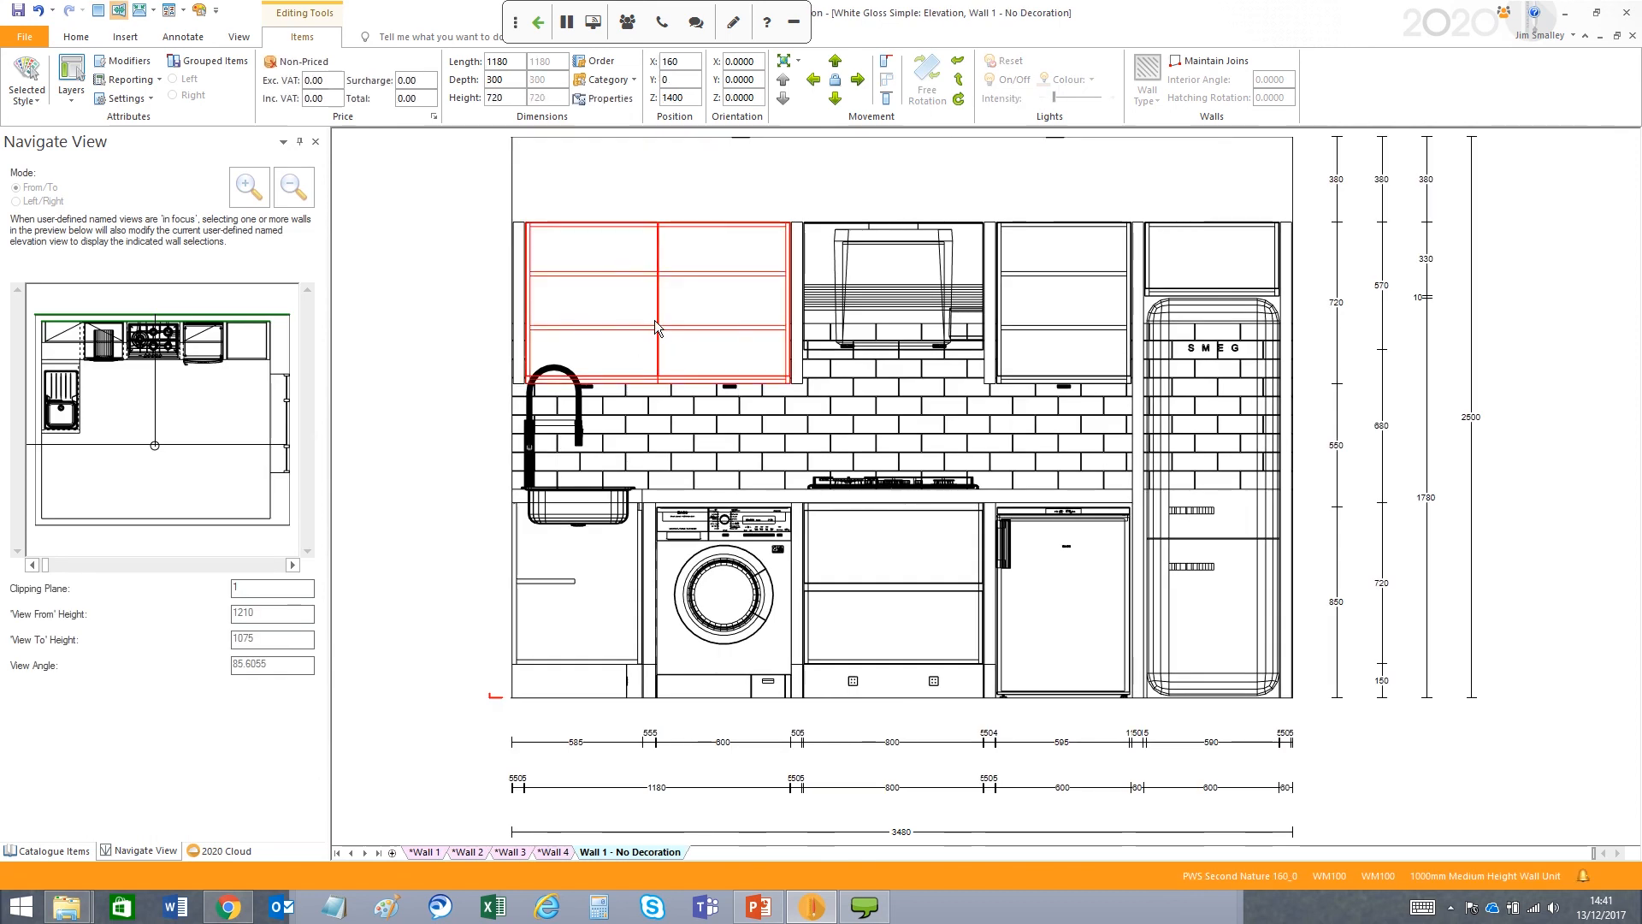
{"action": "left_click", "coordinate": [53, 852]}
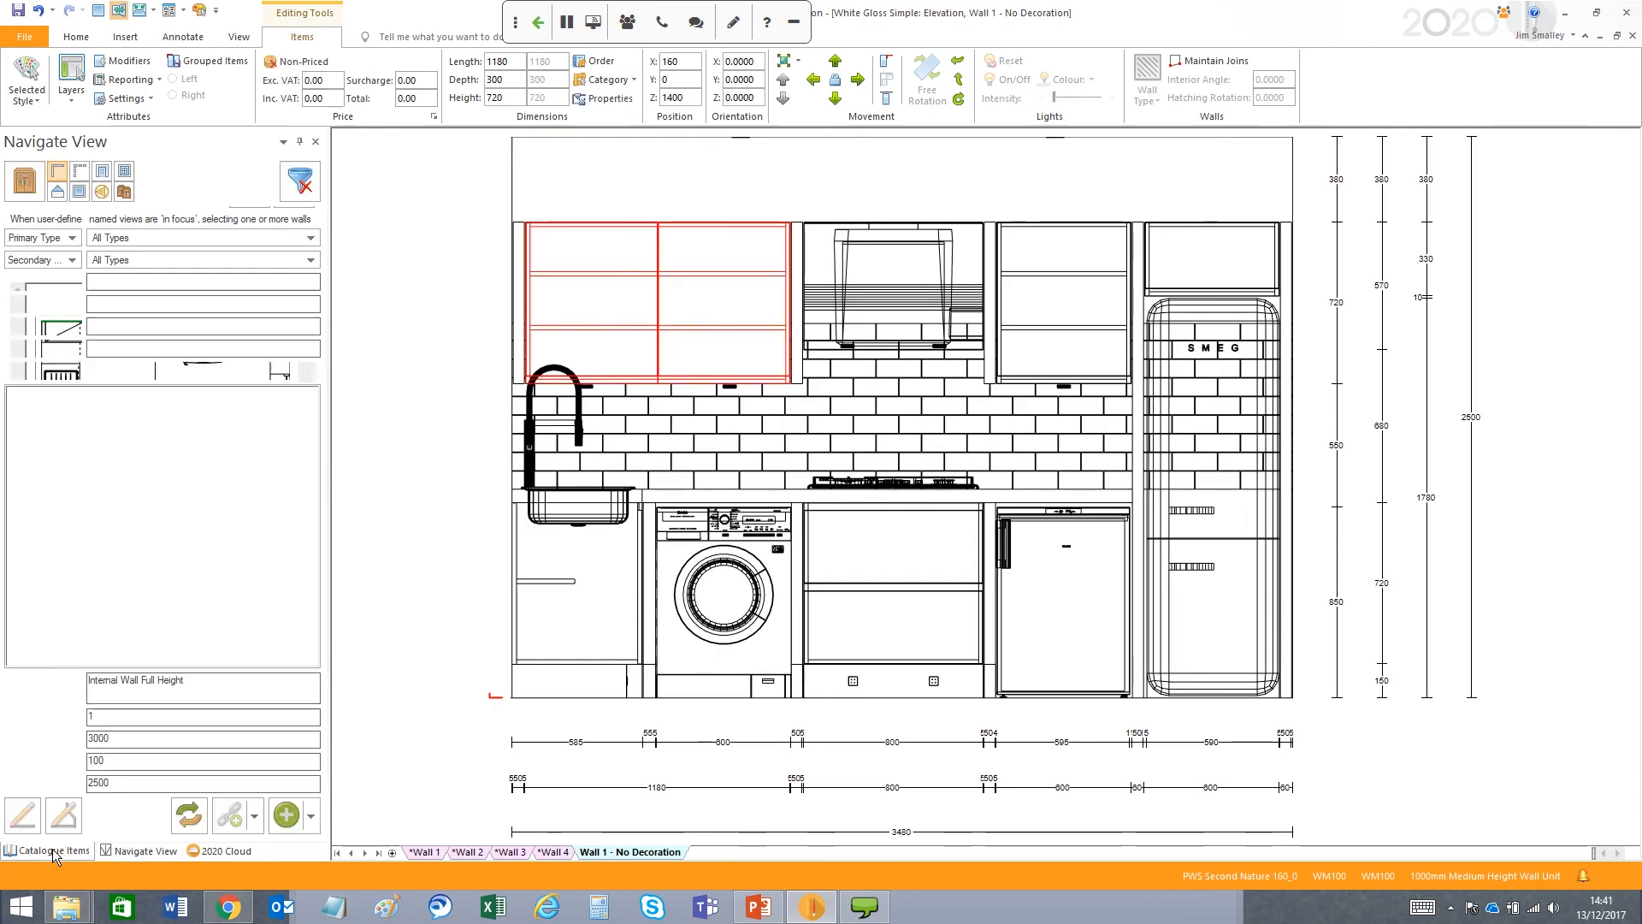
{"action": "left_click", "coordinate": [23, 182]}
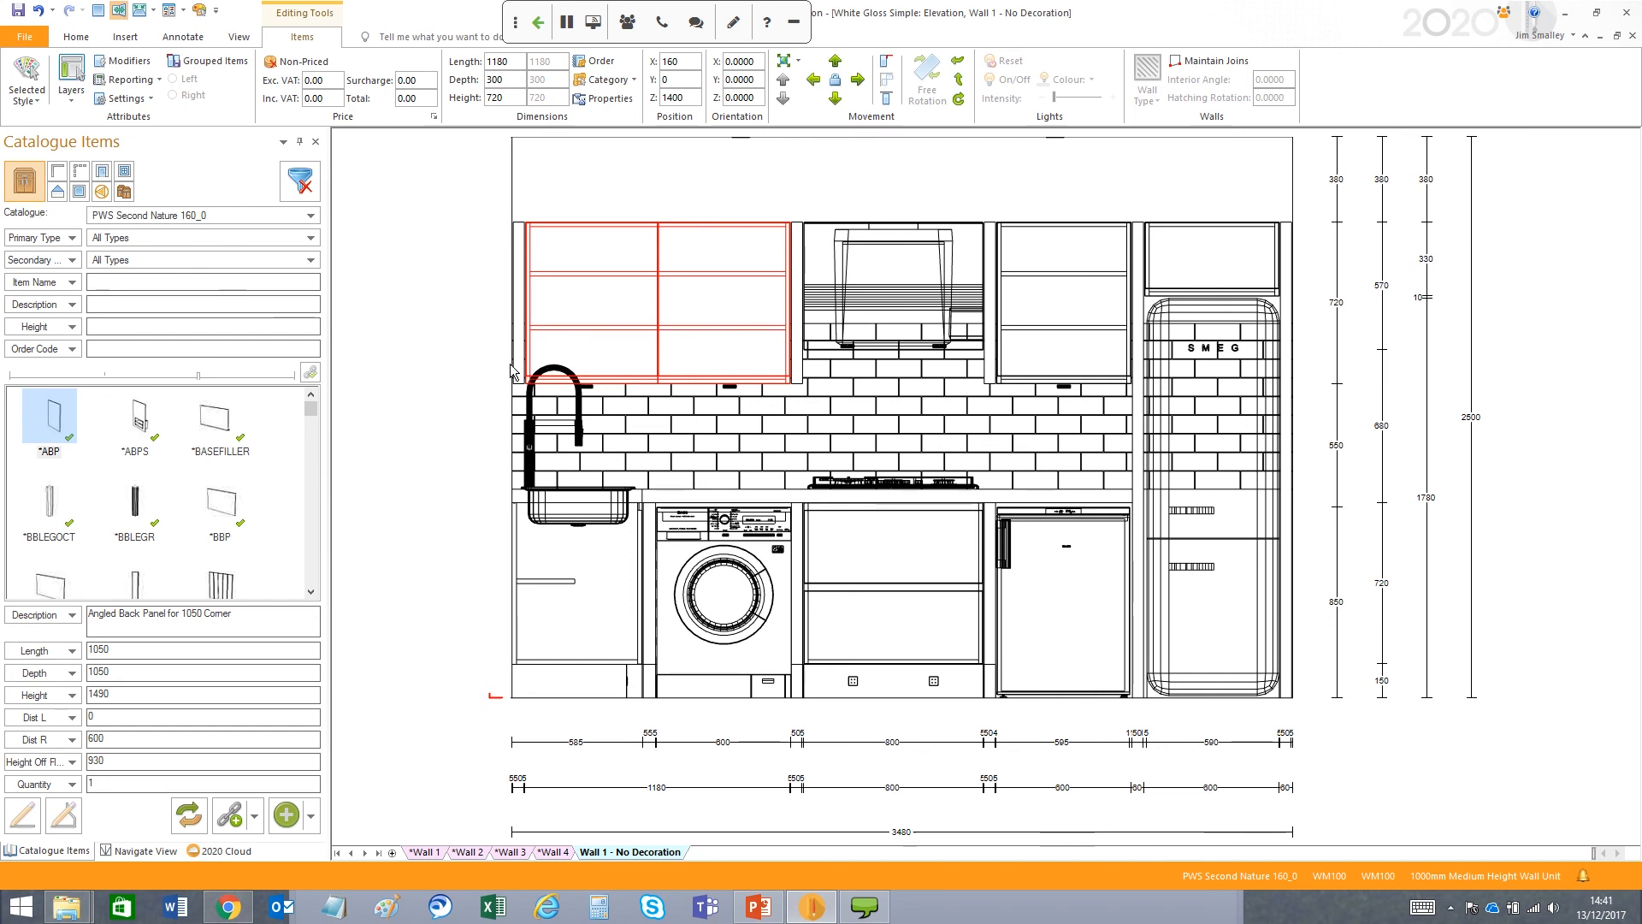
- Change the selection style of the WM100 wall unit to the Remo Elm door style
{"action": "right_click", "coordinate": [631, 308]}
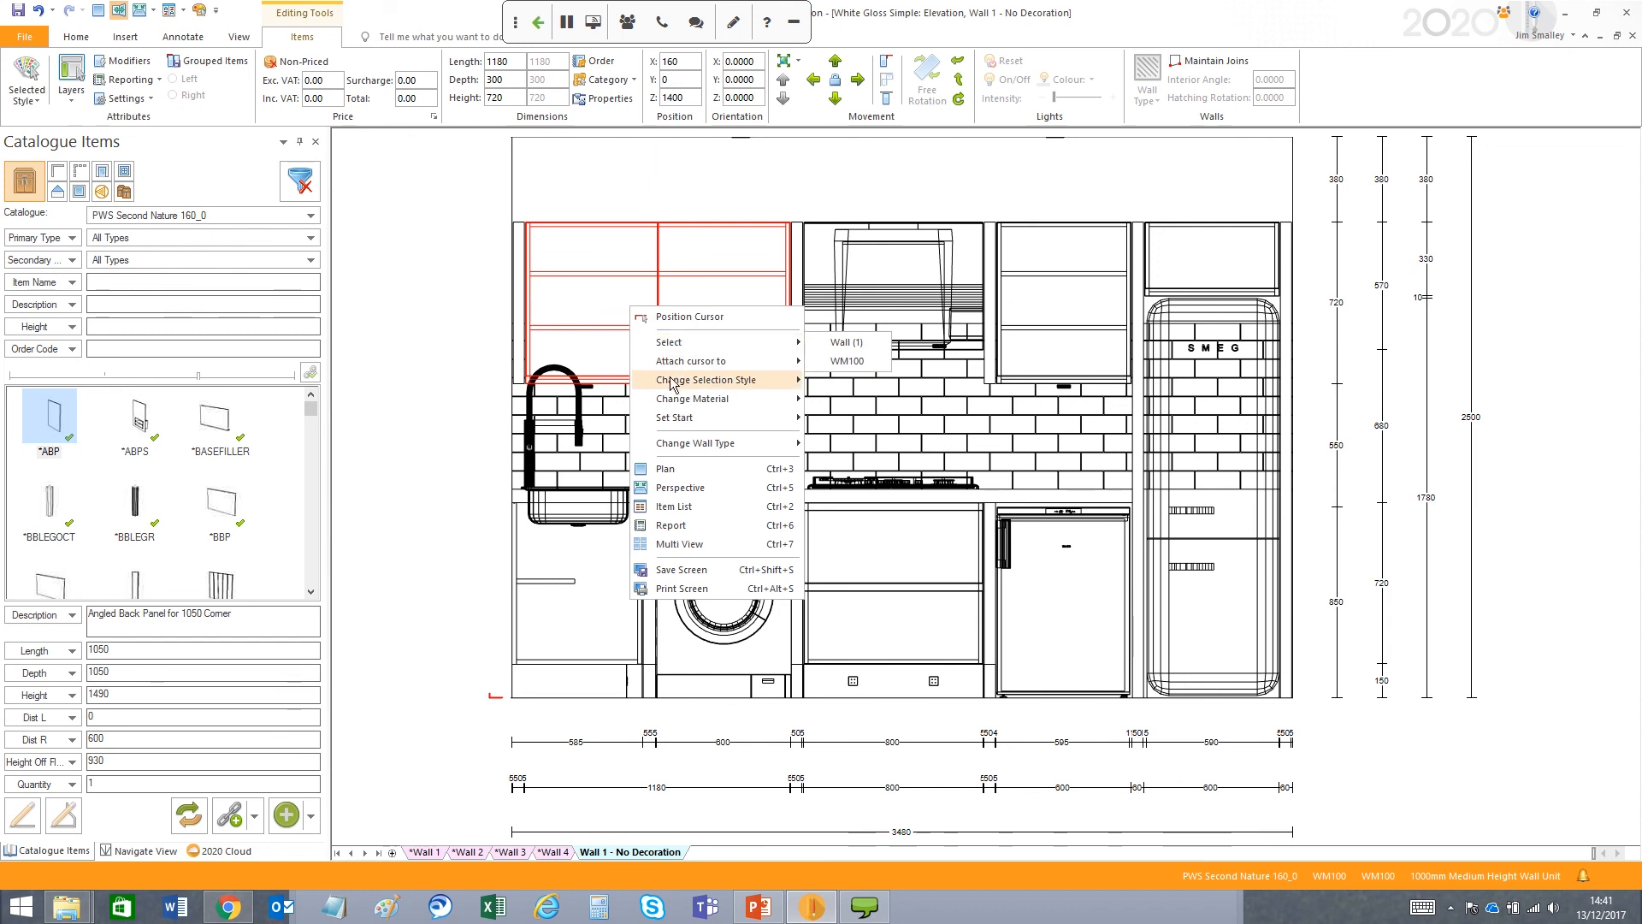
{"action": "mouse_move", "coordinate": [693, 383]}
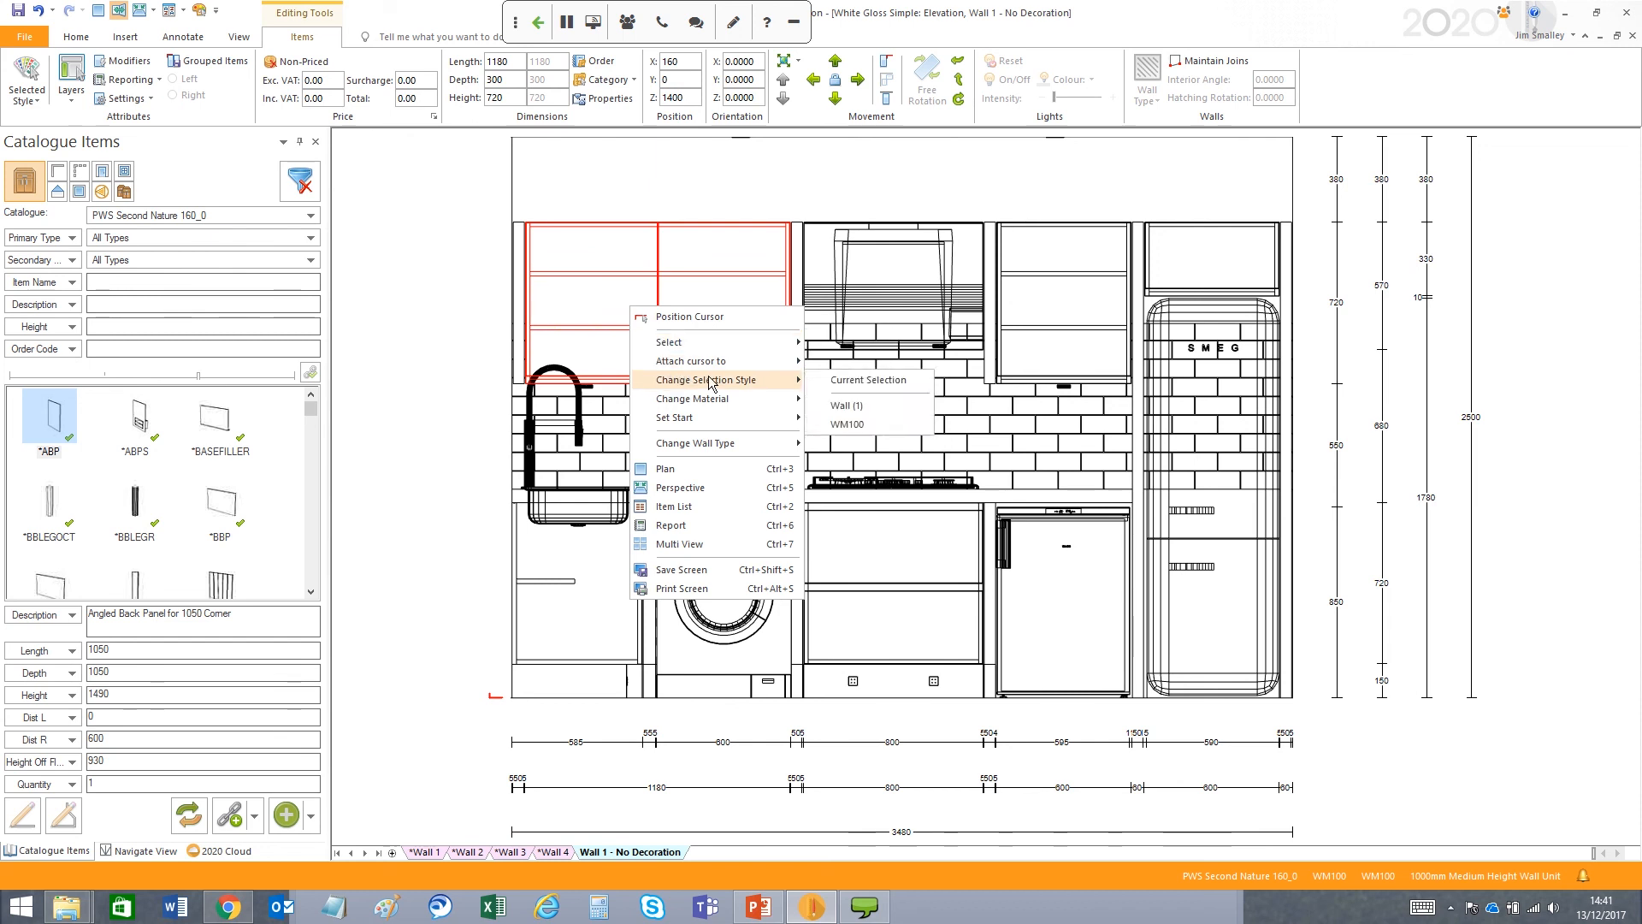
{"action": "left_click", "coordinate": [864, 425]}
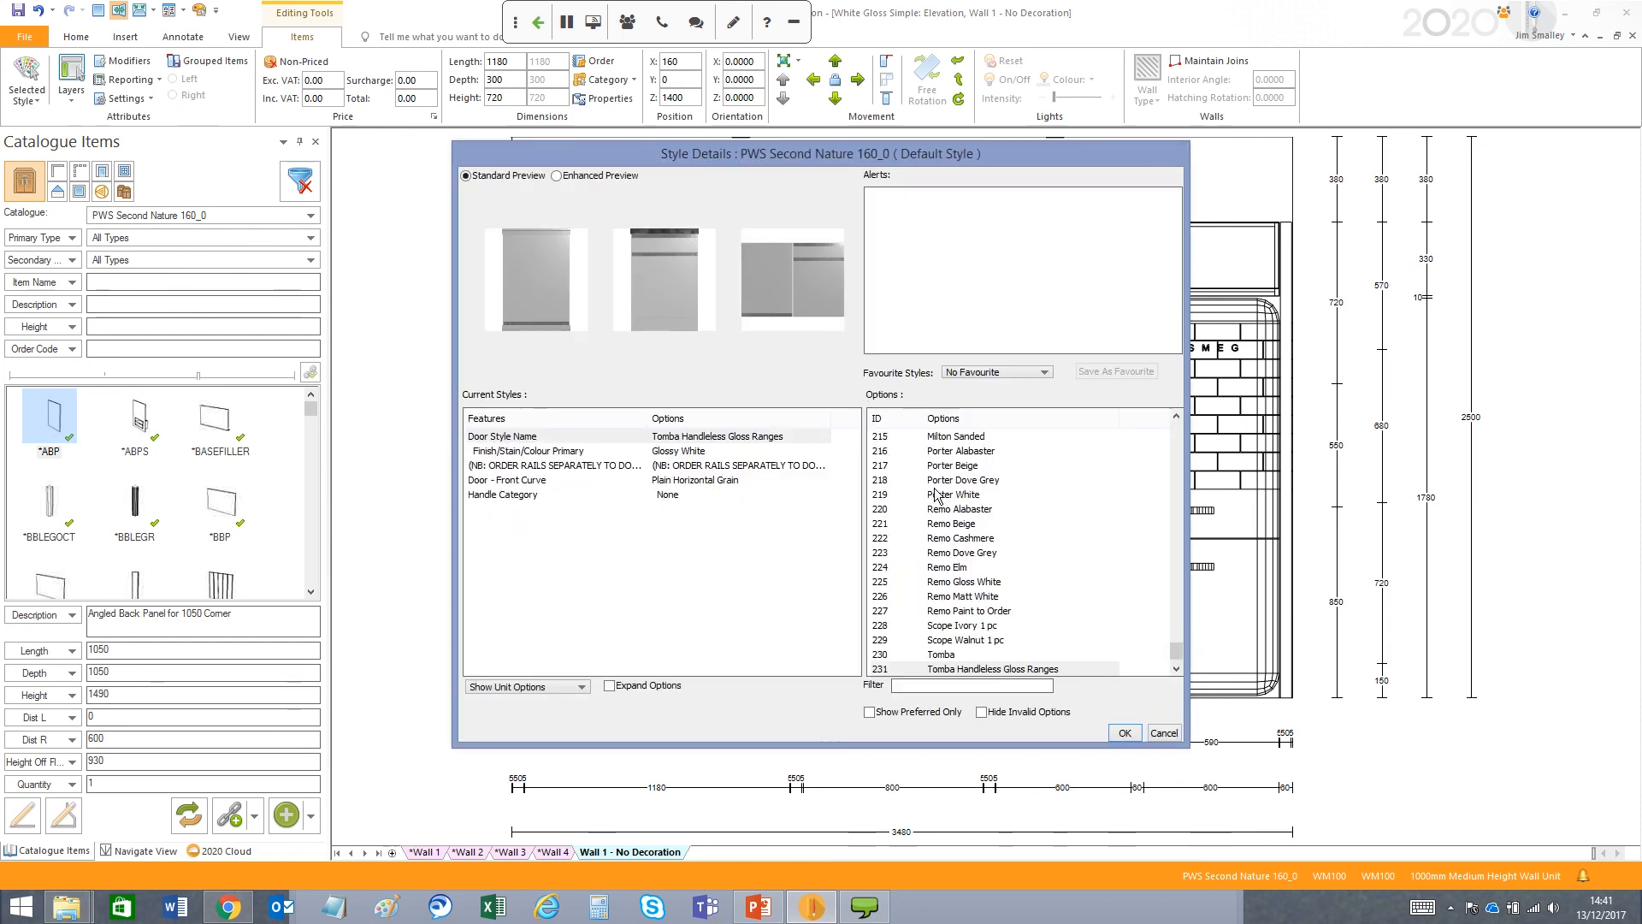
{"action": "left_click", "coordinate": [965, 568]}
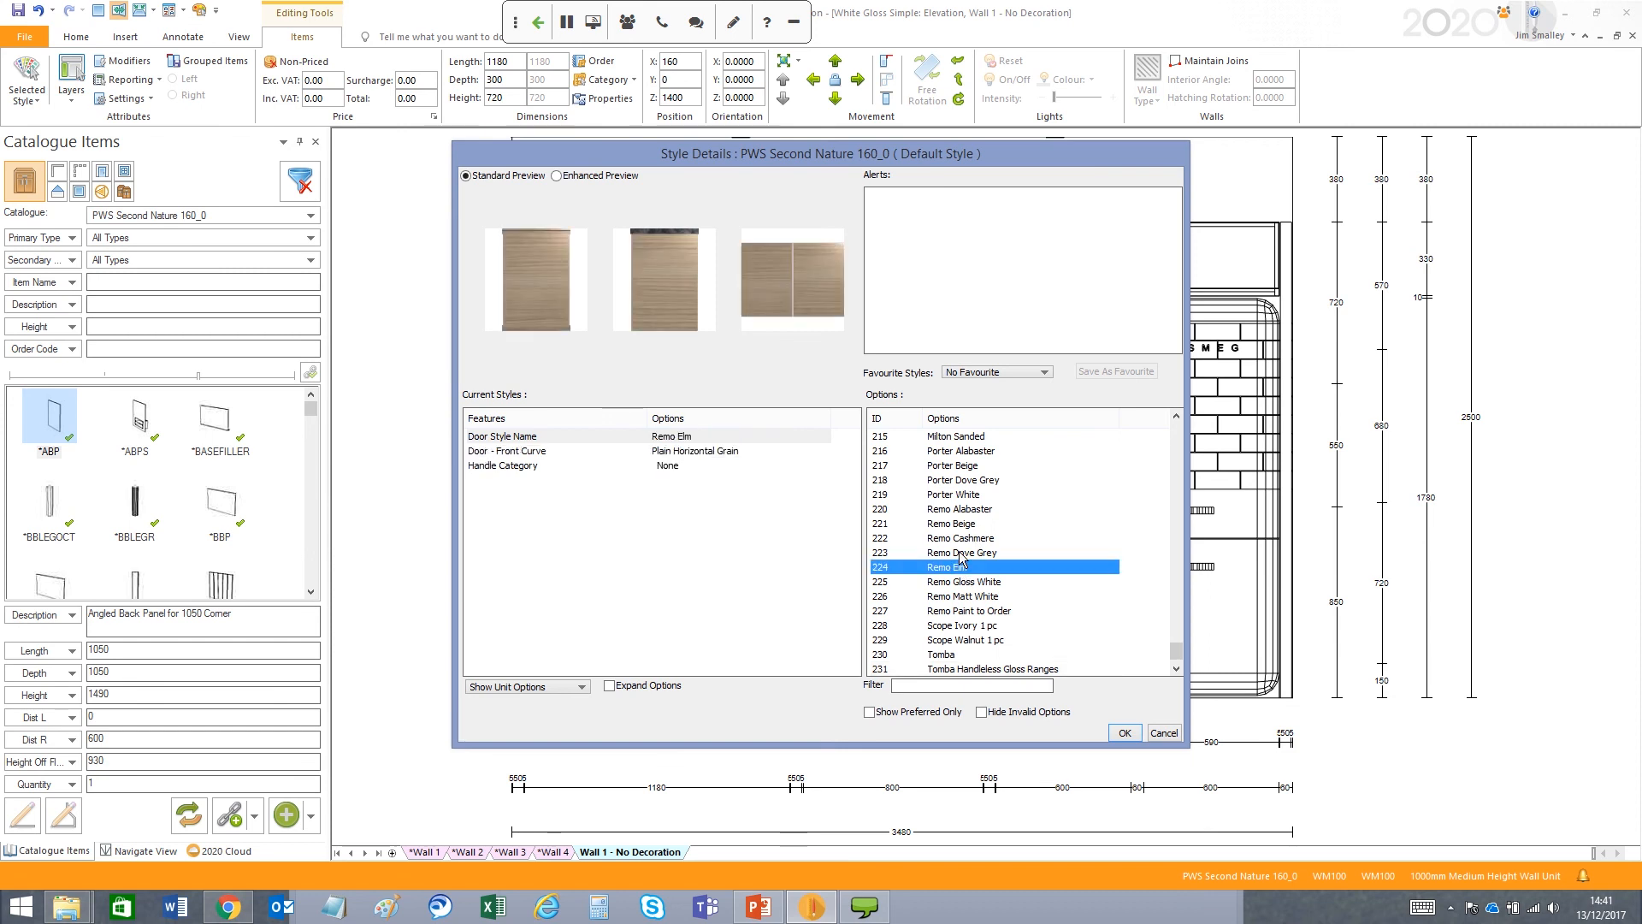
{"action": "left_click", "coordinate": [1125, 734]}
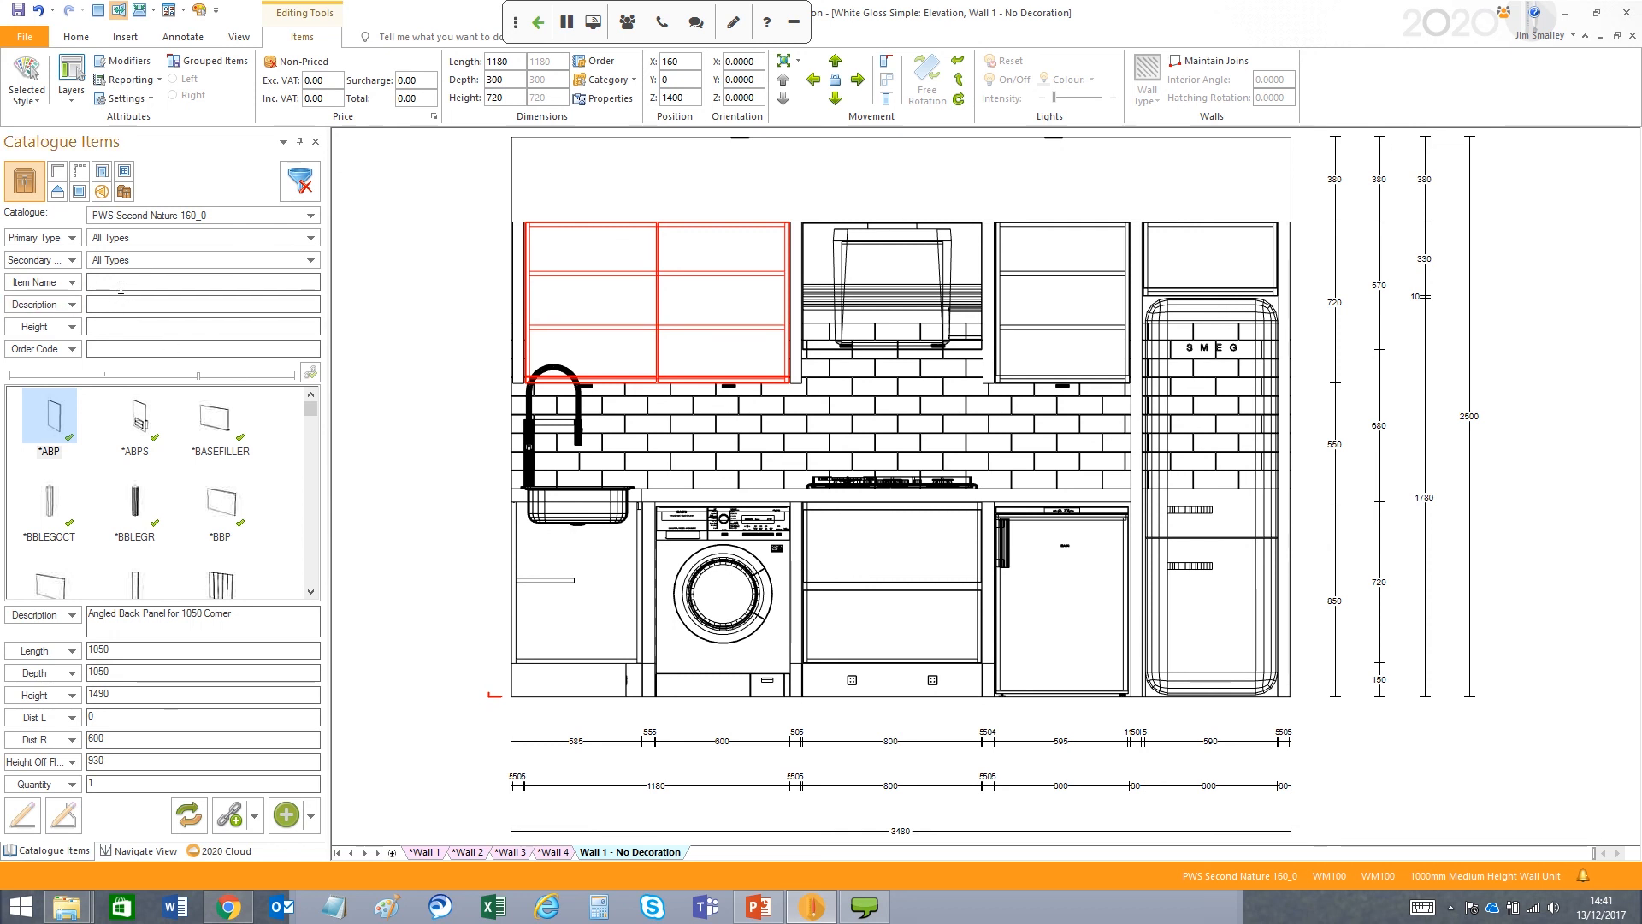
- Find the WM100 unit in the catalogue and replace the selected wall unit with it, using the default style
{"action": "type", "text": "WM"}
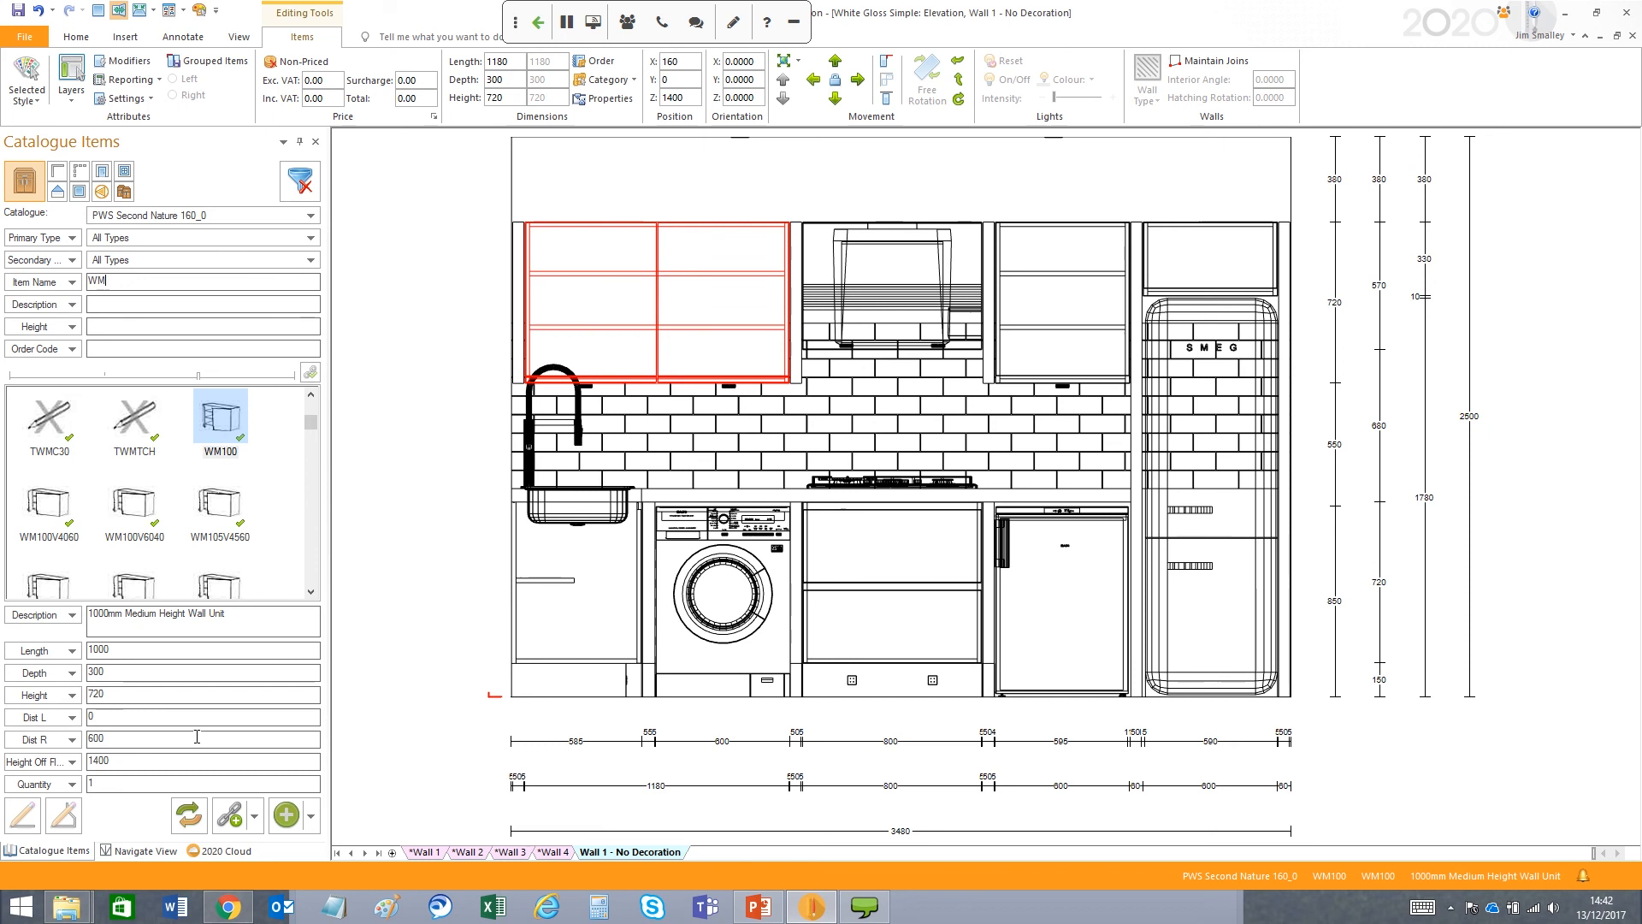
{"action": "left_click", "coordinate": [188, 823]}
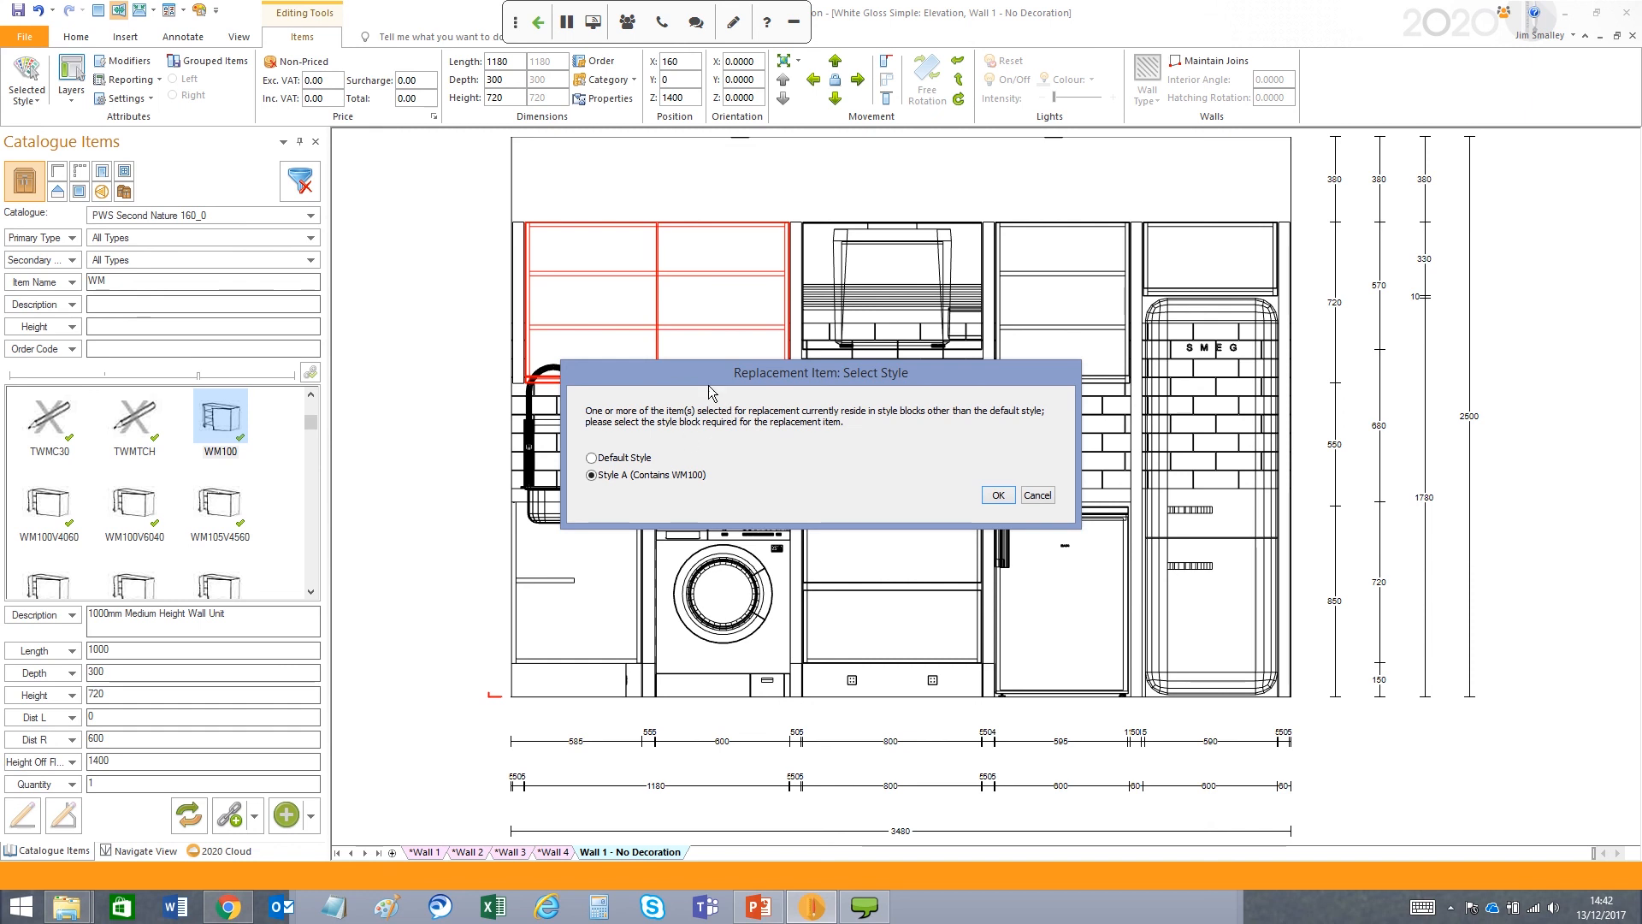
{"action": "left_click_drag", "start_coordinate": [709, 385], "coordinate": [853, 401]}
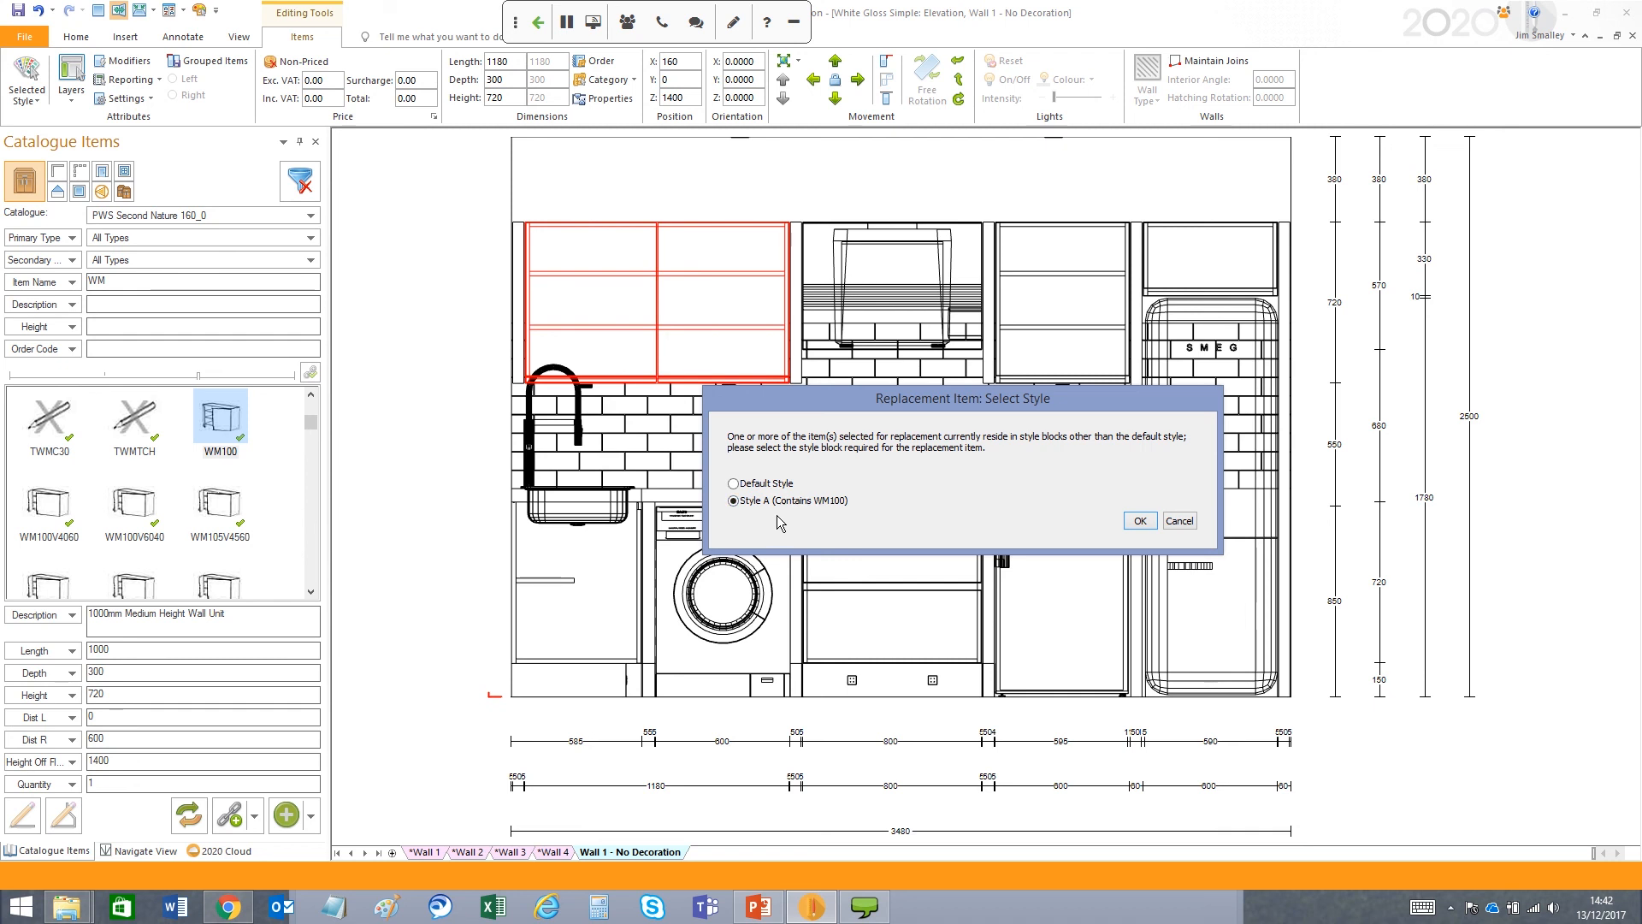
{"action": "mouse_move", "coordinate": [756, 509]}
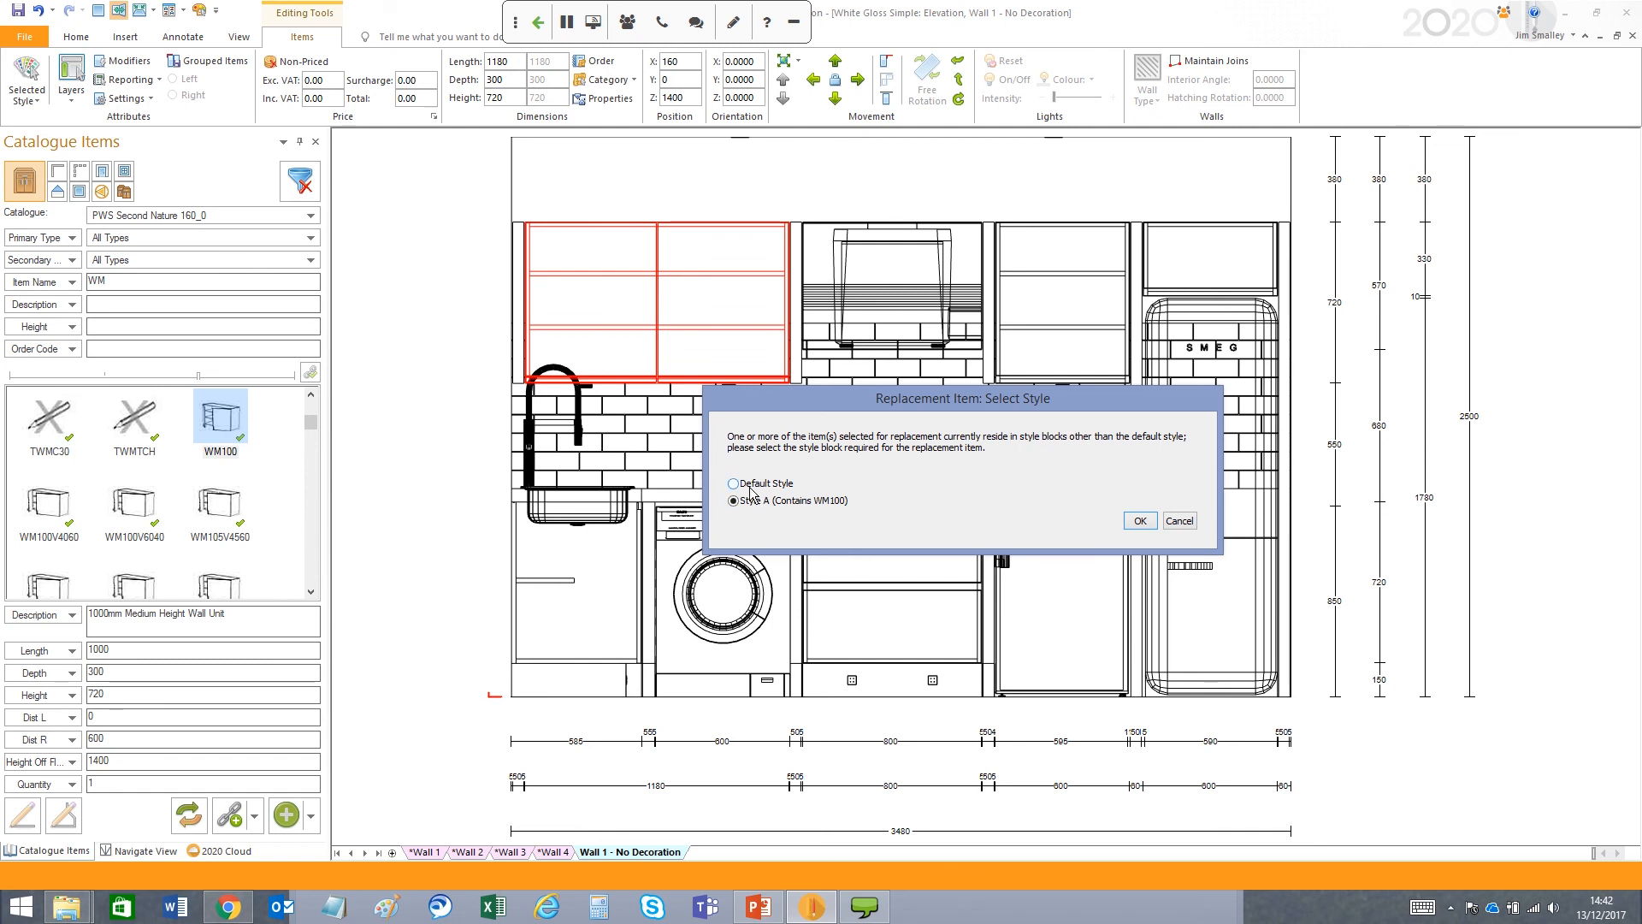
{"action": "left_click", "coordinate": [750, 485]}
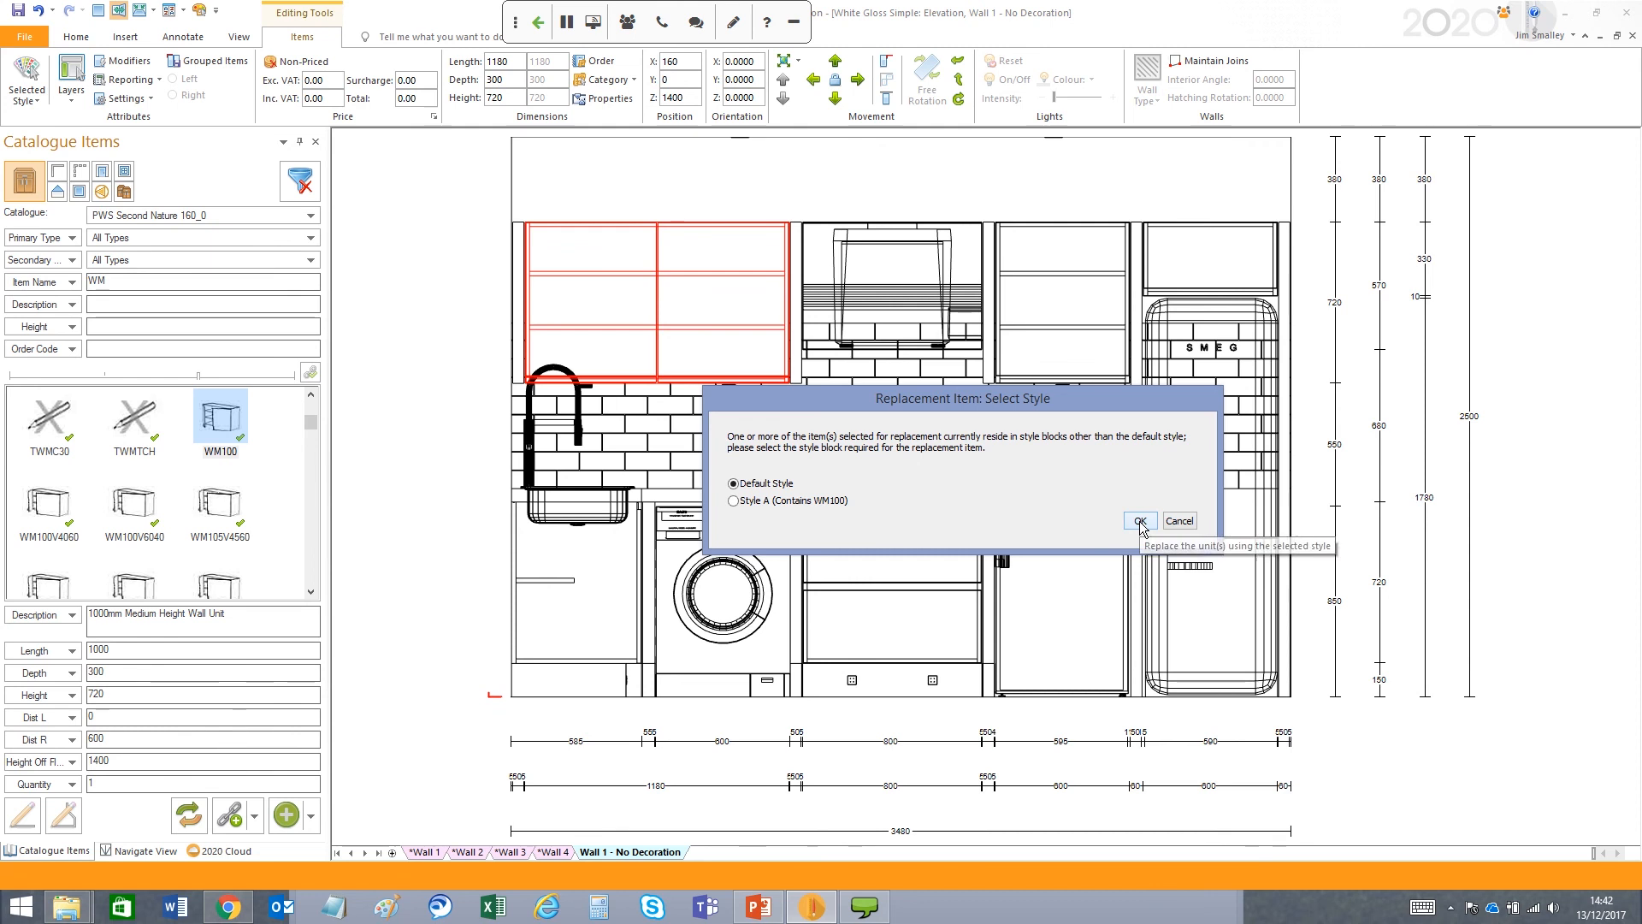
{"action": "left_click", "coordinate": [1142, 523]}
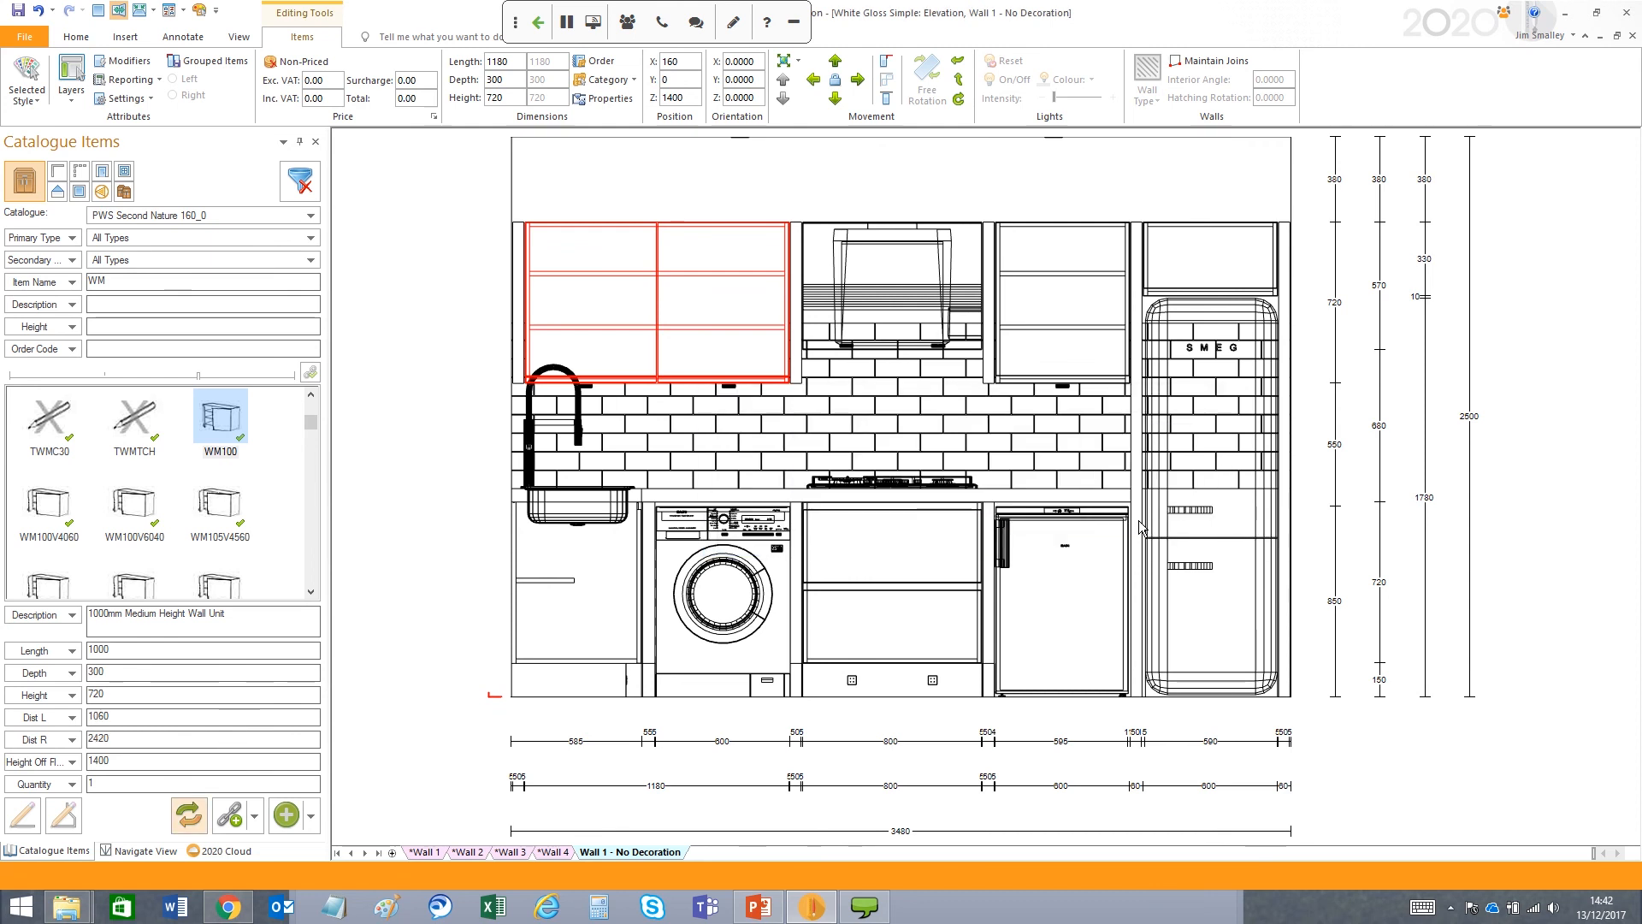
- Undo both the unit replacement and the style details change, and deselect the wall unit
{"action": "left_click", "coordinate": [52, 10]}
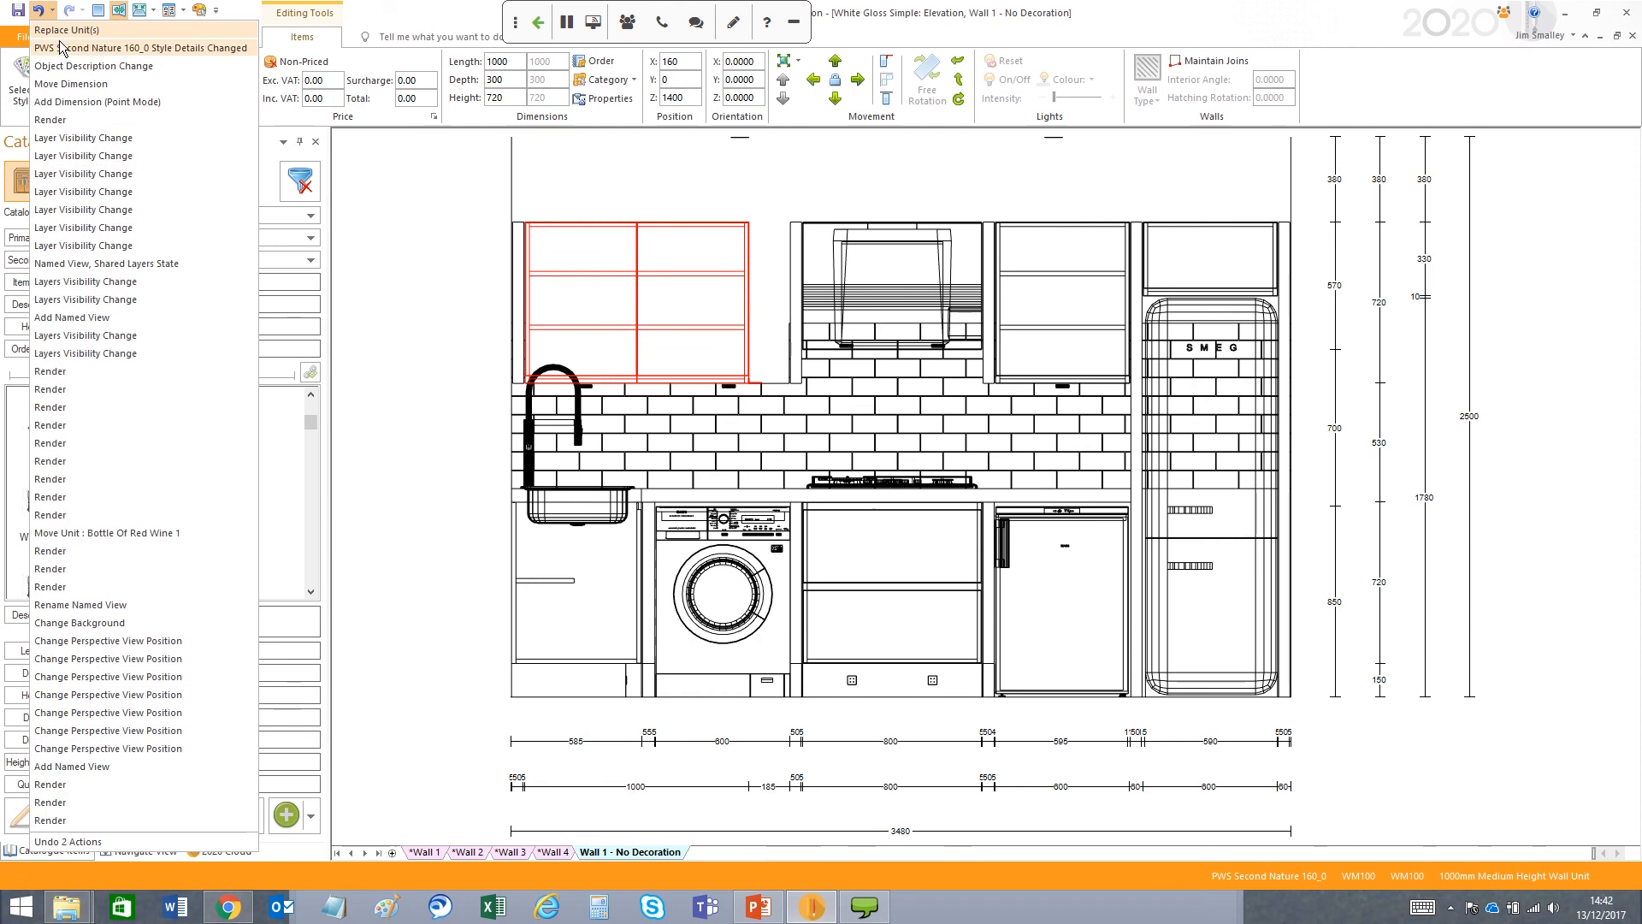
{"action": "left_click", "coordinate": [61, 49]}
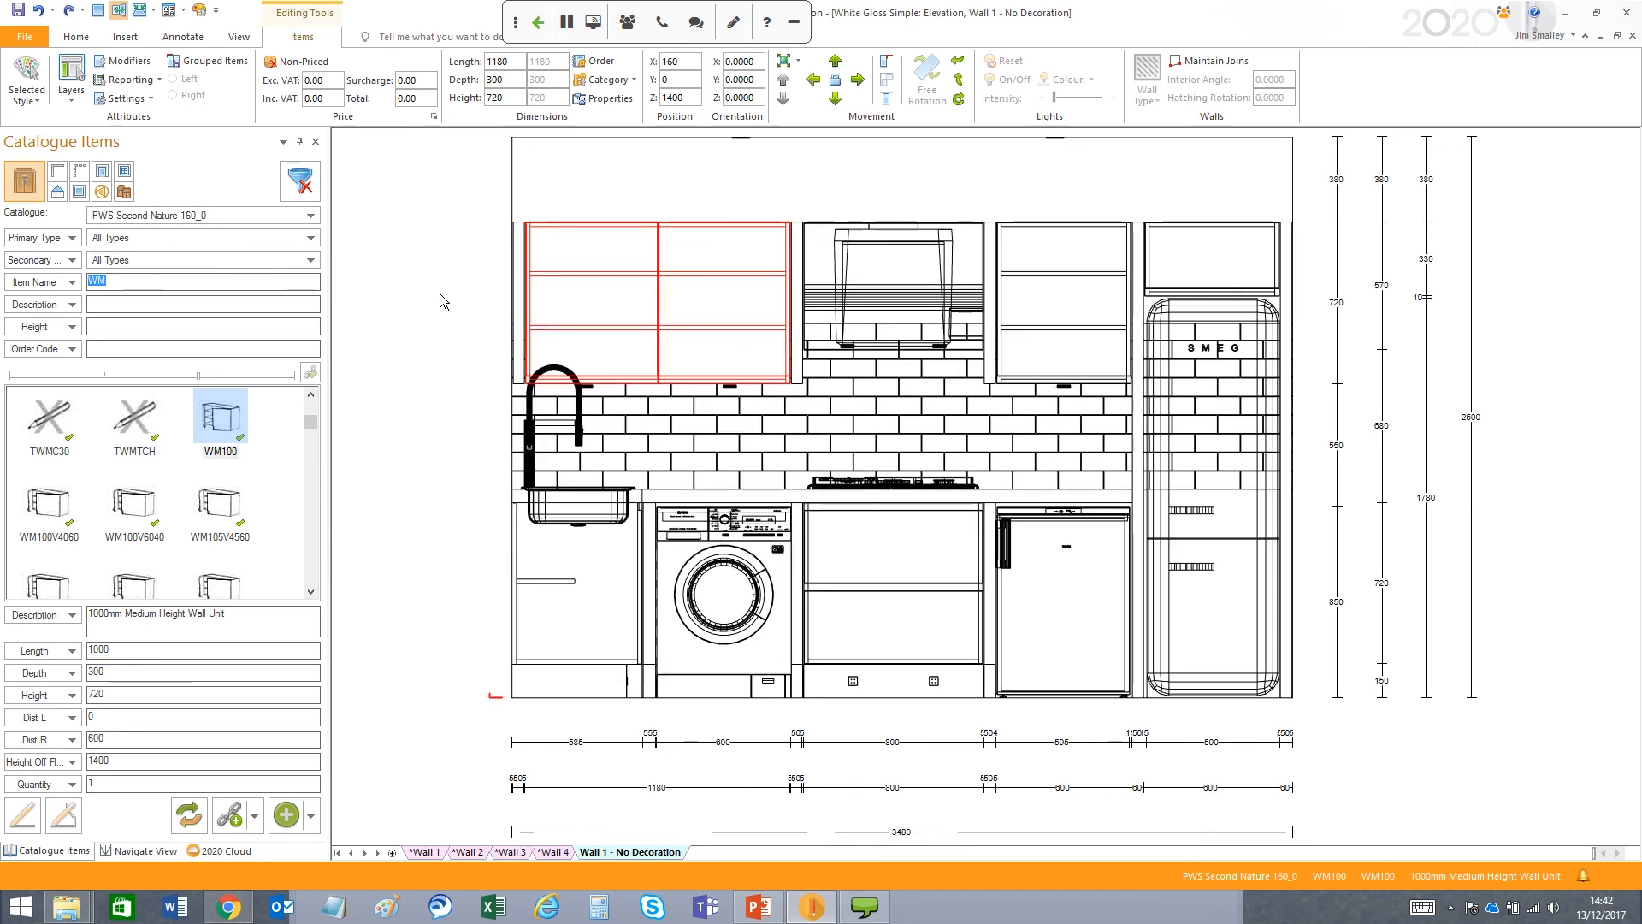
{"action": "left_click", "coordinate": [389, 392]}
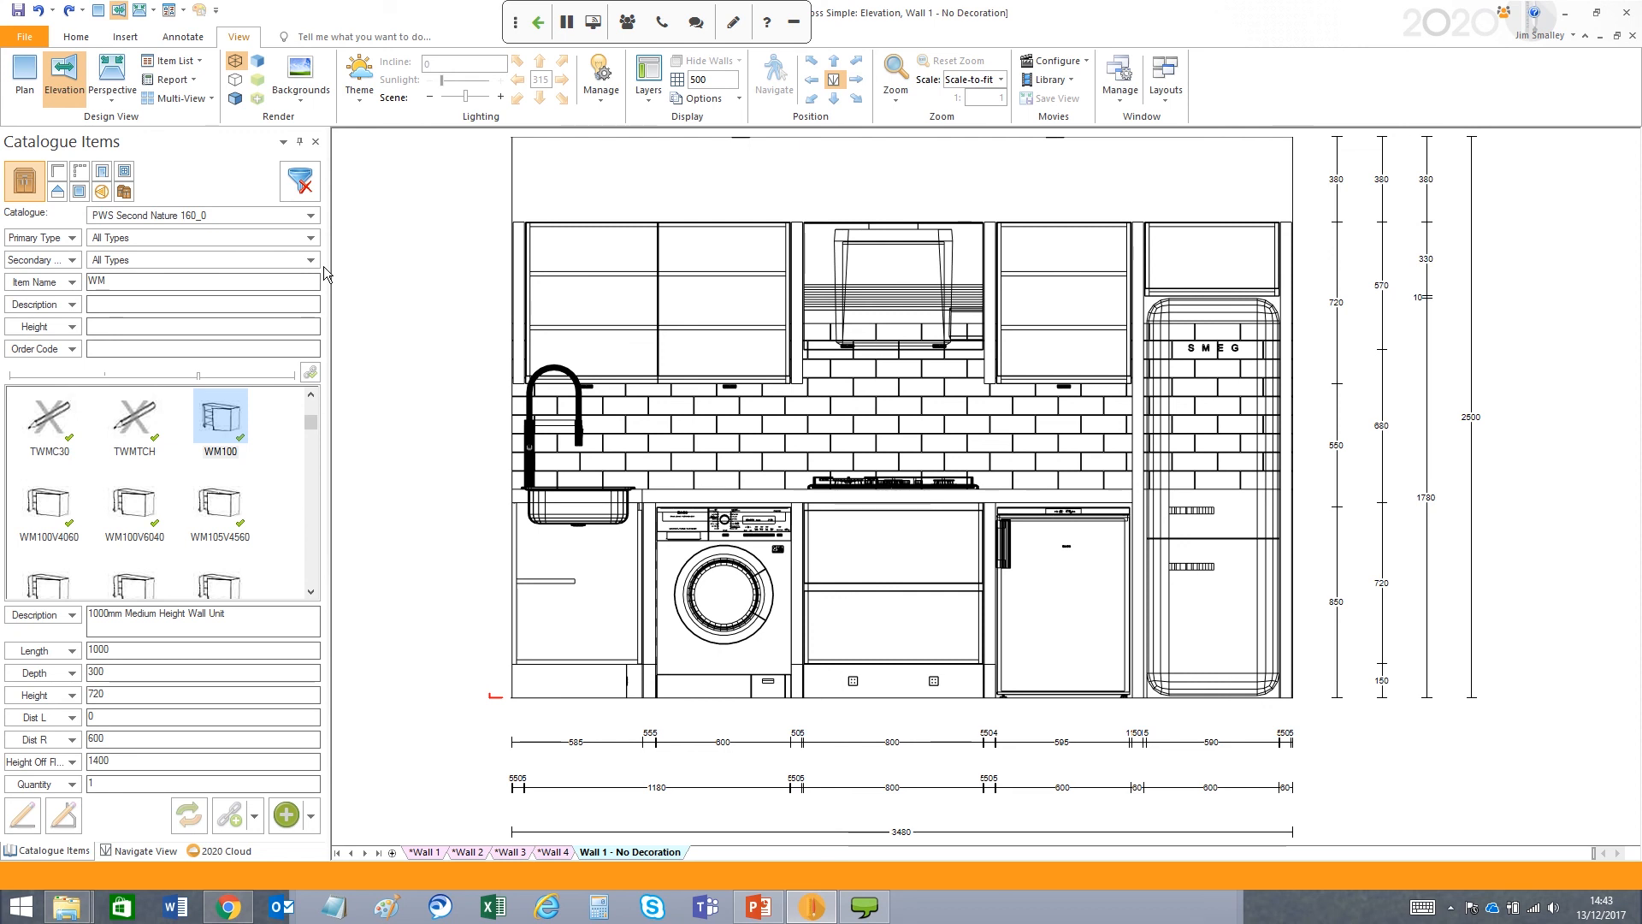
- Show the No Decoration plan view and look at the choices for what items are annotated by, leaving them unchanged
{"action": "left_click", "coordinate": [21, 77]}
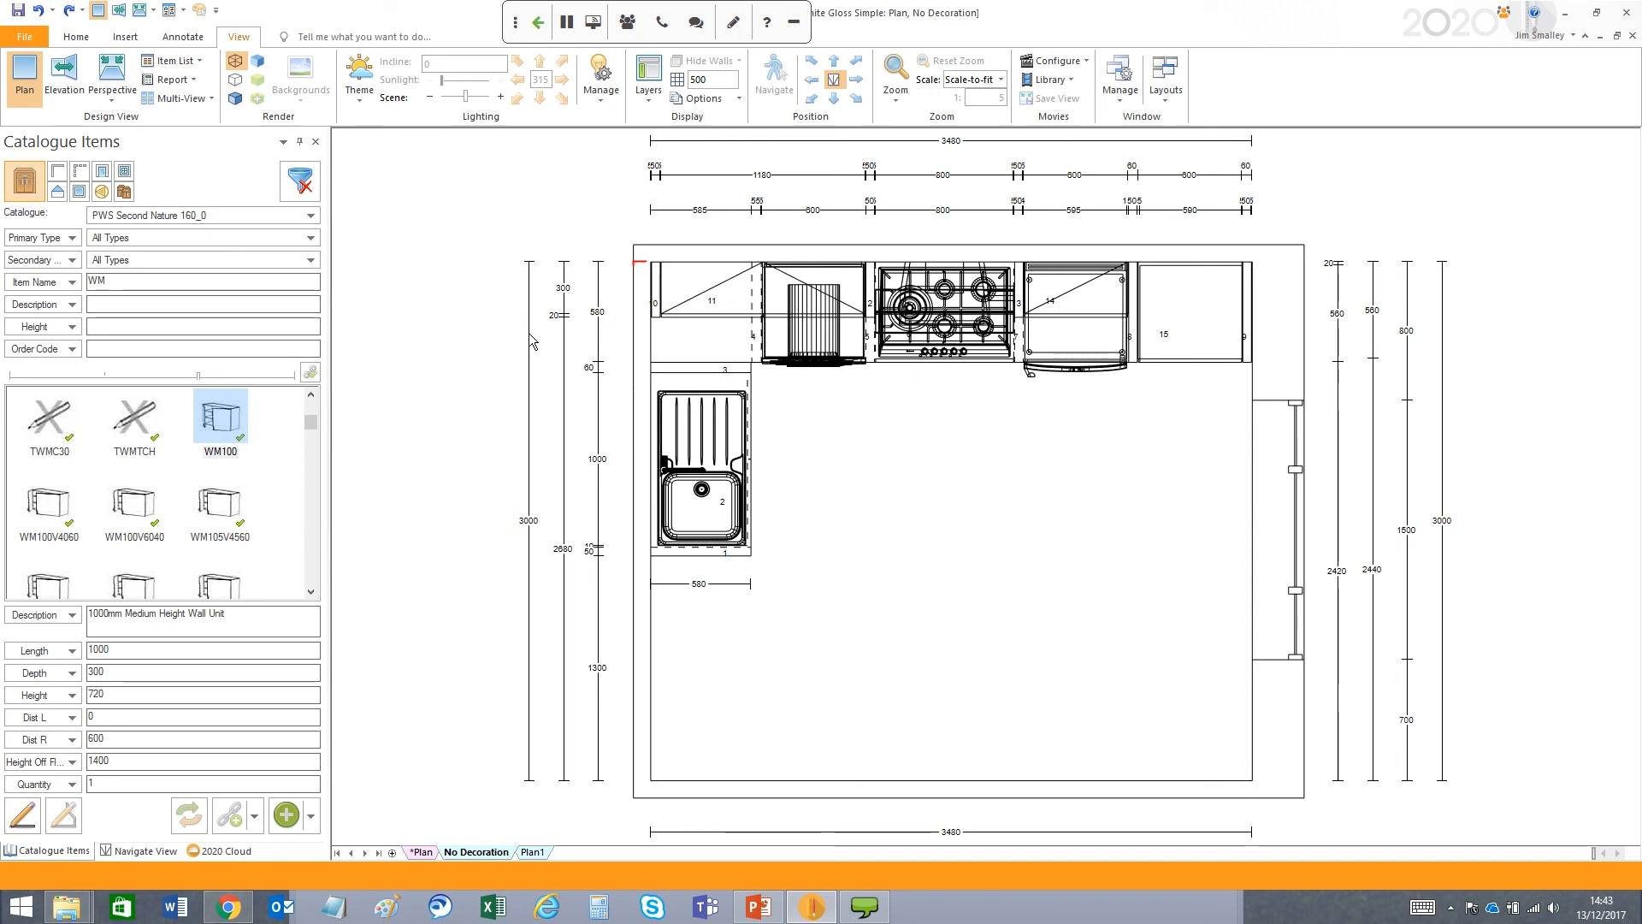
{"action": "left_click", "coordinate": [179, 38]}
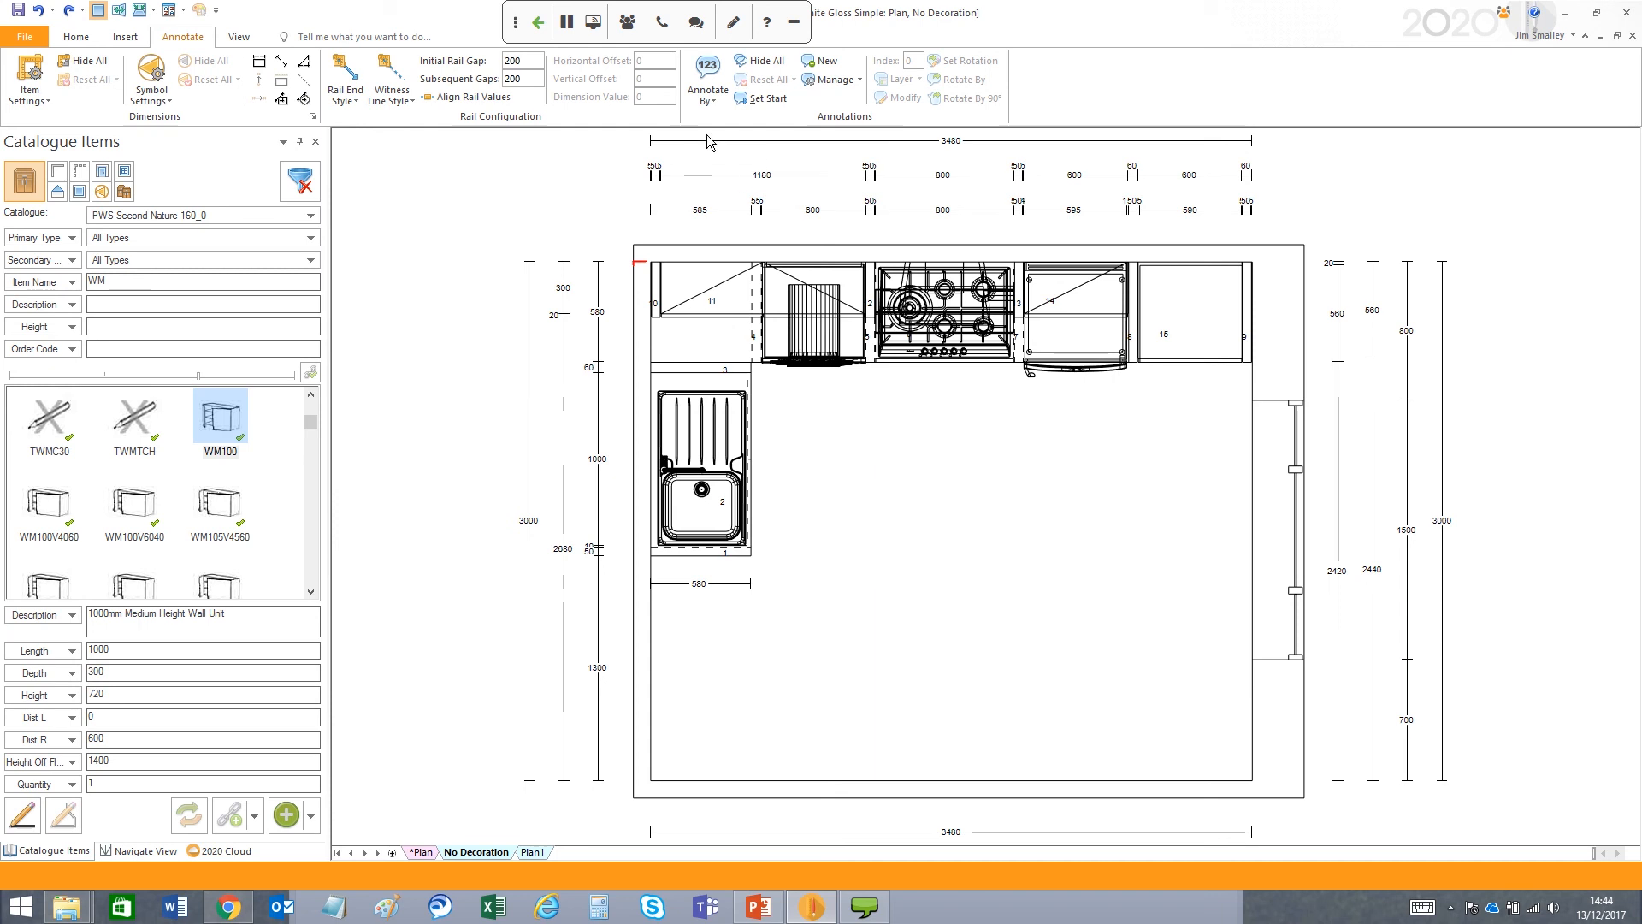
{"action": "left_click", "coordinate": [714, 106]}
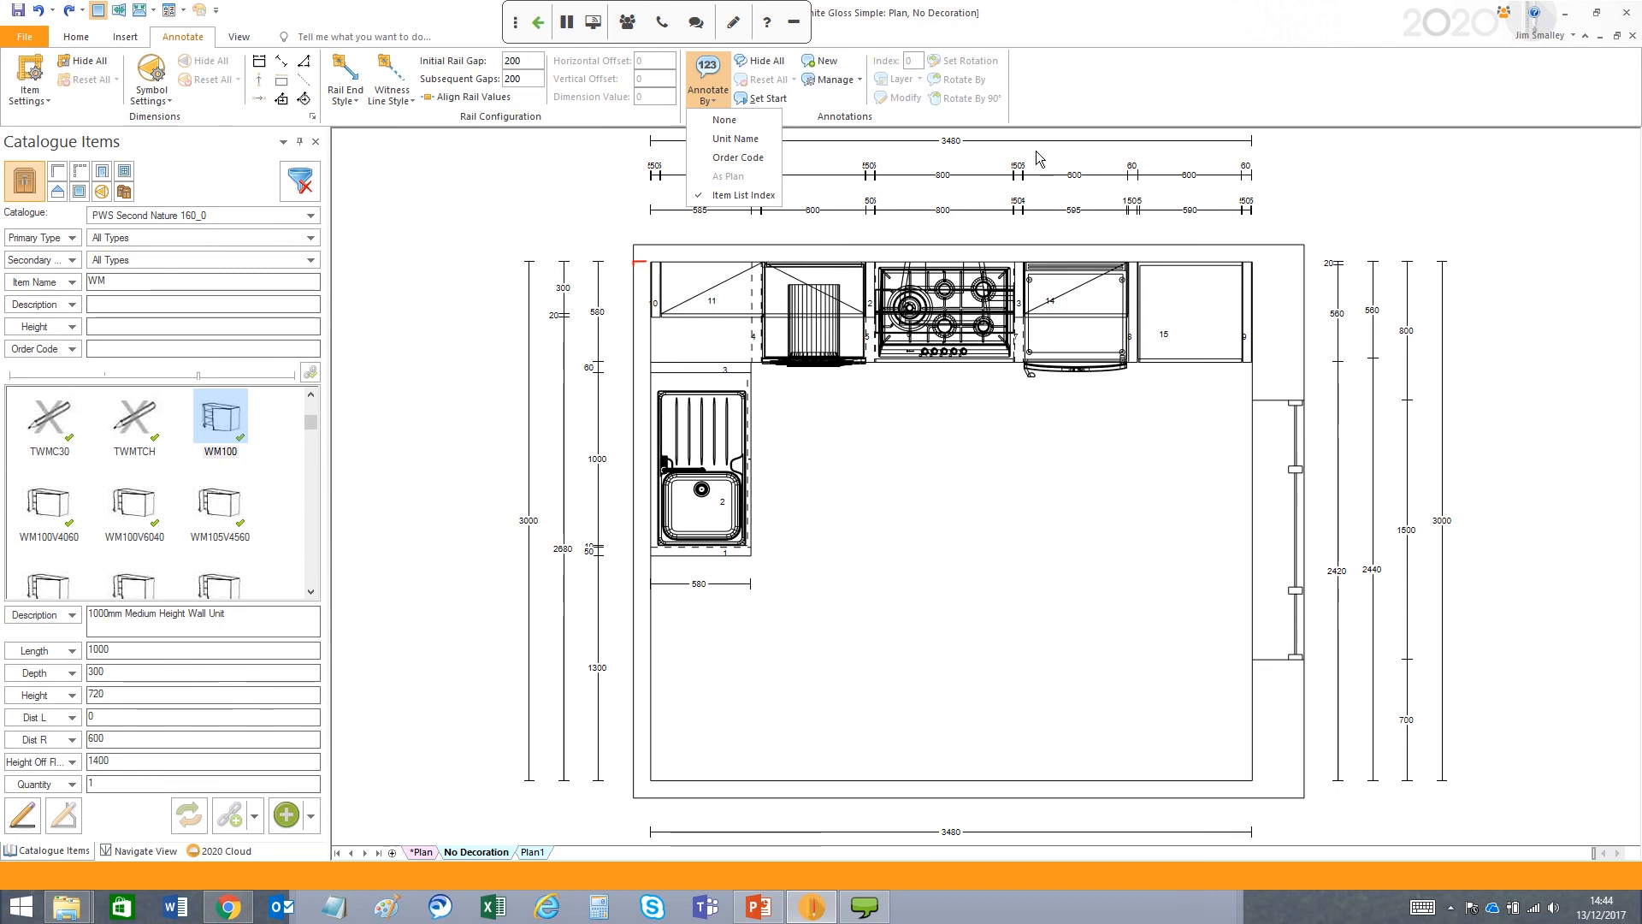
{"action": "left_click", "coordinate": [1081, 85]}
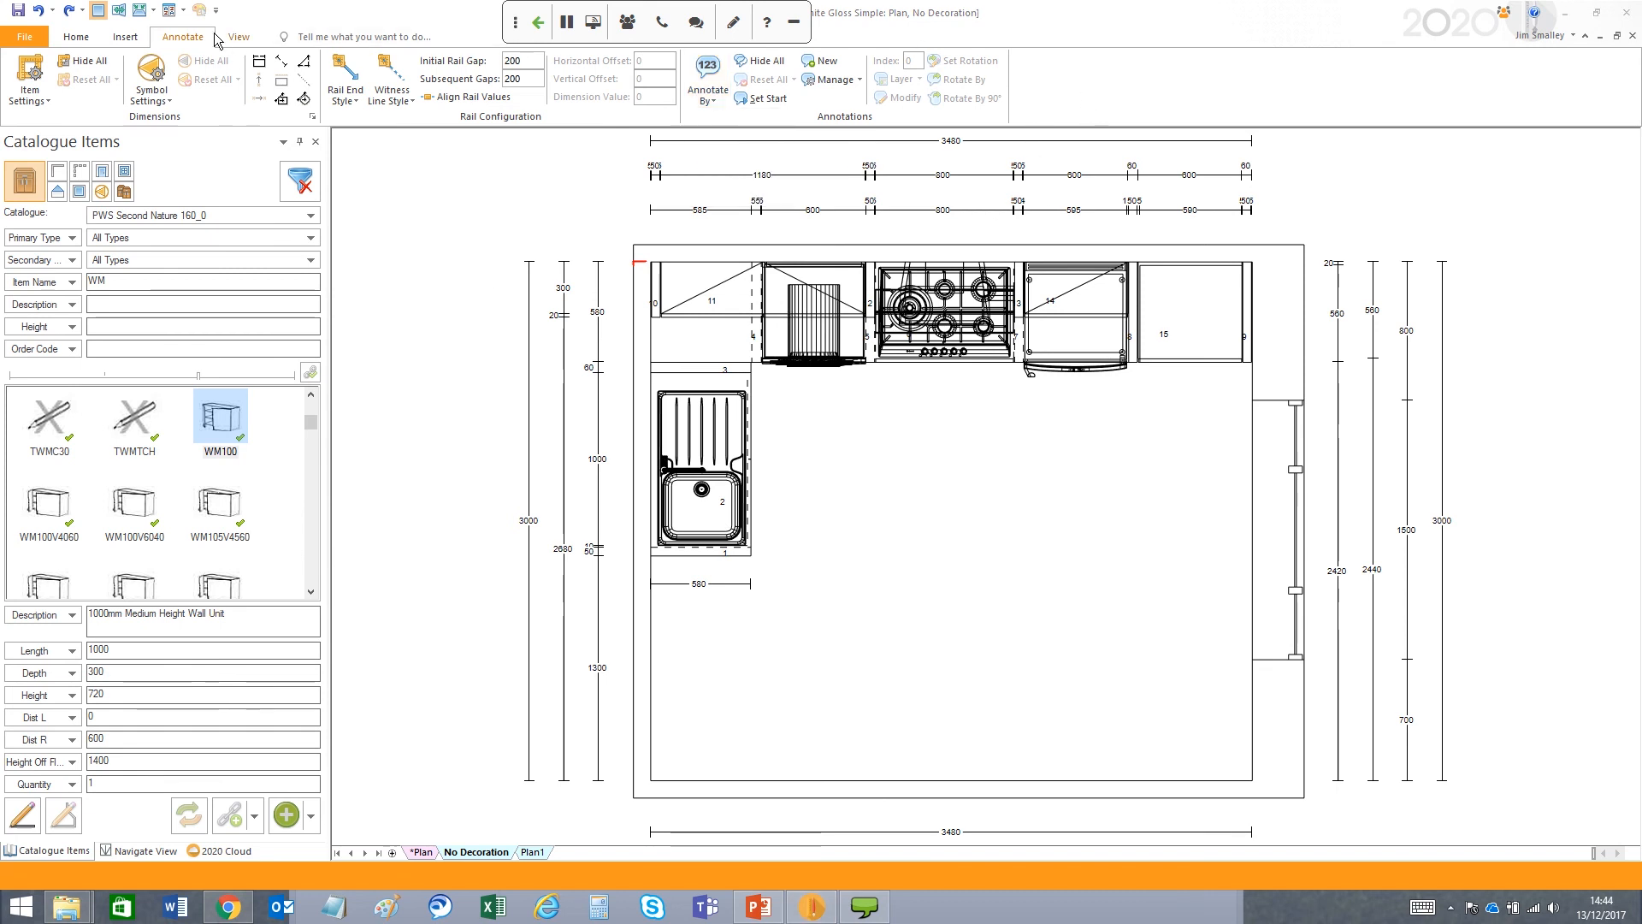
- Show the design's item list and look at its annotation index sorting choices, leaving Type/Position selected
{"action": "left_click", "coordinate": [240, 37]}
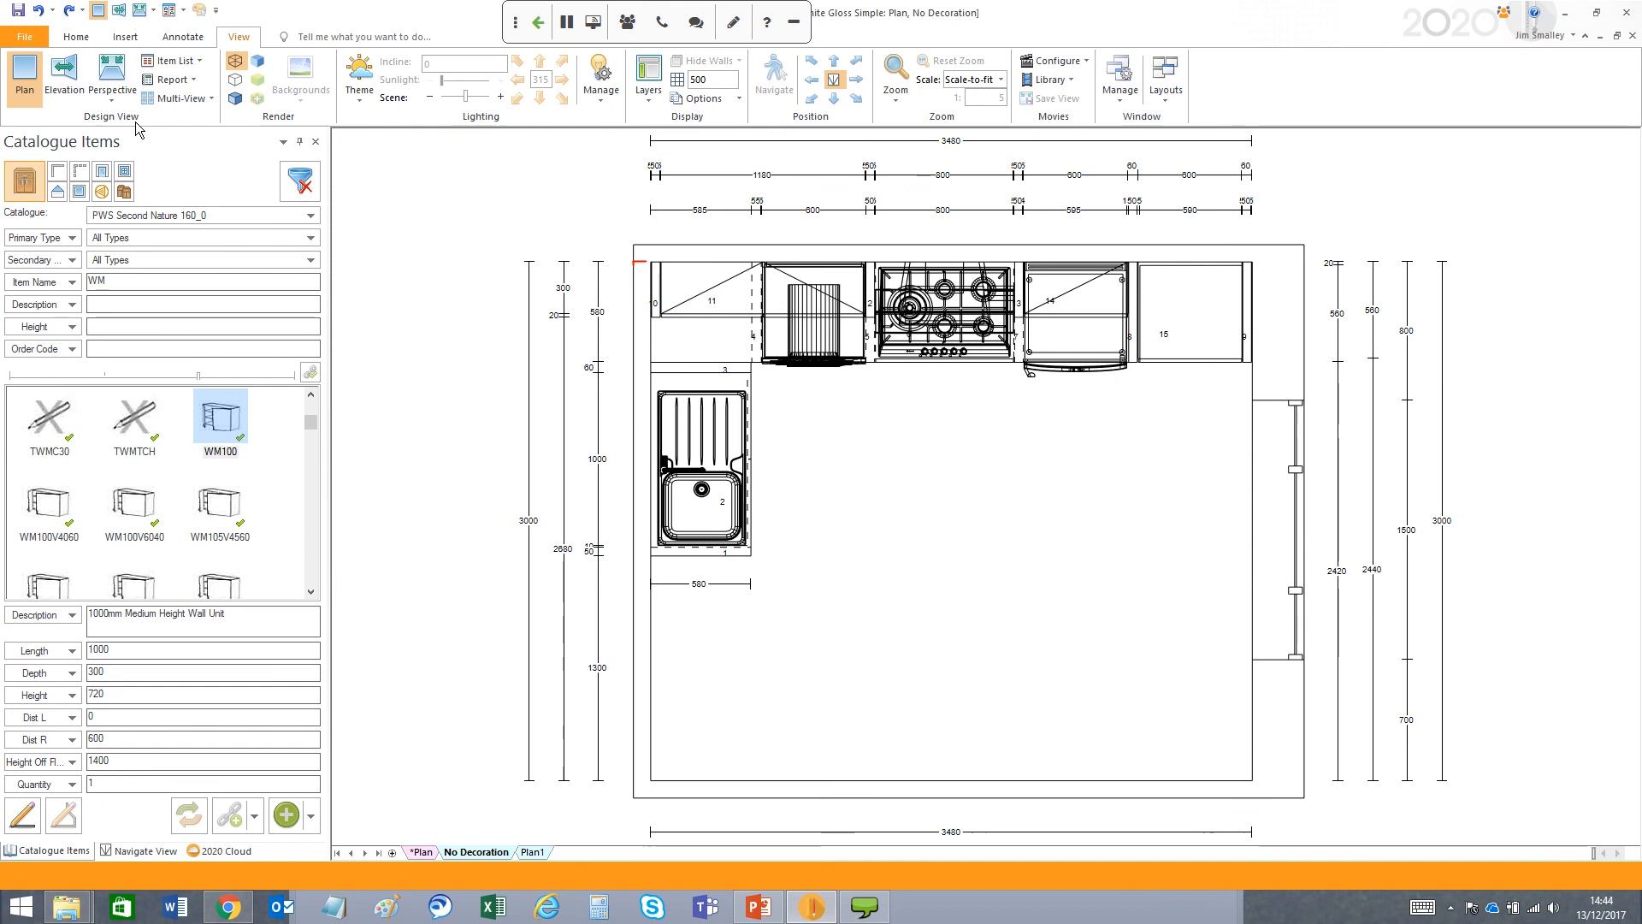
{"action": "left_click", "coordinate": [174, 61]}
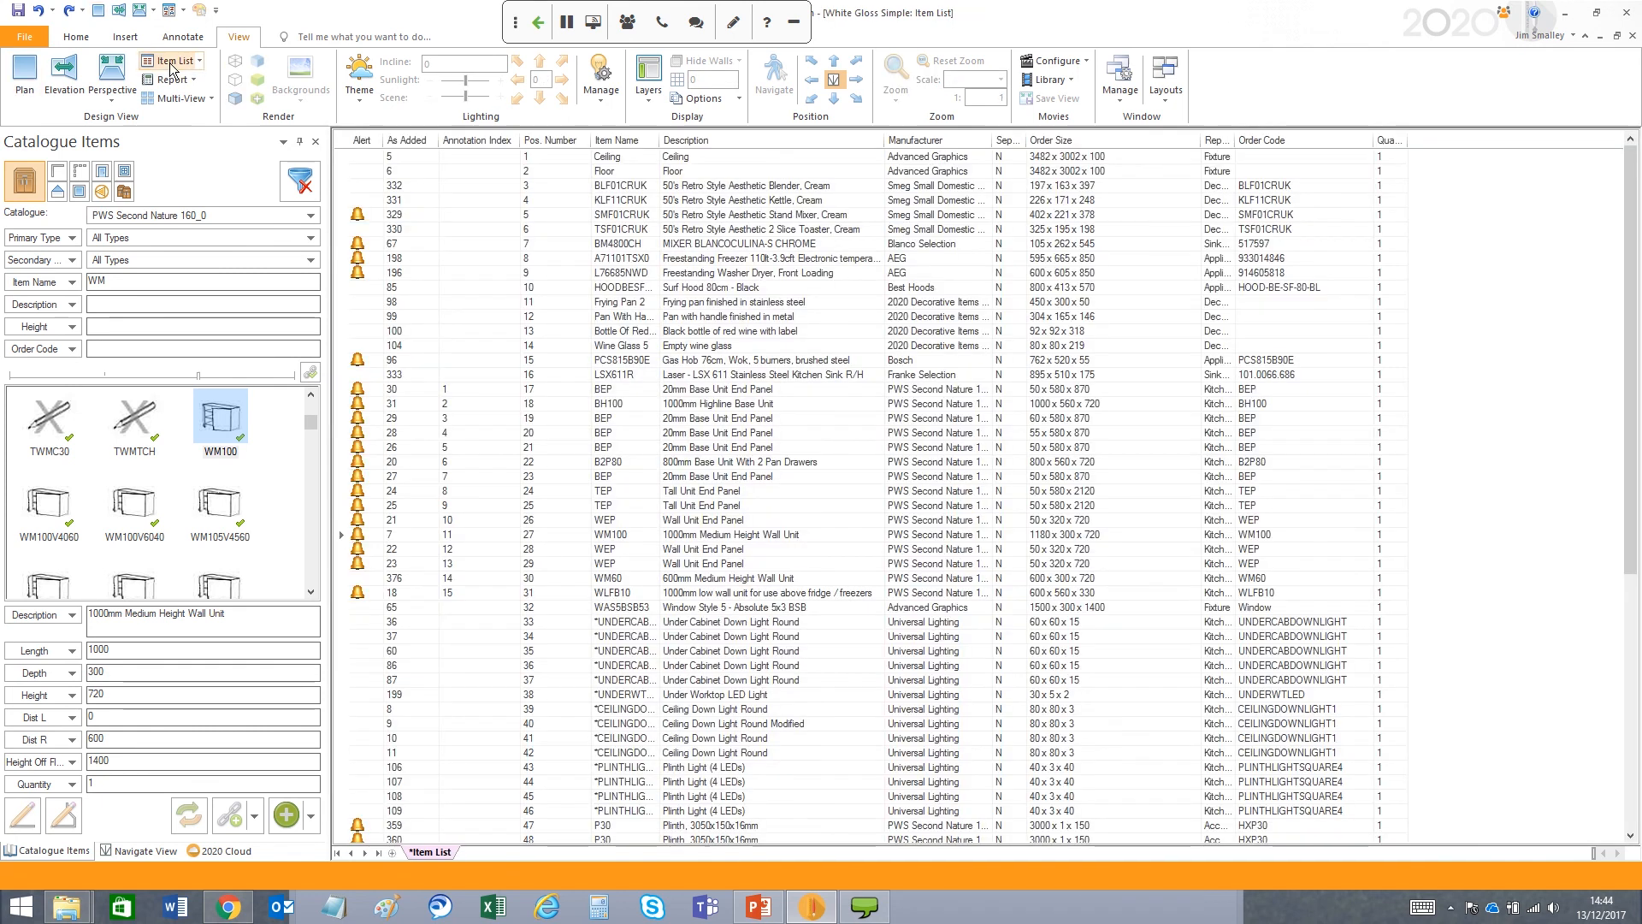
{"action": "left_click", "coordinate": [199, 61]}
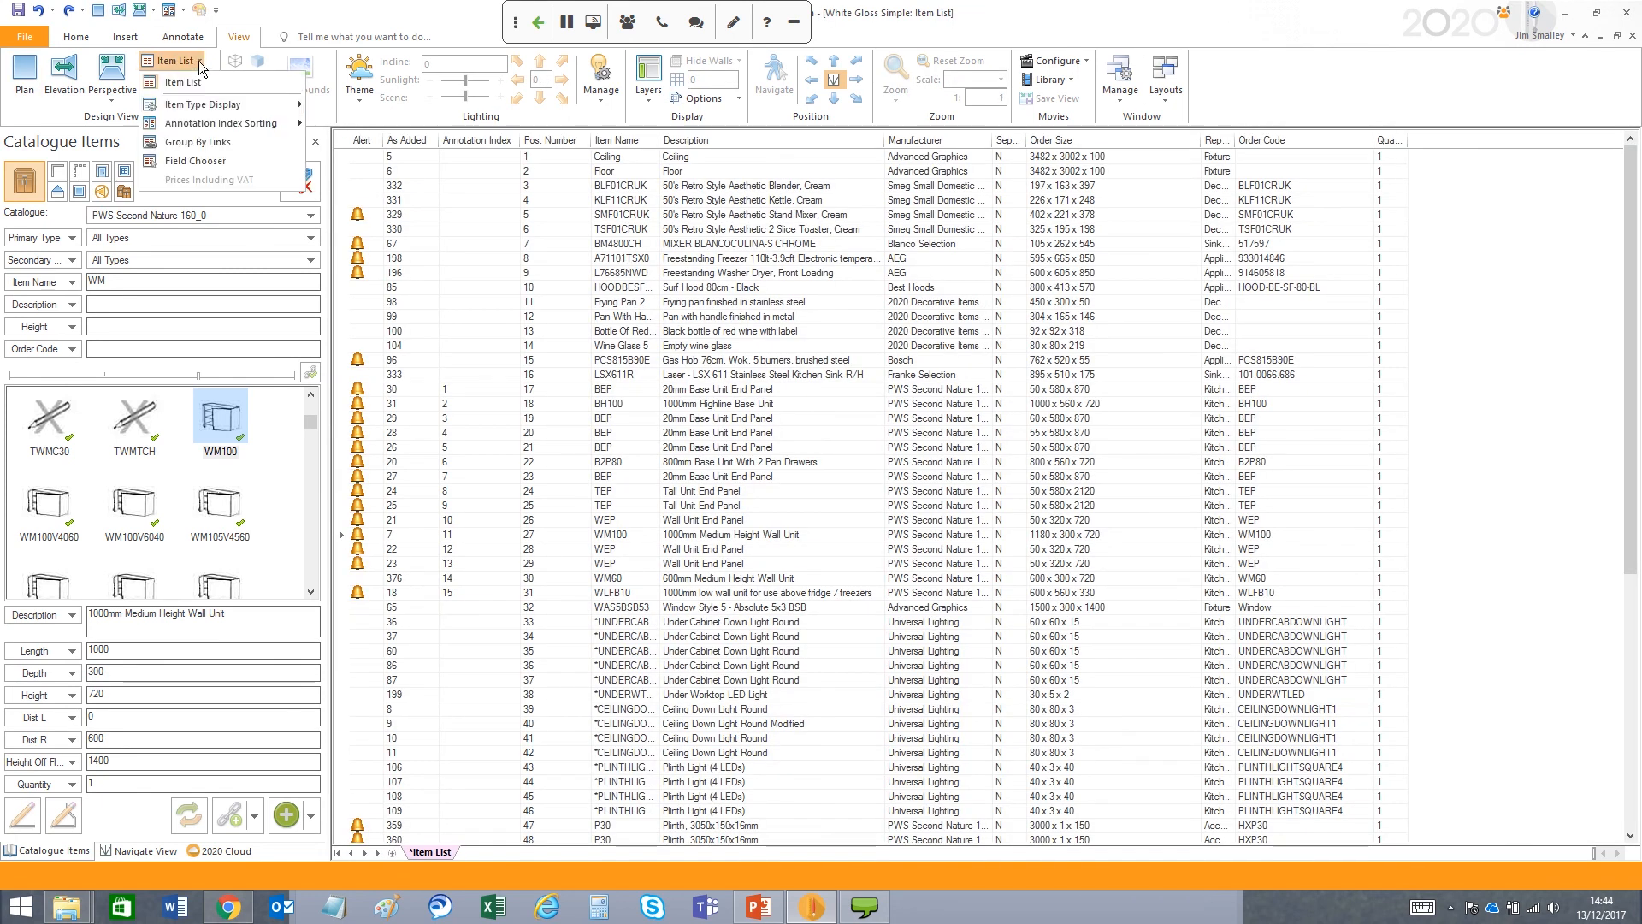
{"action": "mouse_move", "coordinate": [220, 126]}
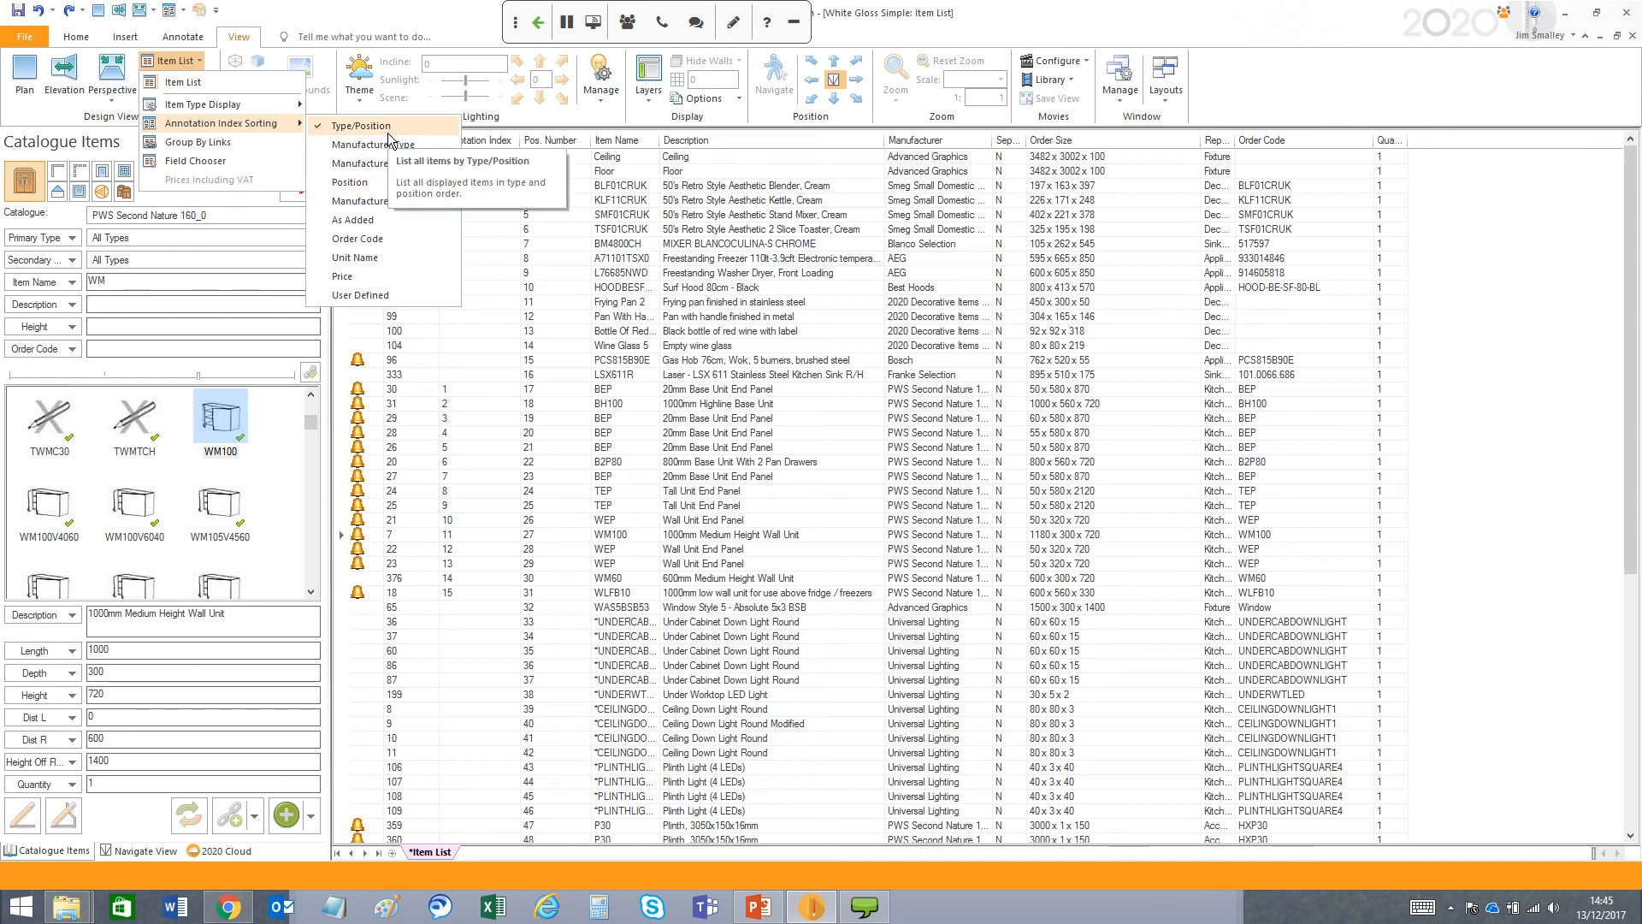
{"action": "left_click", "coordinate": [374, 18]}
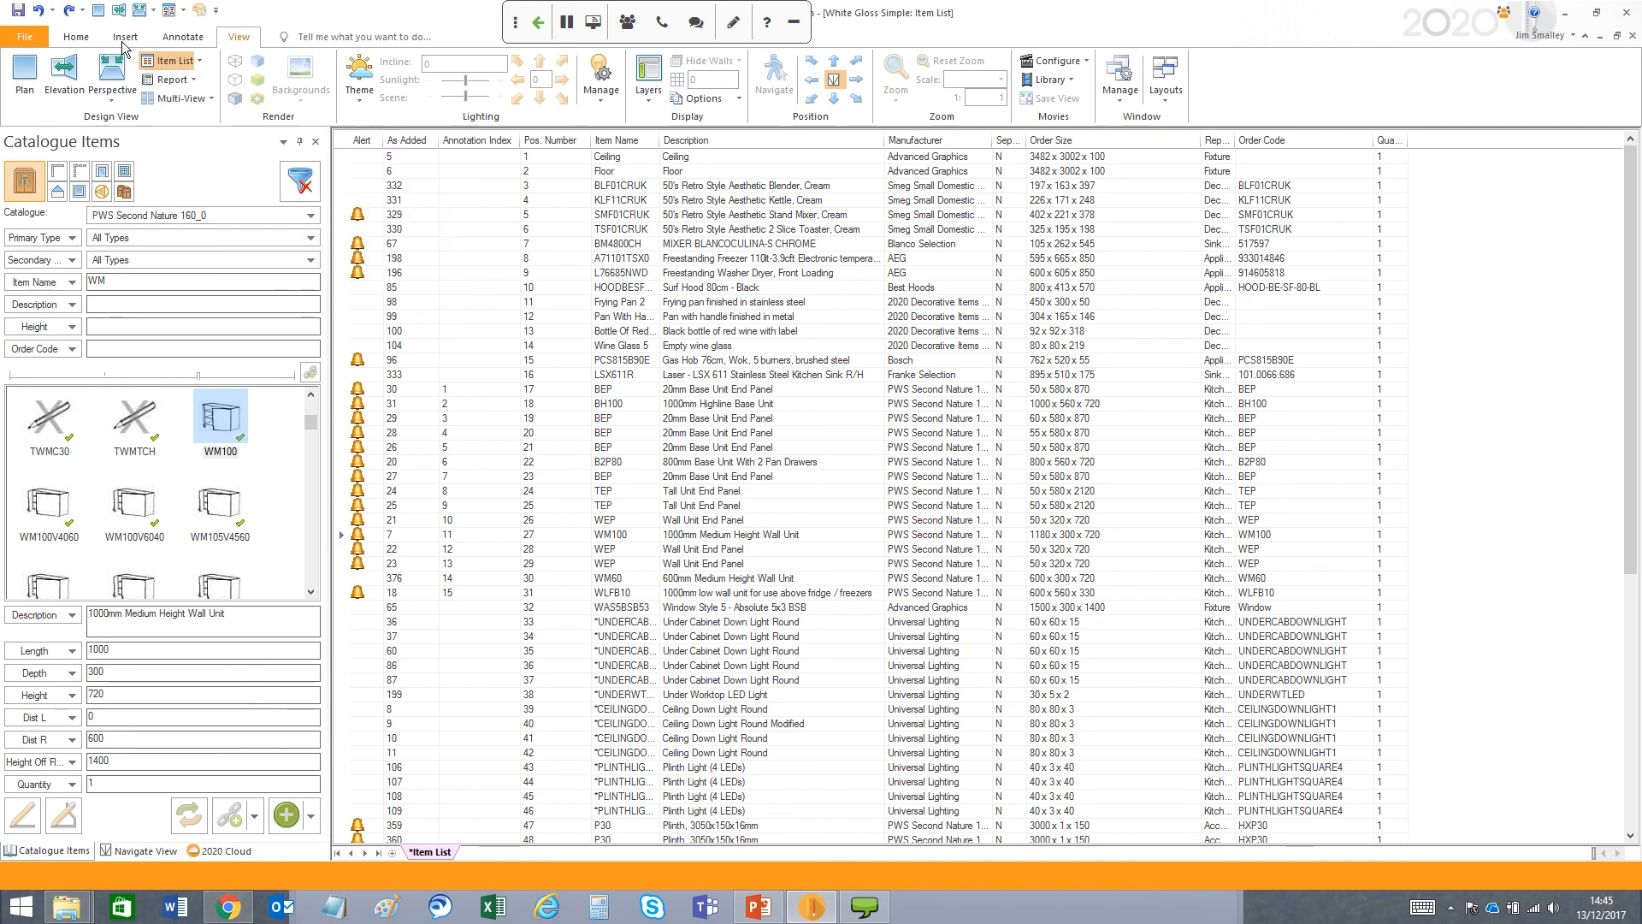
- Return to the No Decoration plan view and hide the Base & Vanity Units layer
{"action": "left_click", "coordinate": [24, 75]}
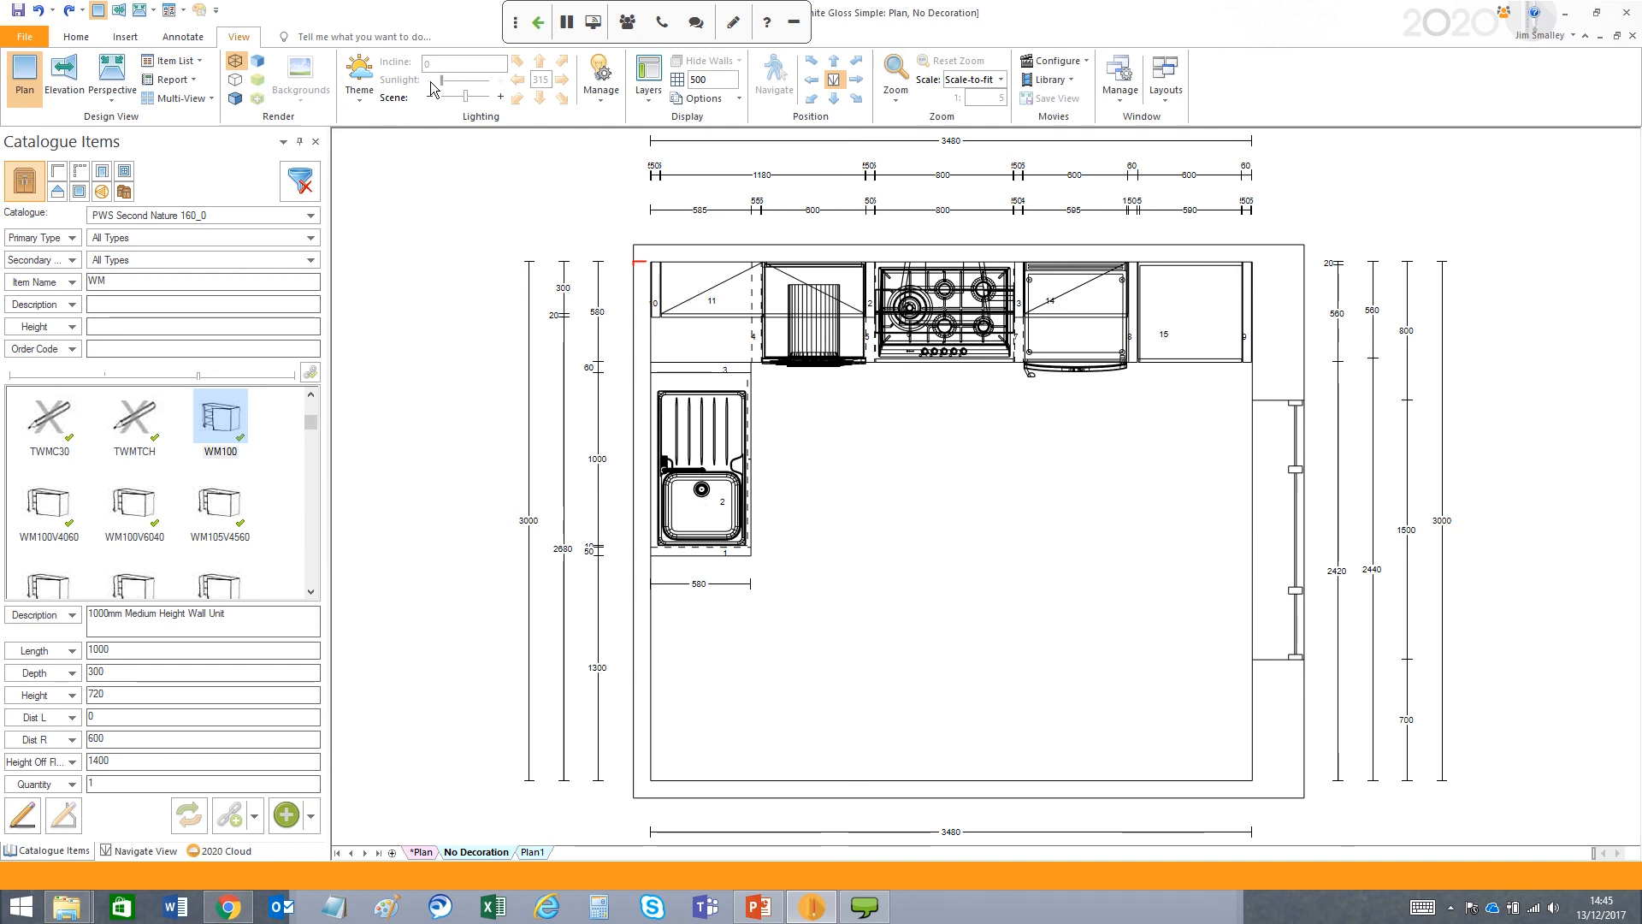
{"action": "left_click", "coordinate": [646, 103]}
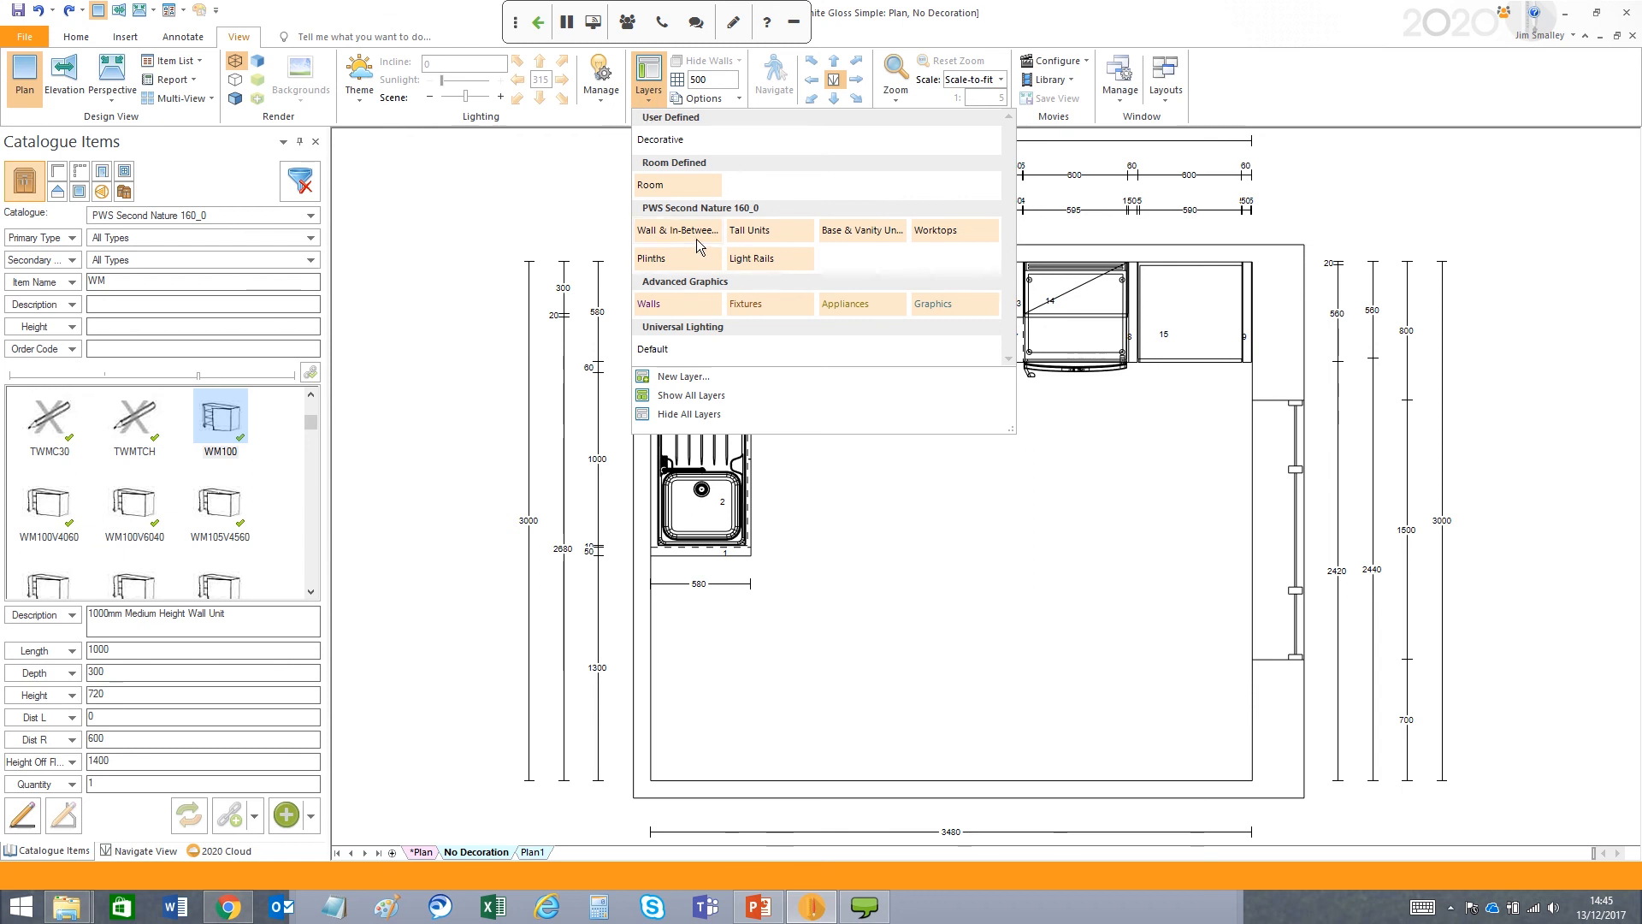
{"action": "left_click", "coordinate": [858, 231]}
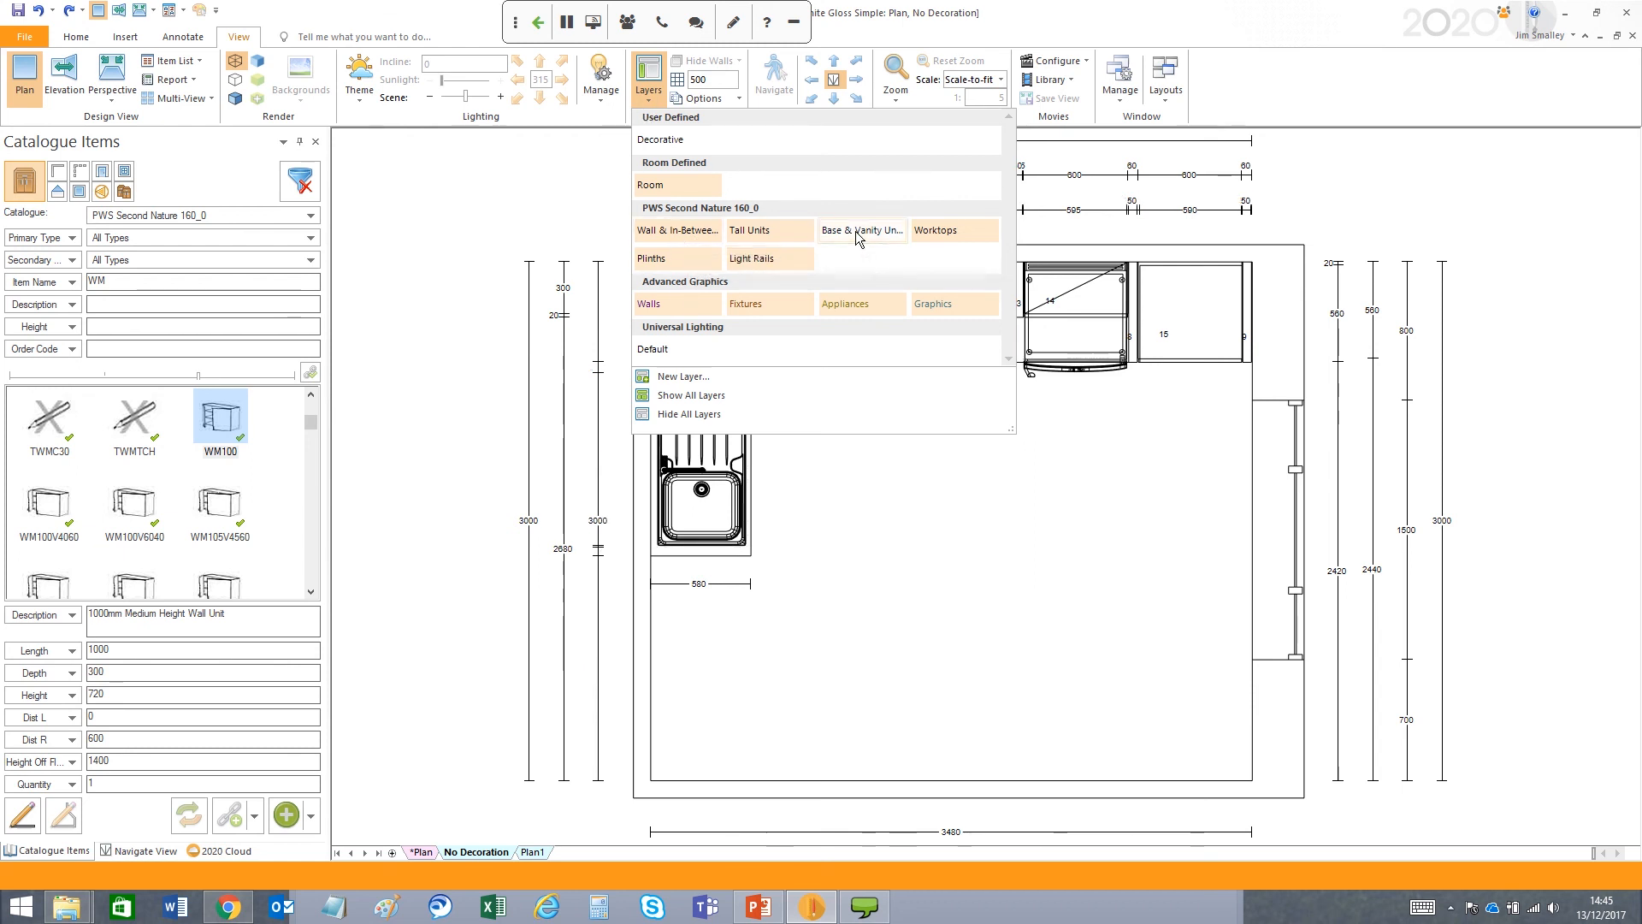
{"action": "left_click", "coordinate": [952, 470]}
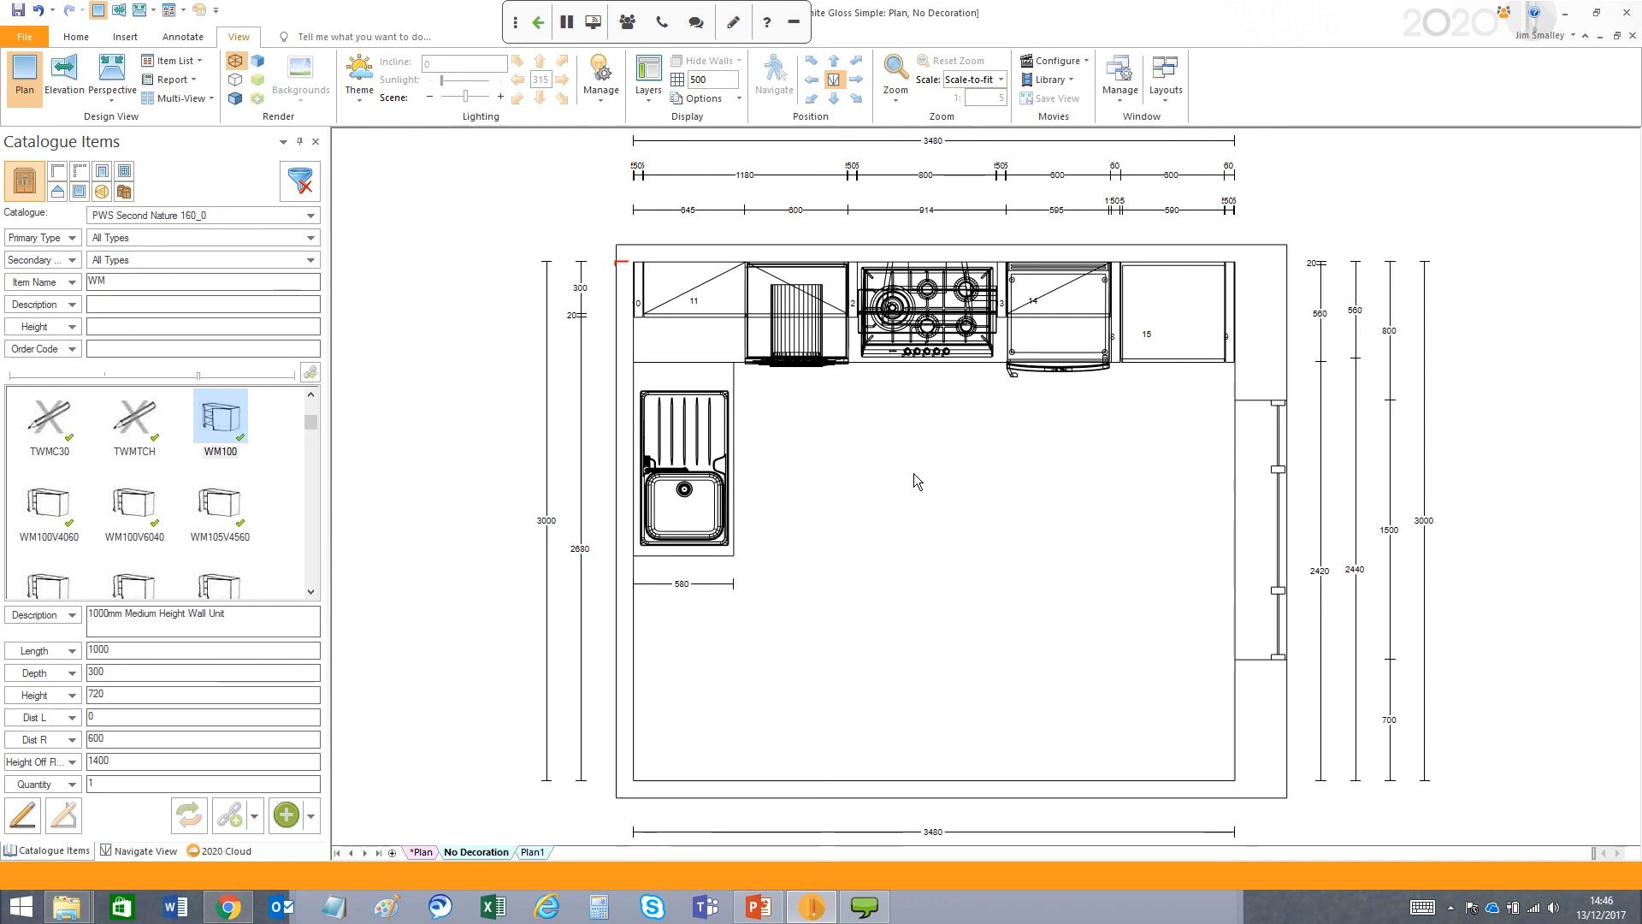
- Show the Wall 1 - No Decoration elevation and annotate its items As Plan
{"action": "left_click", "coordinate": [119, 11]}
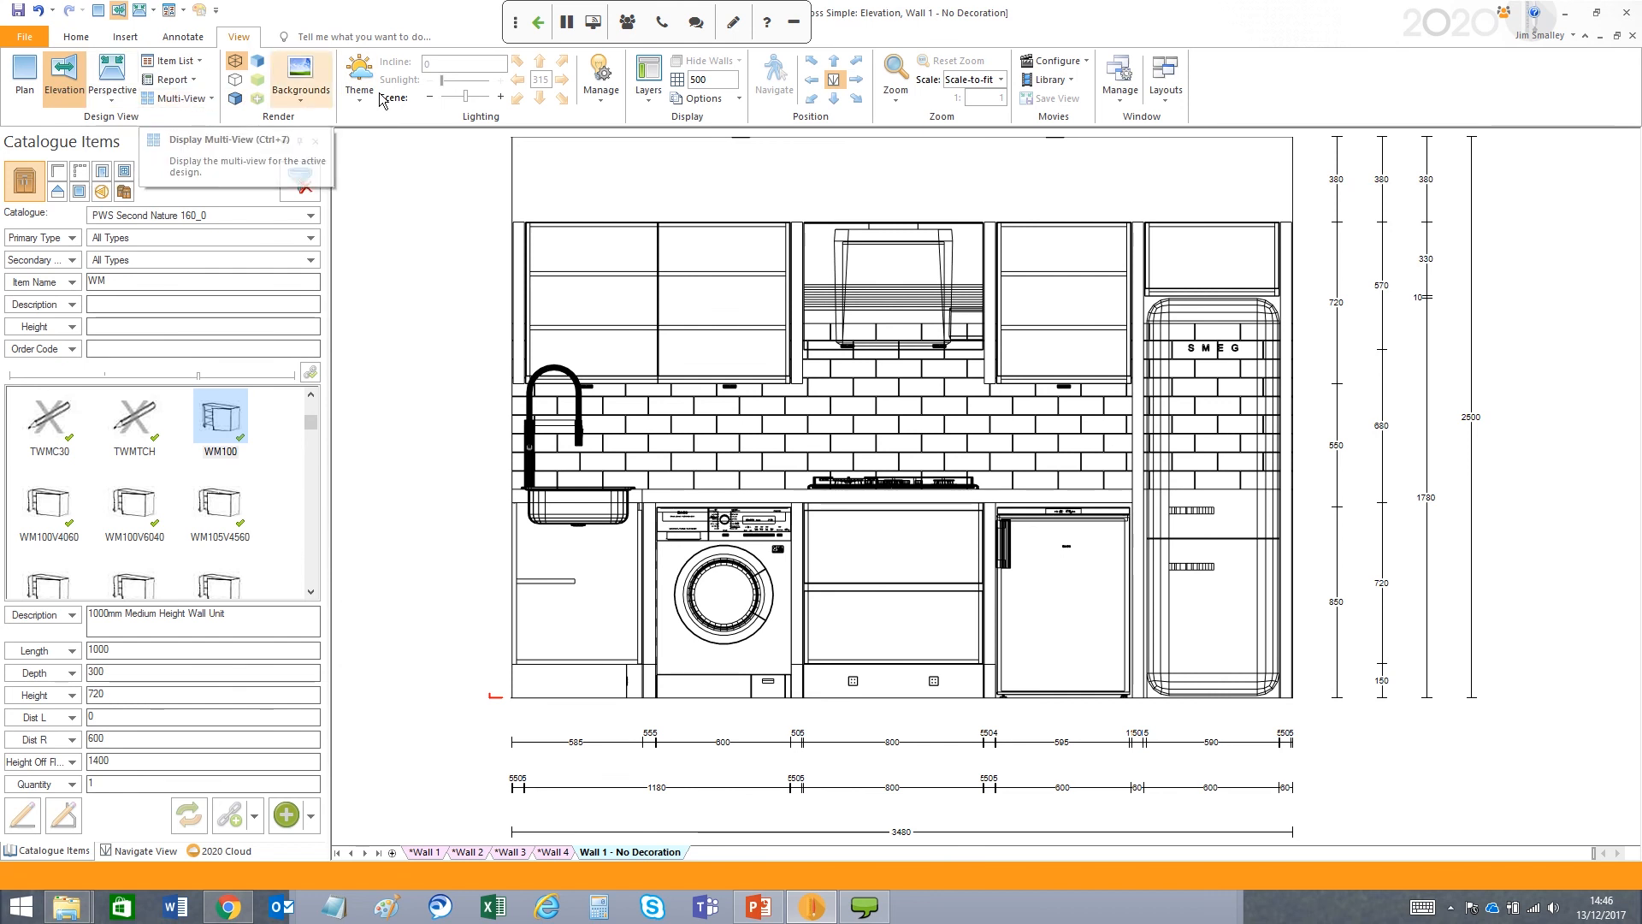
{"action": "left_click", "coordinate": [182, 37]}
{"action": "left_click", "coordinate": [708, 92]}
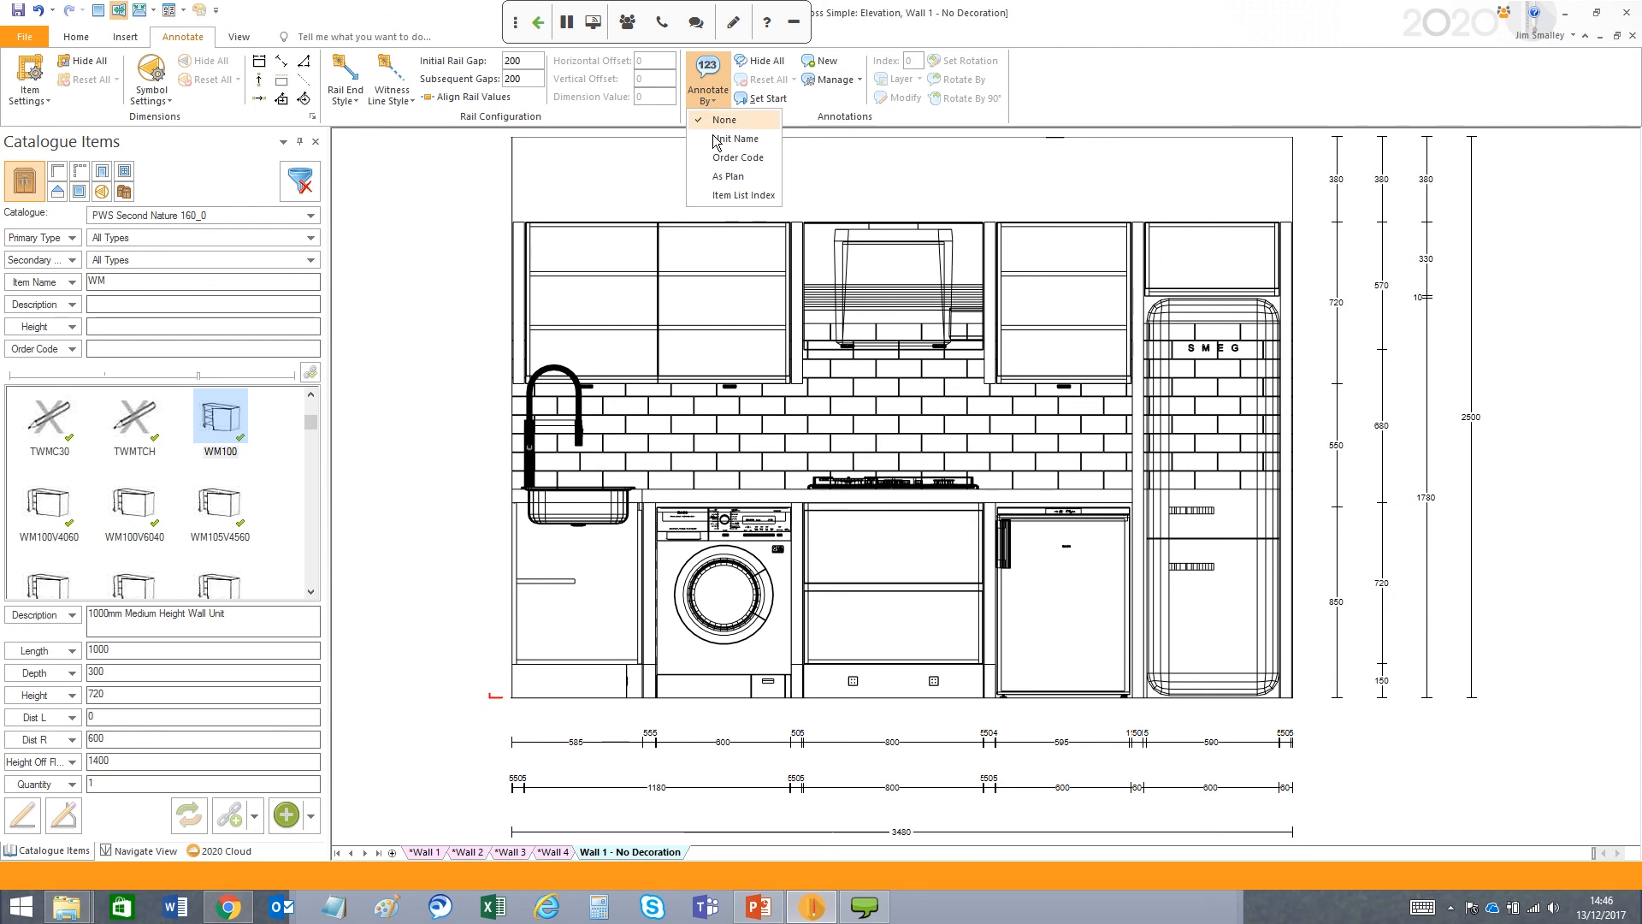
{"action": "left_click", "coordinate": [733, 177]}
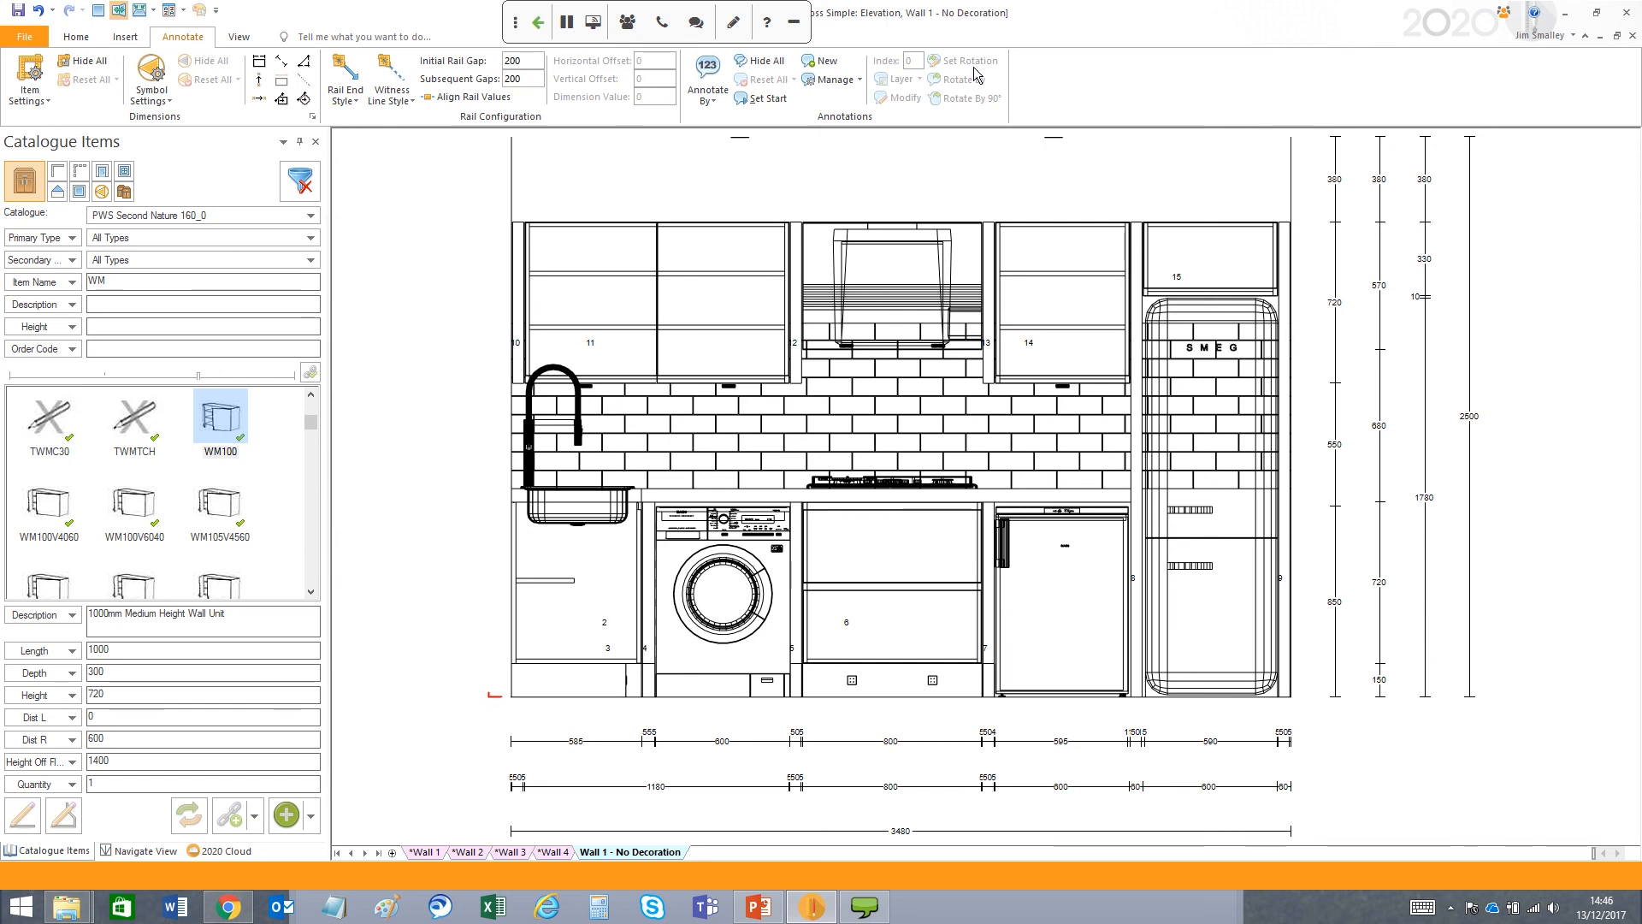
- Apply the view layout combining plan, elevation and item list, and select the BH100 1000mm Highline Base Unit in the list
{"action": "left_click", "coordinate": [239, 37]}
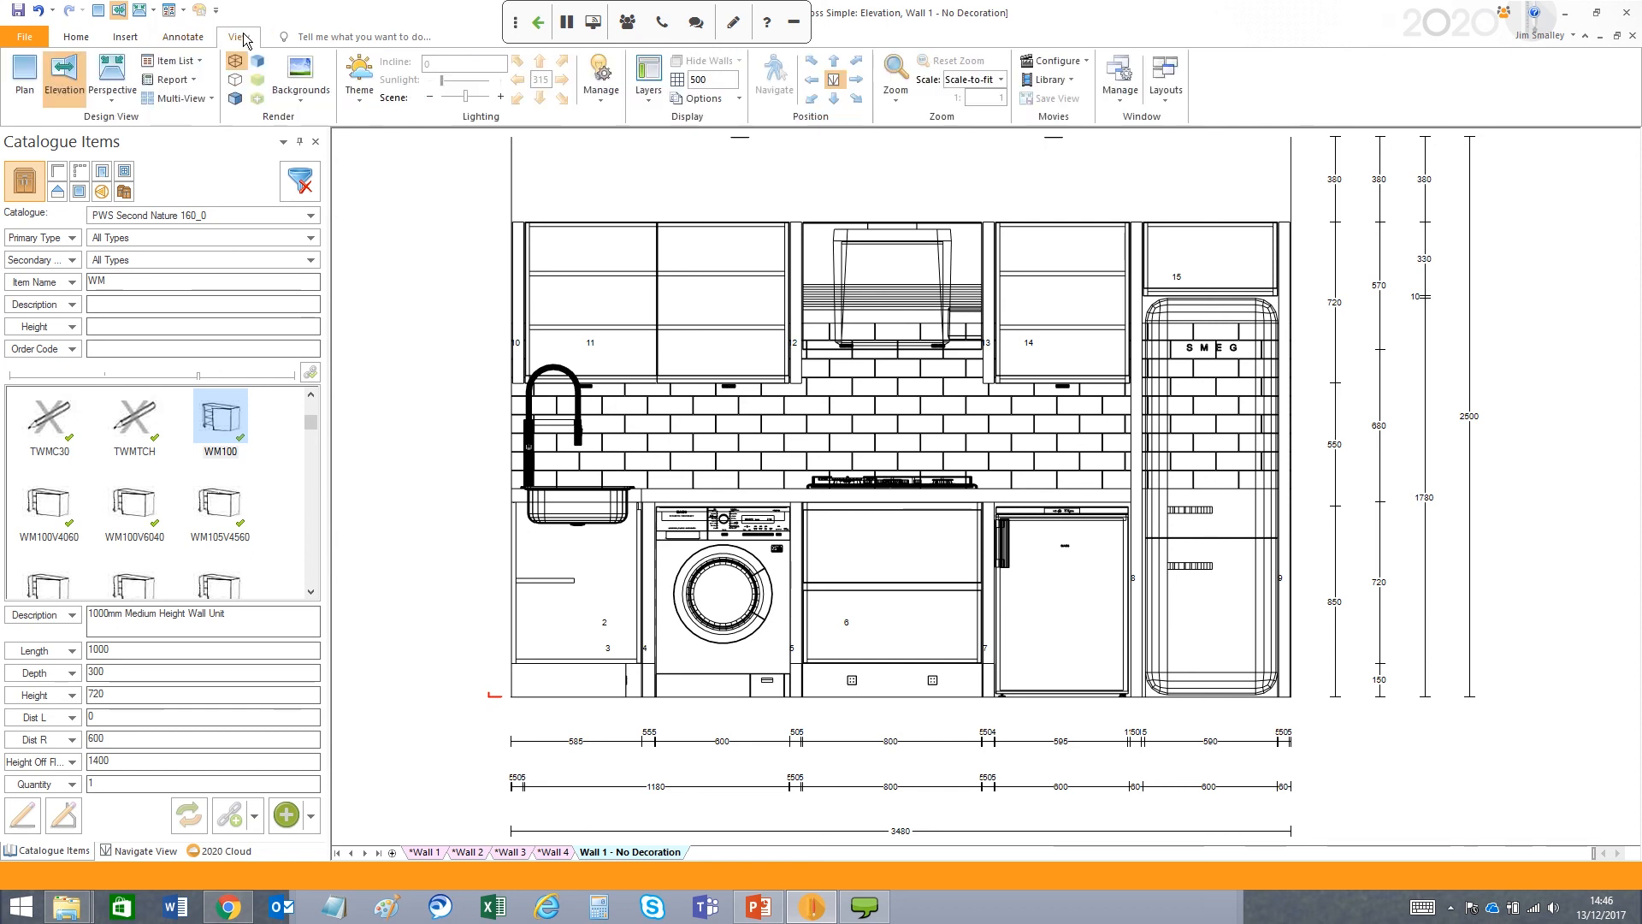
{"action": "left_click", "coordinate": [1169, 109]}
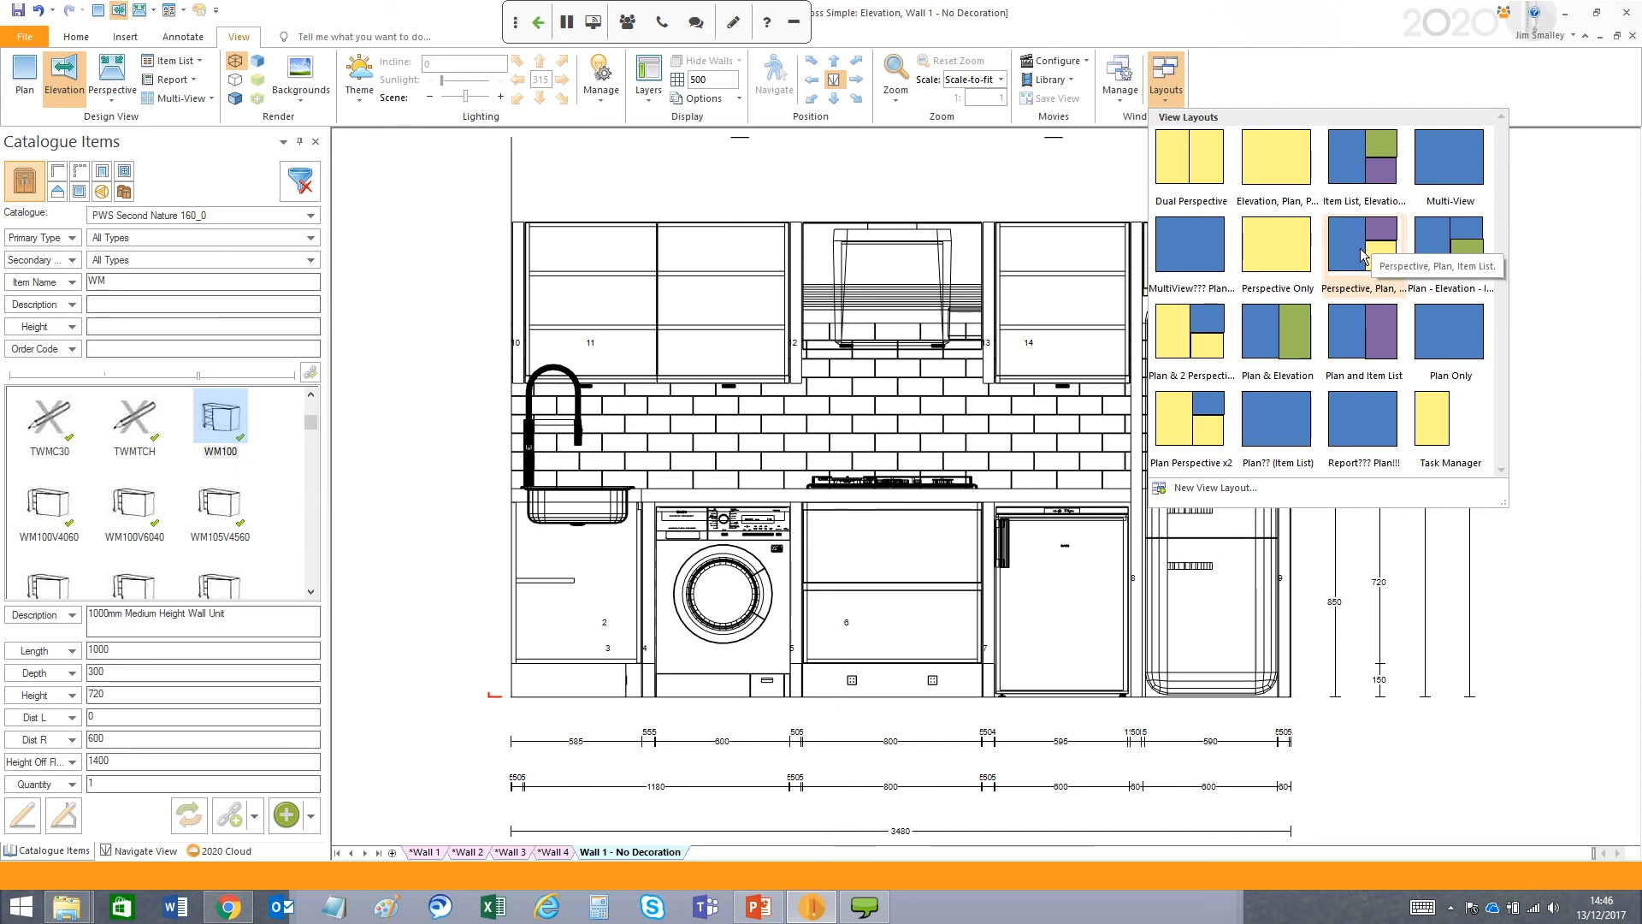
{"action": "left_click", "coordinate": [1374, 167]}
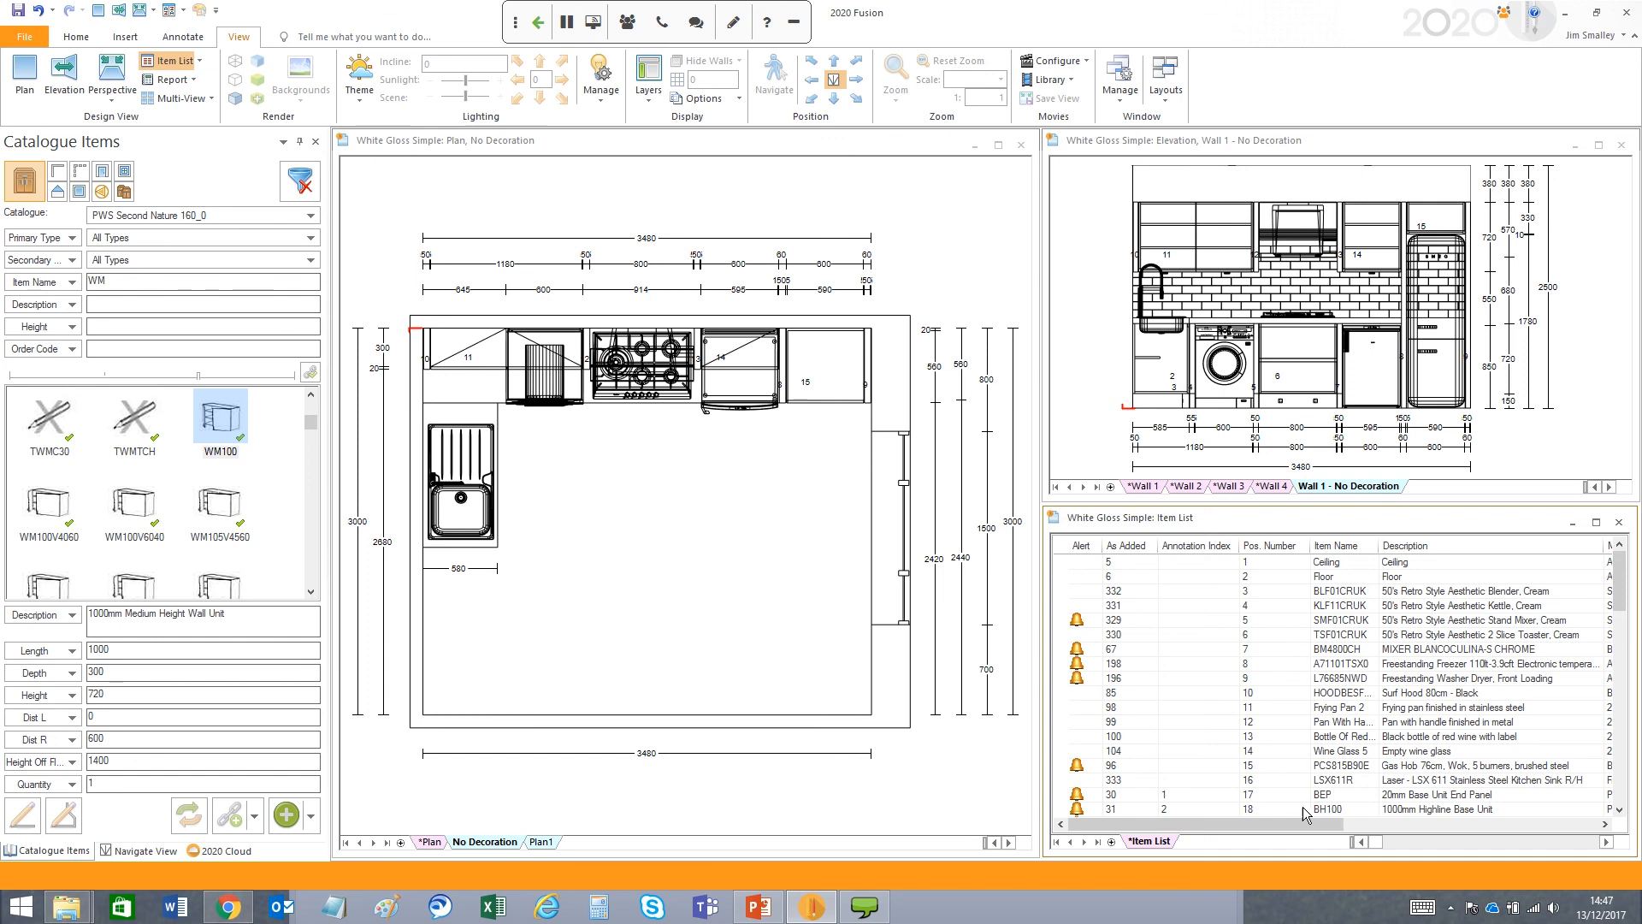
{"action": "left_click", "coordinate": [1330, 809]}
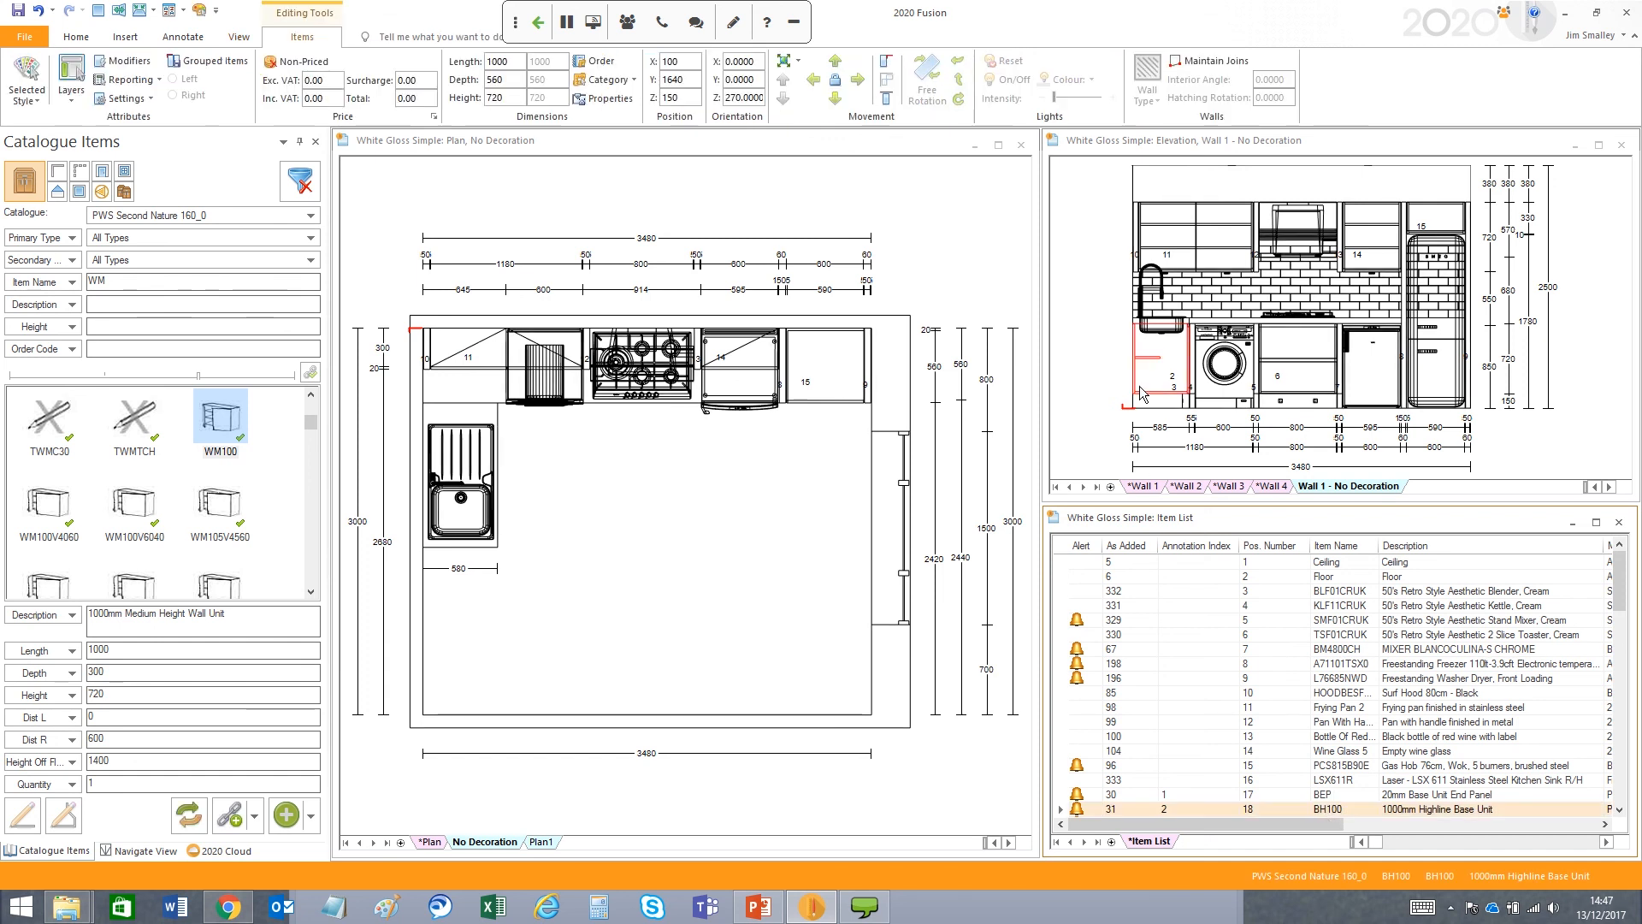
- Show all layers in the plan view, maximise that view and deselect the BH100 base unit
{"action": "left_click", "coordinate": [516, 148]}
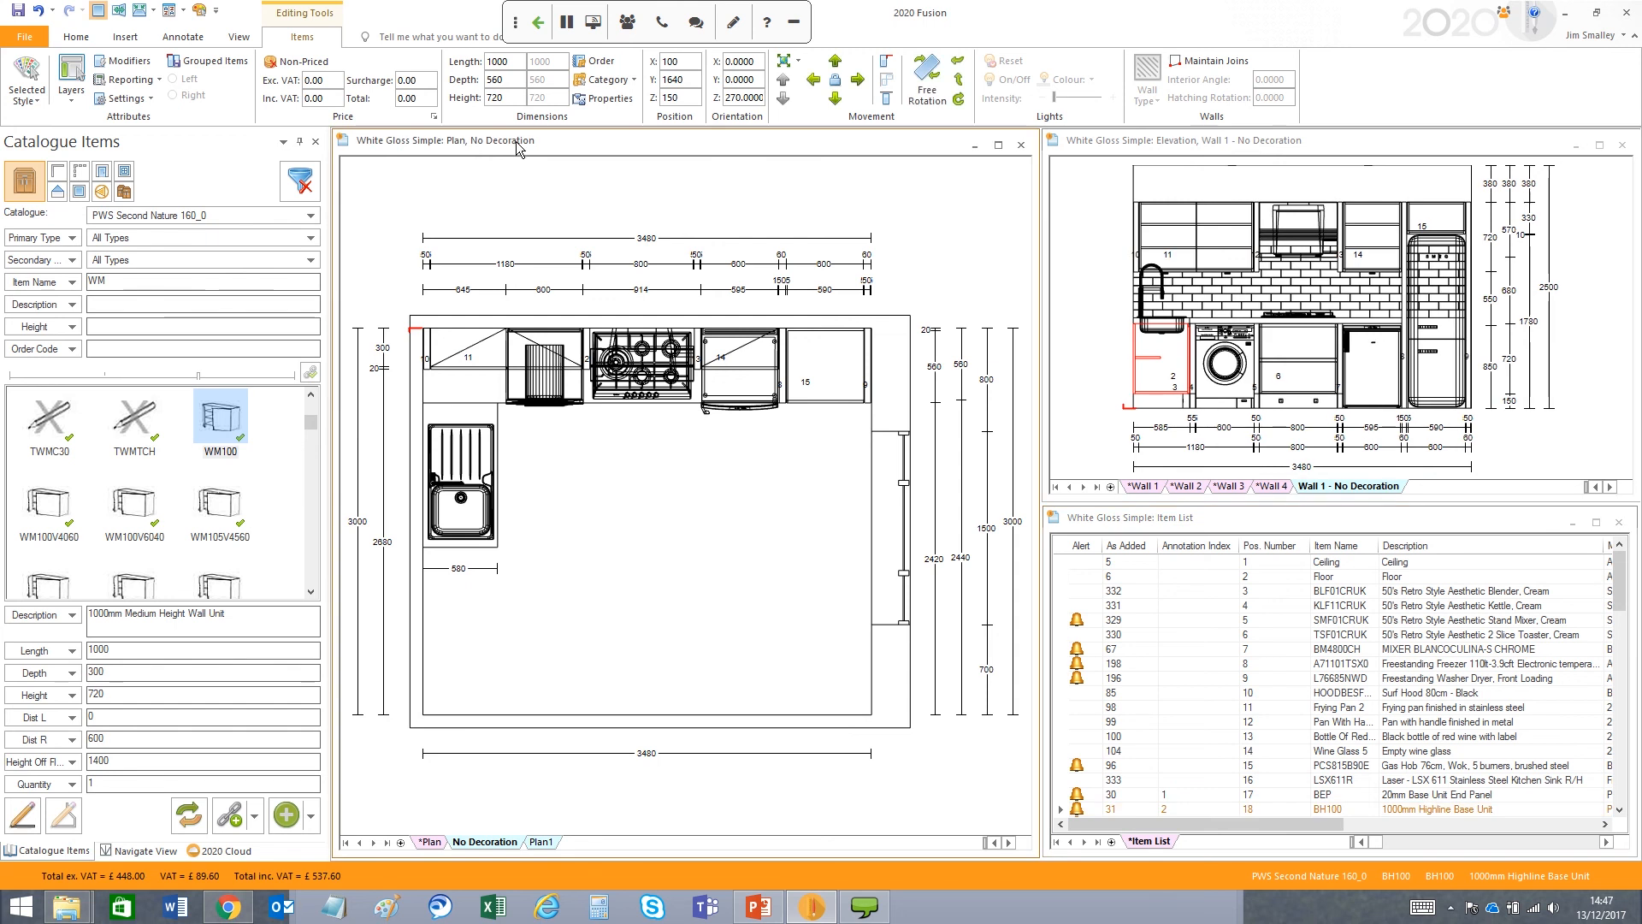
{"action": "left_click", "coordinate": [239, 37]}
{"action": "left_click", "coordinate": [648, 94]}
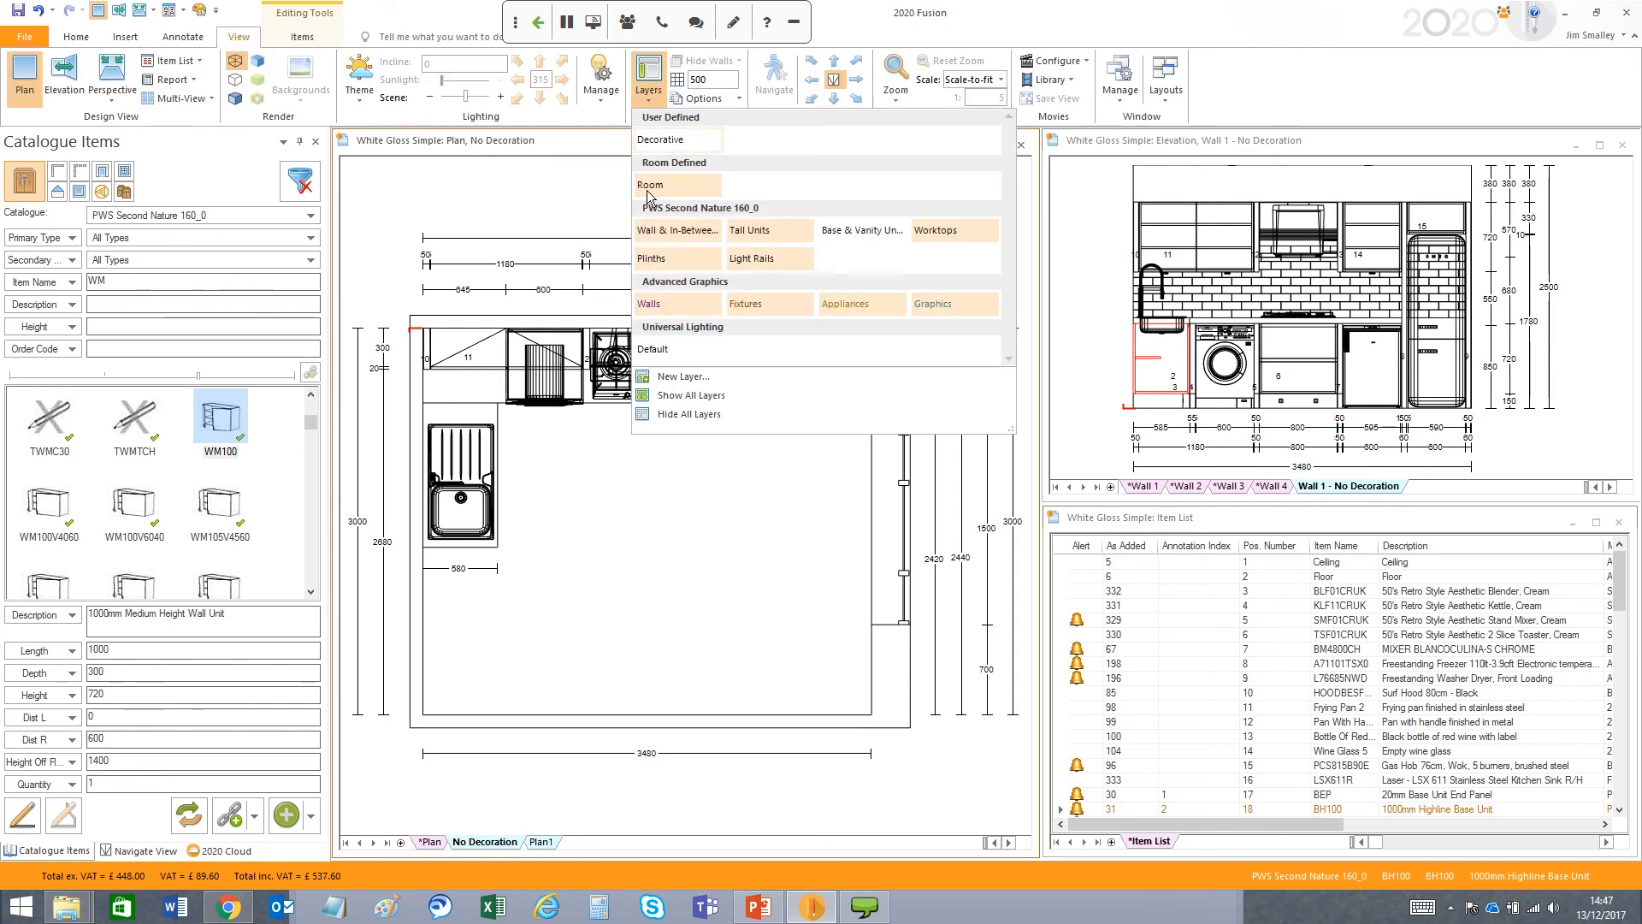
{"action": "left_click", "coordinate": [691, 395]}
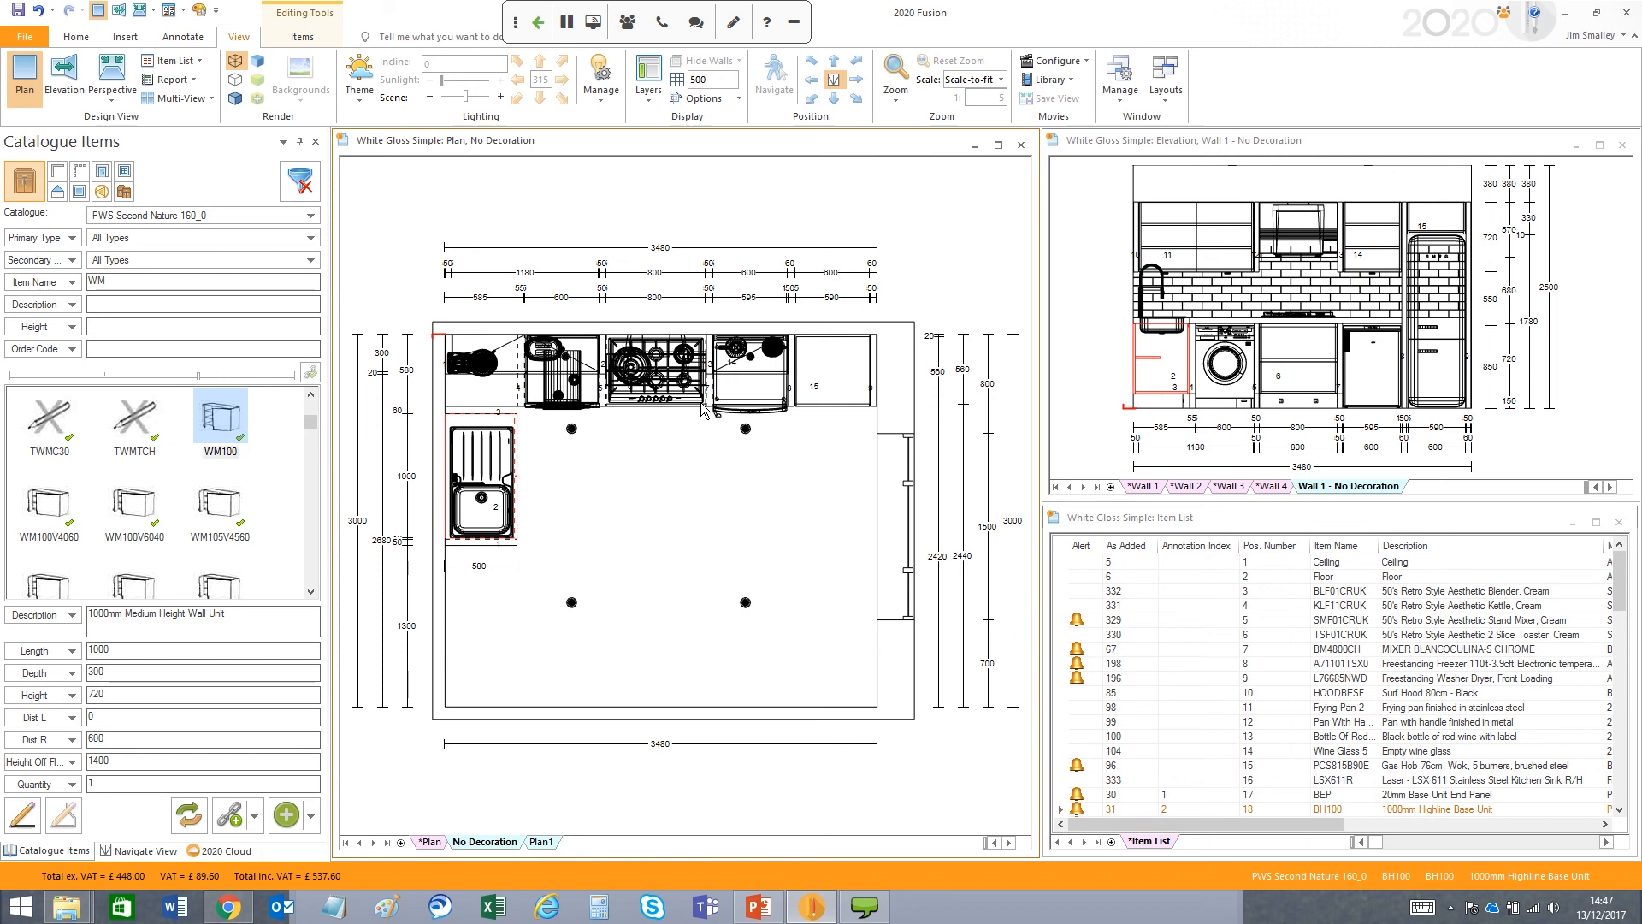
{"action": "left_click", "coordinate": [999, 146]}
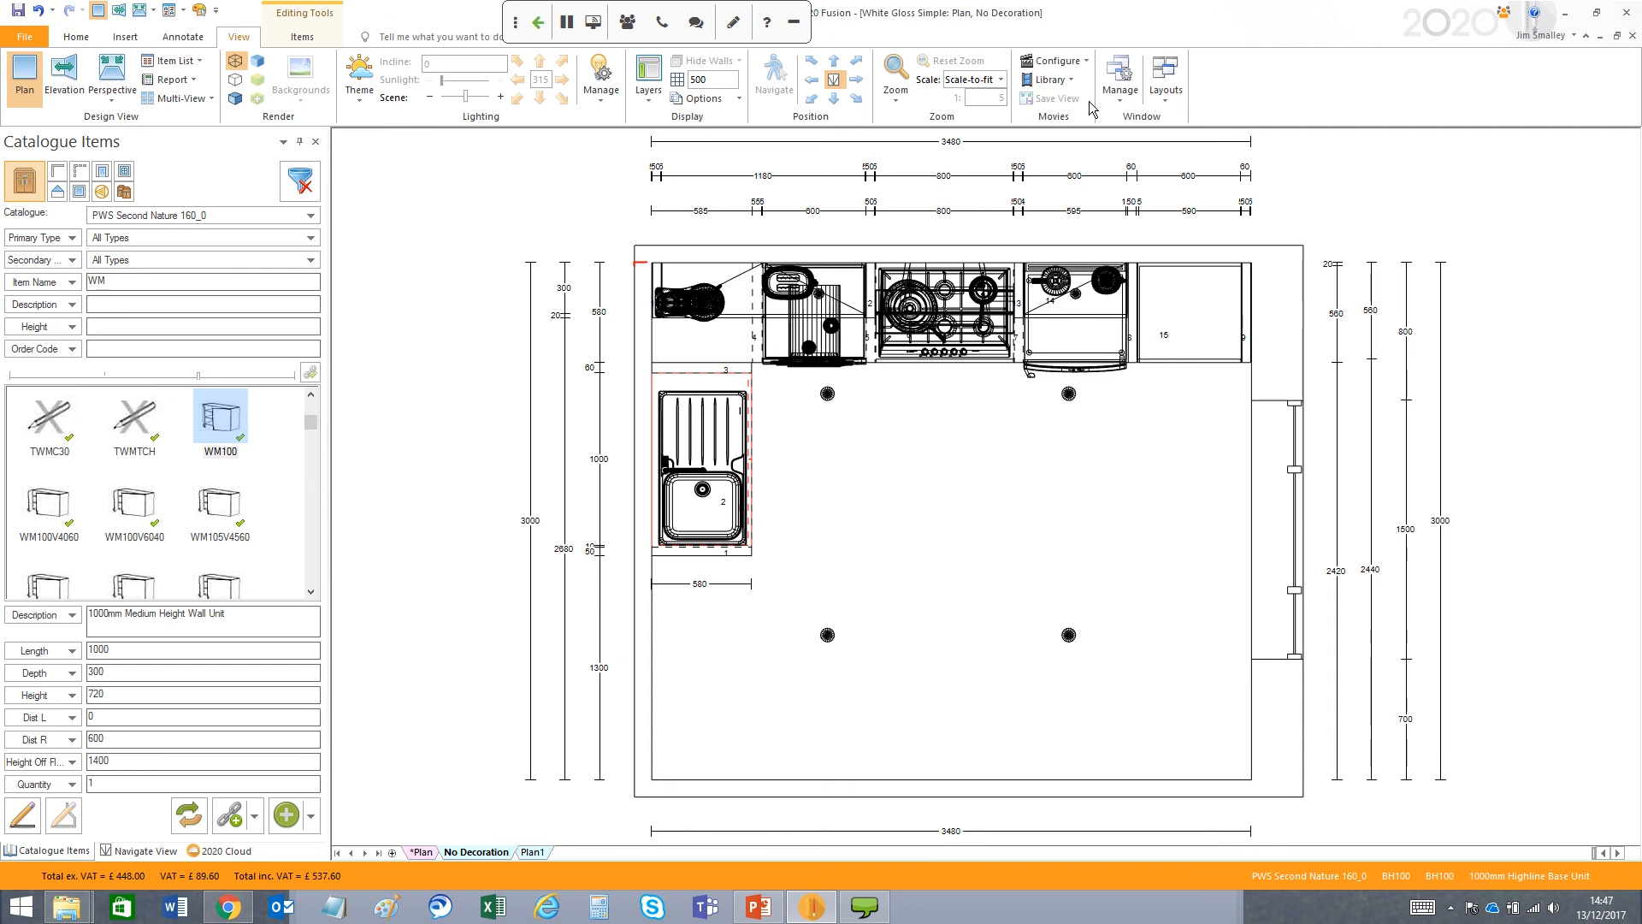
{"action": "left_click", "coordinate": [912, 518]}
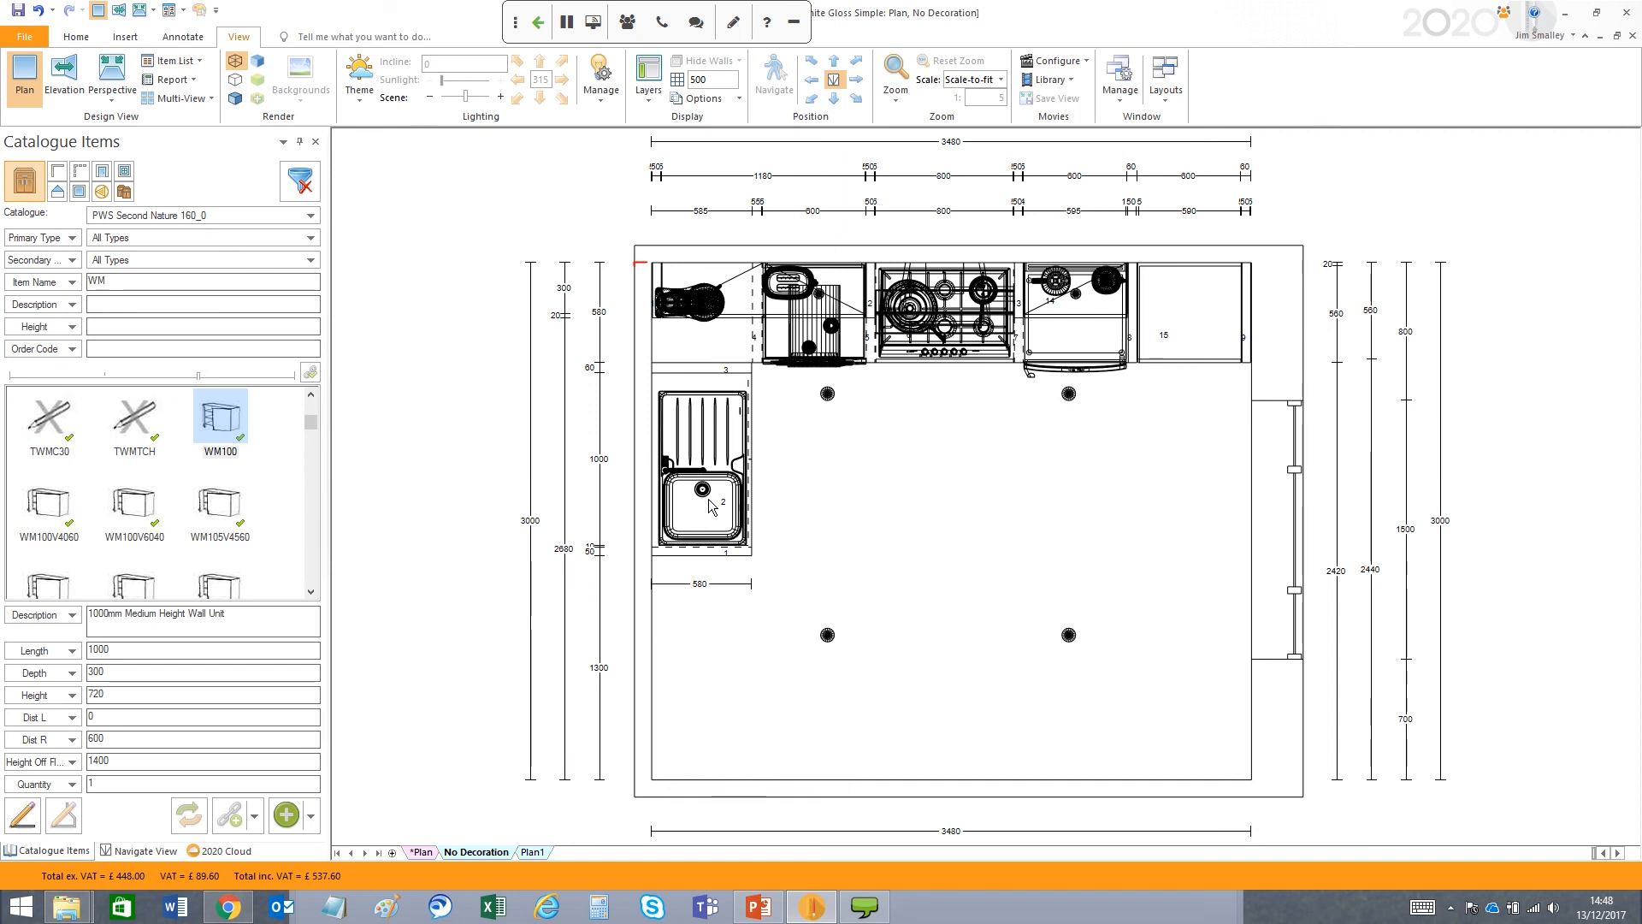
- Examine the linework of the sink and its waste up close in the plan, and return to the full plan
{"action": "scroll", "coordinate": [708, 500], "scroll_direction": "up", "scroll_amount": 2}
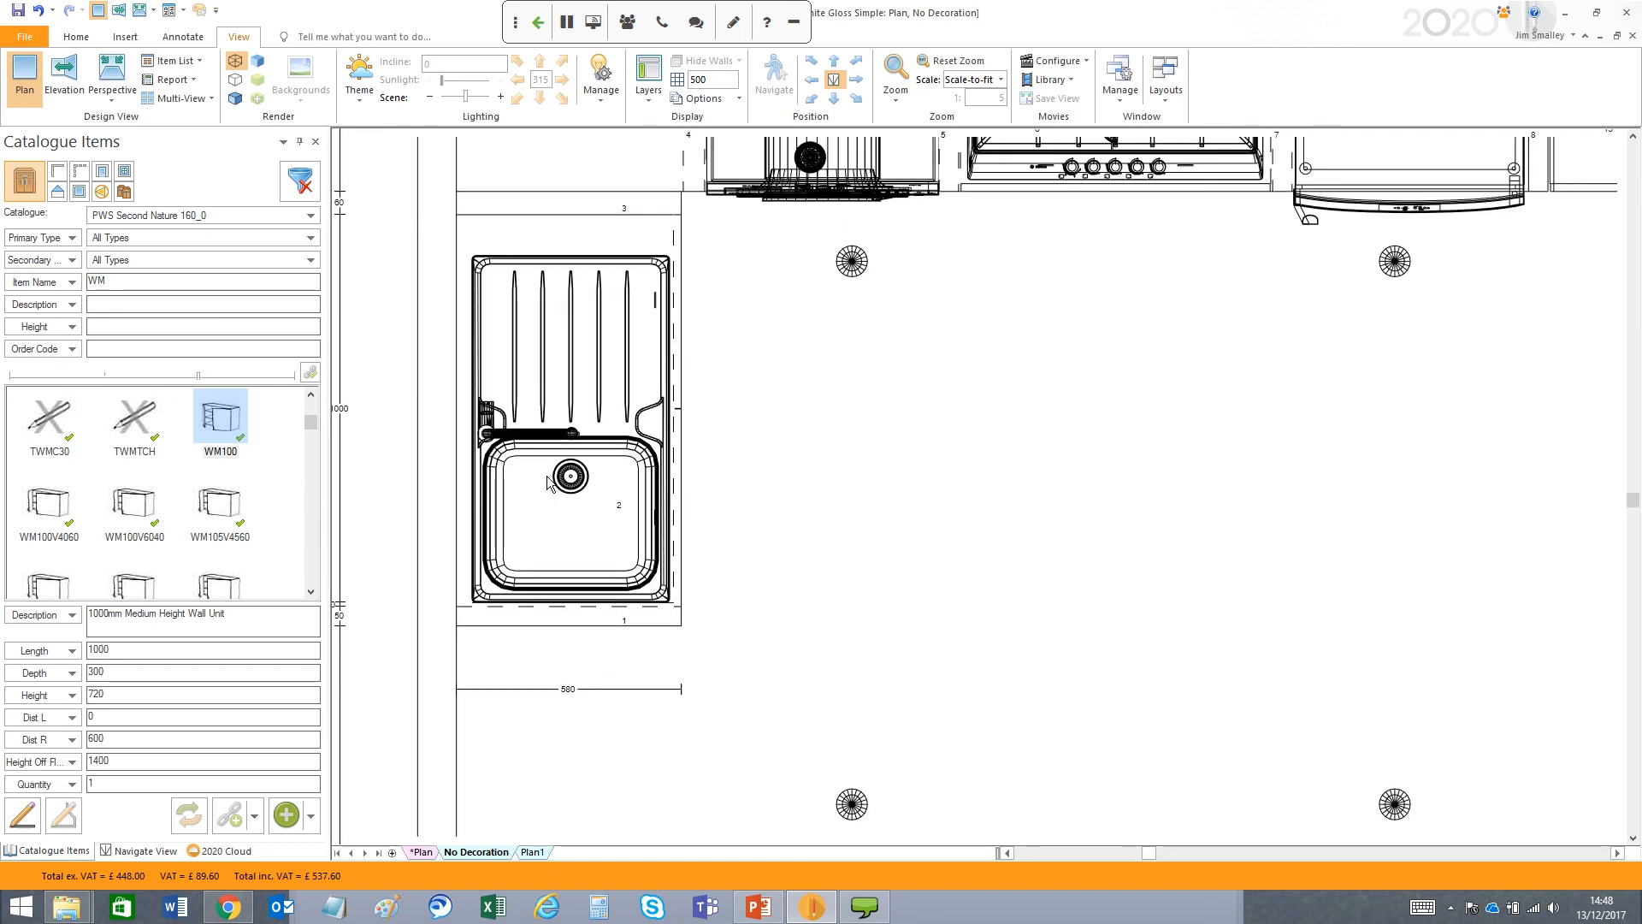
{"action": "scroll", "coordinate": [535, 471], "scroll_direction": "up", "scroll_amount": 2}
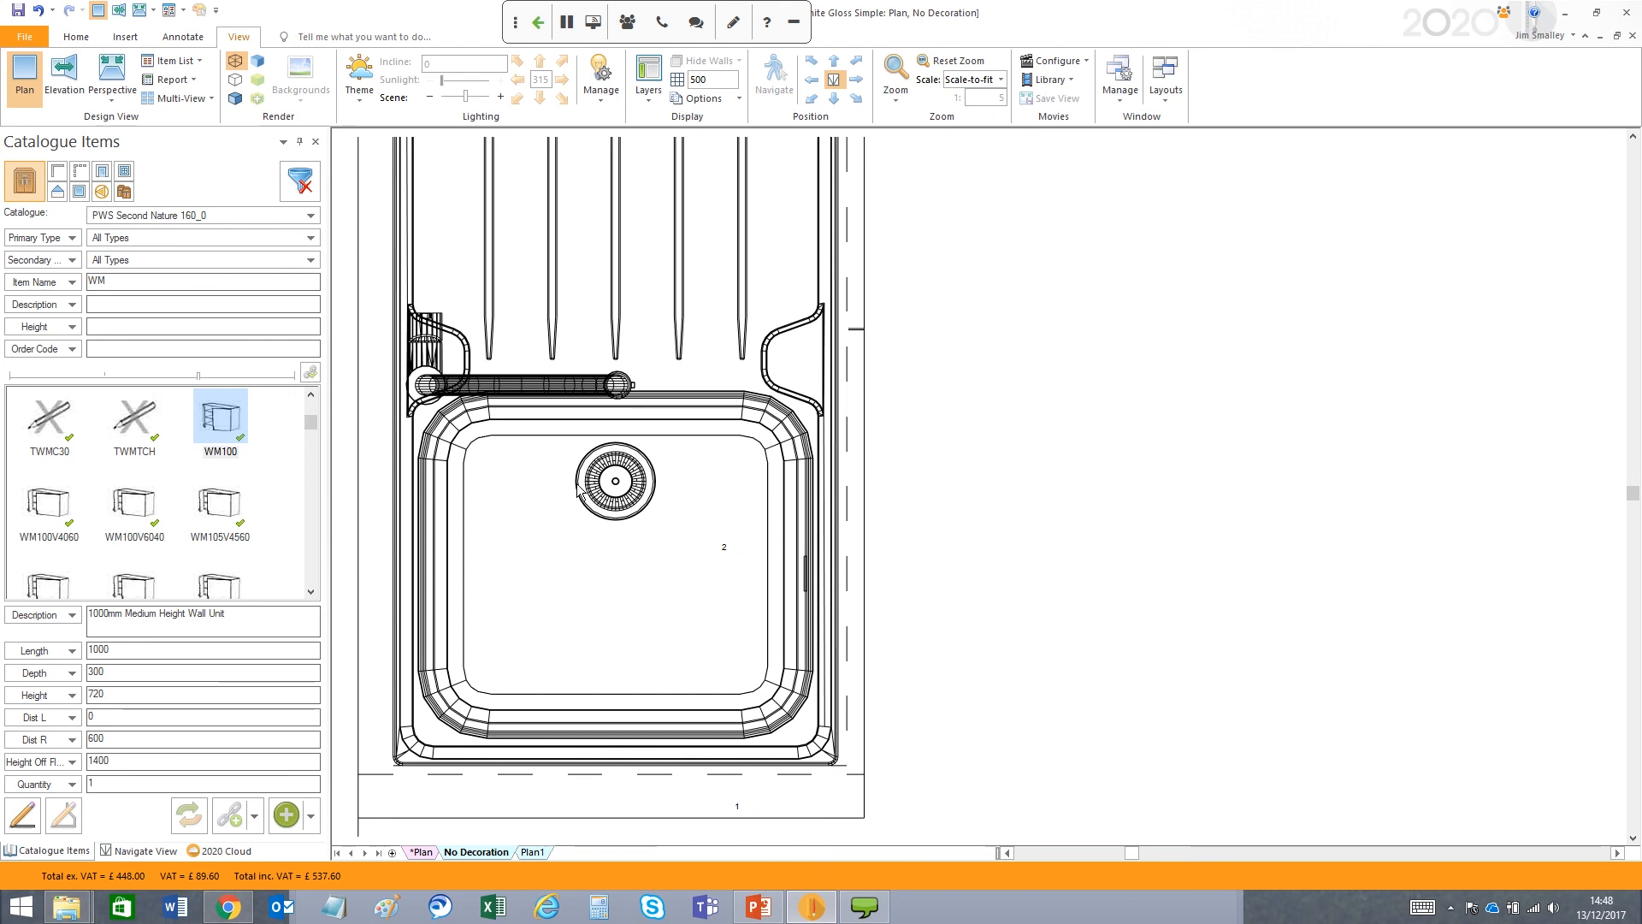
{"action": "scroll", "coordinate": [614, 487], "scroll_direction": "up", "scroll_amount": 2}
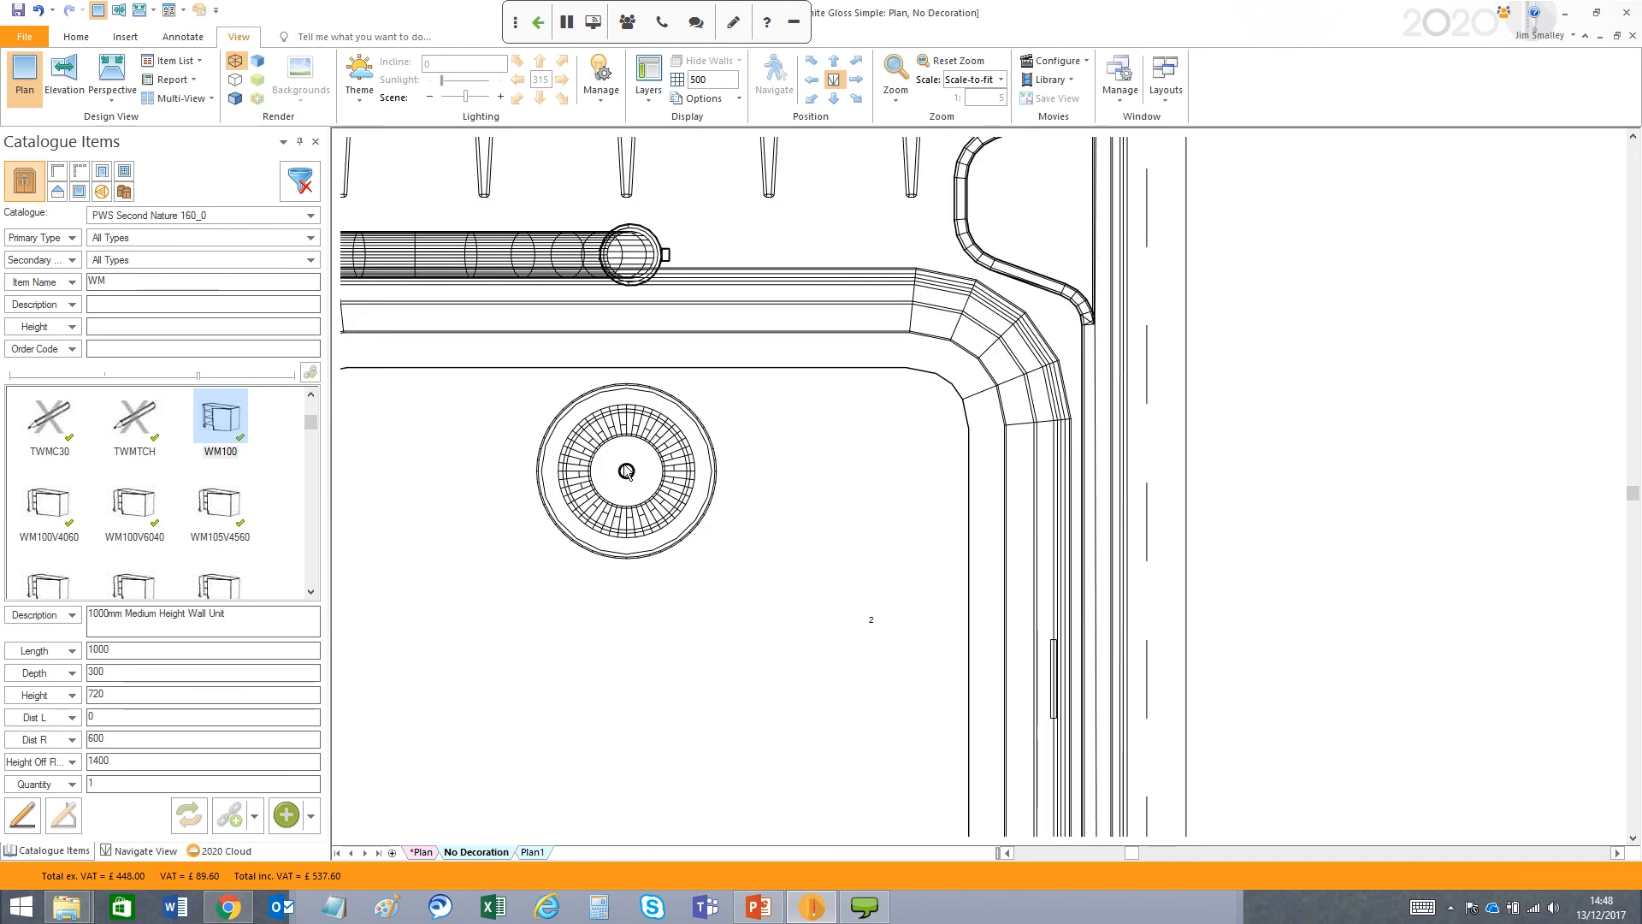
{"action": "scroll", "coordinate": [627, 471], "scroll_direction": "up", "scroll_amount": 2}
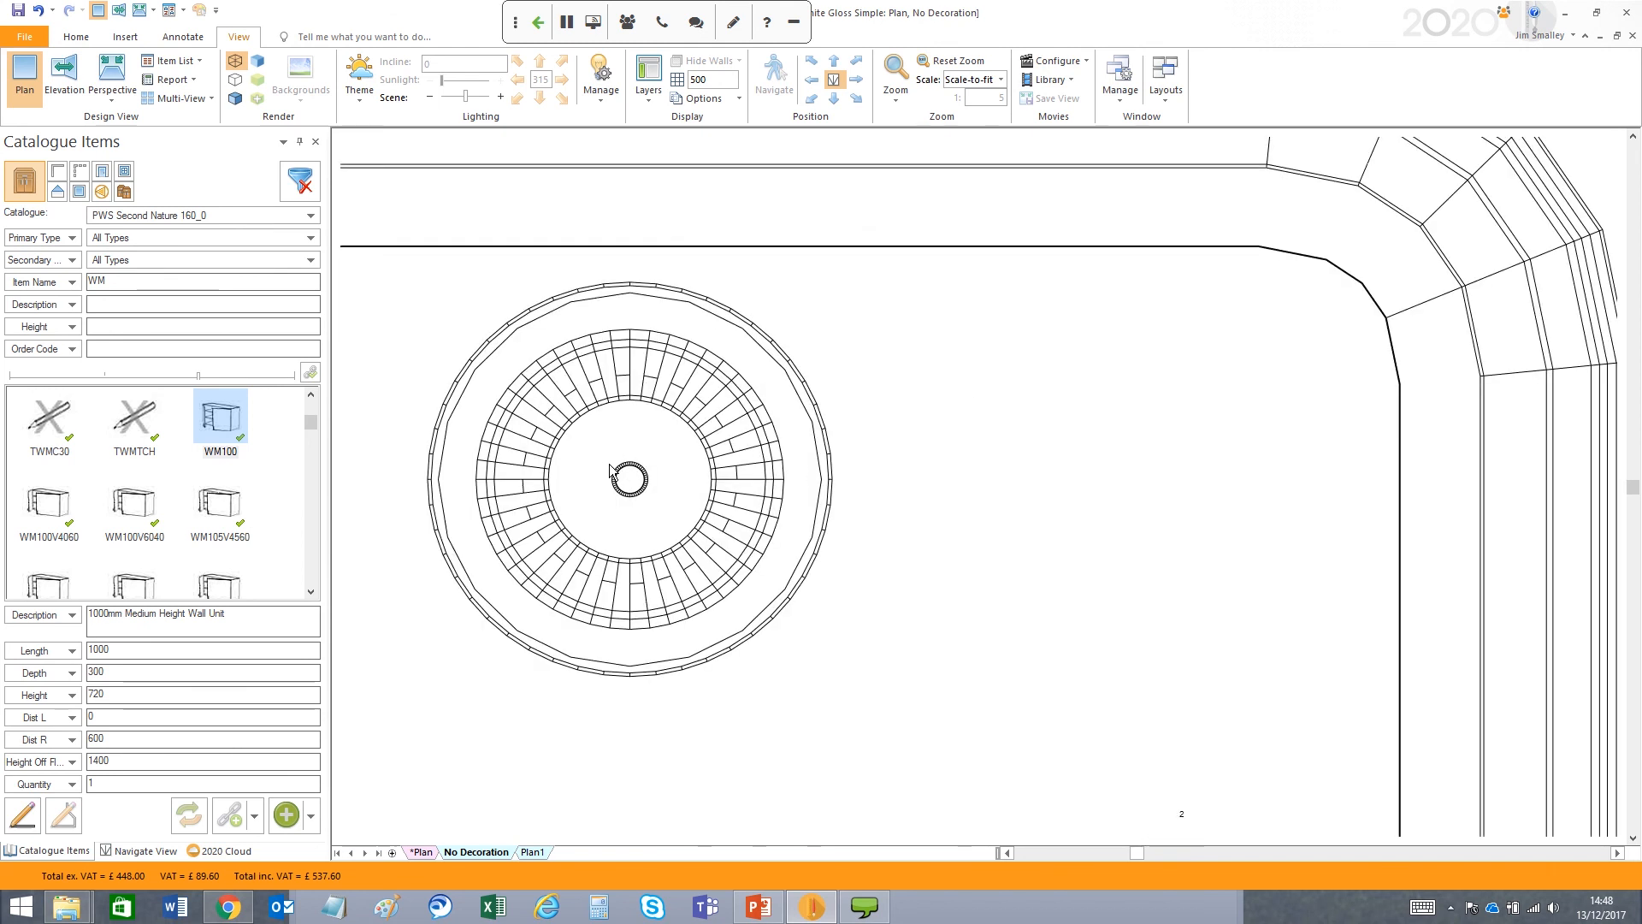
{"action": "scroll", "coordinate": [611, 472], "scroll_direction": "up", "scroll_amount": 2}
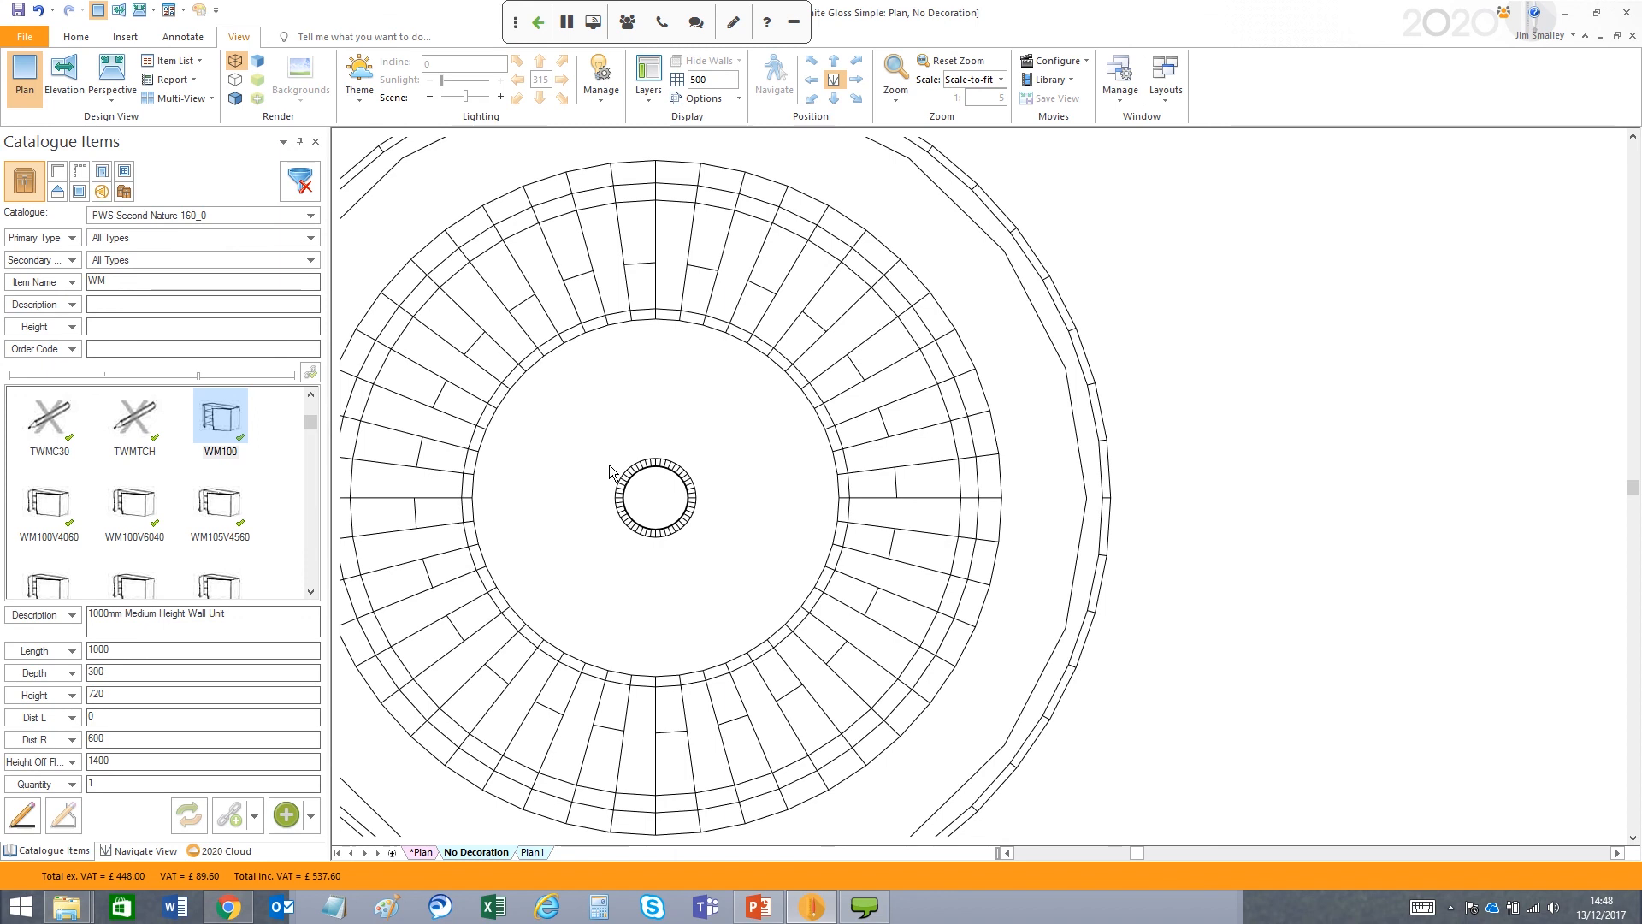
{"action": "scroll", "coordinate": [610, 471], "scroll_direction": "down", "scroll_amount": 8}
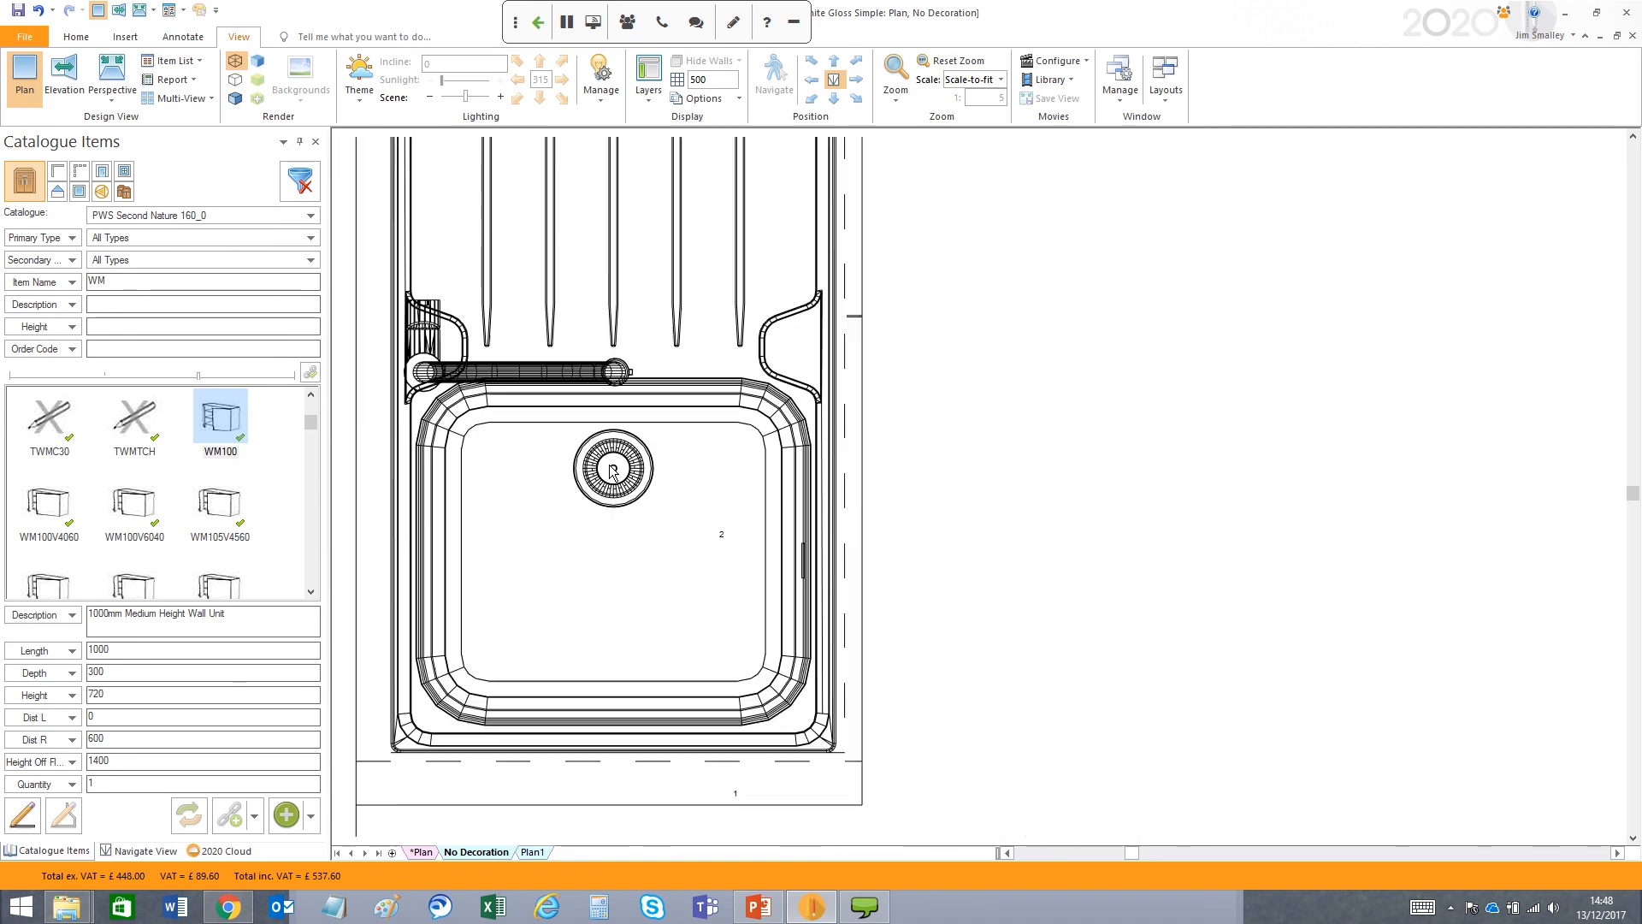
{"action": "scroll", "coordinate": [611, 469], "scroll_direction": "down", "scroll_amount": 3}
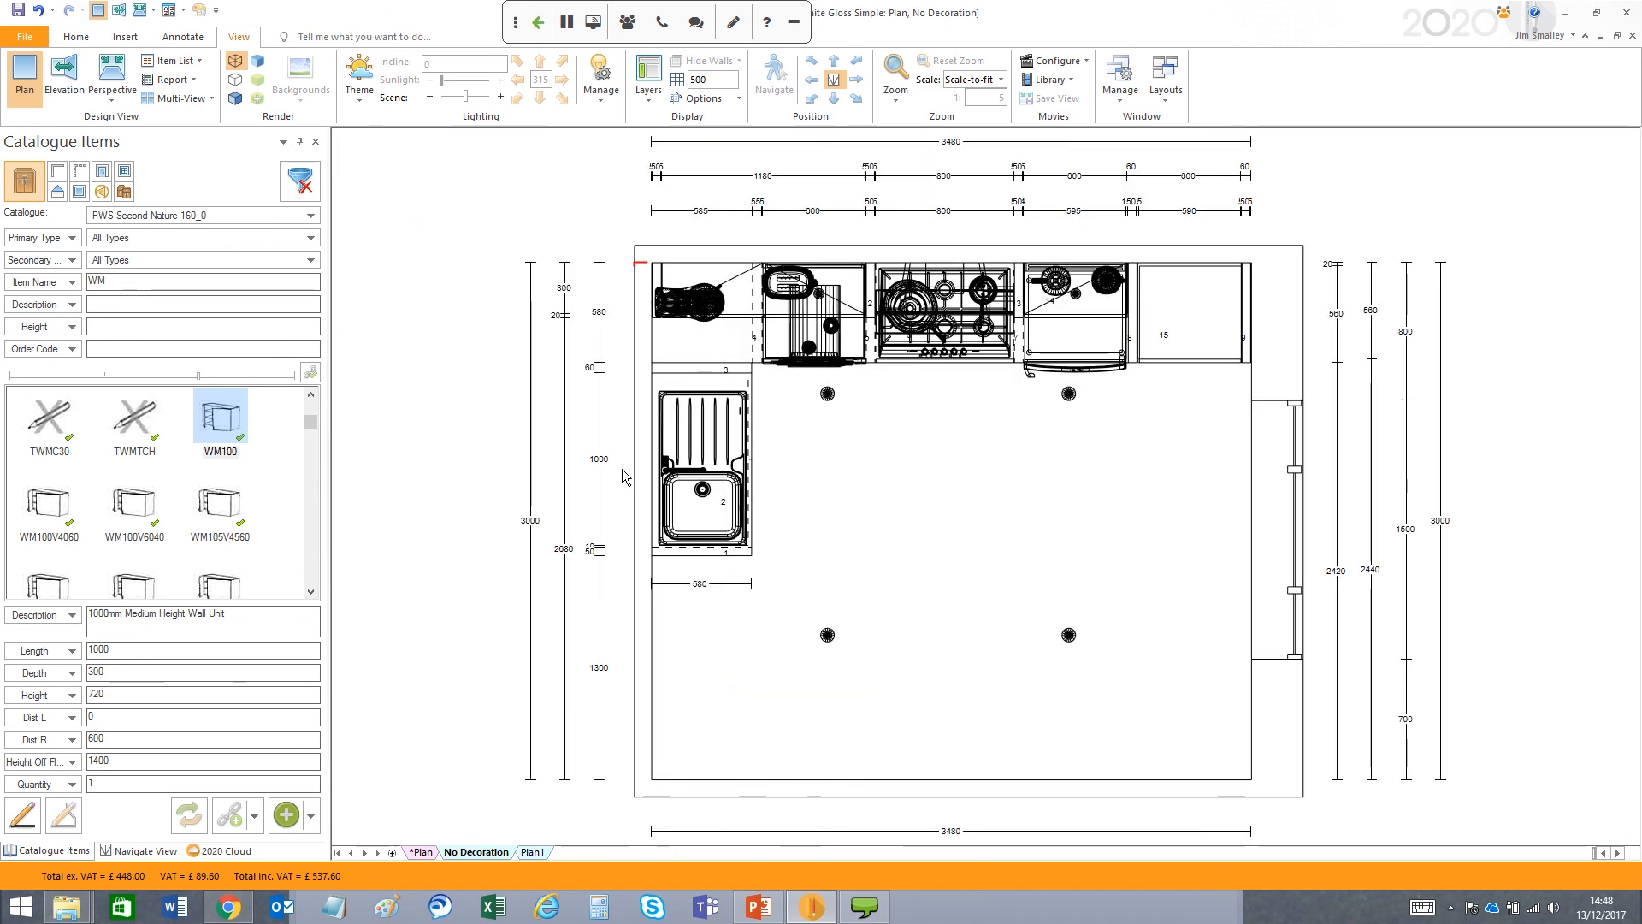
- Show the Wall 1 - No Decoration elevation and examine the linework of the washing machine door up close
{"action": "left_click", "coordinate": [63, 77]}
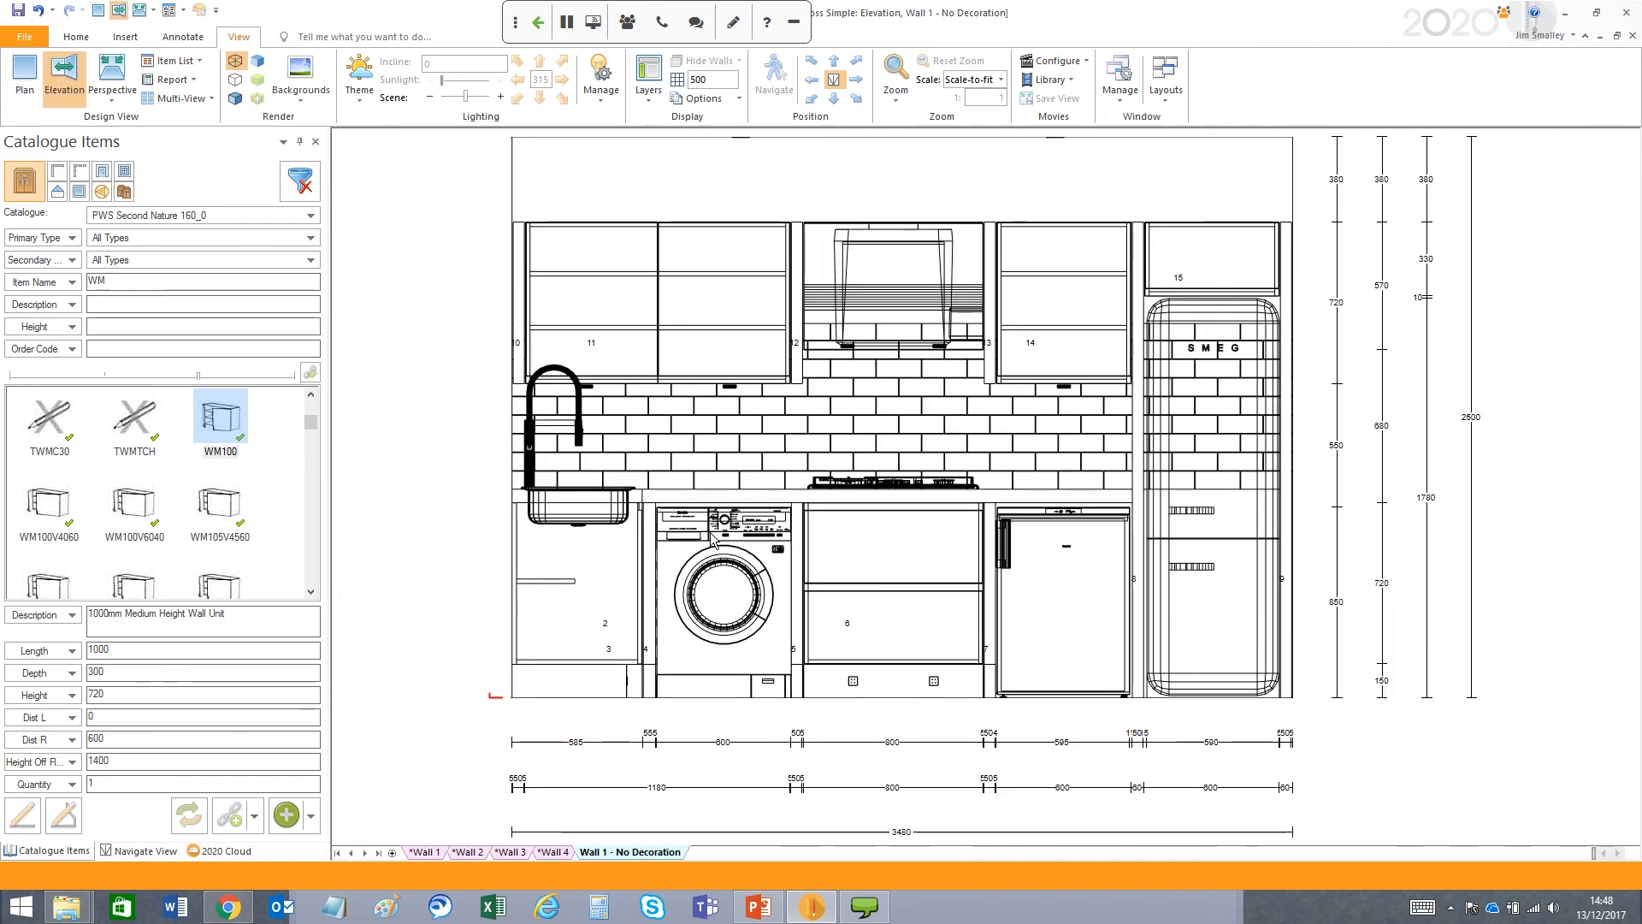
{"action": "scroll", "coordinate": [723, 571], "scroll_direction": "up", "scroll_amount": 3}
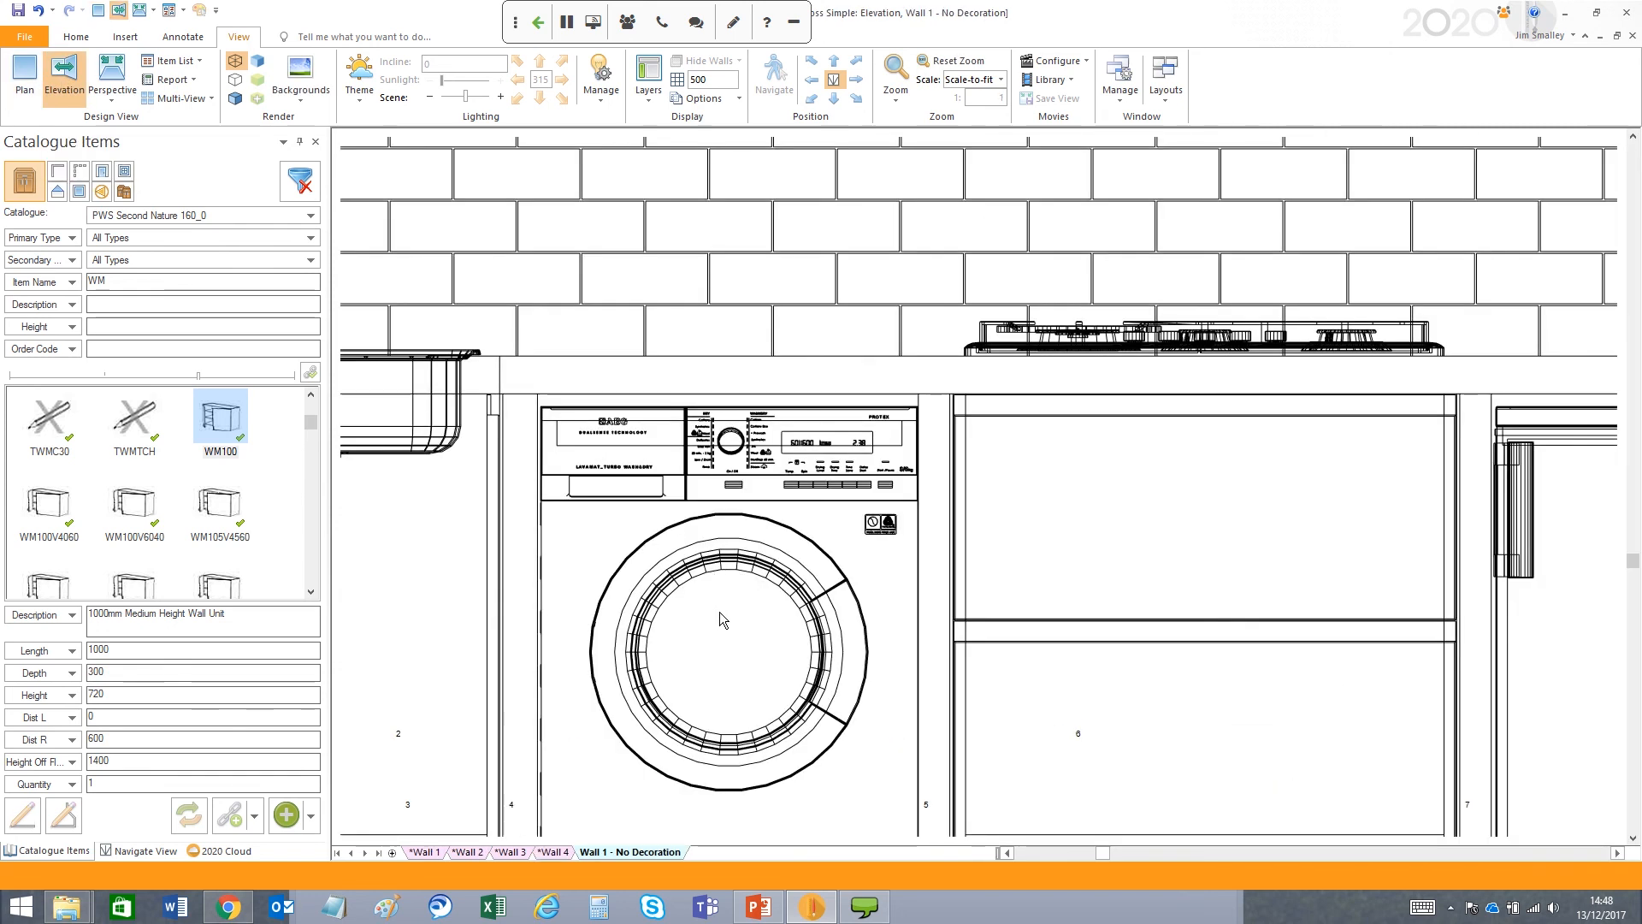
{"action": "scroll", "coordinate": [720, 612], "scroll_direction": "up", "scroll_amount": 2}
{"action": "scroll", "coordinate": [718, 608], "scroll_direction": "up", "scroll_amount": 2}
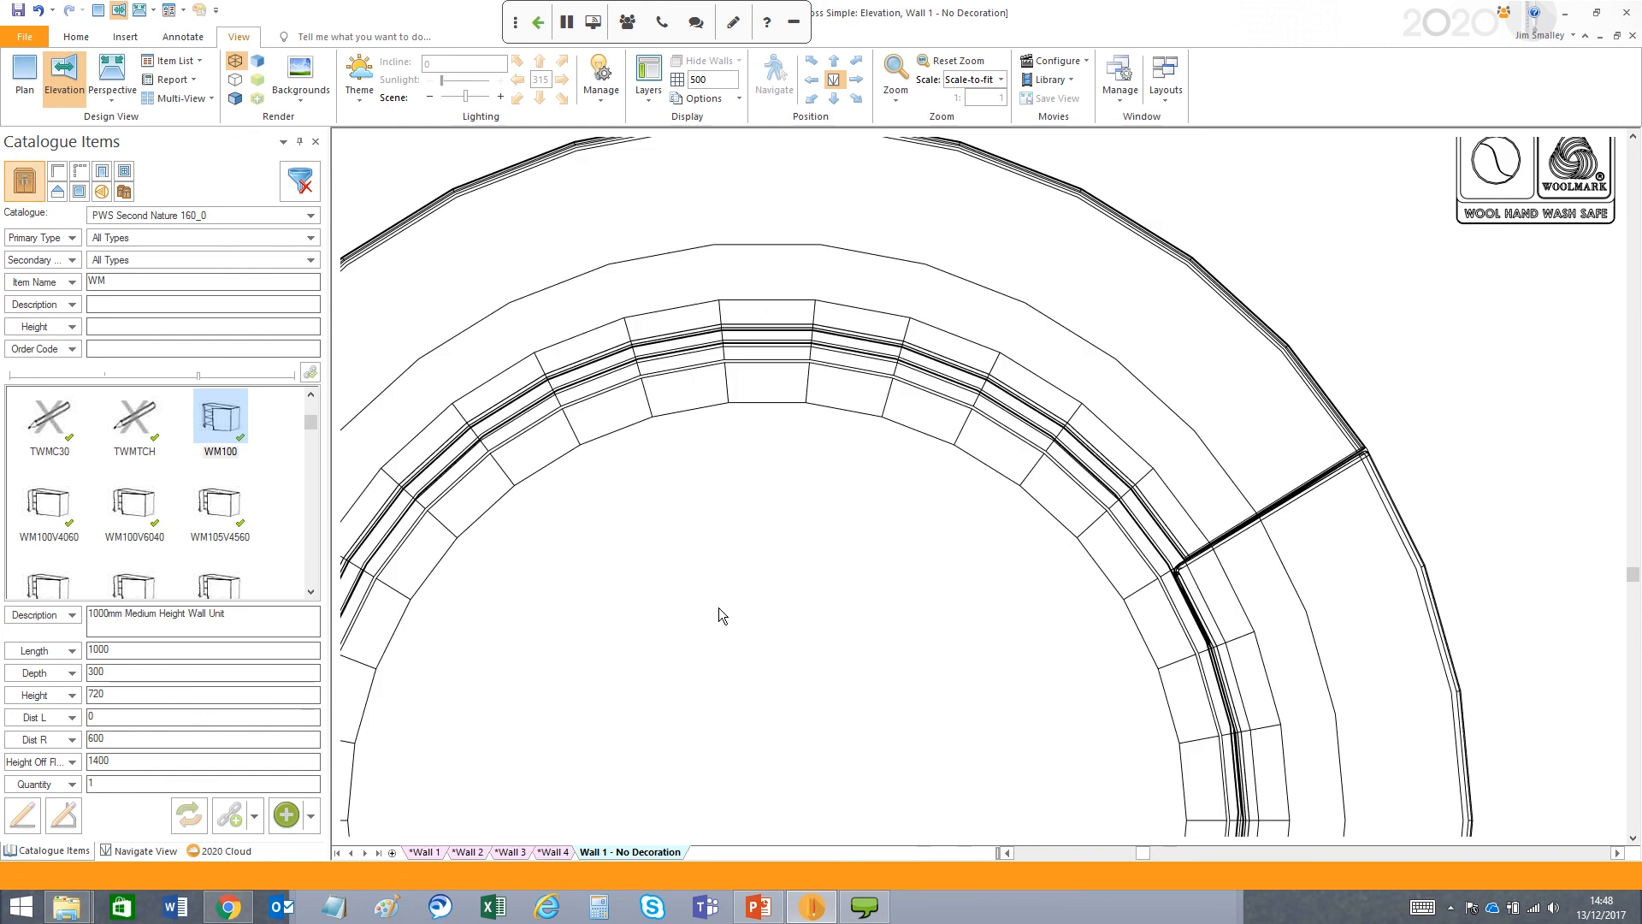
{"action": "scroll", "coordinate": [719, 608], "scroll_direction": "down", "scroll_amount": 3}
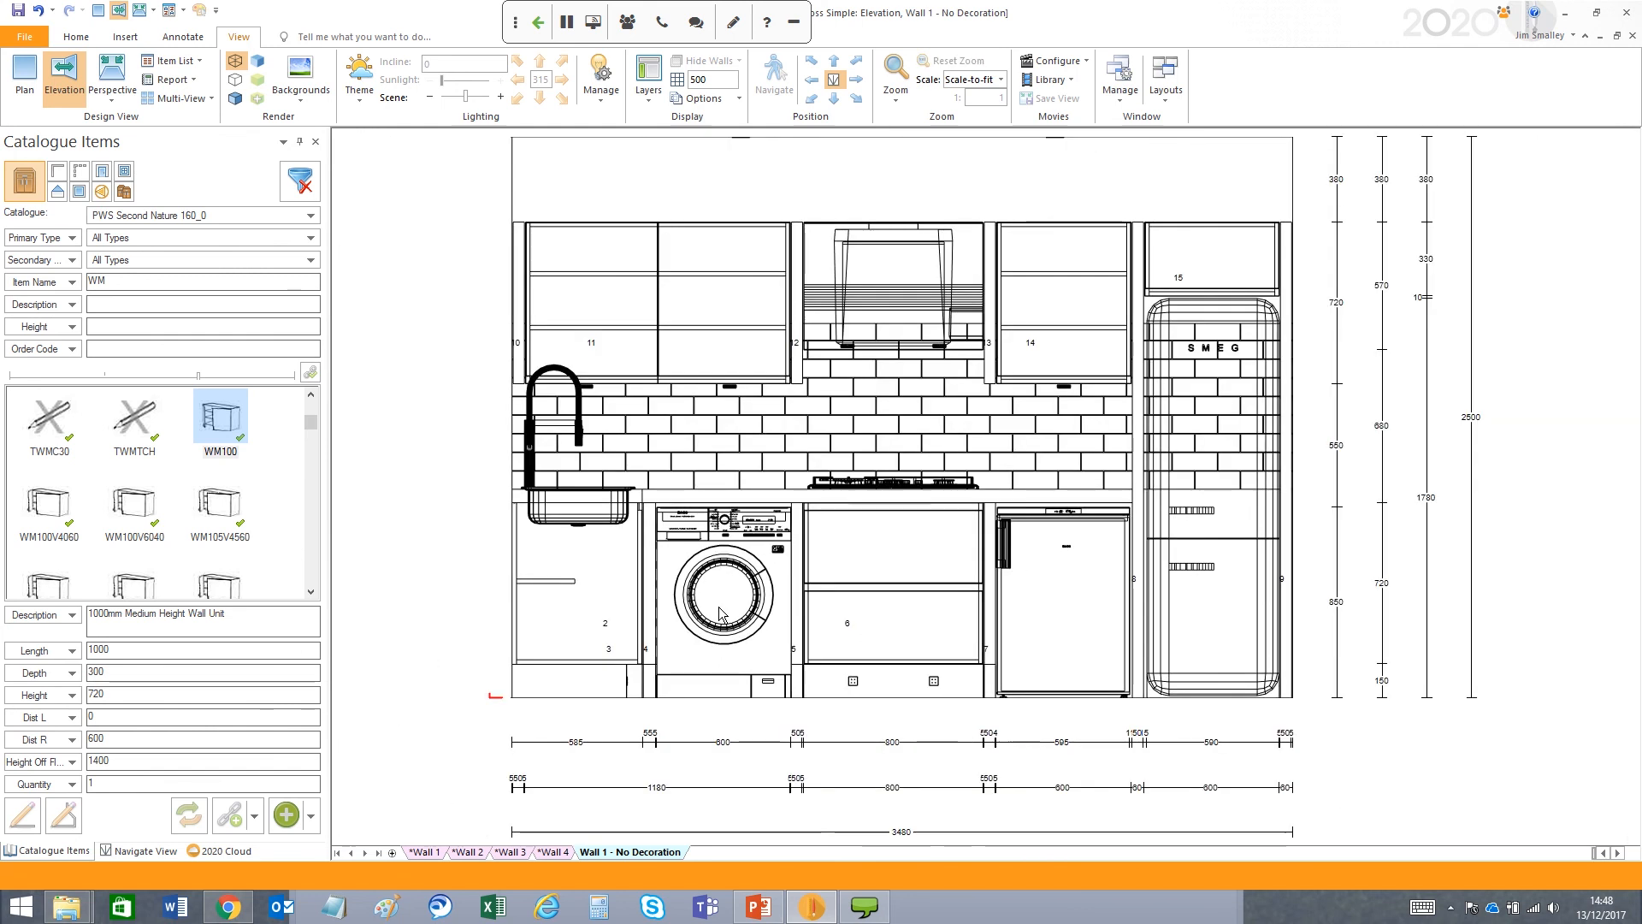
- Show the perspective view in wireframe and examine the linework of the appliances and worktop accessories up close
{"action": "left_click", "coordinate": [111, 78]}
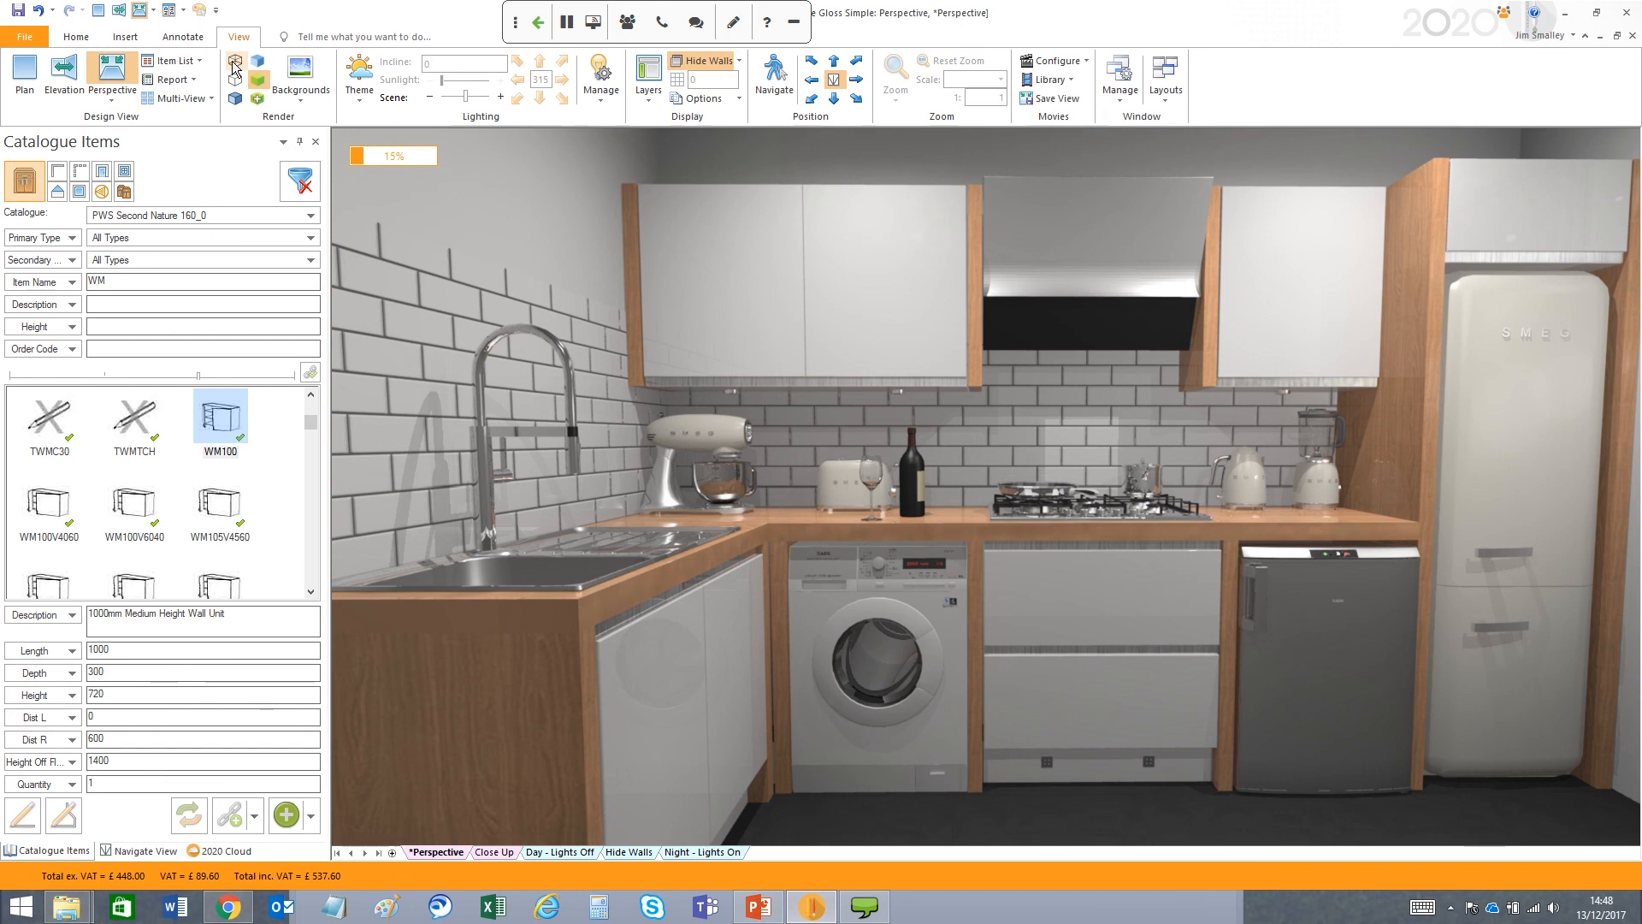
{"action": "left_click", "coordinate": [235, 63]}
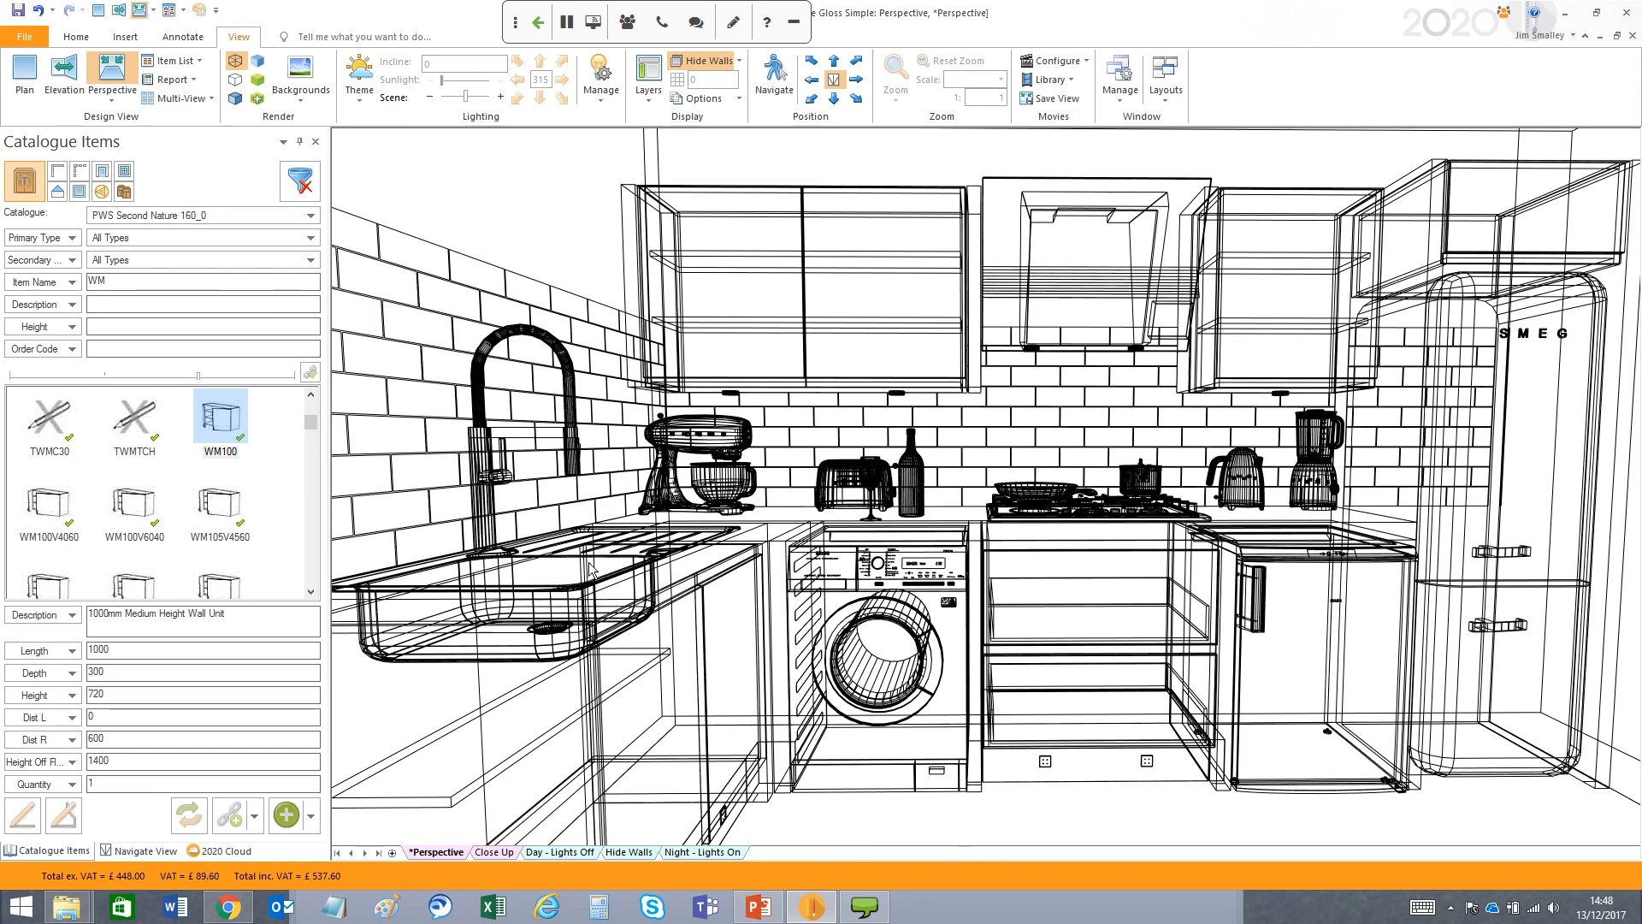
{"action": "left_click", "coordinate": [139, 850]}
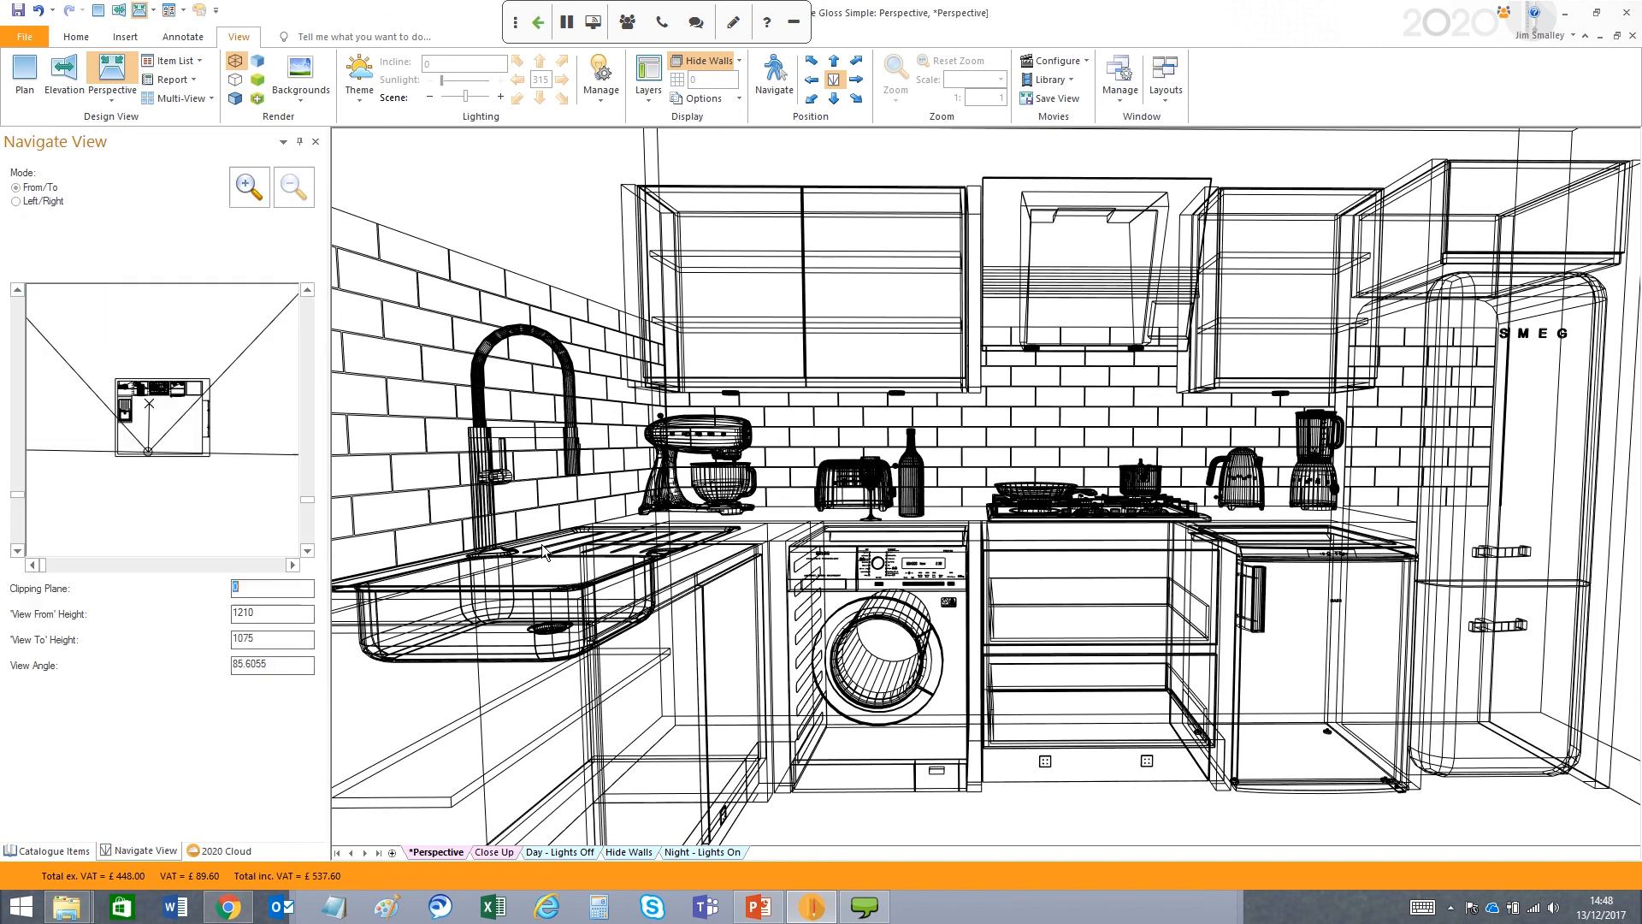
{"action": "scroll", "coordinate": [814, 464], "scroll_direction": "up", "scroll_amount": 2}
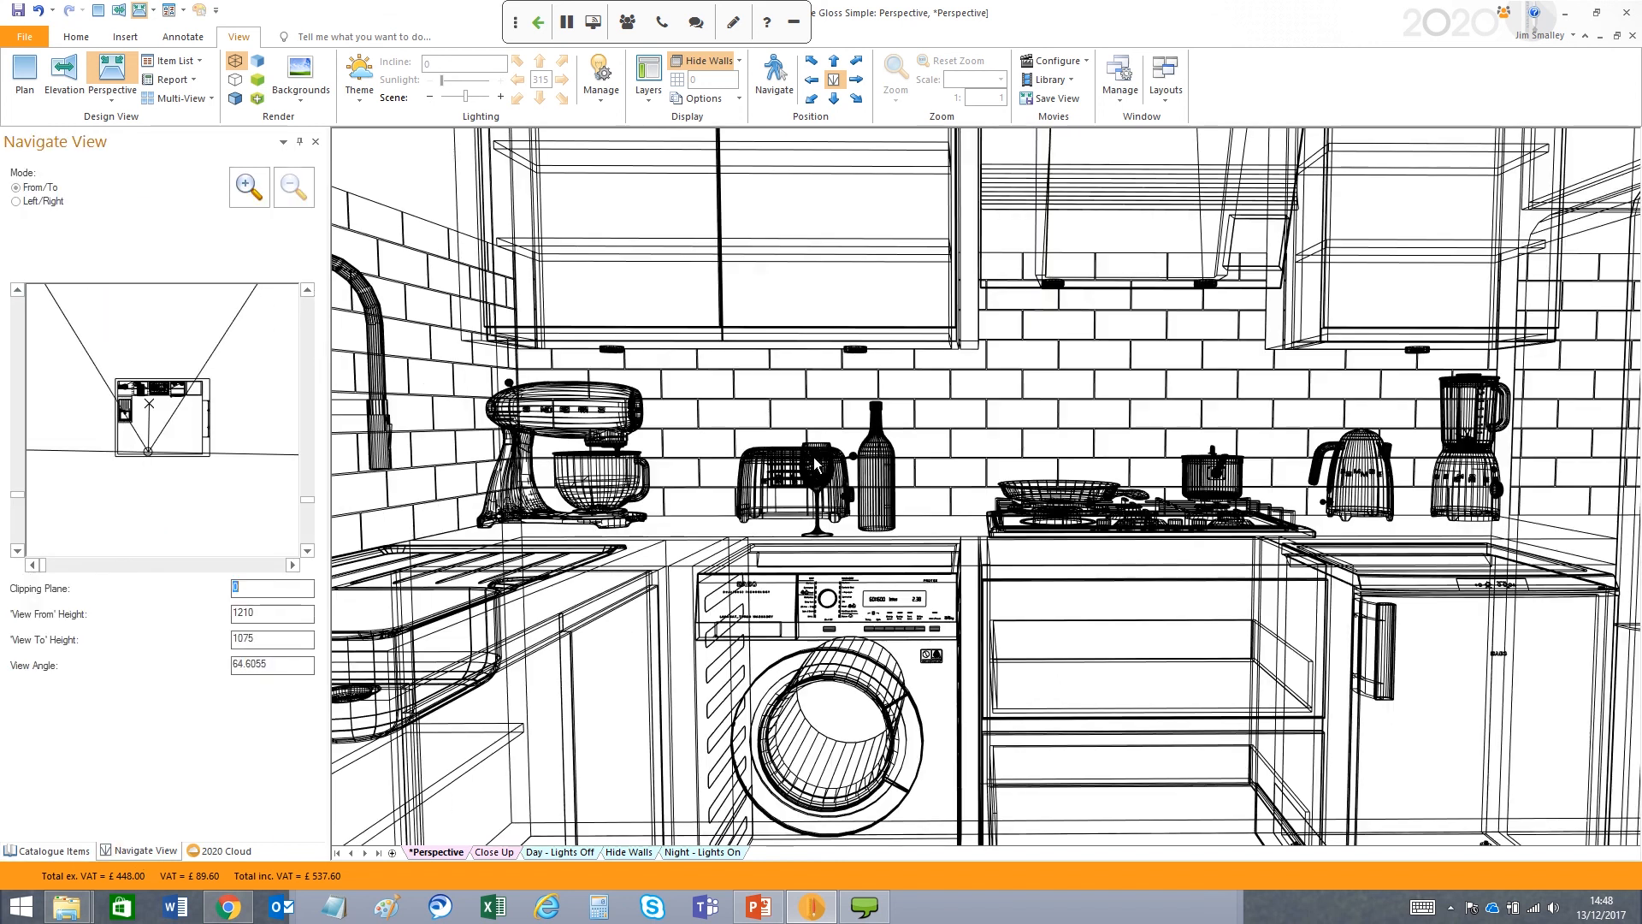
{"action": "scroll", "coordinate": [814, 465], "scroll_direction": "up", "scroll_amount": 2}
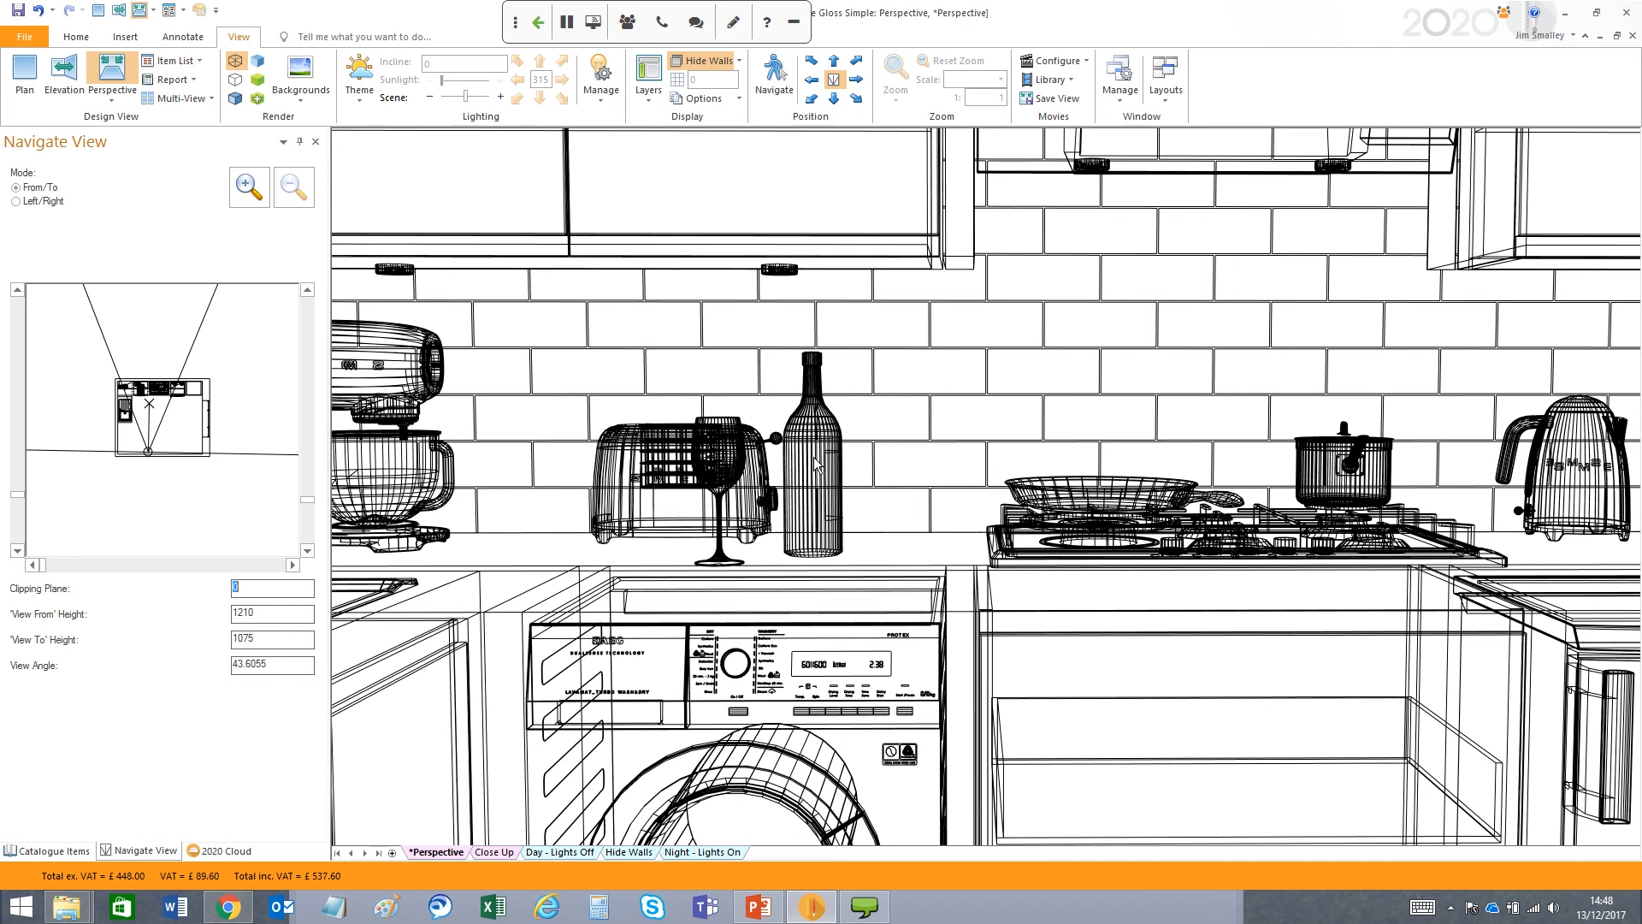
{"action": "scroll", "coordinate": [814, 464], "scroll_direction": "down", "scroll_amount": 4}
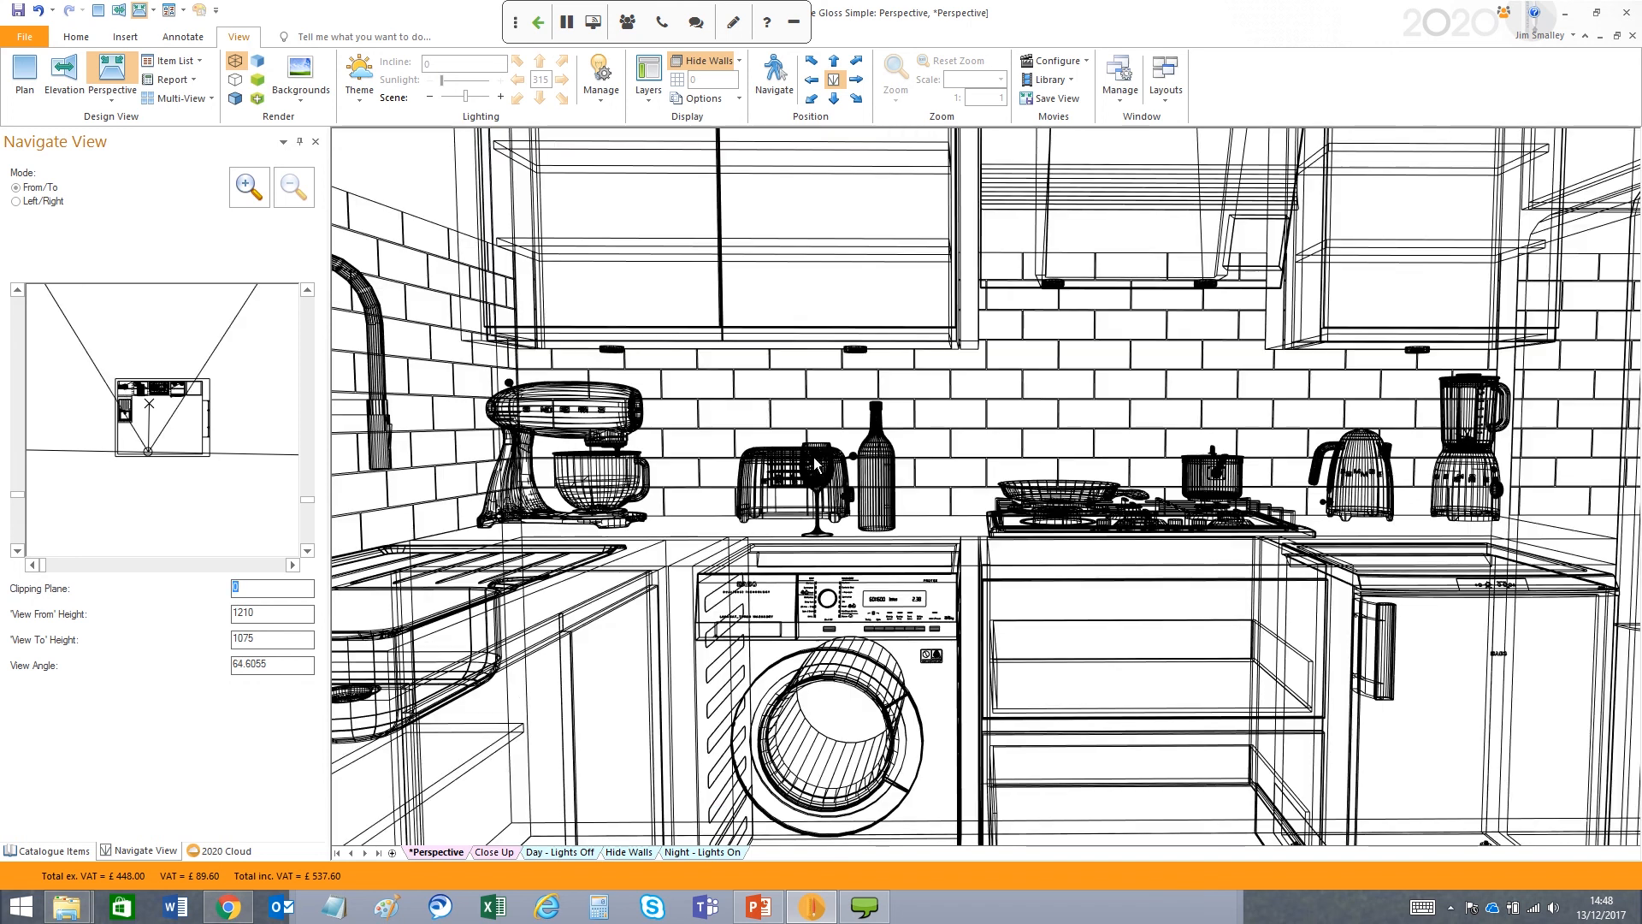
{"action": "scroll", "coordinate": [815, 464], "scroll_direction": "down", "scroll_amount": 1}
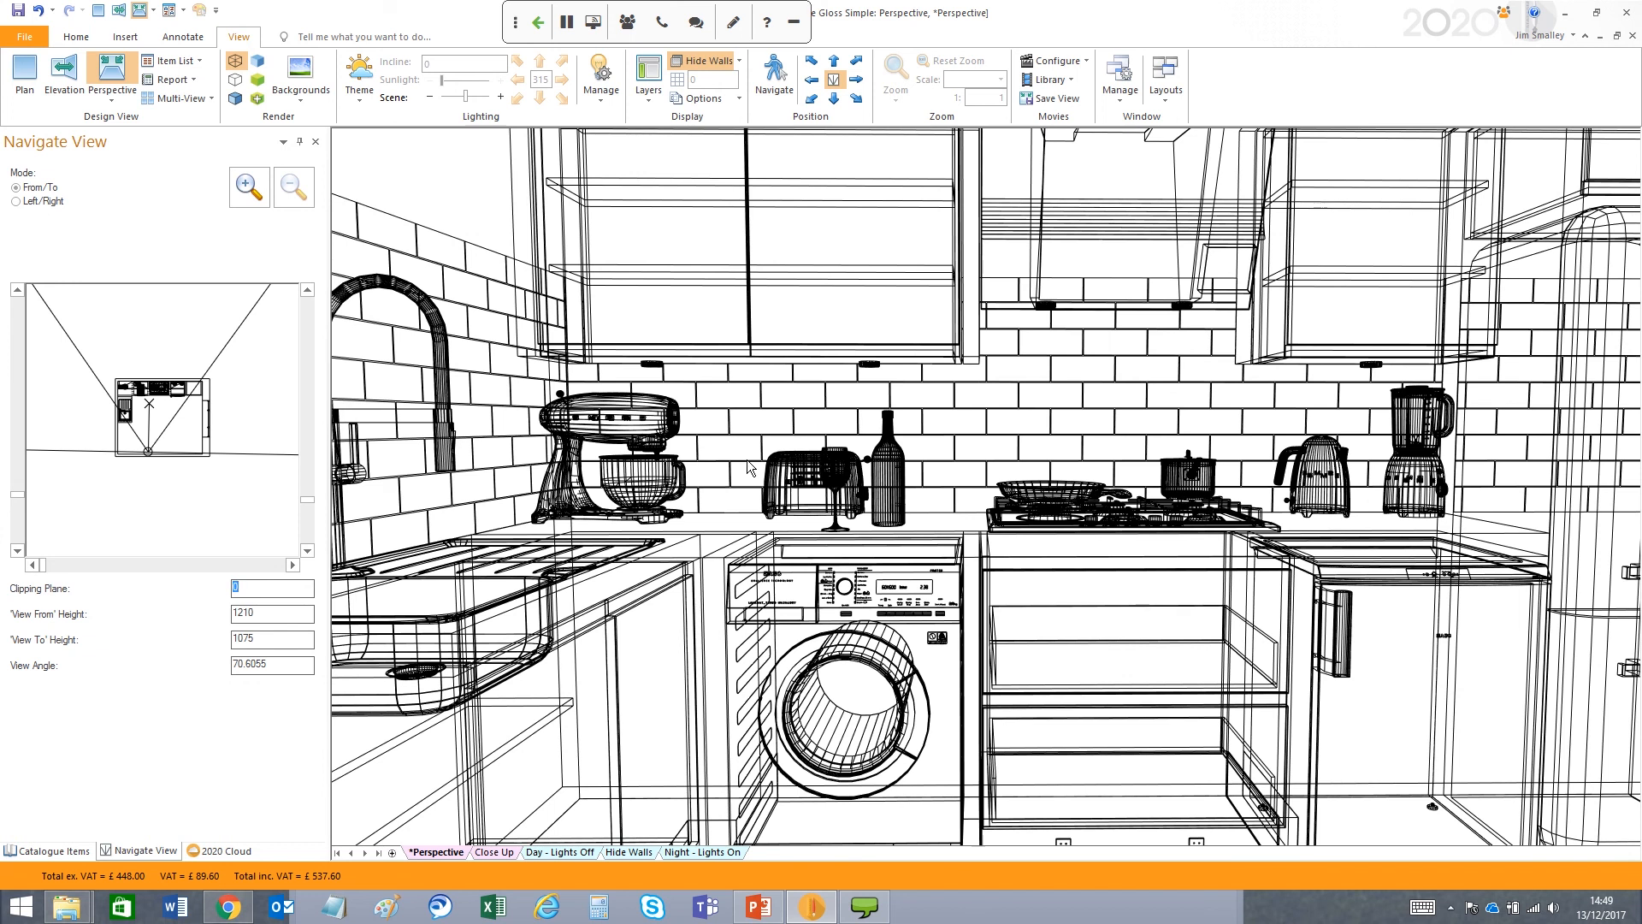
- Return to the No Decoration plan, then open 01 Fairford Cashmere from the Example Renders folder in a maximised Windows Photo Viewer
{"action": "left_click", "coordinate": [24, 83]}
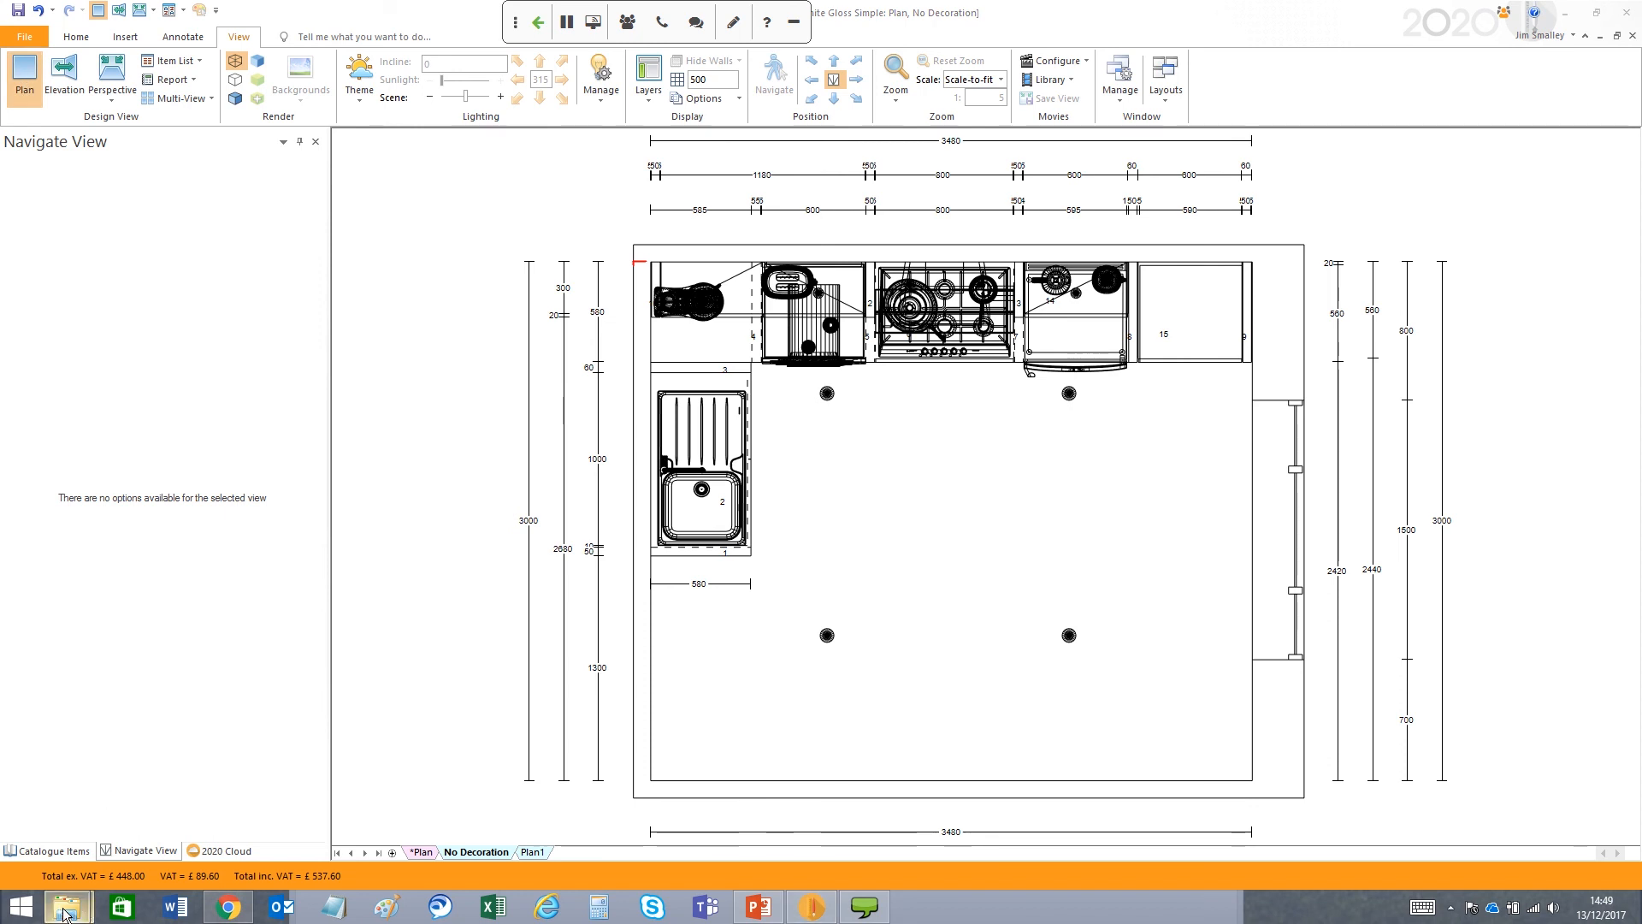
{"action": "mouse_move", "coordinate": [68, 909]}
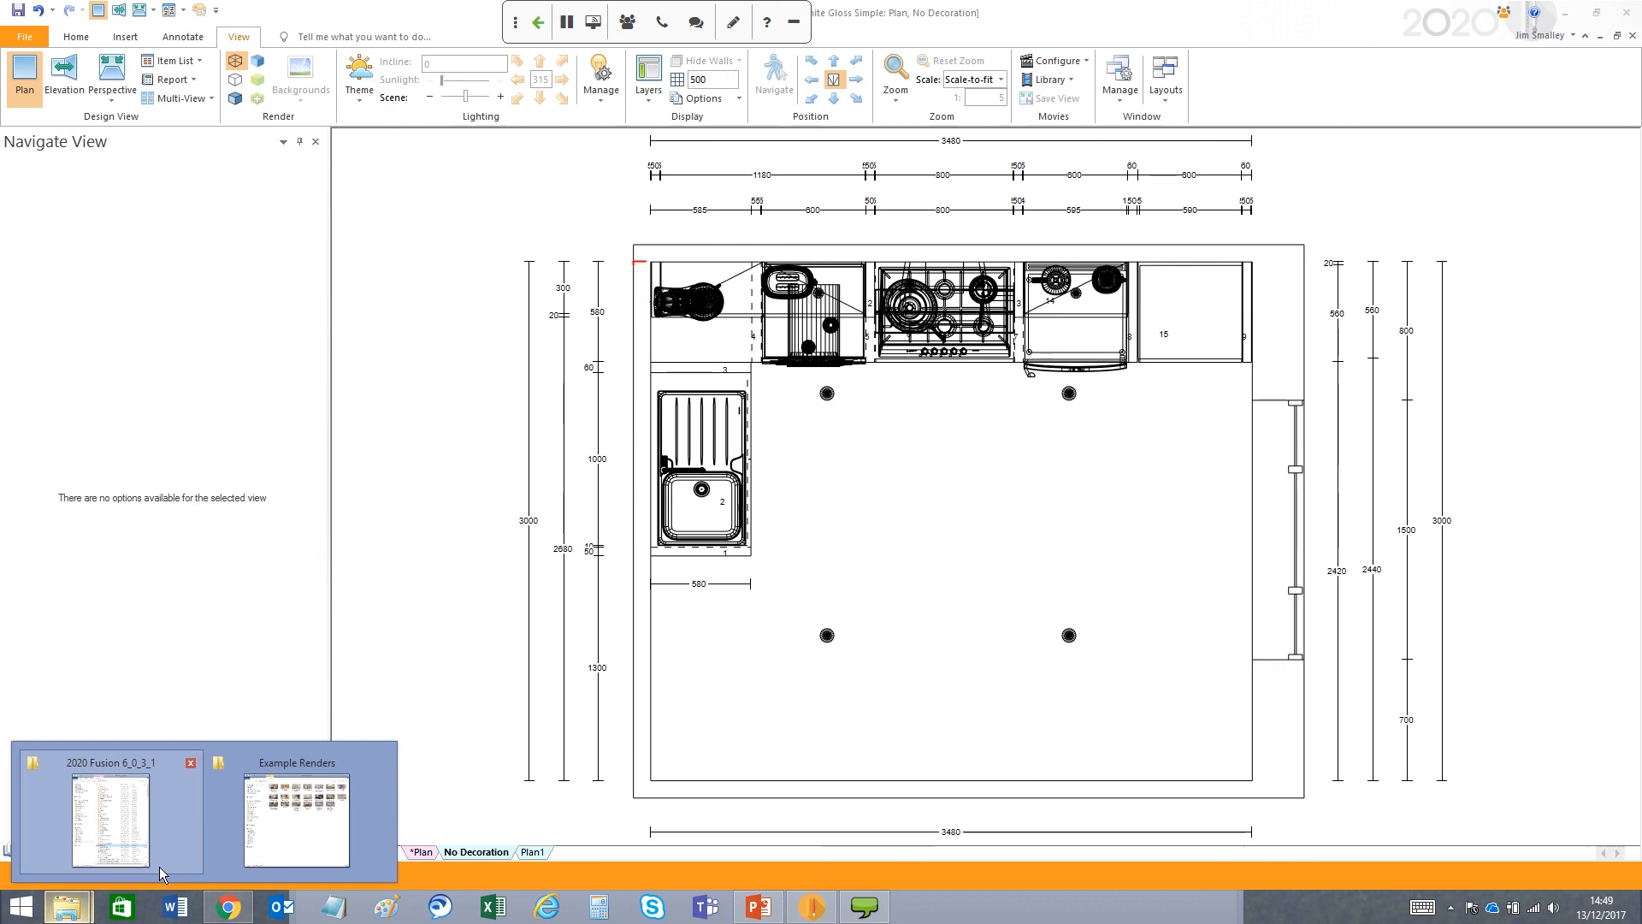
{"action": "left_click", "coordinate": [264, 835]}
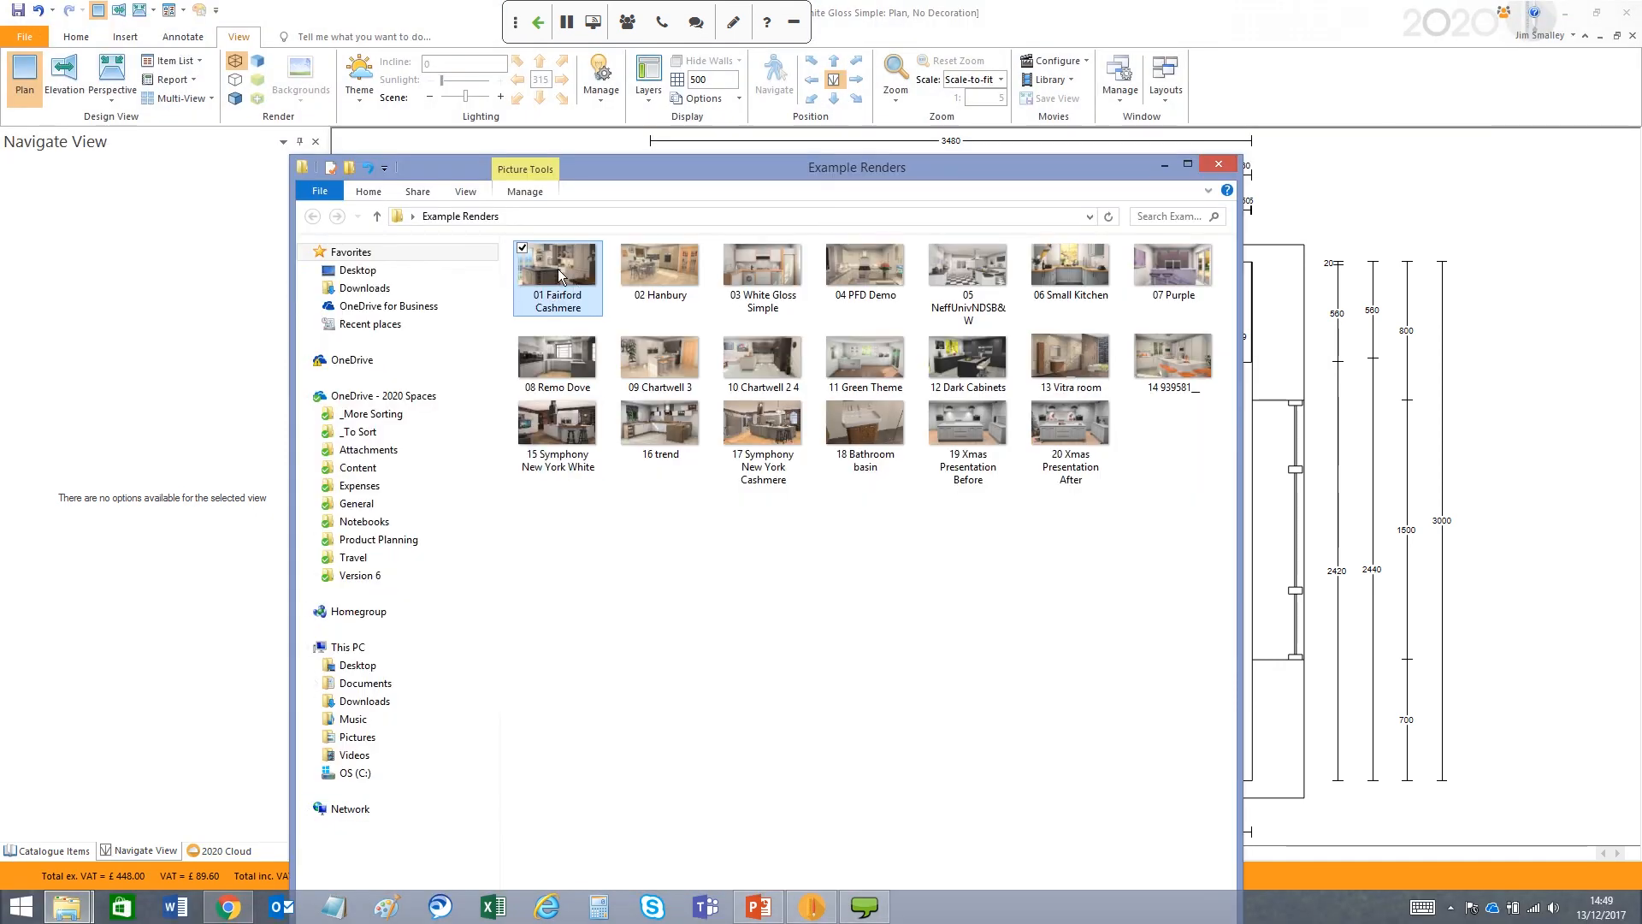
{"action": "right_click", "coordinate": [558, 269]}
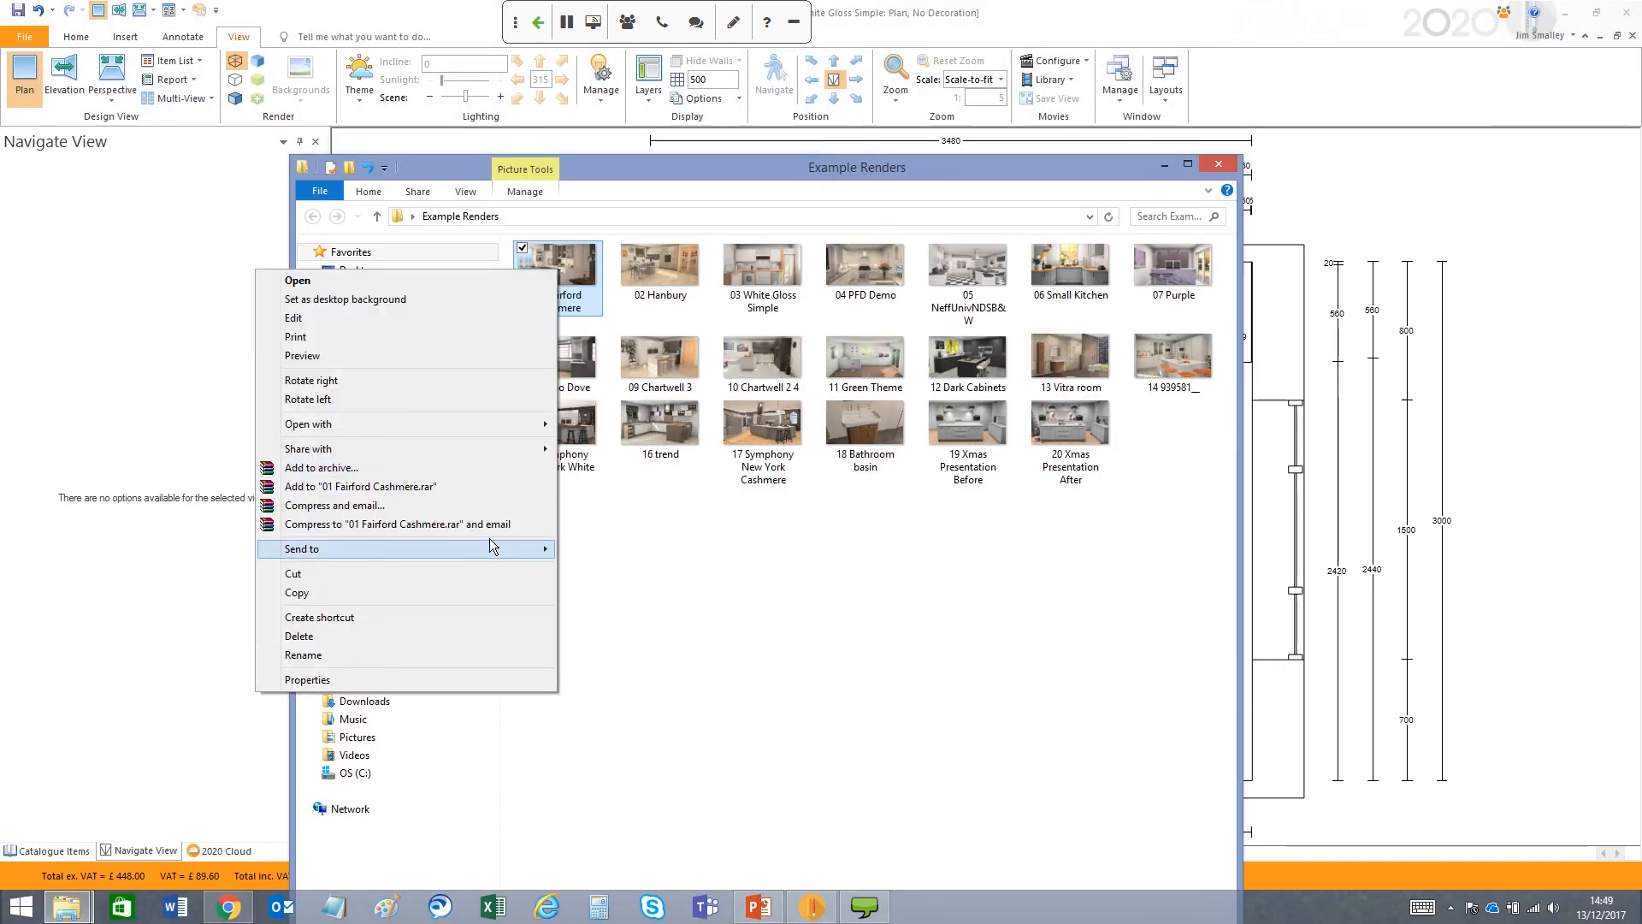
{"action": "mouse_move", "coordinate": [460, 430]}
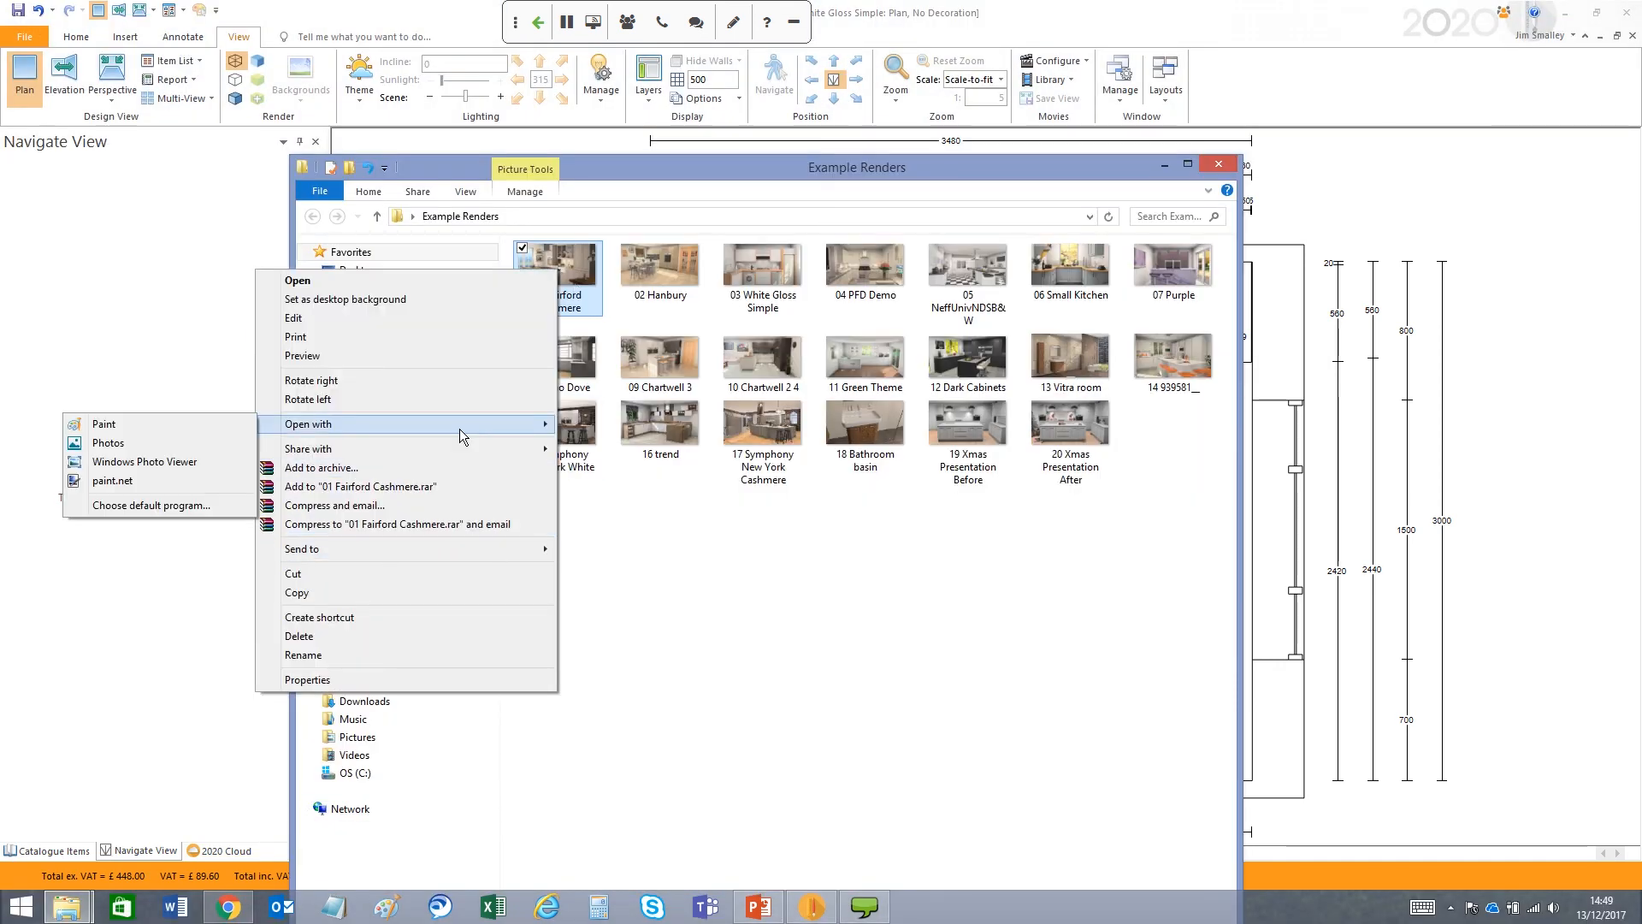
{"action": "left_click", "coordinate": [188, 462]}
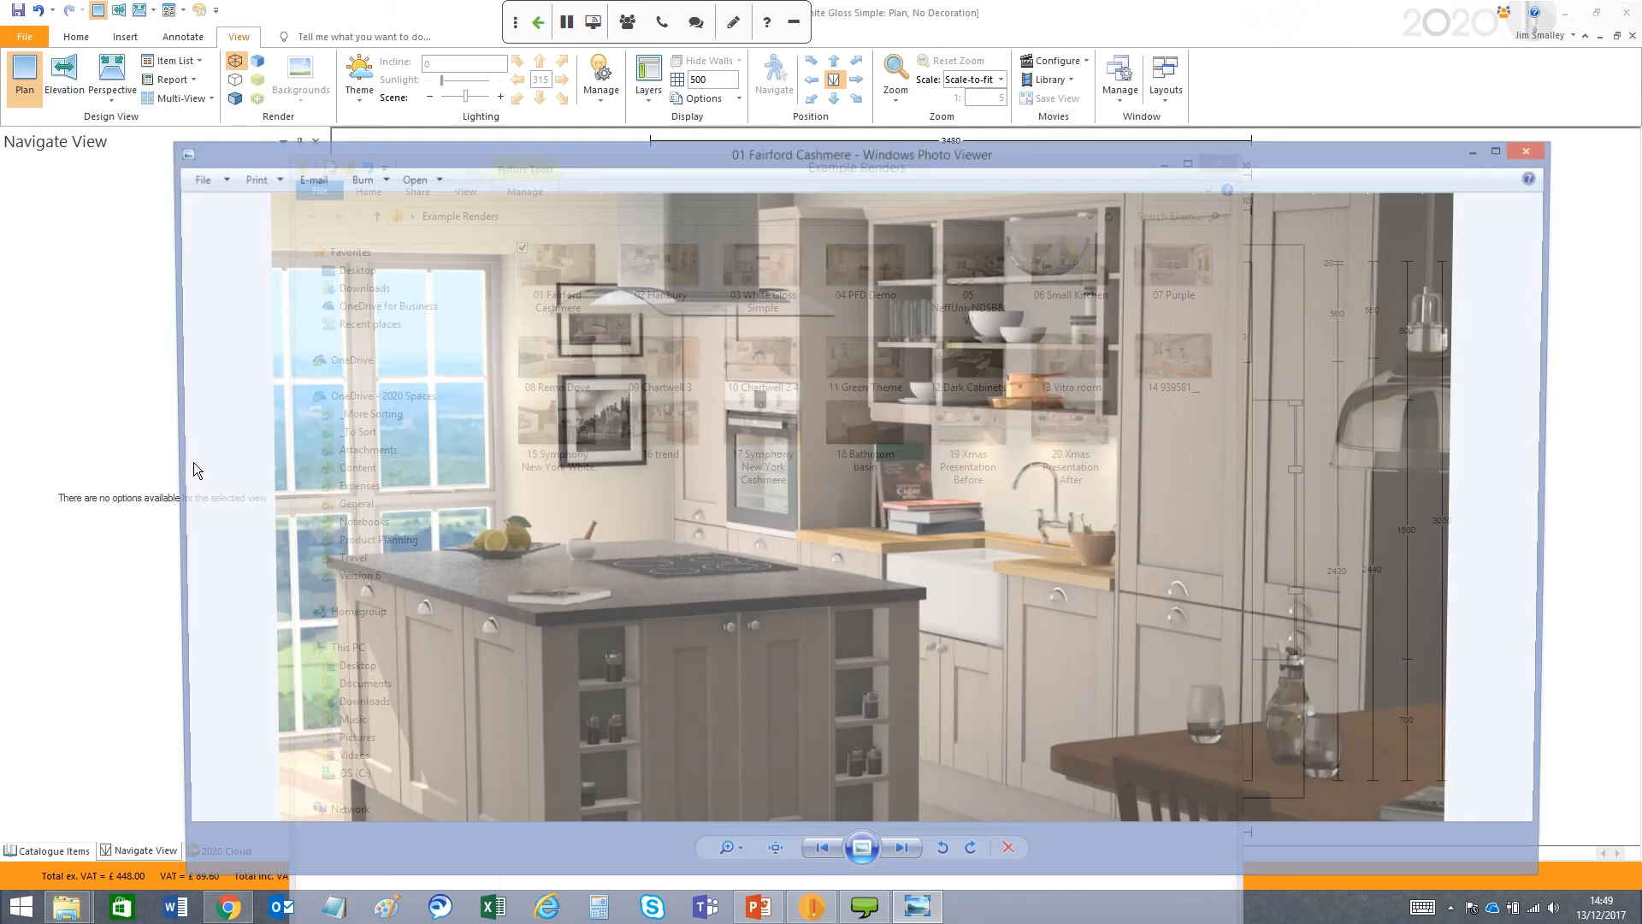
{"action": "double_click", "coordinate": [679, 155]}
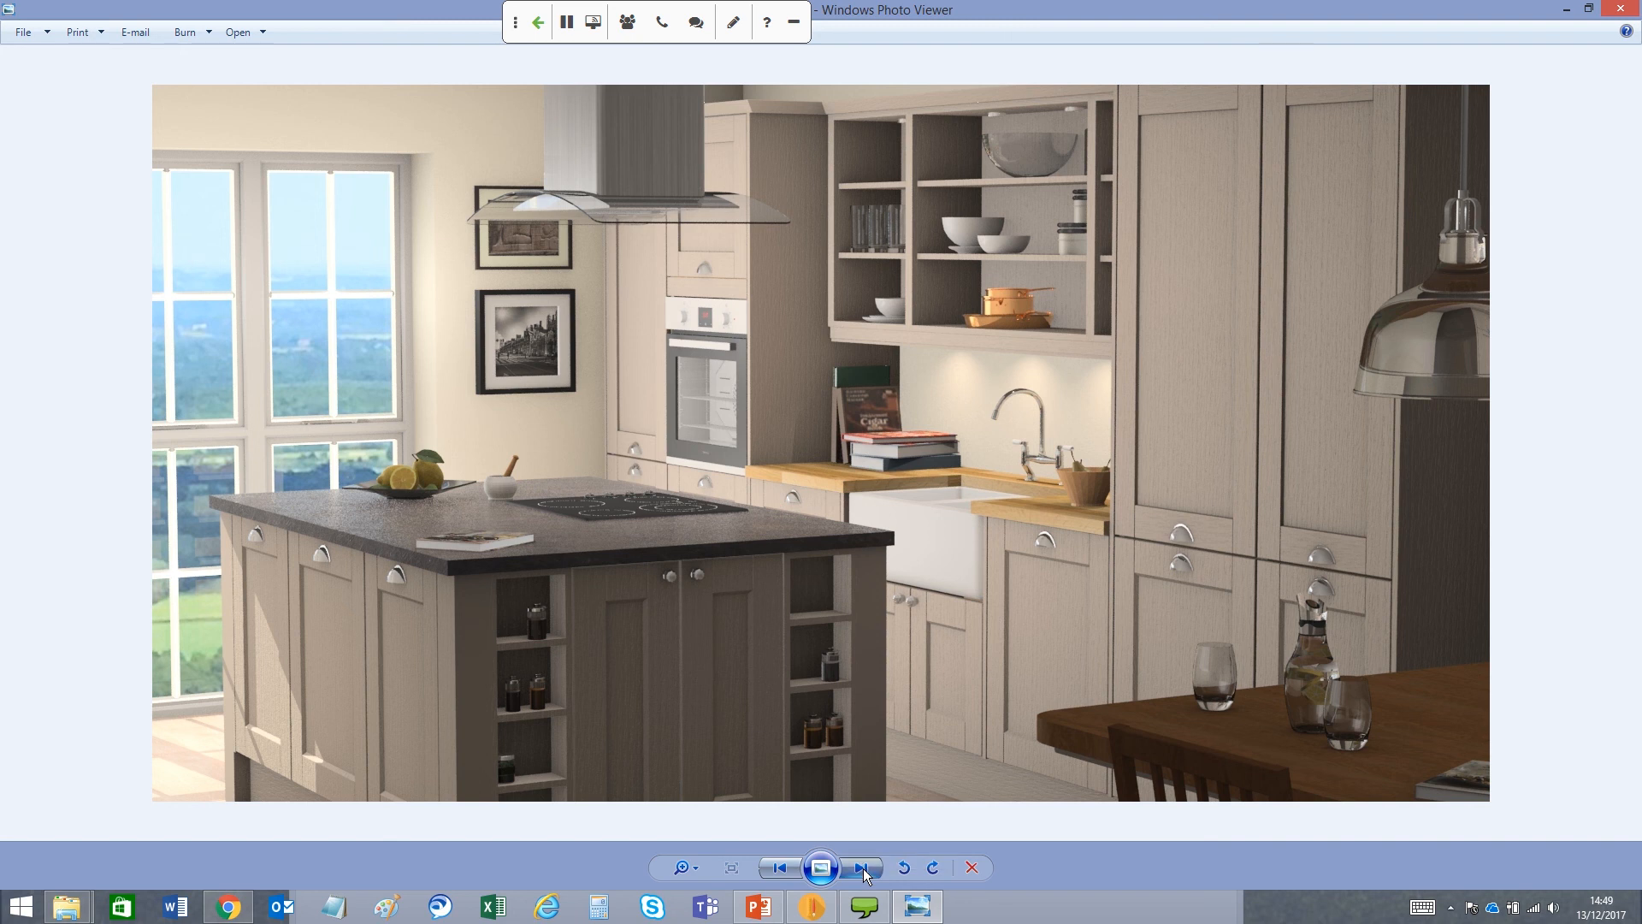
- Look through the example renders in order, from 02 Hanbury to 19 Xmas Presentation Before, examining lighting, materials and decoration
{"action": "left_click", "coordinate": [863, 869]}
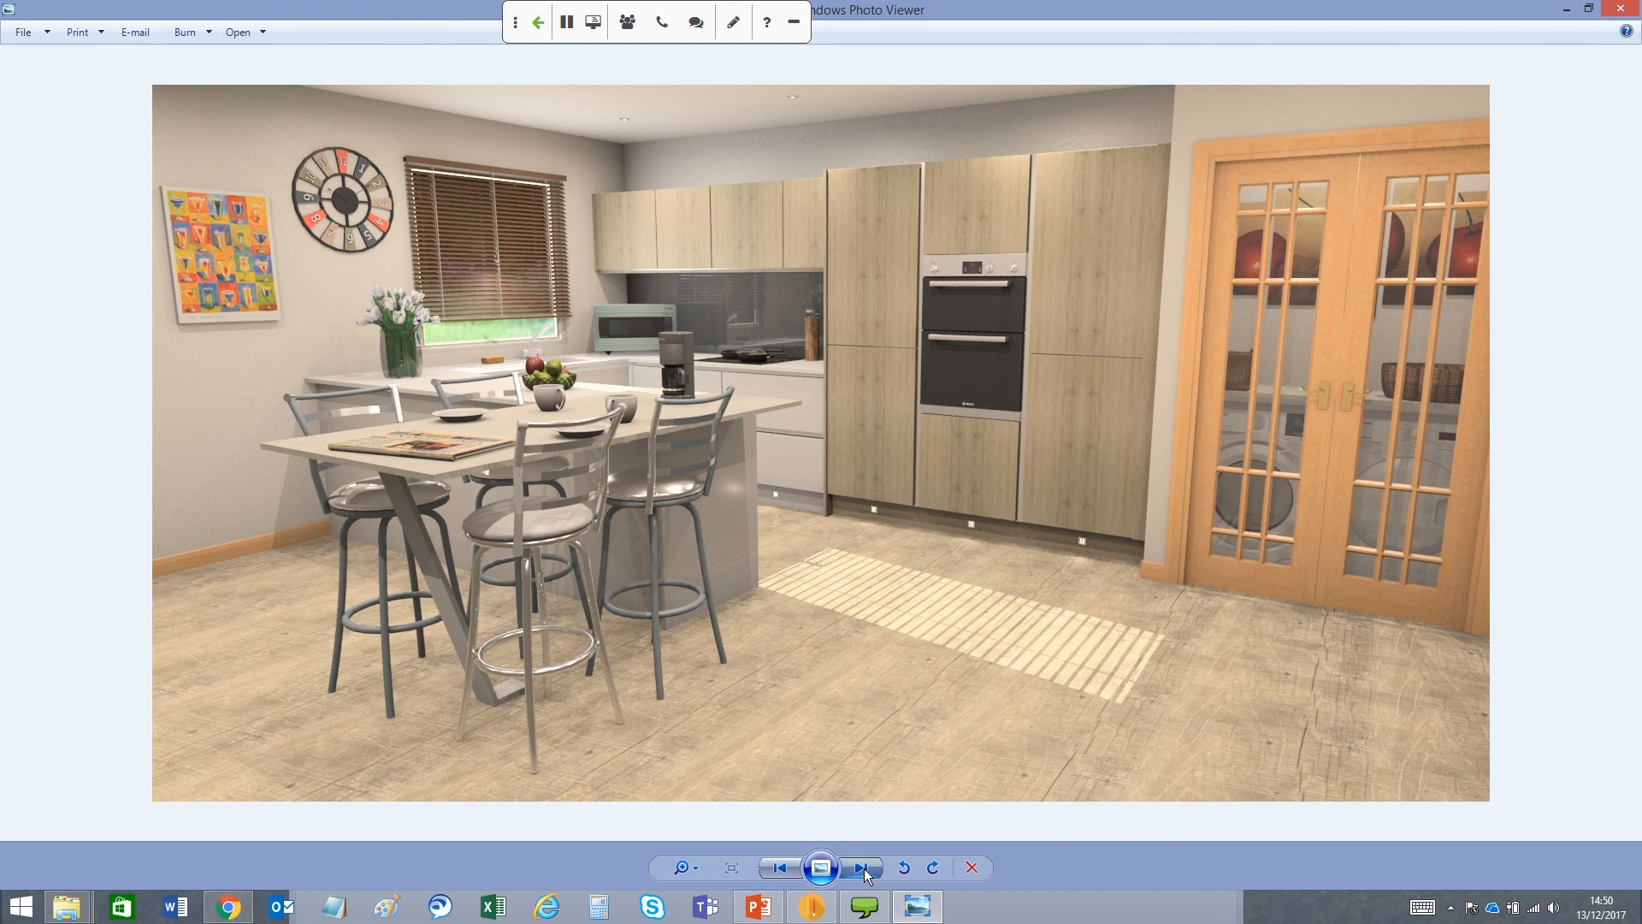
{"action": "left_click", "coordinate": [864, 869]}
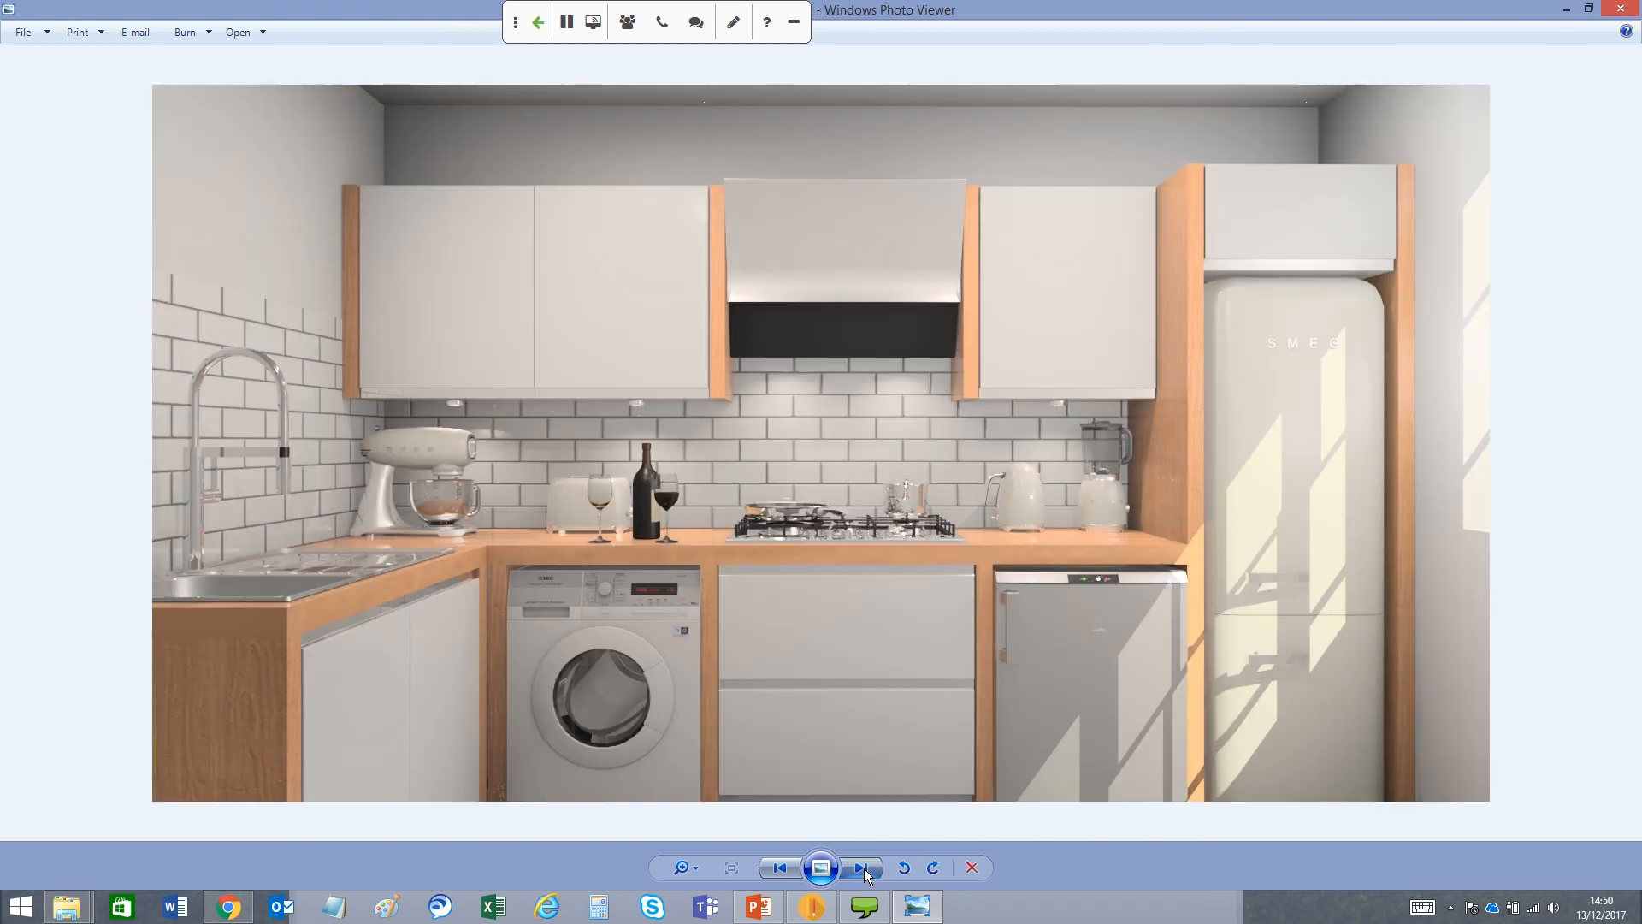
{"action": "left_click", "coordinate": [864, 869]}
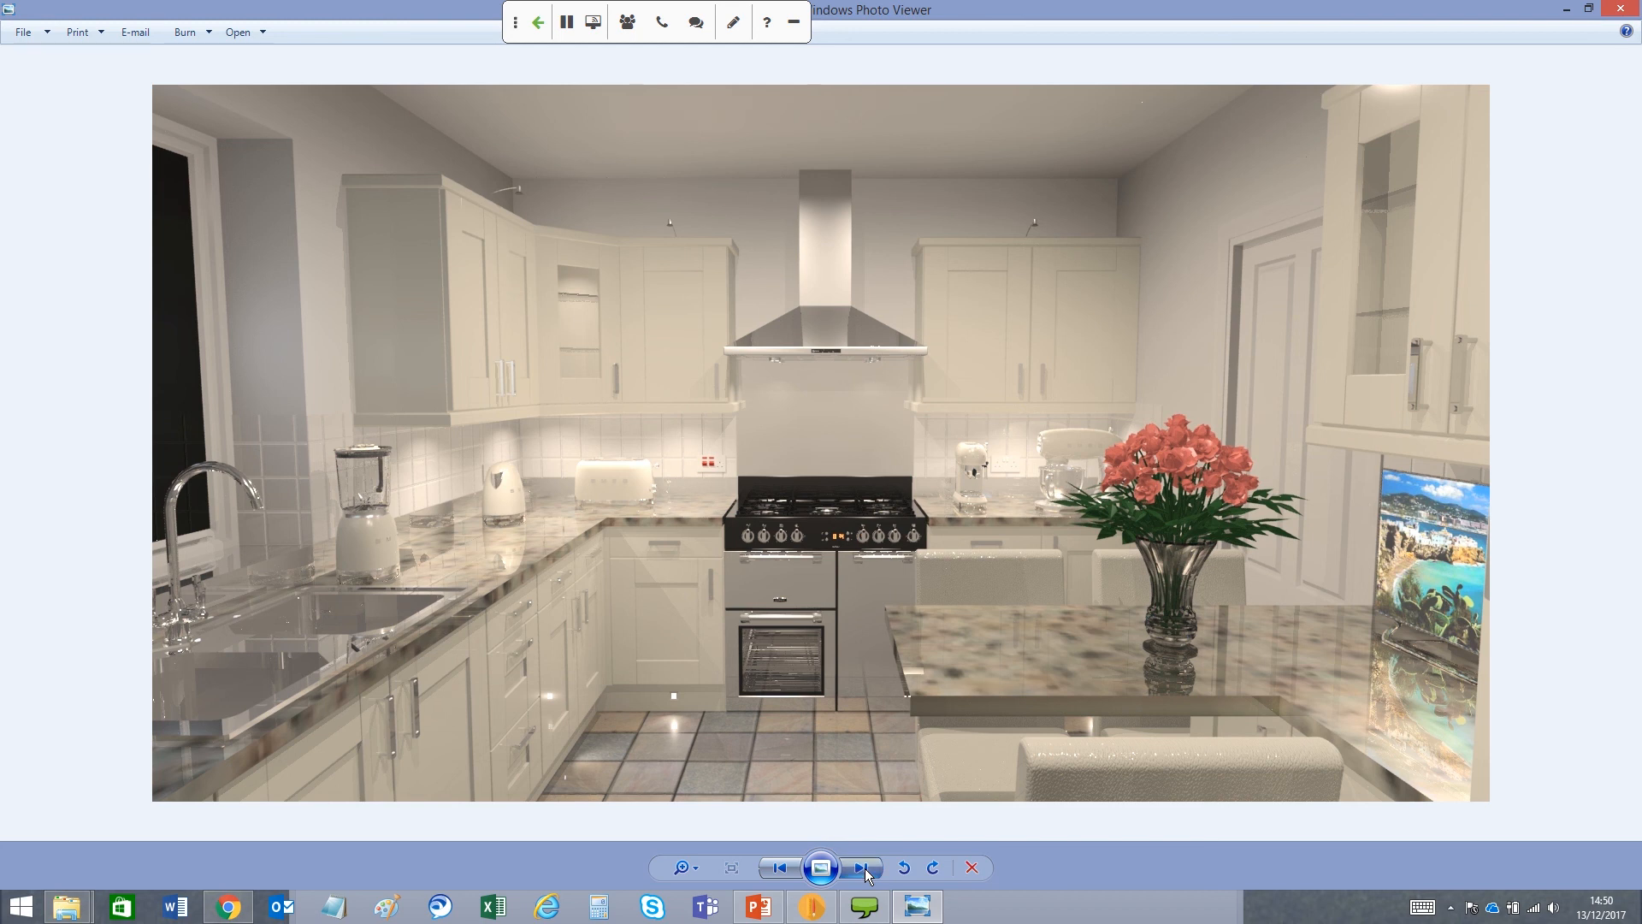
{"action": "left_click", "coordinate": [865, 869]}
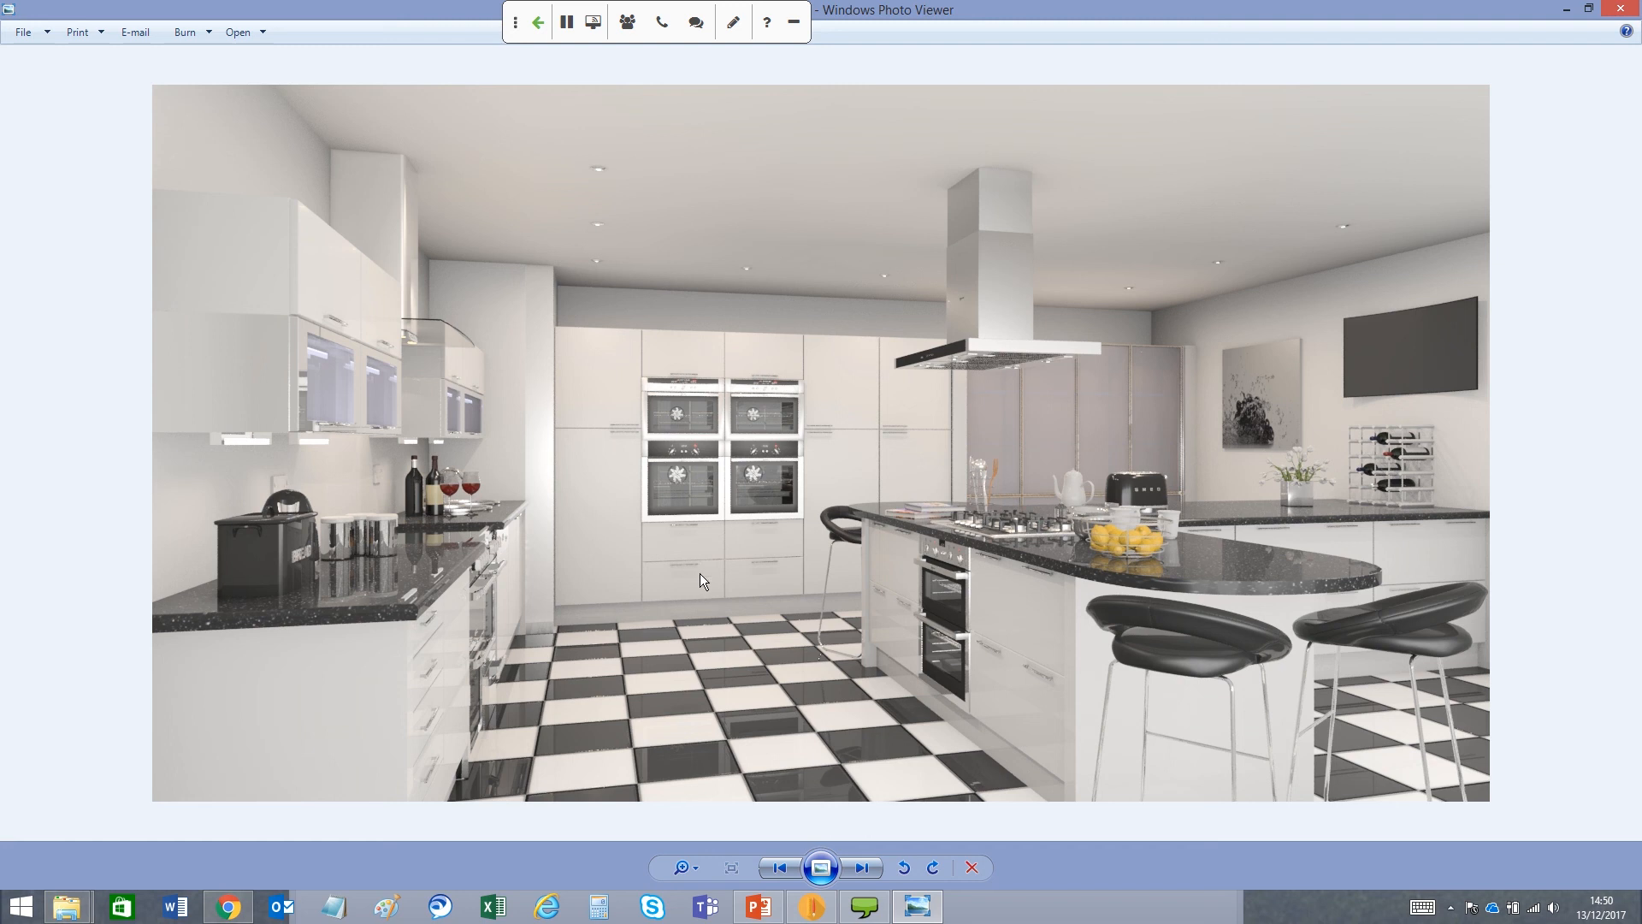
{"action": "left_click", "coordinate": [863, 869]}
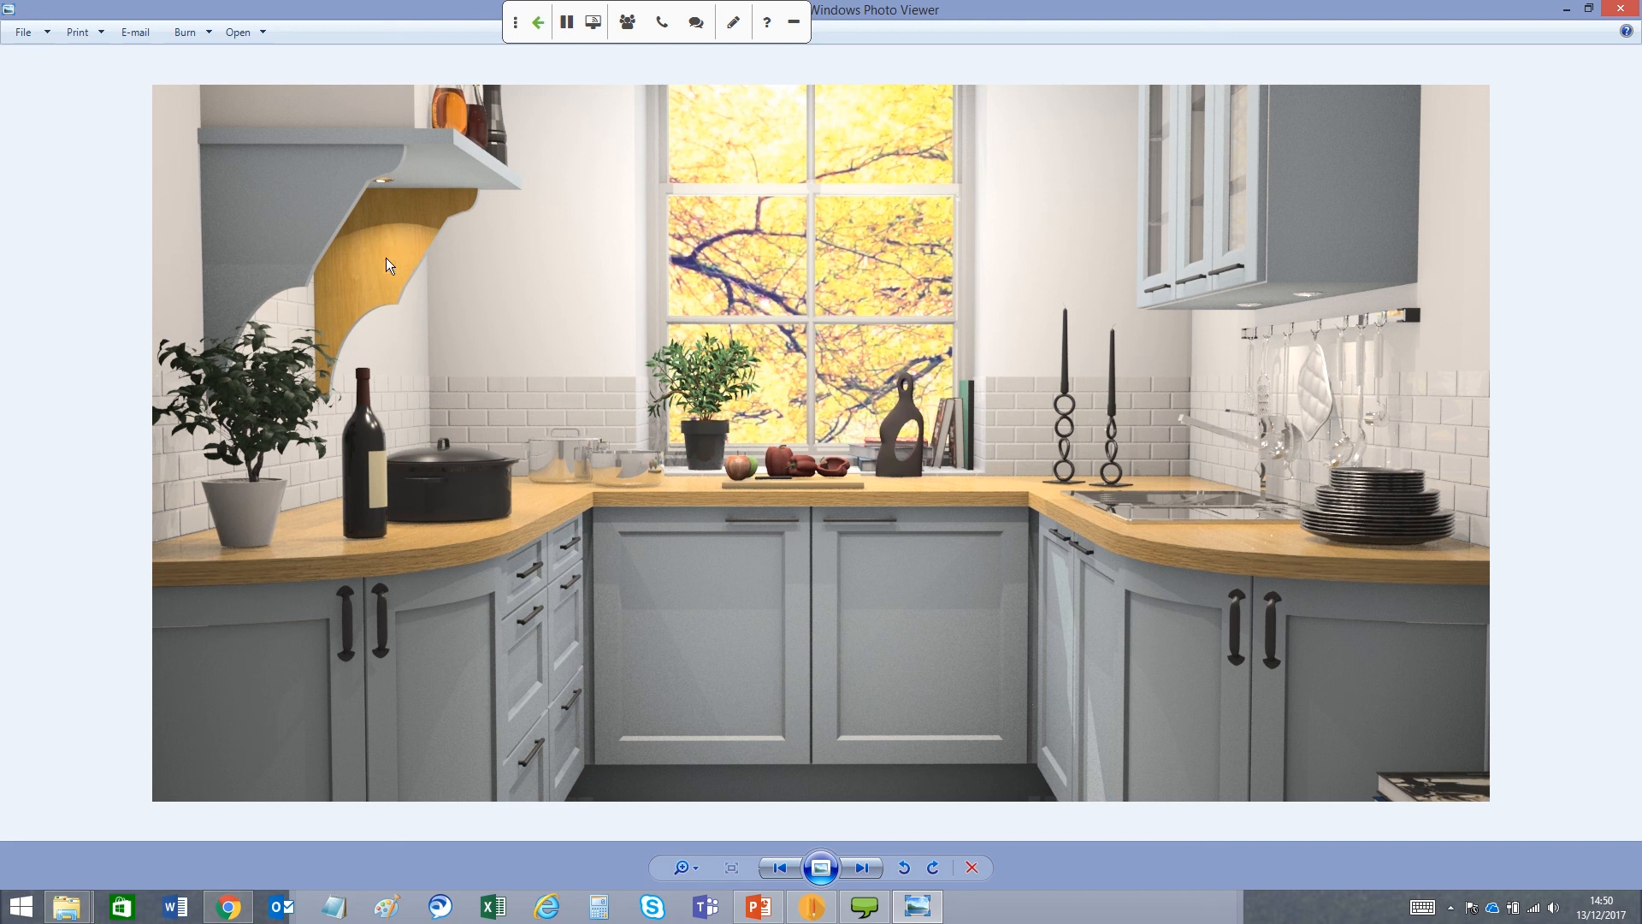
{"action": "left_click", "coordinate": [864, 873]}
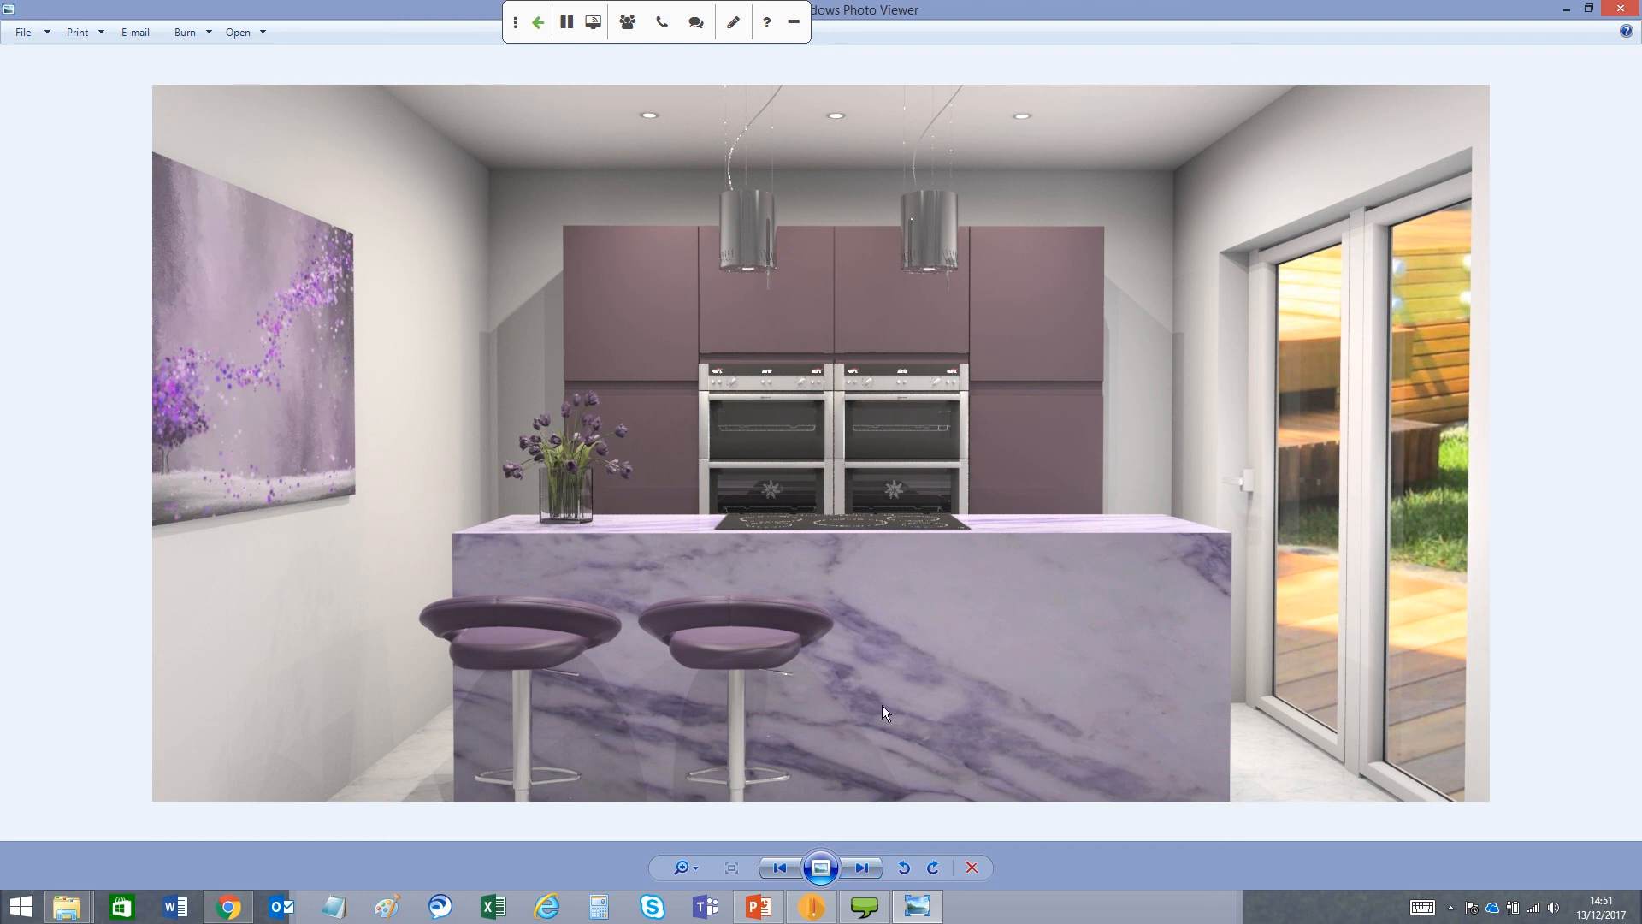
{"action": "left_click", "coordinate": [862, 869]}
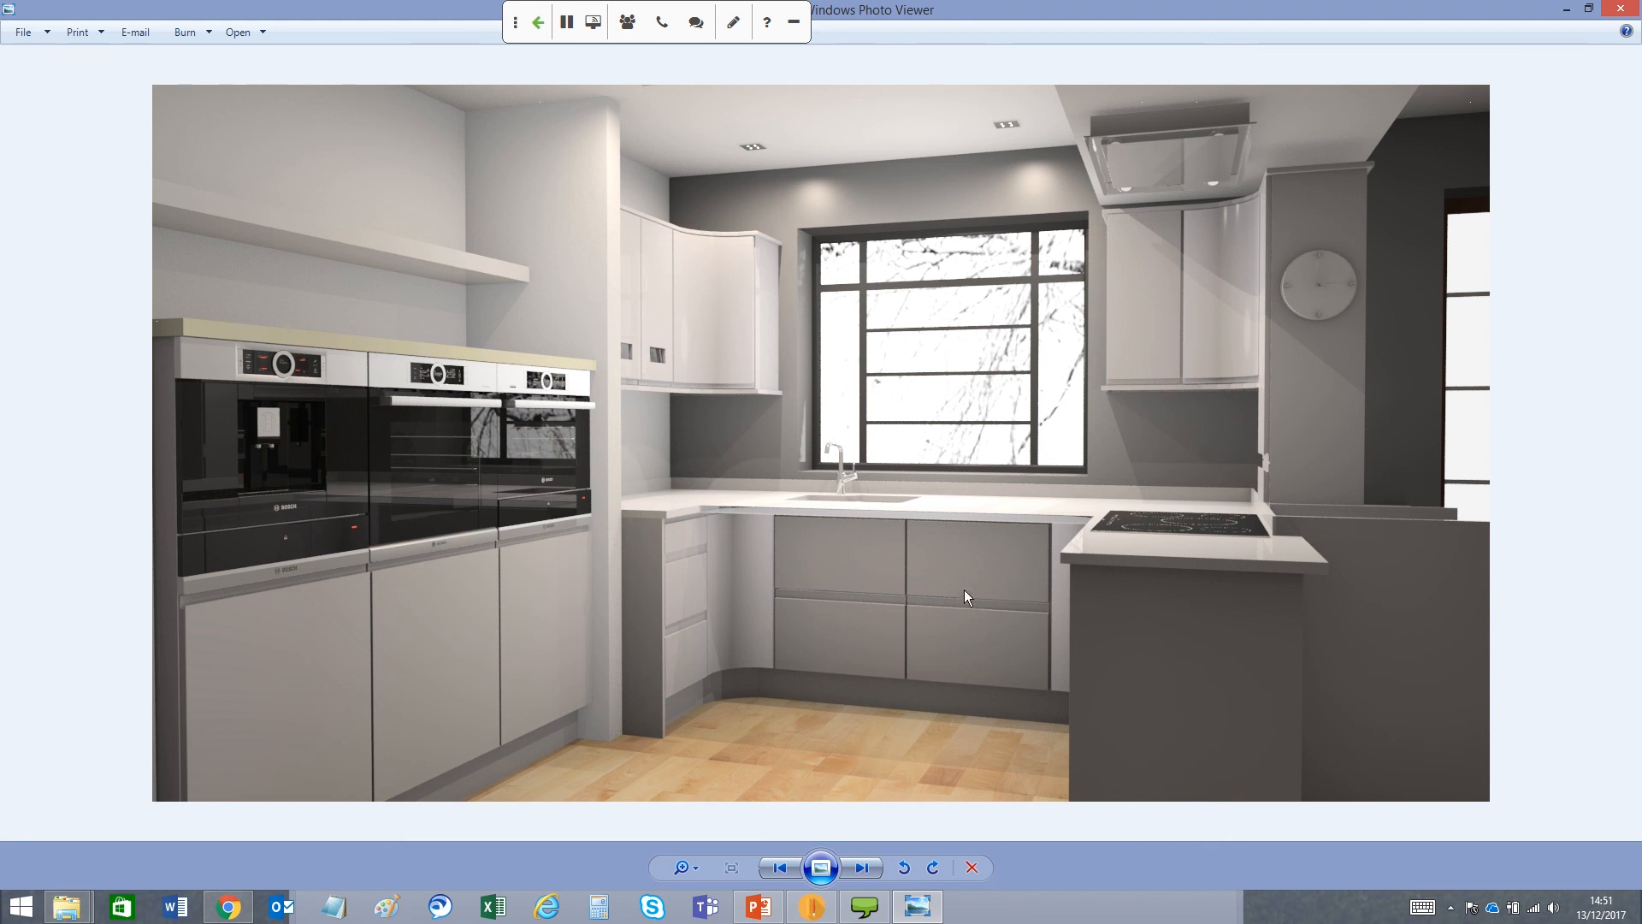
{"action": "left_click", "coordinate": [873, 867]}
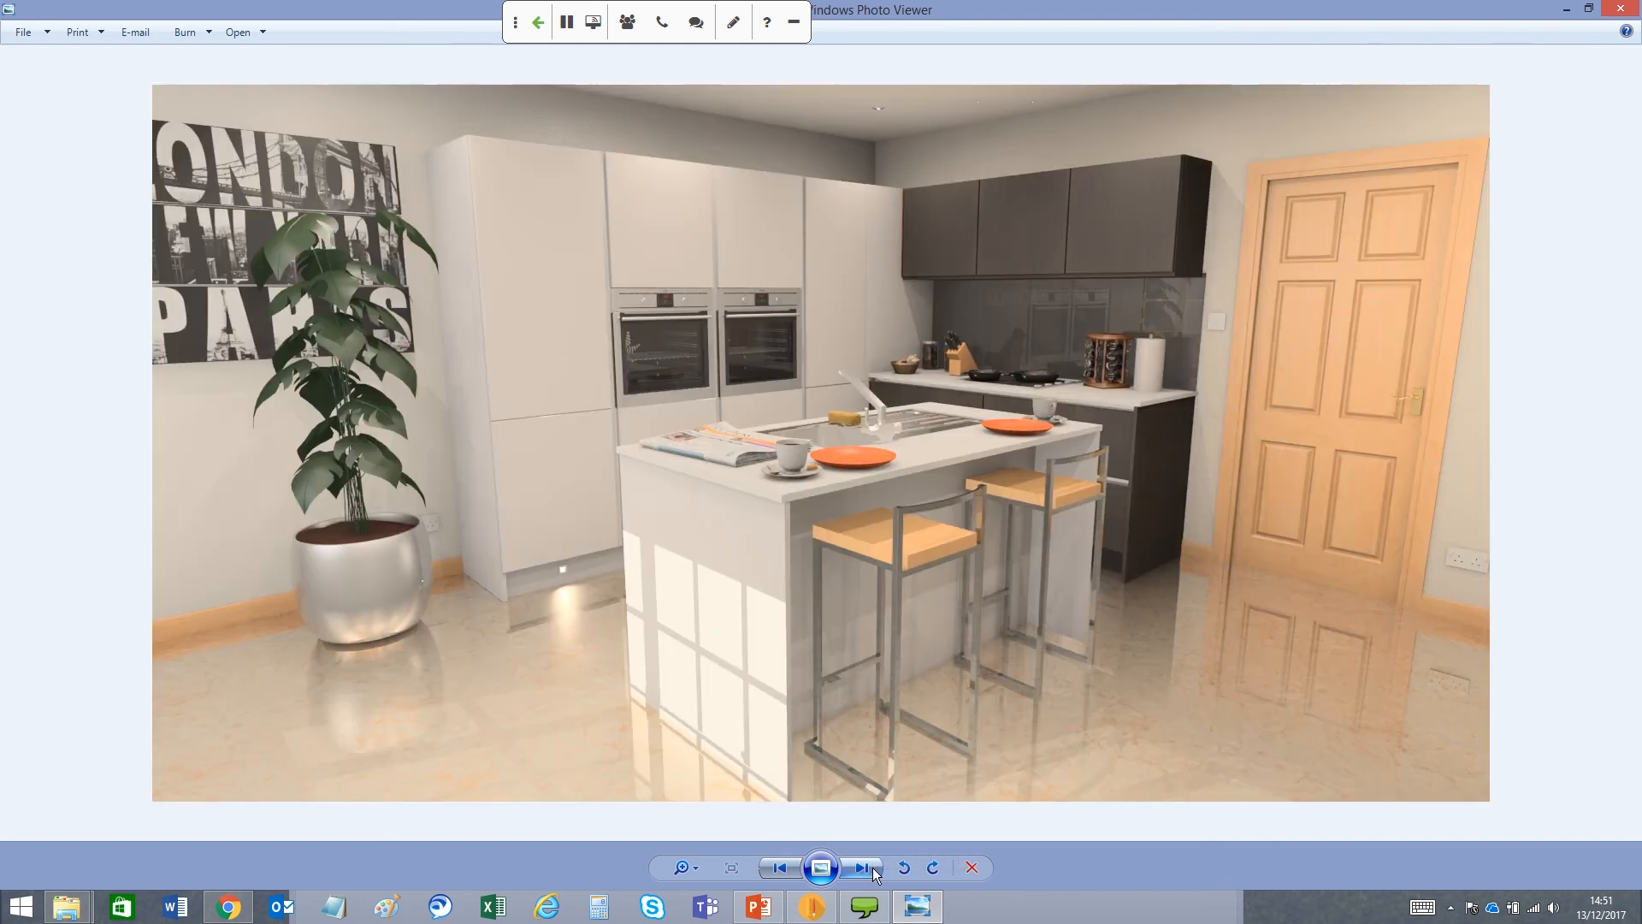
{"action": "left_click", "coordinate": [872, 867]}
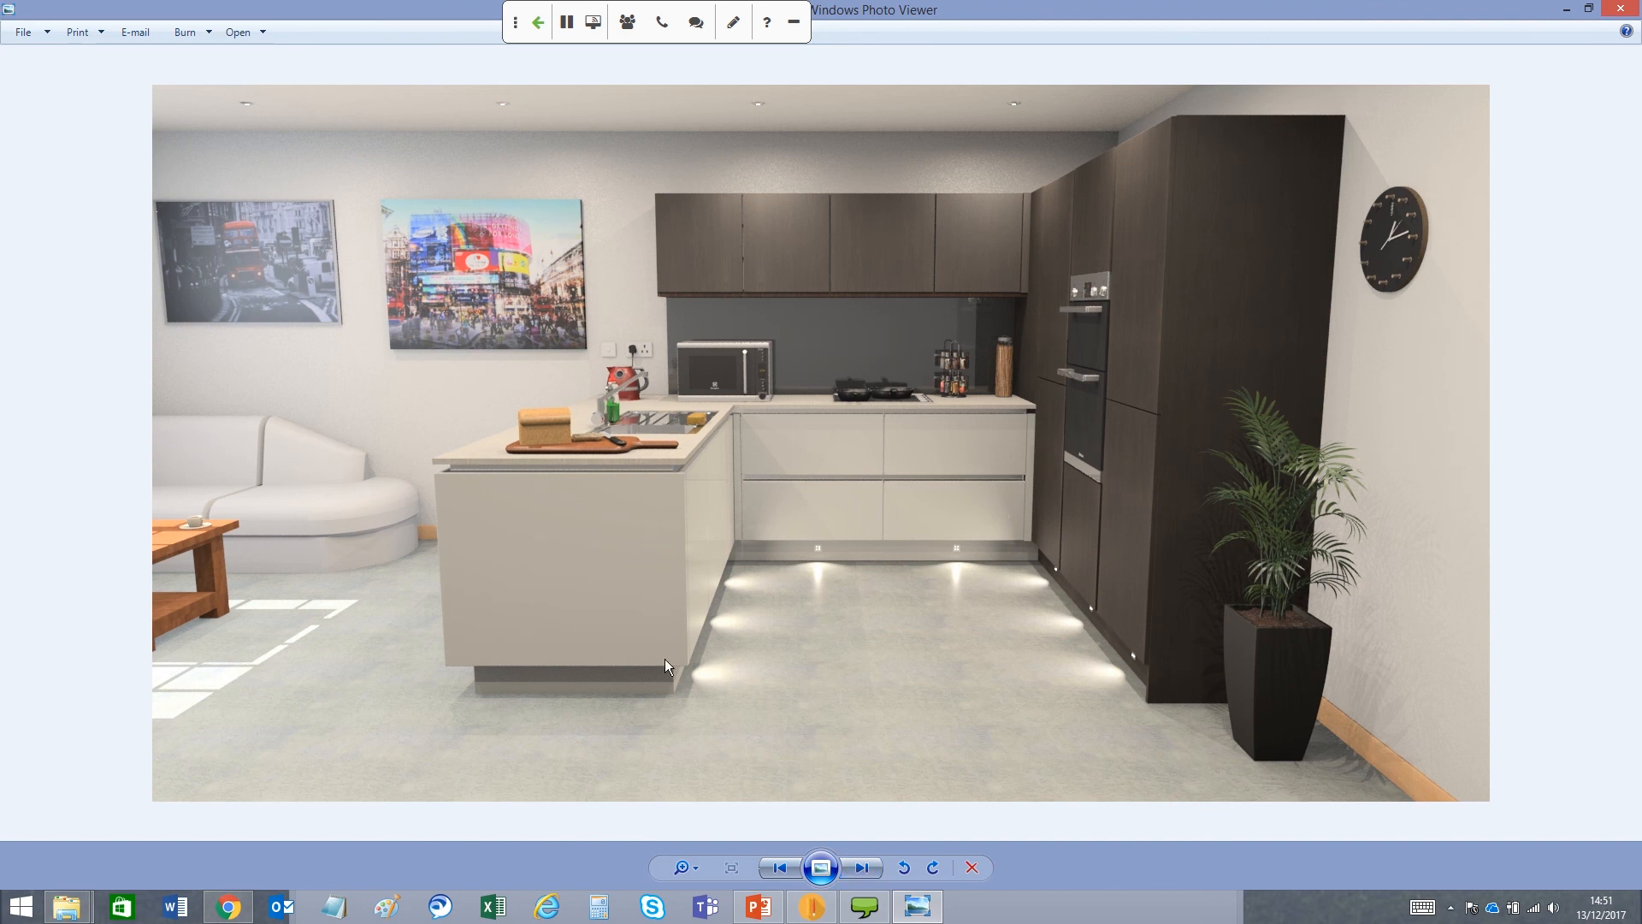
{"action": "left_click", "coordinate": [863, 868]}
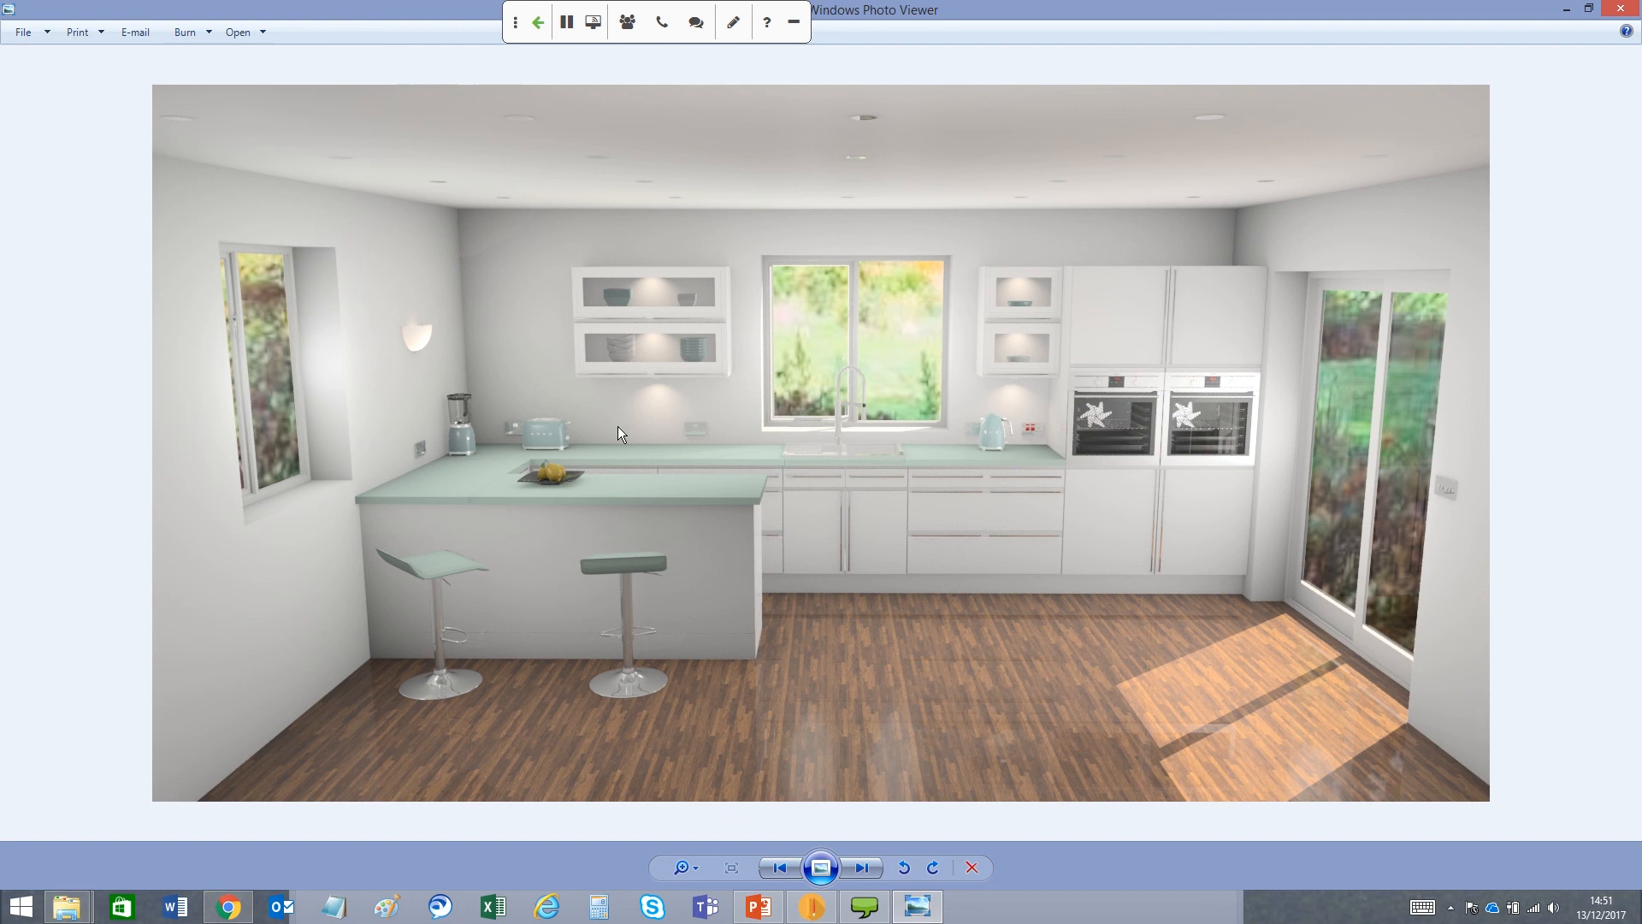
{"action": "left_click", "coordinate": [869, 869]}
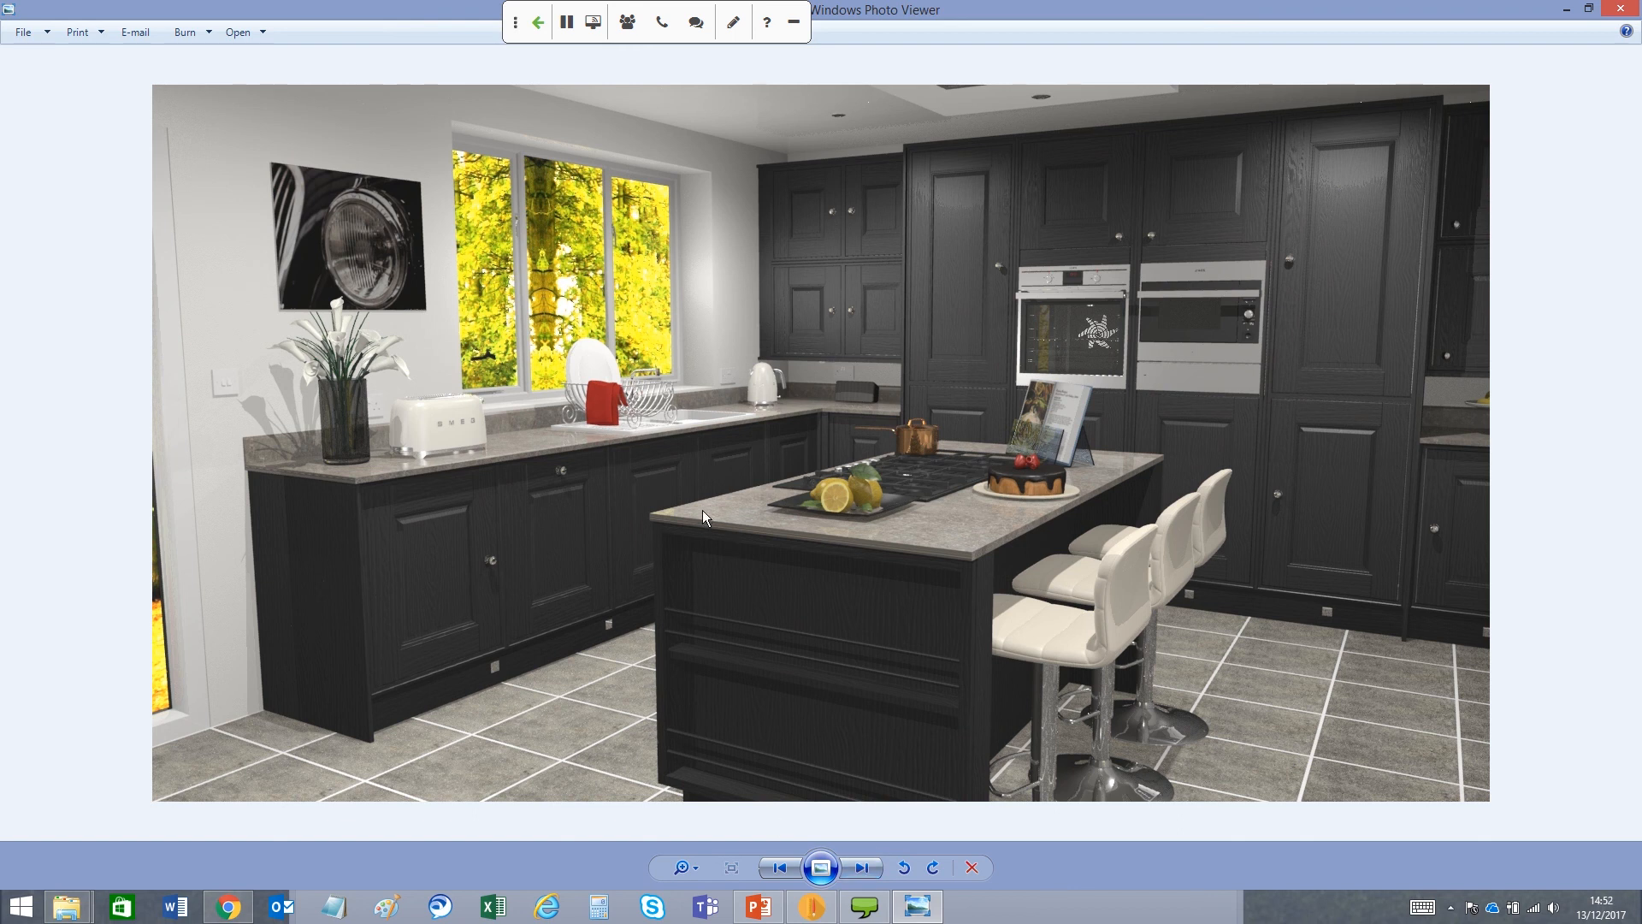
{"action": "left_click", "coordinate": [862, 868]}
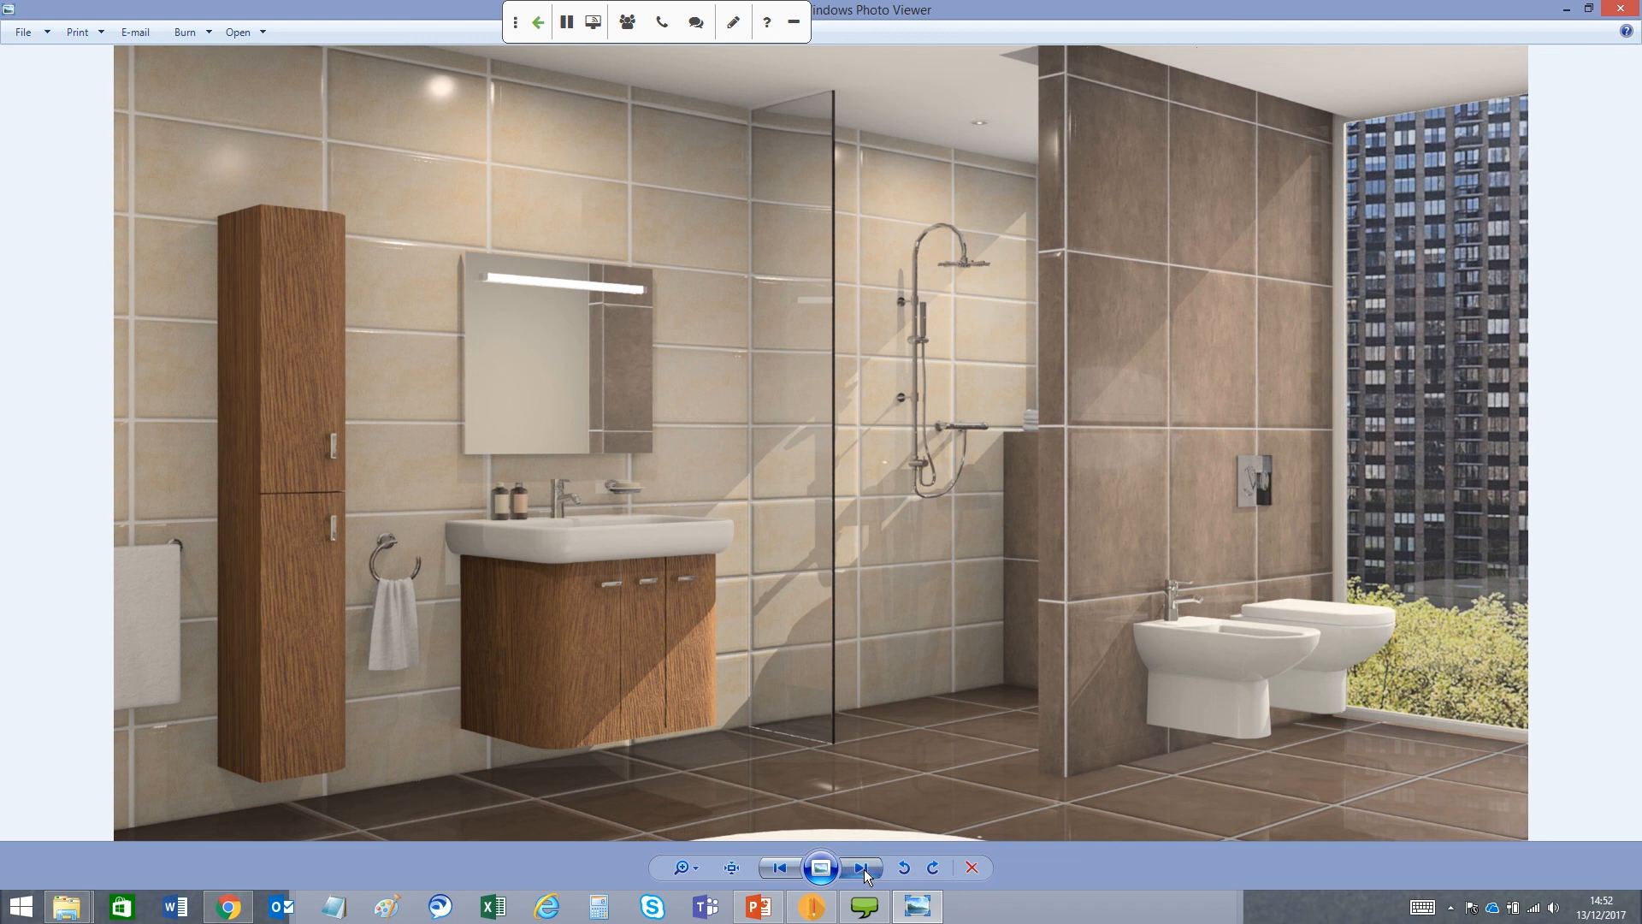
{"action": "left_click", "coordinate": [864, 869]}
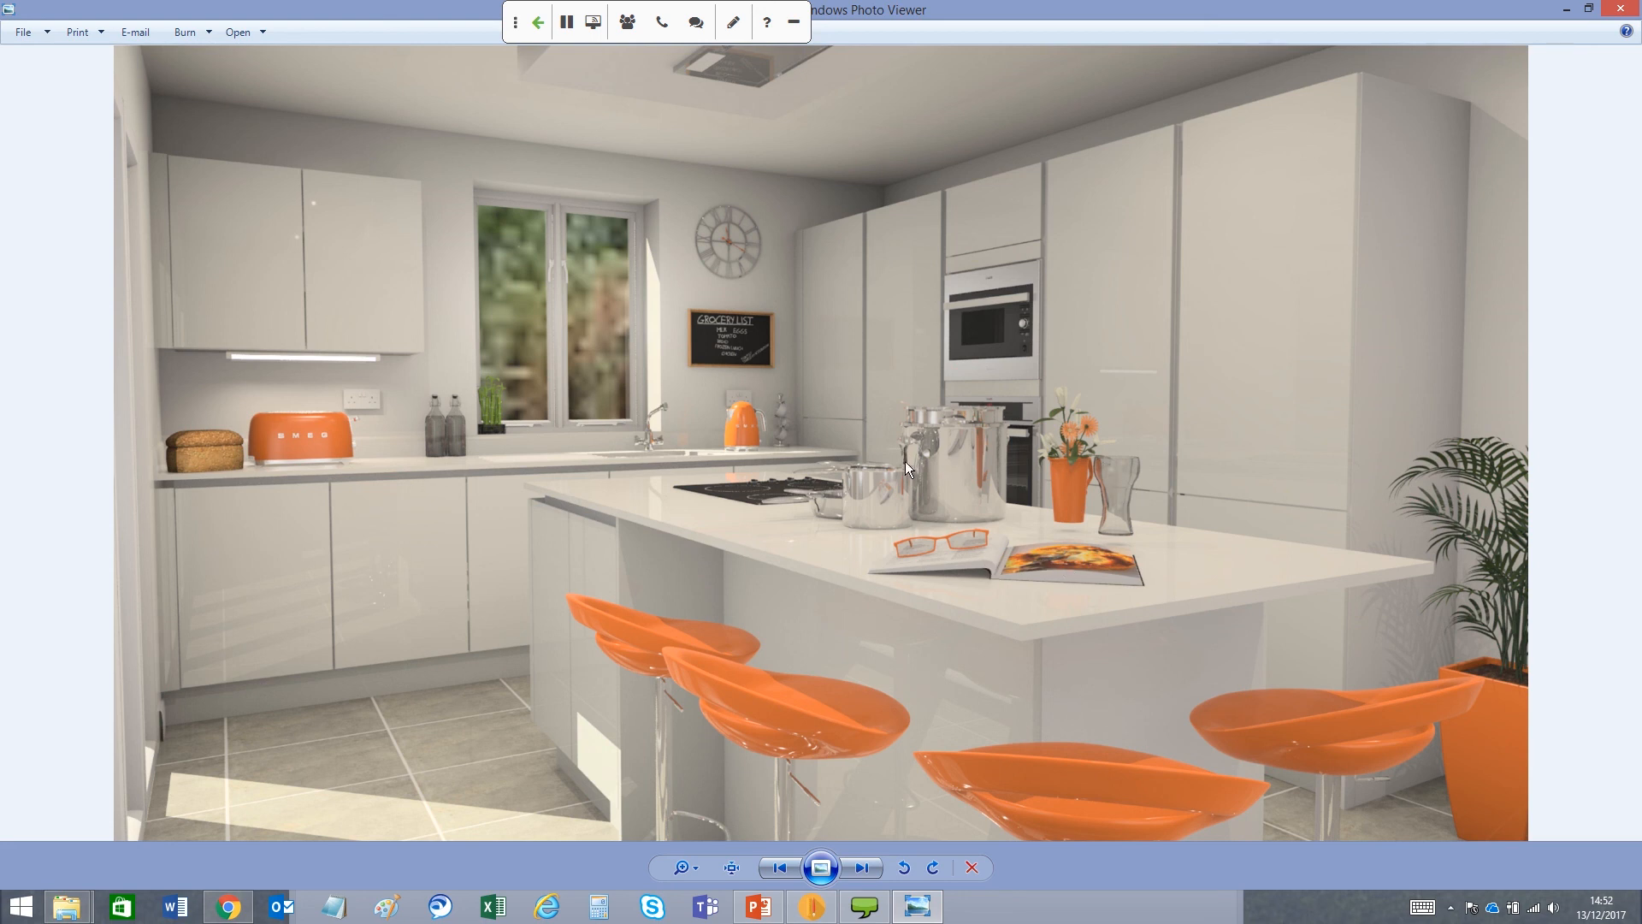
{"action": "left_click", "coordinate": [862, 870]}
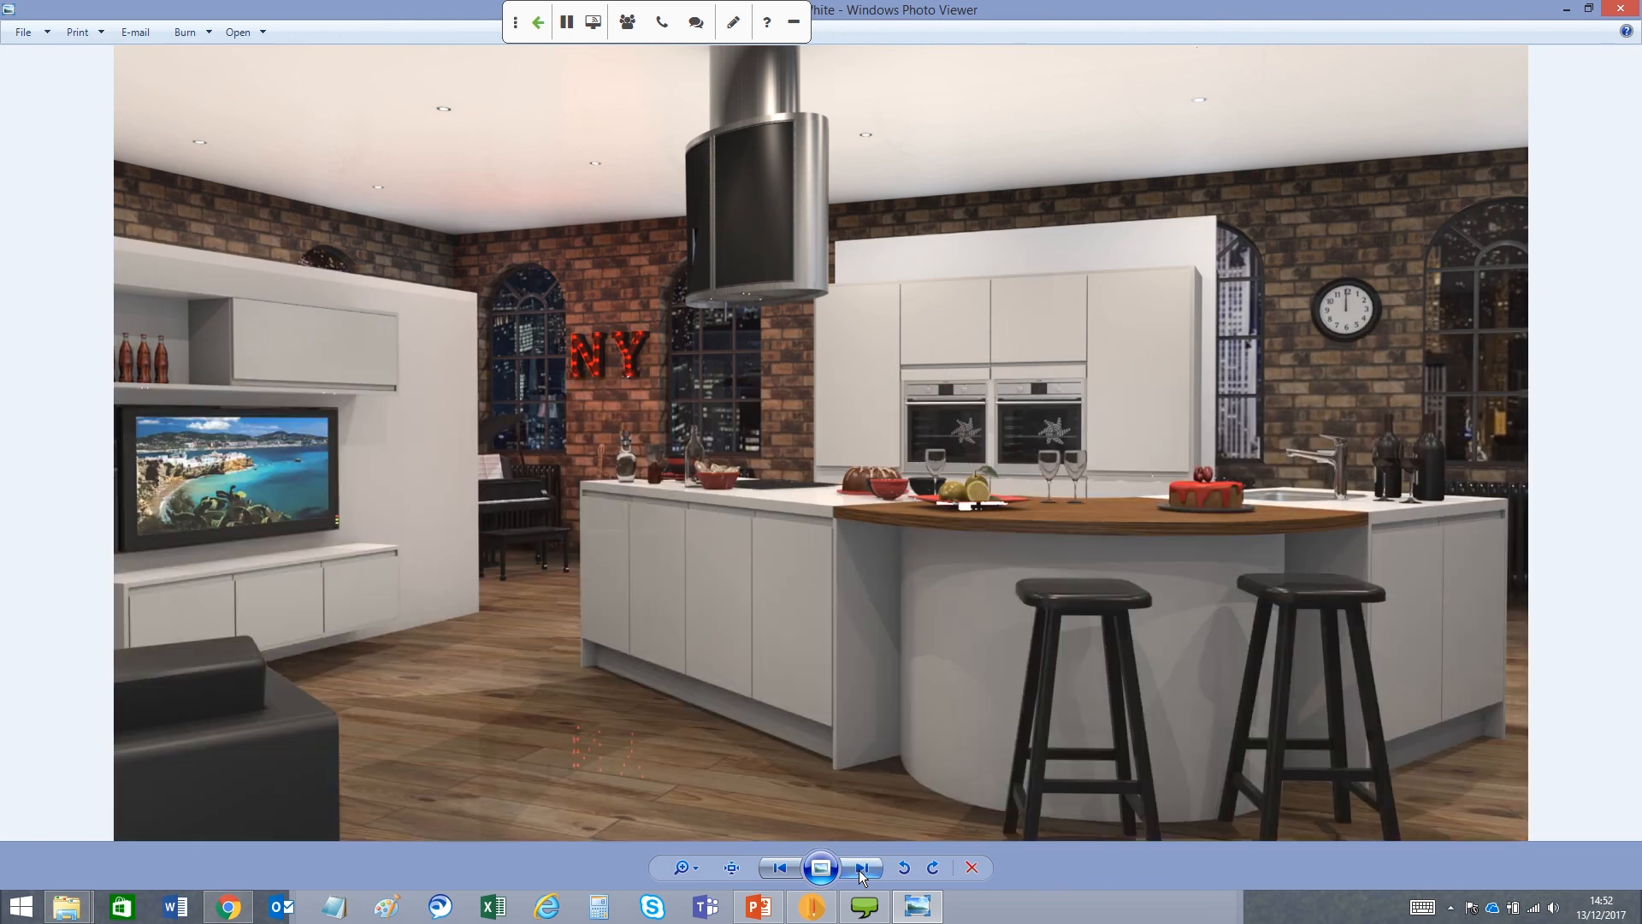
{"action": "left_click", "coordinate": [861, 871]}
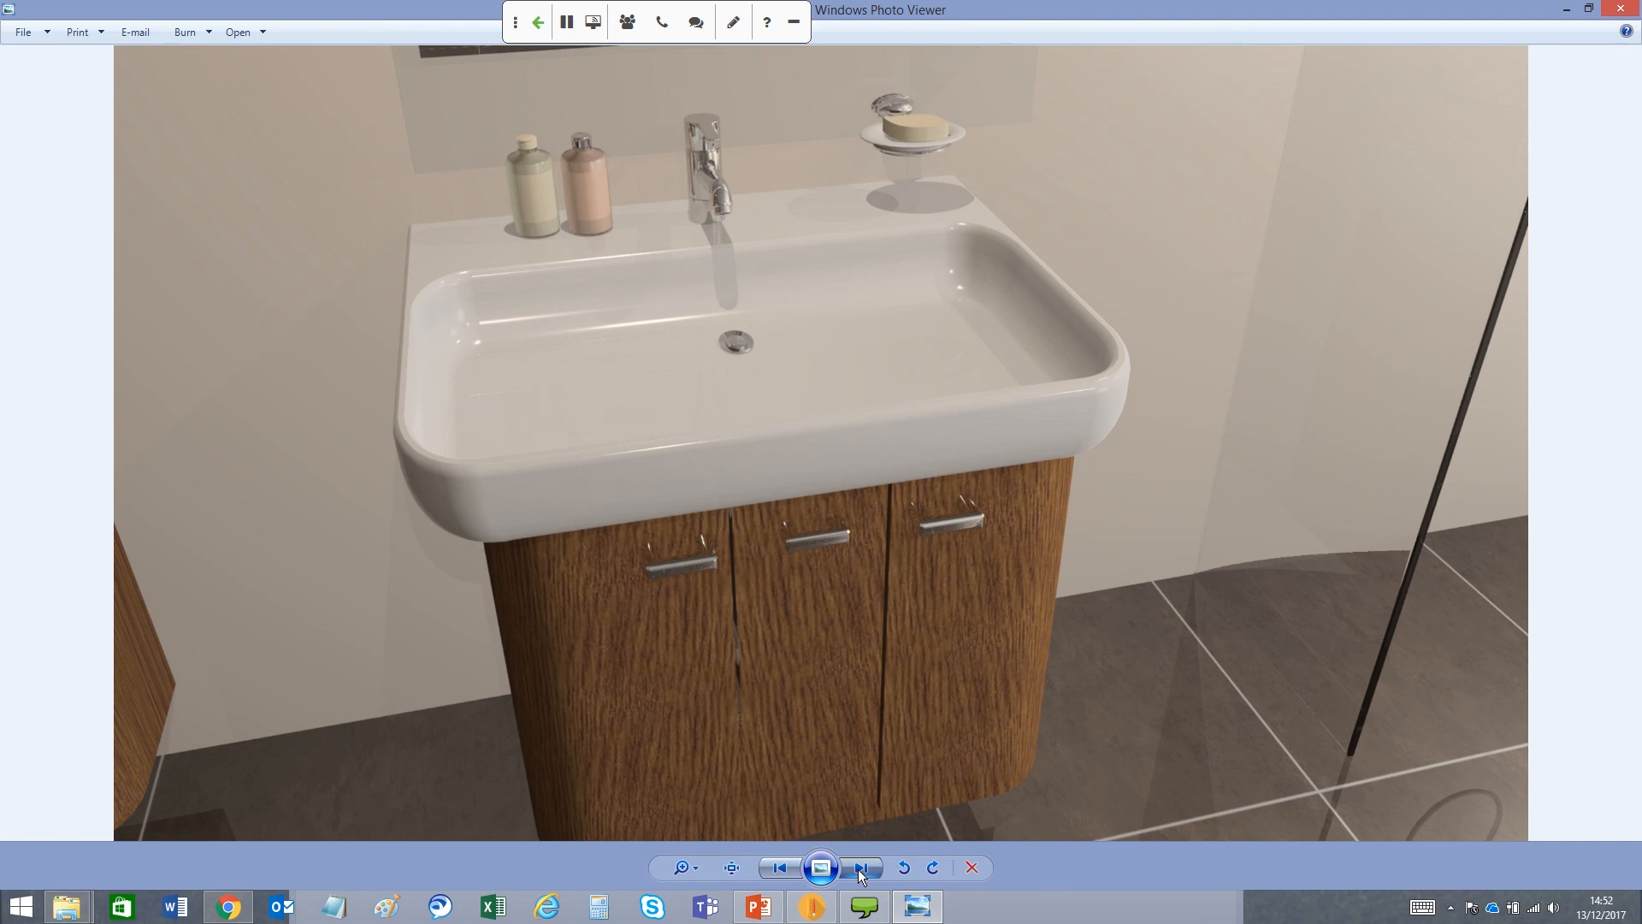
{"action": "left_click", "coordinate": [861, 871]}
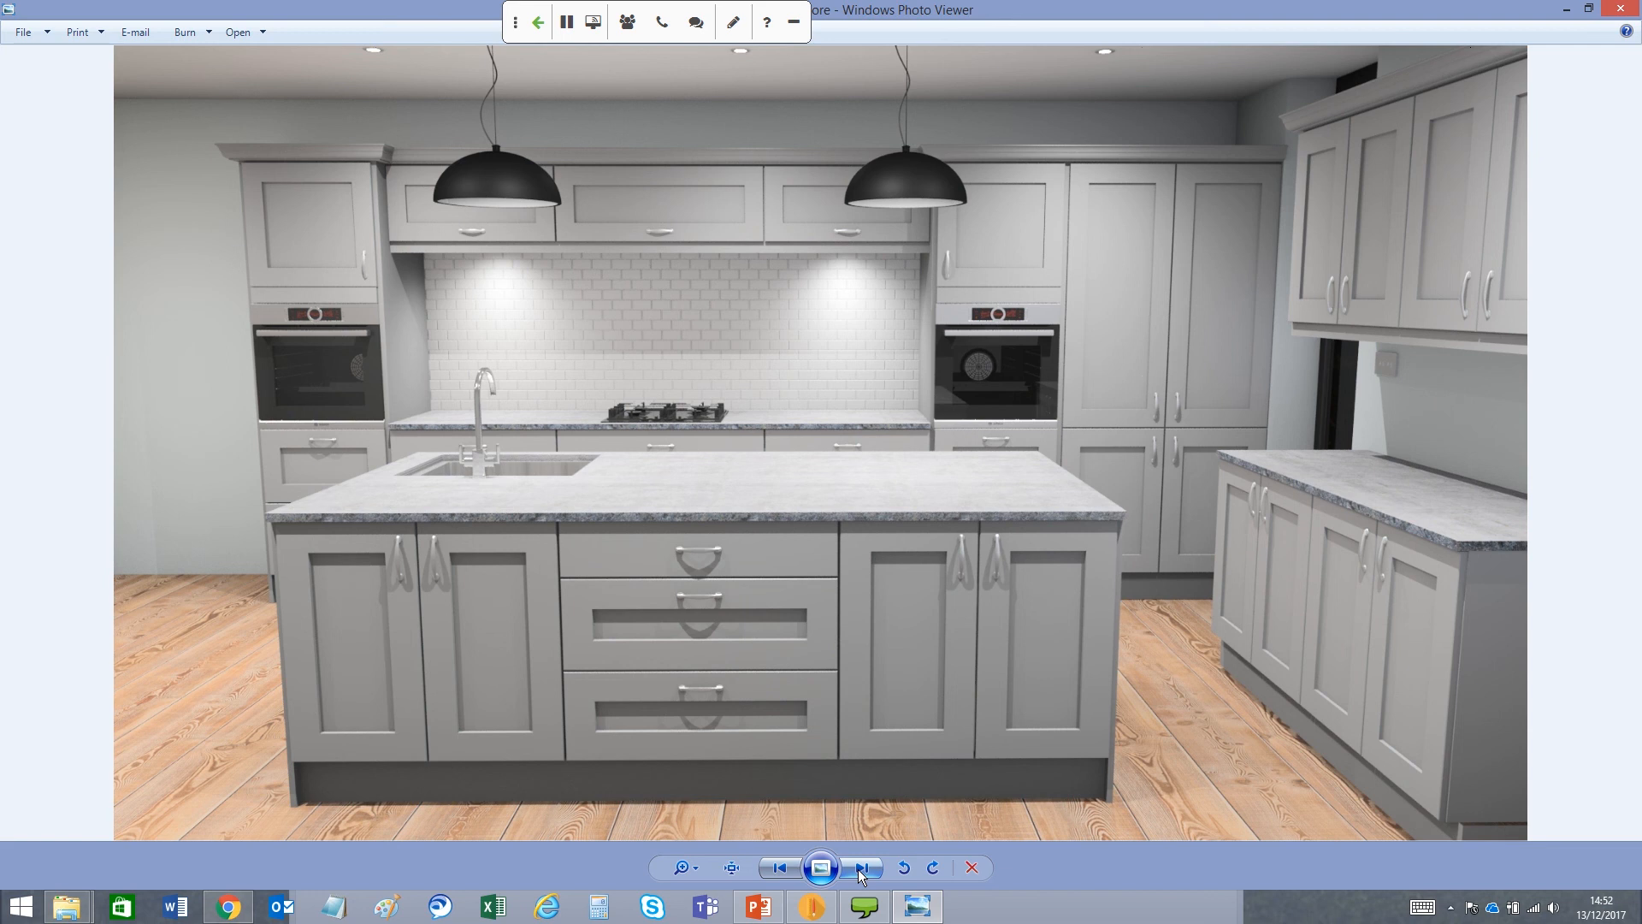
{"action": "left_click", "coordinate": [859, 876]}
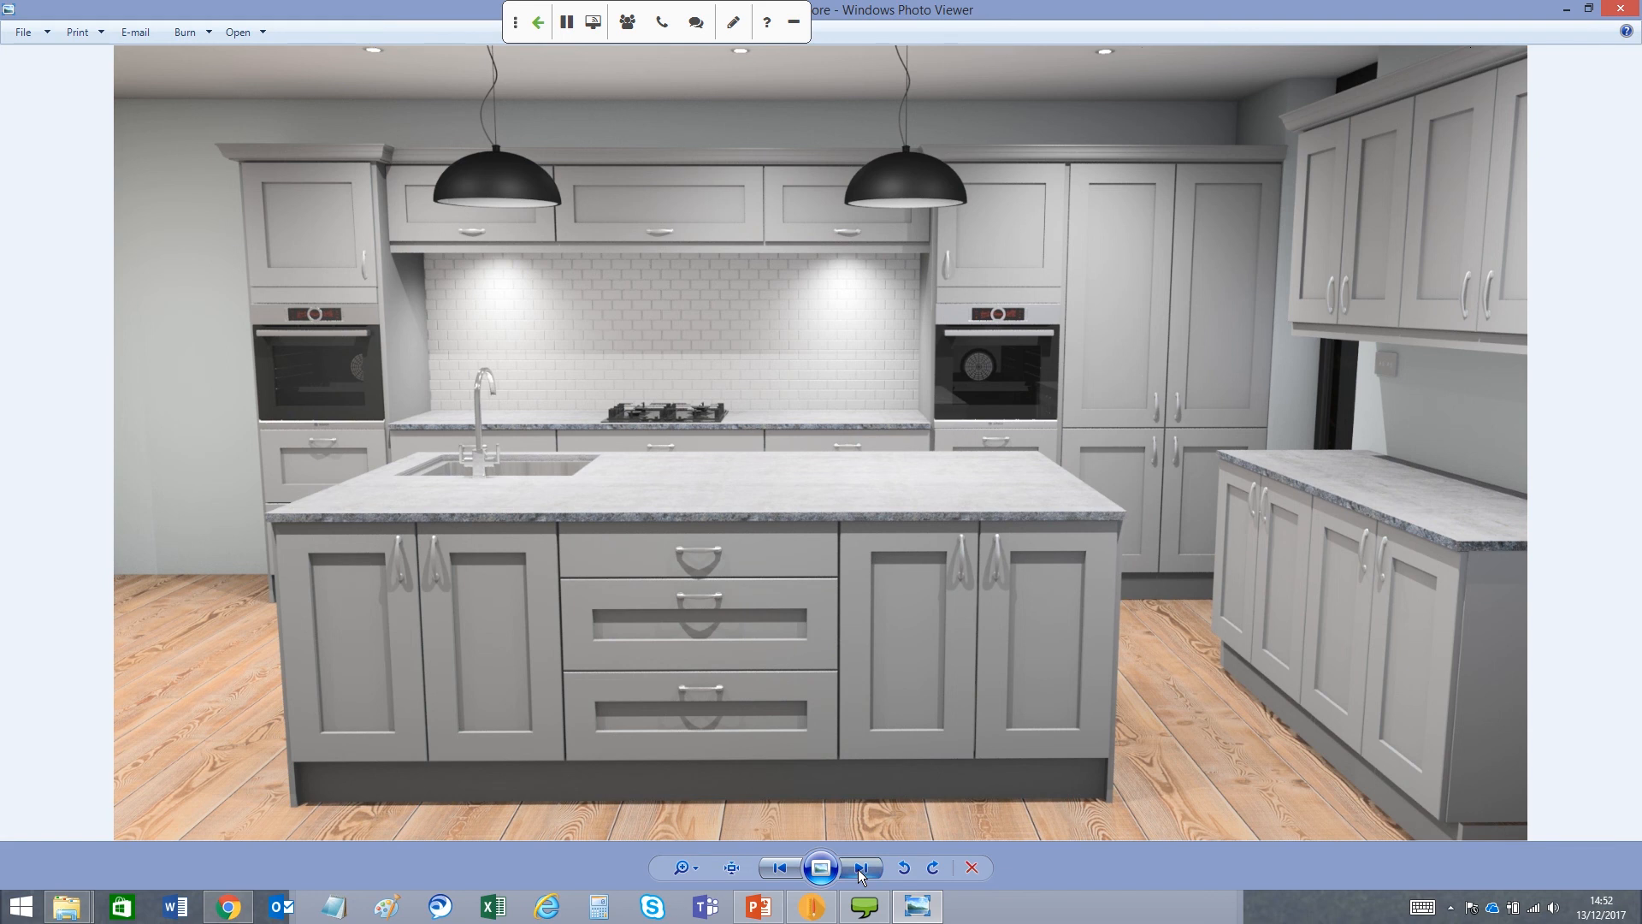